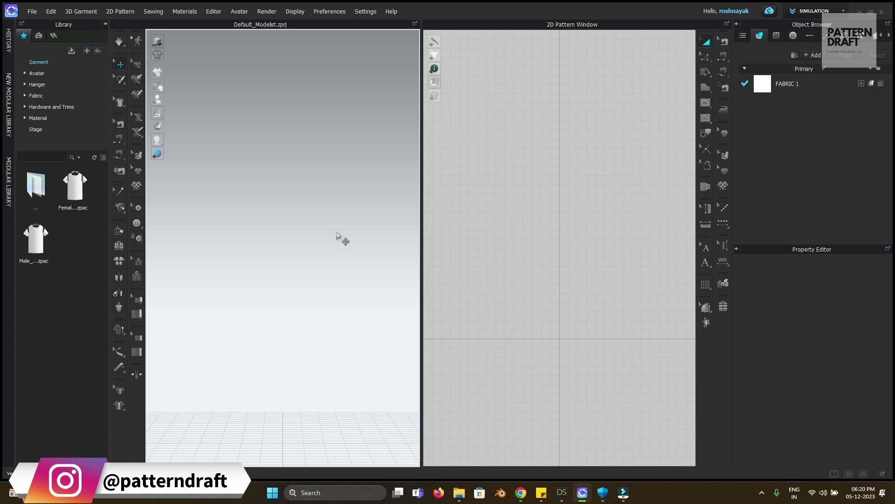
Choose File > Import > OBJ and open the 'A pose obj' avatar file.
right_click_drag(288, 300, 331, 274)
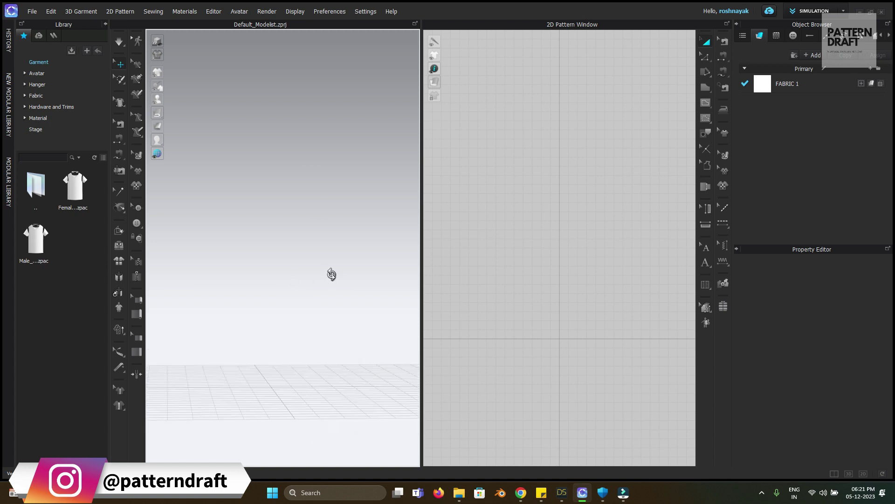
left_click(32, 12)
mouse_move(51, 95)
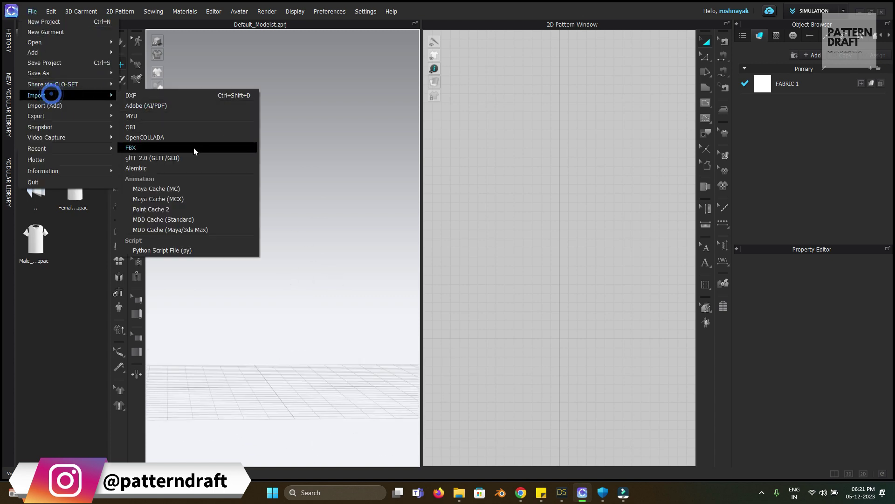
left_click(150, 127)
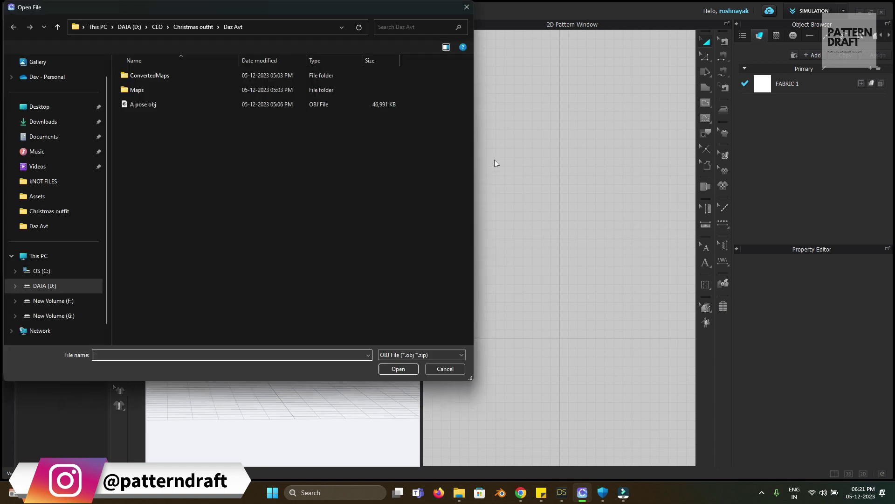
left_click(159, 104)
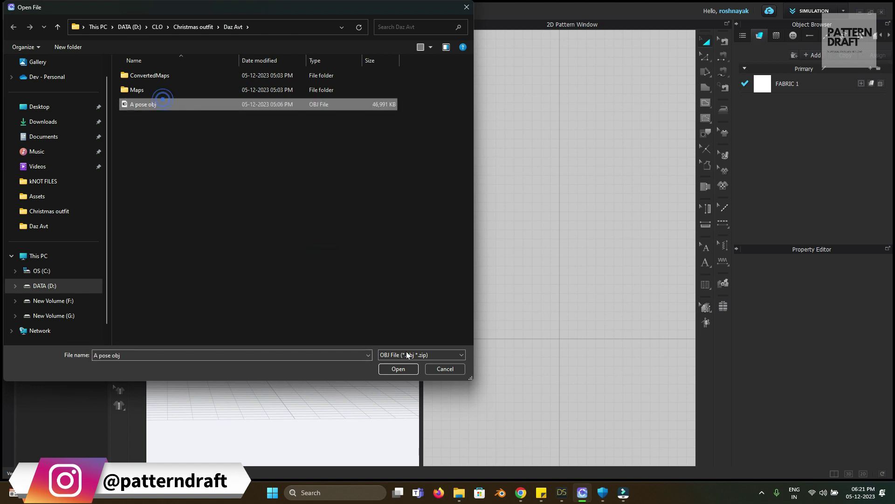
left_click_drag(330, 7, 406, 57)
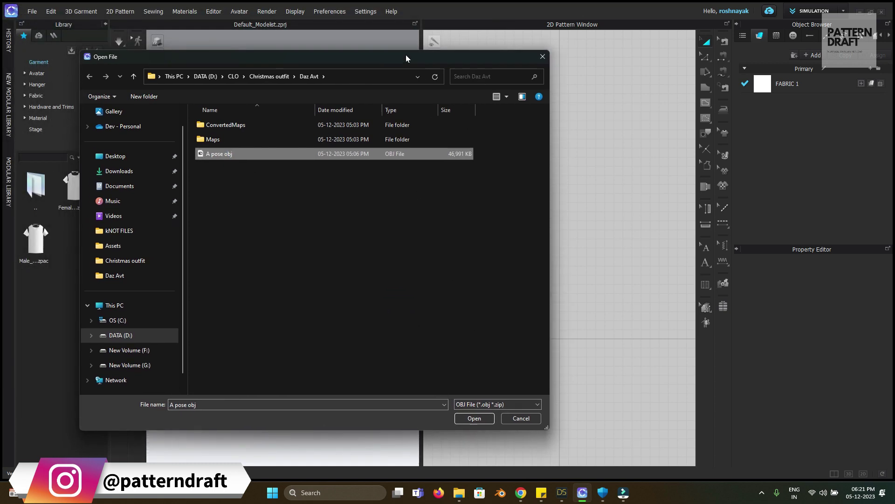
left_click(476, 418)
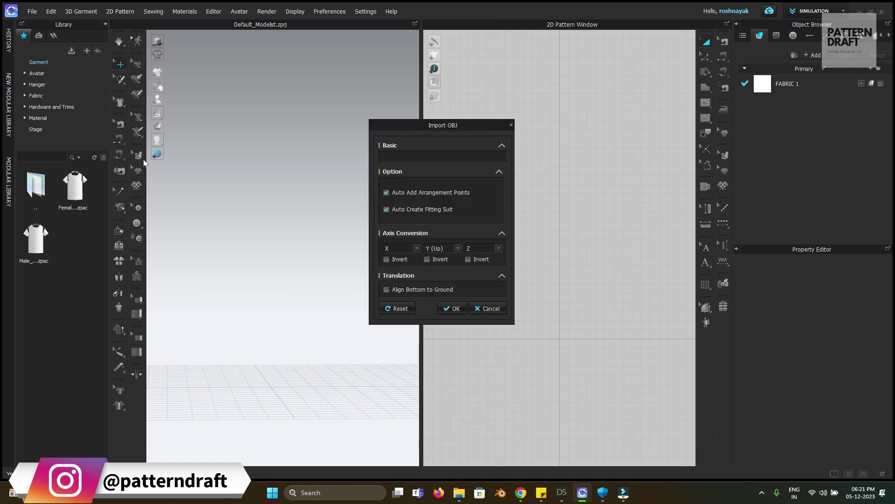
Confirm the OBJ import and show the A-pose avatar in plain white monochrome.
left_click(451, 339)
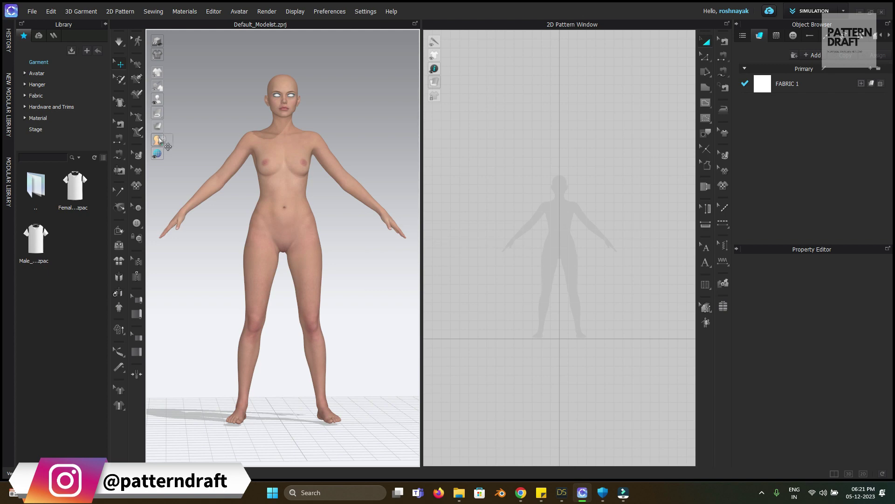
left_click(174, 139)
middle_click_drag(332, 182, 338, 258)
mouse_move(338, 257)
right_mouse_down()
mouse_move(293, 266)
mouse_move(325, 262)
right_mouse_up()
right_click_drag(307, 223, 315, 239)
Frame the avatar and centre its silhouette in the 2D pattern window, ready to draw rectangles.
scroll(320, 230, "up", 5)
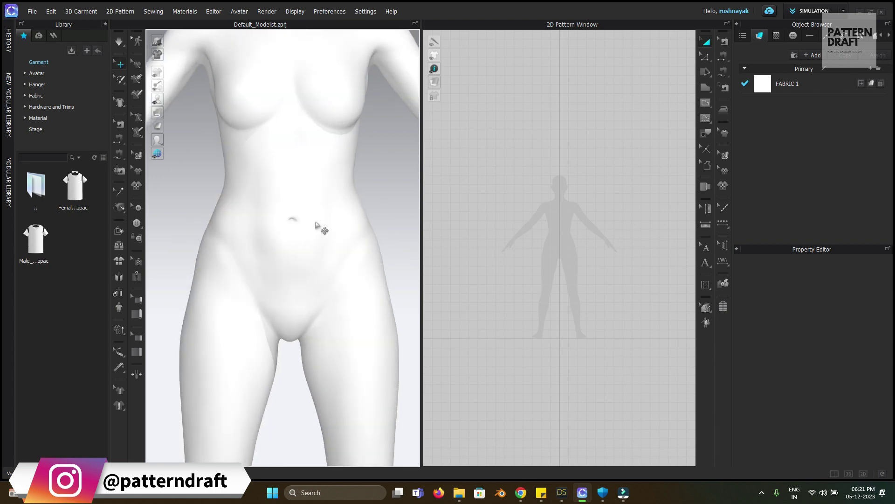
scroll(317, 224, "down", 5)
middle_click_drag(328, 205, 345, 263)
right_click_drag(345, 262, 309, 252)
scroll(566, 250, "up", 6)
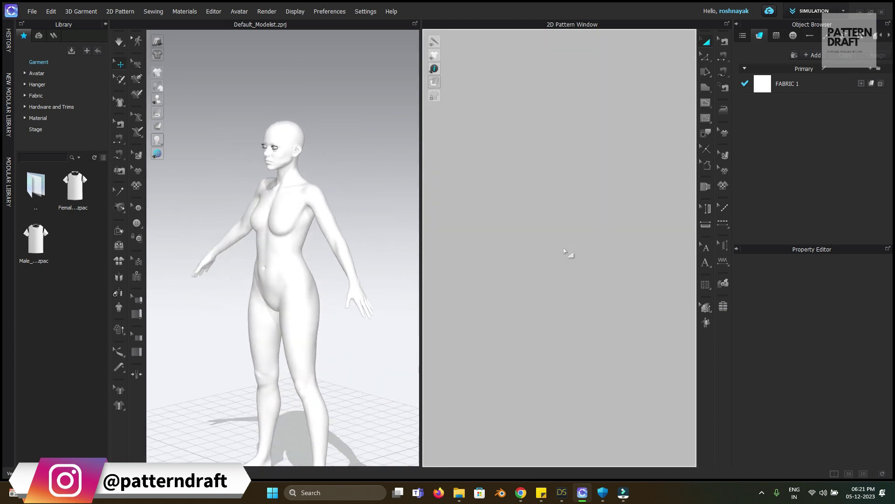
middle_click_drag(541, 235, 563, 226)
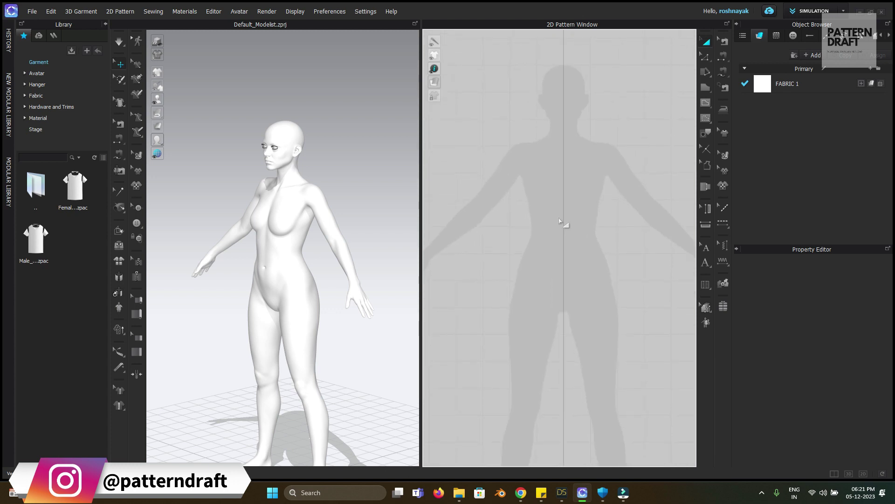
key("s")
Draw a rectangle panel over the torso silhouette and add points on its top and left edges.
left_click_drag(506, 139, 564, 268)
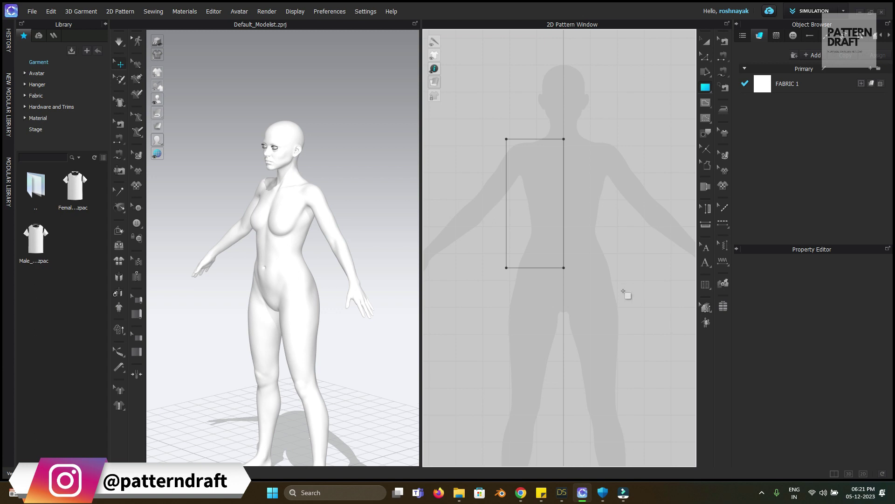
key("a")
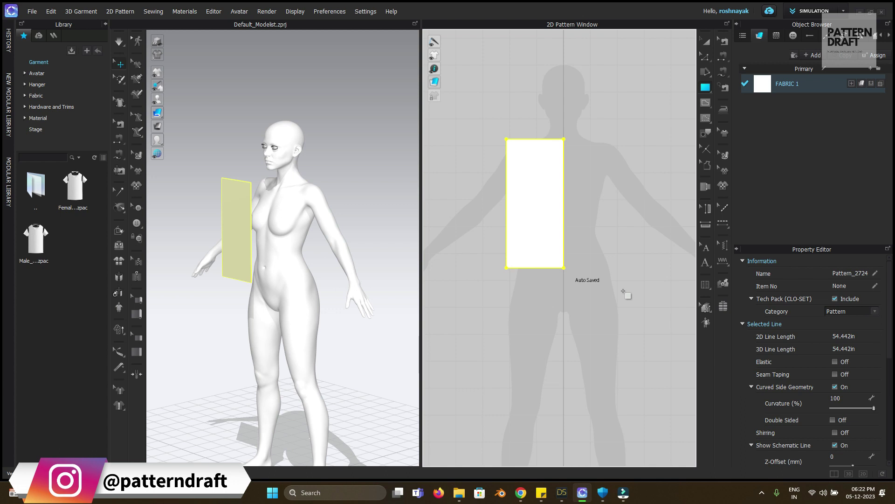
left_click(704, 57)
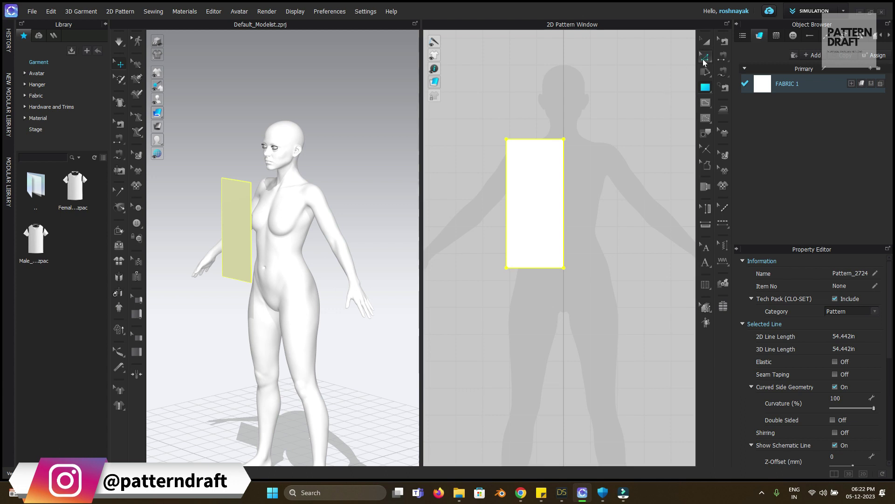
left_click(534, 115)
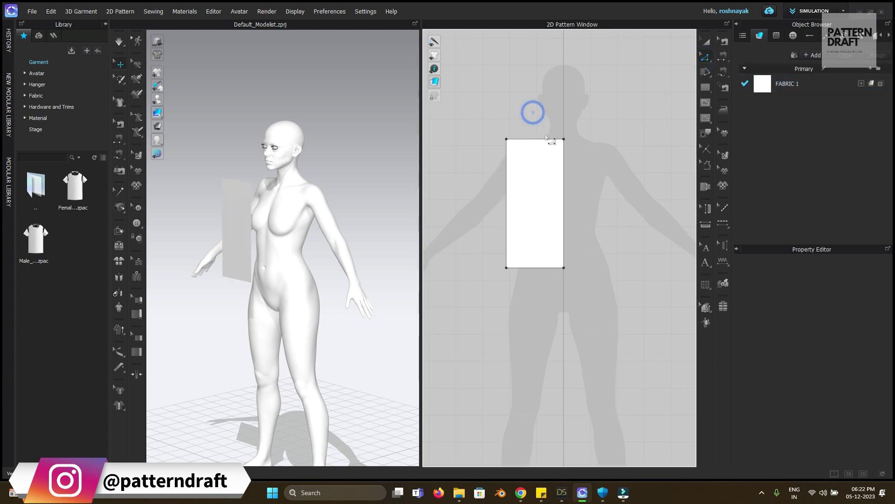
scroll(548, 140, "down", 5)
scroll(547, 140, "up", 6)
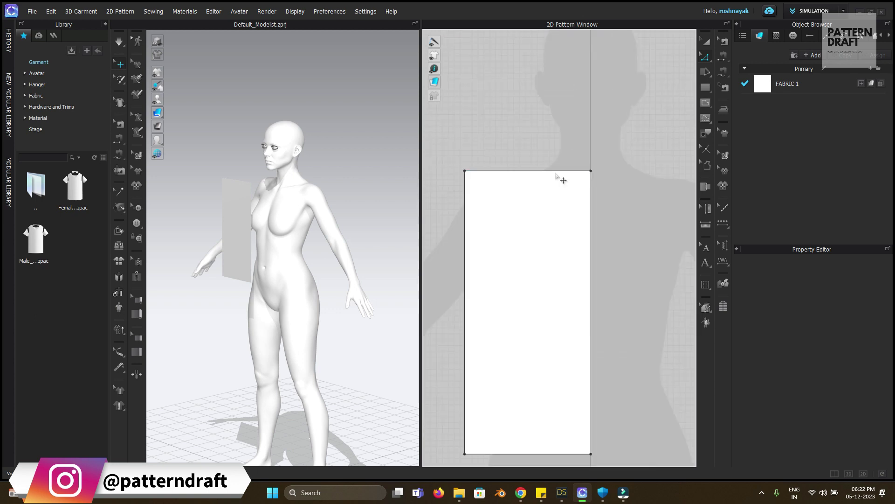
left_click(491, 171)
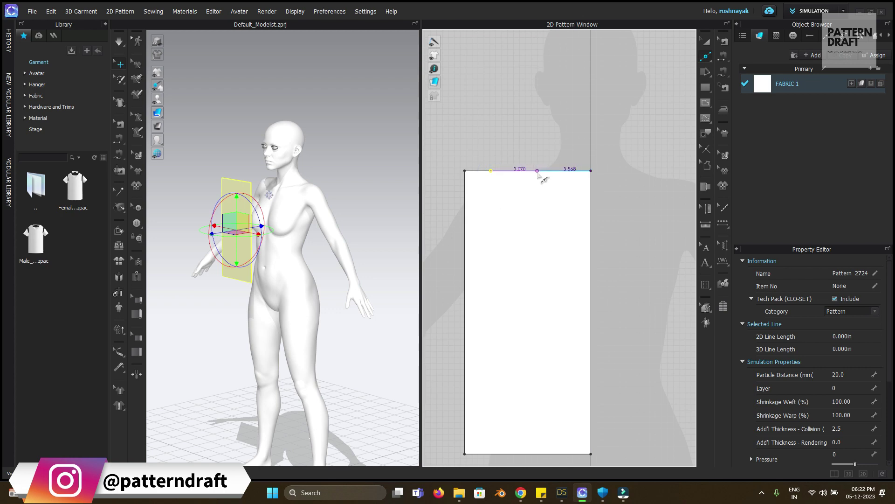
left_click(539, 172)
left_click(465, 303)
Drop the top-left corner segment by exactly 1.5 in and delete the leftover corner point.
left_click_drag(456, 147, 476, 194)
right_click(476, 195)
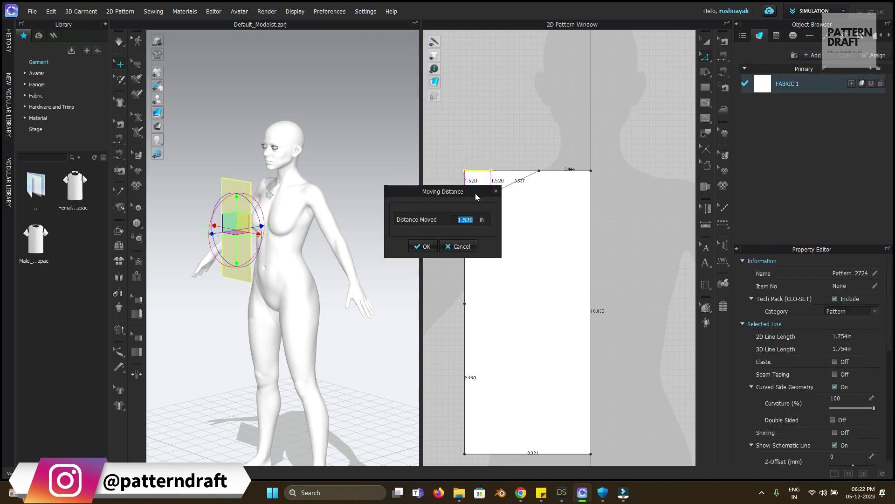
type("1.5")
key("Return")
left_click(423, 247)
left_click(451, 167)
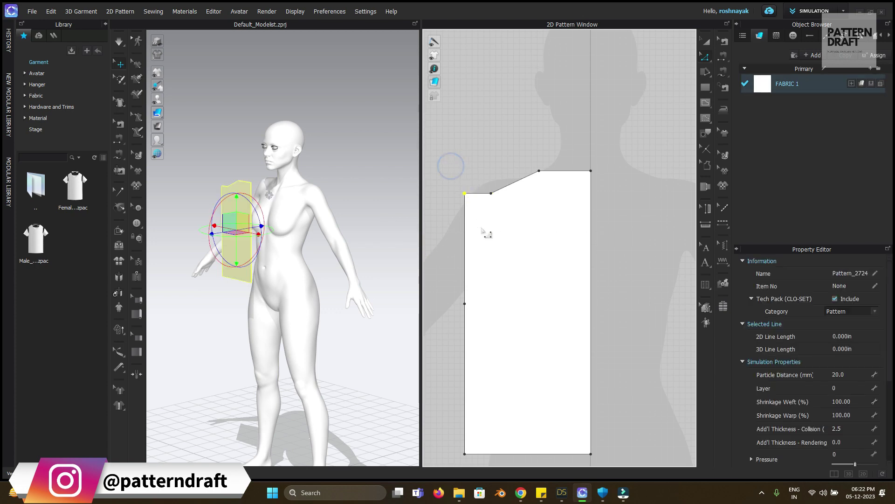
key("Delete")
Slope the top-right corner, lengthen and widen the panel, then unfold it symmetrically along the centre edge.
left_click_drag(591, 171, 591, 207)
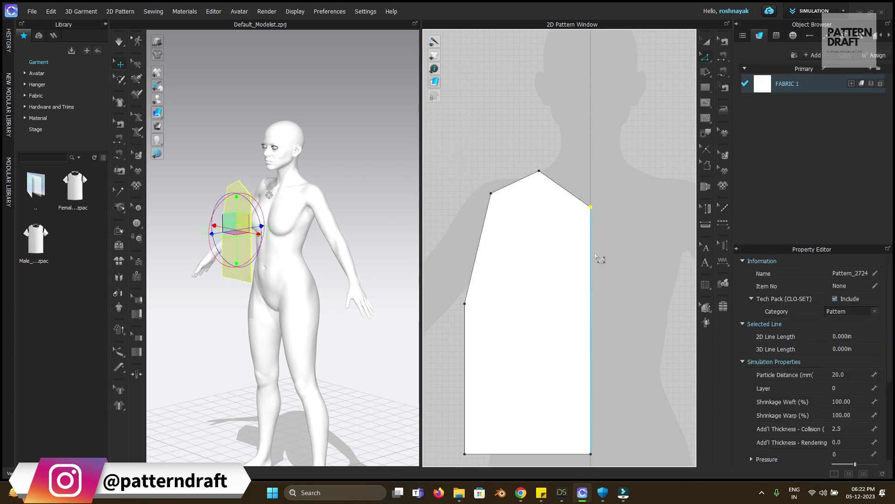
scroll(597, 195, "down", 6)
left_click_drag(545, 339, 543, 365)
left_click_drag(513, 297, 505, 301)
left_click(614, 274)
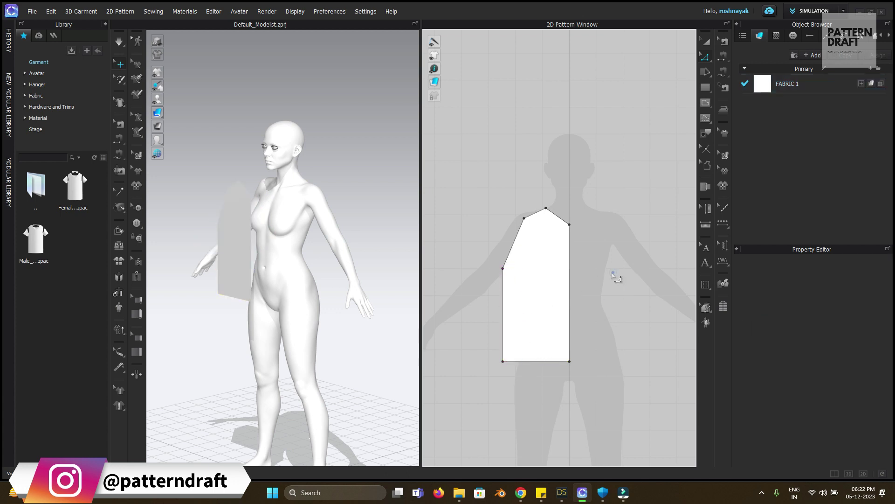
right_click(568, 242)
left_click(613, 381)
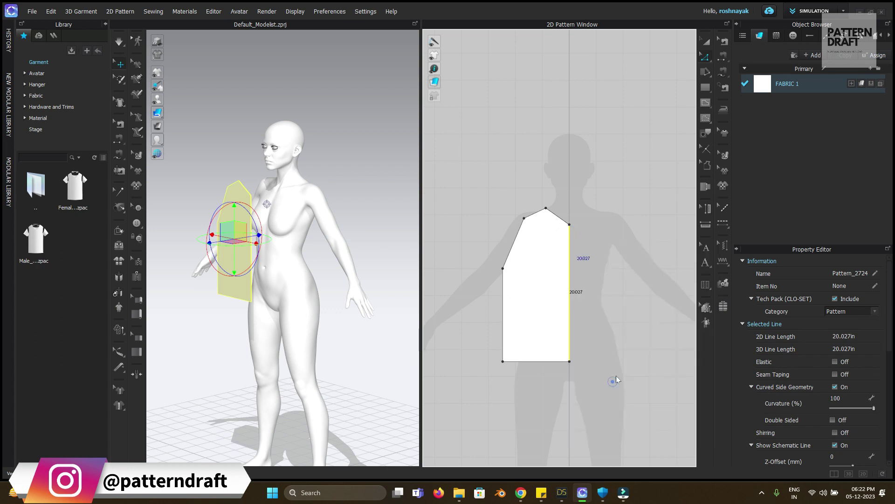
Bend the armhole line of the unfolded bodice into a curve.
left_click(706, 40)
middle_click_drag(547, 218, 504, 190)
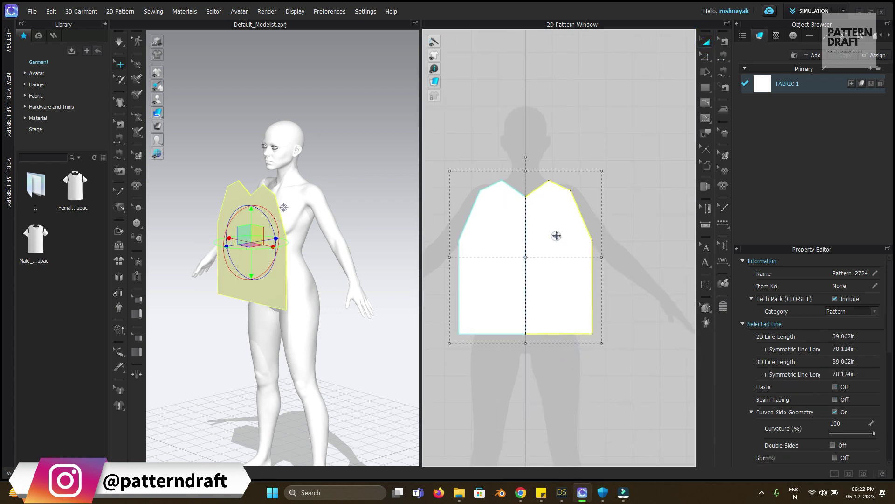
key("c")
scroll(524, 242, "up", 5)
scroll(551, 261, "down", 5)
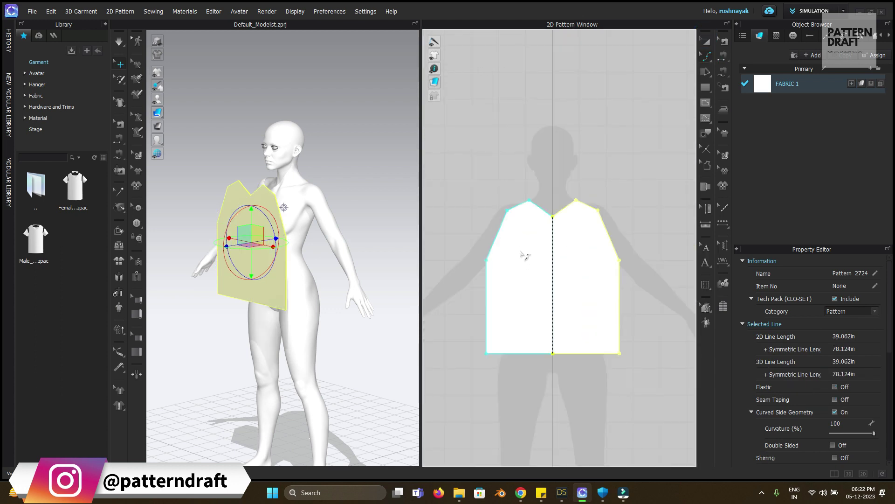
left_click(482, 195)
left_click_drag(496, 237, 498, 262)
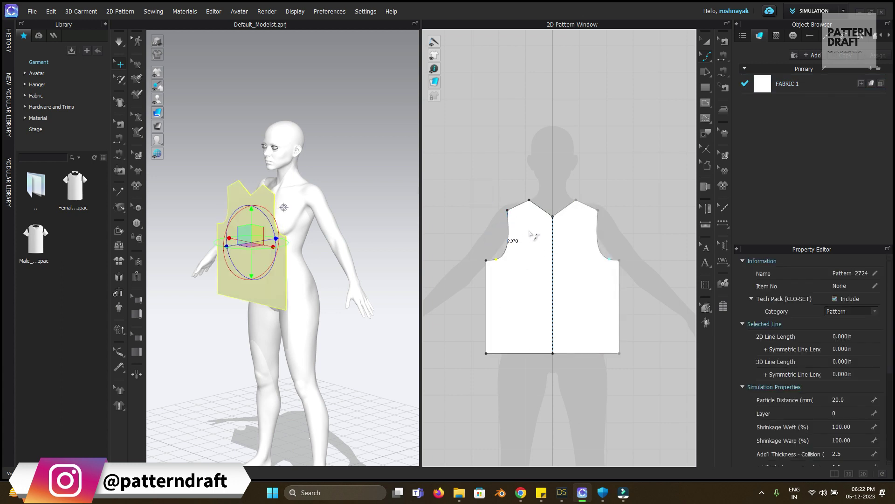
Curve the neckline down to the centre front into a scooped shape.
scroll(546, 214, "up", 6)
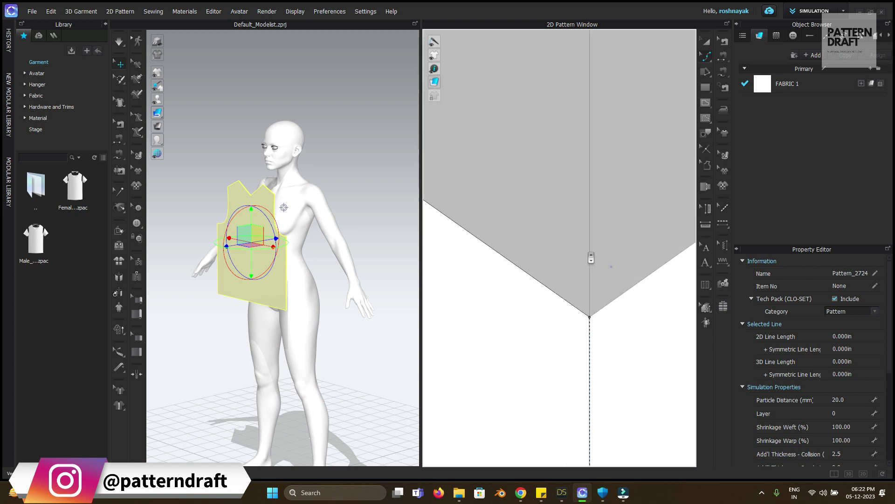
scroll(611, 266, "down", 5)
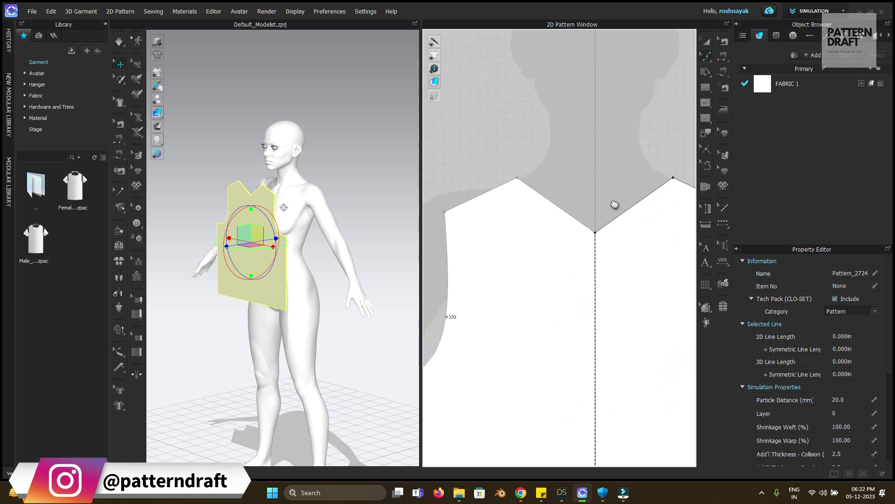
left_click_drag(585, 226, 549, 221)
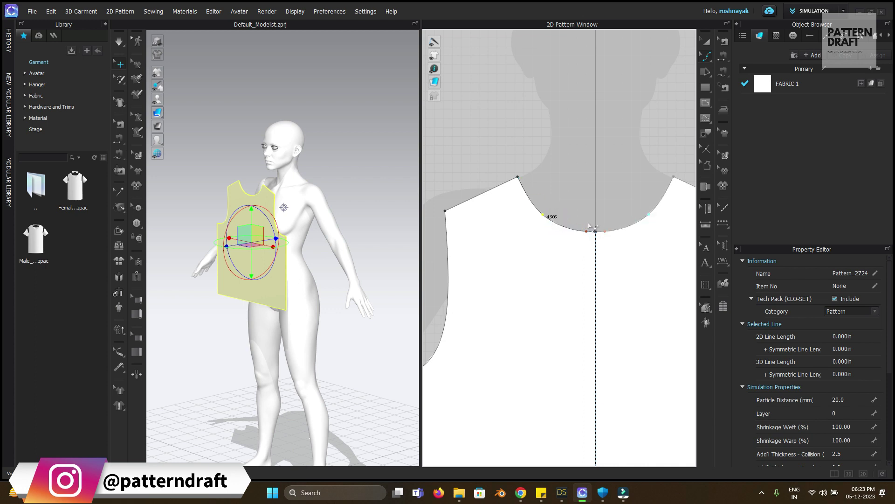
scroll(592, 232, "up", 5)
scroll(593, 232, "down", 5)
middle_click_drag(605, 234, 560, 195)
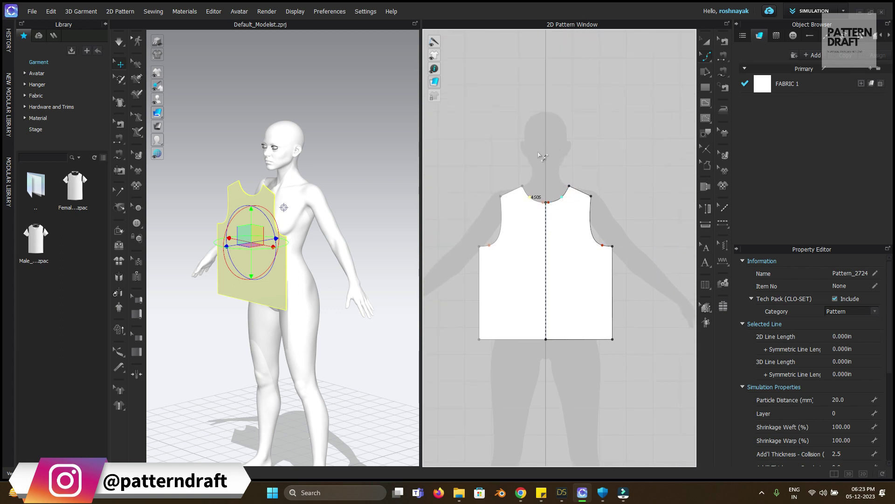
key("alt")
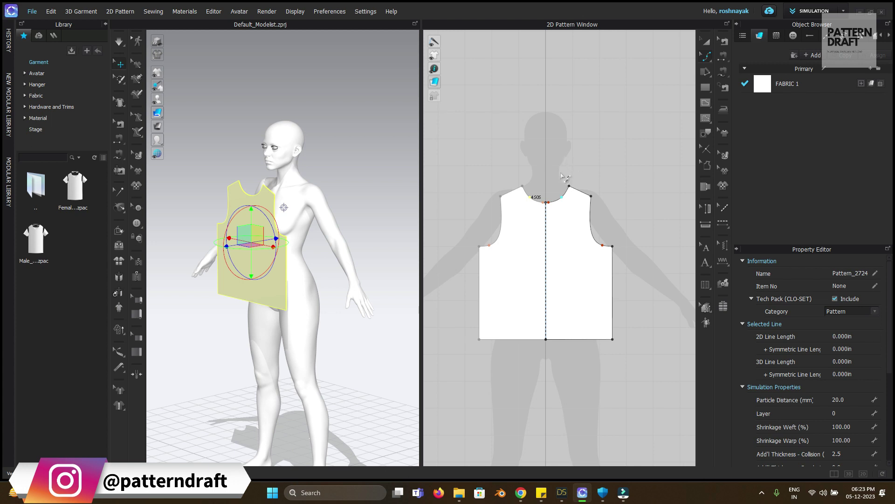
scroll(553, 190, "up", 6)
scroll(554, 193, "down", 4)
scroll(555, 192, "up", 4)
scroll(555, 192, "down", 6)
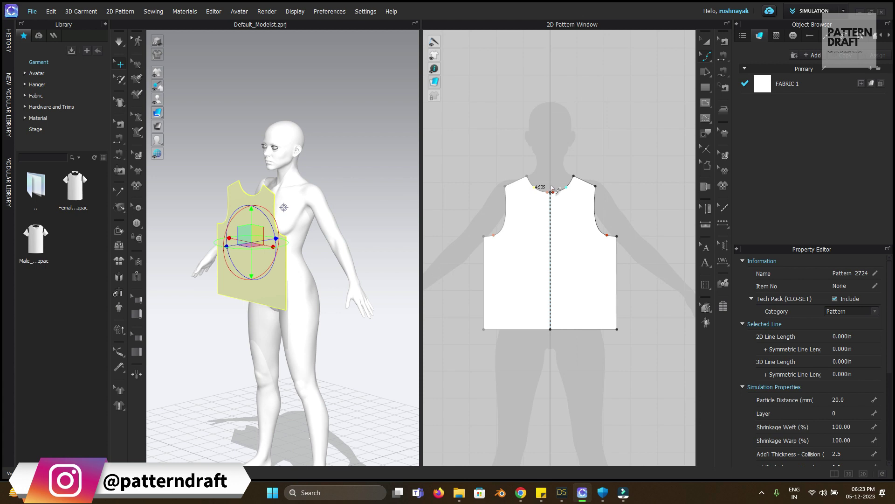
scroll(603, 150, "up", 5)
scroll(635, 201, "down", 6)
scroll(635, 202, "up", 5)
scroll(634, 201, "down", 5)
scroll(641, 211, "up", 1)
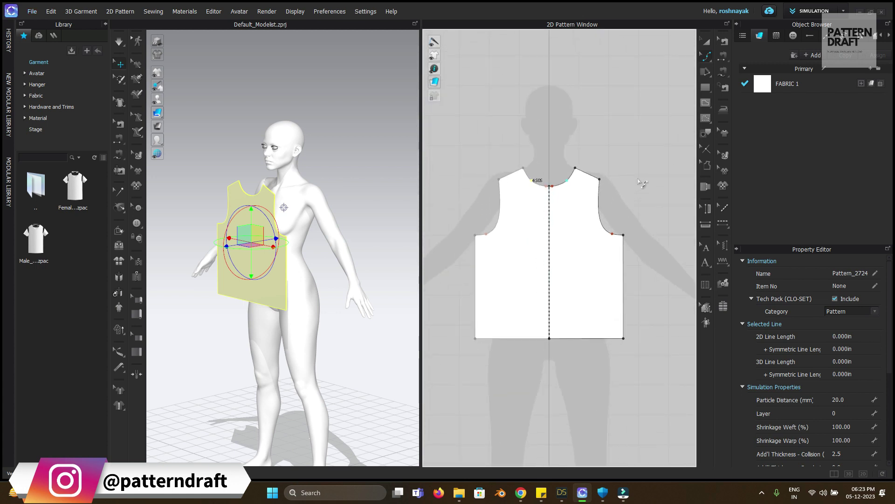
right_click(632, 136)
Copy and paste the bodice pattern, placing the copy beside the original.
left_click(707, 41)
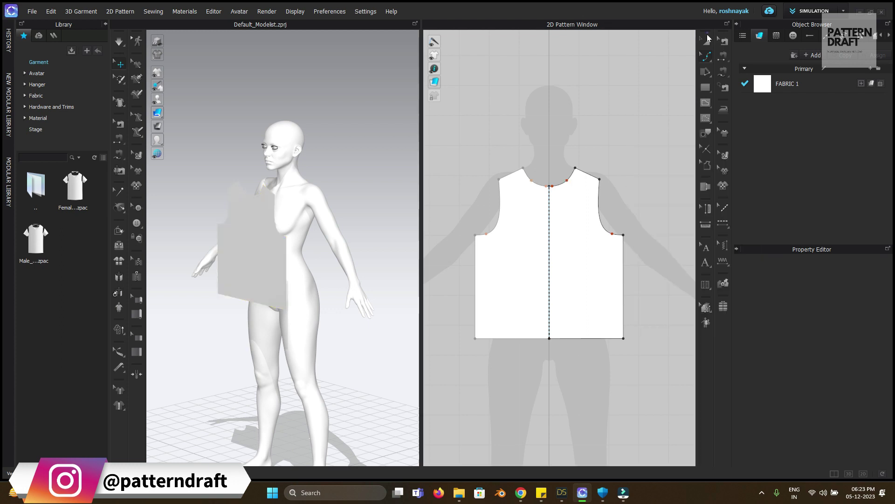
left_click(594, 234)
key("ctrl+c")
key("ctrl+v")
middle_click_drag(653, 259, 511, 260)
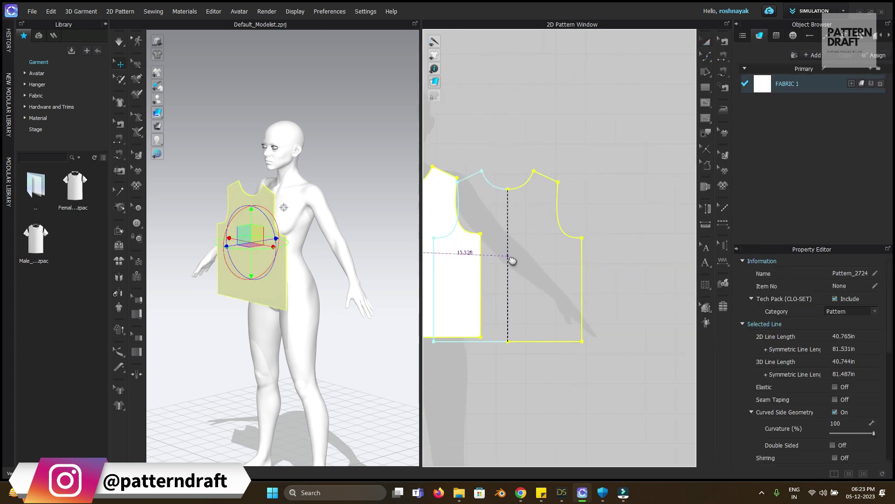
left_click(589, 262)
key("super")
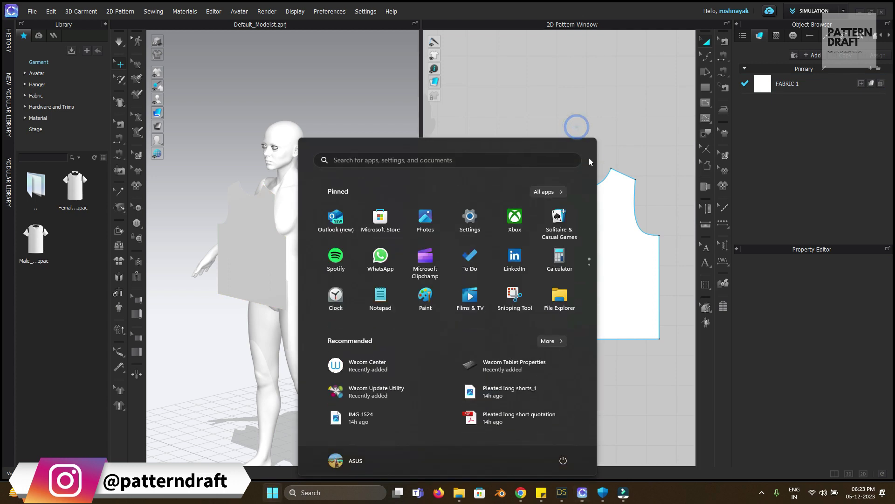
left_click(591, 122)
Raise the neckline centre point of the copied bodice to start the back neck.
key("z")
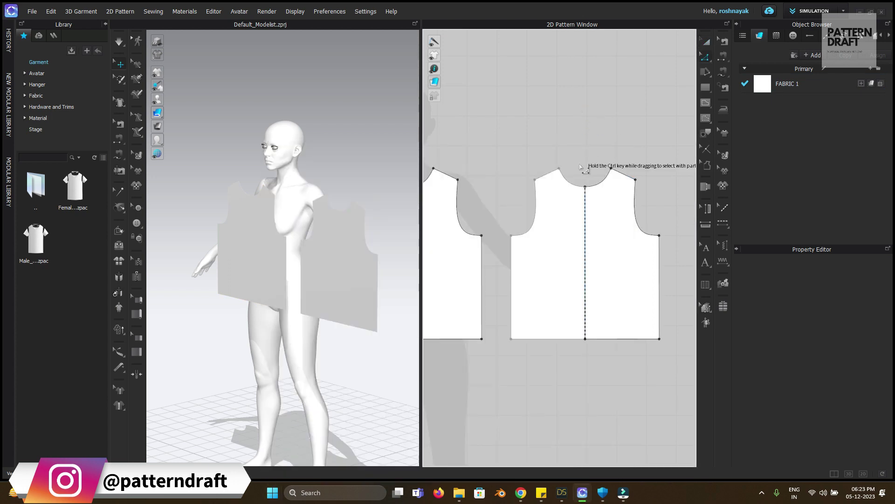
left_click_drag(573, 158, 599, 199)
scroll(590, 173, "up", 5)
scroll(590, 177, "down", 4)
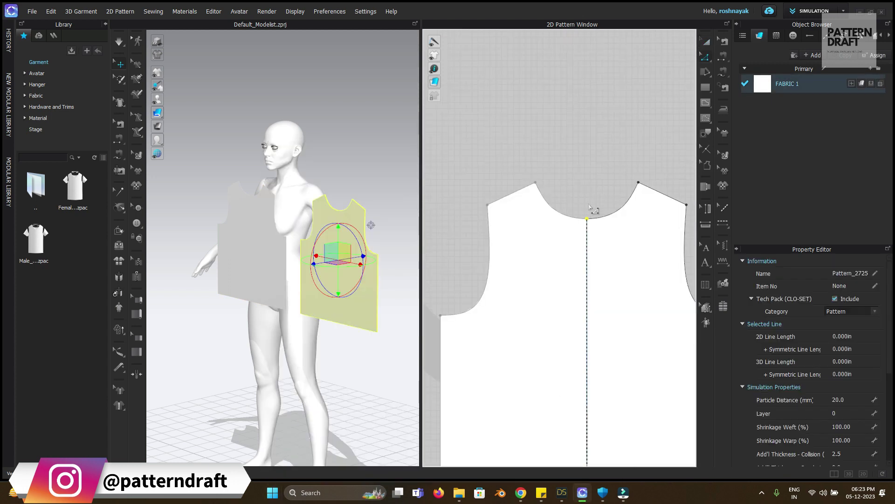
scroll(583, 189, "up", 1)
scroll(586, 189, "down", 2)
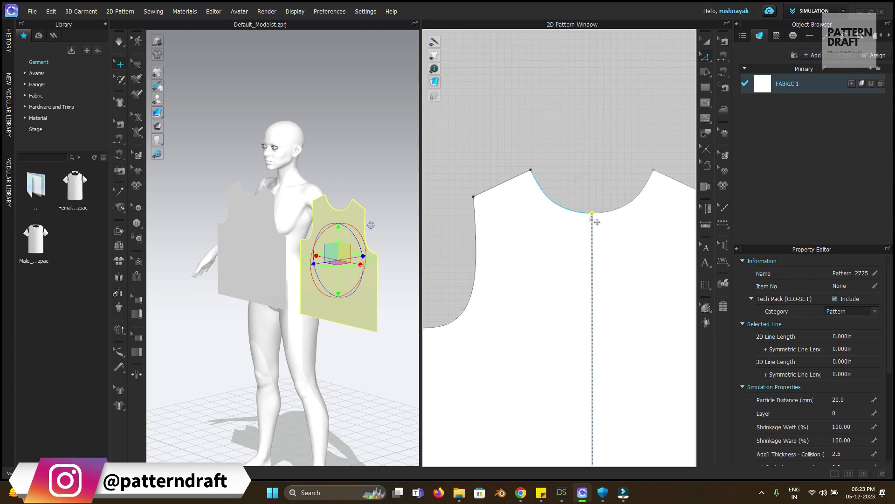
left_click(864, 474)
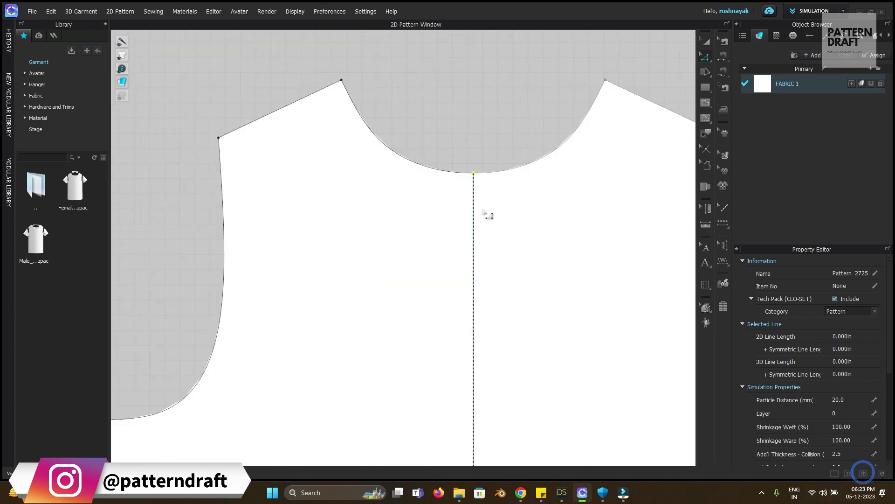
scroll(497, 231, "down", 5)
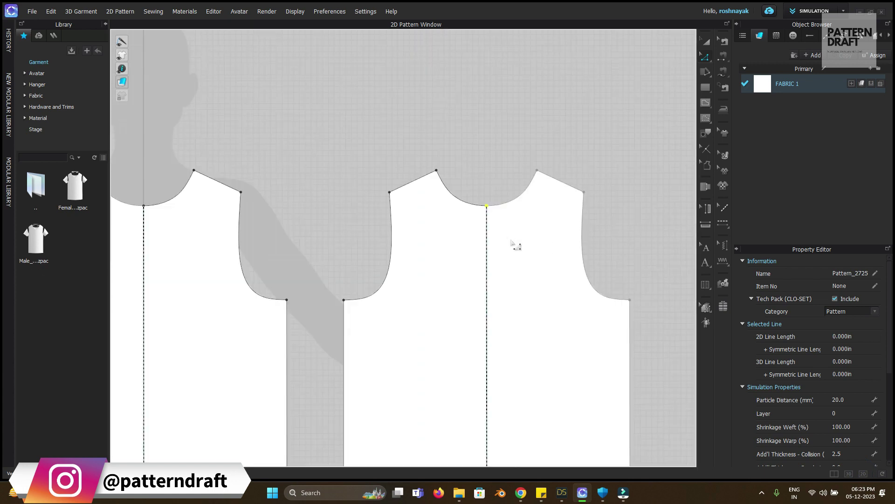
left_click_drag(487, 206, 486, 181)
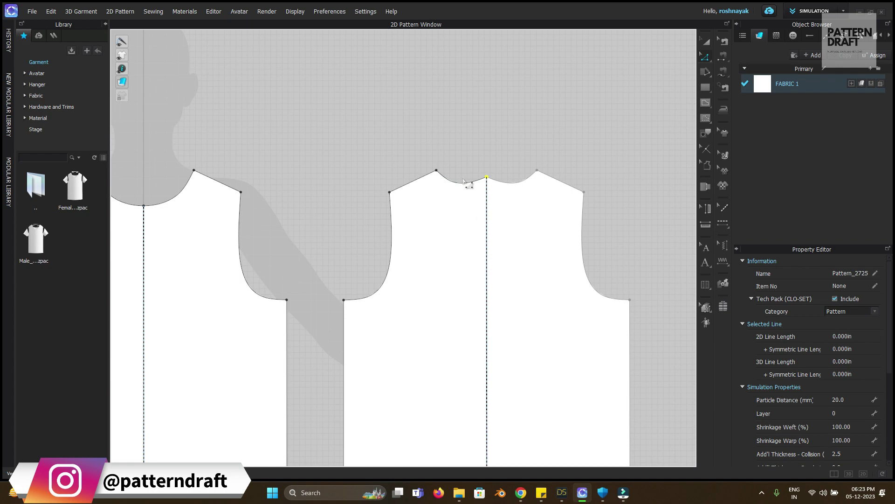
Add a curve point on the back neckline and move it onto the centre line.
key("v")
left_click(435, 172)
key("b")
key("v")
key("1")
key("v")
key("1")
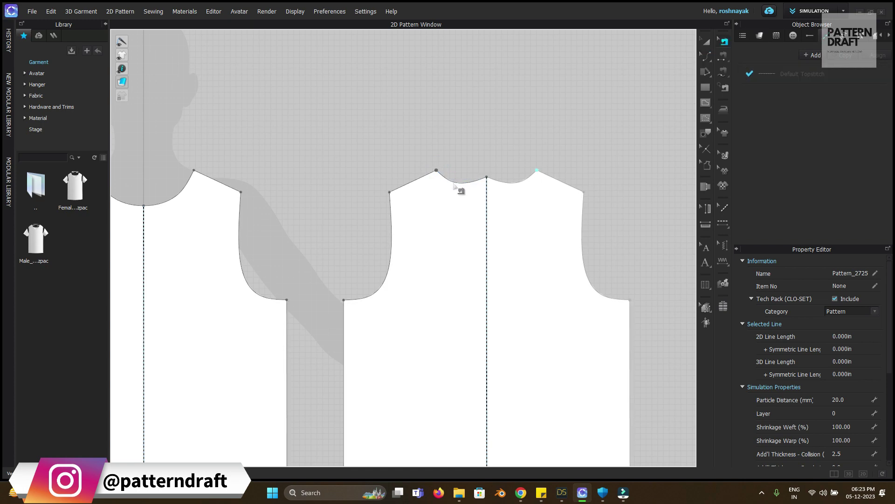
key("v")
left_click(452, 183)
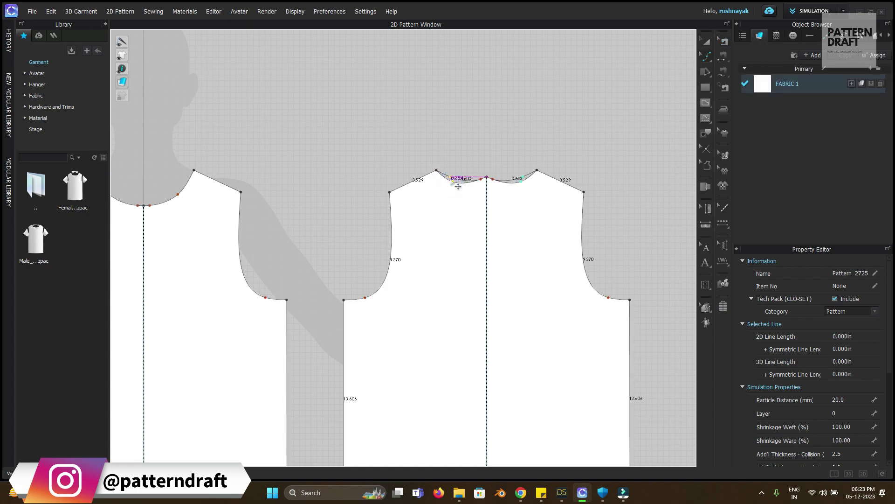
left_click(478, 182)
left_click_drag(470, 184, 483, 192)
Flatten and smooth the back neckline curve near the shoulder into a shallow shape.
scroll(481, 196, "up", 9)
scroll(481, 196, "down", 1)
middle_click_drag(533, 175, 311, 420)
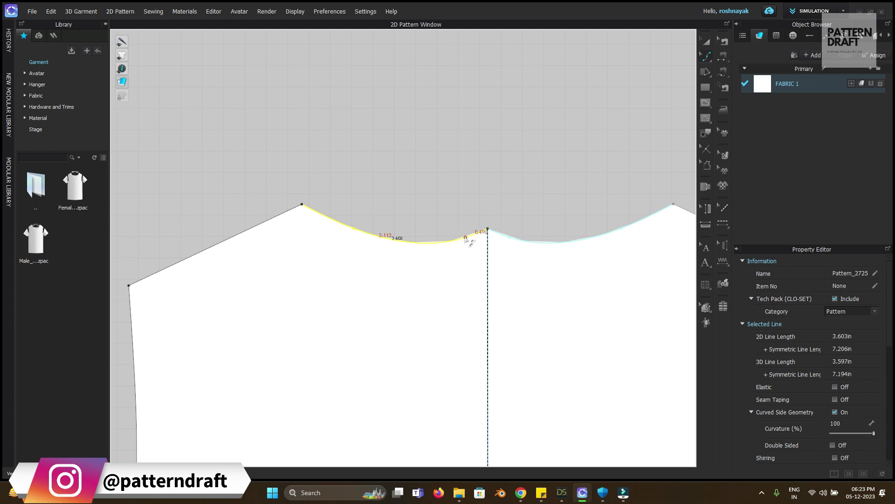
left_click_drag(465, 237, 455, 231)
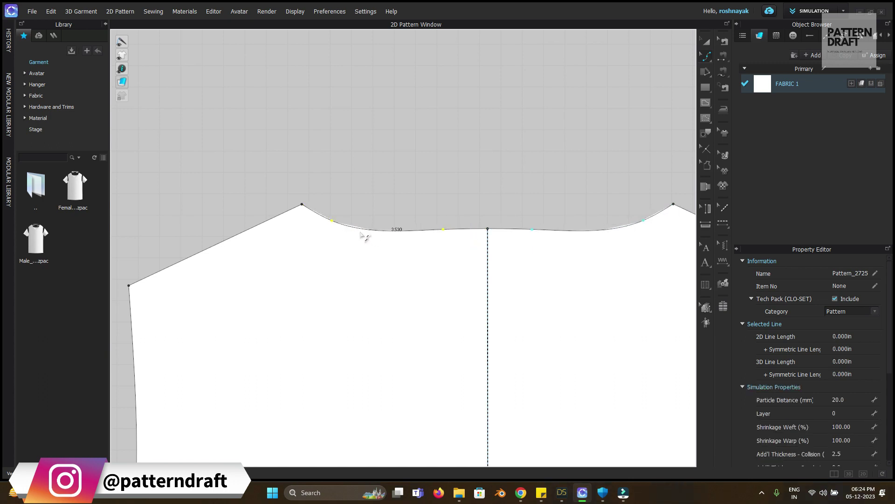
left_click_drag(330, 220, 314, 217)
left_click(430, 181)
left_click_drag(426, 226, 429, 228)
mouse_move(316, 217)
left_mouse_down()
mouse_move(308, 207)
mouse_move(357, 233)
mouse_move(413, 234)
mouse_move(324, 219)
left_mouse_up()
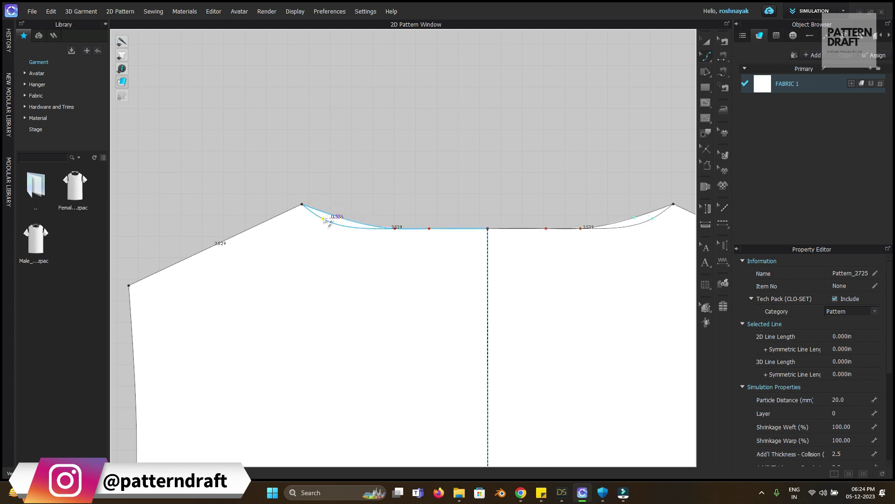
left_click(407, 174)
scroll(487, 204, "up", 5)
scroll(489, 206, "down", 10)
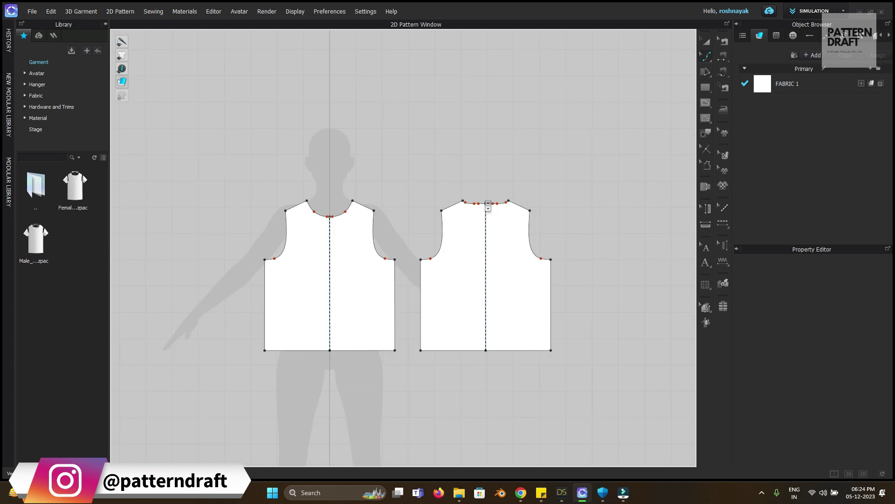
scroll(481, 210, "up", 8)
scroll(485, 207, "down", 5)
scroll(494, 212, "up", 3)
scroll(507, 233, "down", 5)
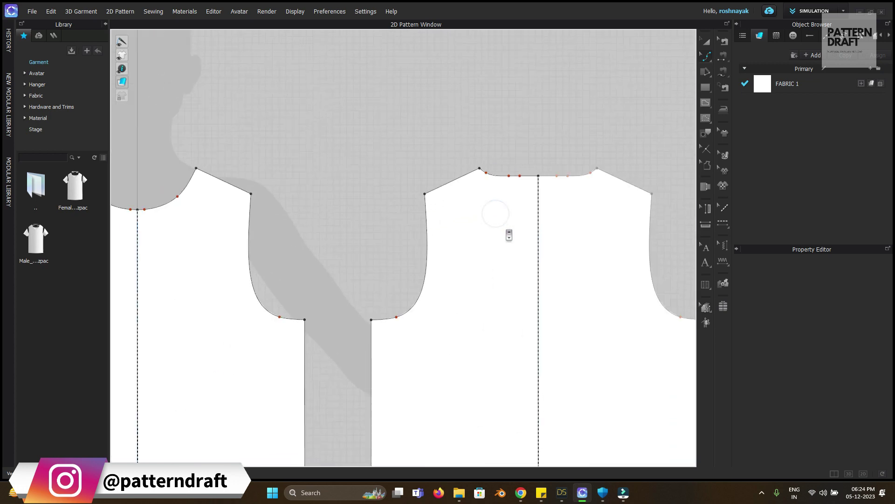
scroll(518, 251, "up", 1)
Draw a narrow strip below the front bodice and unfold it symmetrically about its centre edge.
middle_click_drag(515, 220, 589, 179)
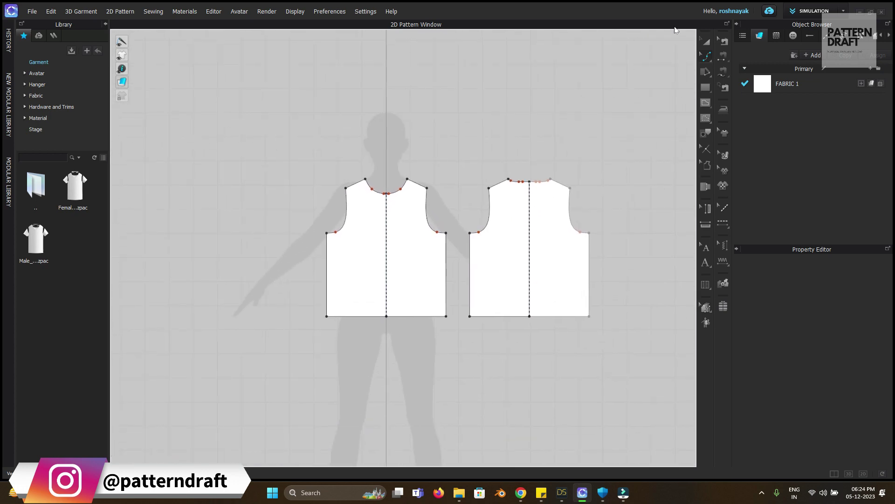
key("s")
left_click_drag(393, 350, 440, 340)
left_click_drag(339, 325, 388, 338)
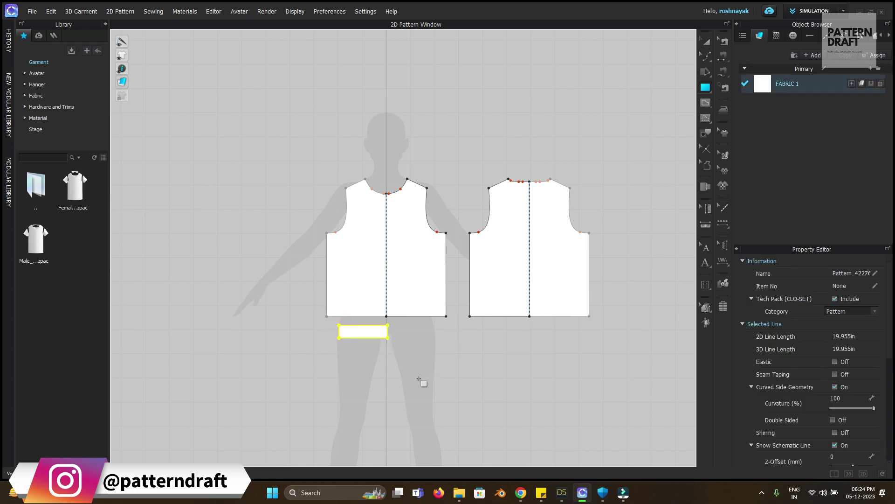
right_click(388, 331)
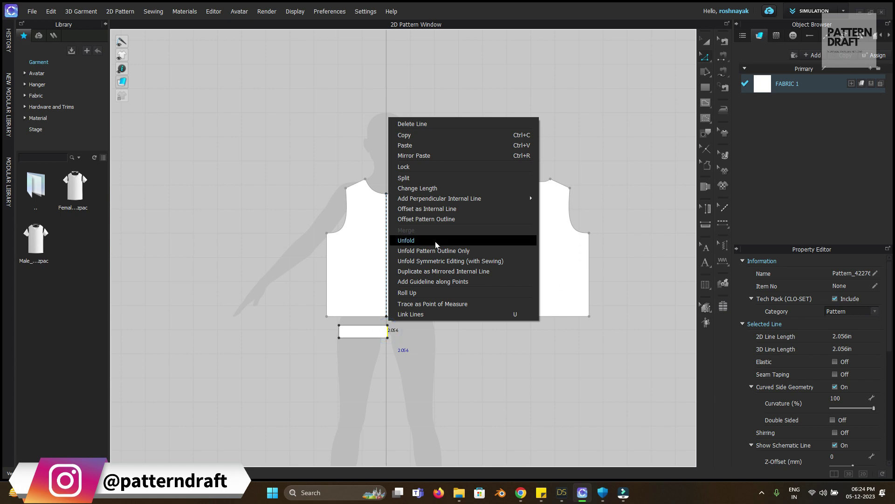
left_click(430, 261)
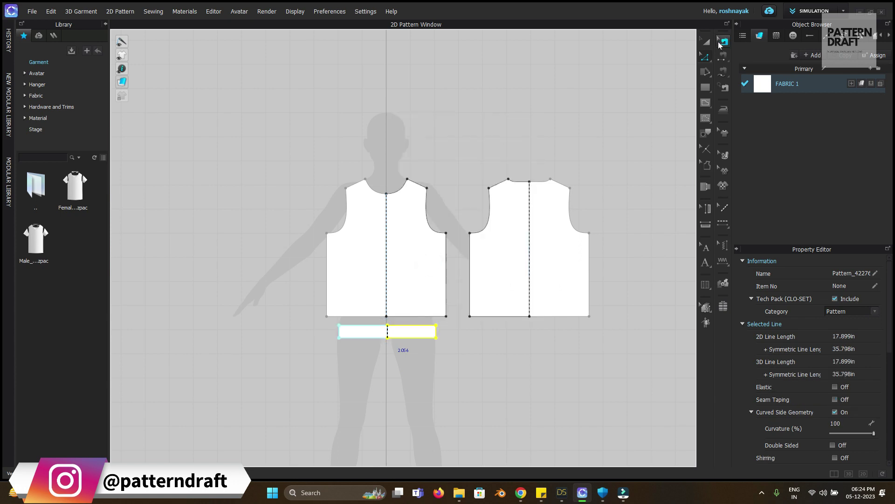
Copy the waistband strip and place the copy beneath the back bodice.
key("ctrl+c")
key("ctrl+v")
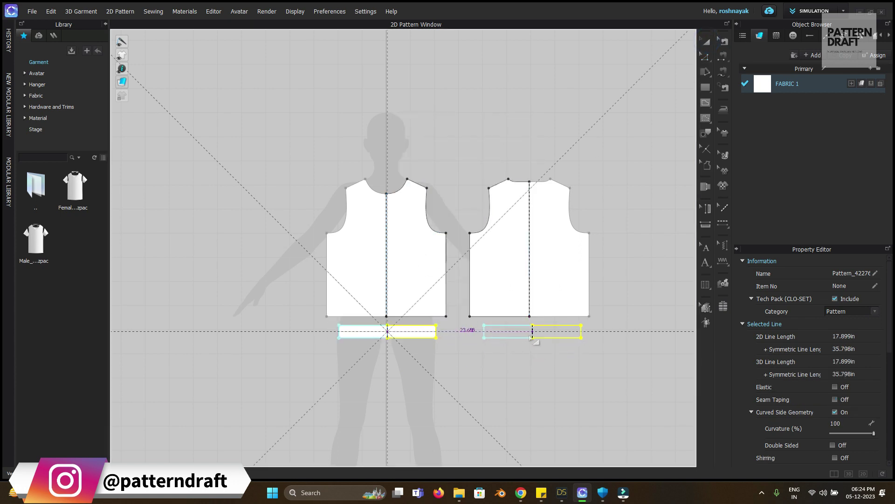
left_click(520, 366)
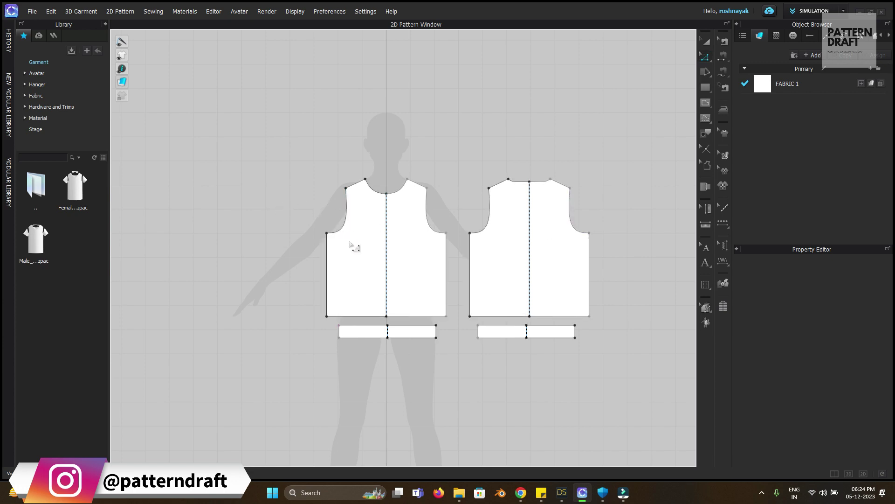
left_click(339, 228)
Create a 9 by 22 rectangle left of the front bodice, level with it.
middle_click_drag(242, 215, 364, 266)
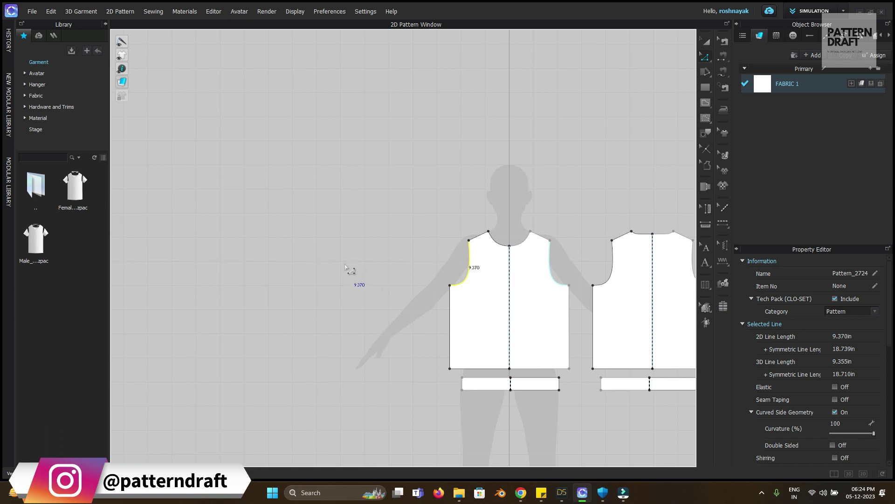
left_click(345, 263)
key("s")
left_click(350, 268)
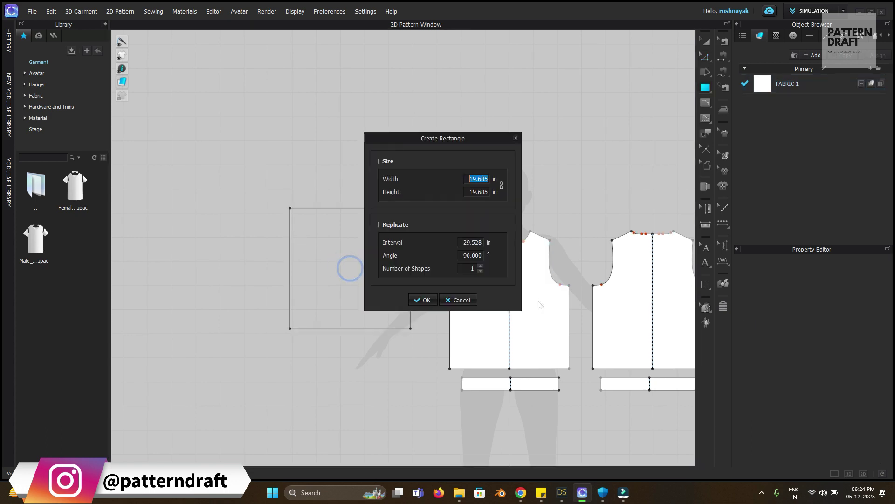
type("9")
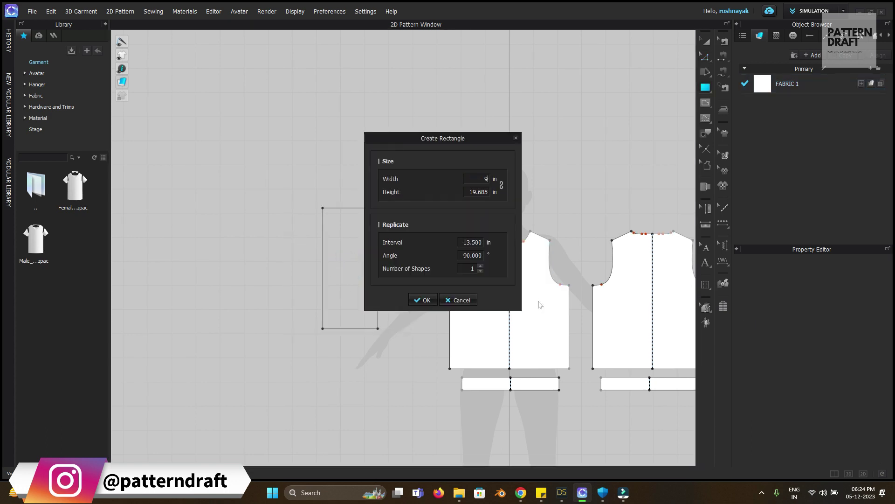
type("22")
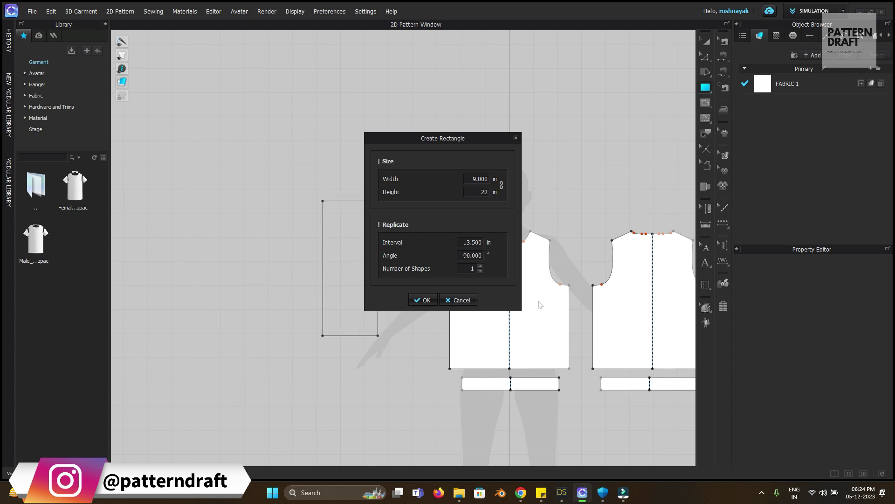
left_click(421, 300)
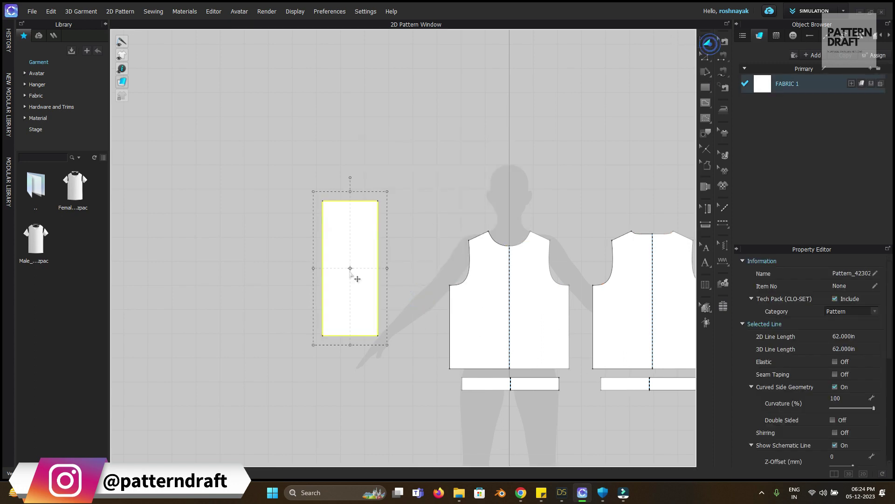
left_click_drag(350, 271, 375, 325)
left_click(375, 227)
Adjust the sleeve piece's top-left corner height against the front armhole length.
key("z")
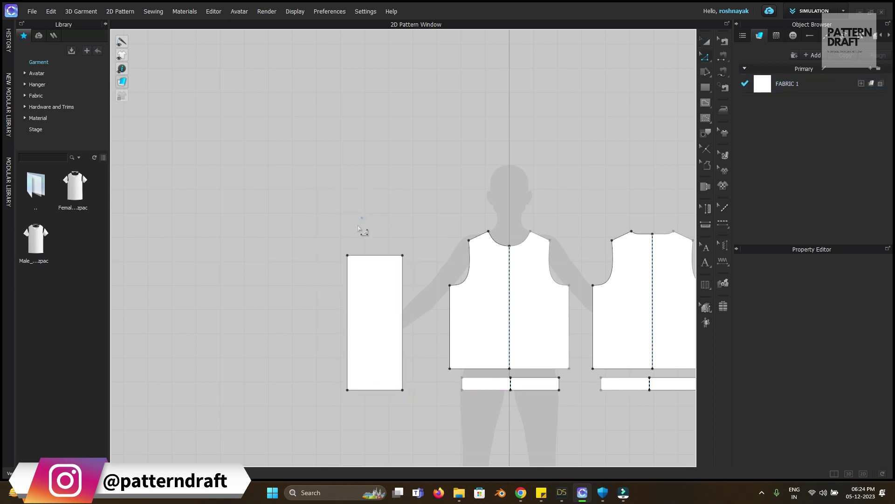
left_click_drag(348, 255, 358, 292)
left_click(467, 264)
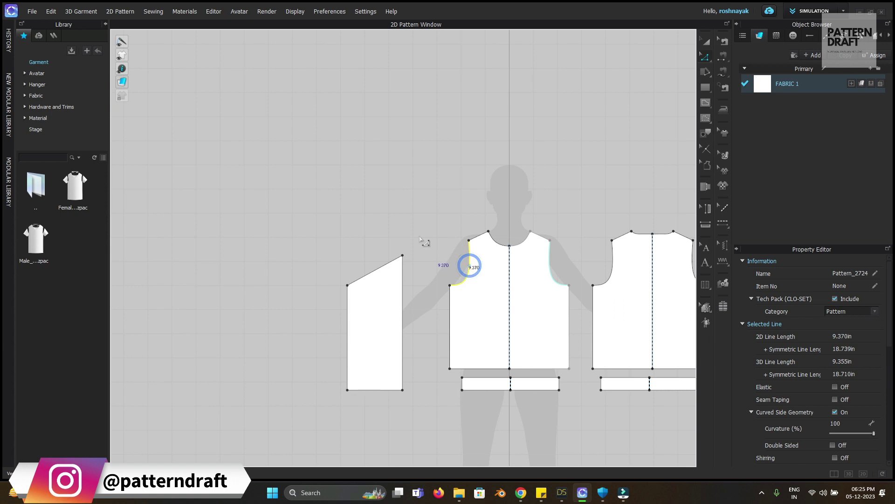
left_click(412, 224)
left_click_drag(348, 285, 348, 273)
scroll(386, 265, "down", 4)
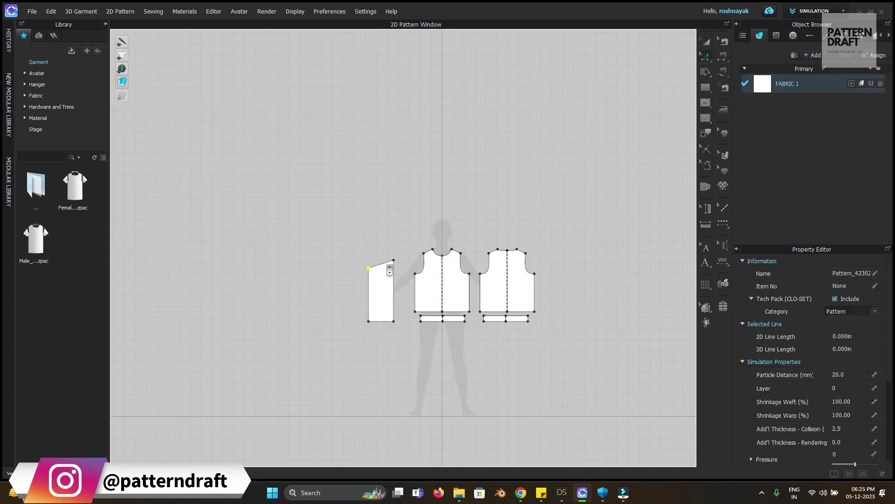
scroll(389, 269, "up", 5)
scroll(413, 301, "down", 2)
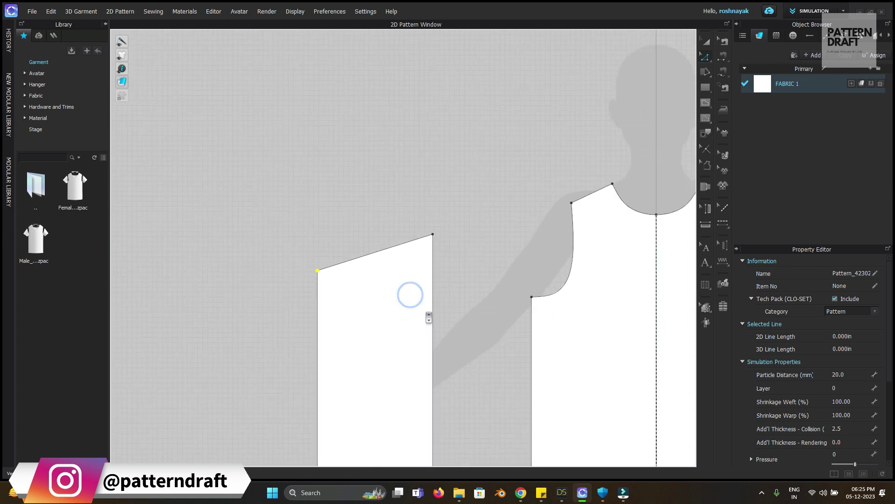
Bend the sleeve's top edge into a curved cap shape.
left_click(577, 292)
left_click(443, 195)
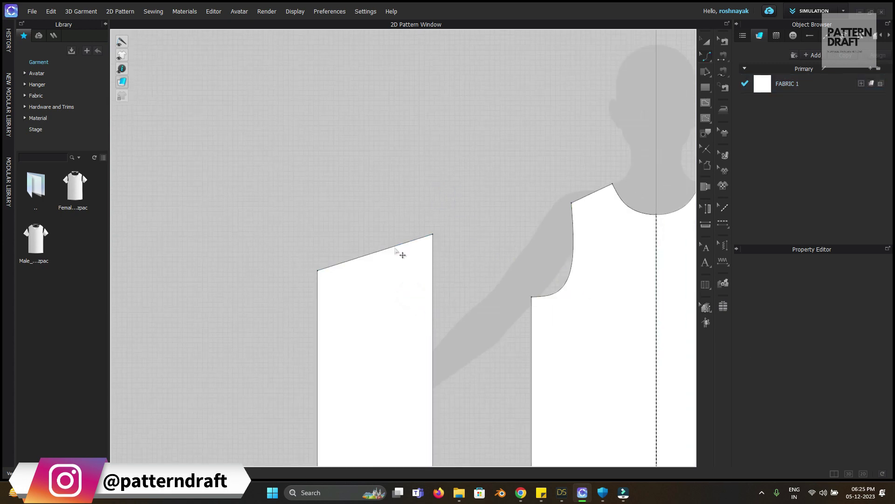
left_click_drag(395, 249, 421, 240)
left_click_drag(344, 258, 340, 270)
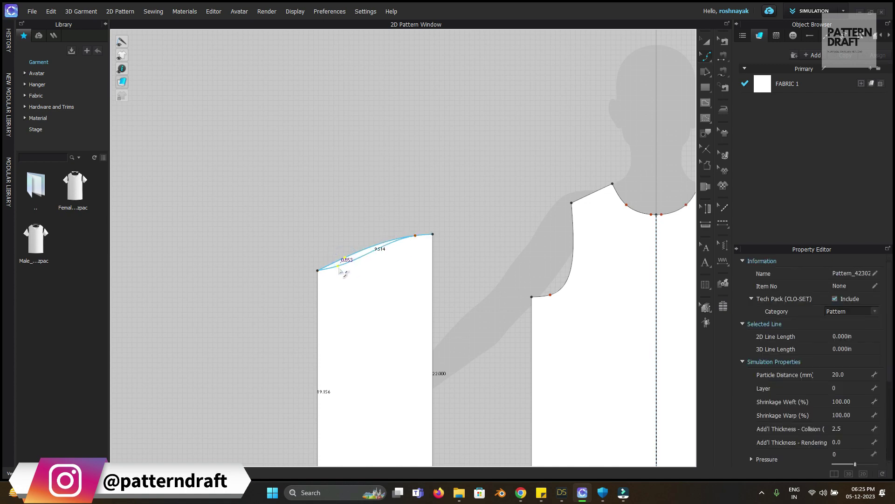
mouse_move(415, 236)
left_mouse_down()
mouse_move(397, 239)
mouse_move(425, 240)
left_mouse_up()
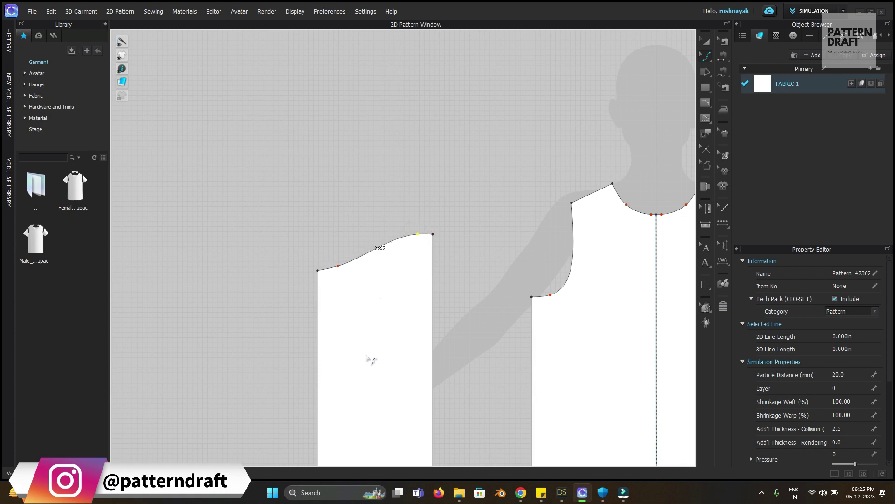
Move the sleeve's outer side edge inward by 0.500 in.
left_click_drag(319, 371, 323, 372)
key("Return")
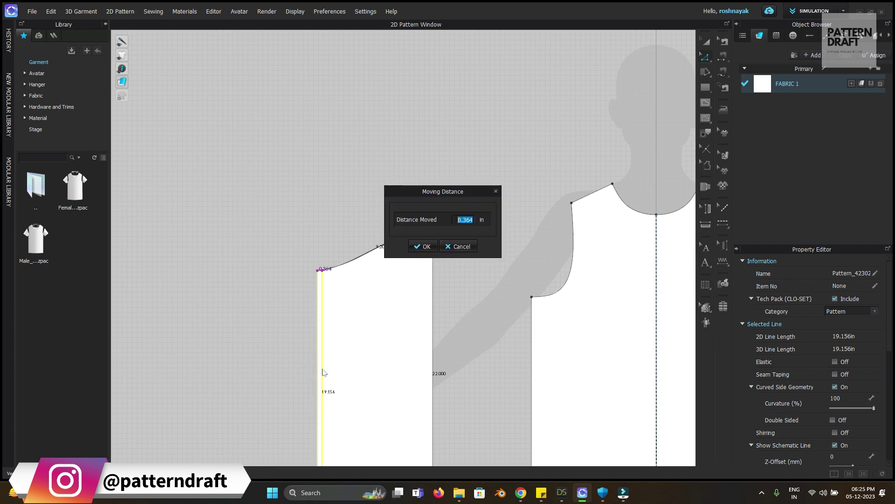
type("0.500")
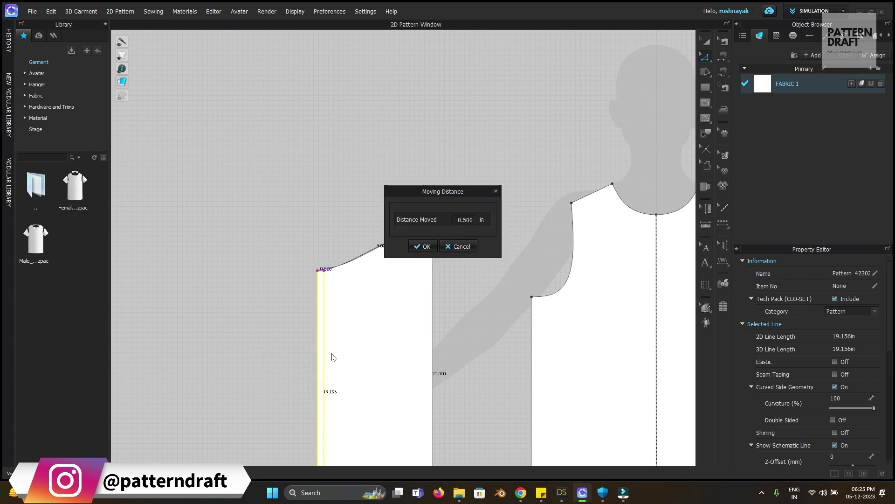
left_click(425, 250)
Reshape the sleeve cap curve near its left end.
left_click(390, 242)
left_click(400, 253)
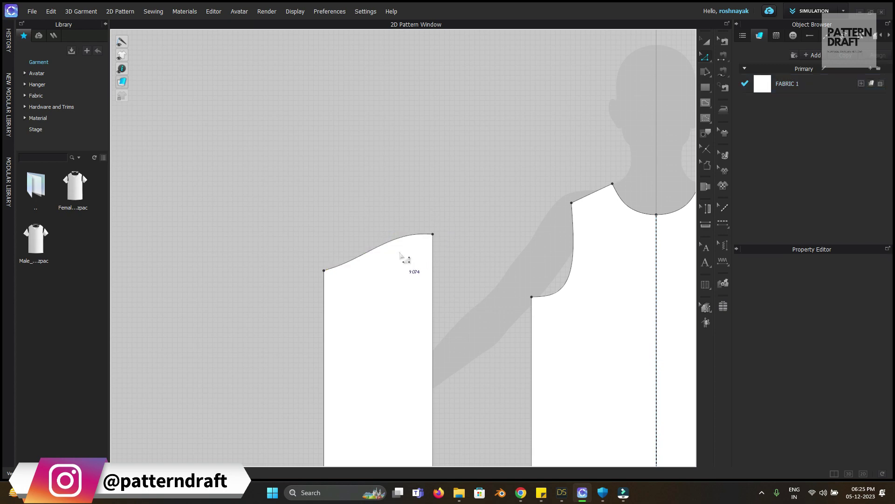
key("v")
left_click_drag(339, 265, 324, 279)
Smooth the sleeve cap curve near its top corner.
left_click_drag(418, 239, 373, 255)
scroll(422, 317, "down", 8)
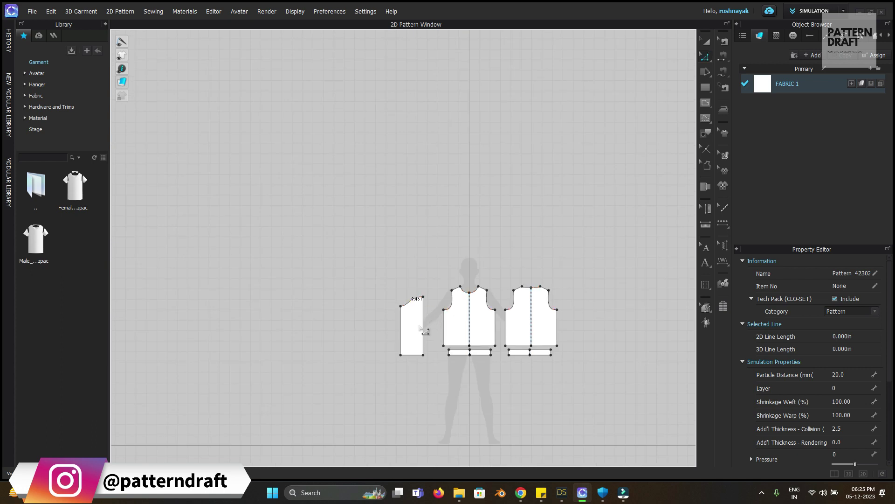
middle_click_drag(422, 327, 417, 288)
Unfold the half sleeve into a full piece and place it left of the front bodice.
left_click_drag(402, 317, 410, 317)
right_click(418, 290)
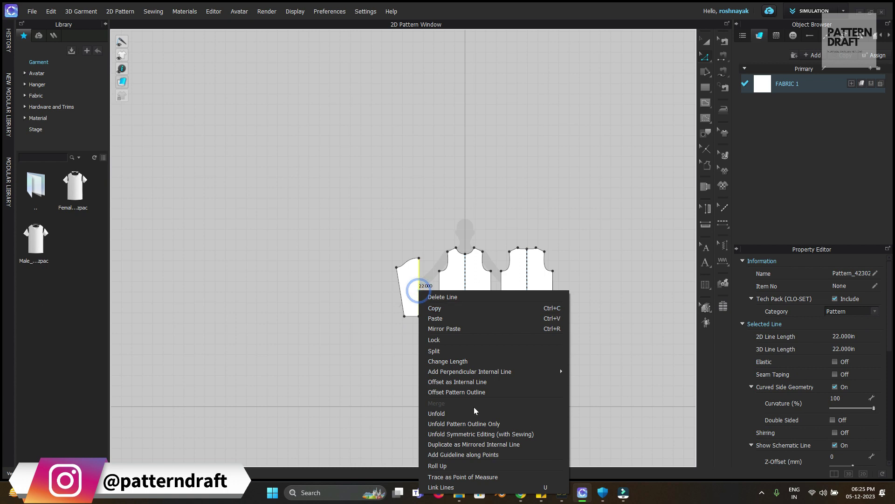
left_click(443, 413)
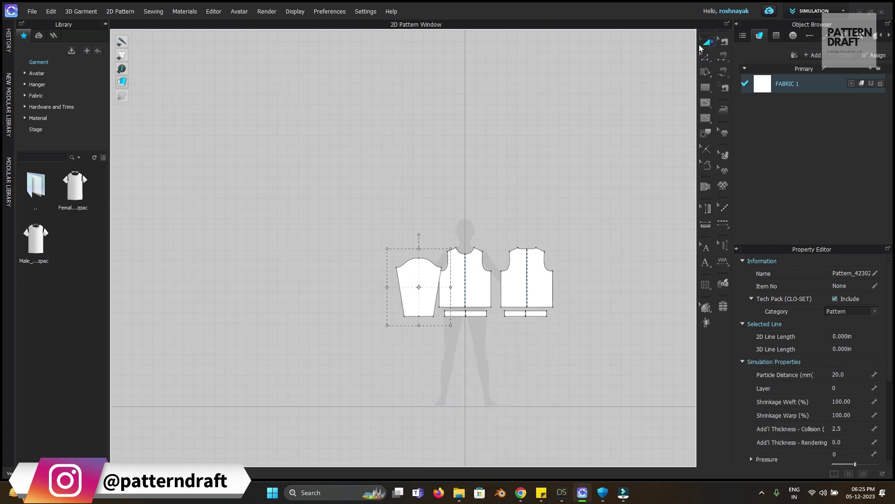
mouse_move(398, 271)
left_mouse_down()
mouse_move(387, 246)
mouse_move(384, 266)
left_mouse_up()
Paste a second sleeve right of the back bodice and show the 3D avatar alongside.
key("ctrl+c")
key("ctrl+v")
key("ctrl+c")
key("ctrl+v")
left_click(587, 280)
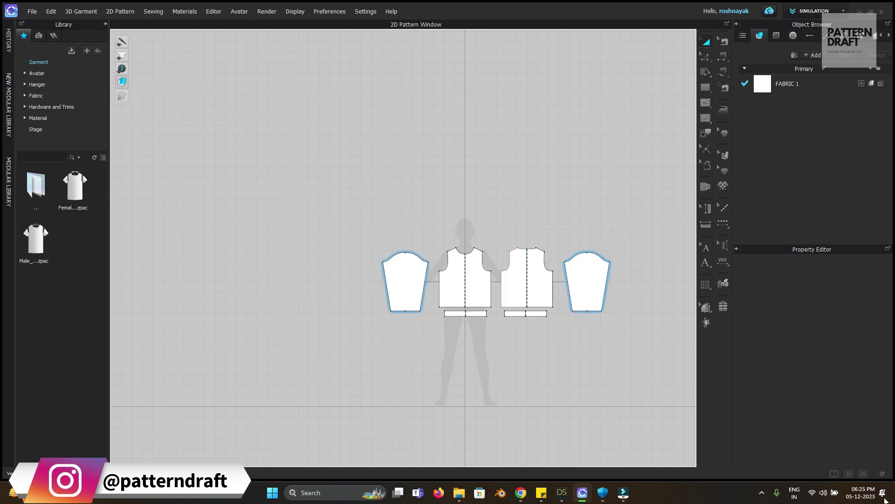
left_click(834, 473)
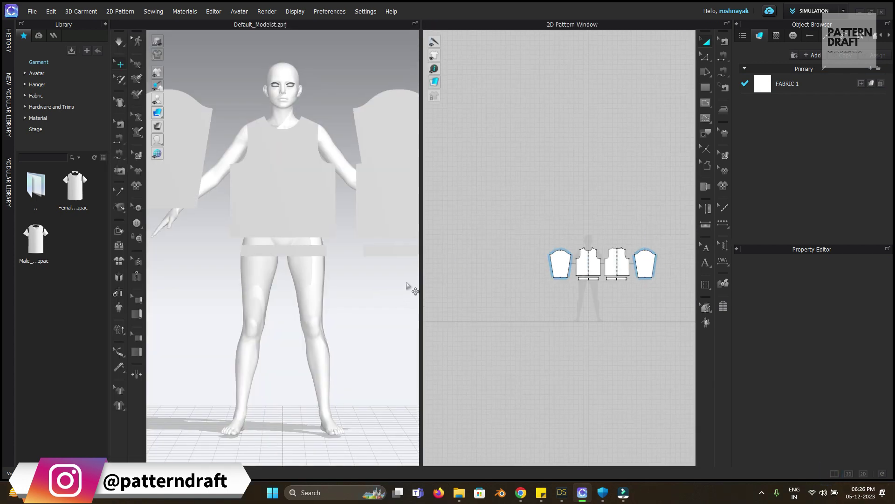
Show the arrangement points and place the back bodice on the avatar's back.
key("shift+f")
right_click_drag(396, 280, 186, 265)
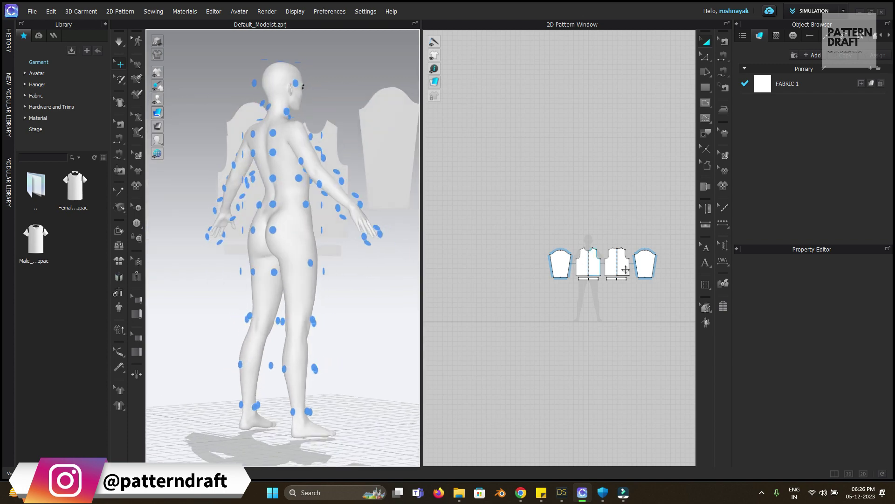
left_click(610, 265)
right_click_drag(245, 266, 287, 292)
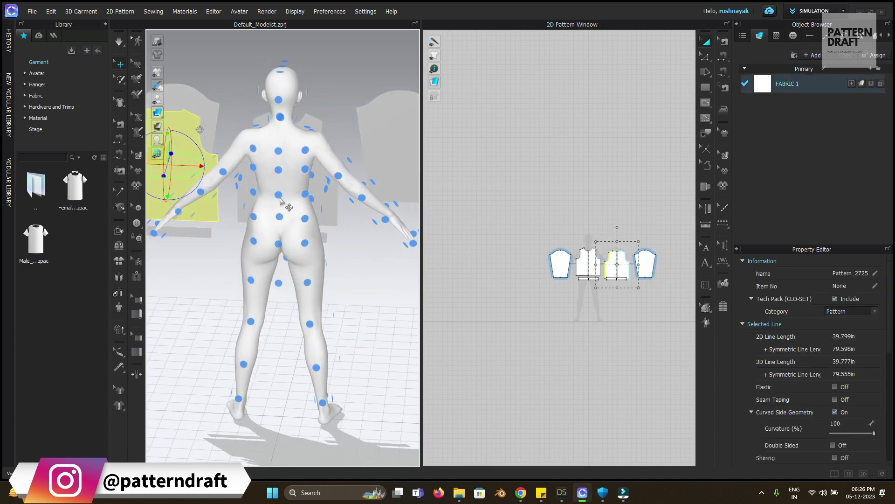
left_click(279, 199)
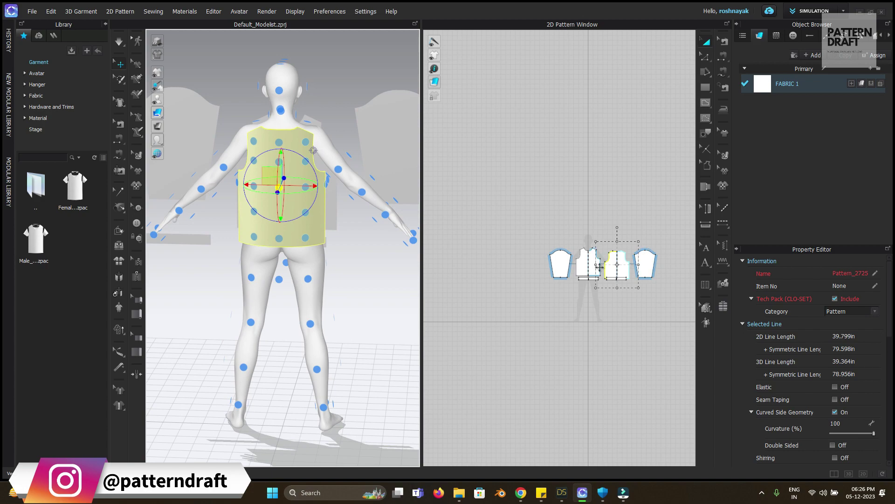
Wrap the left sleeve around the avatar's arm.
left_click(561, 265)
mouse_move(354, 210)
right_mouse_down()
mouse_move(336, 217)
mouse_move(351, 209)
right_mouse_up()
left_click(344, 198)
Place the band piece around the avatar's lower body.
right_click_drag(352, 279, 637, 277)
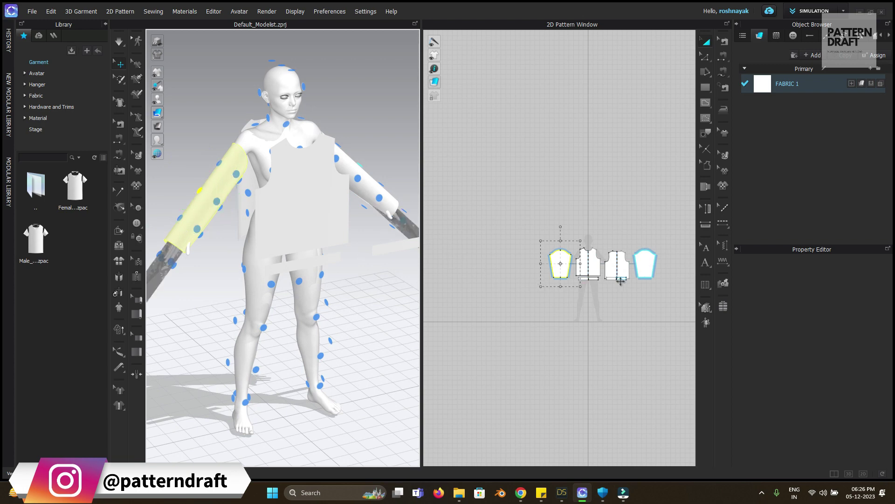
left_click(621, 280)
key("8")
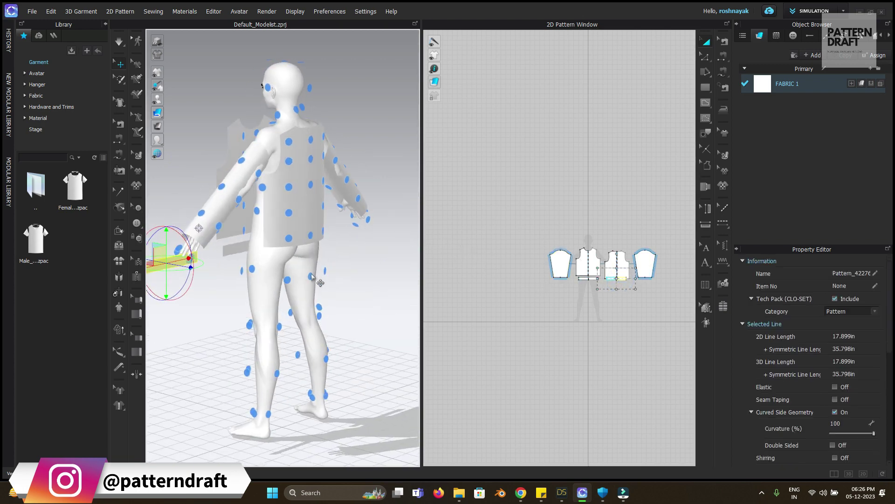
left_click(311, 276)
left_click(723, 56)
Sew the side seam, the shoulder seam and the sleeve underarm seam.
left_click(570, 242)
left_click(575, 244)
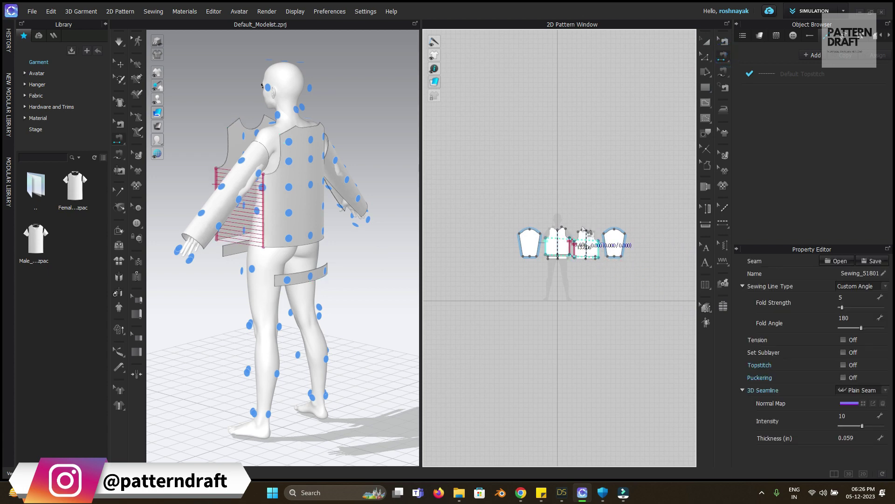
scroll(583, 231, "up", 10)
left_click(481, 209)
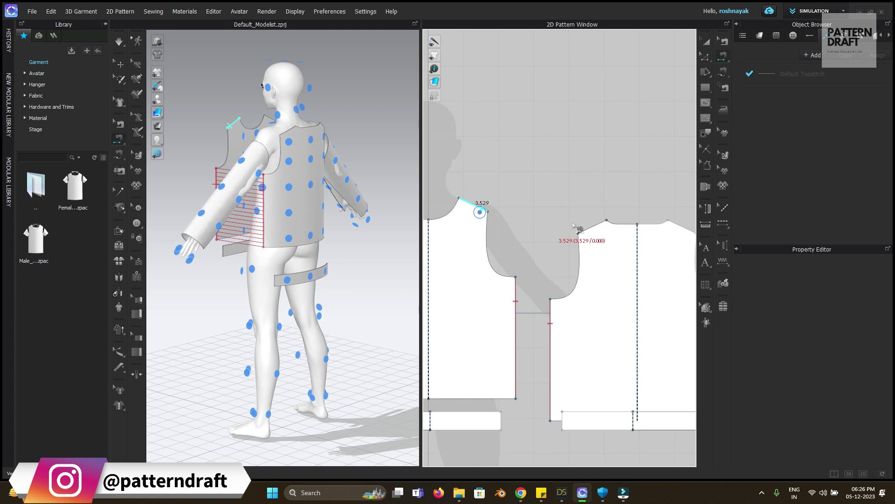
left_click(581, 227)
scroll(508, 252, "down", 10)
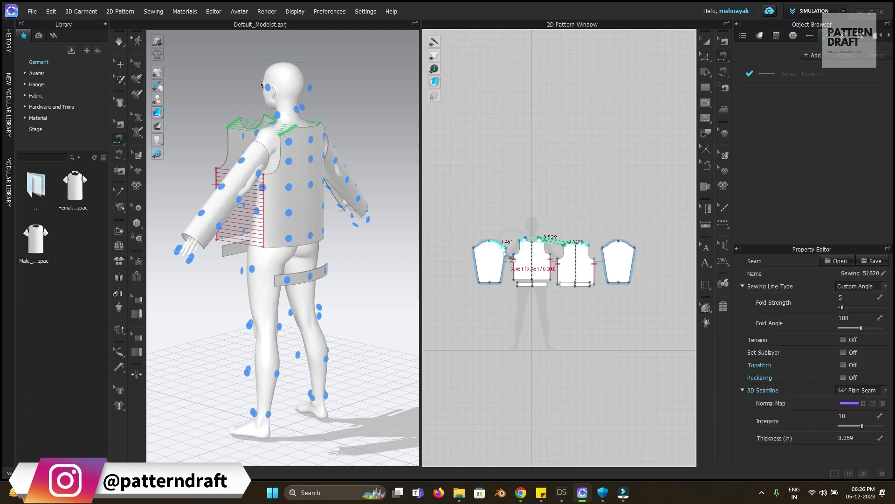
left_click(505, 254)
left_click(475, 255)
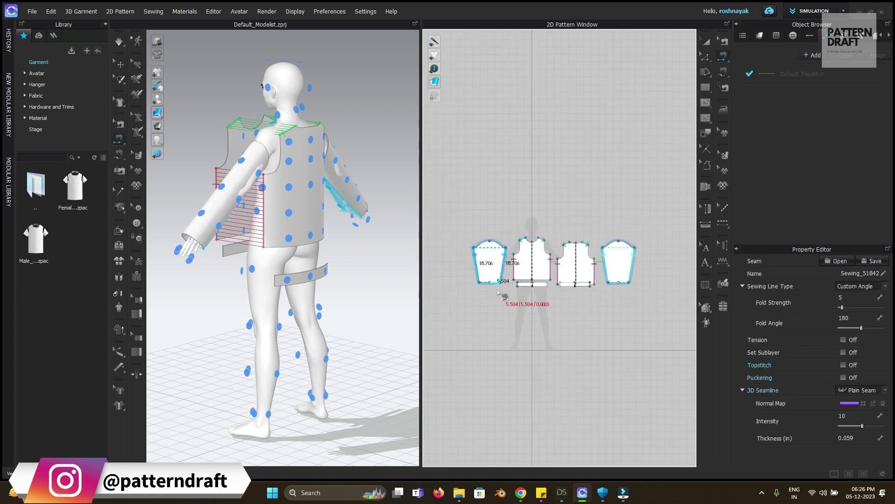
Sew the front and back bodice bottoms to their bands.
left_click(531, 284)
left_click(523, 281)
left_click(707, 42)
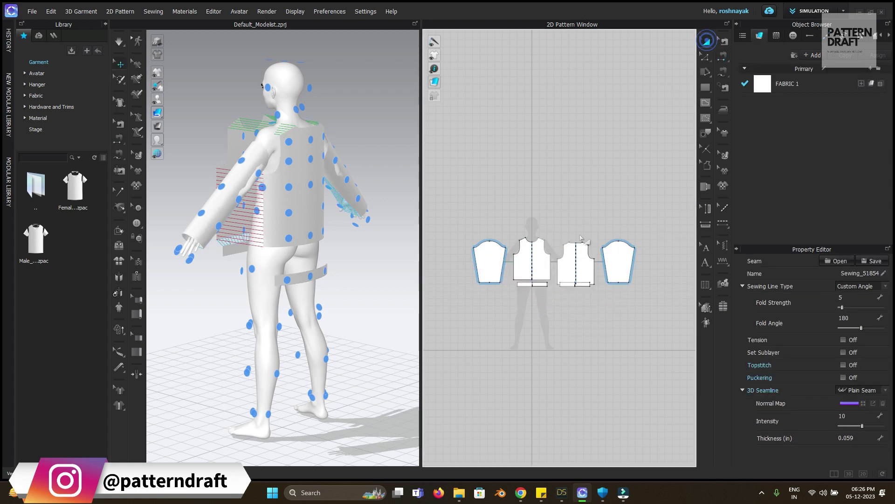
left_click(578, 272)
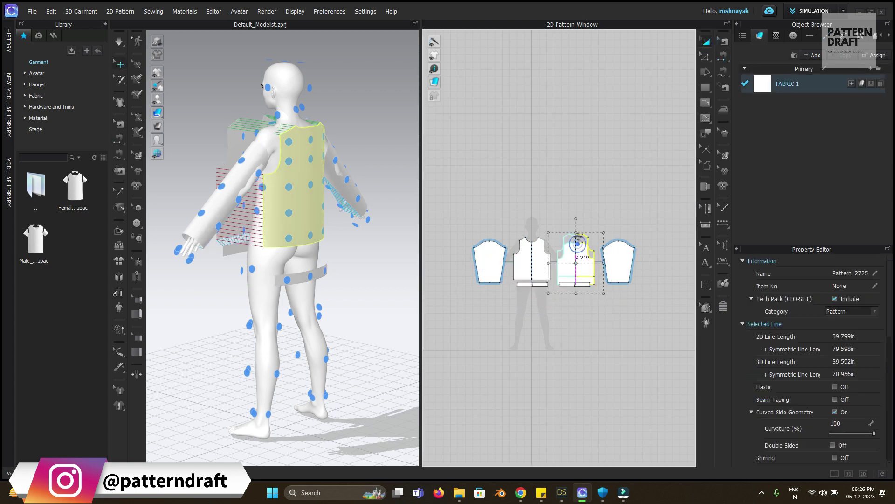
left_click(724, 64)
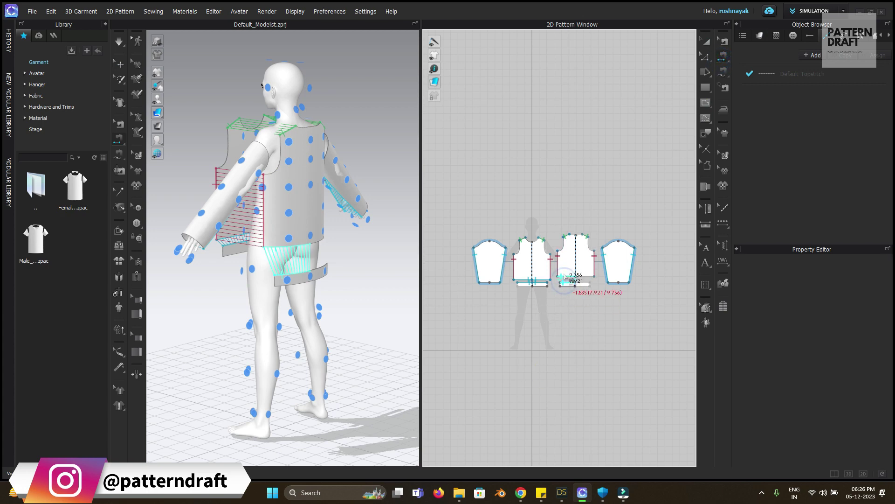
left_click(565, 279)
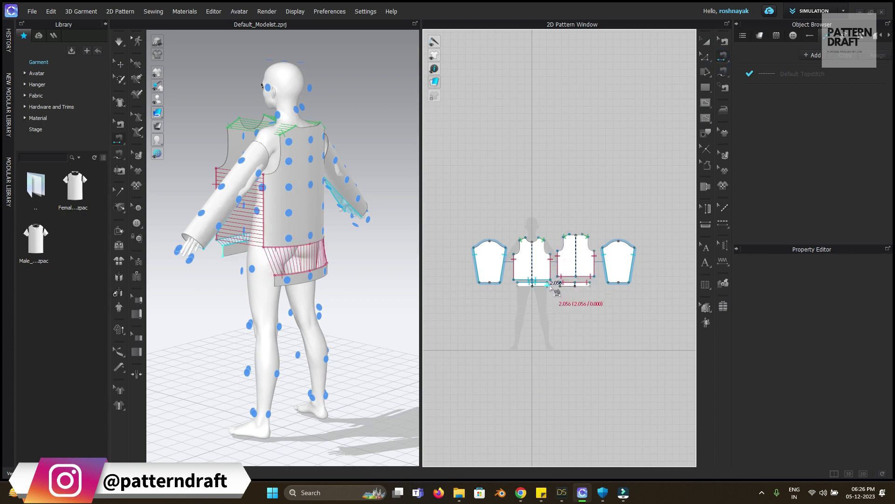
left_click(545, 282)
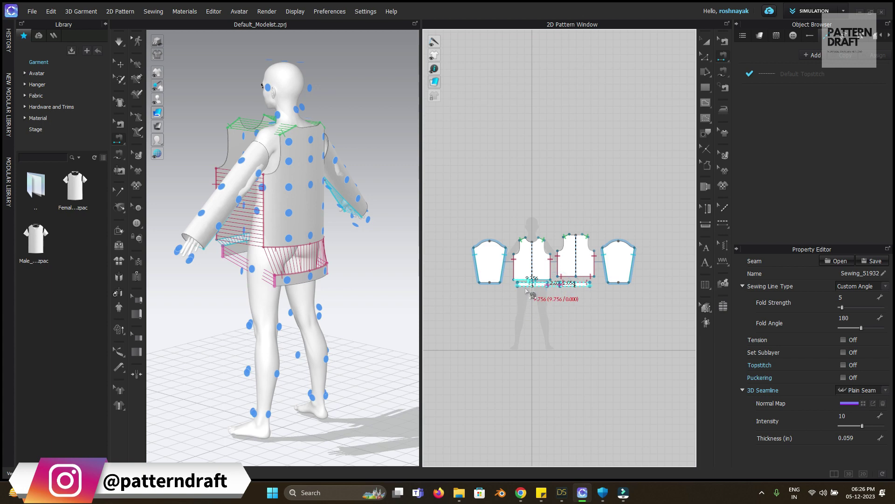
Sew the sleeve cap edges to the front and back armholes.
left_click(503, 246)
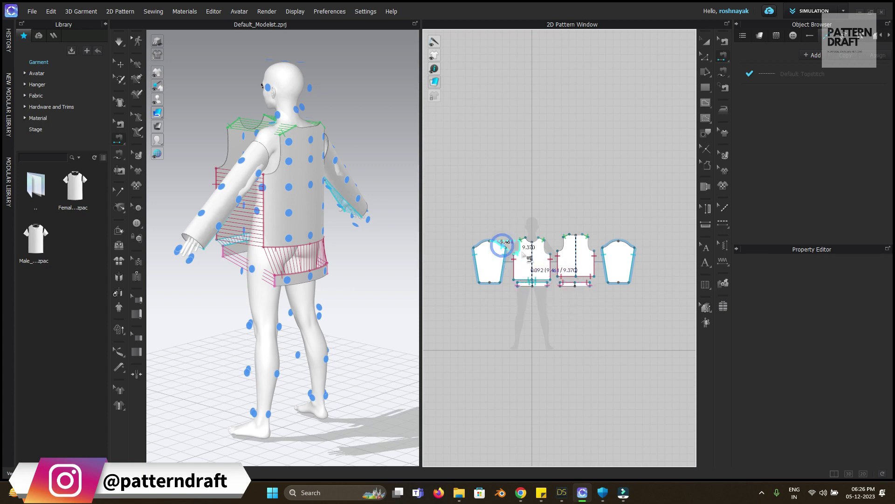
left_click(529, 256)
left_click(478, 244)
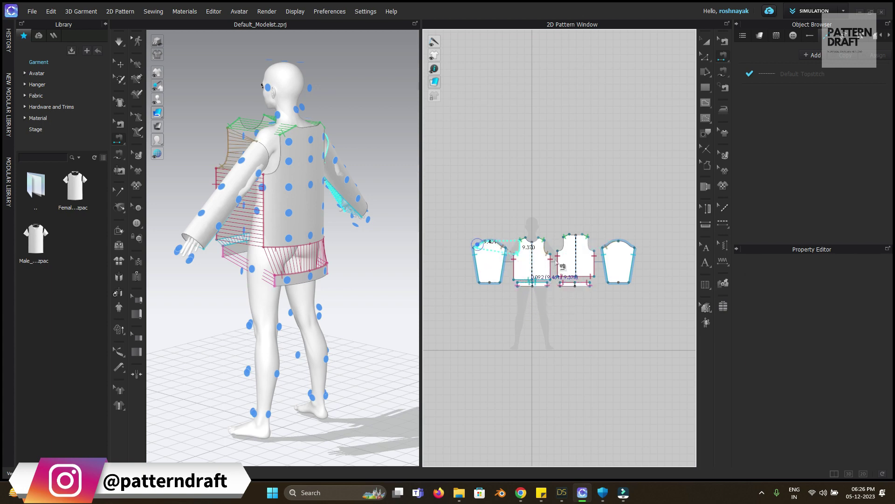
left_click(594, 255)
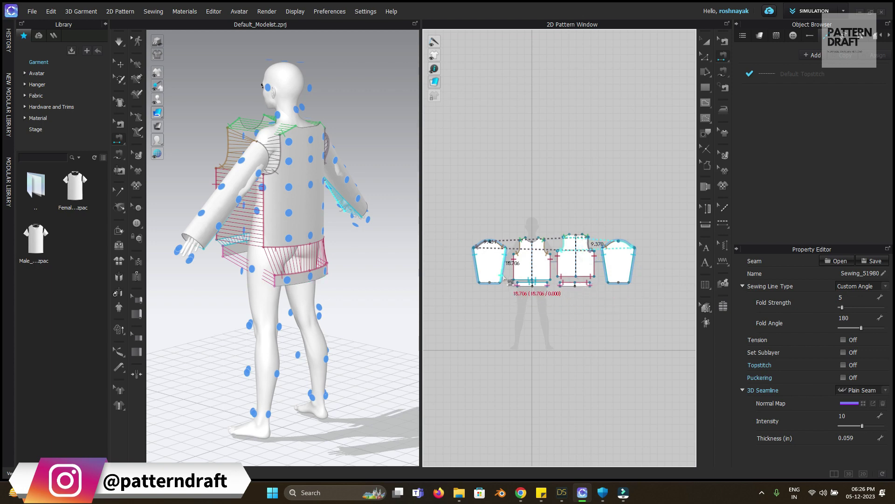
left_click(706, 42)
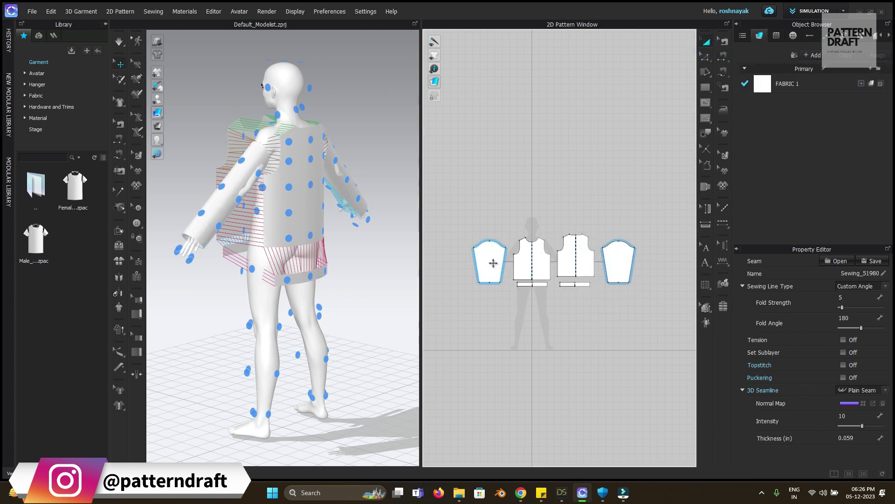
Run the simulation and inspect the draped top from the front, side and sleeve.
right_click_drag(179, 354, 407, 336)
key("2")
key("space")
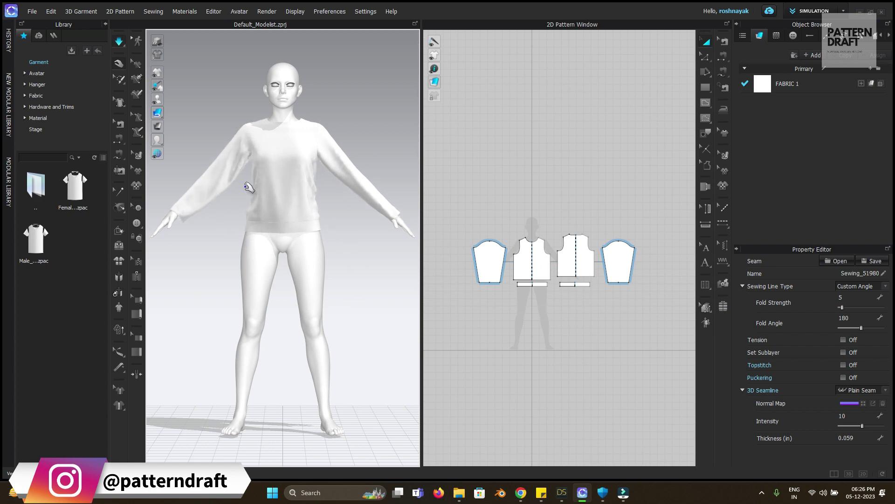
right_click_drag(249, 250, 302, 266)
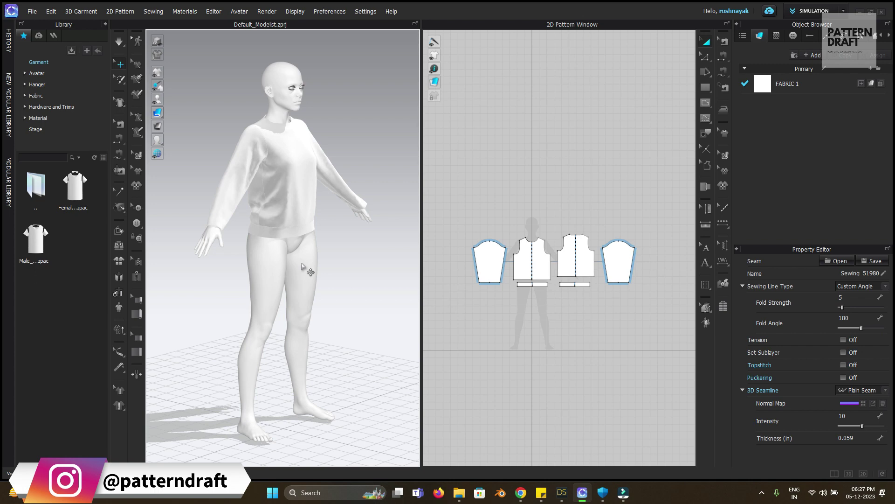
scroll(350, 240, "up", 10)
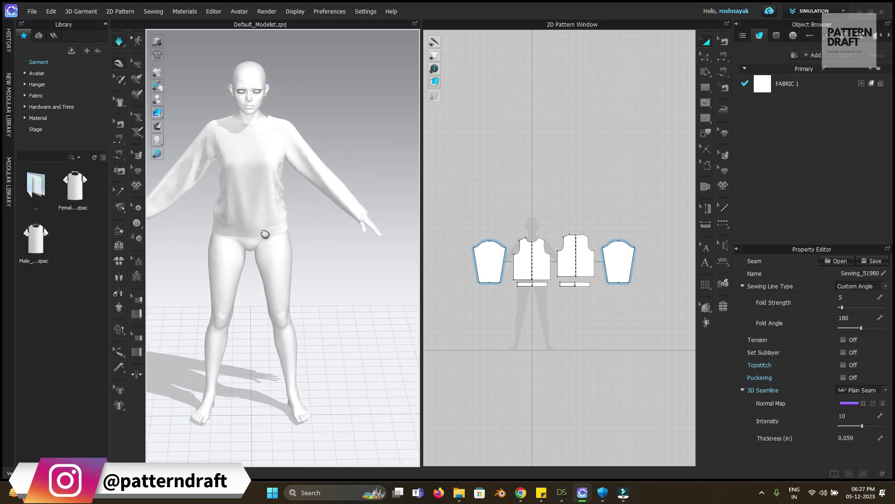
right_click_drag(275, 292, 306, 309)
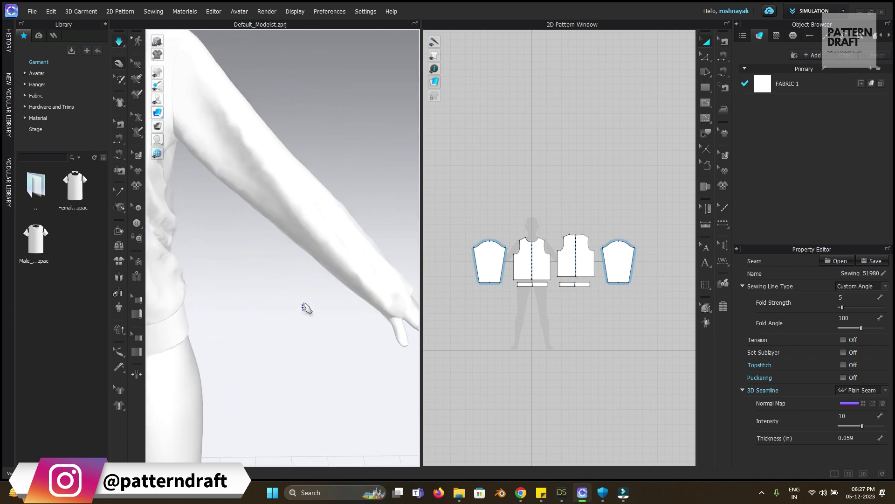
left_click(380, 297)
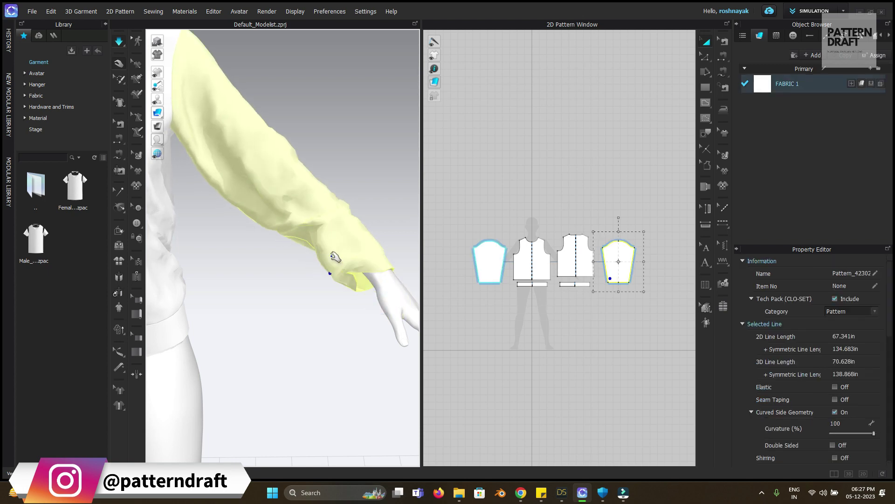
Draw a narrow 20.294 in cuff rectangle beneath the left sleeve pattern.
key("2")
left_click(383, 301)
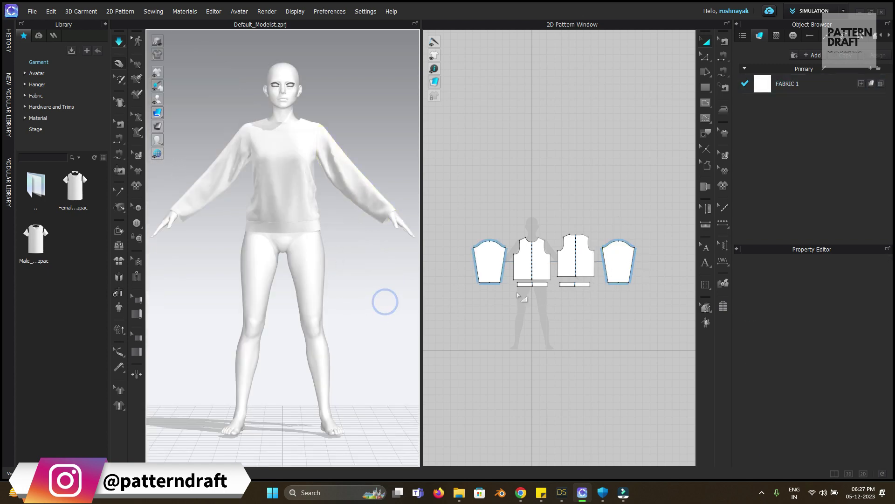
key("s")
scroll(494, 303, "up", 5)
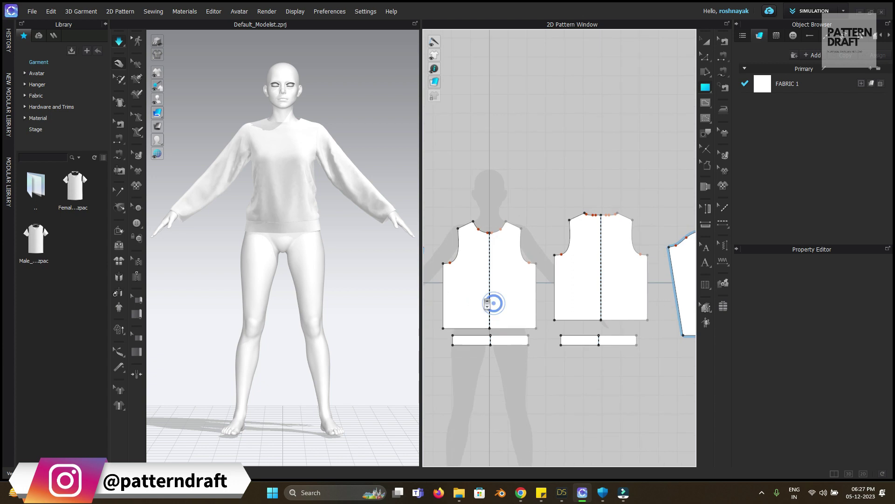
middle_click_drag(495, 303, 686, 249)
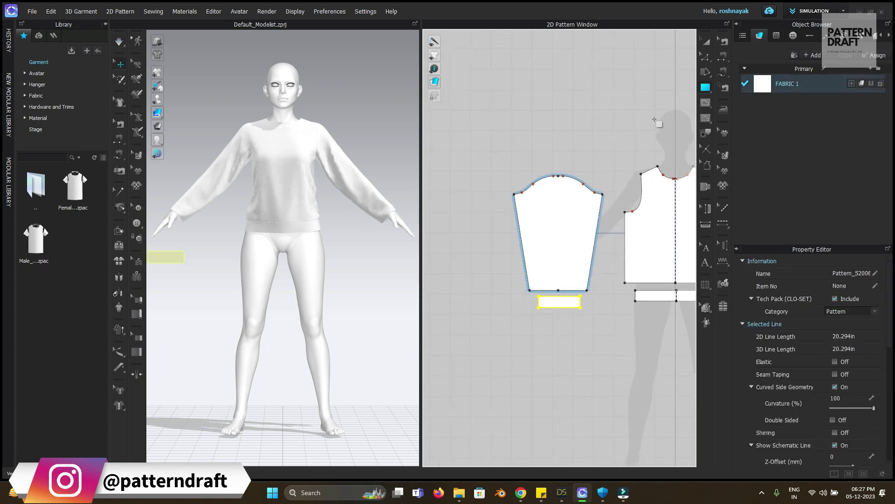
left_click(705, 43)
Wrap the cuff around the wrist, sew it to the sleeve hem and join its short ends.
right_click_drag(214, 233, 268, 272)
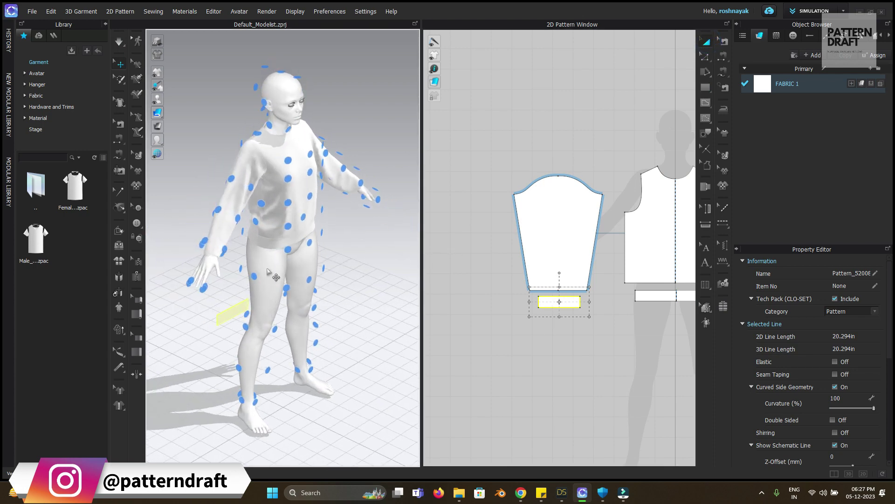
left_click(205, 244)
left_click(724, 56)
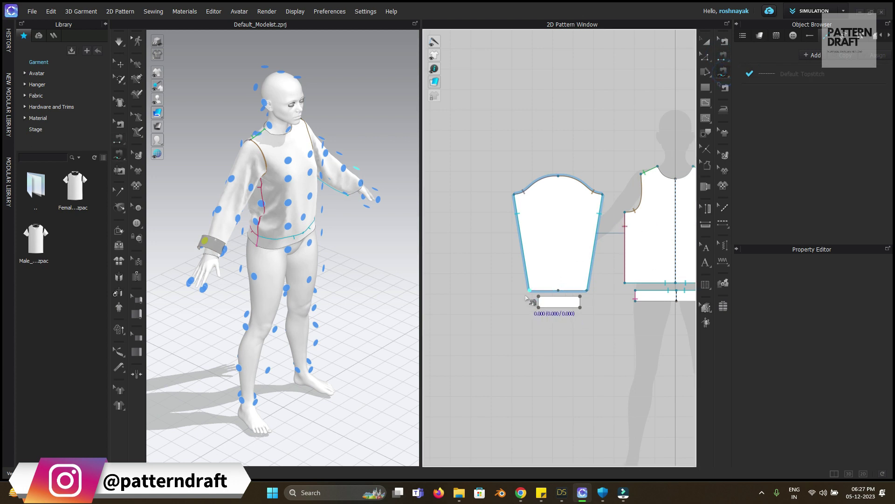
left_click(540, 295)
left_click(580, 298)
left_click(541, 296)
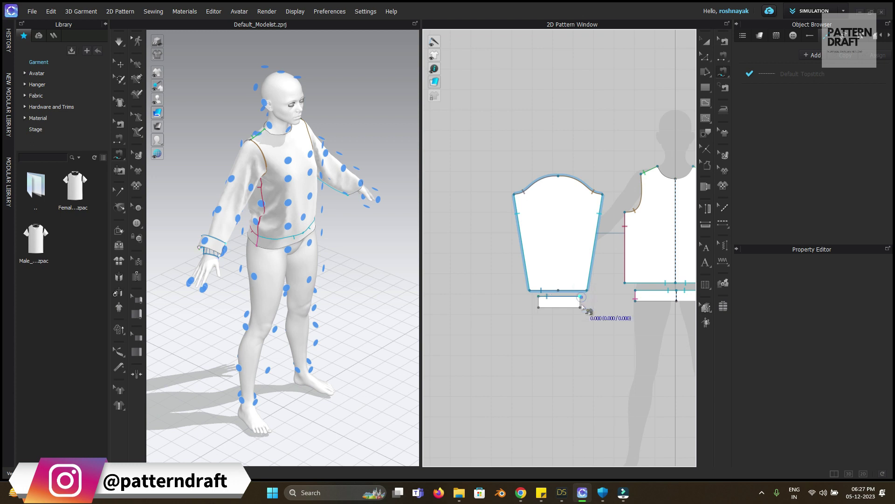
left_click(536, 311)
left_click(708, 41)
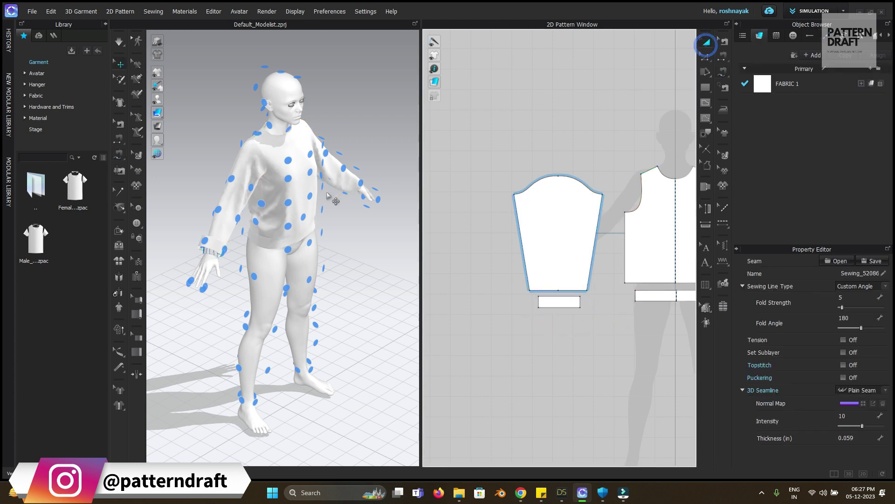
Simulate until the cuff settles onto the sleeve.
key("space")
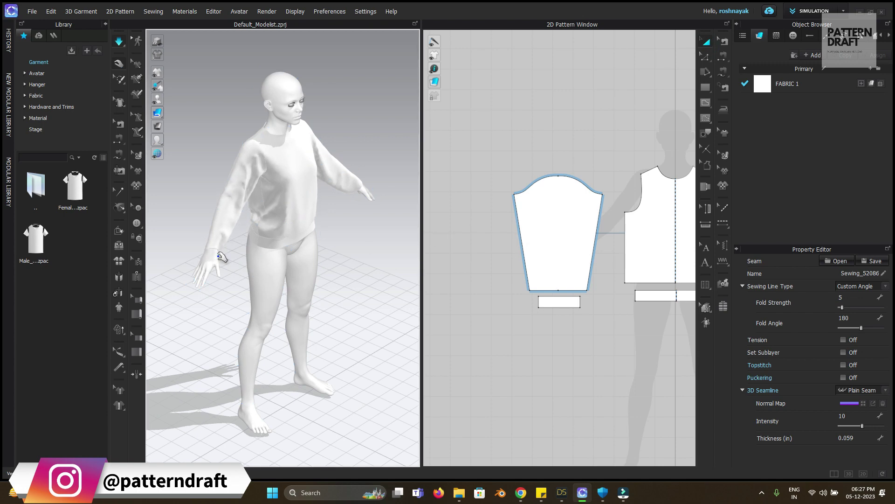
left_click(230, 219)
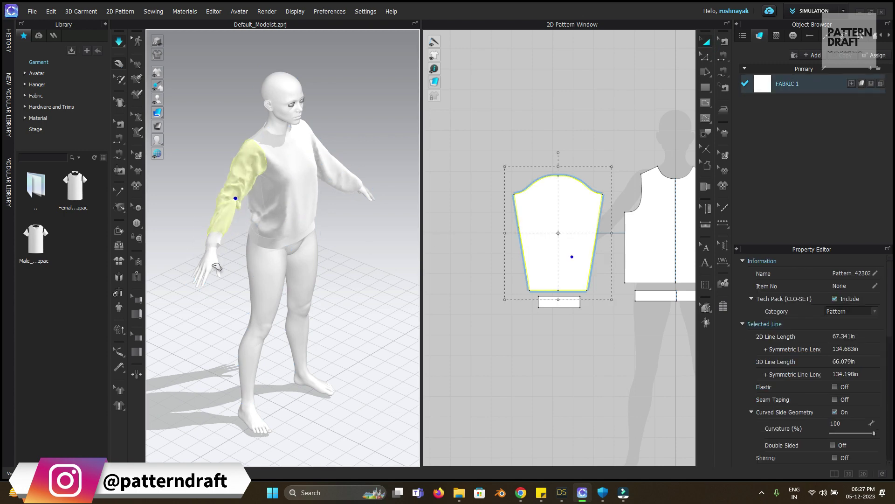
key("space")
right_click_drag(234, 270, 187, 233)
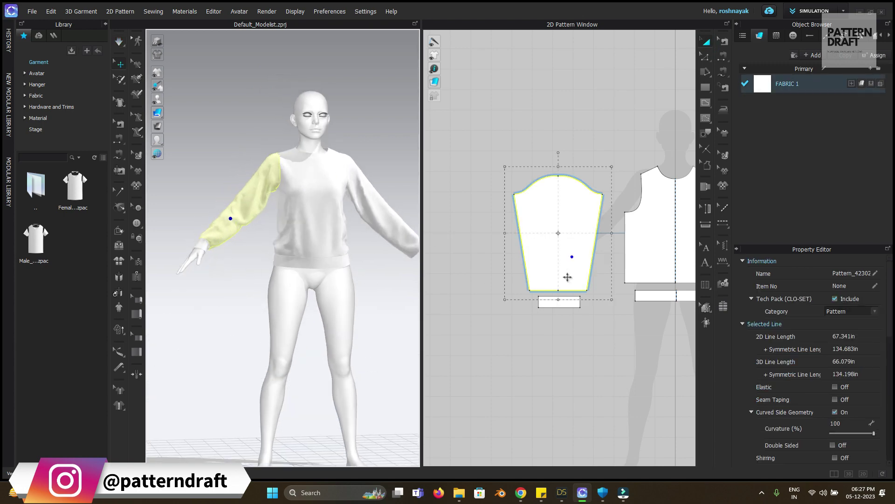
Copy the cuff and place the copy below the other sleeve pattern.
left_click(576, 319)
left_click(569, 305)
key("ctrl+c")
key("ctrl+r")
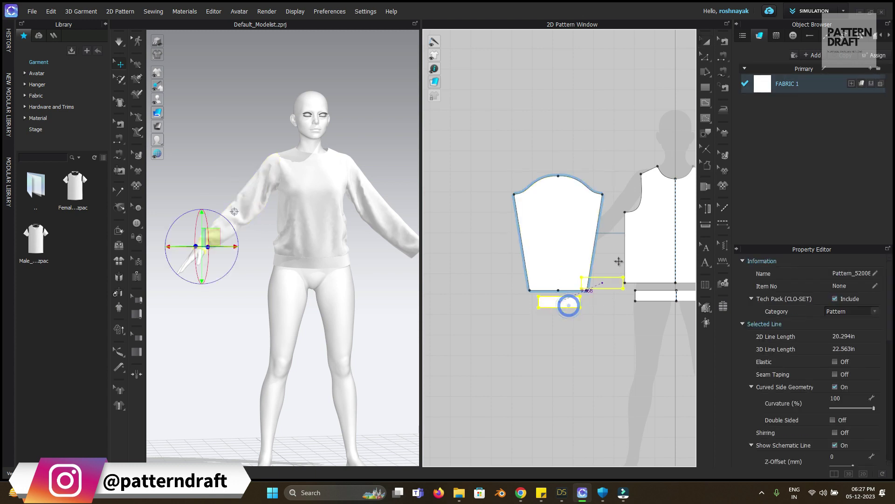
middle_click_drag(672, 269, 488, 280)
left_click_drag(487, 280, 649, 321)
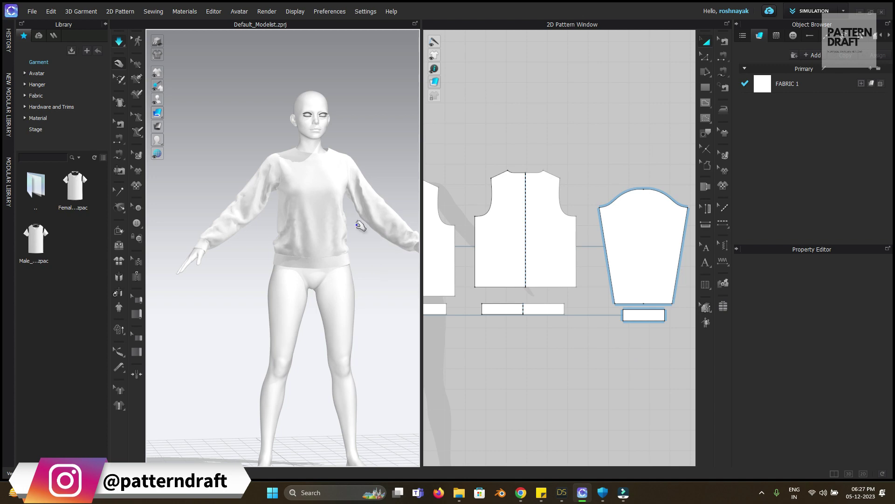
With simulation on, pull the neckline into place near both shoulders.
left_click(377, 203)
right_click_drag(378, 203, 356, 257)
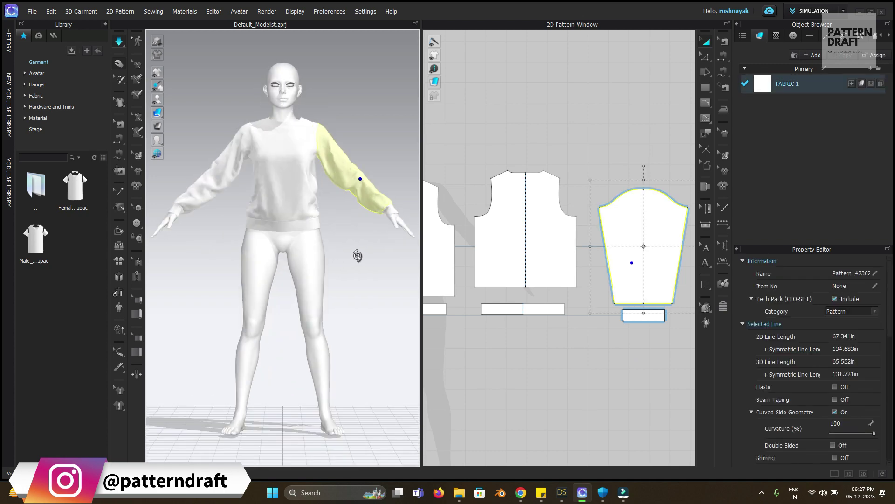
scroll(346, 246, "up", 8)
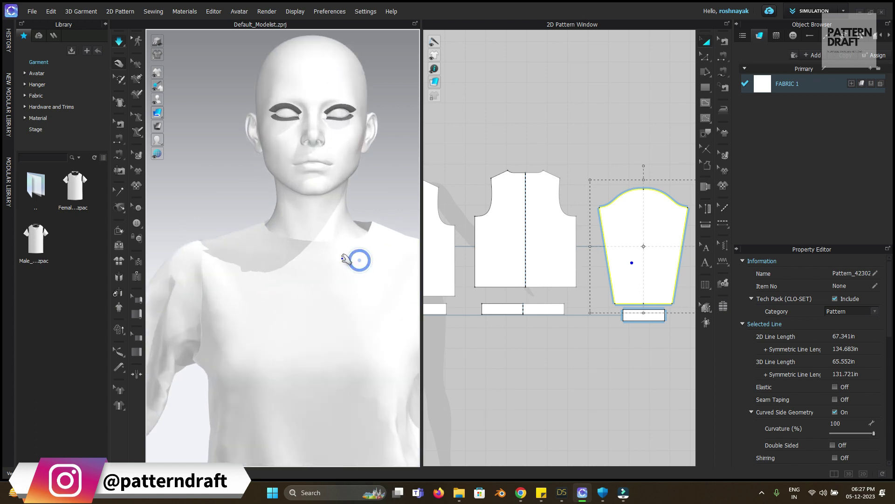
right_click_drag(279, 289, 320, 227)
key("space")
left_click_drag(317, 217, 313, 214)
left_click_drag(192, 208, 167, 205)
right_click_drag(252, 207, 351, 192)
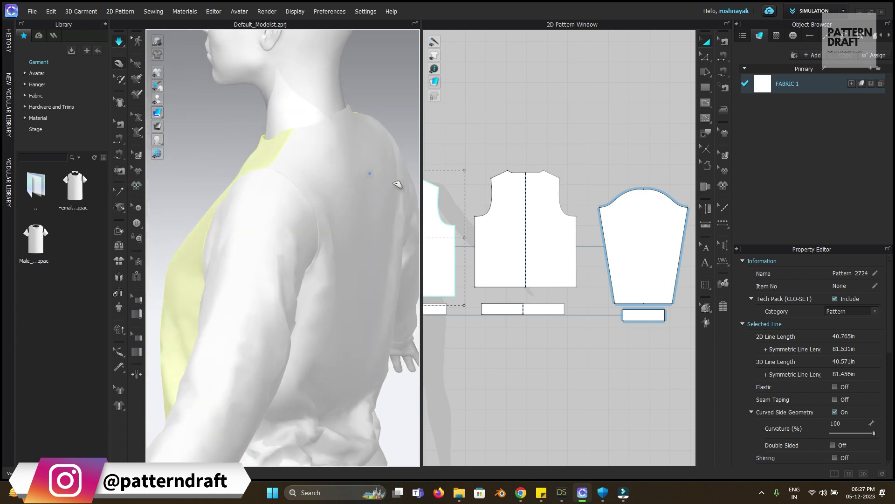
Select the front and back necklines together to read their 8.044 in total.
left_click(371, 176)
right_click_drag(266, 185, 545, 150)
left_click(584, 129)
right_click_drag(582, 239, 574, 246)
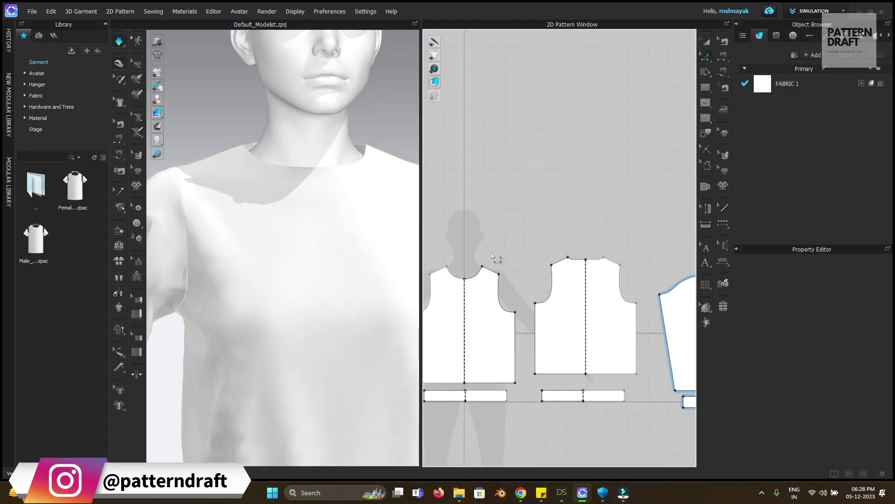
left_click(459, 277)
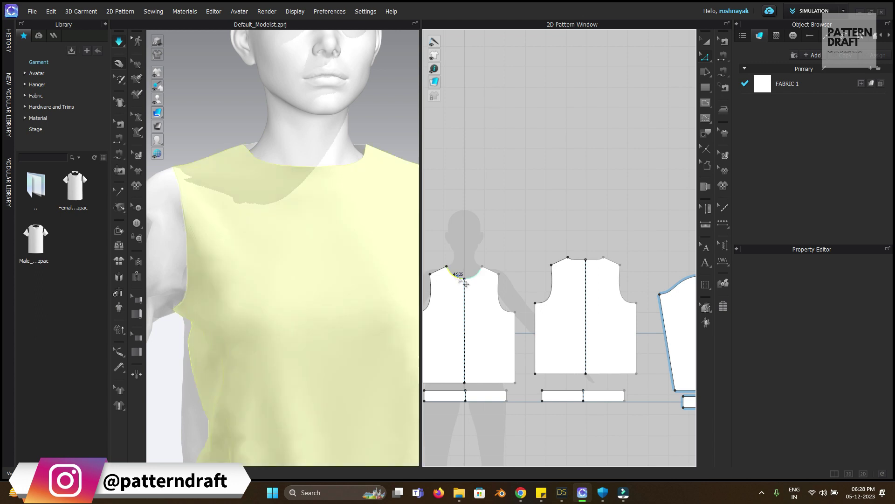
left_click(574, 258, "shift")
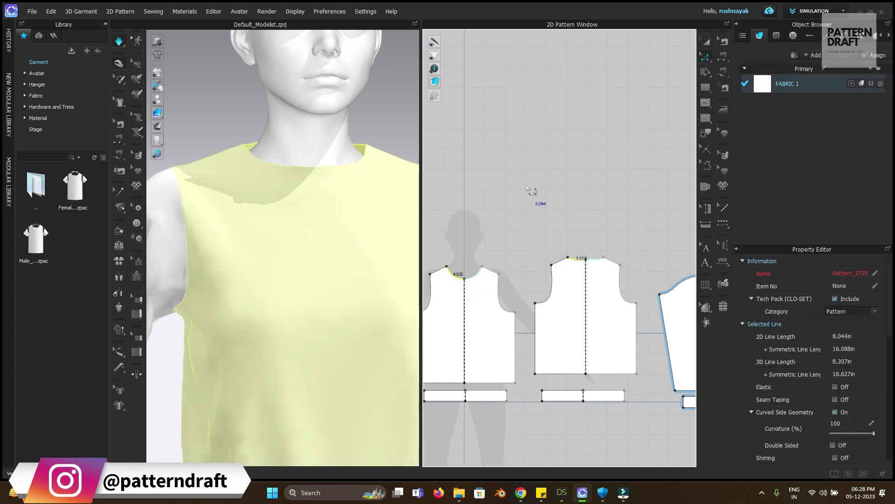
key("s")
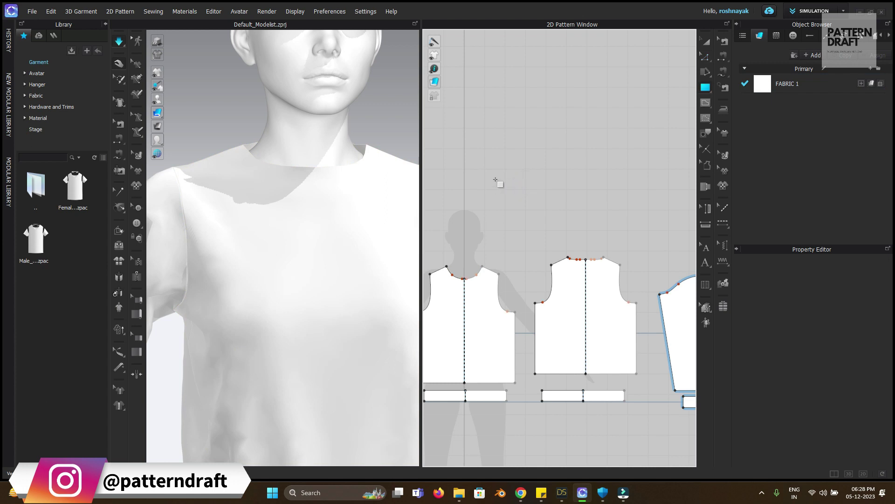
left_click(476, 162)
Create a new collar rectangle with a width of 6.
type("6")
key("Tab")
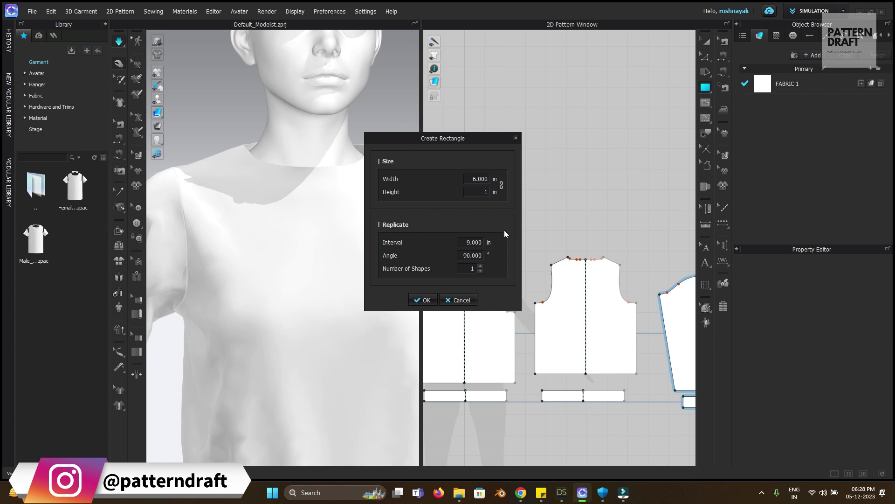
left_click(421, 300)
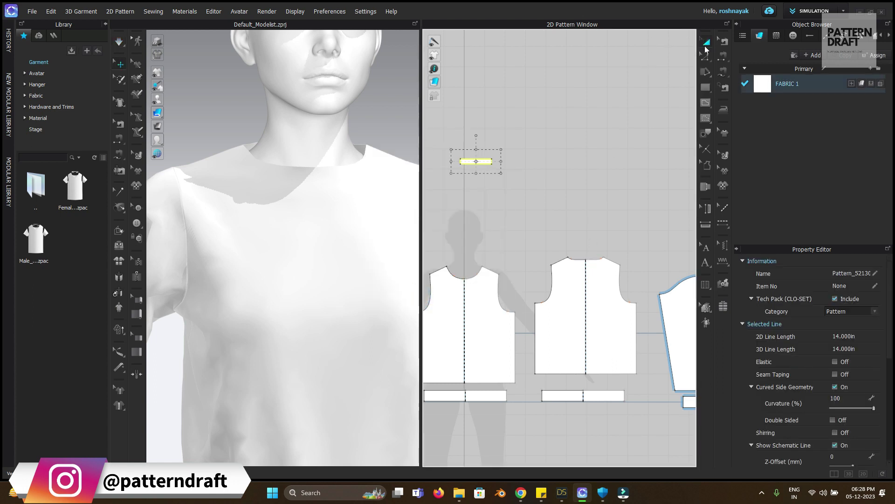
Unfold the collar rectangle across its right edge to double its length.
left_click(705, 56)
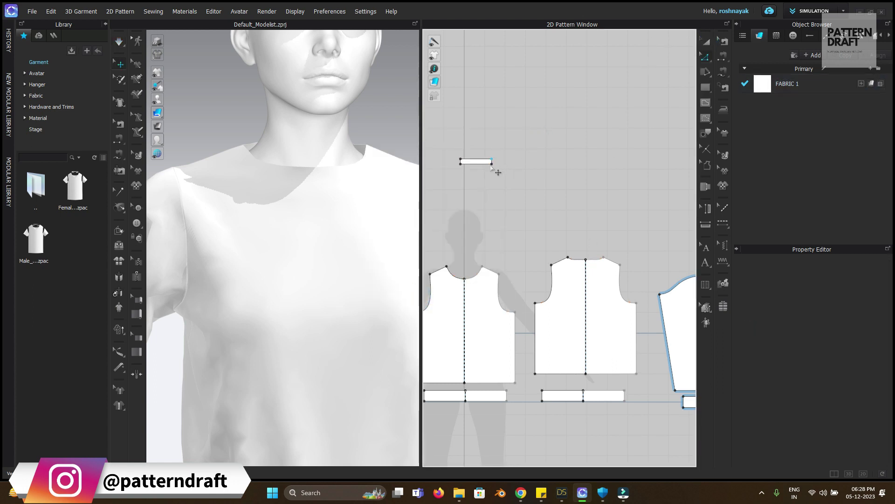
scroll(550, 180, "up", 4)
scroll(552, 181, "down", 3)
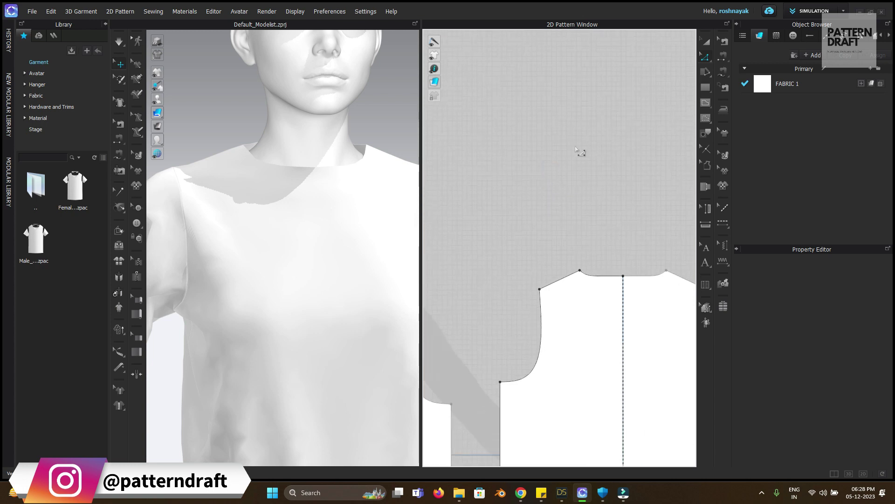
middle_click_drag(484, 100, 647, 247)
left_click(561, 188)
right_click(561, 188)
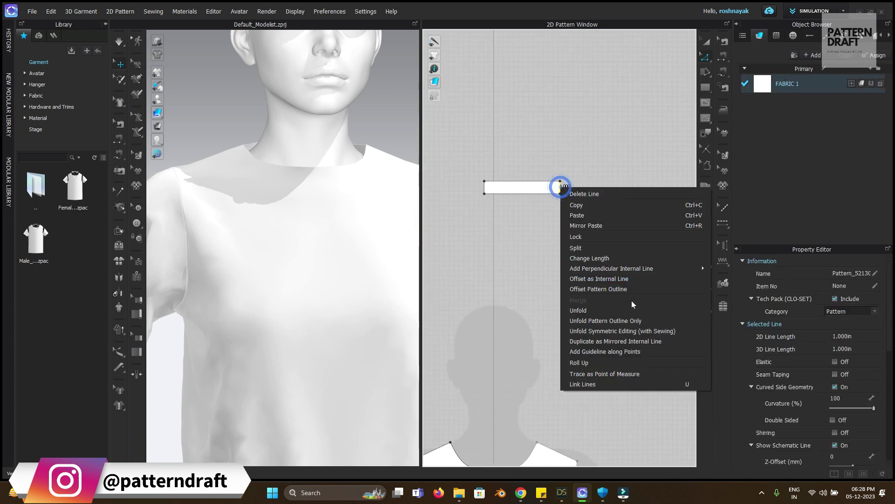
left_click(604, 310)
Wrap the collar strip around the avatar's neck using the arrangement points.
left_click(703, 40)
key("2")
right_click_drag(344, 196, 248, 204)
middle_click_drag(318, 102, 299, 226)
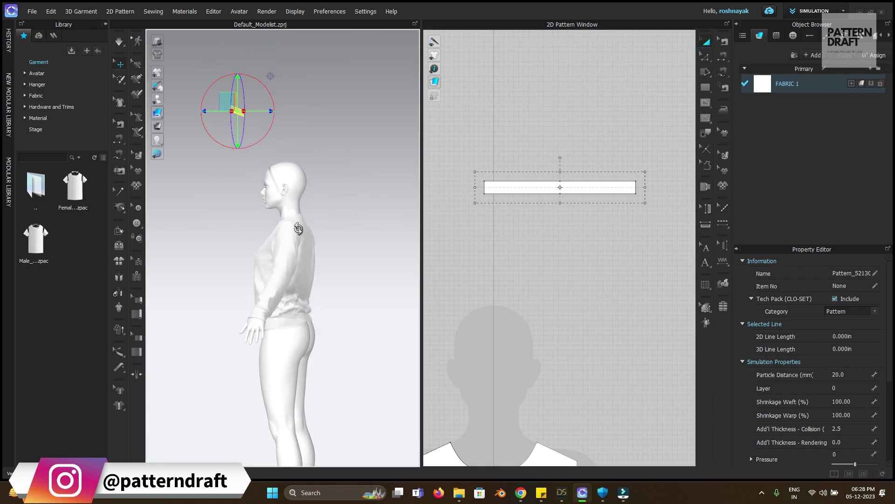
right_click_drag(298, 227, 313, 240)
scroll(314, 218, "up", 5)
middle_click_drag(340, 161, 324, 224)
key("shift+f")
left_click(301, 202)
left_click(624, 147)
left_click(723, 73)
Start sewing the collar edge to the front and back necklines, then cancel the pending seam.
scroll(653, 257, "down", 5)
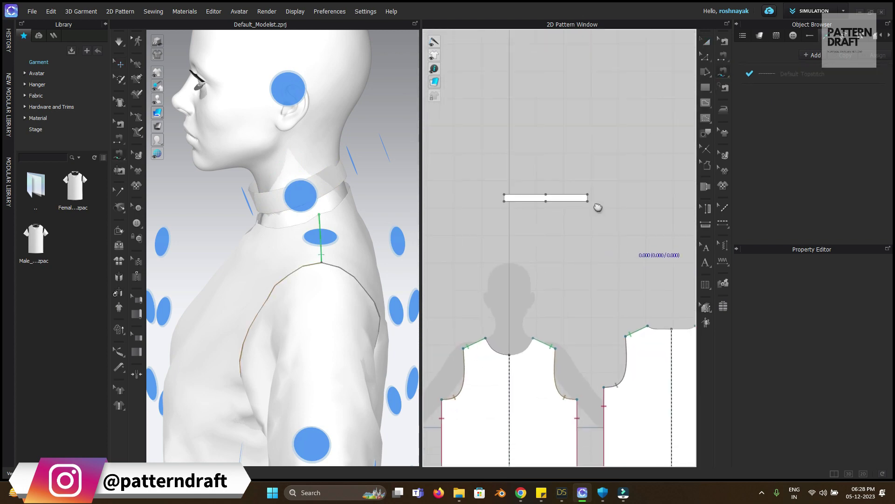
left_click(482, 138)
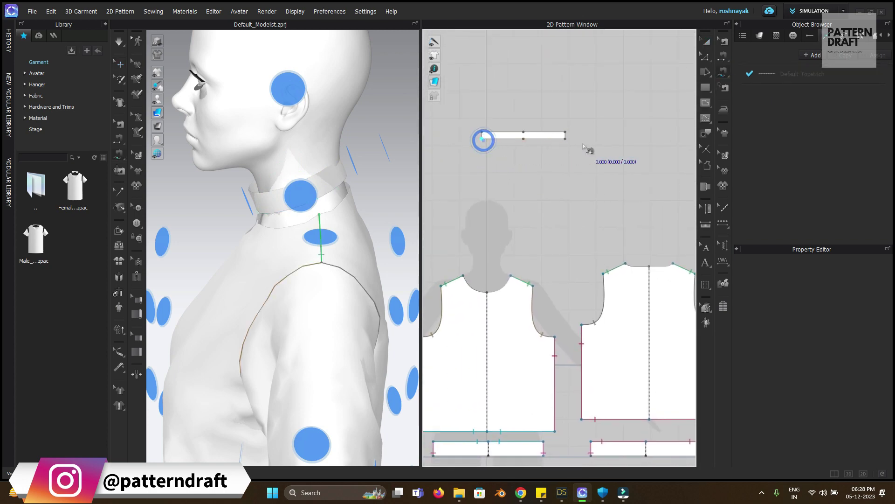
left_click(566, 139)
left_click(463, 276)
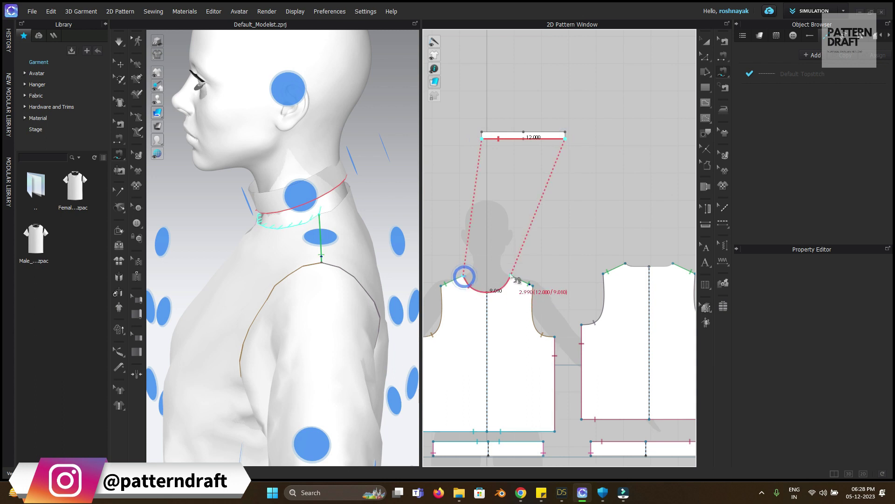
left_click(511, 275)
left_click(626, 263)
left_click(671, 263)
left_click(482, 134)
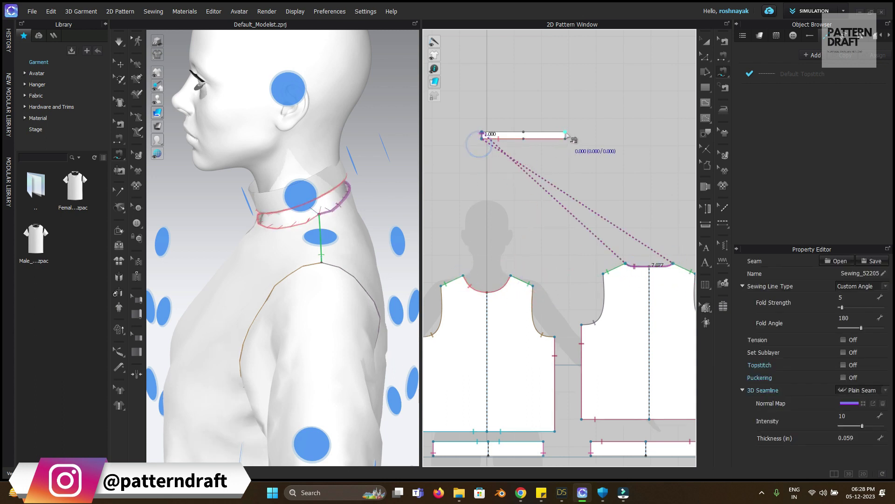
key("Escape")
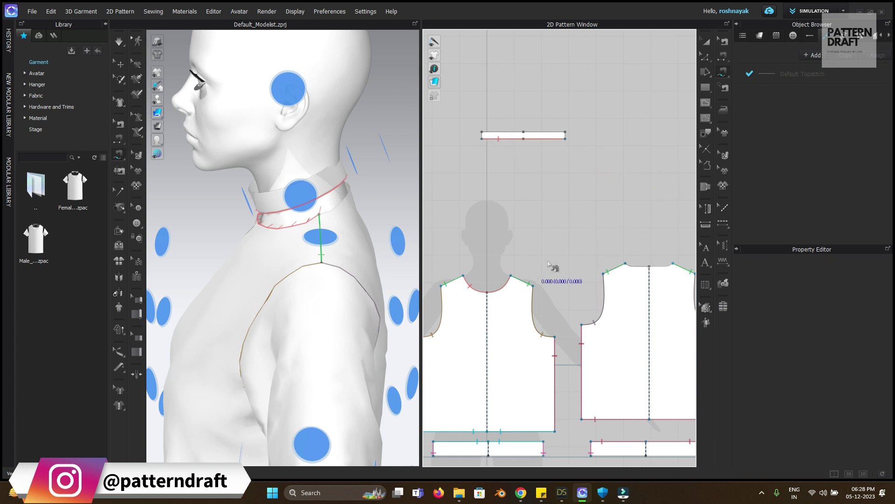
Sew the collar's top edge to both the front and back necklines in one seam.
left_click(723, 42)
left_click(499, 288)
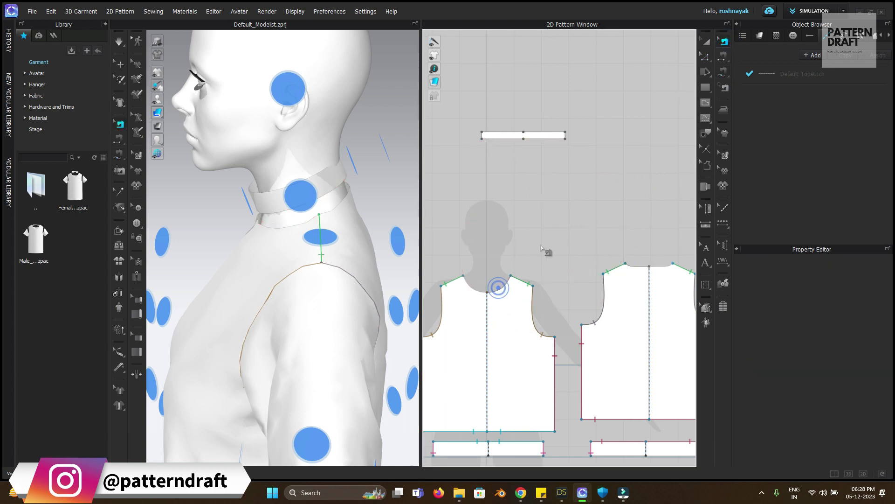
left_click(481, 138)
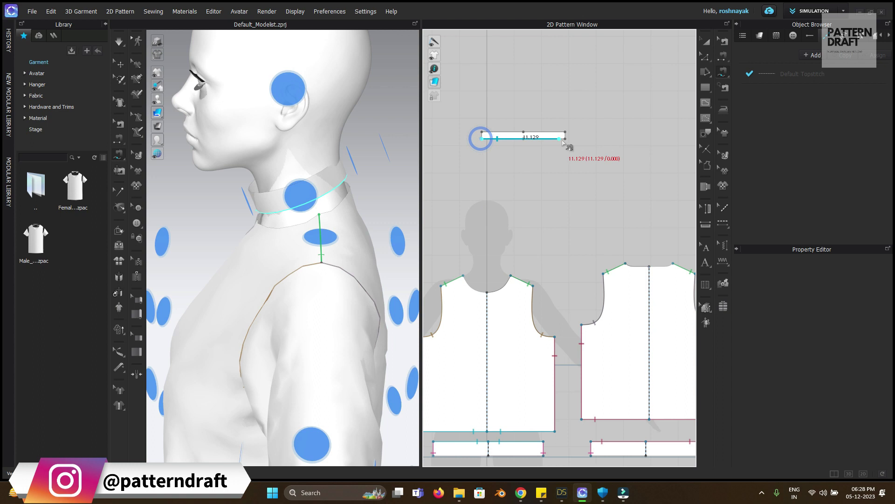
left_click(460, 269)
left_click(513, 276)
left_click(627, 262)
left_click(675, 265)
Join the collar's two short ends together and simulate so the collar drapes.
left_click(482, 134)
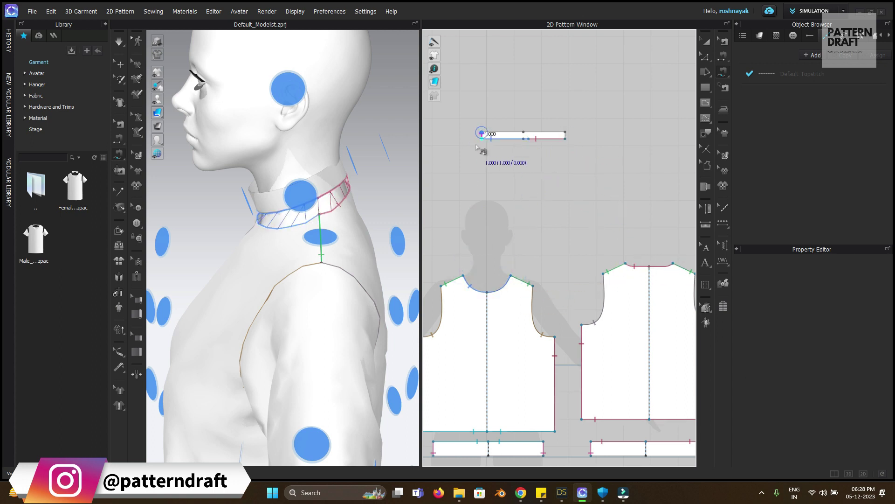
left_click(565, 136)
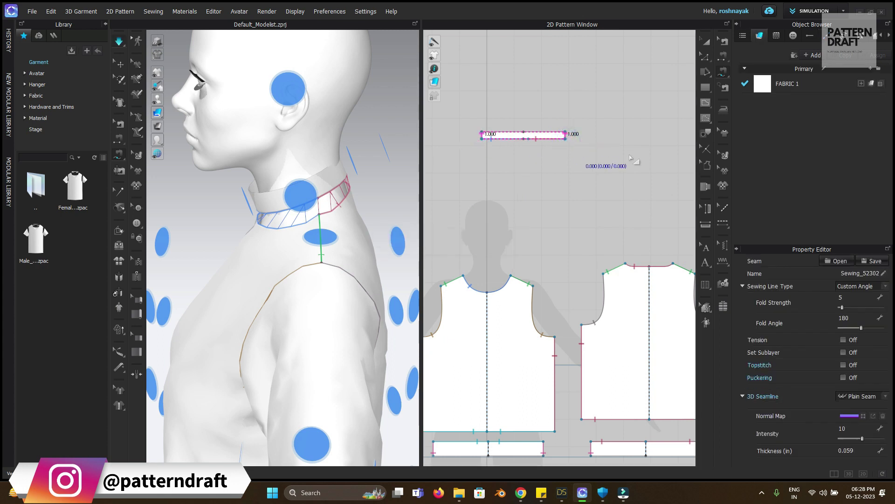
key("space")
Inspect the draped collar from side, three-quarter and front views and switch to Edit Pattern.
right_click_drag(295, 250, 381, 251)
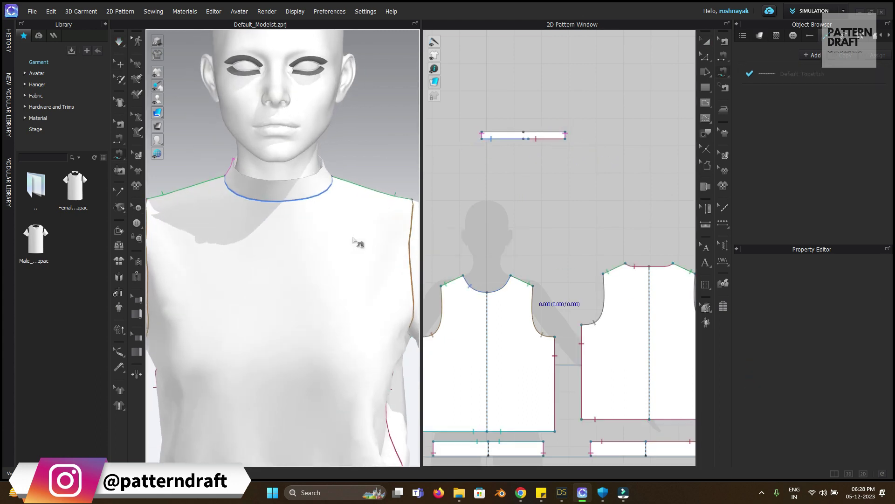
scroll(382, 252, "down", 5)
scroll(400, 265, "up", 3)
scroll(406, 275, "down", 3)
scroll(407, 285, "up", 3)
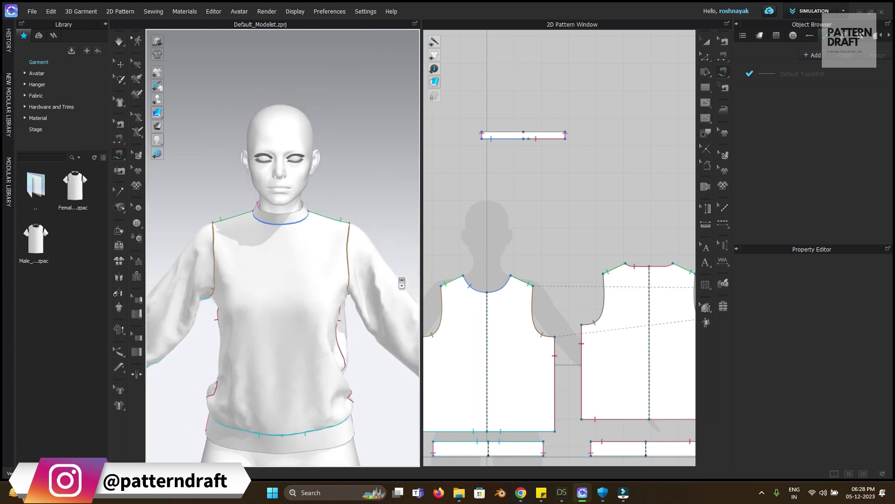
left_click(706, 55)
right_click_drag(392, 244, 266, 260)
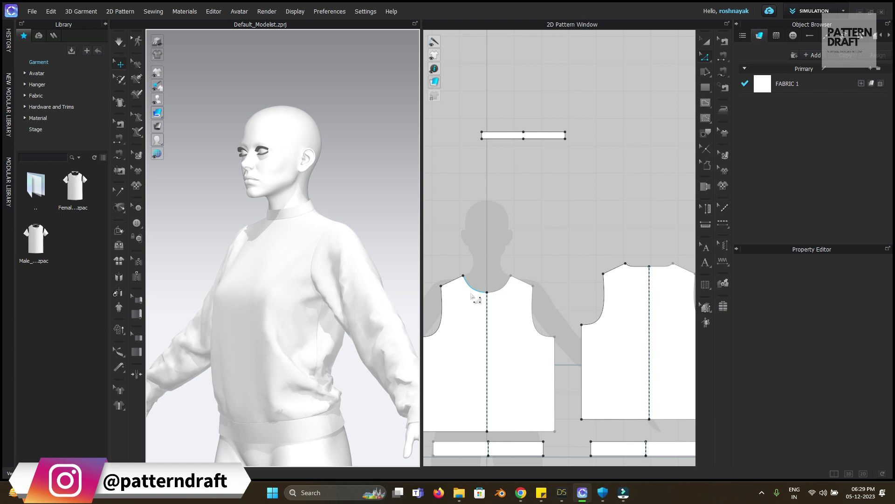
right_click_drag(276, 279, 262, 256)
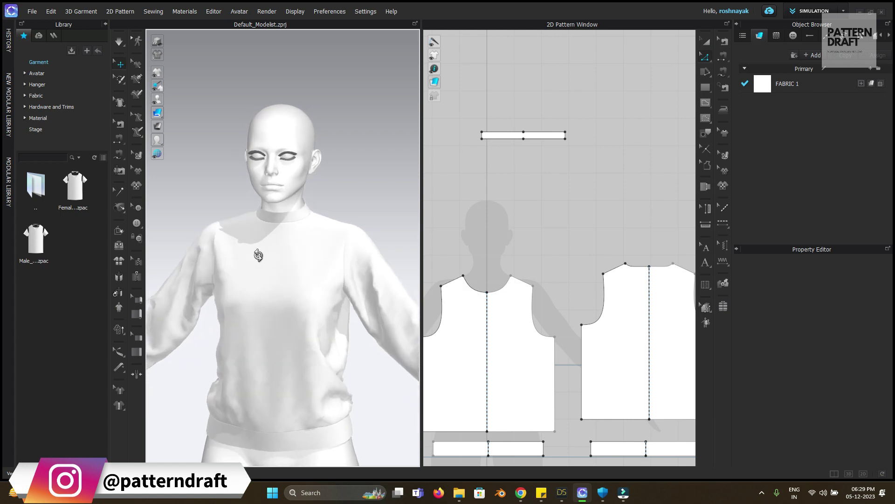
scroll(295, 258, "up", 4)
scroll(295, 258, "up", 2)
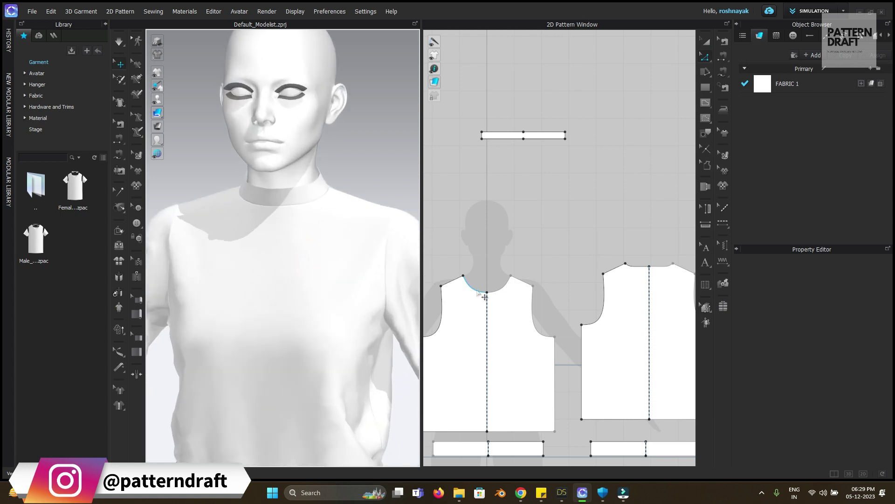
Lower the centre-front neck point and widen the front neckline curve.
scroll(485, 297, "up", 2)
scroll(474, 300, "down", 2)
right_click_drag(474, 300, 524, 281)
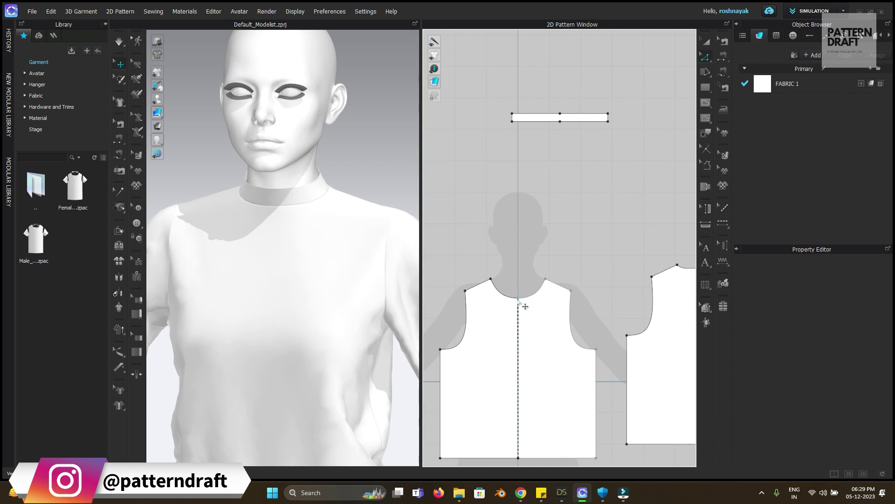
left_click_drag(518, 299, 517, 306)
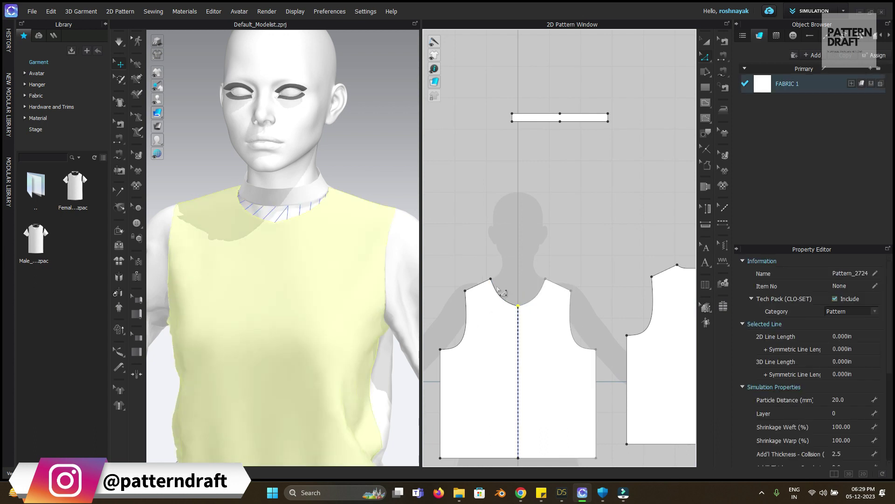
scroll(510, 293, "up", 3)
middle_click_drag(510, 289, 563, 261)
left_click_drag(521, 299, 519, 303)
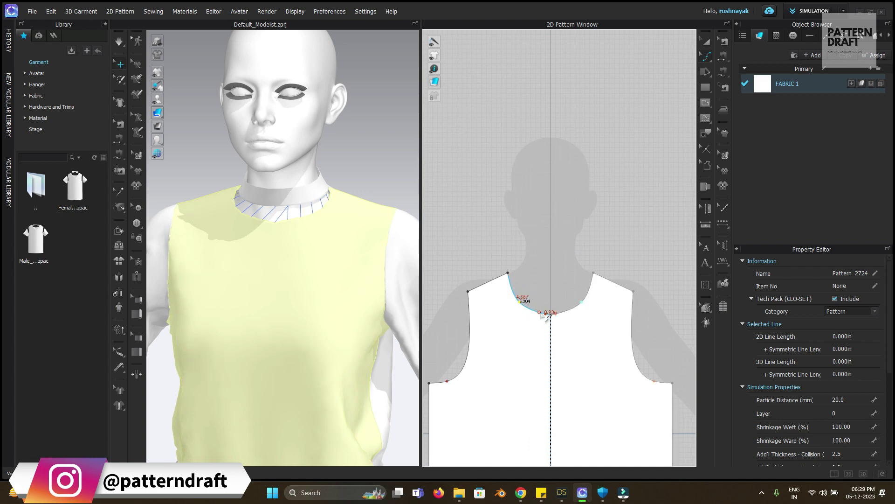
left_click(543, 314)
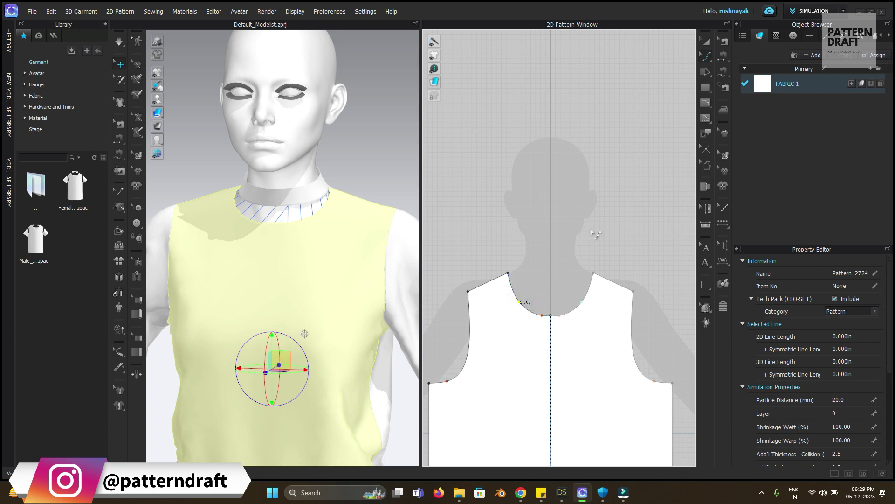
Lower the back neckline centre point and reshape the back neckline curve.
middle_click_drag(599, 261, 381, 259)
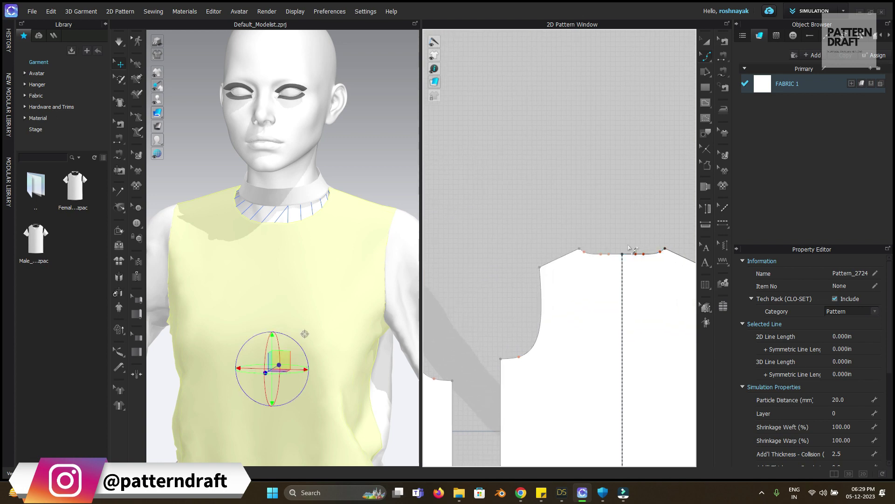
key("super")
type("z")
left_click(648, 227)
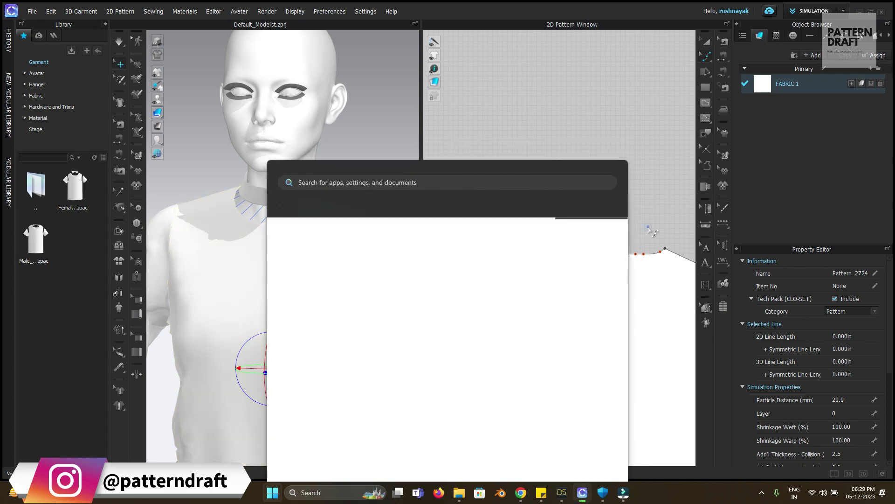
left_click(622, 255)
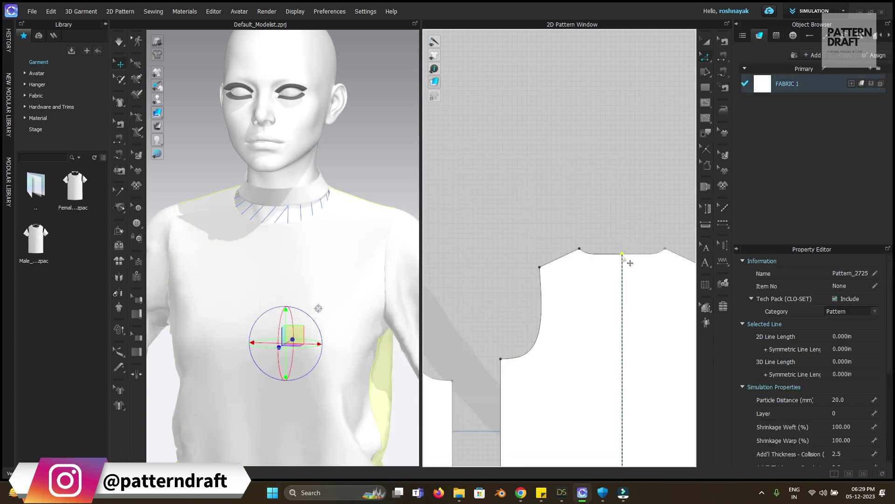
left_click_drag(629, 269, 629, 270)
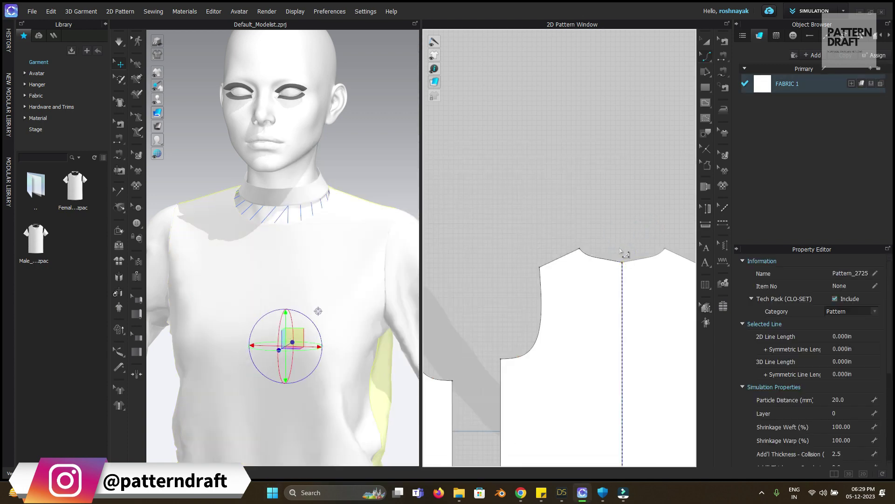
scroll(625, 252, "up", 3)
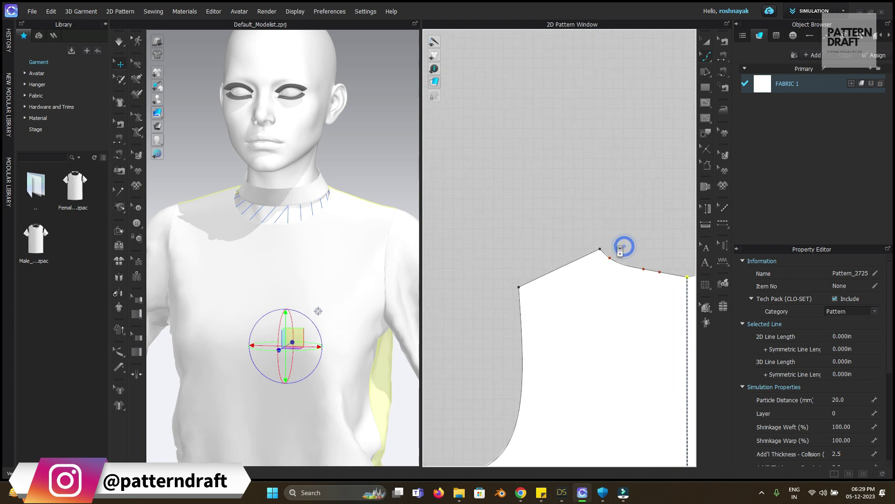
left_click_drag(538, 251, 495, 249)
left_click(518, 228)
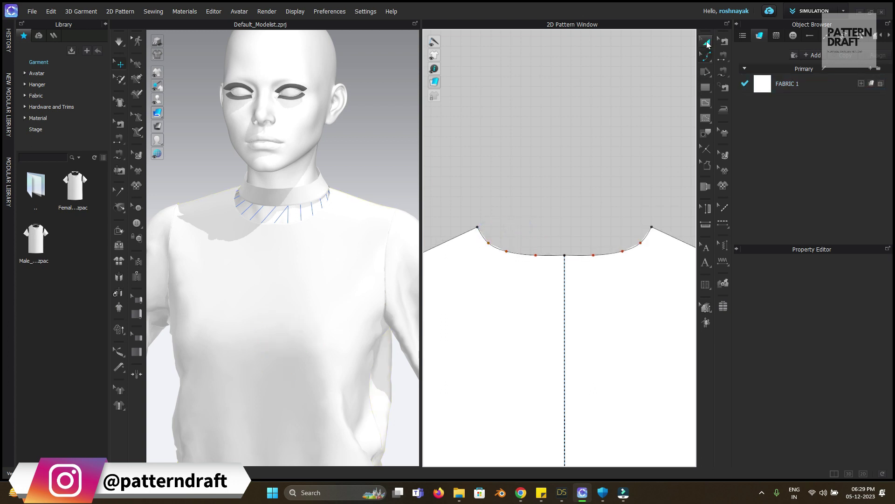
Lengthen the collar by extending its right end, then simulate so it settles on the neck.
scroll(571, 141, "down", 6)
key("z")
scroll(527, 206, "up", 10)
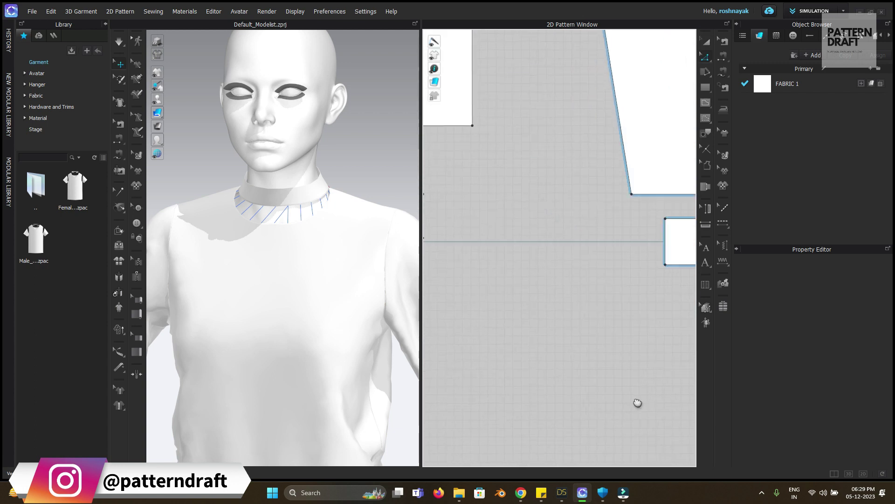
scroll(592, 291, "down", 6)
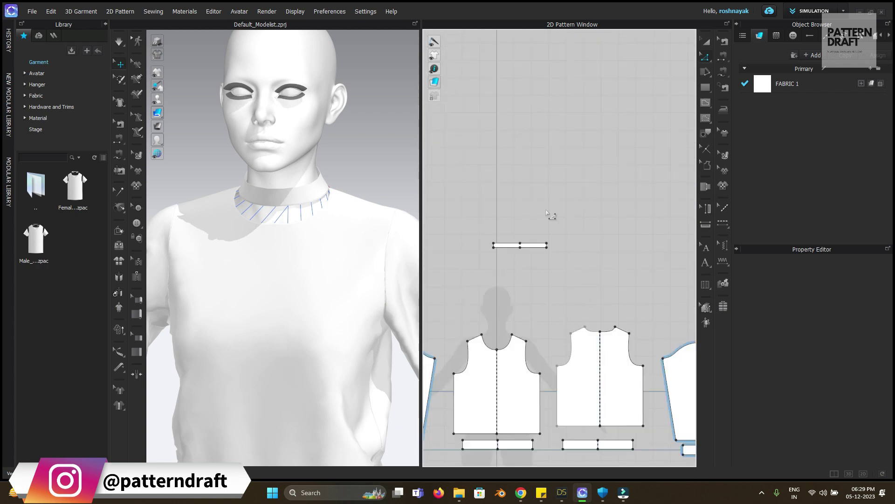
scroll(565, 249, "up", 5)
left_click_drag(488, 234, 541, 240)
left_click(566, 237)
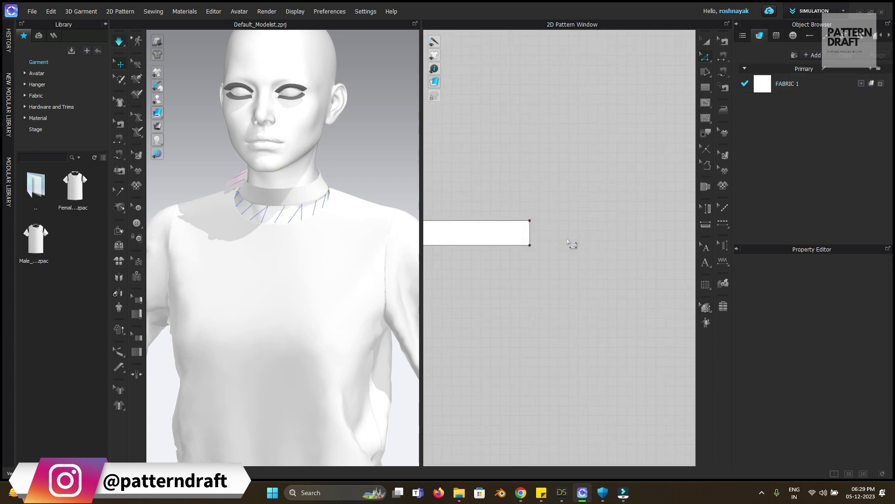
key("space")
right_click_drag(299, 244, 415, 239)
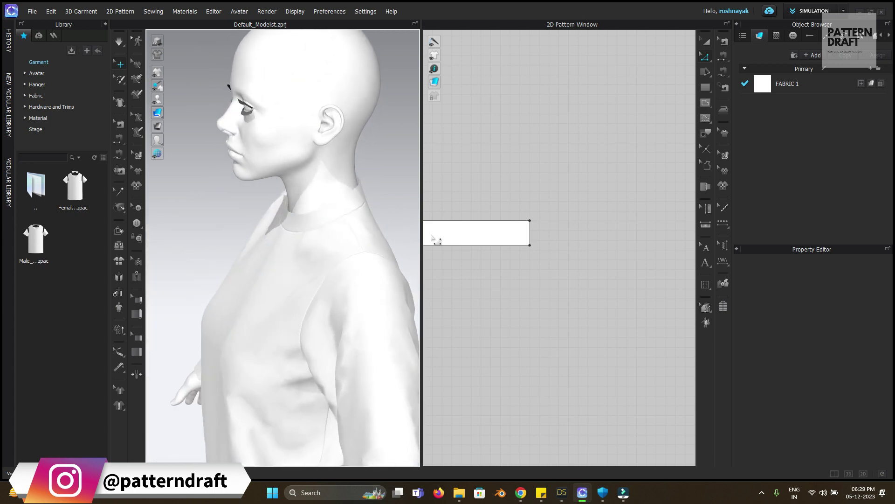
Extend the collar's right end further and rotate its grainline.
left_click_drag(534, 235, 546, 230)
left_click(569, 227)
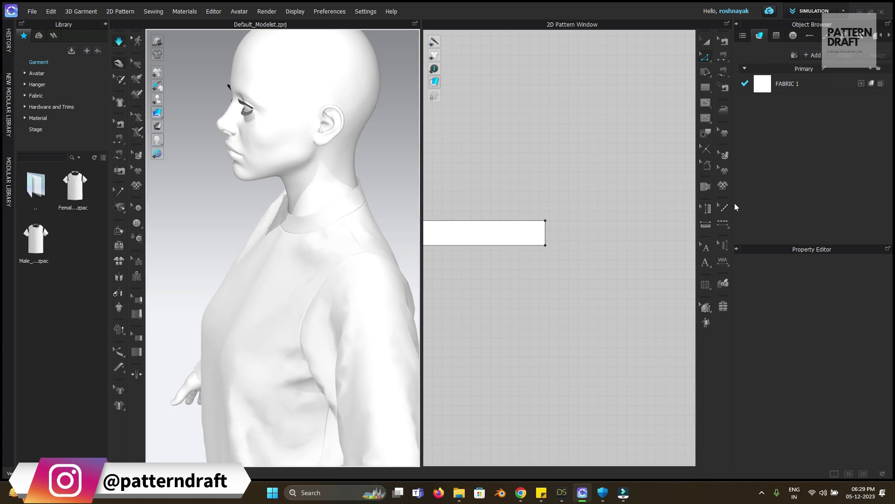
left_click(514, 239)
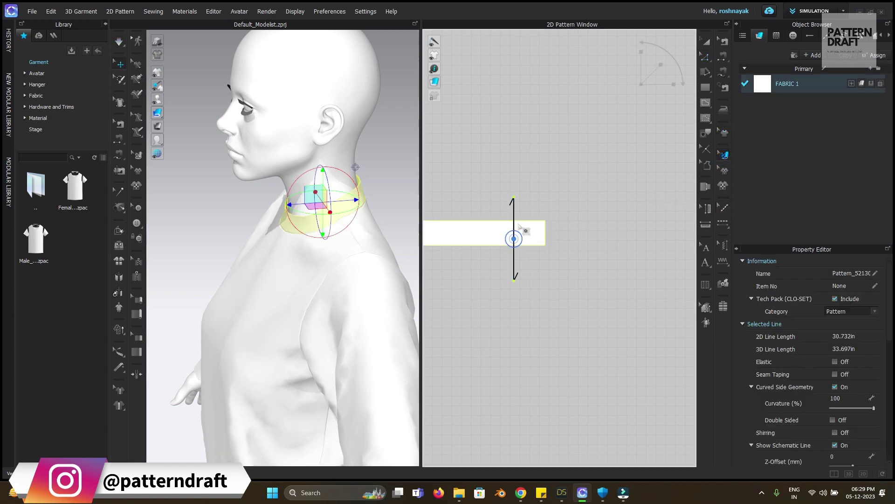
left_click_drag(534, 196, 543, 204)
left_click(553, 168)
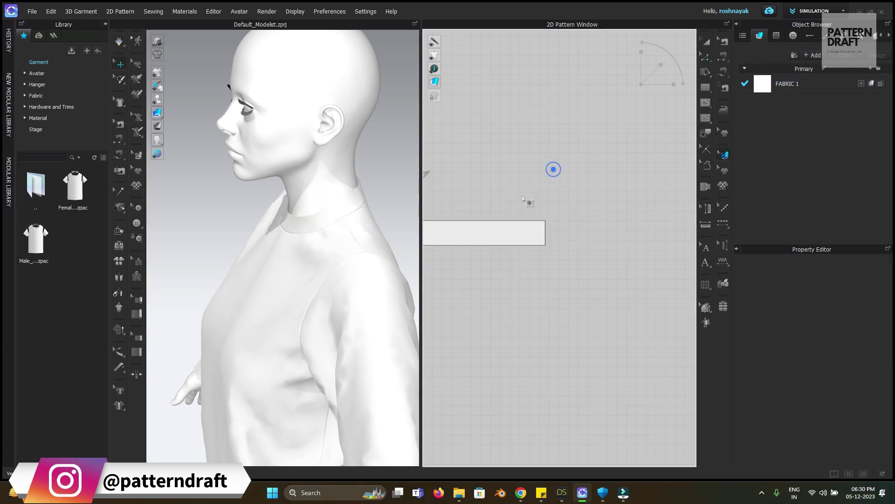
Orbit the avatar and select the bodice and collar pieces to inspect the finished top.
right_click_drag(264, 276, 288, 258)
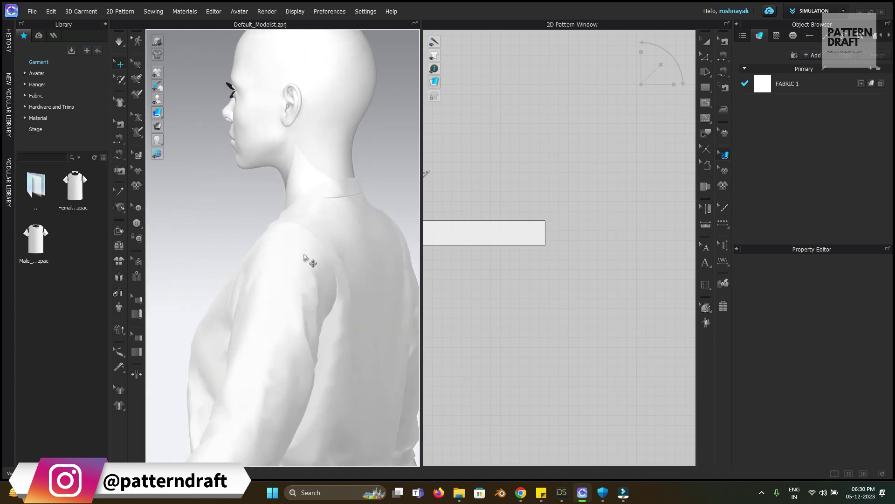
left_click(366, 252)
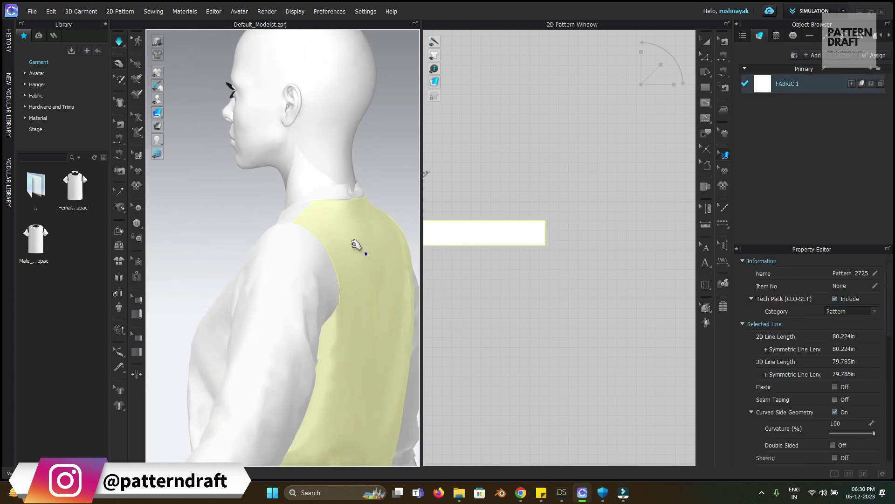
left_click(364, 185)
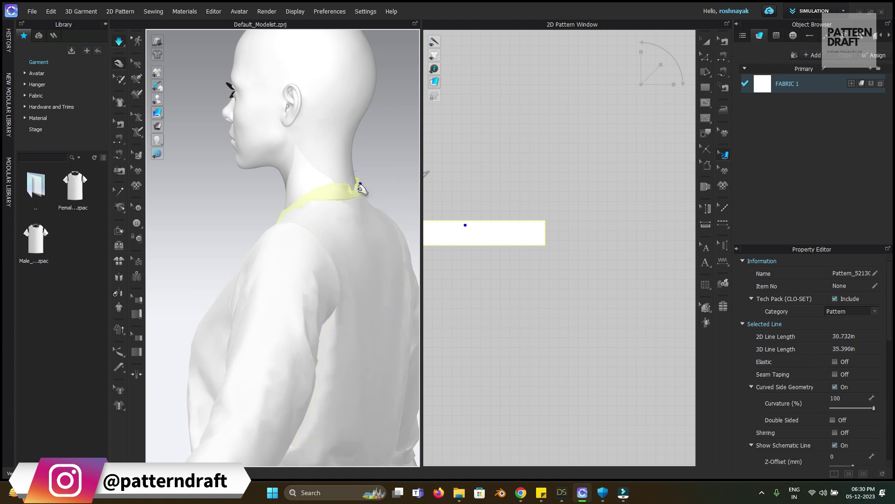
left_click(384, 186)
right_click_drag(384, 186, 377, 224)
left_click(385, 275)
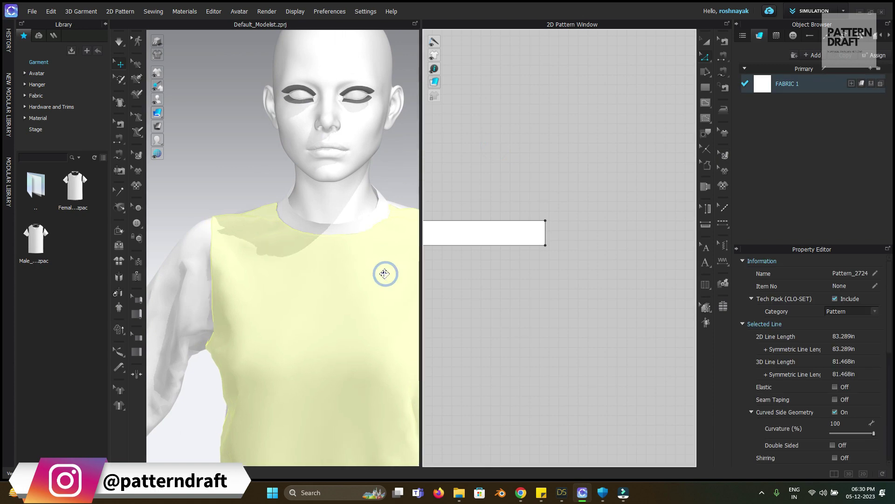
left_click(397, 186)
scroll(376, 256, "up", 3)
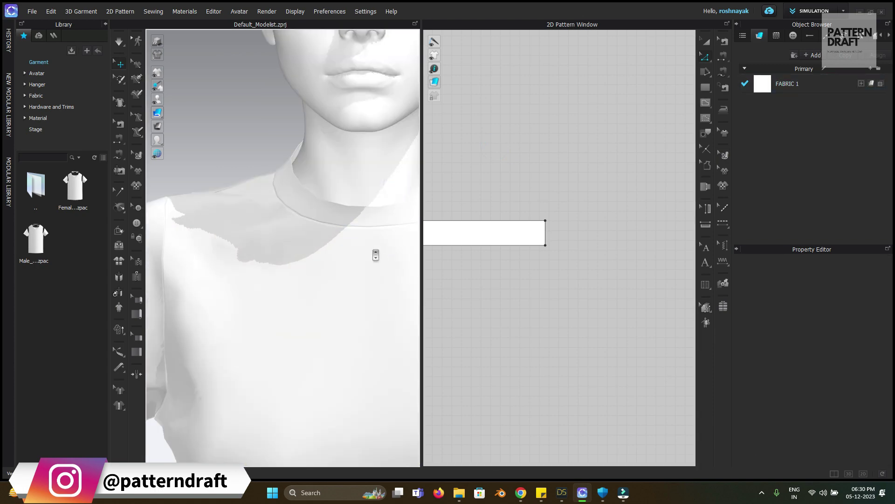
scroll(376, 256, "down", 5)
middle_click_drag(348, 200, 330, 97)
scroll(397, 242, "up", 4)
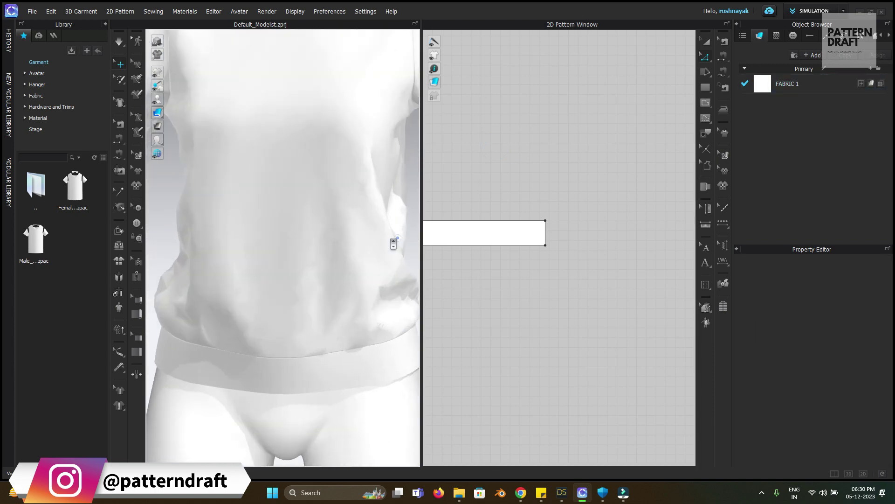
scroll(397, 240, "down", 8)
scroll(406, 261, "up", 4)
right_click_drag(364, 284, 305, 285)
Reset the 3D view to full-body front and maximise the 2D Pattern Window.
left_click(501, 307)
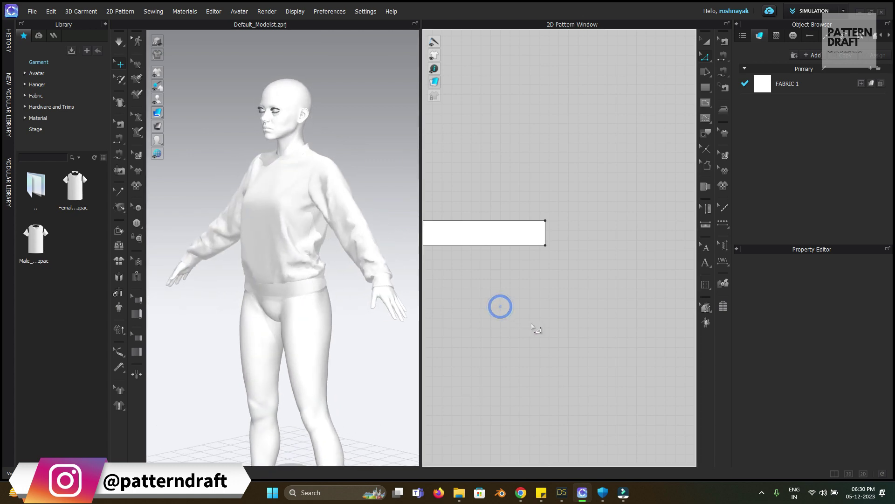
key("2")
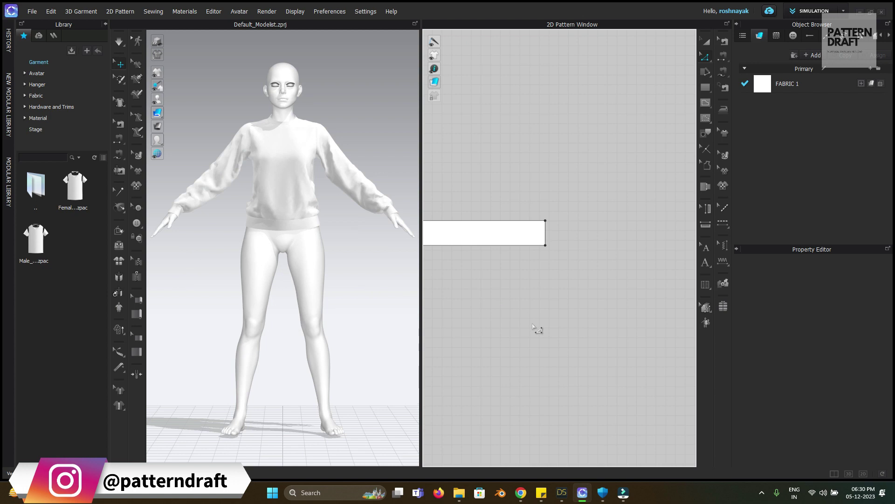
scroll(561, 300, "up", 8)
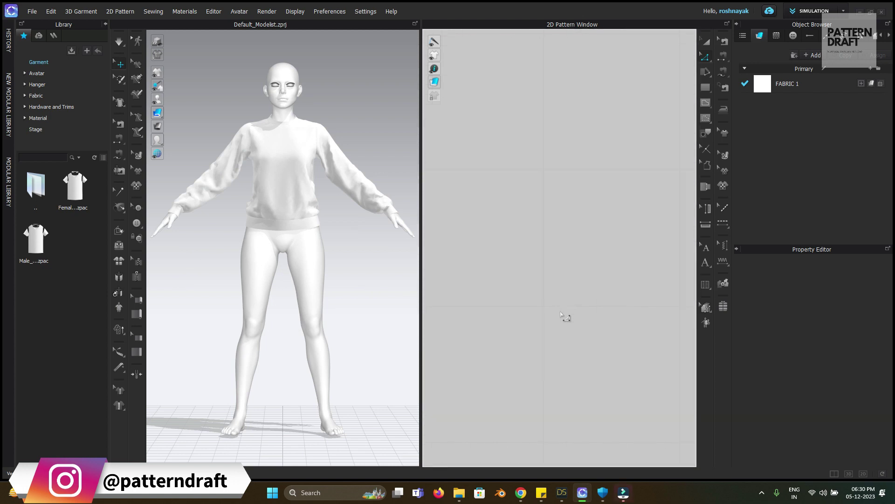
scroll(562, 314, "down", 6)
left_click(864, 473)
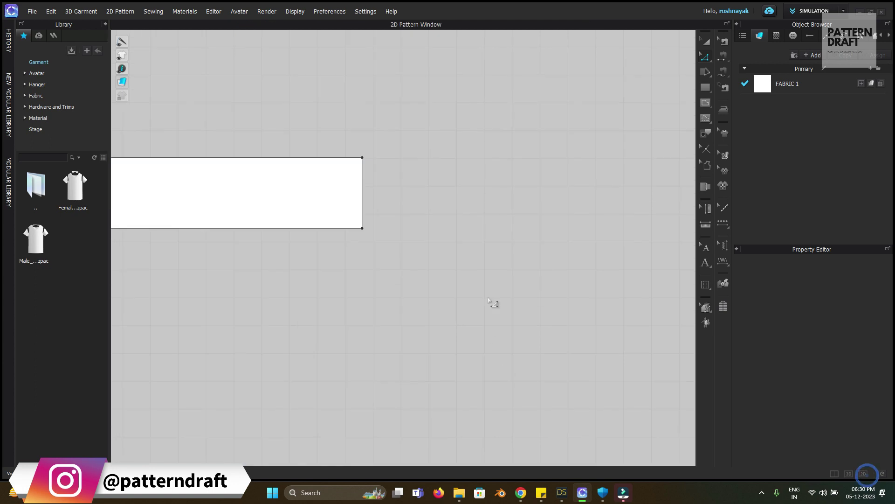
Move all existing pattern pieces up and away from the avatar's waist silhouette.
scroll(491, 302, "down", 5)
left_click(708, 45)
middle_click_drag(502, 242, 426, 115)
left_click_drag(384, 164, 365, 212)
left_click_drag(242, 166, 543, 356)
left_click_drag(514, 256, 718, 165)
middle_click_drag(301, 303, 417, 277)
scroll(434, 297, "up", 5)
scroll(434, 298, "up", 3)
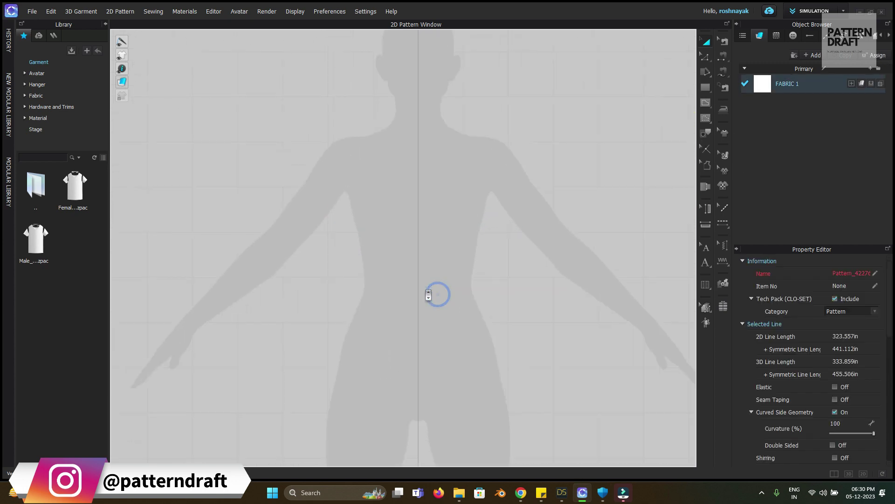
Draw a small waistband rectangle at the waist, unfold it symmetrically, and check its bottom edge length.
left_click_drag(359, 293, 418, 311)
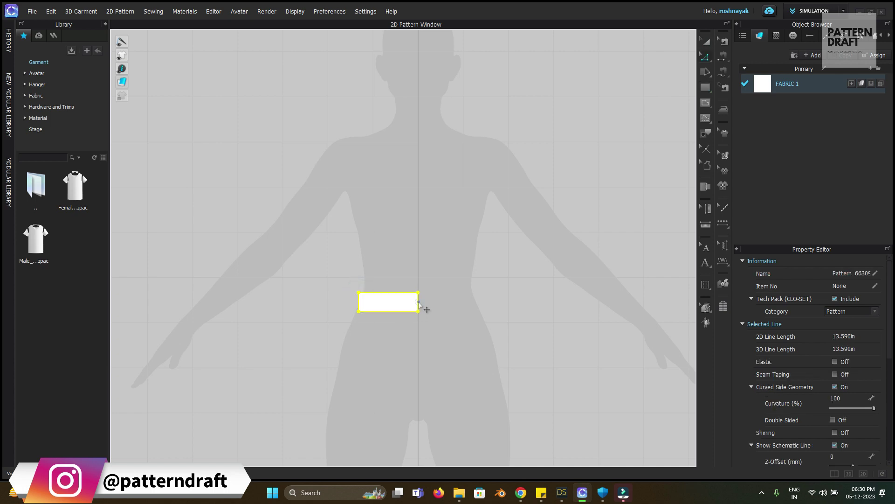
right_click(419, 302)
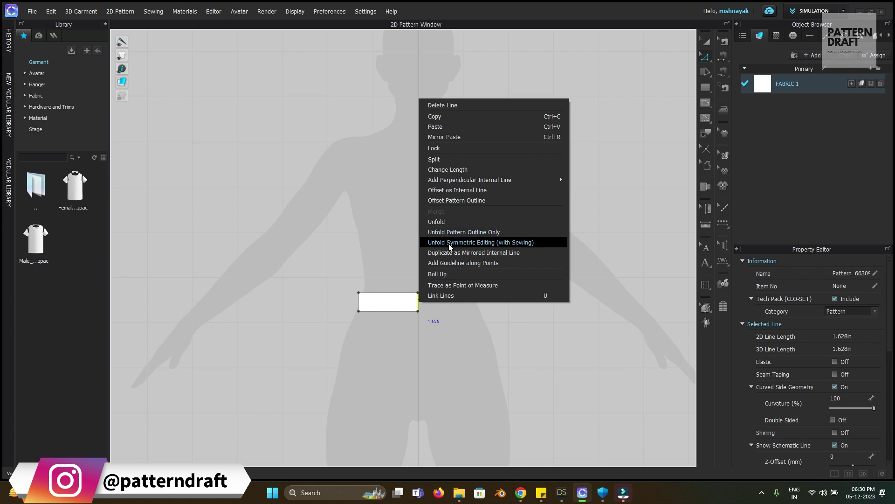
left_click(449, 242)
left_click(710, 39)
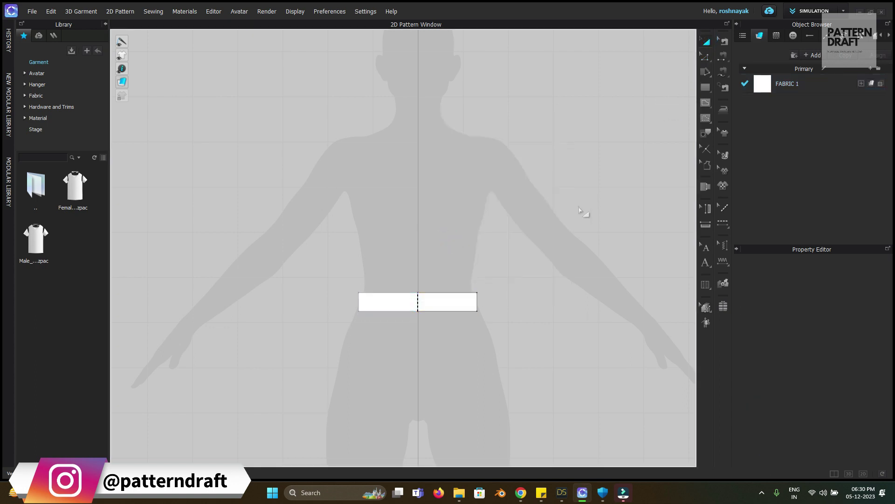
left_click(395, 311)
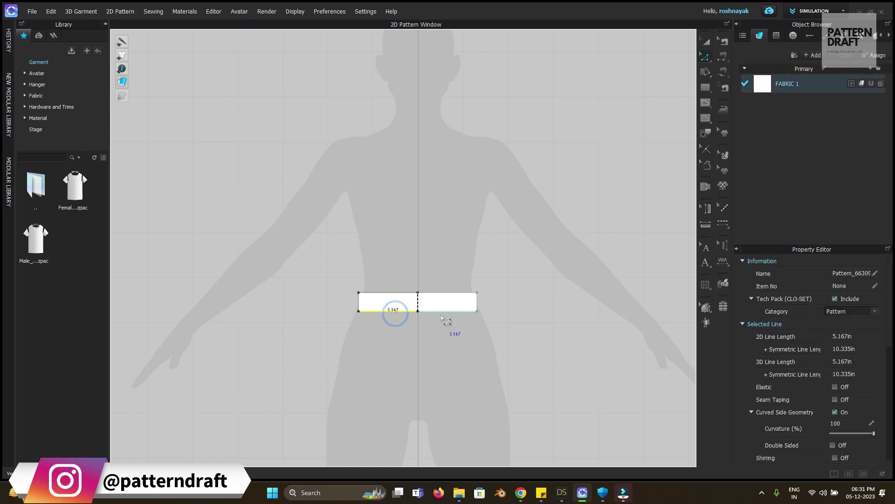
left_click(438, 341)
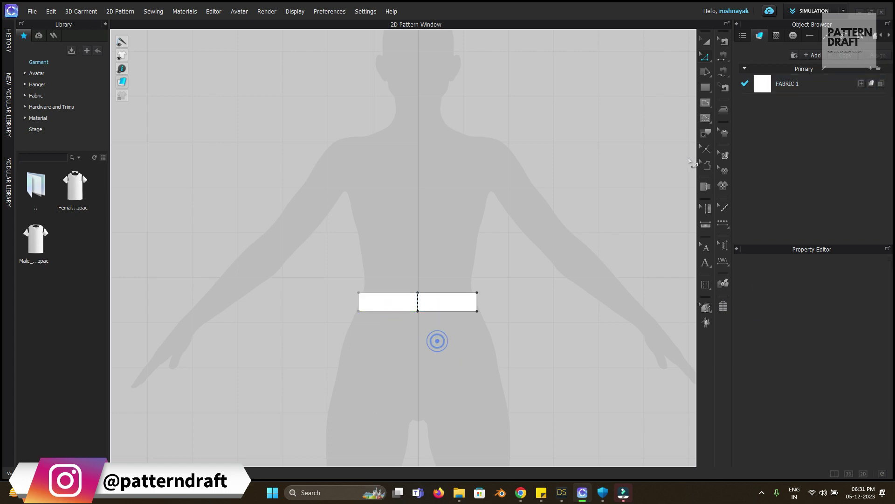
left_click(708, 92)
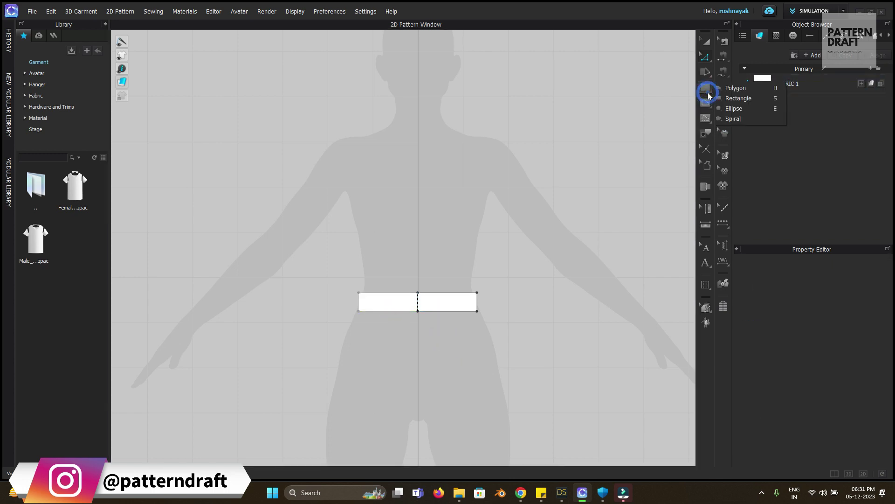
After cancelling a stray spiral, draw a large skirt circle below the avatar with the Ellipse tool.
left_click(735, 118)
left_click(382, 170)
left_click_drag(441, 182, 578, 194)
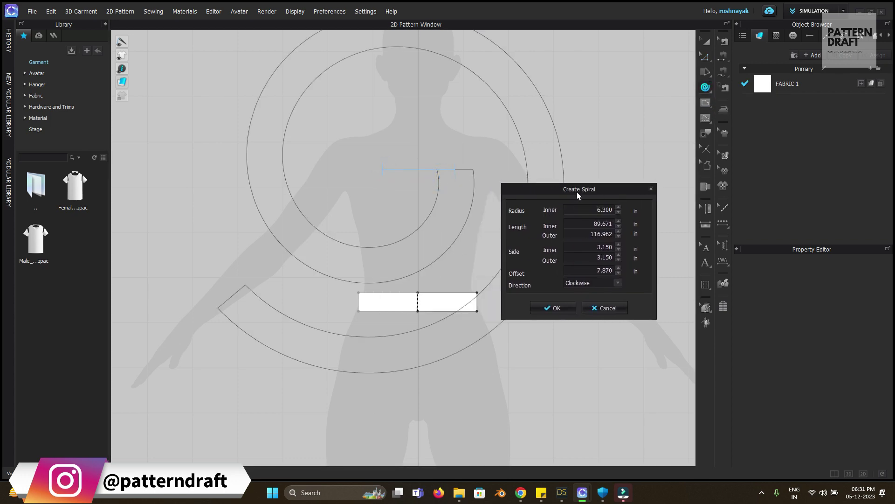
left_click(651, 190)
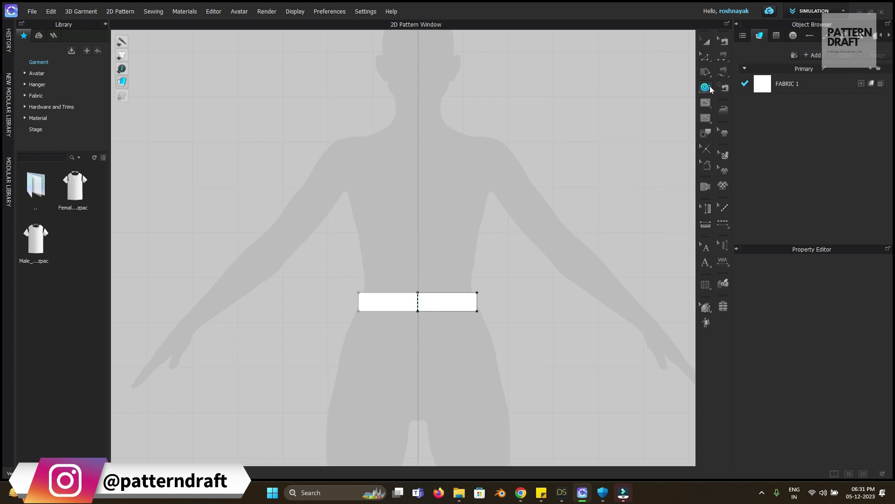
left_click(705, 87)
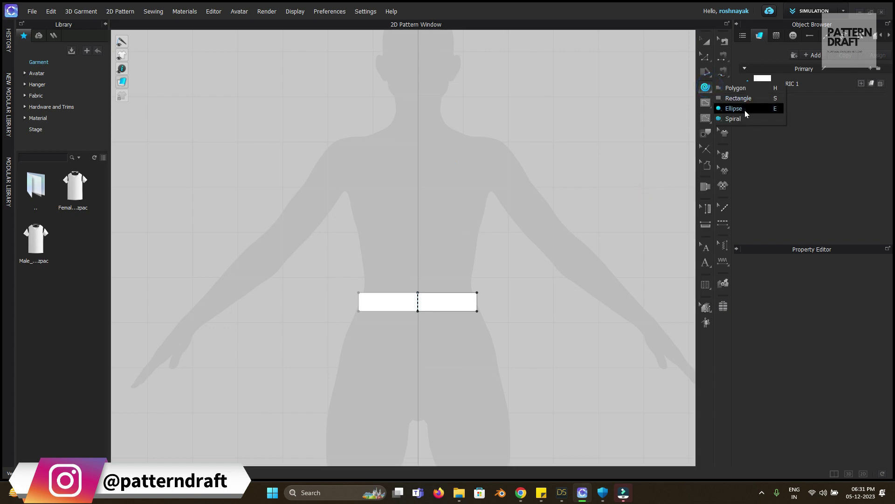
left_click(745, 110)
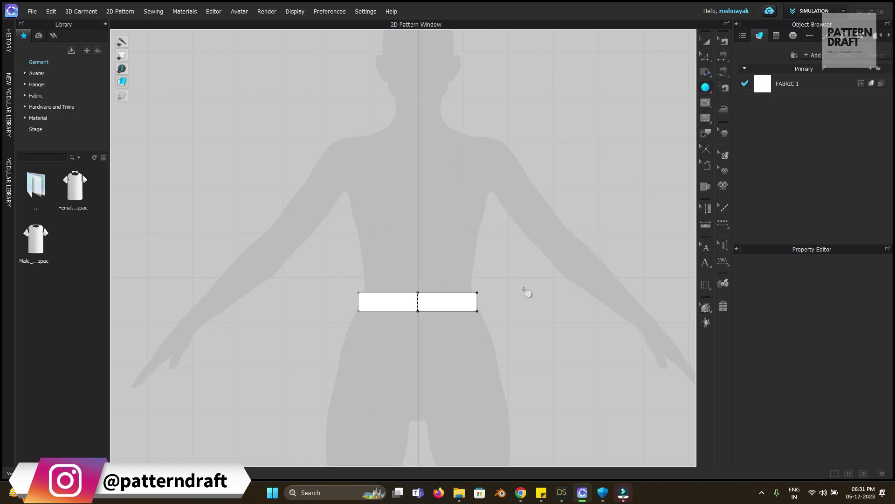
scroll(522, 290, "down", 6)
left_click_drag(376, 281, 506, 373)
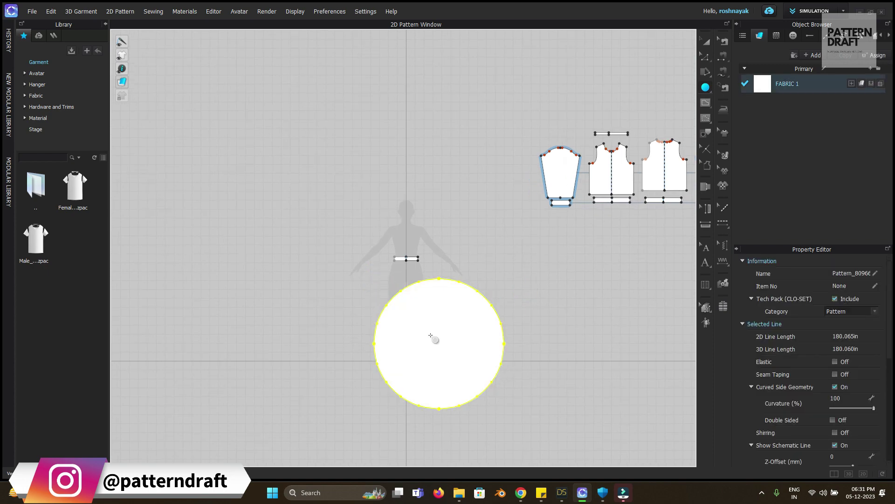
Add an internal circle of 6 in radius inside the skirt circle.
left_click(705, 103)
left_click(741, 124)
left_click_drag(418, 327, 448, 354)
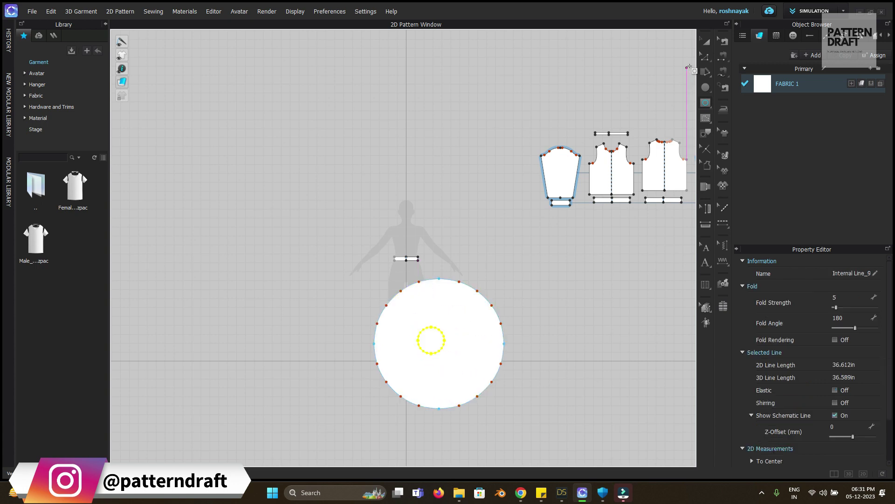
left_click(436, 336)
left_click_drag(441, 73, 324, 123)
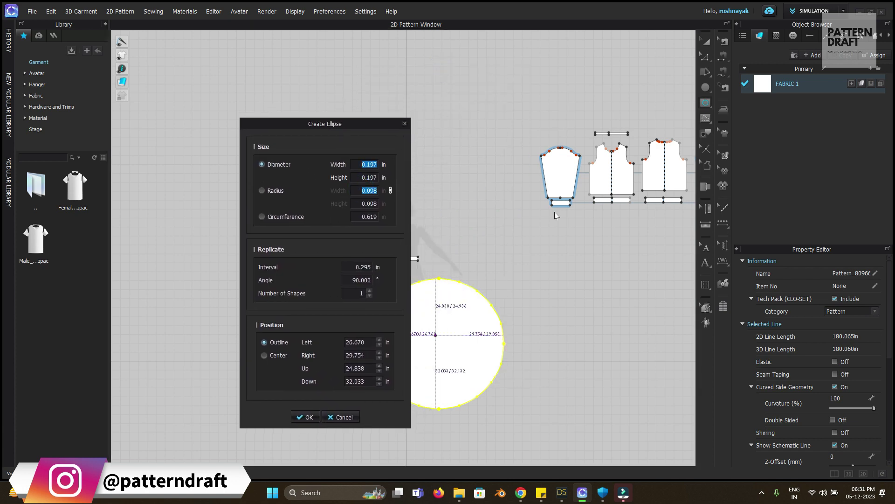
type("5")
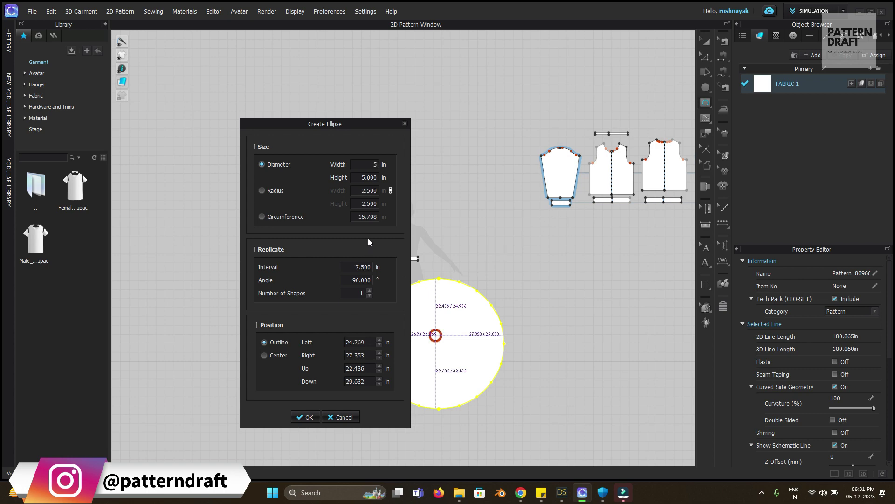
type("5")
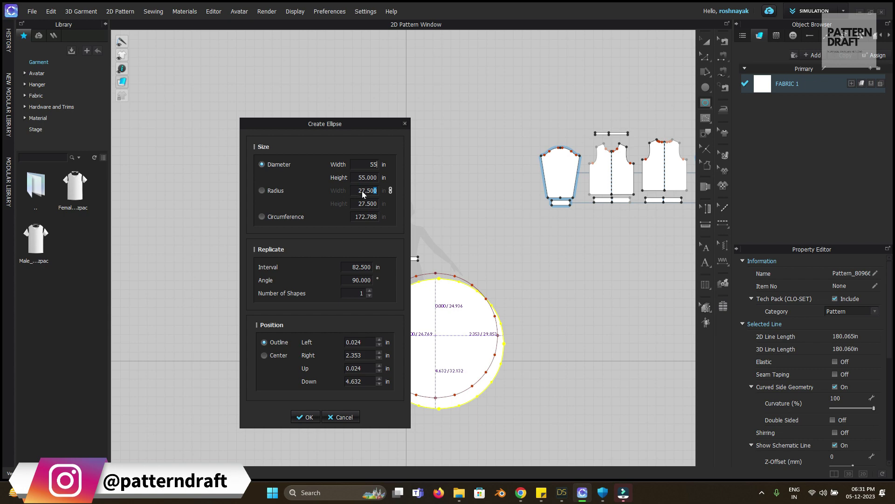
type("5")
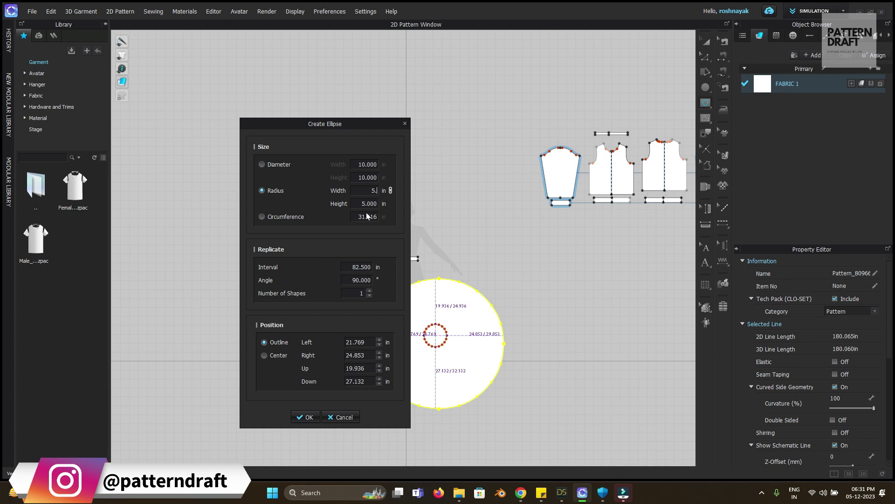
type("6")
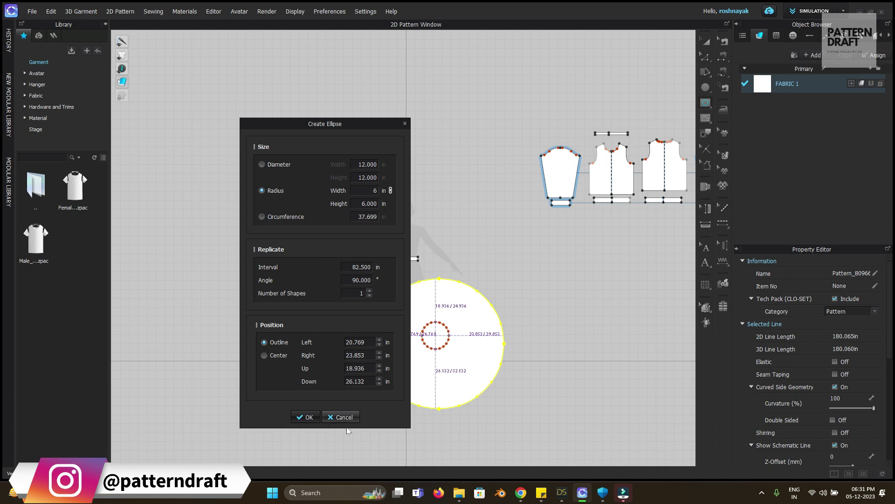
left_click(305, 416)
Move the 6 in internal circle to the centre of the skirt circle.
left_click(707, 42)
scroll(527, 332, "up", 5)
middle_click_drag(529, 340, 459, 136)
left_click_drag(427, 283, 437, 306)
left_click(461, 305)
right_click(460, 305)
left_click(481, 224)
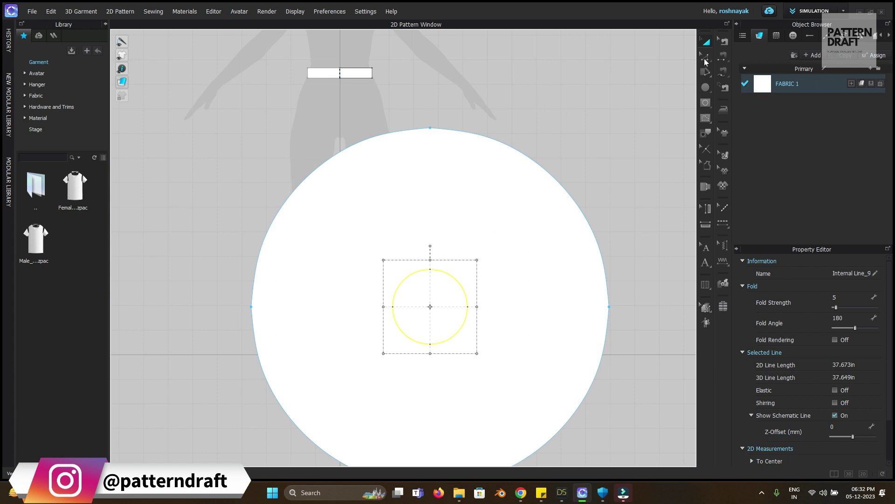
Delete the skirt circle's inner circle so it leaves a waist hole.
left_click(447, 265)
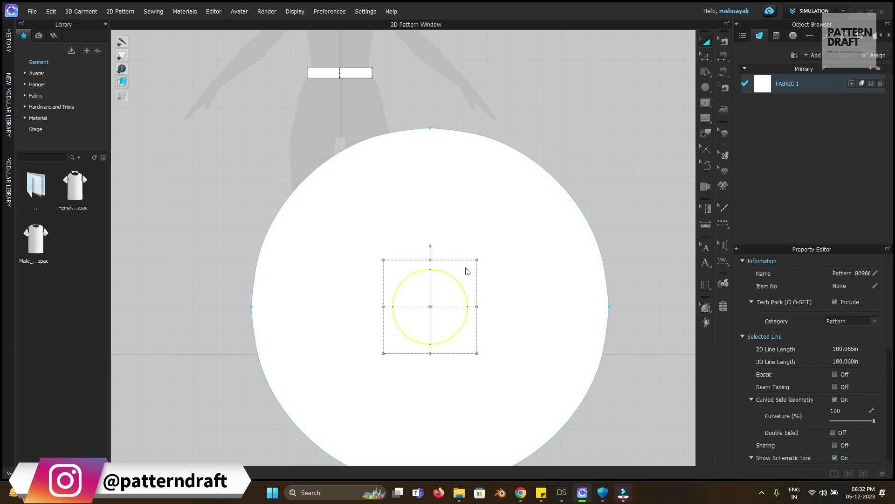
left_click(598, 198)
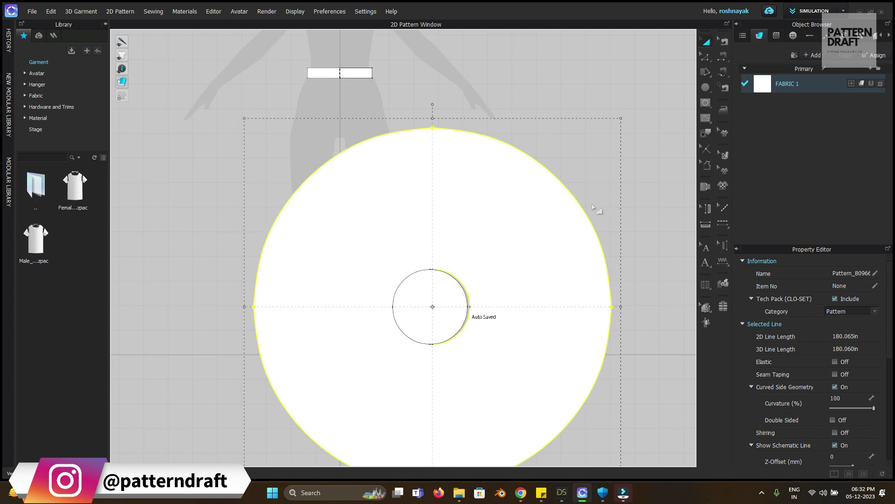
left_click(609, 107)
left_click(460, 286)
left_click(430, 307)
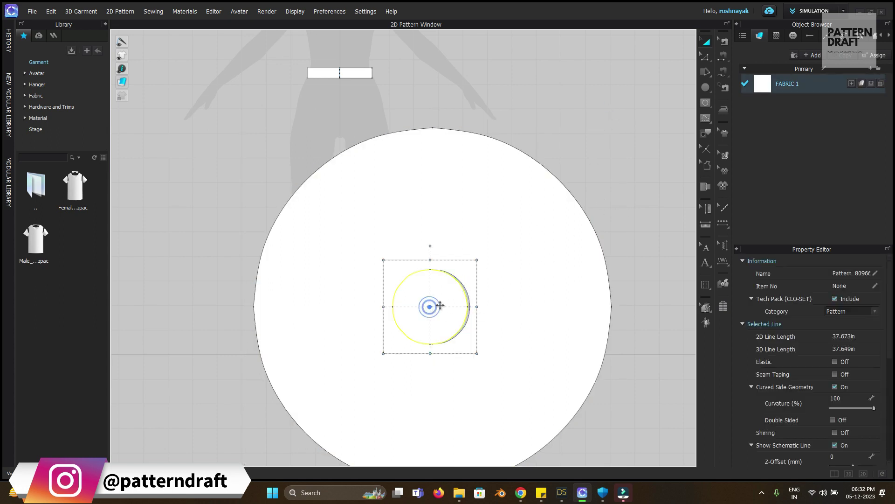
key("Delete")
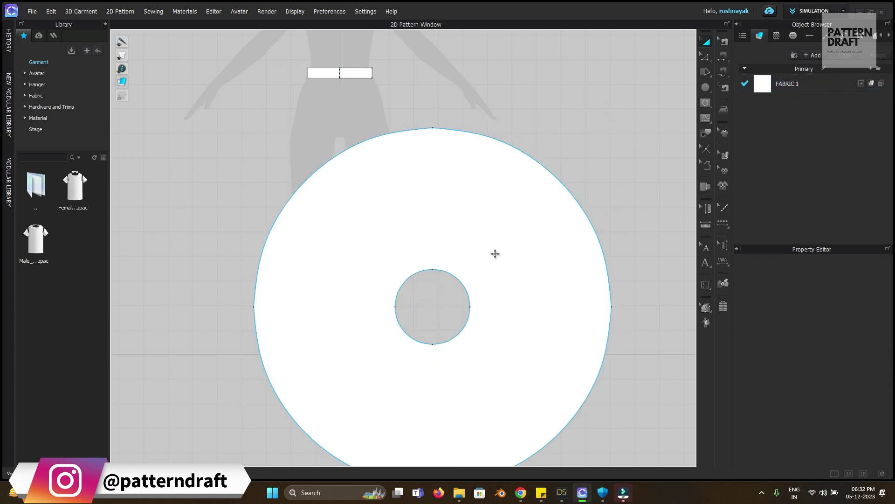
Place a copy of the waistband strip beside the original and restore the 3D/2D split view.
left_click(362, 74)
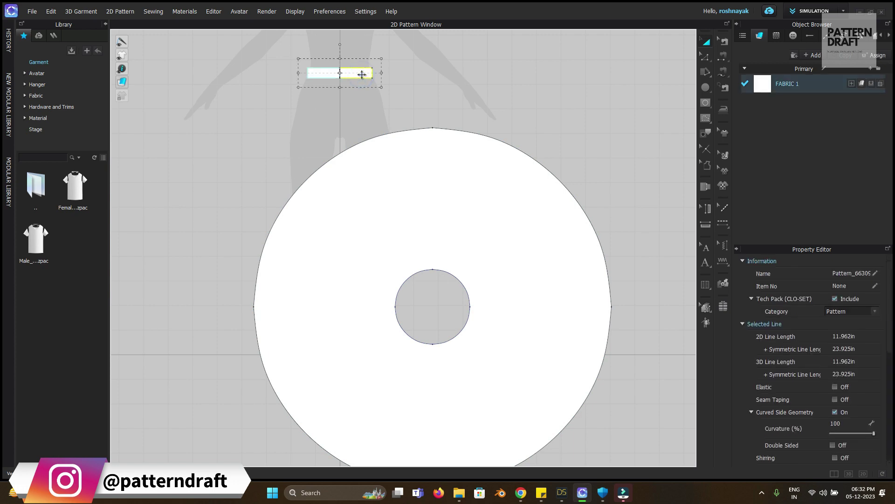
left_click_drag(362, 75, 410, 72)
left_click(517, 70)
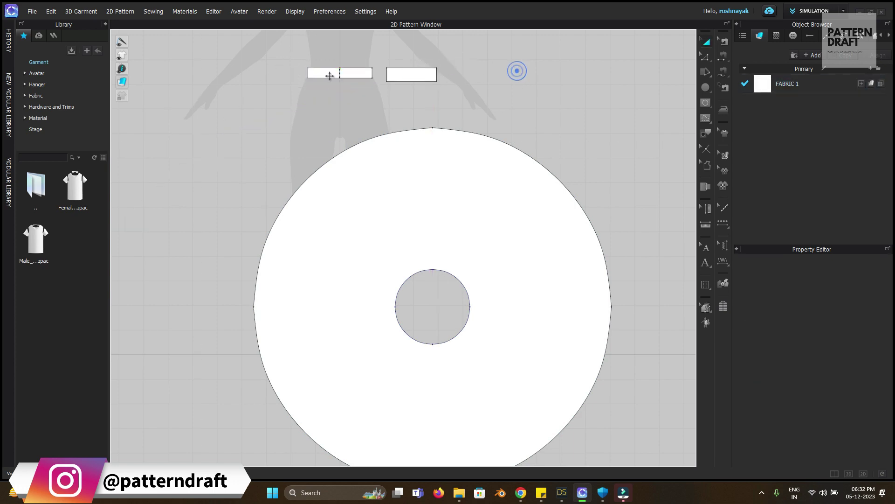
left_click(405, 69)
key("Delete")
left_click_drag(364, 69, 428, 71)
left_click(516, 56)
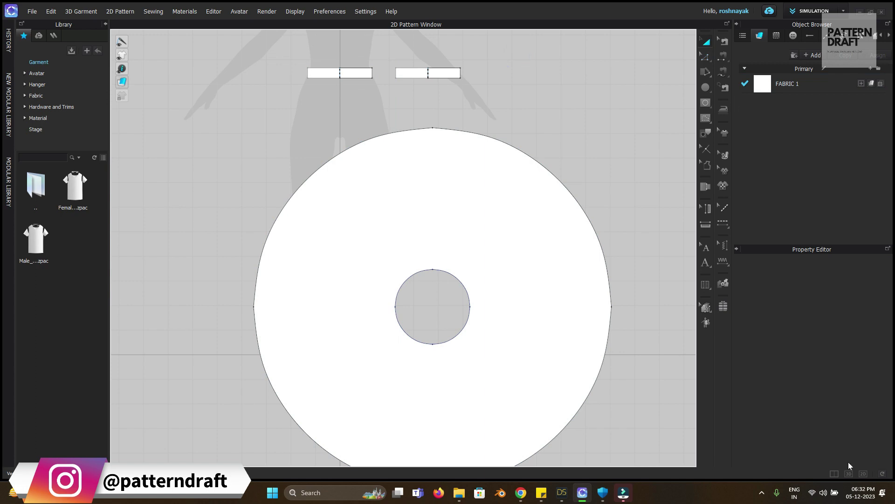
left_click(835, 473)
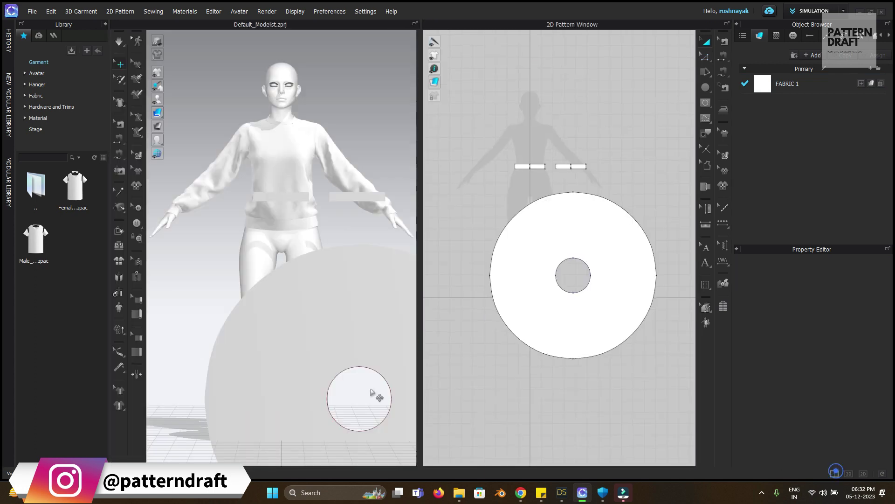
Arrange the two waistband strips around the avatar's waist in the 3D view.
right_click_drag(366, 226, 177, 244)
middle_click_drag(573, 185, 554, 271)
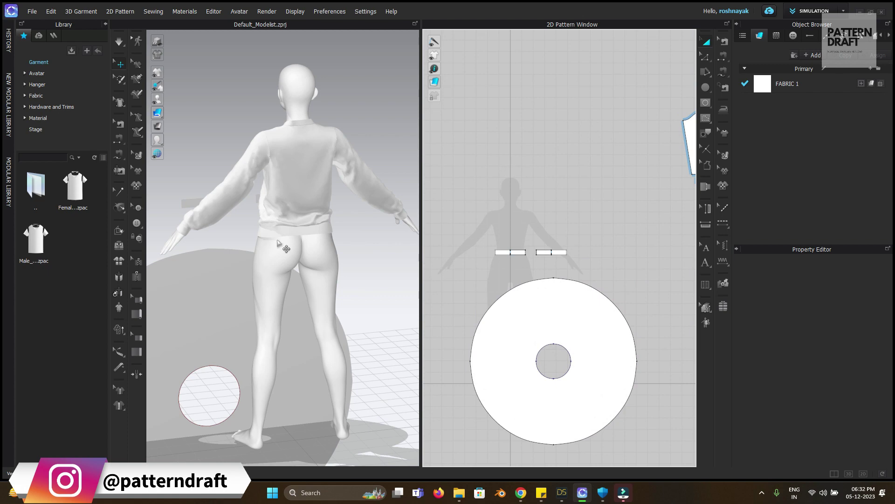
left_click(542, 252)
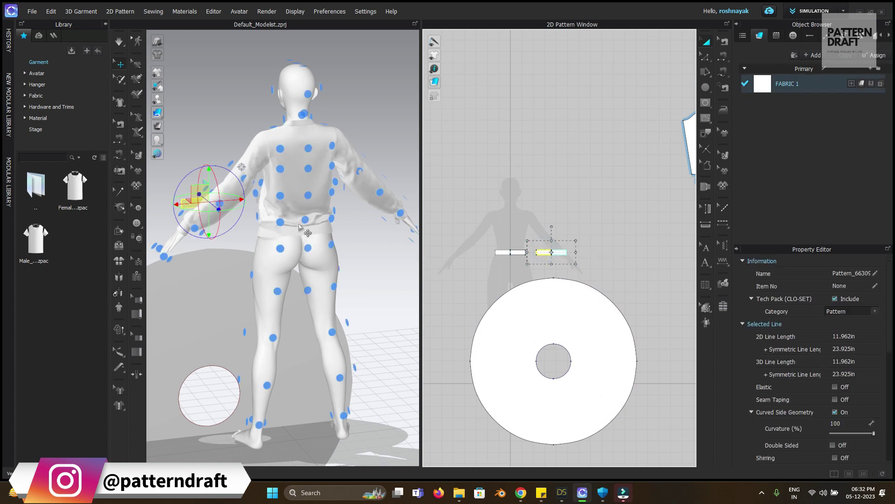
left_click(304, 220)
right_click_drag(304, 220, 418, 269)
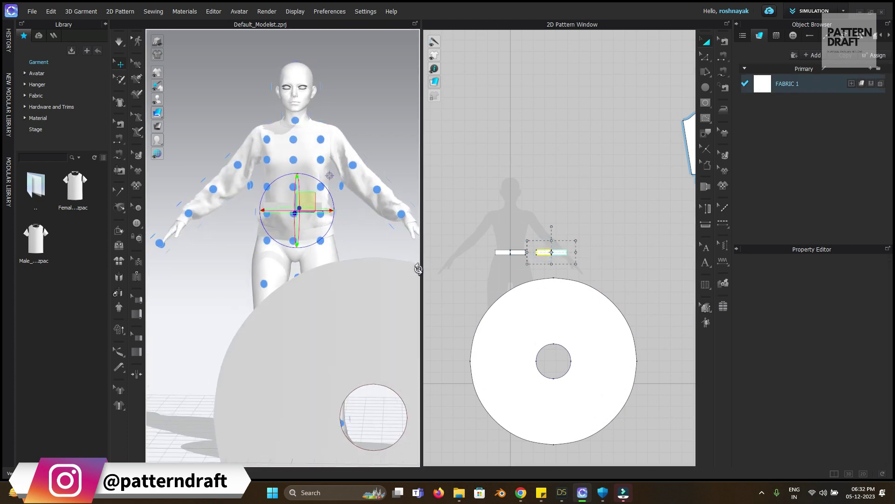
left_click(564, 157)
left_click(500, 251)
right_click_drag(264, 251, 287, 249)
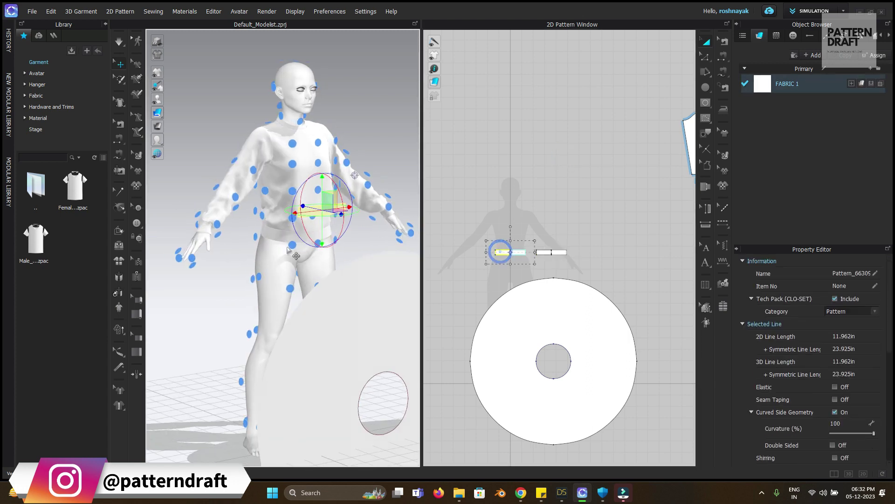
Select the circle skirt pattern and rotate it with the gizmo to lie flat.
left_click(574, 342)
right_click_drag(332, 89, 332, 266)
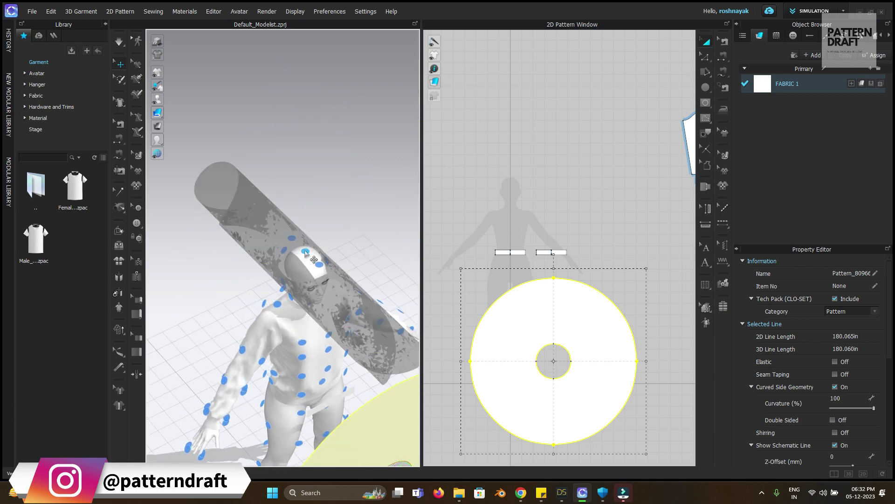
left_click(626, 248)
left_click(572, 304)
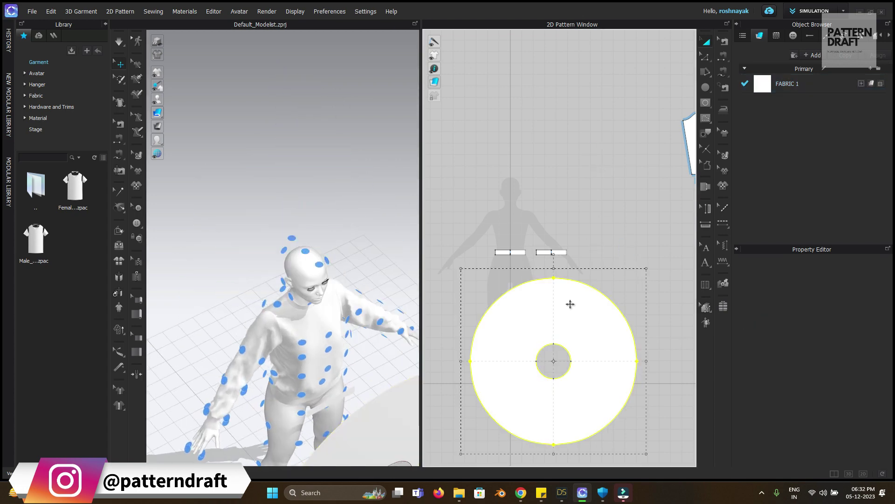
scroll(345, 280, "up", 5)
scroll(346, 290, "down", 5)
right_click_drag(341, 346, 361, 226)
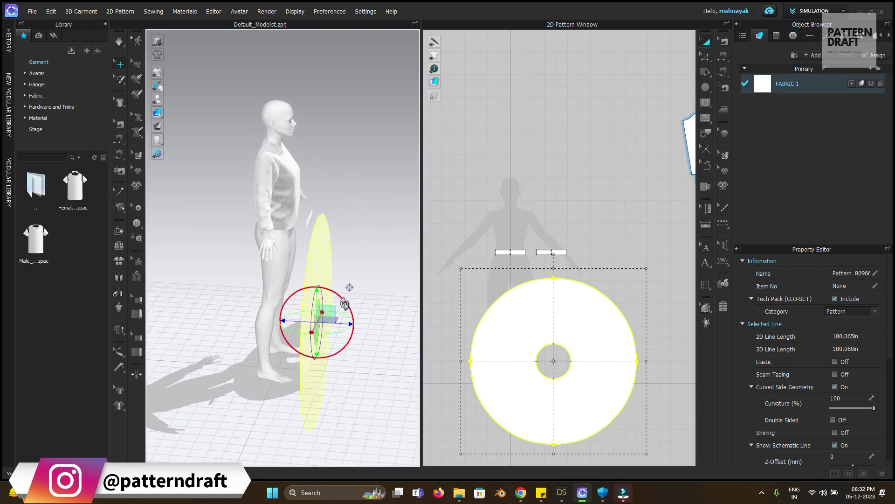
left_click_drag(311, 297, 364, 290)
left_click_drag(296, 291, 317, 207)
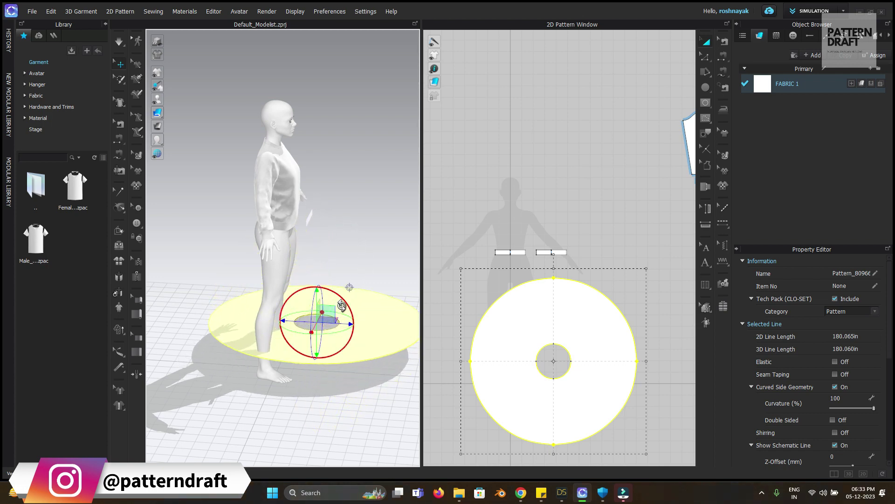
Centre the flat disc on the avatar and lift it to waist height.
left_click_drag(342, 322, 303, 309)
right_click_drag(336, 308, 263, 265)
left_click_drag(265, 267, 270, 135)
right_click_drag(318, 196, 294, 194)
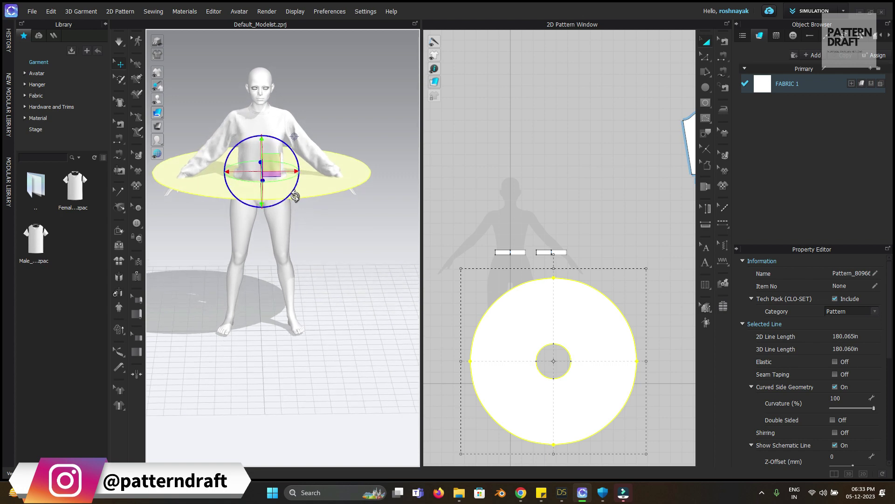
scroll(337, 222, "up", 5)
key("2")
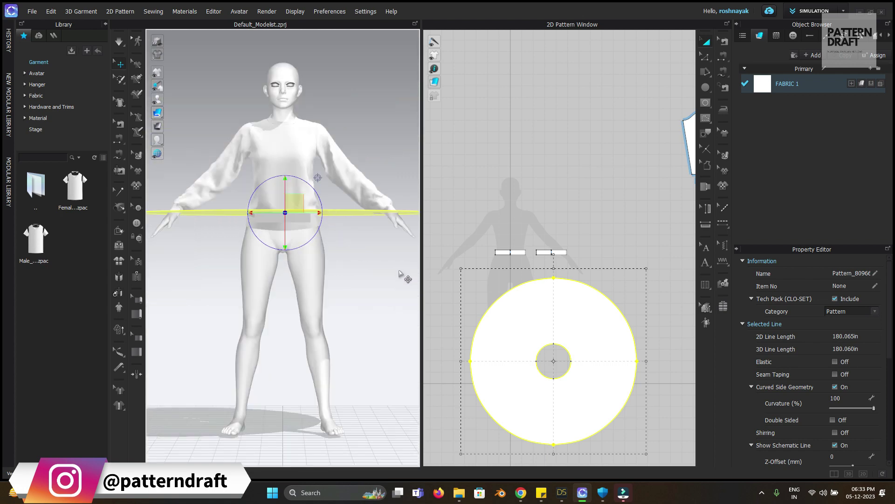
Segment-sew the first waistband strip's long edge to one inner-circle arc.
left_click(400, 143)
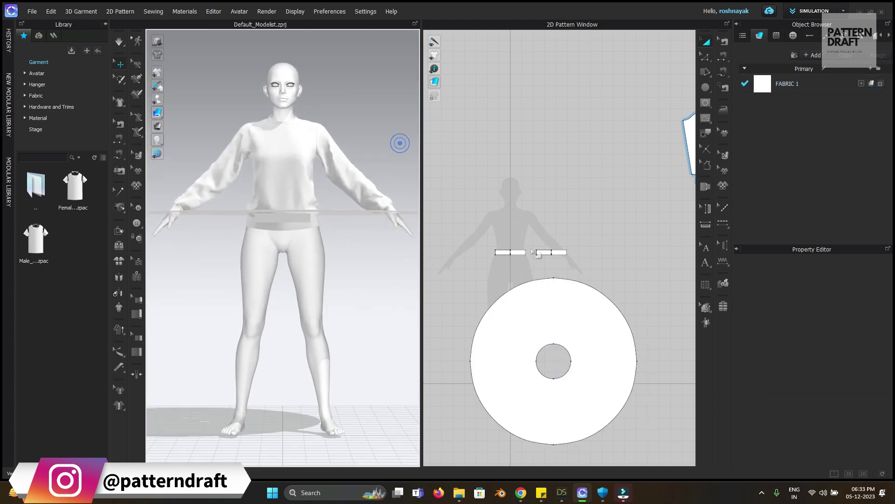
left_click(724, 69)
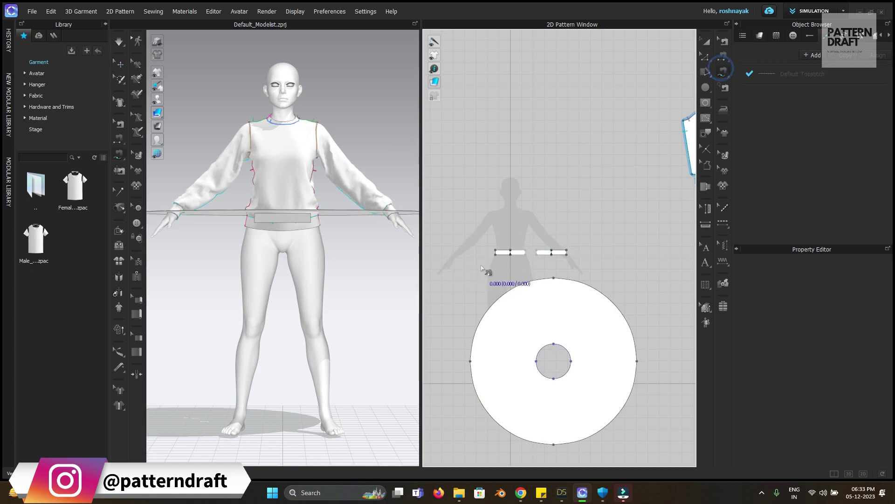
left_click(494, 254)
left_click(526, 255)
left_click(536, 362)
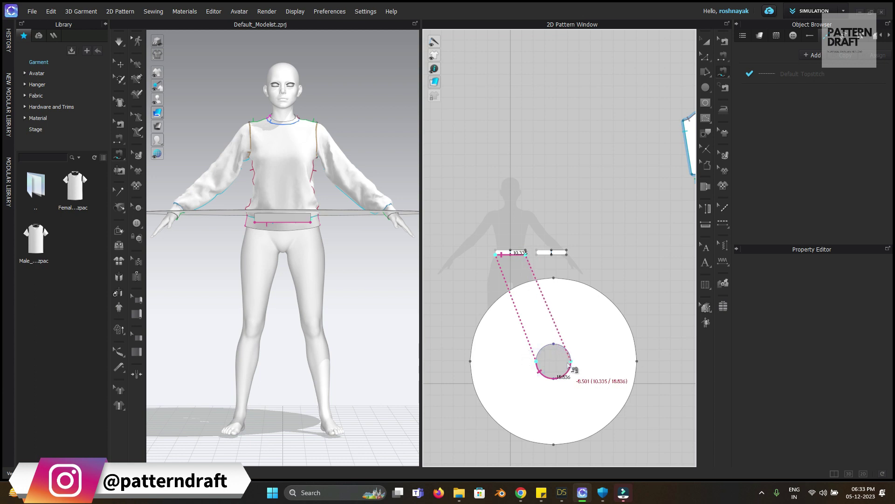
left_click(570, 363)
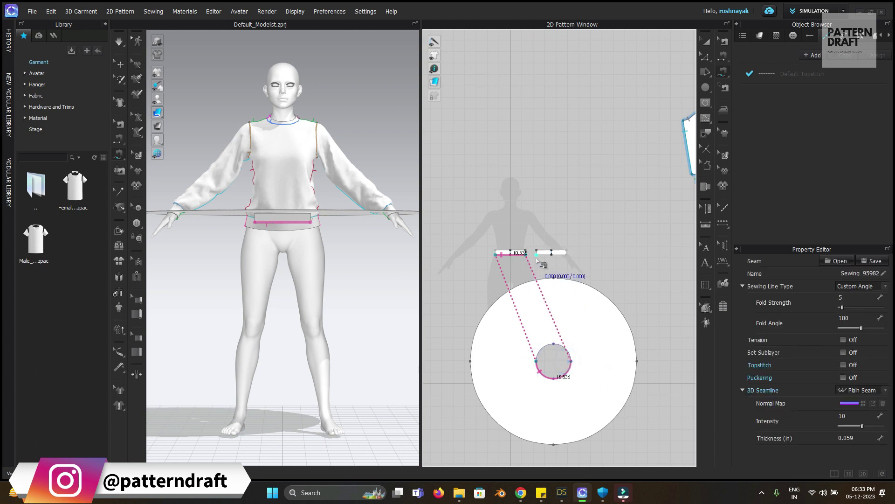
Sew the second waistband strip's long edge to the other inner-circle arc.
left_click(537, 254)
left_click(566, 253)
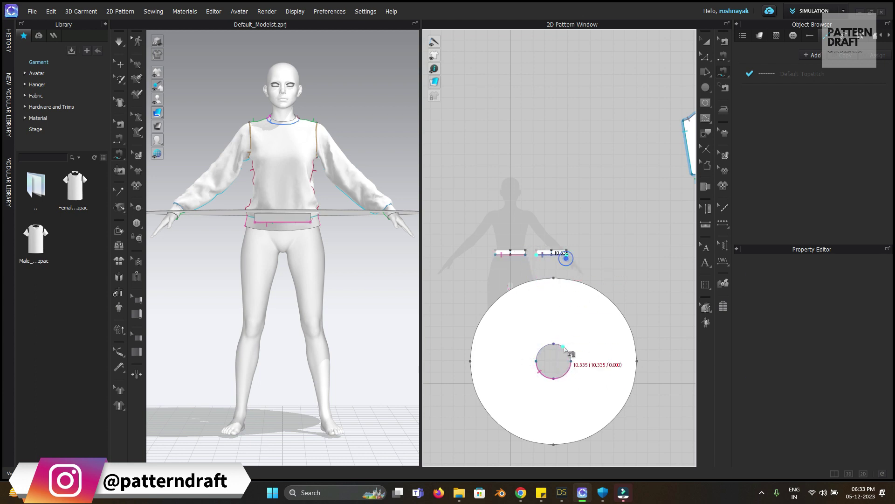
left_click(570, 359)
left_click(537, 360)
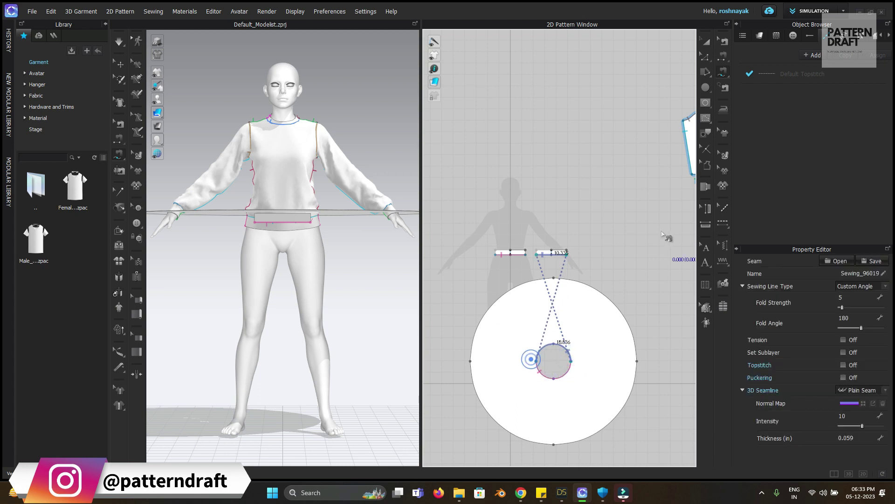
Sew the two waistband strips' short ends together.
left_click(526, 256)
left_click(527, 247)
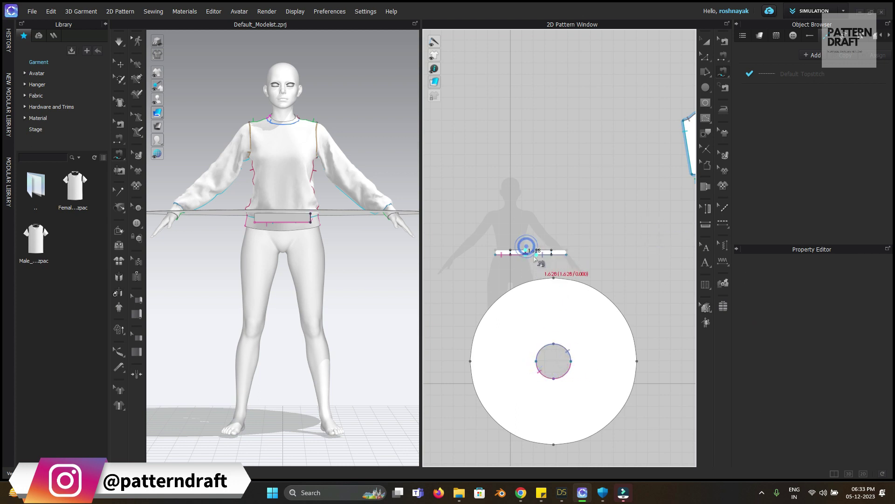
left_click(536, 255)
left_click(535, 245)
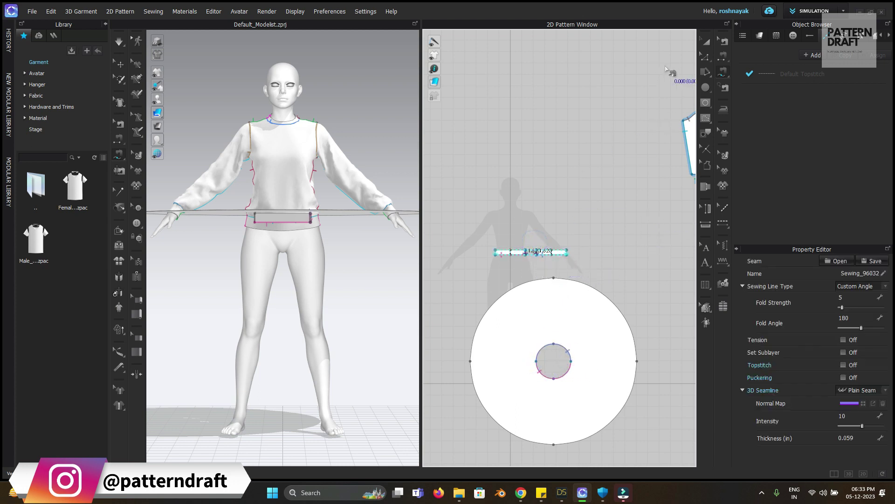
left_click(708, 42)
Move the circle skirt disc down below the waist with the gizmo.
right_click_drag(337, 260, 372, 308)
left_click(339, 269)
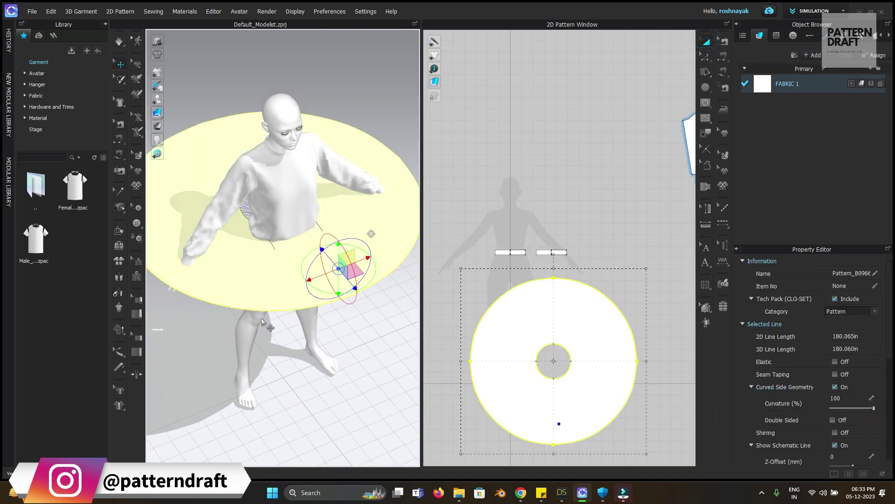
right_click_drag(278, 317, 320, 296)
left_click_drag(346, 257, 371, 292)
right_click_drag(267, 335, 176, 313)
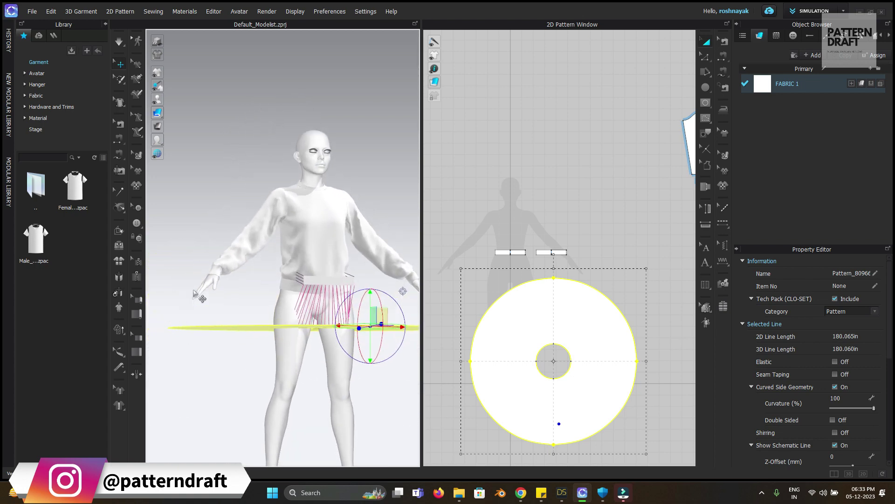
Marquee-select all the sweatshirt pieces and set their Layer to -1.
middle_click_drag(619, 195, 463, 251)
middle_click_drag(514, 193, 446, 232)
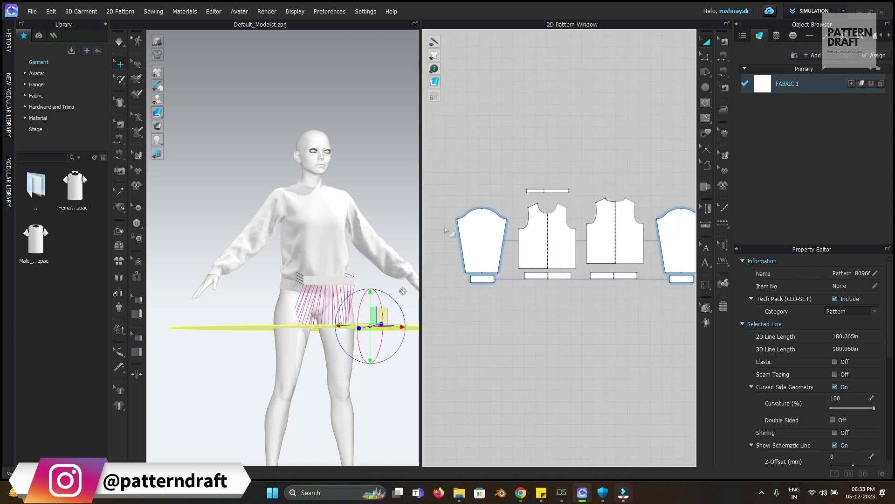
scroll(521, 212, "down", 3)
left_click_drag(477, 178, 664, 265)
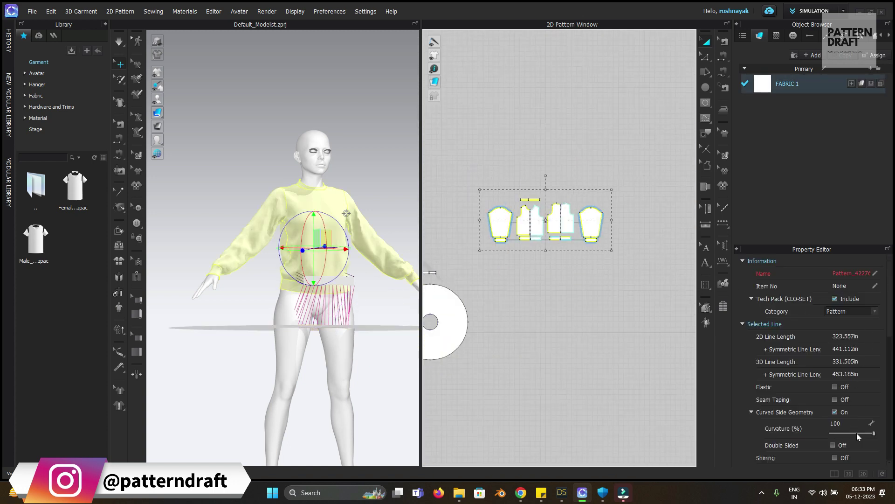
right_click_drag(598, 285, 567, 256)
scroll(882, 436, "down", 5)
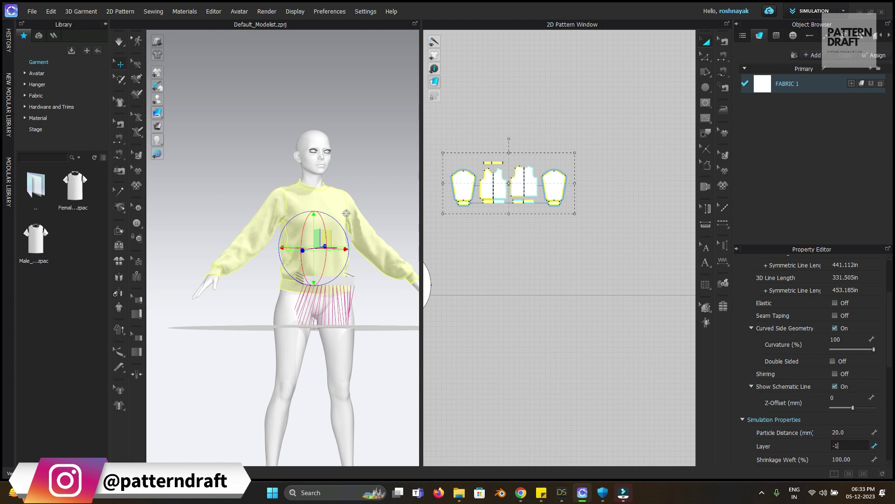
type("-1")
key("Return")
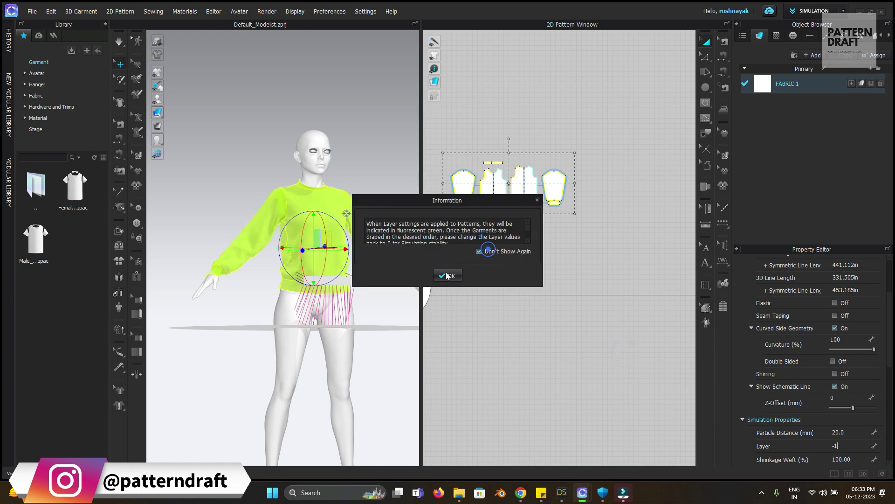
left_click(447, 275)
left_click(529, 303)
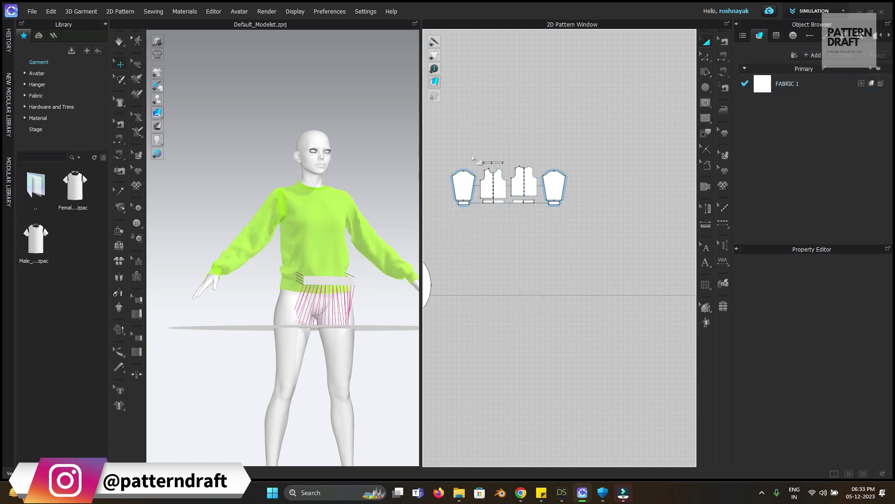
left_click_drag(445, 151, 644, 276)
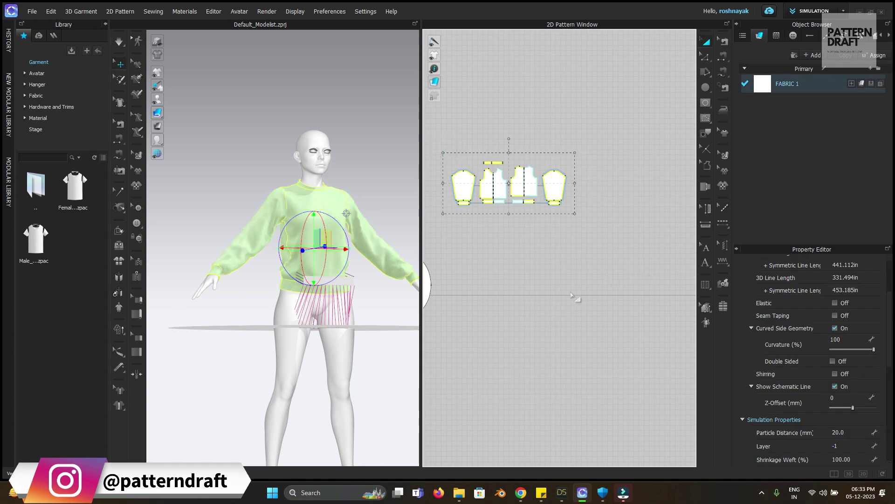
left_click(552, 307)
key("2")
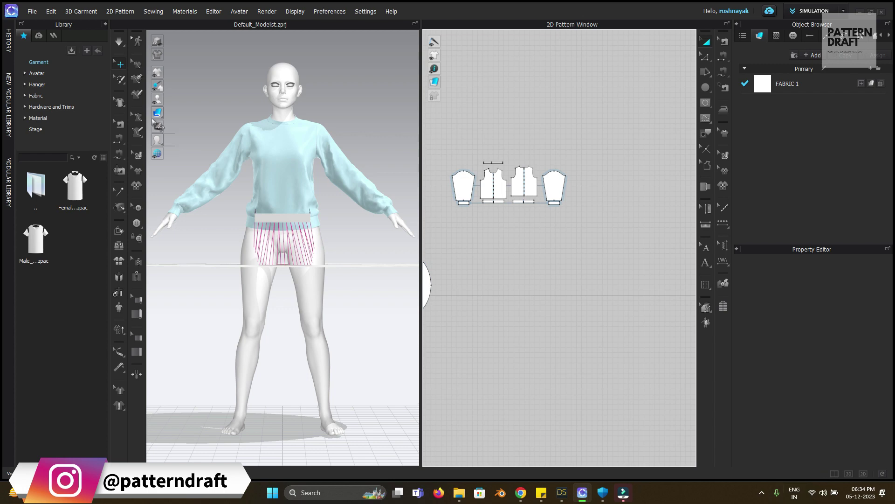
Collapse the Library, start simulating, and lift the circle skirt higher on the body.
left_click(108, 22)
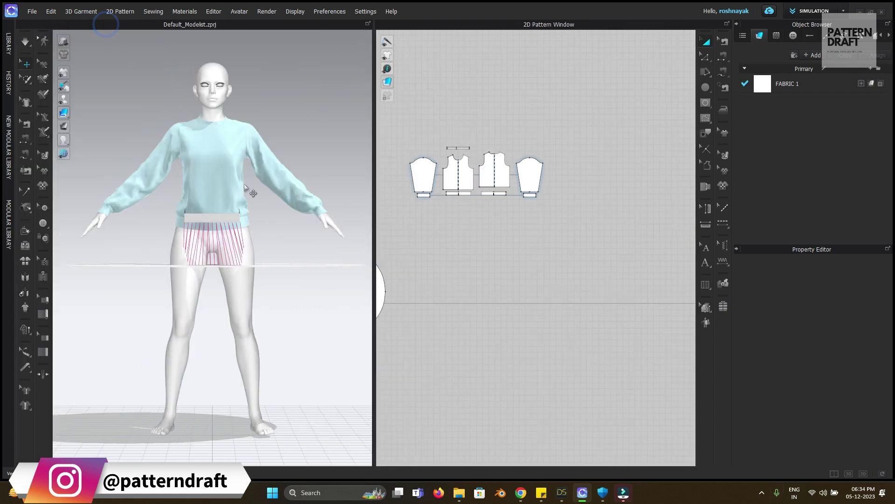
key("space")
key("space")
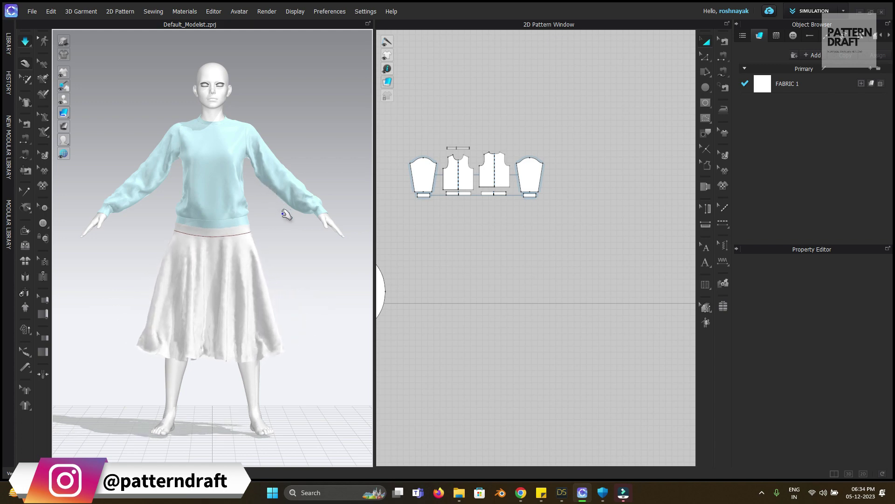
right_click_drag(276, 234, 208, 267)
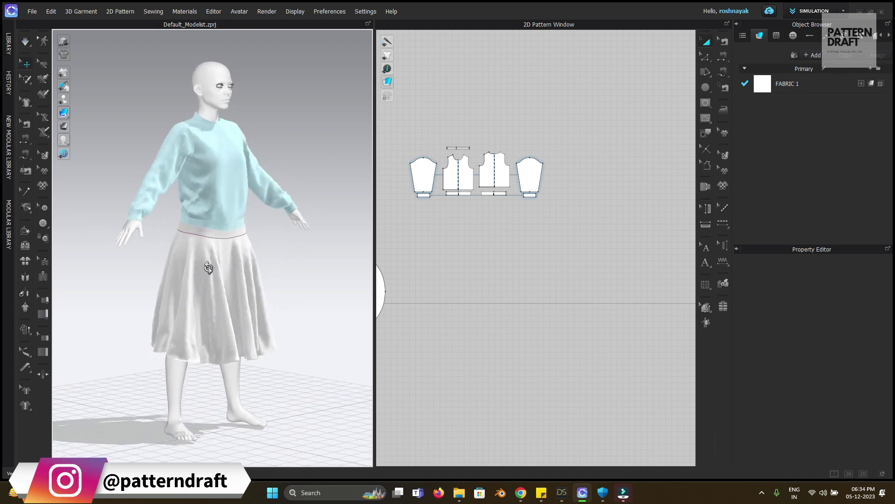
middle_click_drag(451, 198, 652, 203)
left_click_drag(599, 390, 486, 214)
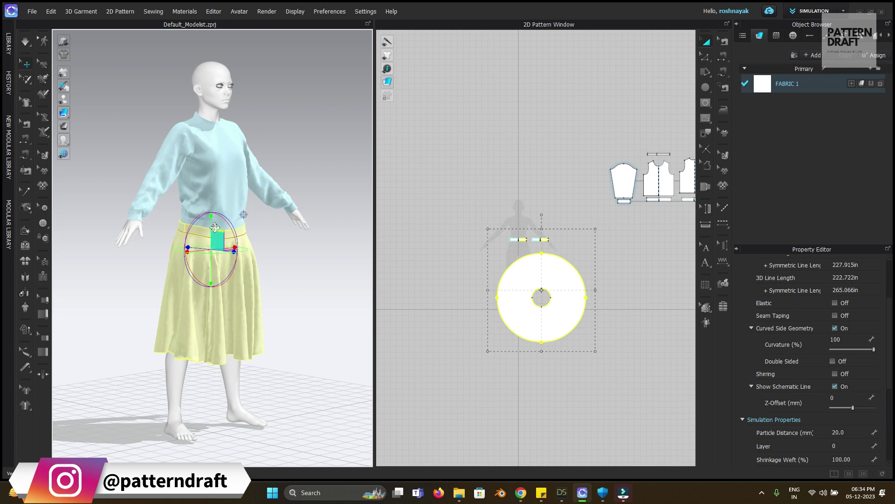
left_click_drag(211, 221, 212, 199)
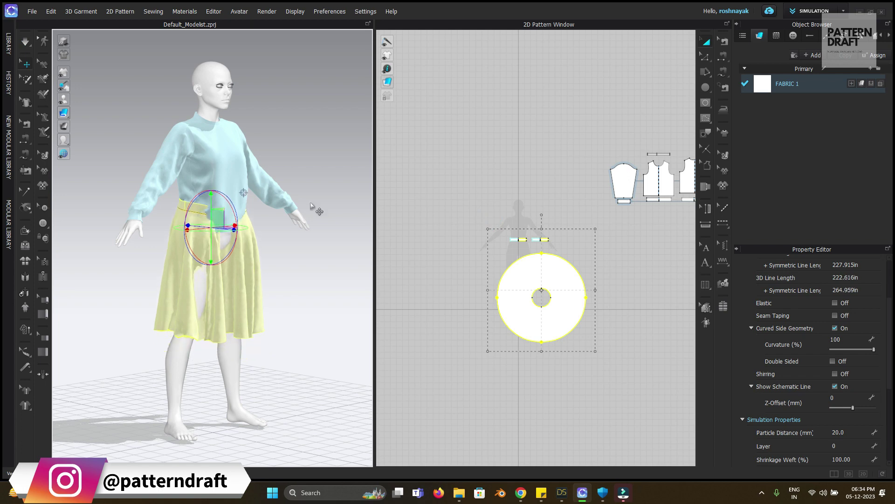
Pull the waistband front up to the waist and stop the simulation.
key("q")
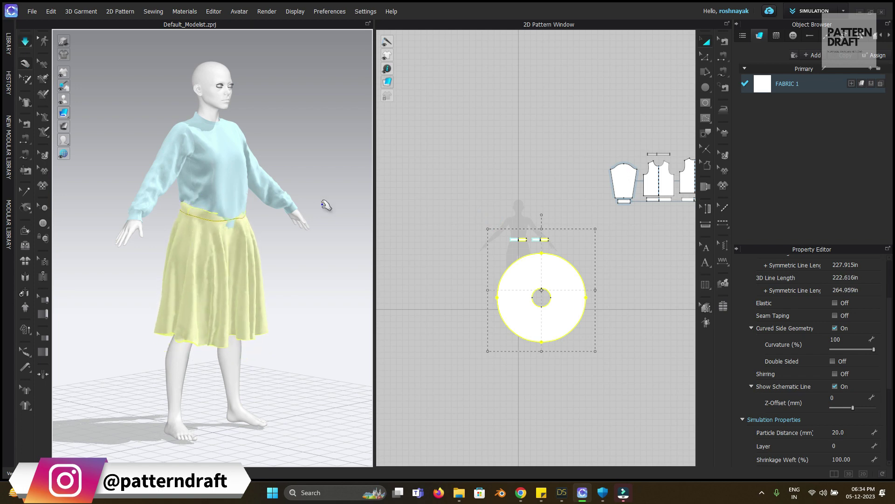
key("w")
left_click_drag(231, 215, 188, 206)
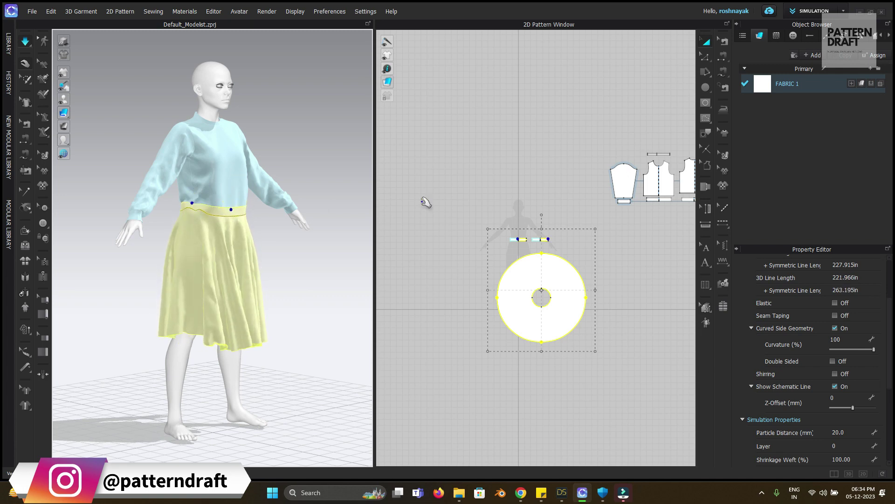
key("space")
Return to the front view and select the sweatshirt pattern pieces.
left_click(624, 182)
middle_click_drag(624, 182, 518, 235)
left_click(483, 180)
mouse_move(661, 270)
left_mouse_down()
mouse_move(649, 165)
mouse_move(500, 286)
mouse_move(486, 279)
left_mouse_up()
key("2")
left_click(655, 159)
key("Escape")
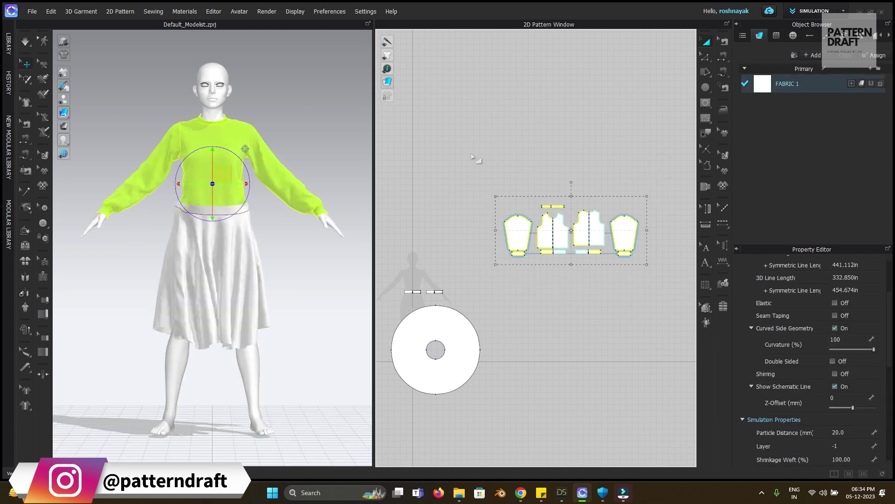
Orbit around the avatar to inspect the top, skirt and waistband from several angles.
left_click(472, 155)
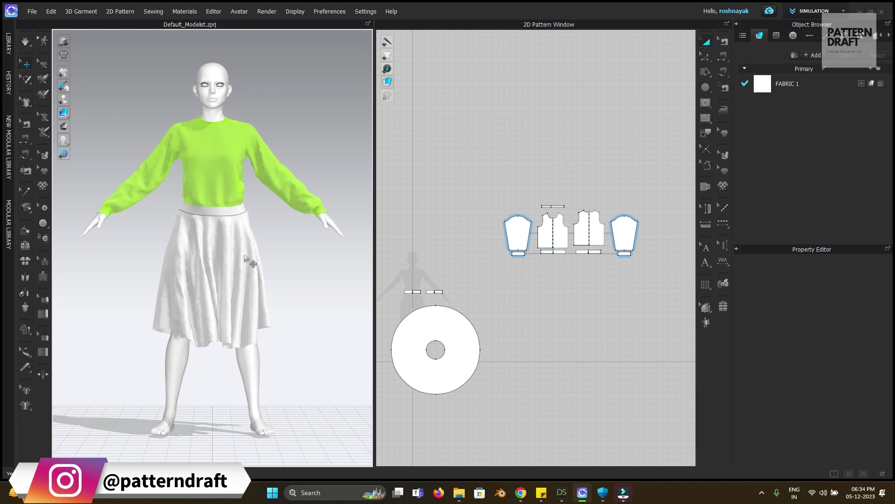
right_click_drag(271, 231, 212, 237)
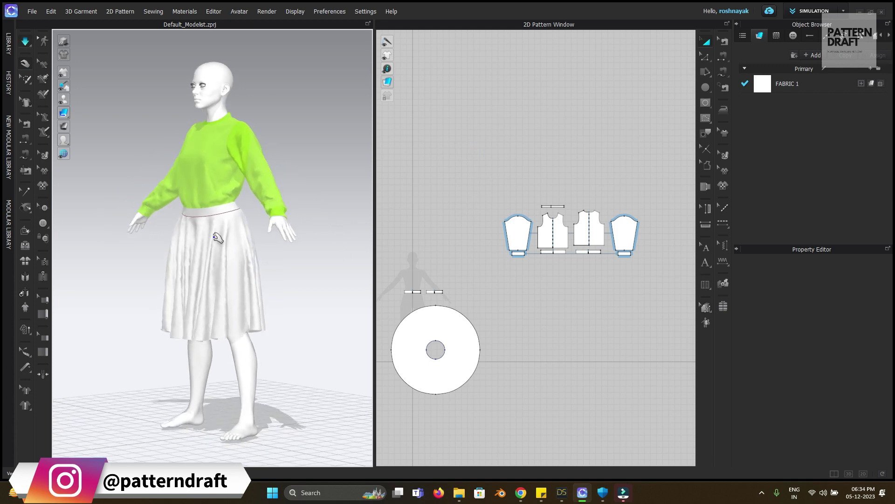
key("2")
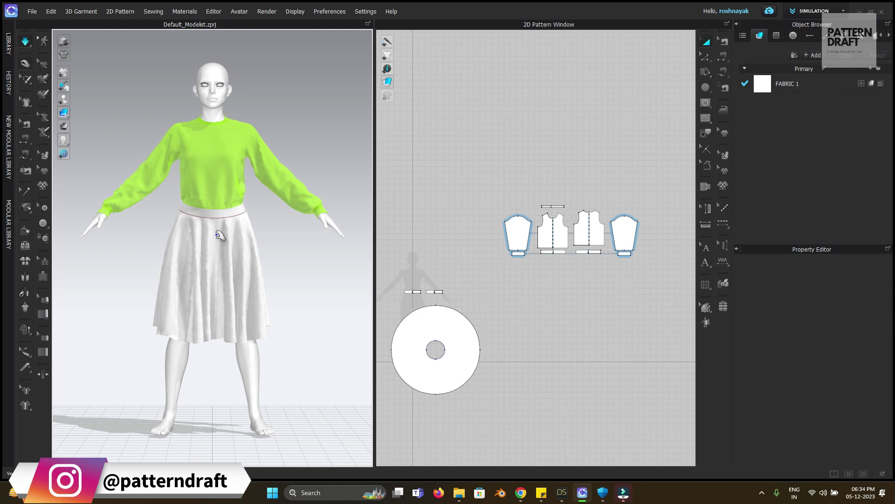
mouse_move(209, 226)
right_mouse_down()
mouse_move(292, 225)
mouse_move(79, 222)
mouse_move(185, 243)
mouse_move(210, 231)
right_mouse_up()
right_click_drag(165, 208, 230, 272)
right_click_drag(304, 261, 258, 268)
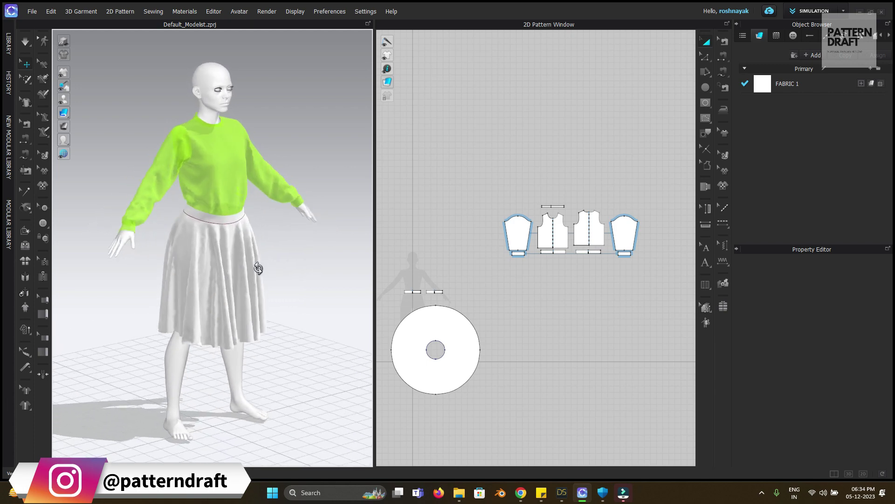
scroll(298, 263, "up", 5)
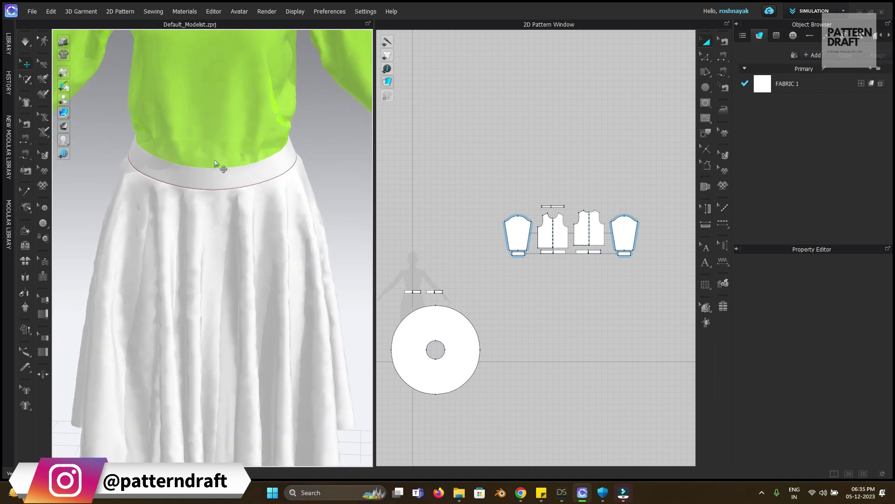
right_click_drag(157, 206, 309, 242)
scroll(233, 217, "down", 5)
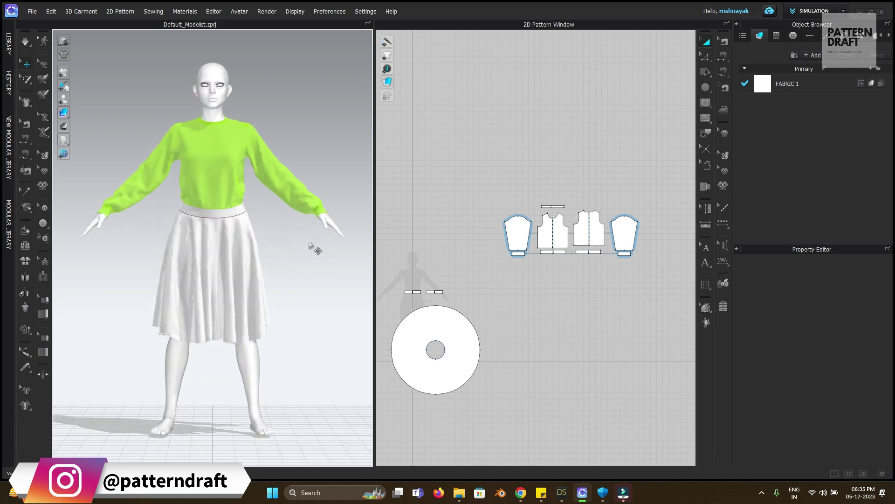
Select both waistband pieces and scroll their properties in the Property Editor.
middle_click_drag(454, 316, 499, 288)
left_click_drag(499, 268, 435, 242)
scroll(863, 444, "down", 2)
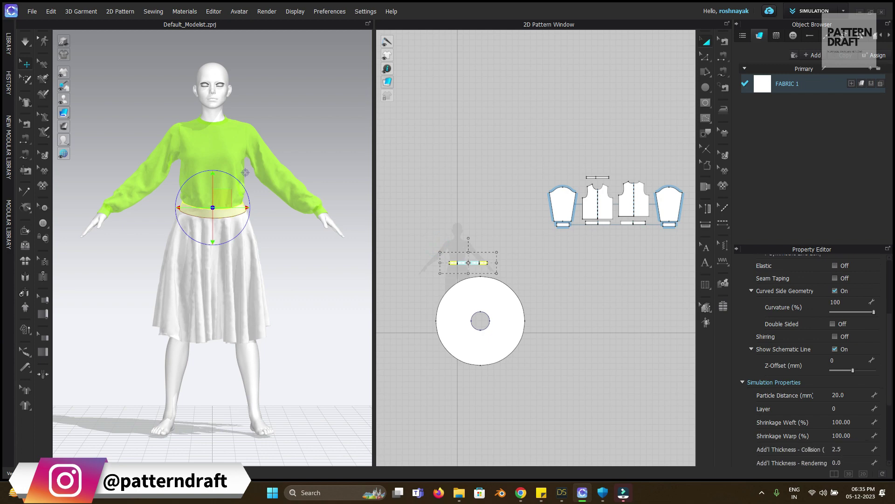
Set the waistband's Shrinkage Weft to 80% and Shrinkage Warp to 100%.
left_click(842, 435)
type("80")
key("Return")
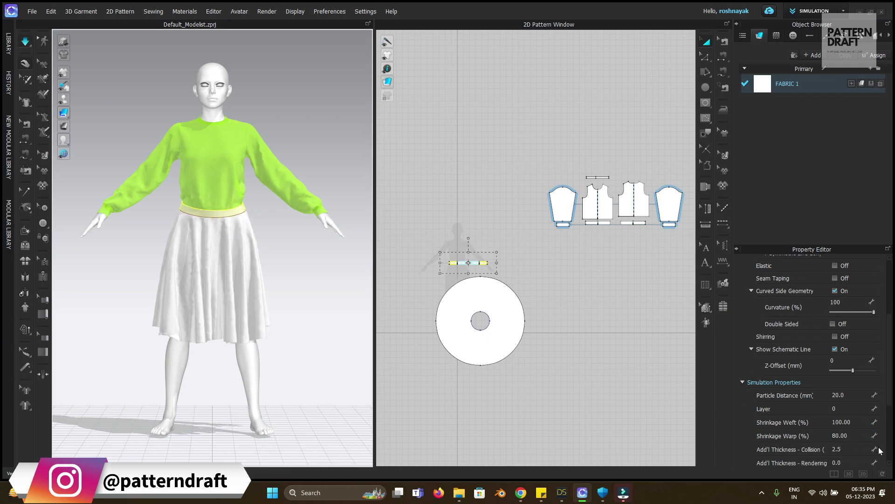
key("space")
left_click(844, 436)
type("100")
left_click(858, 424)
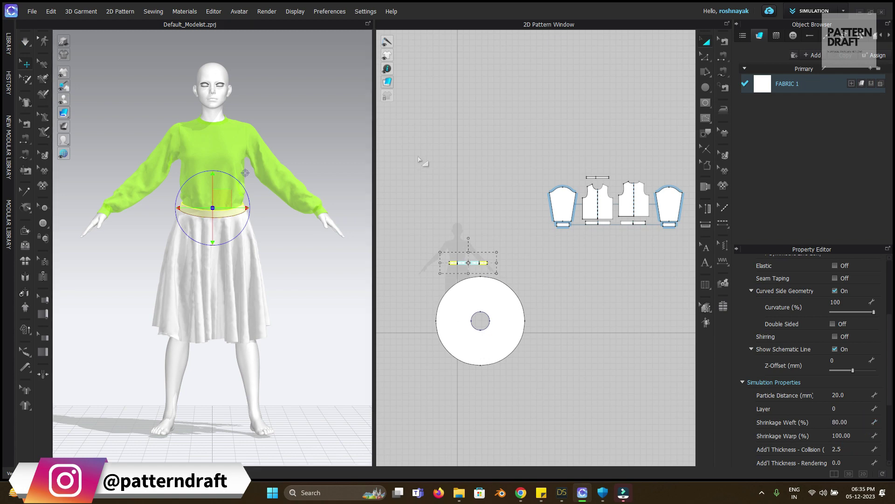
left_click(506, 137)
key("q")
Select every pattern piece and set their Layer to 0.
mouse_move(245, 266)
right_mouse_down()
mouse_move(319, 252)
mouse_move(327, 262)
mouse_move(250, 275)
right_mouse_up()
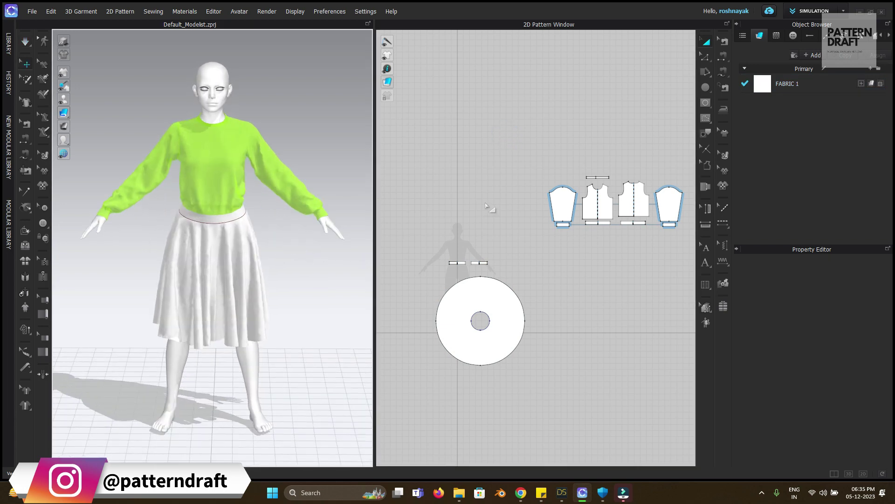
scroll(473, 176, "down", 5)
left_click_drag(414, 153, 611, 271)
left_click(851, 405)
type("0")
key("Return")
Make a Symmetric Pattern copy of the skirt circle below it and remove linked editing.
key("2")
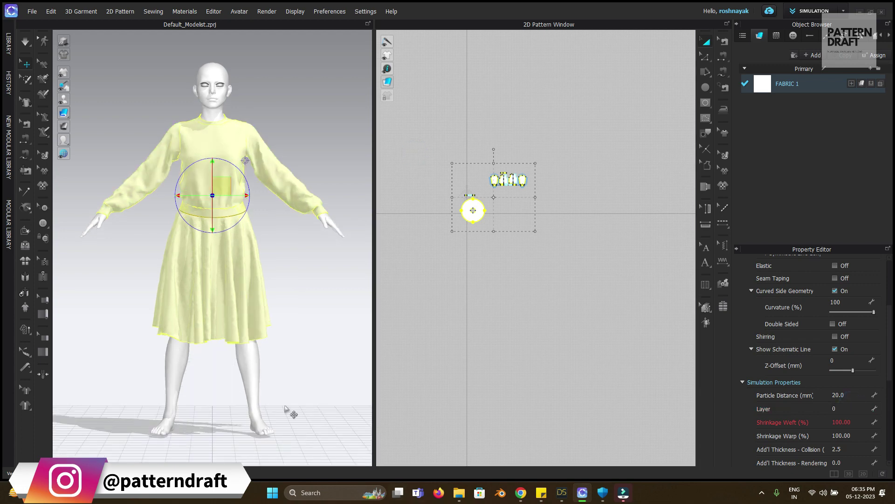
left_click(285, 409)
right_click_drag(310, 351, 318, 311)
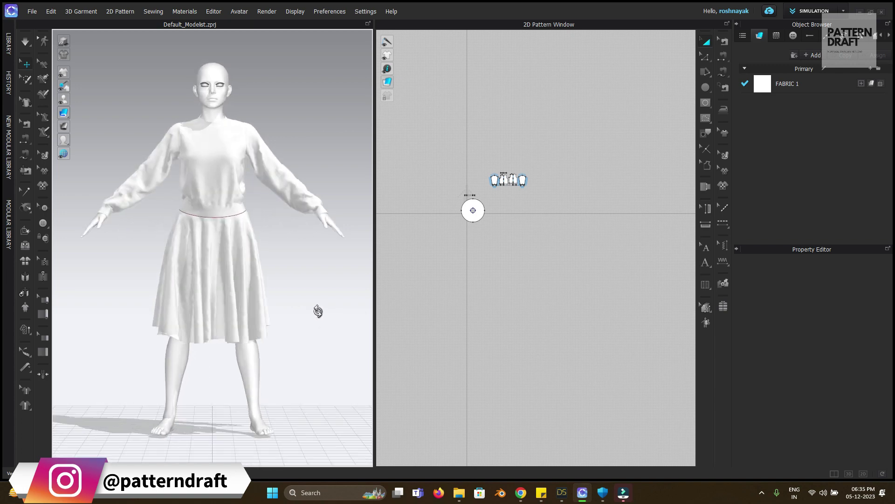
left_click(466, 211)
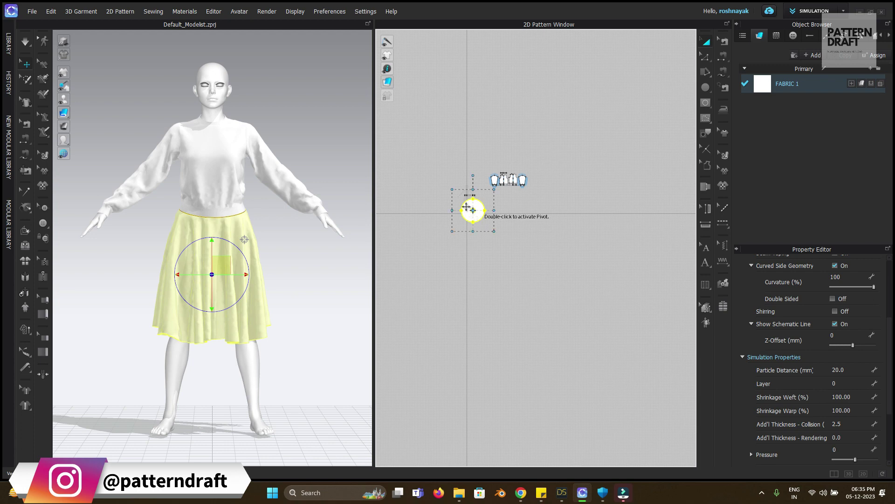
right_click(479, 217)
left_click(505, 214)
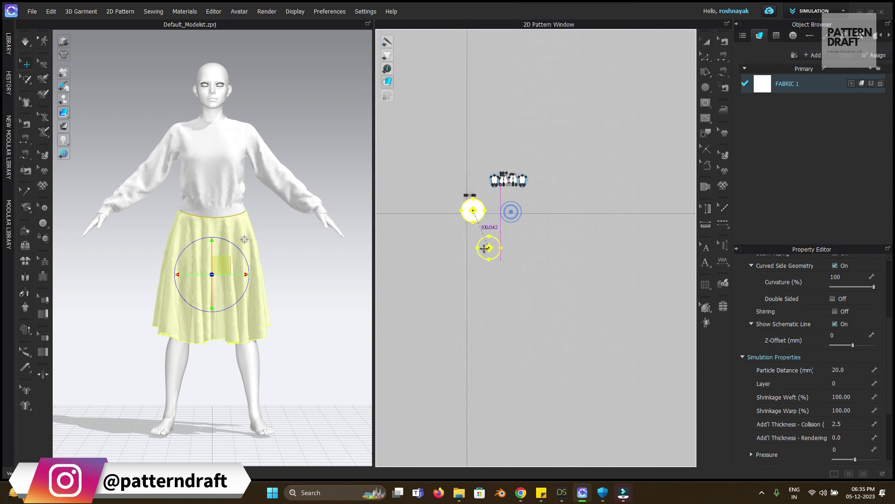
left_click(472, 245)
right_click(474, 246)
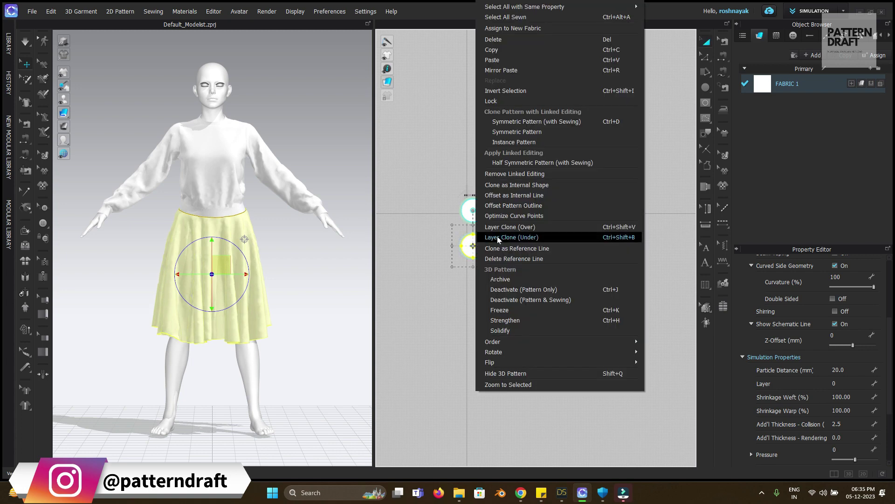
left_click(518, 177)
left_click(538, 232)
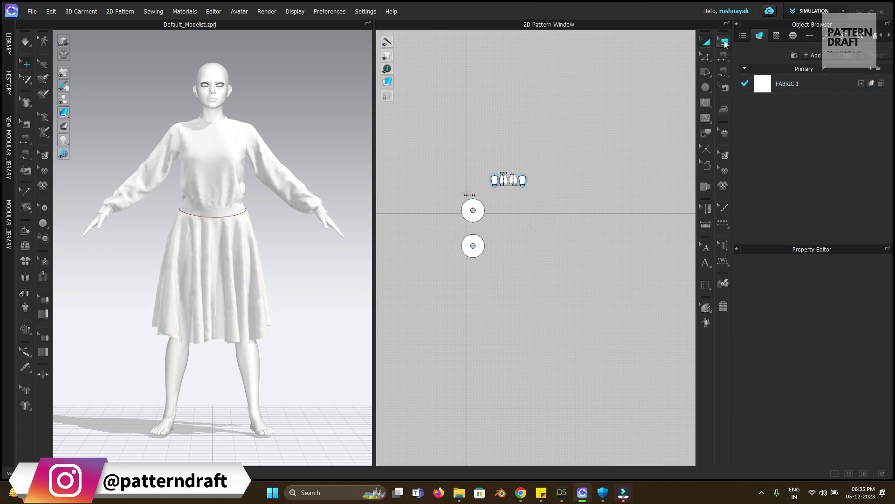
Segment-sew the first circle's inner edge to the second circle's inner edge.
left_click(724, 42)
left_click(480, 220)
left_click(481, 260)
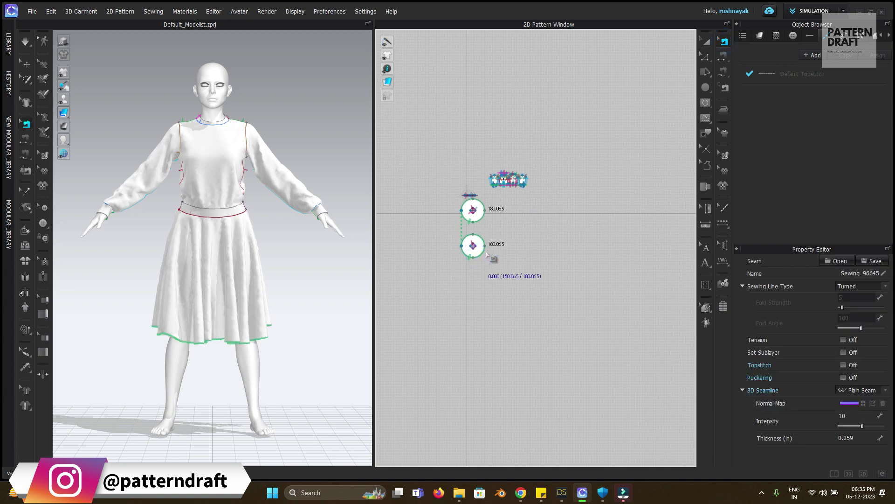
scroll(536, 252, "up", 5)
middle_click_drag(476, 236, 585, 272)
scroll(567, 320, "up", 5)
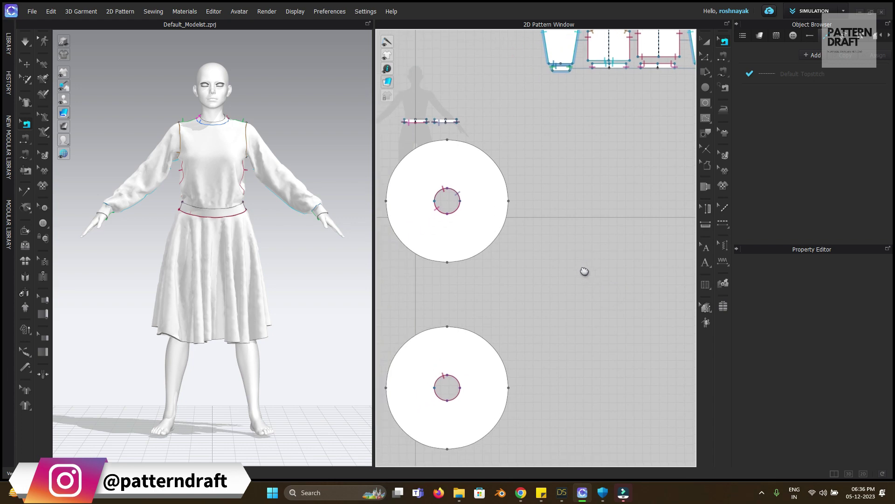
Freeze the two waistband pieces with Ctrl+K and start the simulation.
left_click(706, 43)
left_click_drag(395, 108, 468, 131)
key("ctrl+k")
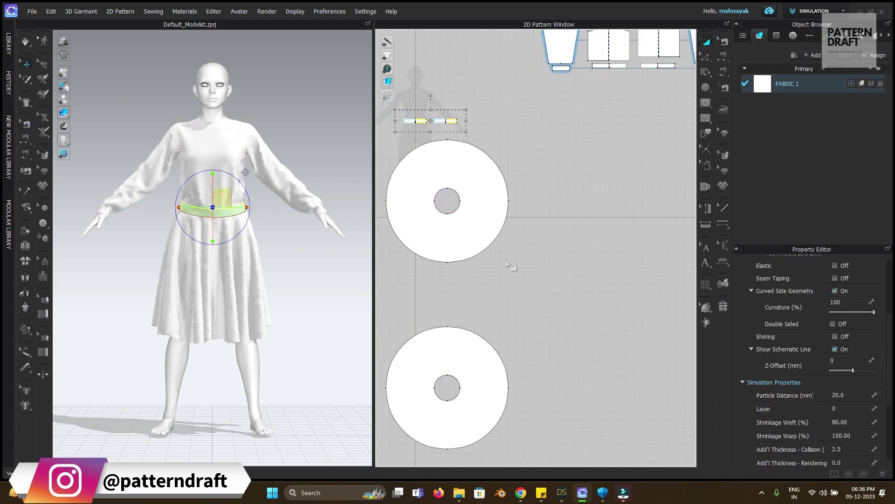
left_click(507, 263)
key("space")
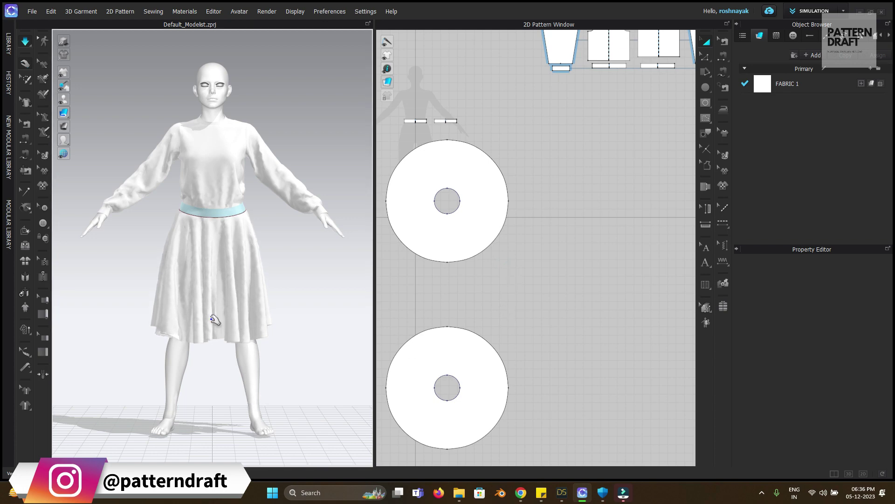
Add a new fabric, FABRIC 2, and apply it to the lower skirt circle.
right_click_drag(215, 320, 290, 310)
left_click_drag(247, 316, 270, 316)
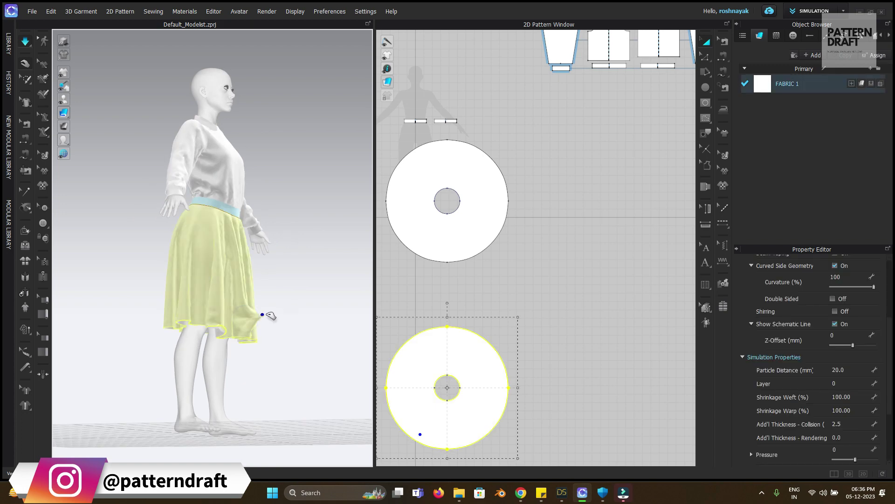
left_click(556, 335)
left_click(473, 356)
left_click(816, 52)
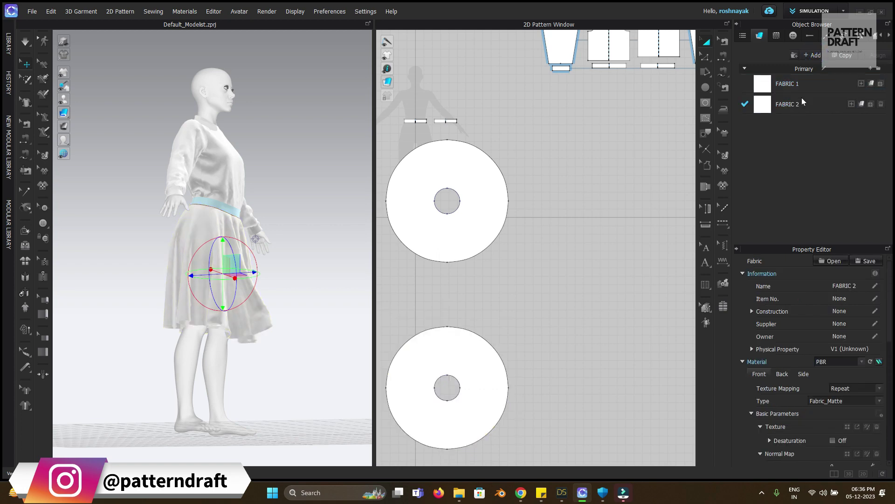
left_click_drag(768, 107, 423, 364)
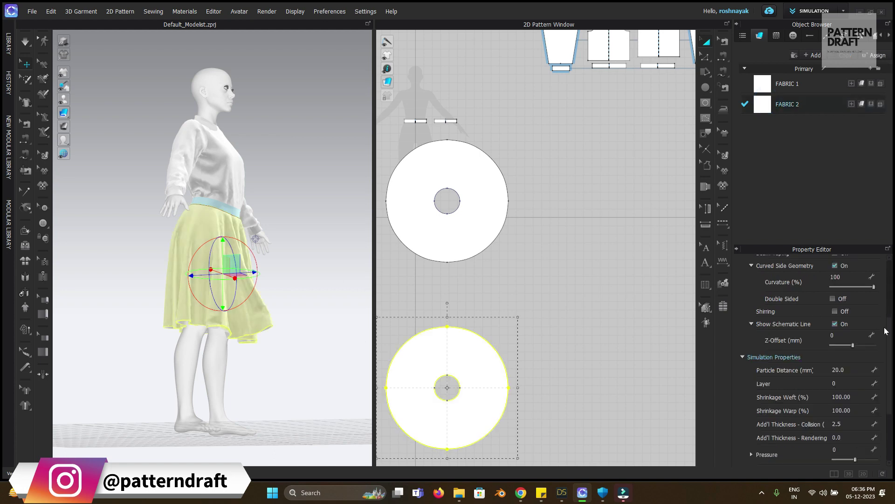
Rename FABRIC 2 to '2' and select it with its pattern piece.
scroll(774, 458, "down", 2)
double_click(766, 104)
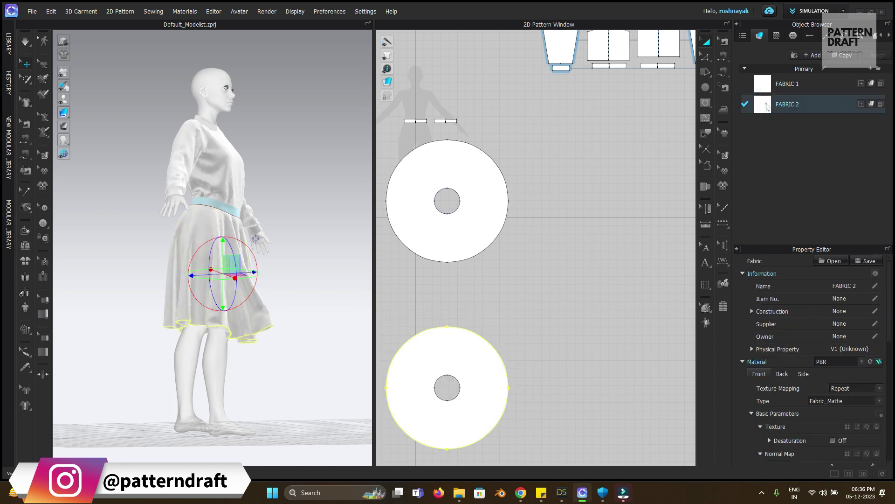
type("2")
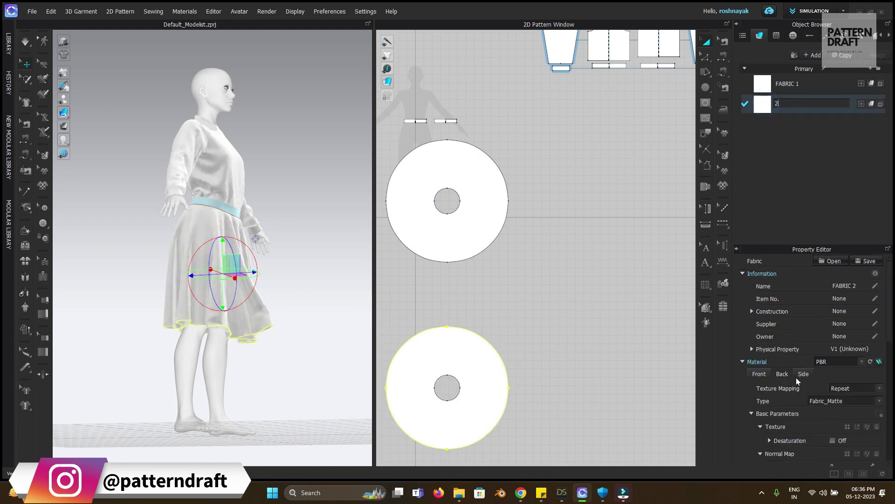
left_click(327, 333)
key("2")
left_click(765, 102)
left_click(765, 105)
scroll(809, 410, "down", 10)
scroll(812, 426, "down", 3)
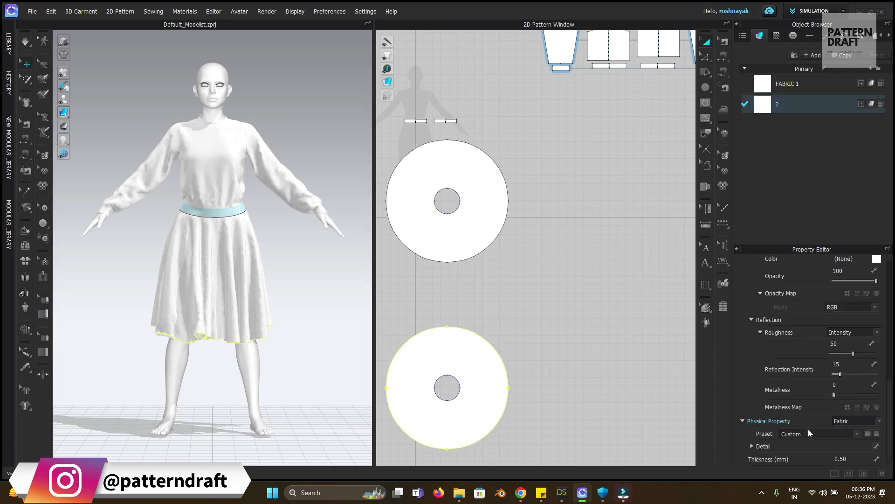
Apply a V2 Cut & Sew Crochet physical-property preset to fabric 2.
left_click(812, 433)
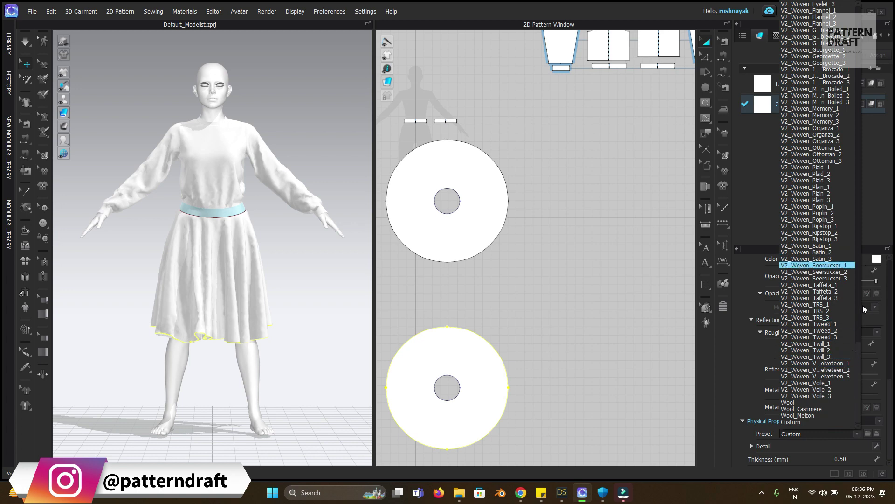
left_click_drag(858, 360, 852, 177)
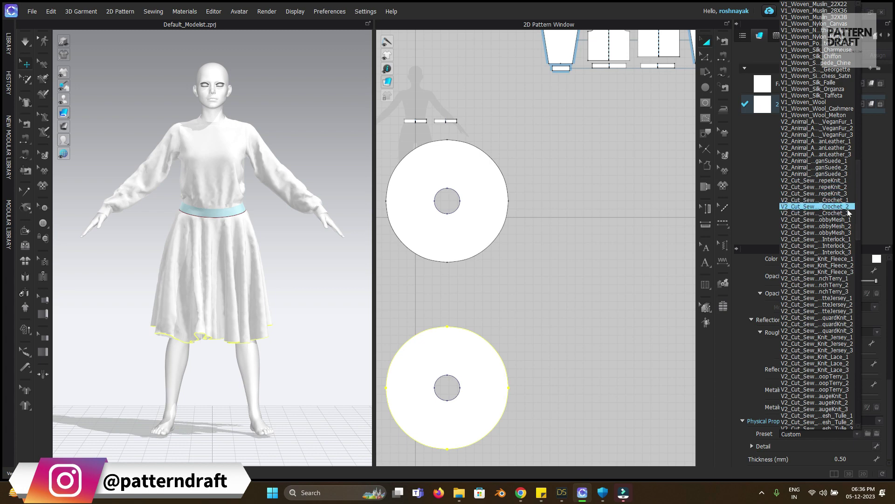
left_click(832, 227)
left_click(620, 302)
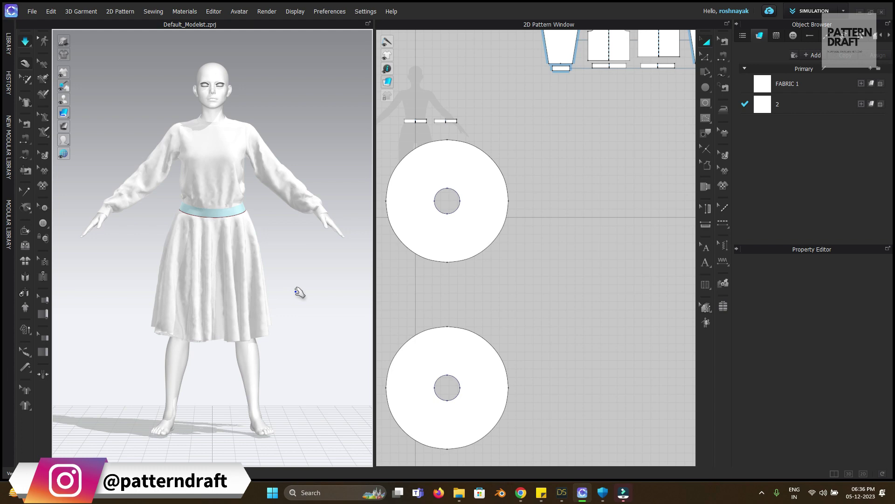
Select the pieces using fabric 2 and bring the lower skirt circle into view.
right_click_drag(243, 339, 206, 323)
scroll(230, 335, "up", 5)
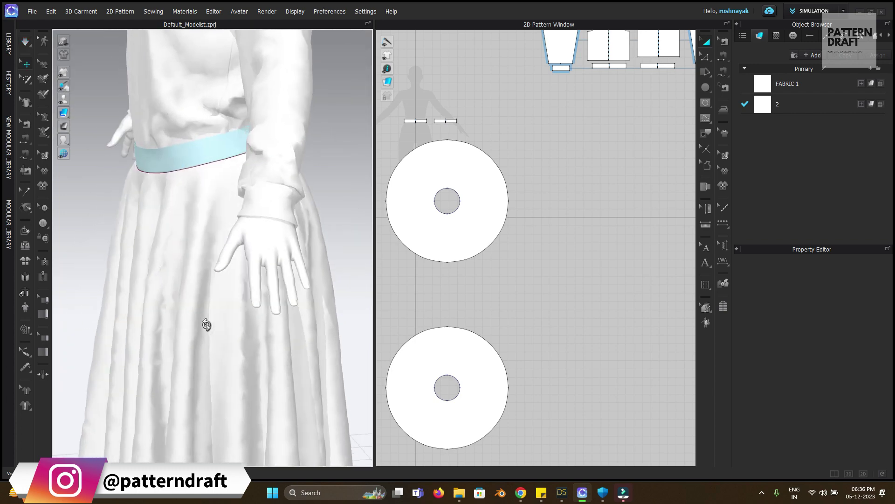
left_click(790, 100)
left_click(462, 374)
middle_click_drag(522, 345, 587, 270)
left_click_drag(582, 383, 612, 406)
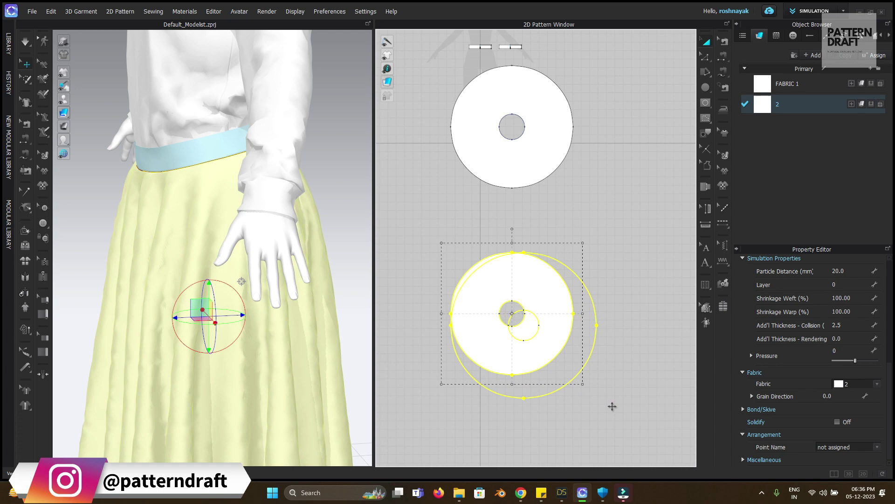
left_click(612, 251)
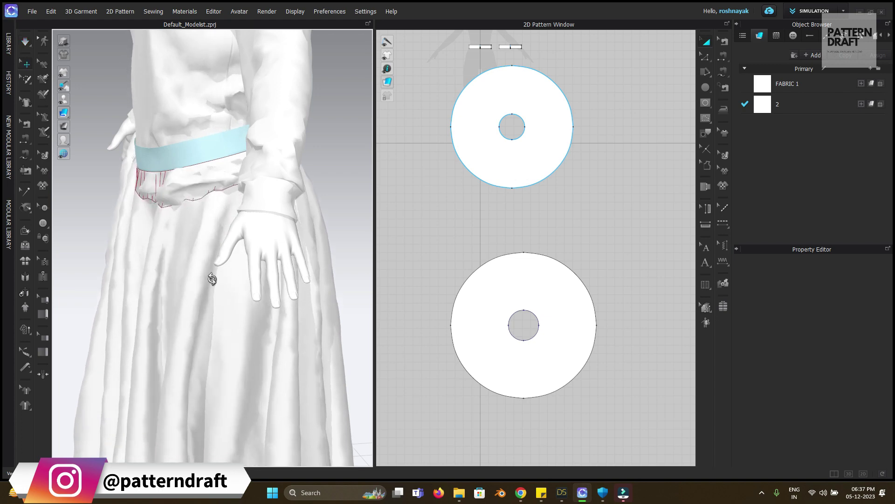
Stop the simulation and set the top's pattern pieces to layer -1.
right_click_drag(213, 280, 284, 272)
key("space")
left_click(534, 146)
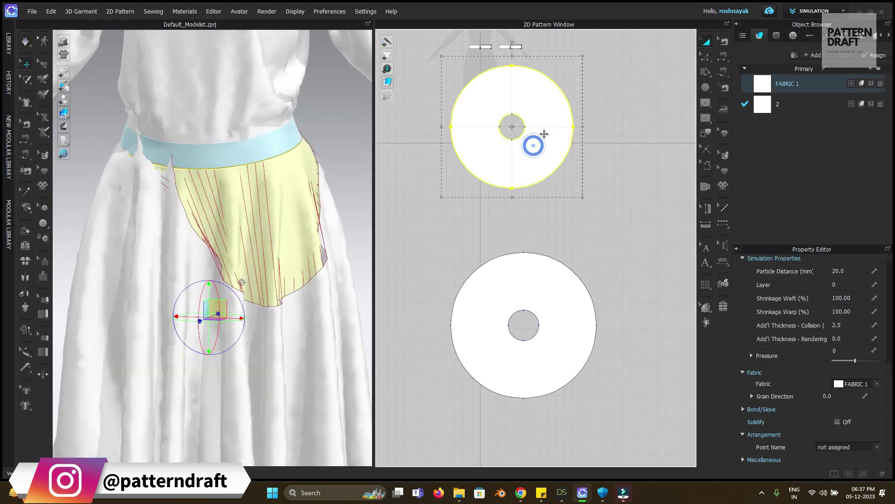
right_click_drag(534, 146, 552, 291)
left_click_drag(461, 182, 553, 216, "shift")
middle_click_drag(554, 217, 456, 278)
scroll(457, 276, "down", 4)
left_click_drag(458, 187, 592, 265)
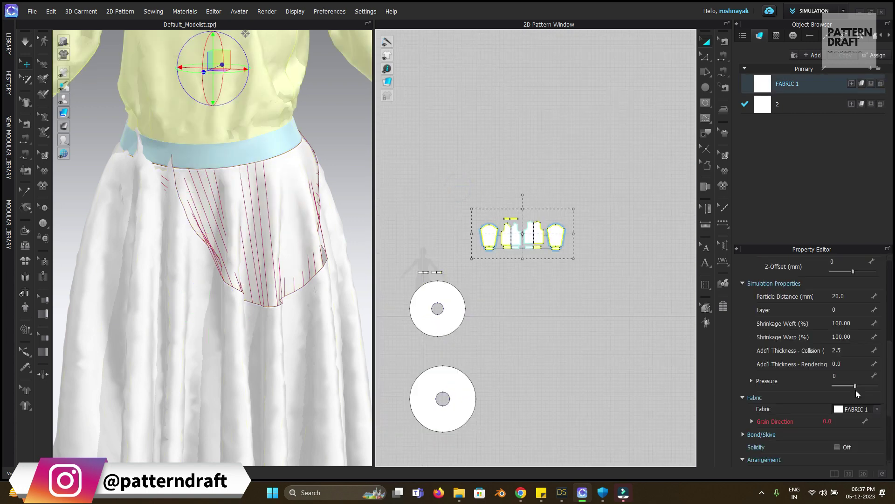
left_click(853, 306)
type("-")
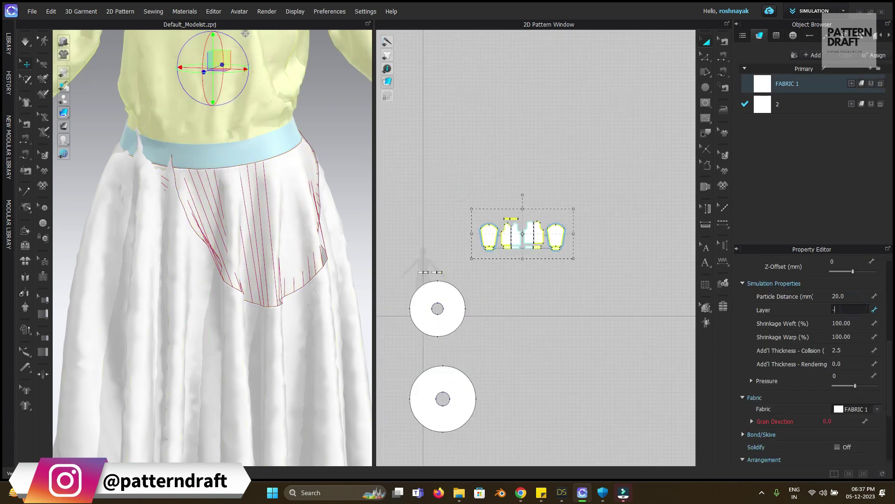
type("-1")
key("Return")
left_click(566, 322)
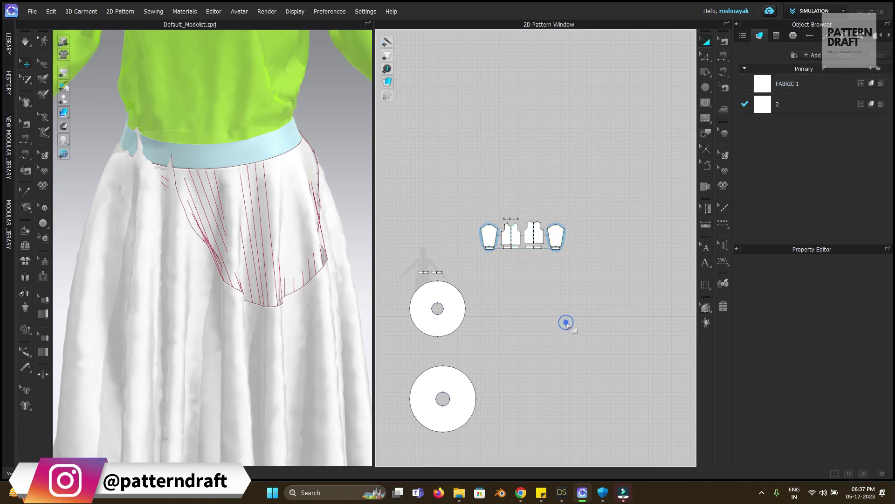
Set the upper skirt circle to layer 1.
right_click_drag(499, 289, 561, 276)
left_click_drag(449, 250, 543, 334)
left_click(852, 306)
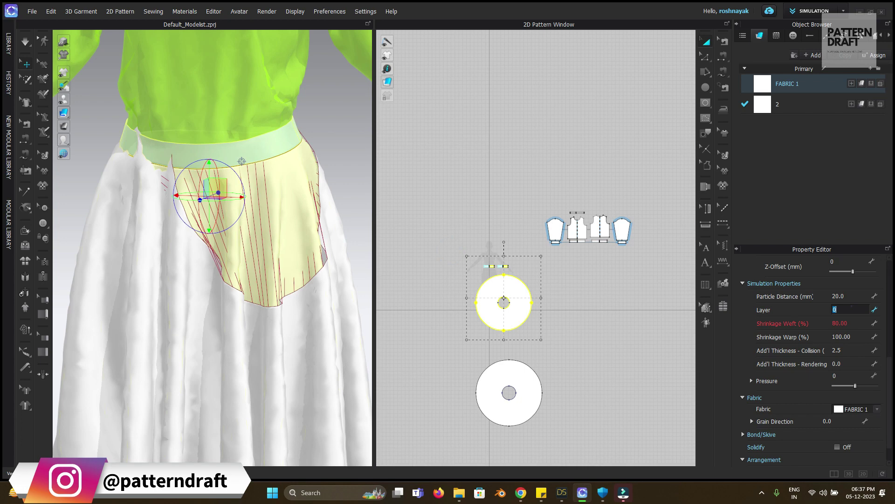
type("1")
left_click(686, 357)
left_click(530, 394)
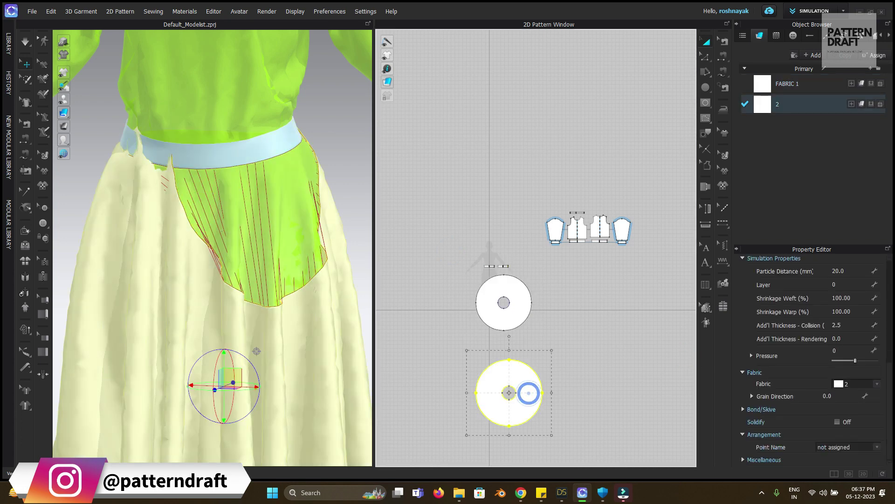
left_click(595, 360)
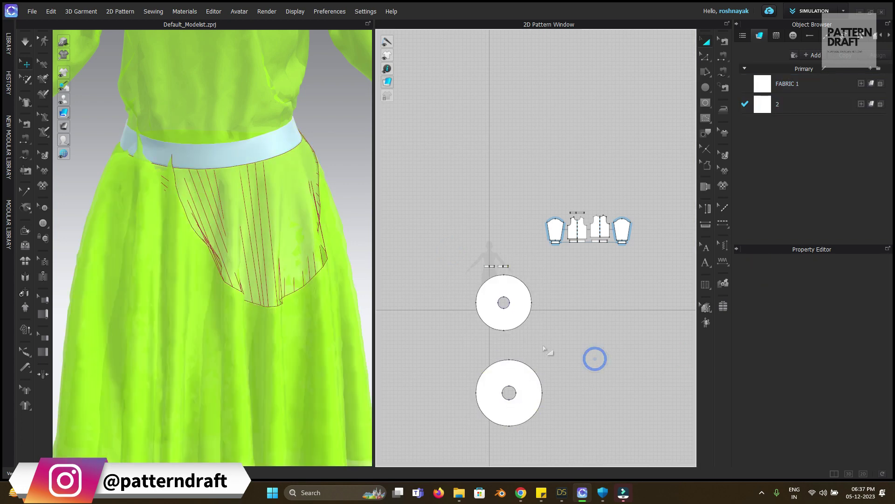
Simulate the skirt and tug its hem outward from back, side and front views.
key("space")
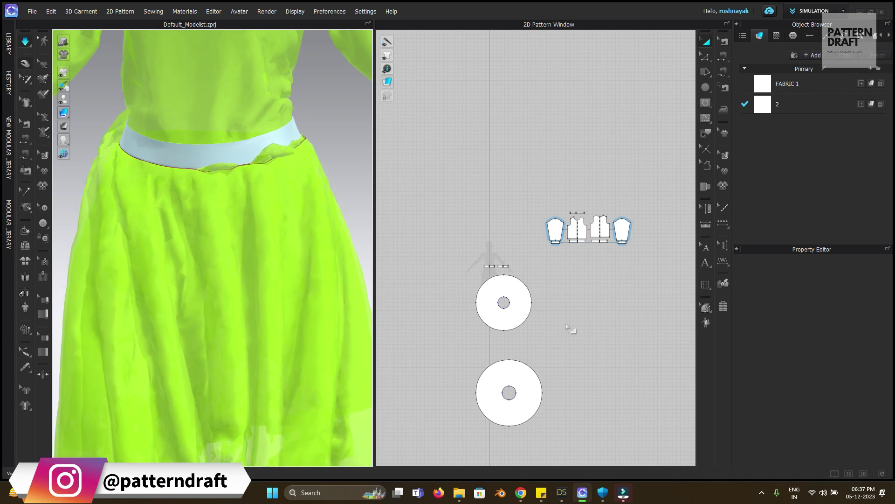
key("2")
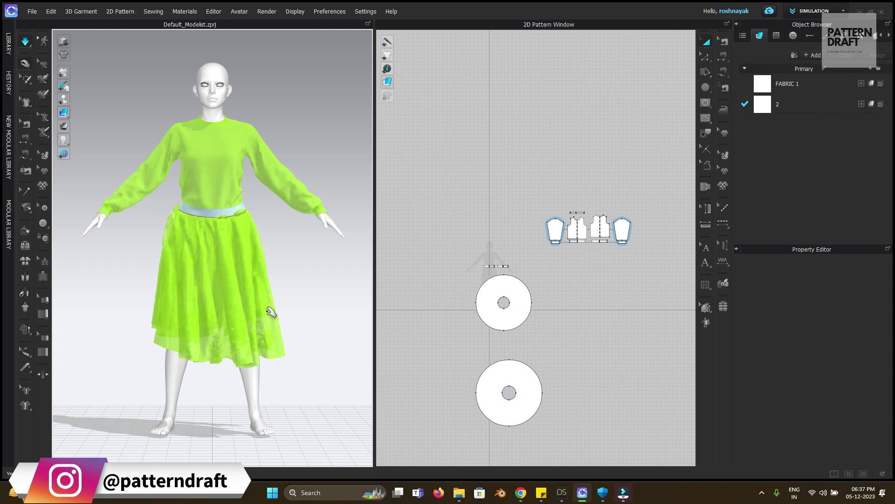
right_click_drag(272, 332, 265, 291)
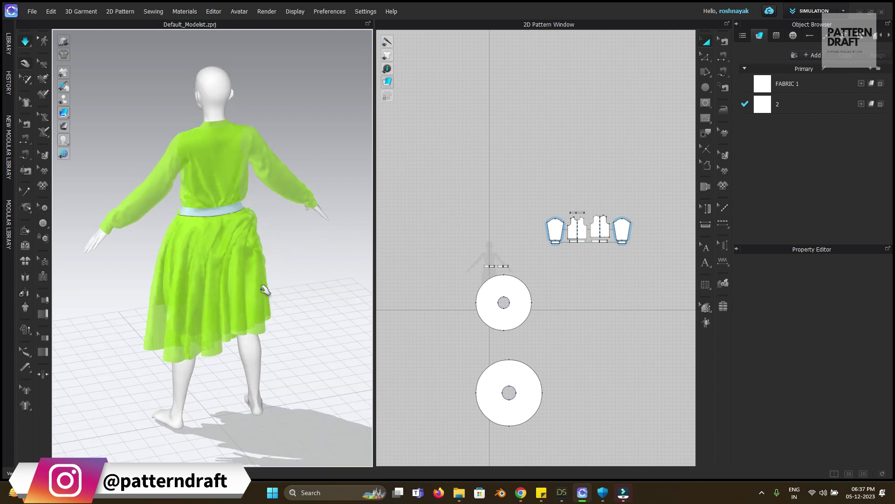
left_click_drag(256, 280, 315, 338)
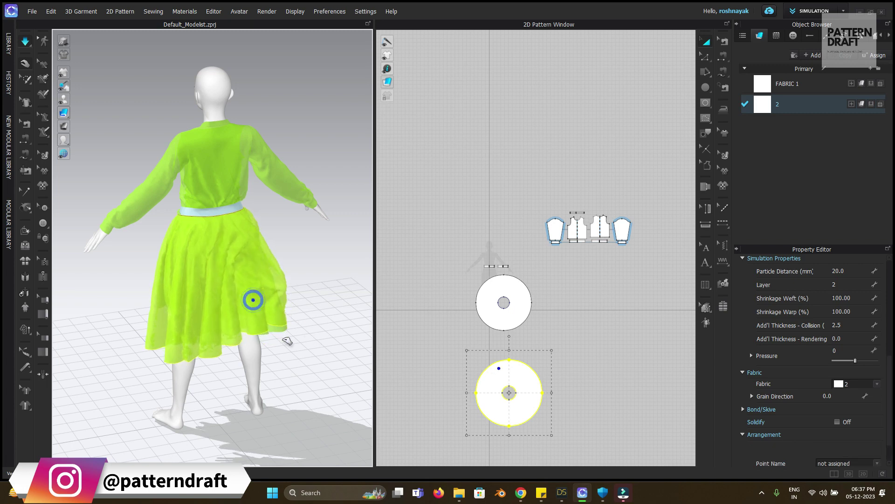
left_click_drag(296, 354, 301, 358)
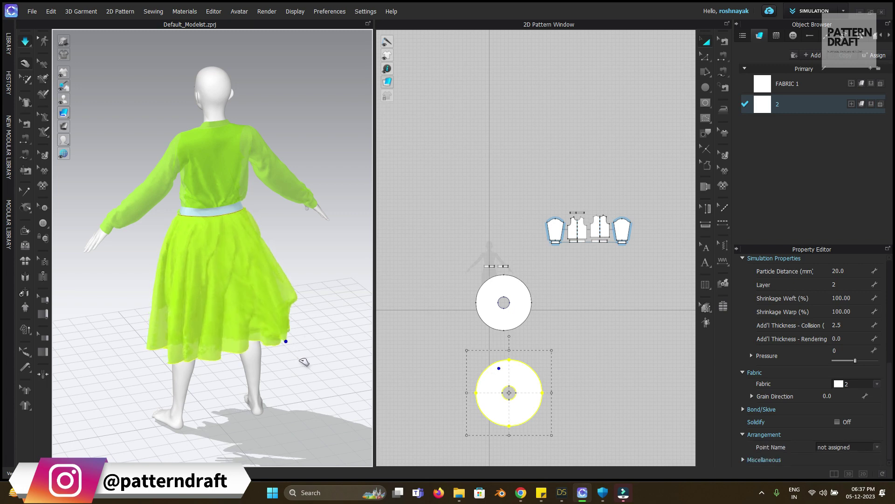
right_click_drag(297, 360, 270, 354)
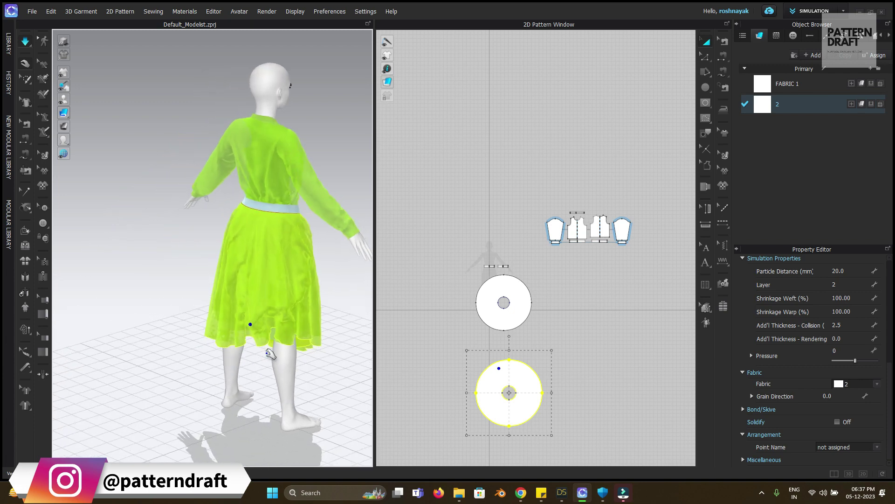
left_click_drag(258, 349, 250, 358)
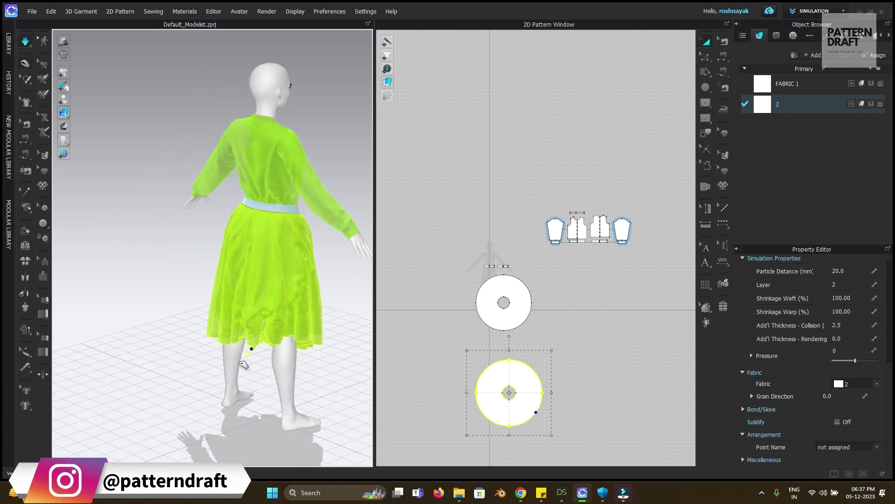
right_click_drag(237, 354, 193, 350)
left_click_drag(171, 341, 132, 343)
right_click_drag(189, 361, 187, 341)
left_click_drag(172, 338, 140, 343)
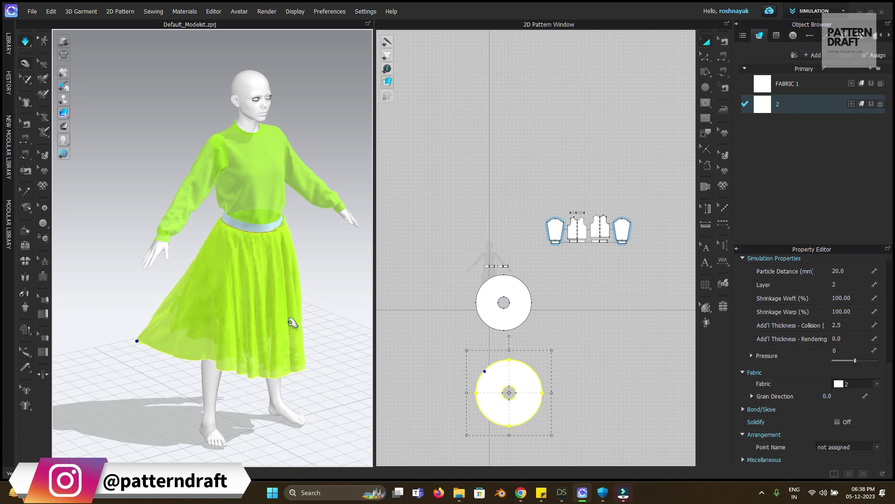
right_click_drag(322, 314, 276, 310)
key("space")
scroll(276, 273, "up", 4)
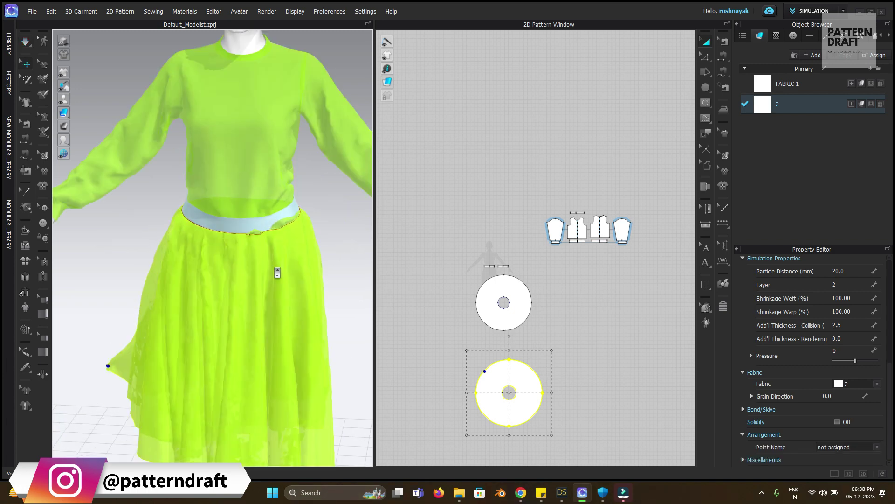
middle_click_drag(276, 274, 273, 305)
right_click_drag(300, 266, 303, 281)
left_click(296, 276)
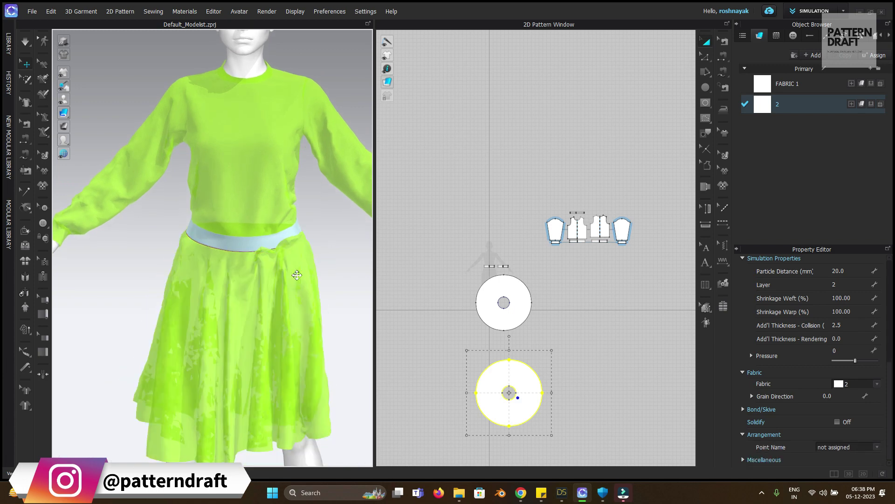
scroll(280, 273, "up", 5)
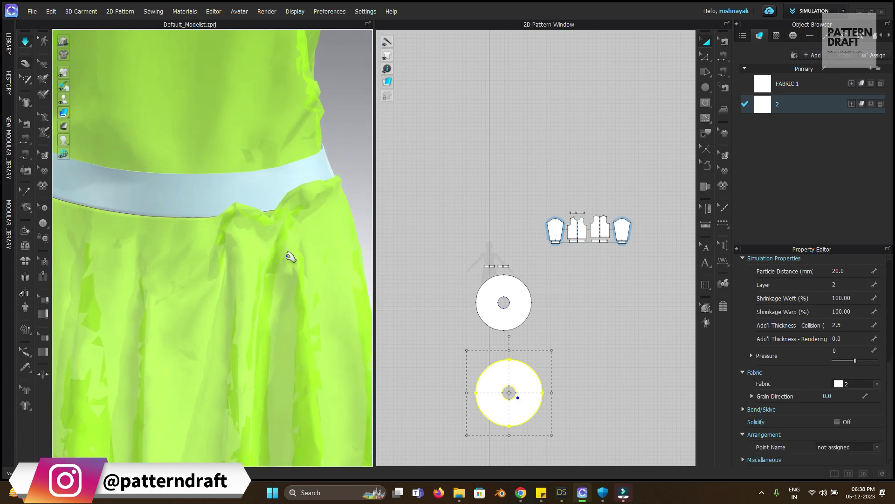
left_click(287, 256)
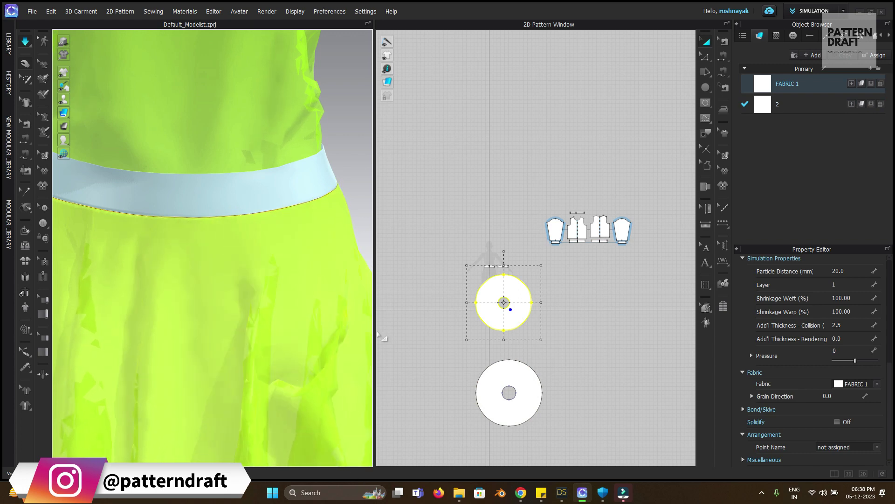
left_click(504, 371)
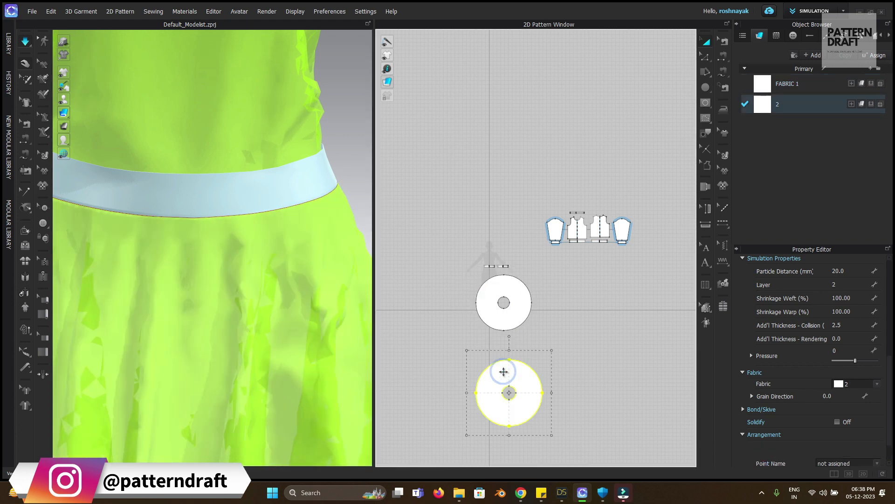
scroll(335, 370, "down", 5)
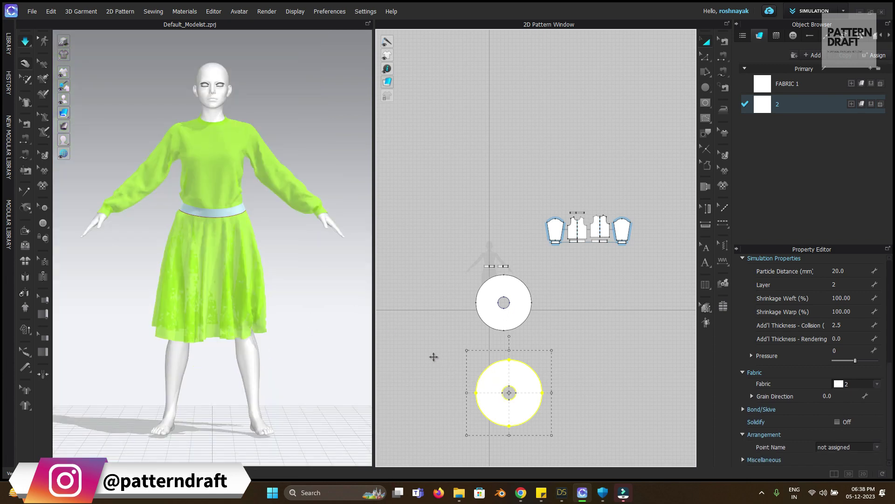
left_click(328, 308)
right_click_drag(243, 324, 366, 344)
right_click_drag(255, 216, 279, 207)
key("space")
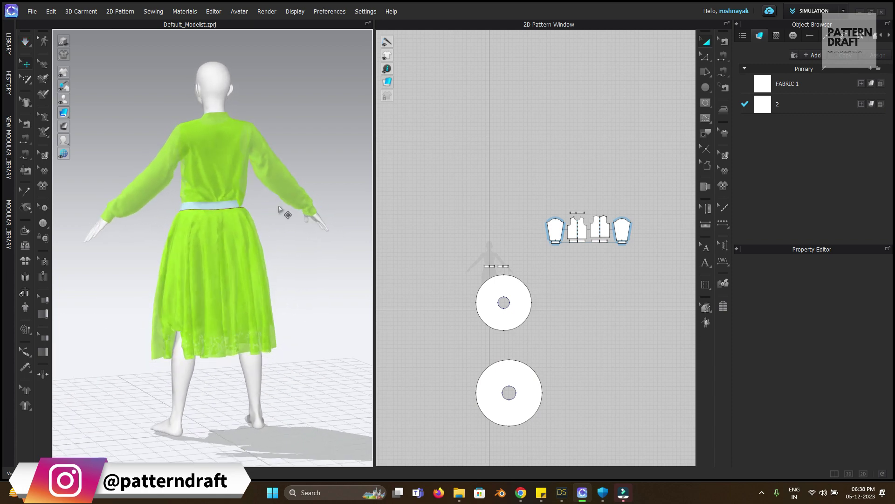
left_click_drag(429, 219, 624, 379)
left_click(590, 334)
left_click(523, 300)
left_click_drag(426, 218, 526, 289)
right_click_drag(340, 255, 387, 249)
left_click_drag(523, 180, 674, 278)
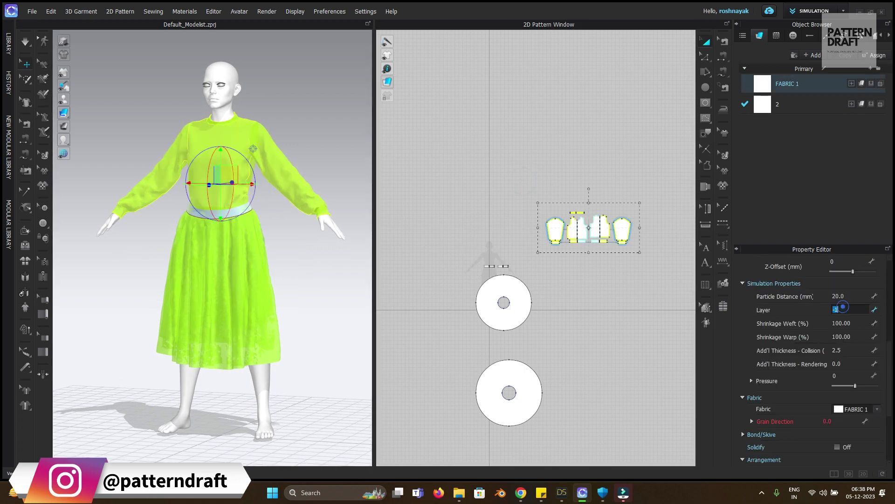
Set the lower skirt circle to layer 3.
left_click(623, 332)
left_click_drag(472, 249, 545, 348)
left_click(589, 384)
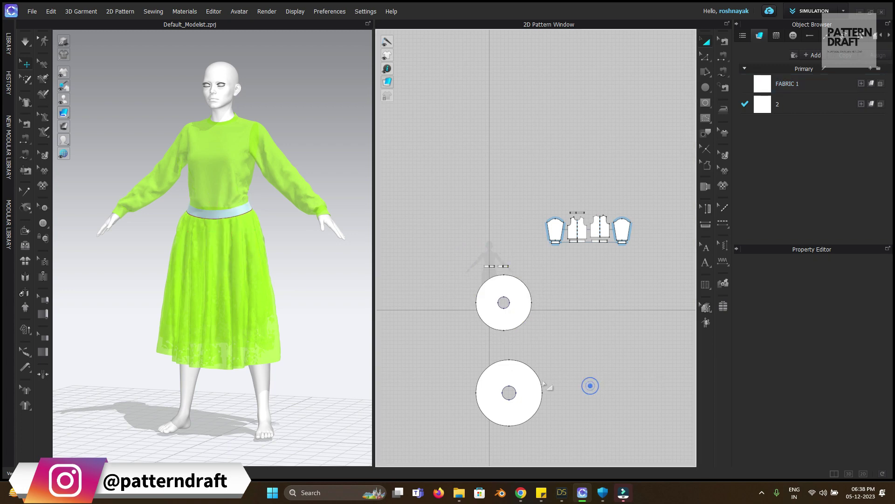
left_click(535, 377)
left_click(837, 284)
type("3")
key("Return")
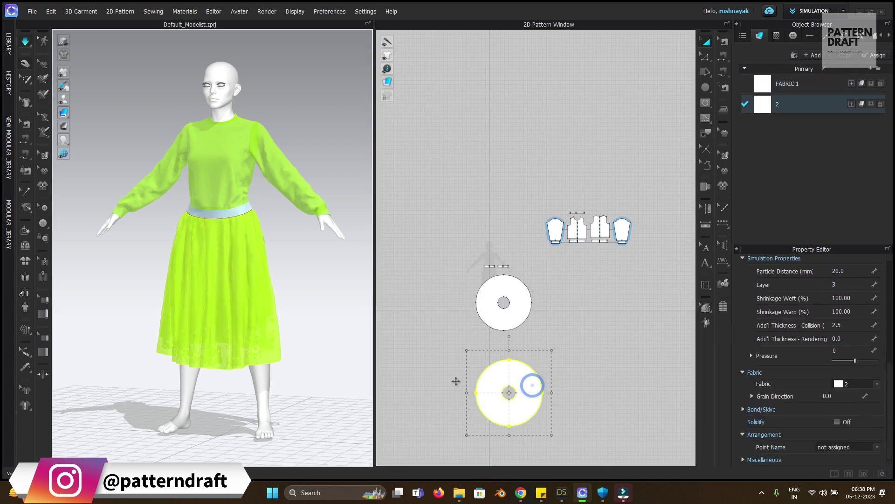
Simulate the skirt and pull its right hem outward into a flared drape.
right_click_drag(180, 241, 499, 260)
right_click_drag(130, 310, 275, 247)
key("space")
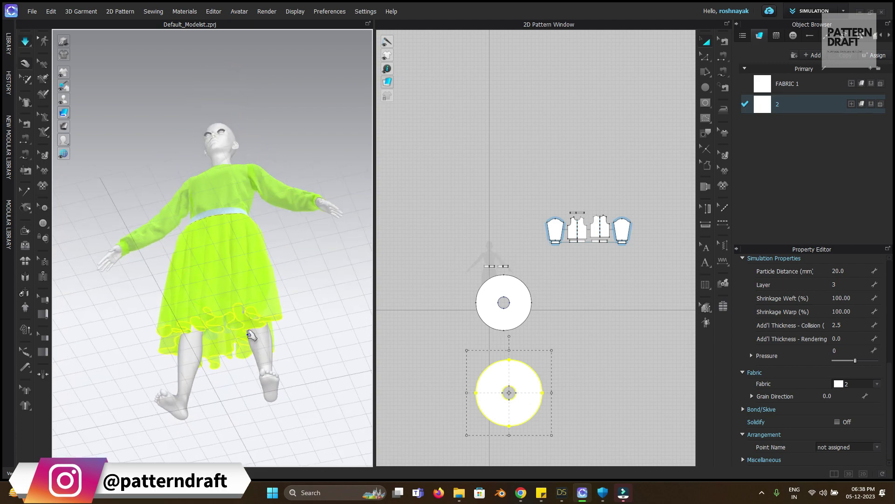
left_click_drag(251, 332, 346, 322)
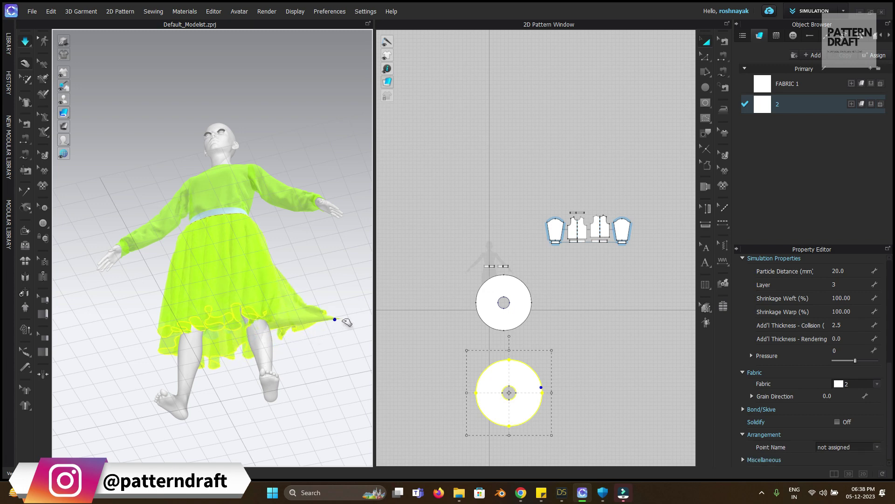
key("2")
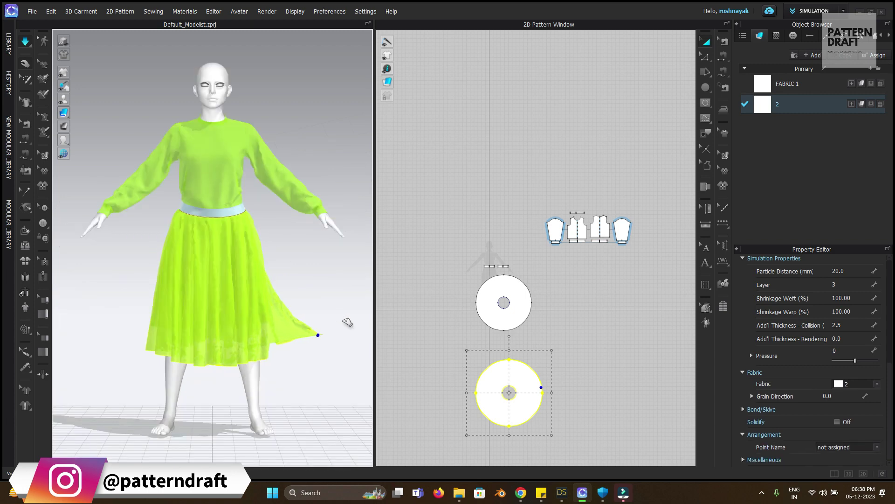
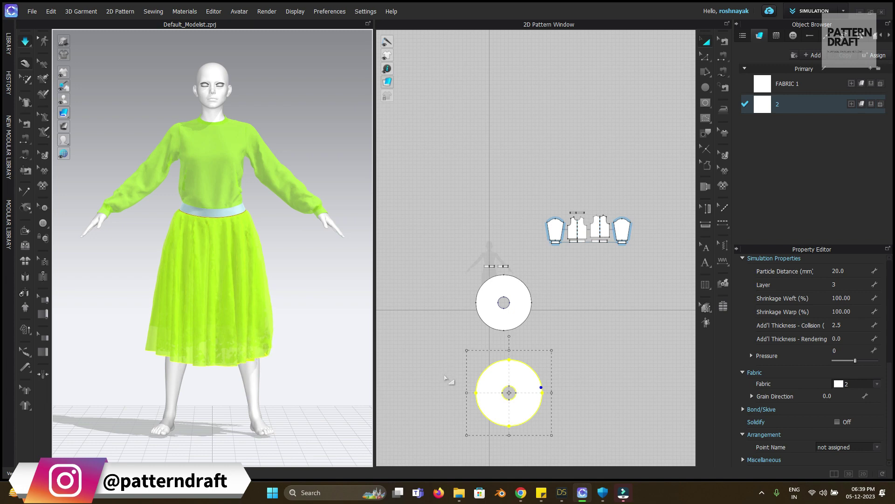
Strengthen the skirt pattern, give fabric 2 the V1_Woven_Silk_Organza preset, and simulate.
key("ctrl+h")
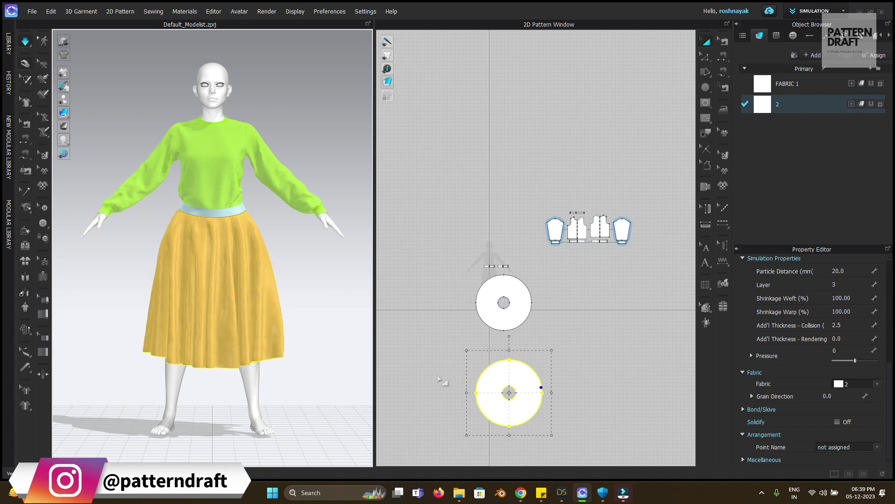
left_click(762, 104)
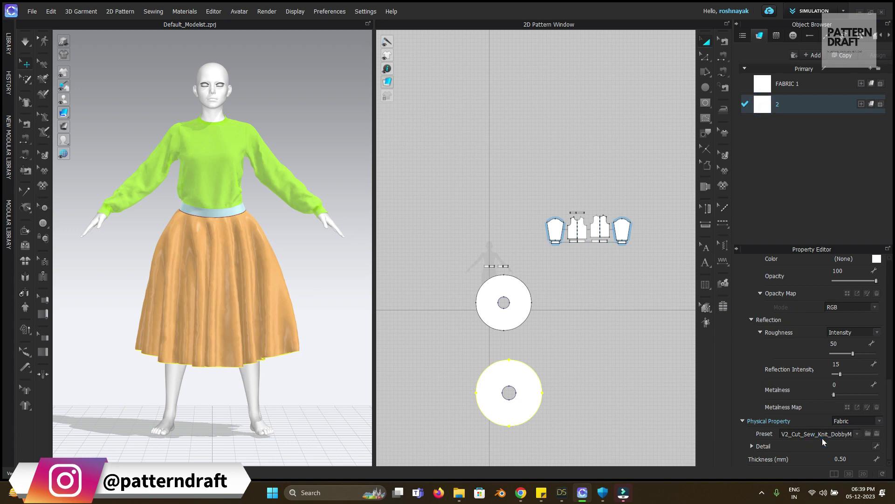
left_click(825, 434)
scroll(813, 332, "up", 8)
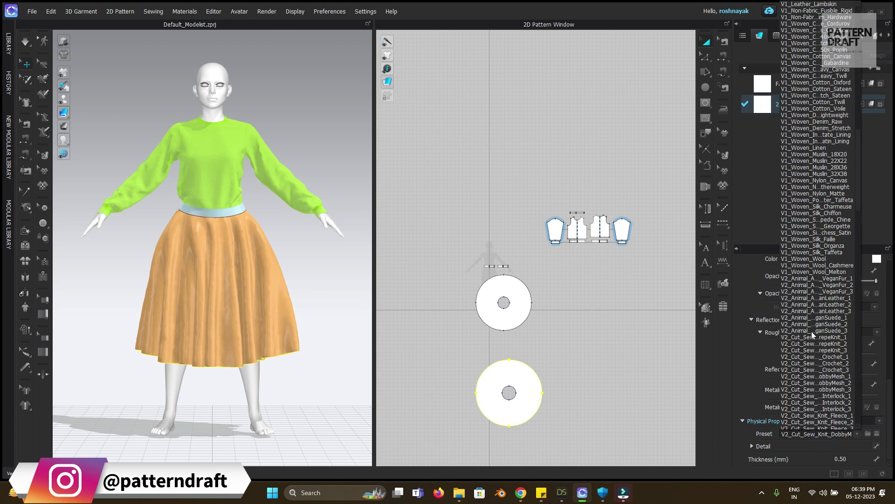
left_click(832, 246)
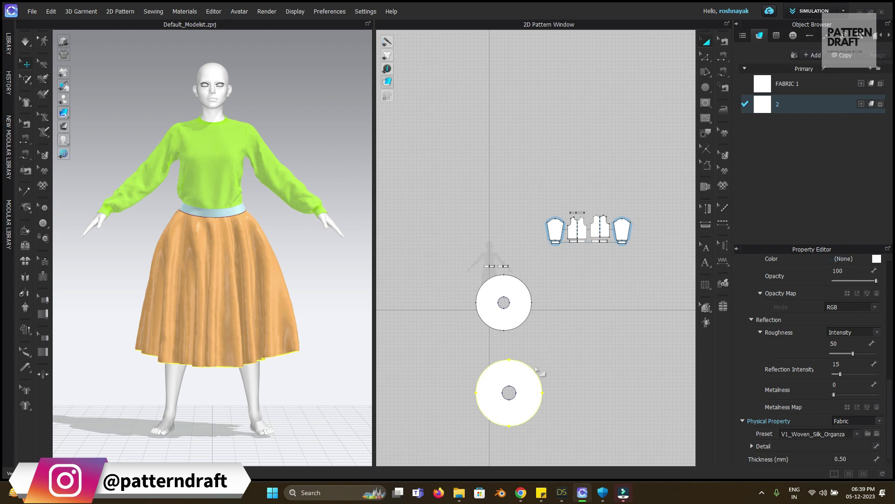
left_click(505, 380)
left_click(488, 234)
key("space")
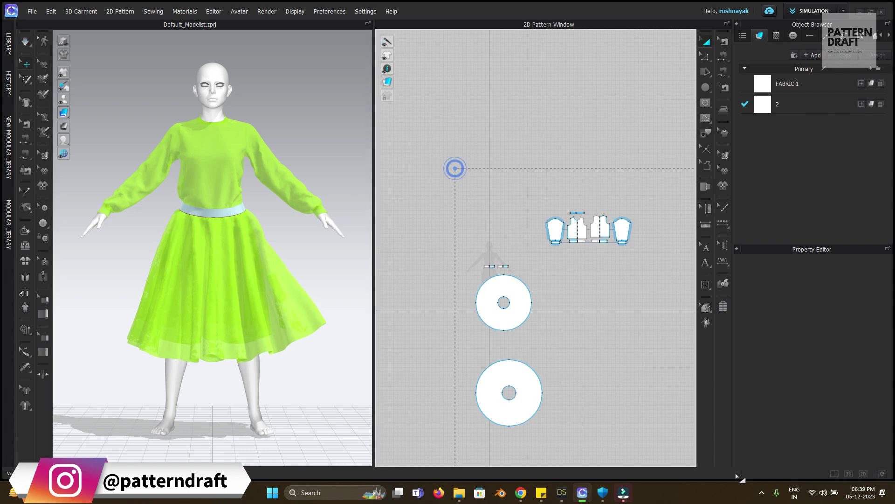
Set every pattern piece to layer 0.
key("ctrl+a")
left_click(851, 312)
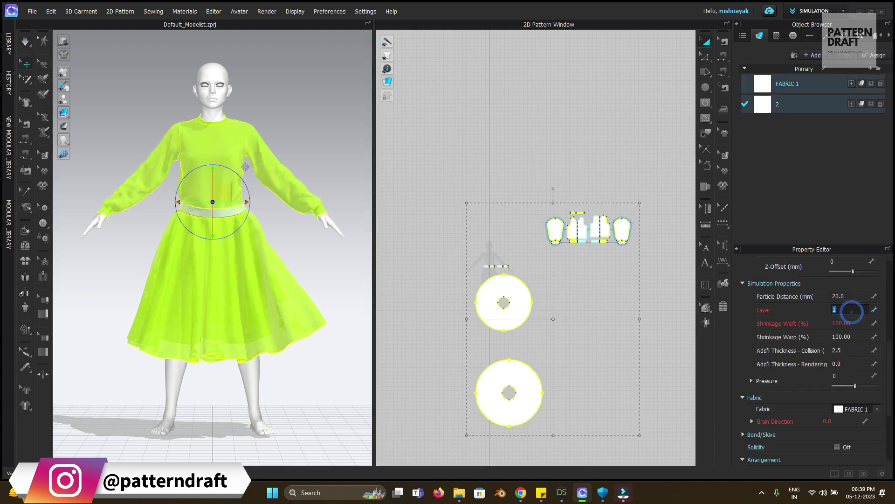
type("0")
key("Return")
key("ctrl+j")
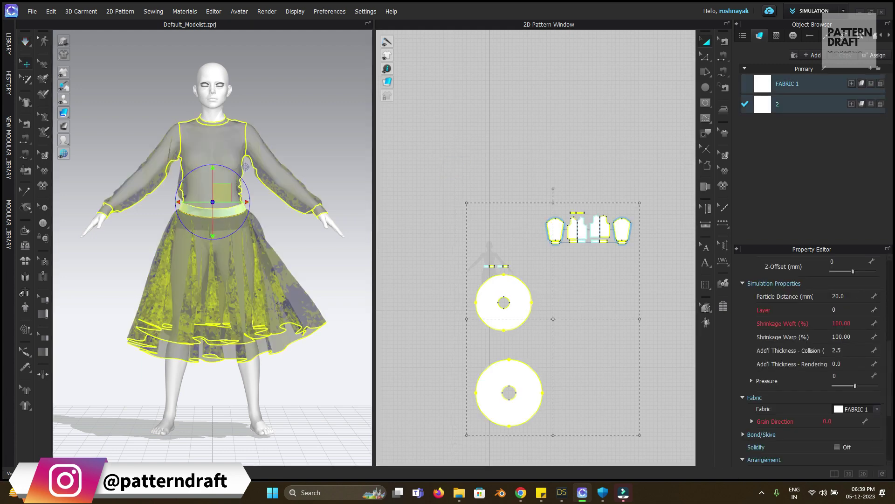
left_click(631, 372)
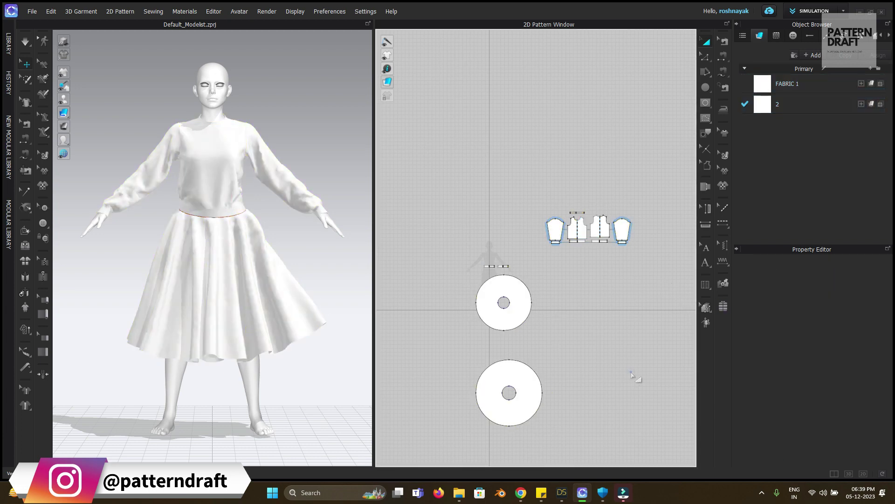
Inspect the simulated skirt from the side, front and back views.
left_click(297, 205)
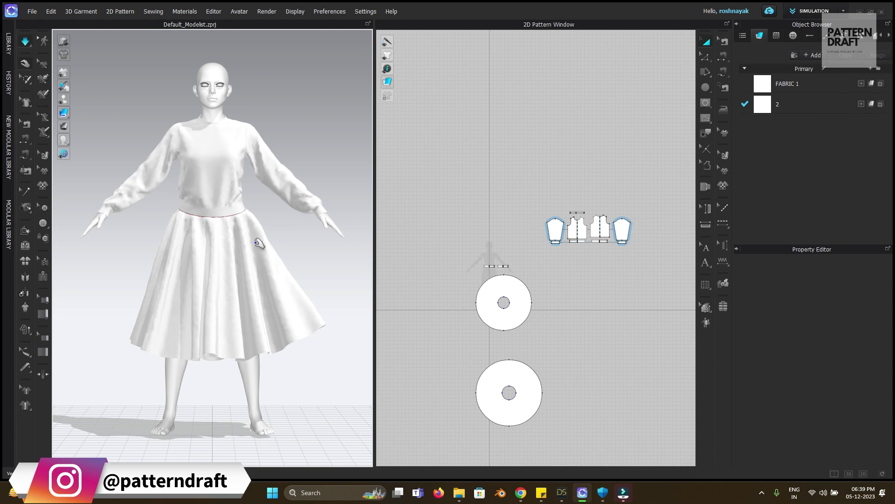
right_click_drag(294, 256, 168, 264)
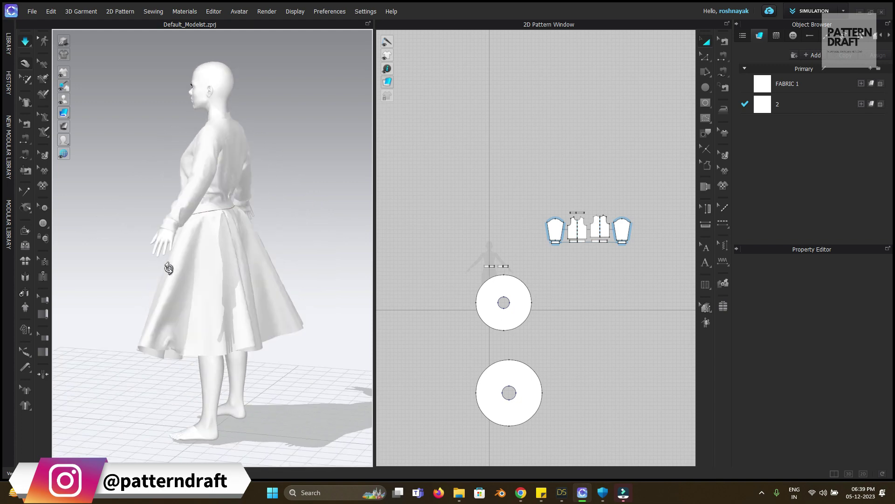
left_click(176, 350)
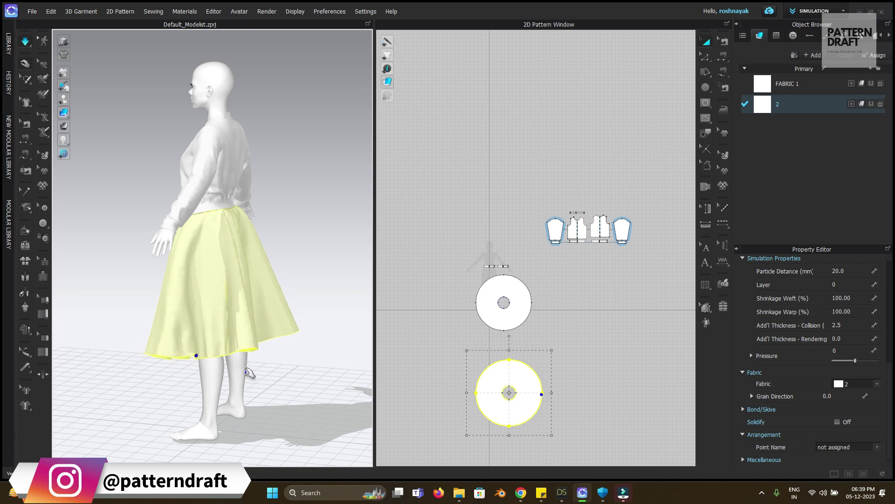
key("2")
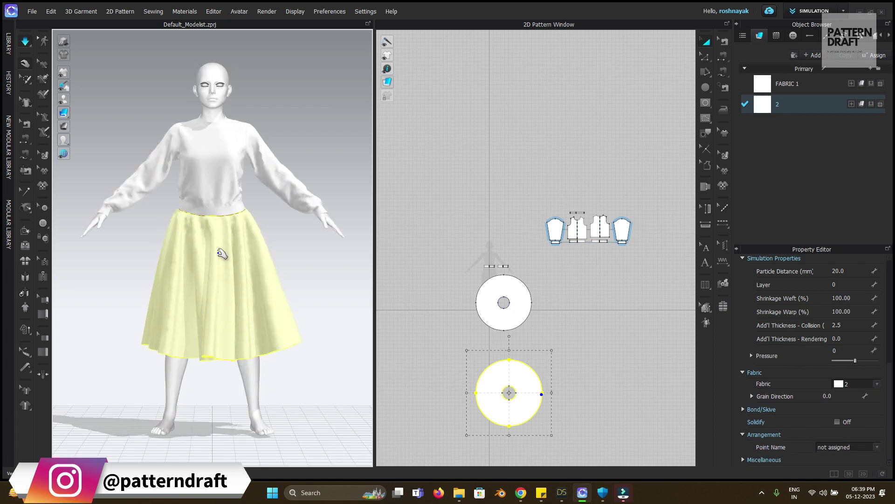
left_click(410, 299)
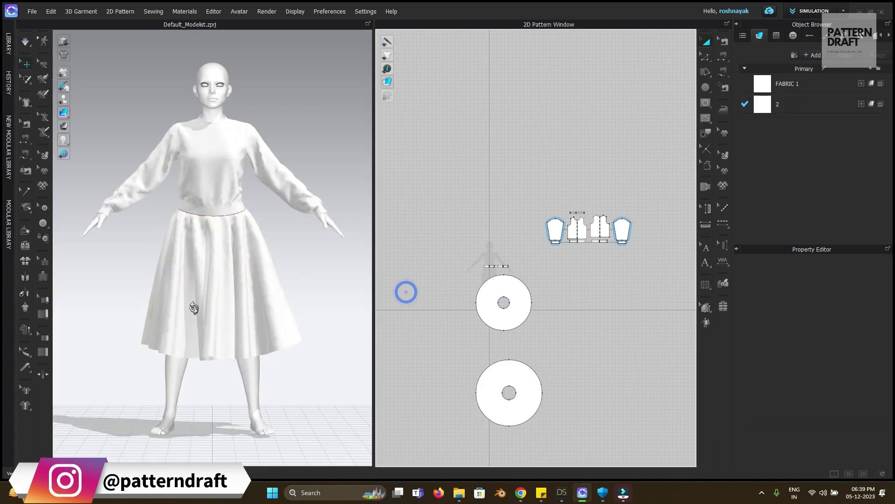
key("8")
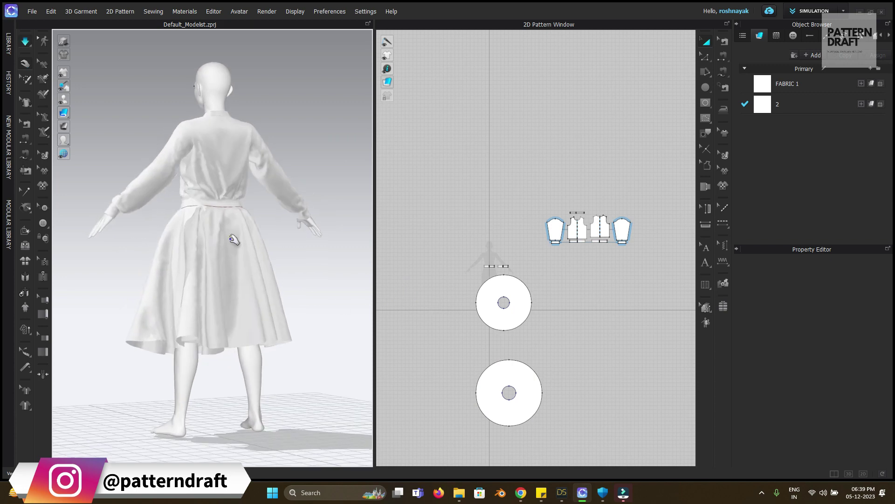
key("space")
right_click_drag(211, 237, 274, 262)
scroll(233, 230, "up", 5)
right_click_drag(283, 231, 207, 234)
scroll(258, 233, "down", 6)
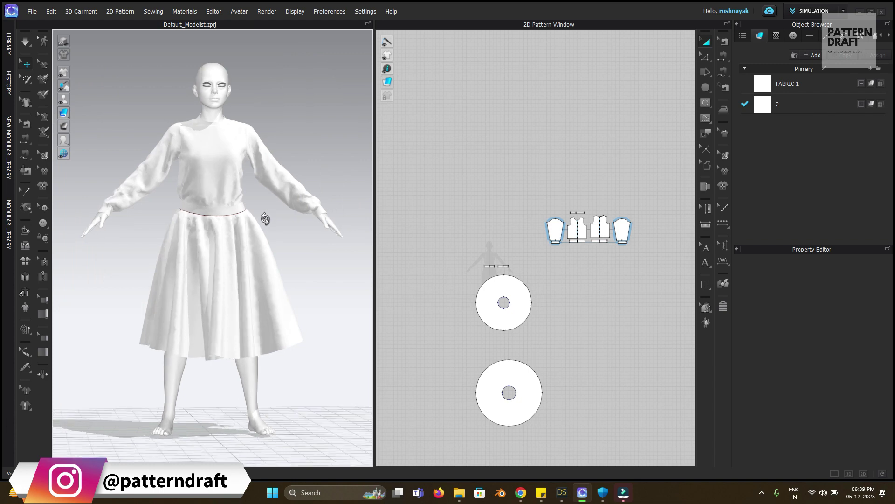
right_click_drag(258, 219, 240, 224)
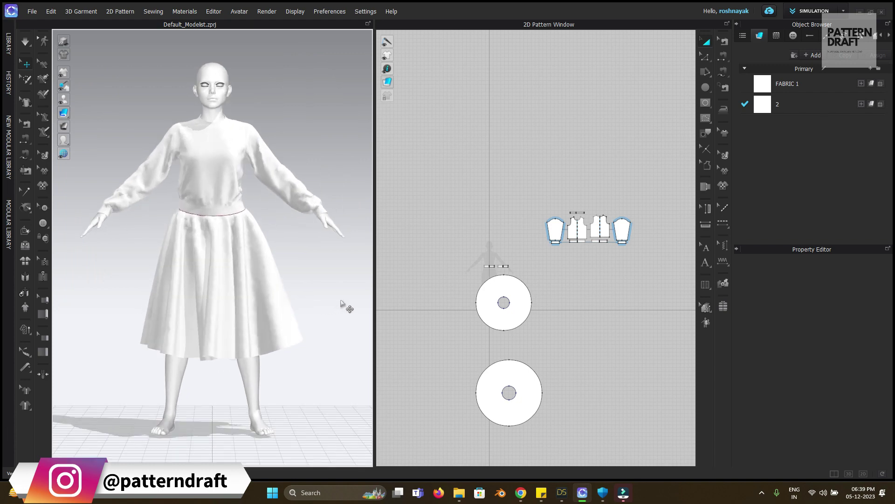
Pull the skirt's right side outward to settle its drape.
key("q")
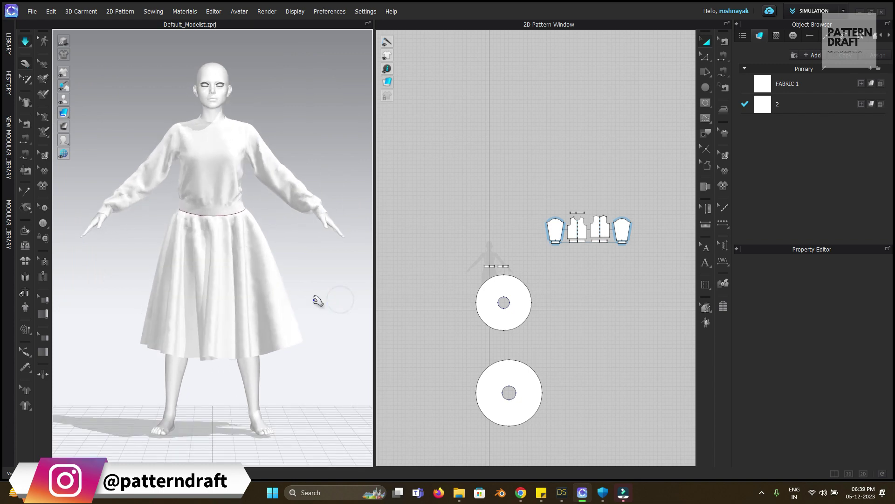
left_click(207, 239)
left_click_drag(227, 240, 296, 336)
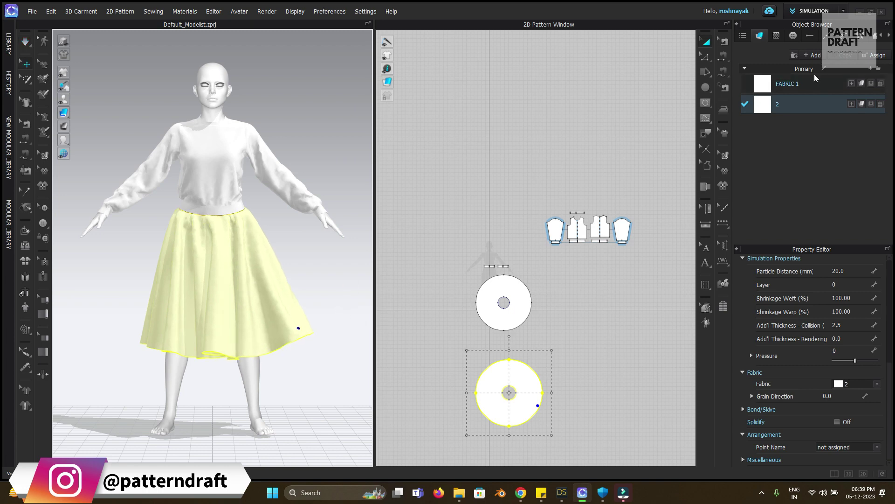
Set fabric 2's opacity to 50 and view the sheer skirt from the side.
left_click(762, 105)
scroll(816, 326, "up", 2)
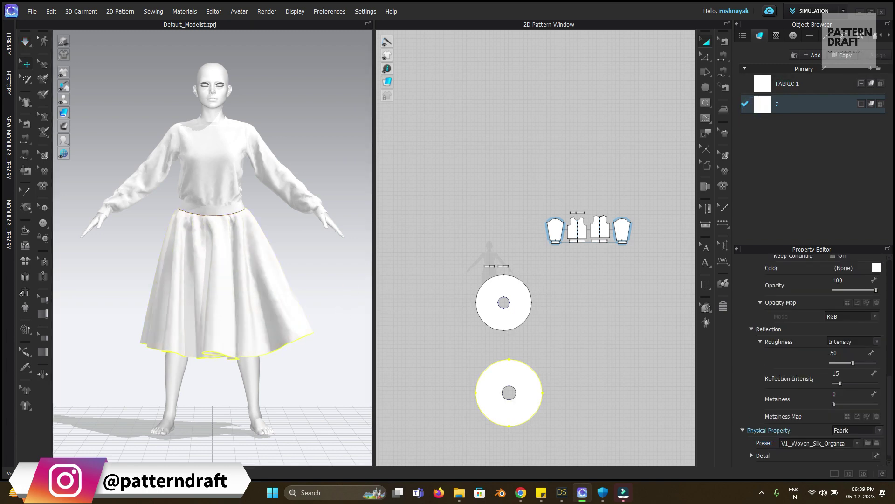
double_click(857, 307)
type("5")
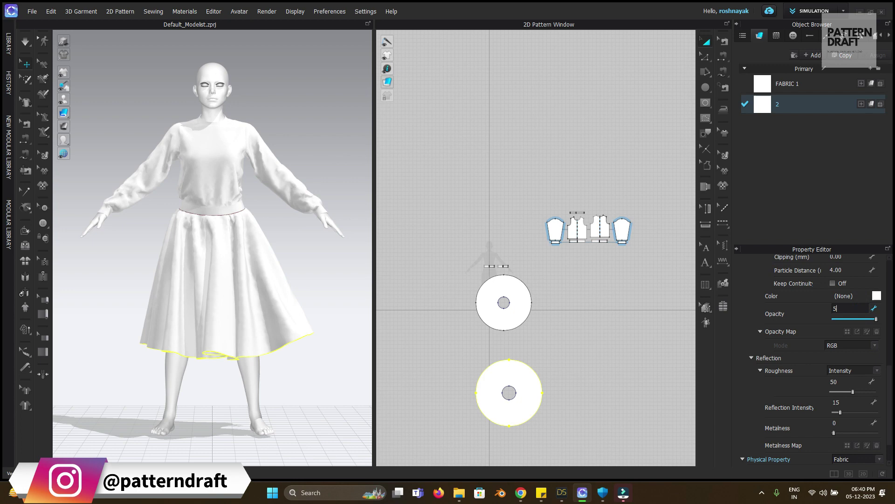
type("0")
key("Return")
left_click(522, 198)
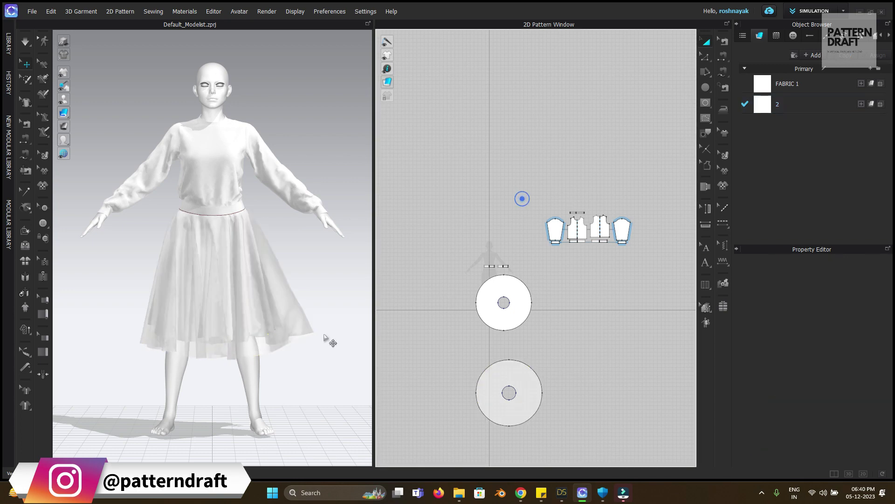
mouse_move(301, 355)
right_mouse_down()
mouse_move(336, 361)
mouse_move(293, 365)
right_mouse_up()
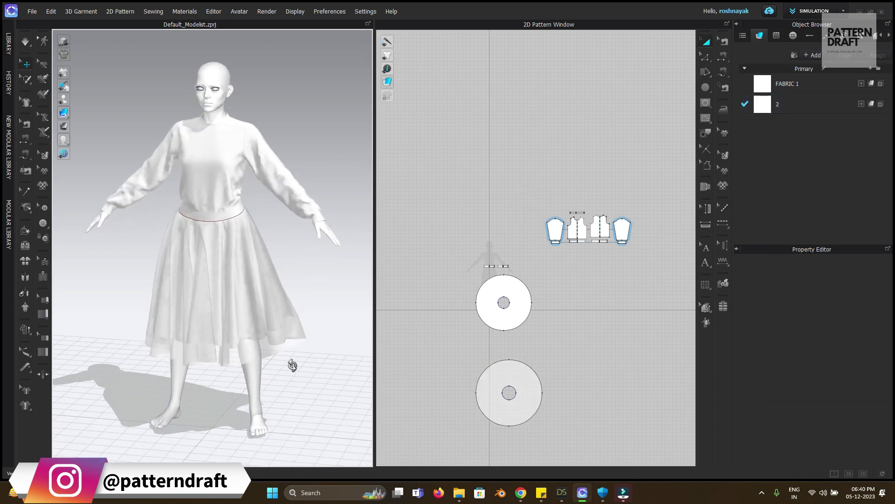
right_click_drag(273, 387, 300, 371)
Edit the Add'l Thickness - Rendering value of both waistband pieces.
key("w")
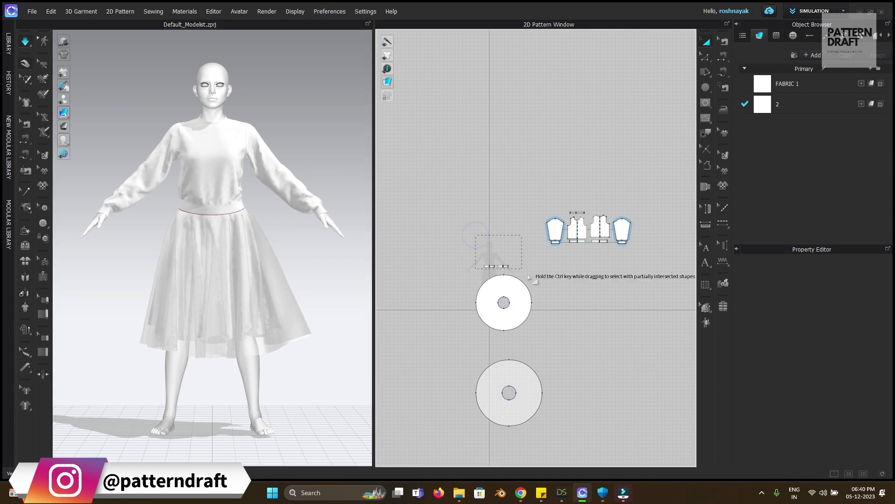
left_click(506, 265)
right_click(506, 265)
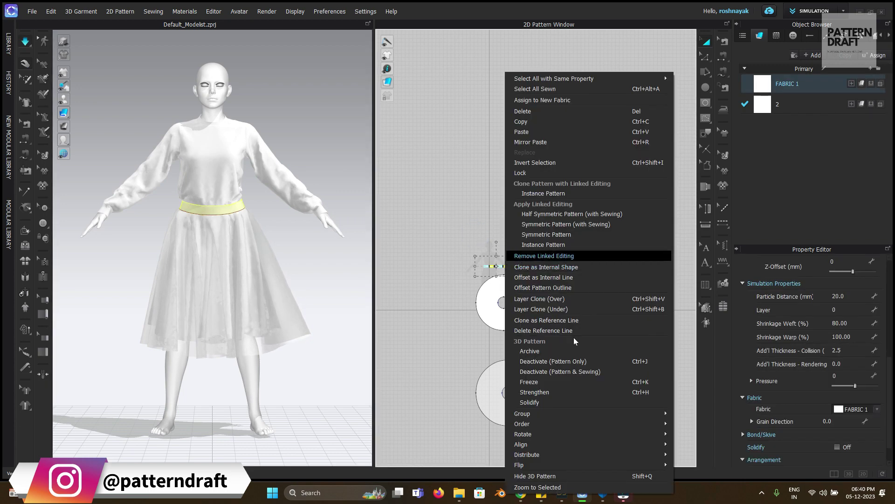
left_click(460, 250)
left_click_drag(462, 251, 514, 273)
left_click(848, 364)
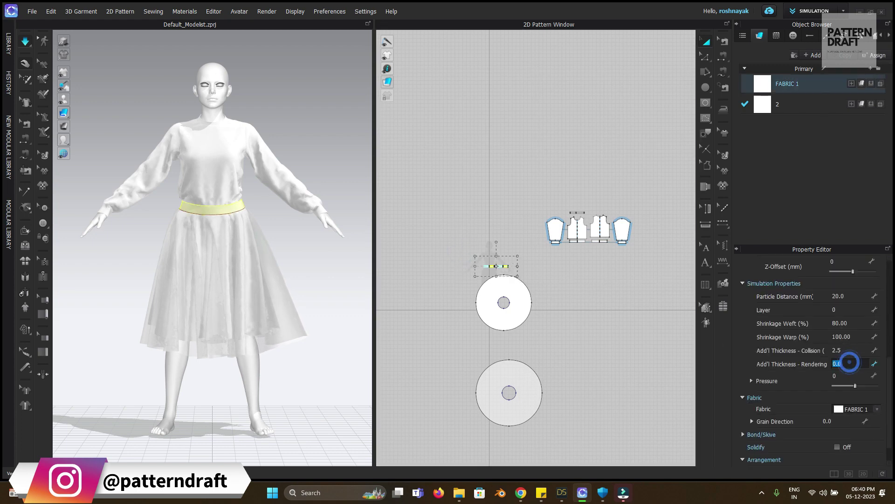
left_click(601, 334)
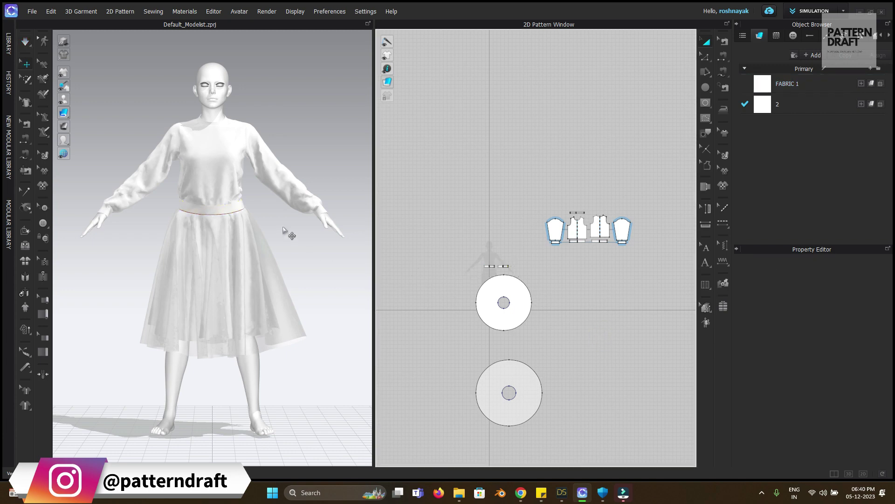
Briefly simulate the outfit and inspect it from the front, side and back.
right_click_drag(284, 229, 233, 211)
scroll(233, 207, "up", 5)
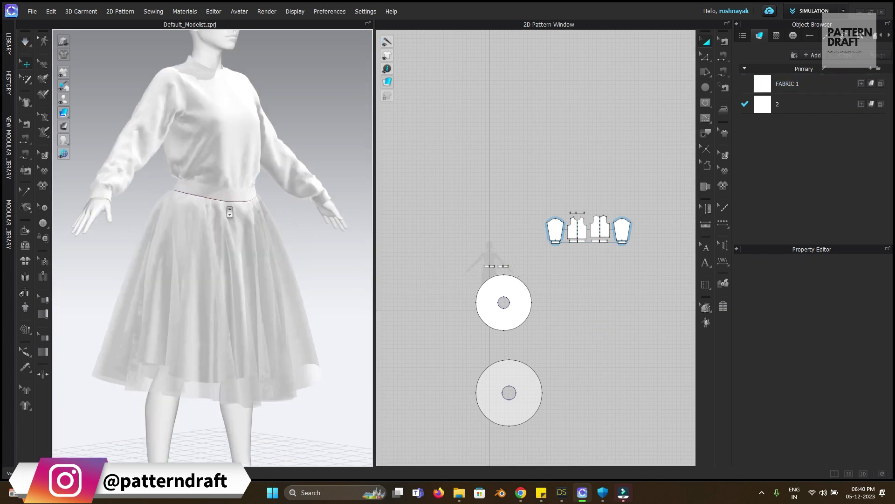
middle_click_drag(233, 208, 209, 297)
key("space")
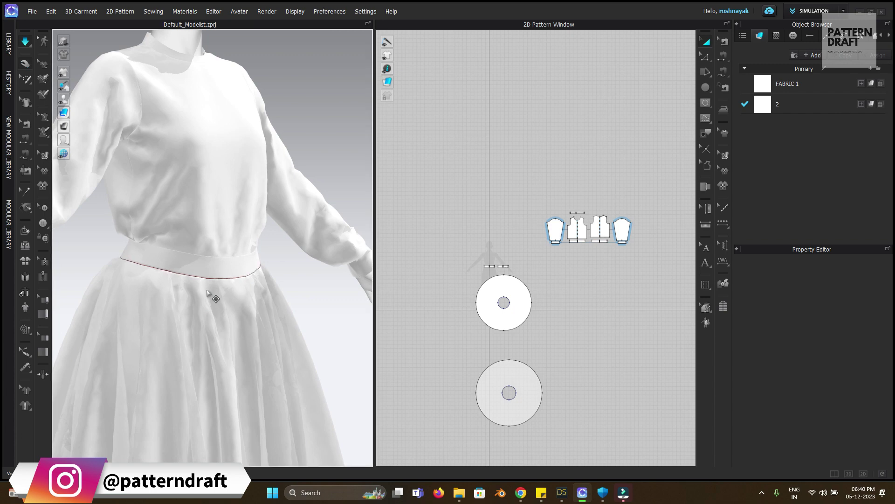
key("space")
key("2")
mouse_move(280, 260)
right_mouse_down()
mouse_move(146, 252)
mouse_move(281, 259)
right_mouse_up()
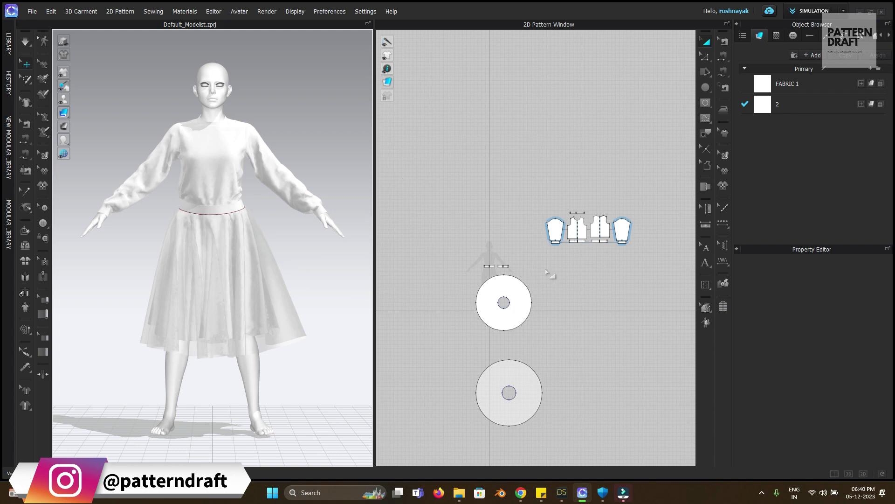
Give the cuffs, waistband halves and neckband a rendering thickness of 1.0.
scroll(659, 266, "up", 3)
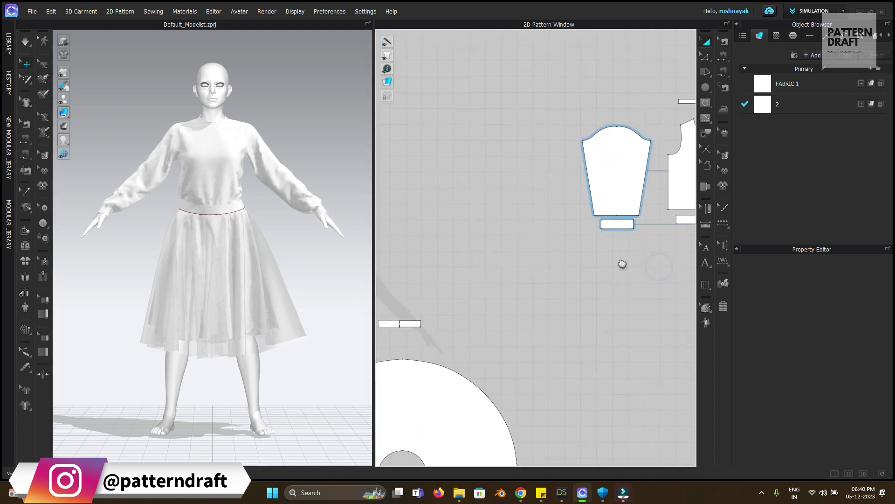
middle_click_drag(621, 264, 388, 276)
left_click(395, 259)
left_click(467, 254, "shift")
left_click(562, 254, "shift")
left_click(707, 41)
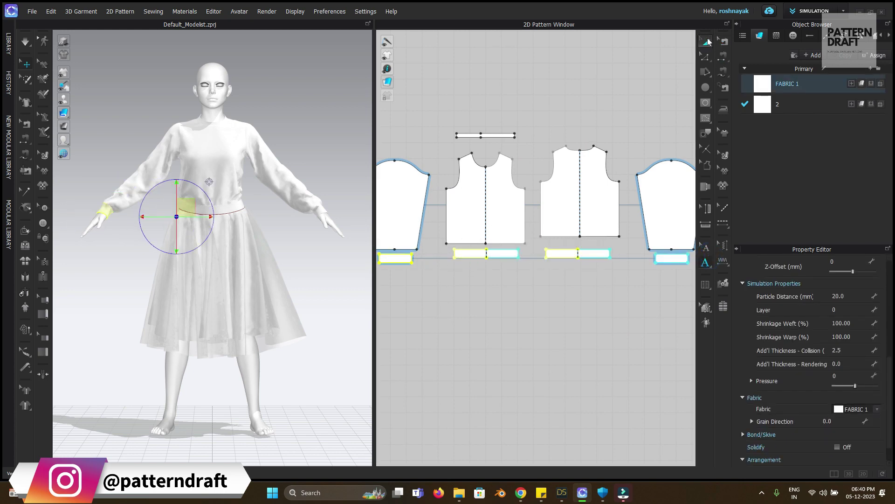
left_click(655, 259, "shift")
left_click(485, 135, "shift")
left_click(854, 362)
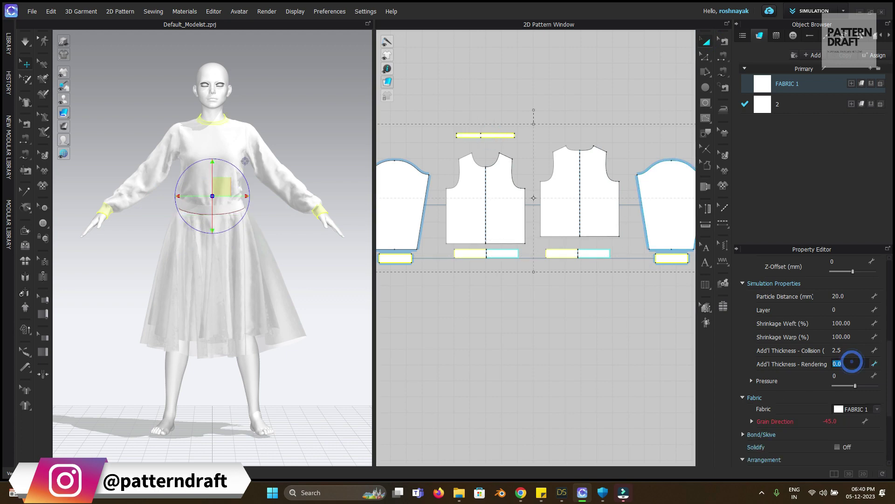
type("1")
key("Return")
Deselect the pieces and zoom in on the left sleeve and cuff.
scroll(891, 310, "up", 3)
scroll(891, 310, "up", 1)
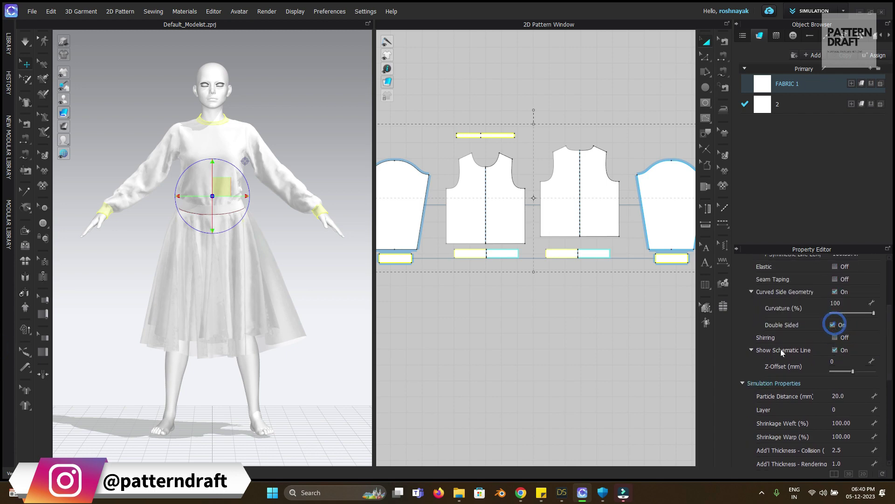
left_click(562, 342)
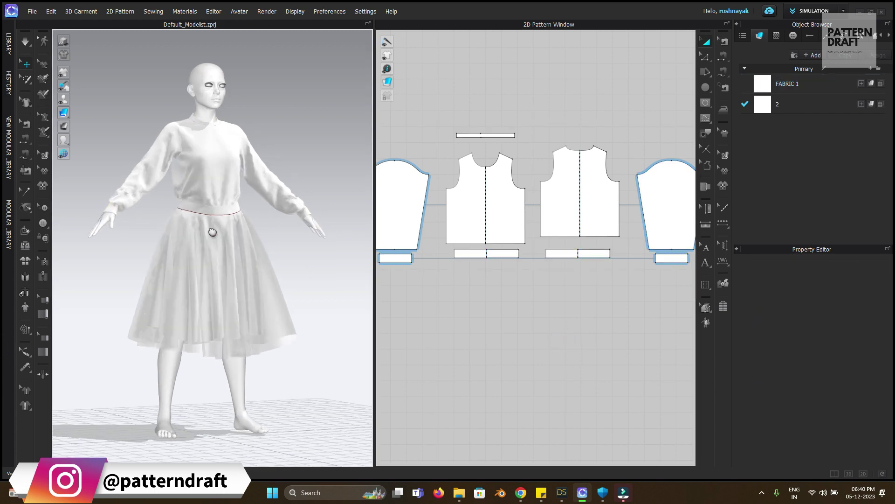
scroll(203, 223, "down", 2)
scroll(203, 242, "up", 6)
scroll(202, 242, "up", 3)
middle_click_drag(280, 274, 448, 317)
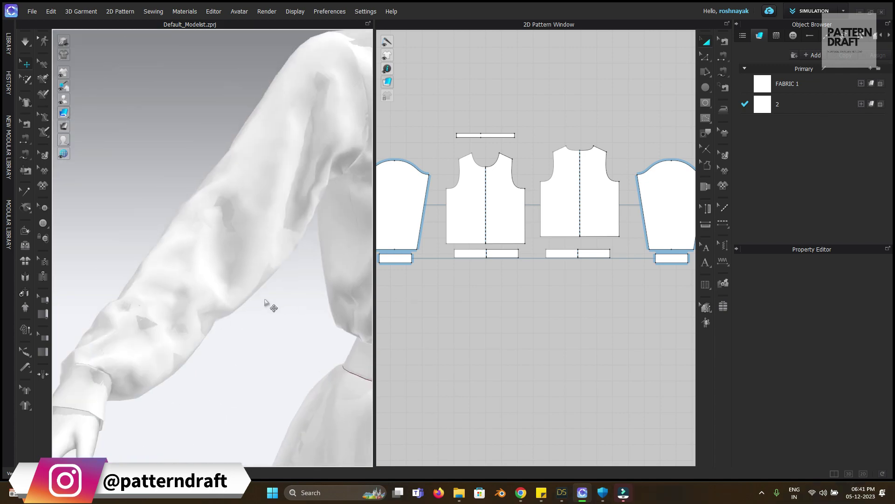
scroll(212, 302, "up", 1)
middle_click_drag(212, 345, 244, 335)
Simulate the sleeves briefly, then return to the full front view.
key("space")
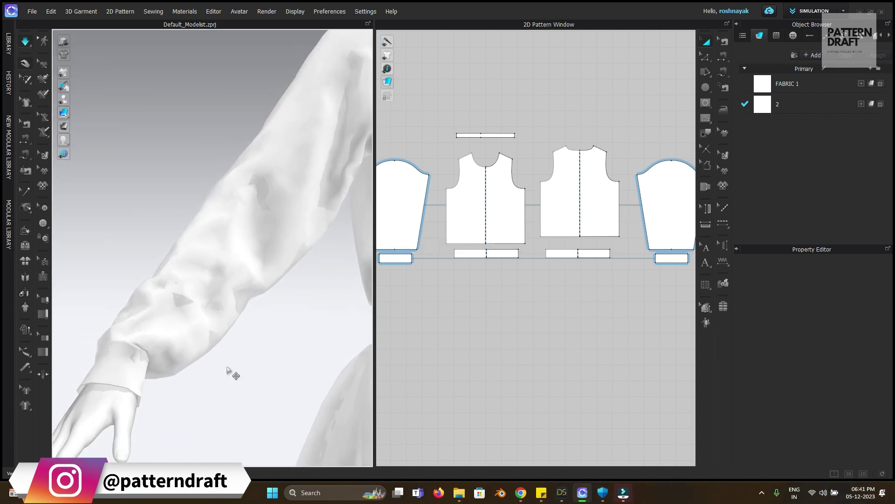
key("2")
key("space")
middle_click_drag(502, 241, 572, 301)
mouse_move(330, 309)
right_mouse_down()
mouse_move(310, 306)
mouse_move(329, 310)
right_mouse_up()
scroll(526, 272, "down", 5)
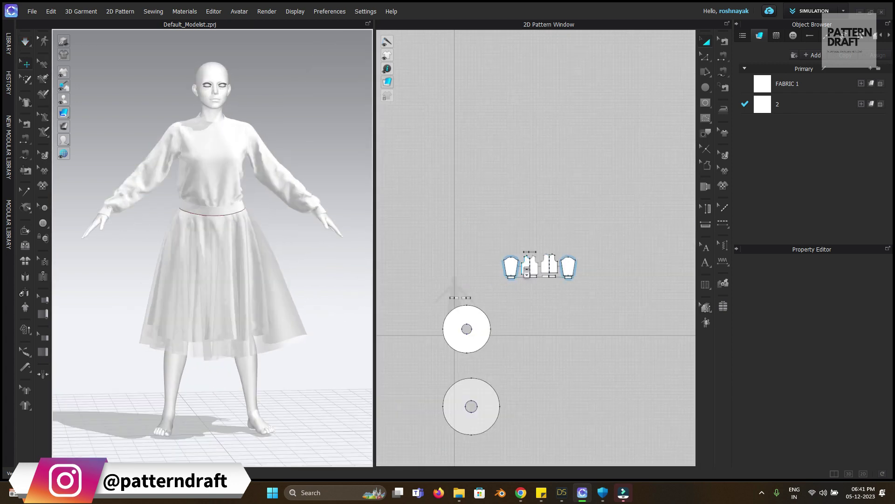
Set the particle distance of every pattern piece to 12.
right_click_drag(432, 242, 461, 142)
left_click_drag(468, 124, 659, 418)
left_click(853, 395)
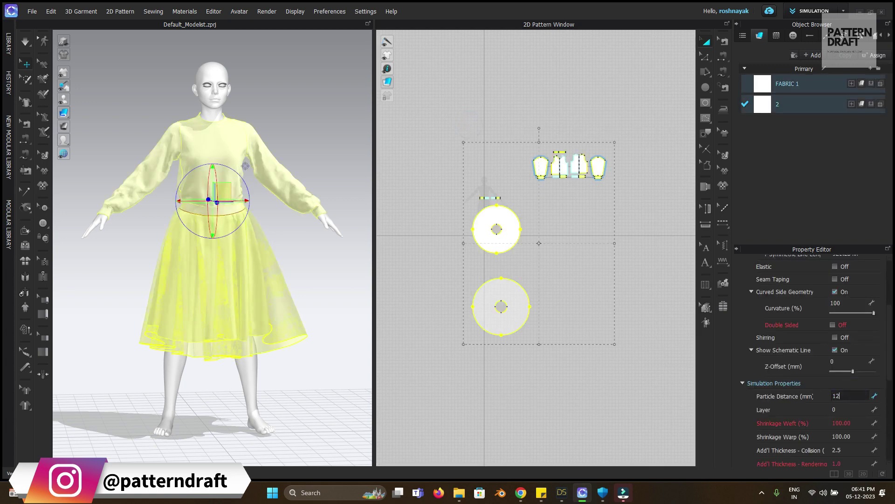
key("Return")
left_click(608, 385)
Re-simulate the outfit and orbit around to inspect it.
key("space")
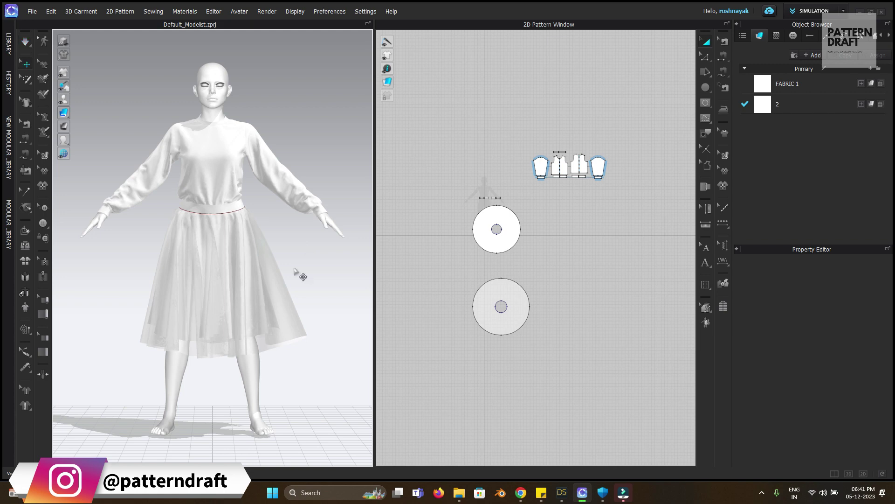
right_click_drag(239, 192, 237, 250)
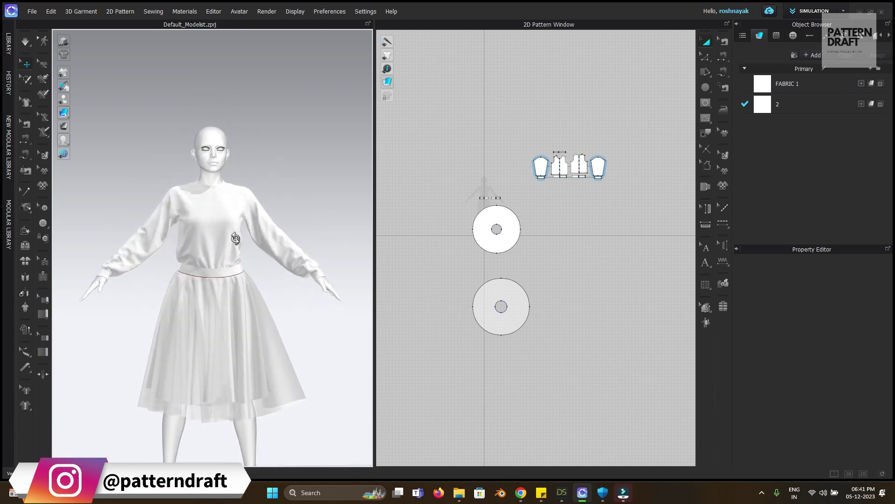
scroll(540, 200, "down", 3)
scroll(525, 243, "up", 10)
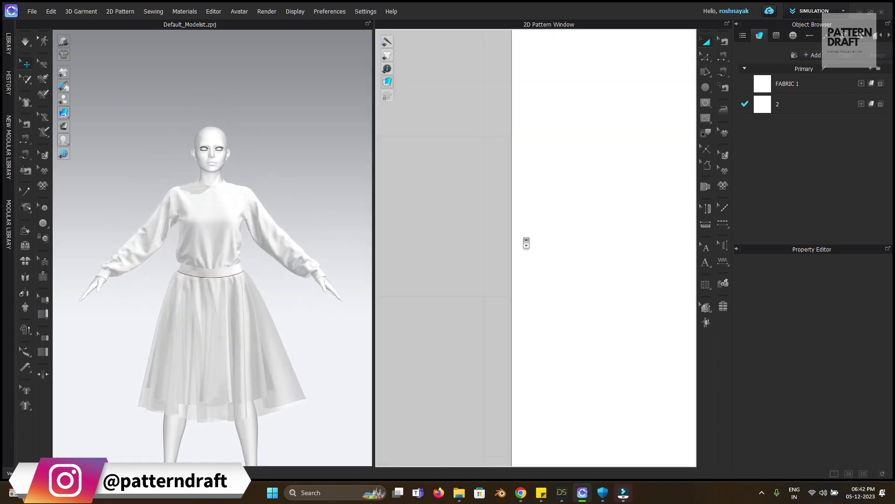
Show the Graphic list in the Object Browser and open the Christmas outfit folder.
scroll(553, 244, "down", 5)
middle_click_drag(569, 235, 467, 237)
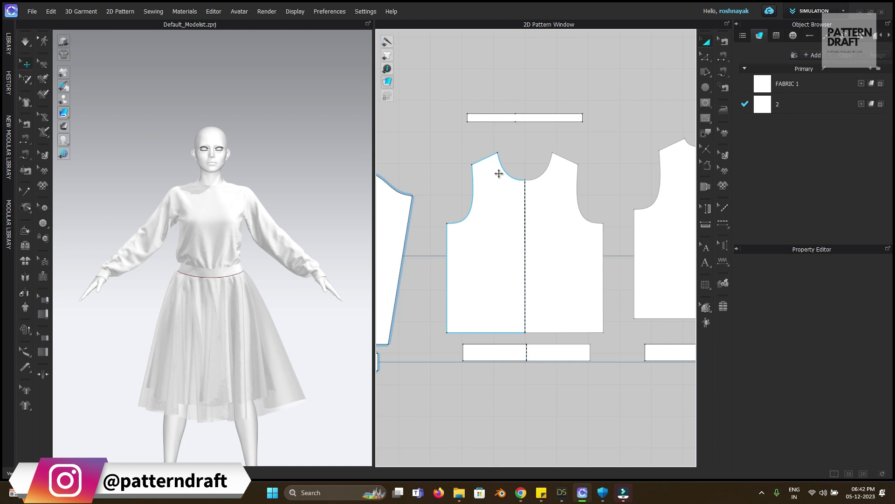
left_click(540, 150)
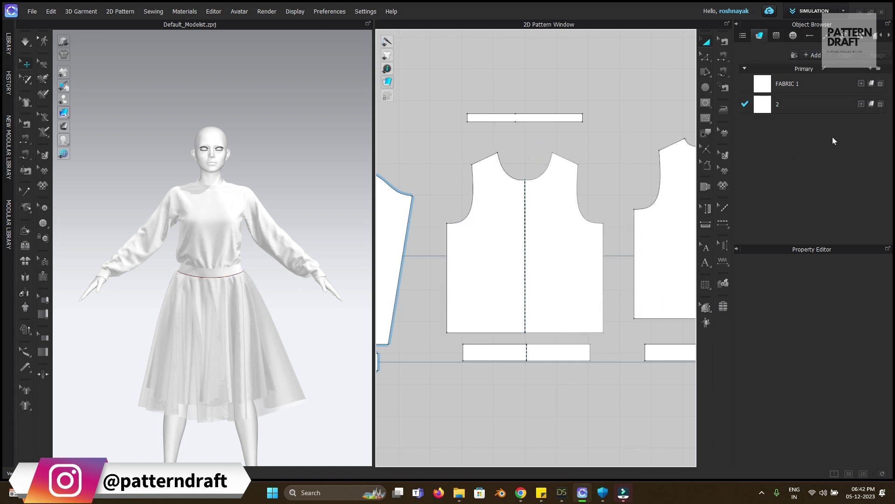
left_click(777, 36)
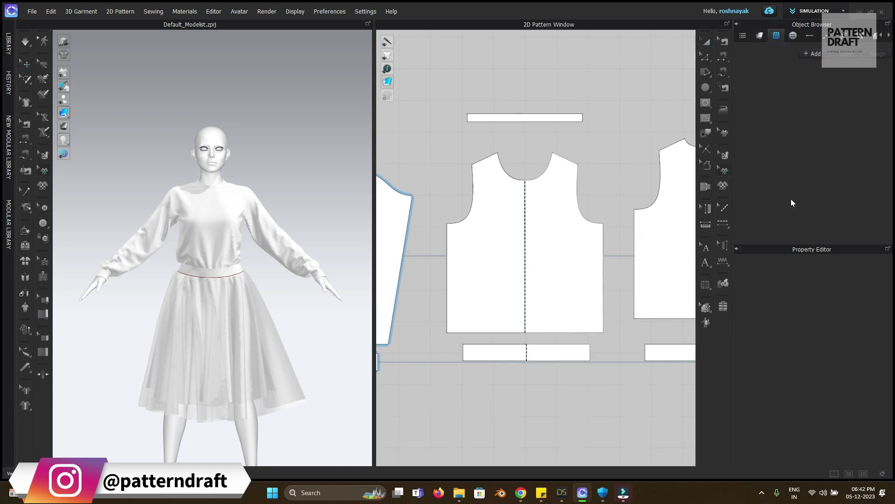
left_click(459, 498)
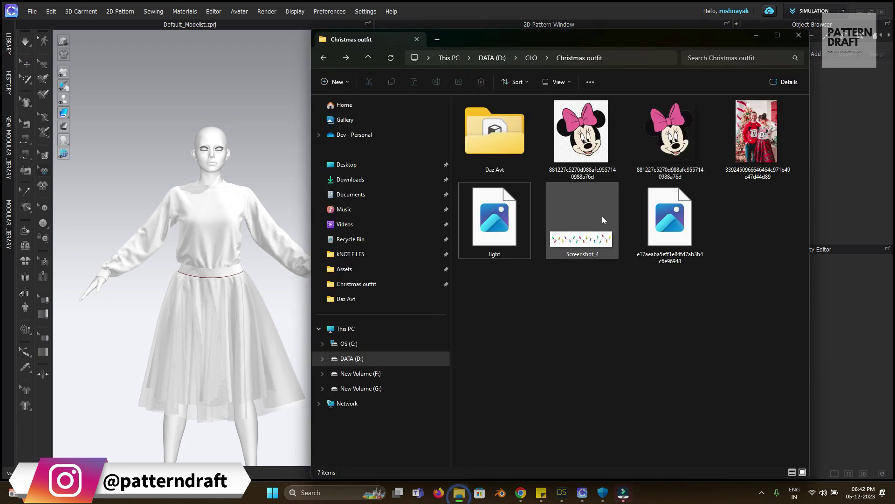
Drag Screenshot_4 from the folder into CLO's graphics list, then minimize Explorer.
left_click_drag(671, 47, 353, 82)
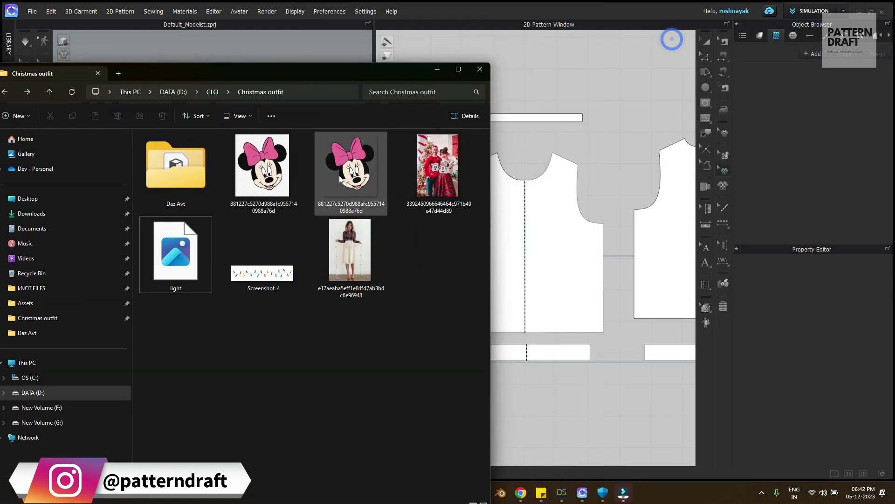
left_click_drag(270, 279, 793, 116)
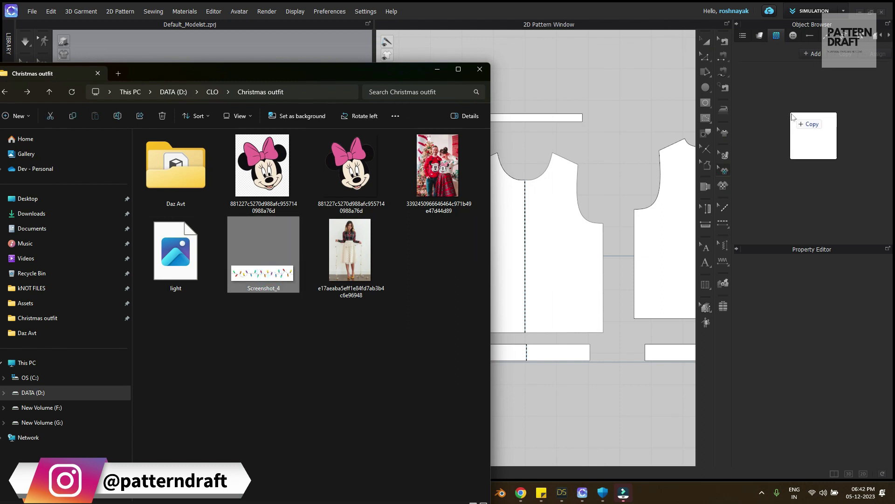
left_click_drag(793, 116, 792, 116)
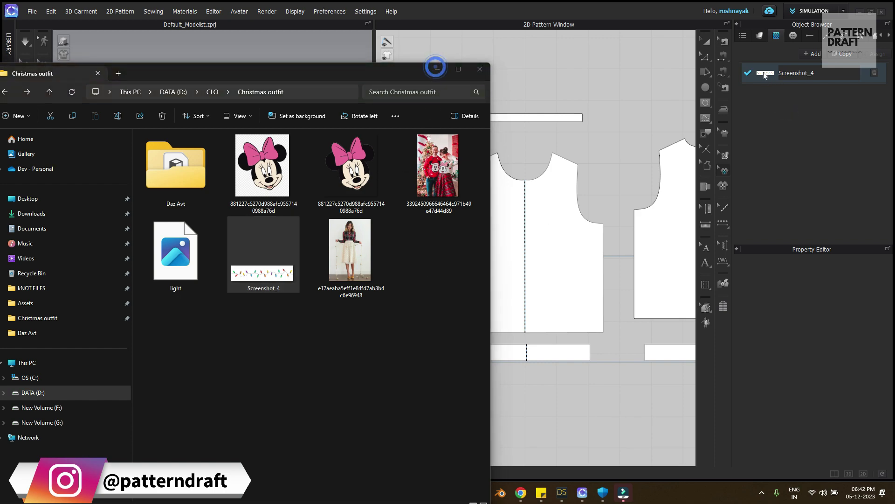
left_click(437, 70)
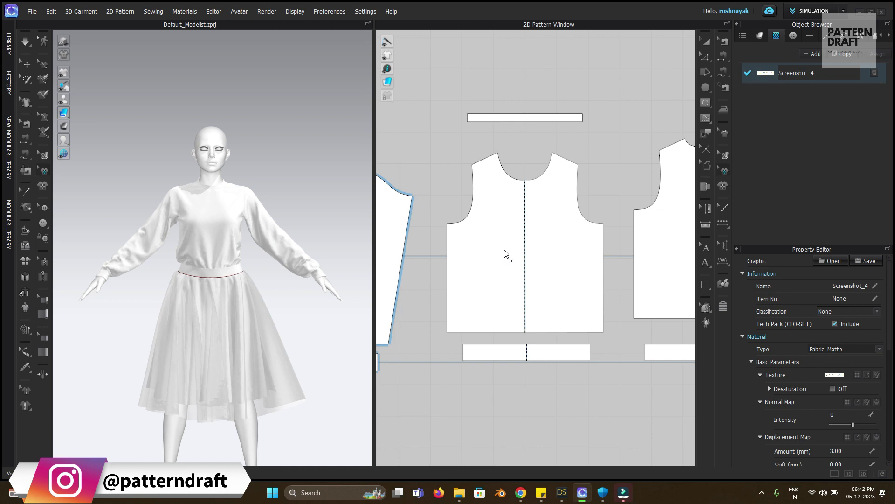
Place the lights graphic on the sleeve, tilted to -25.33° and enlarged.
left_click(504, 254)
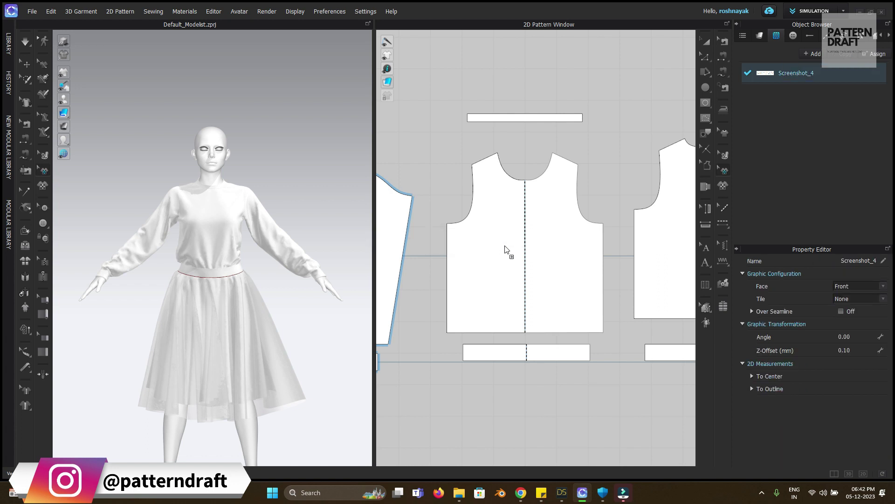
left_click_drag(525, 234, 525, 235)
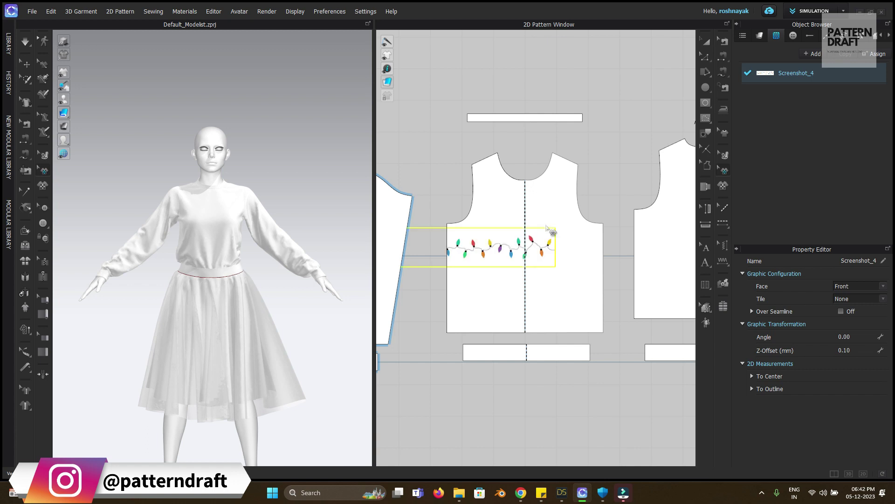
middle_click_drag(494, 249, 595, 283)
left_click_drag(601, 289, 444, 271)
right_click_drag(446, 266, 496, 265)
left_click(496, 266)
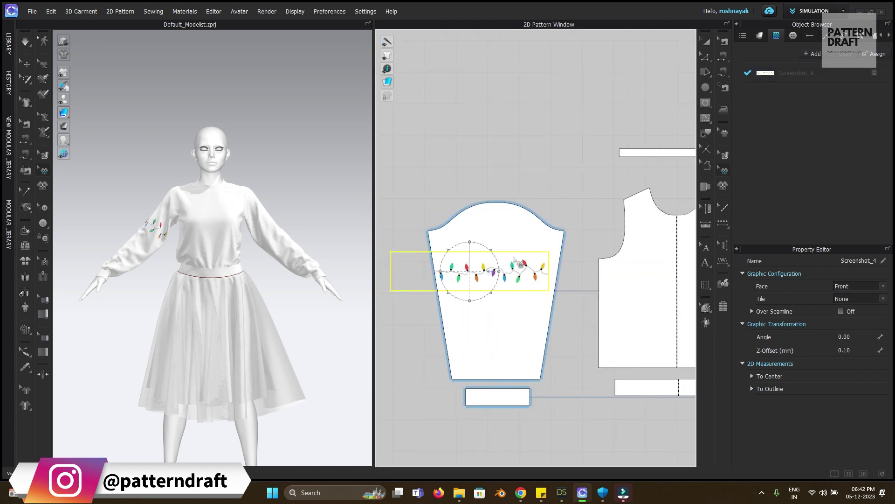
left_click_drag(485, 245, 493, 250)
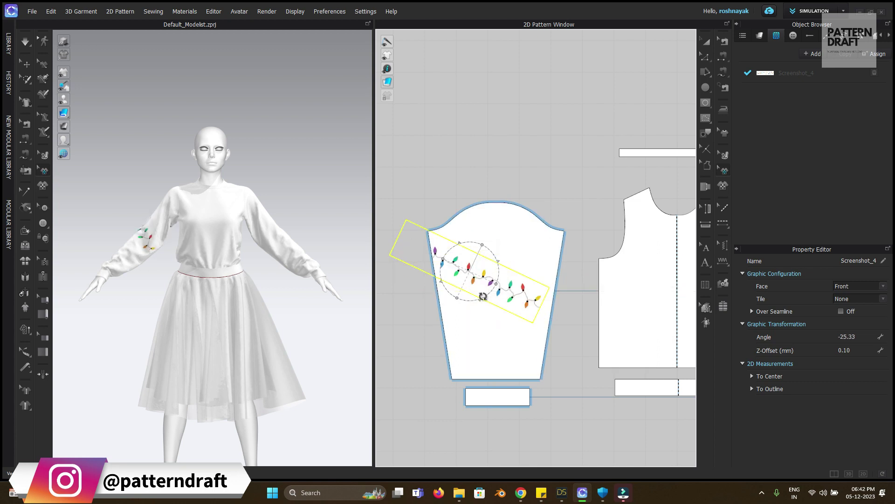
left_click_drag(480, 301, 489, 321)
left_click_drag(488, 285, 512, 240)
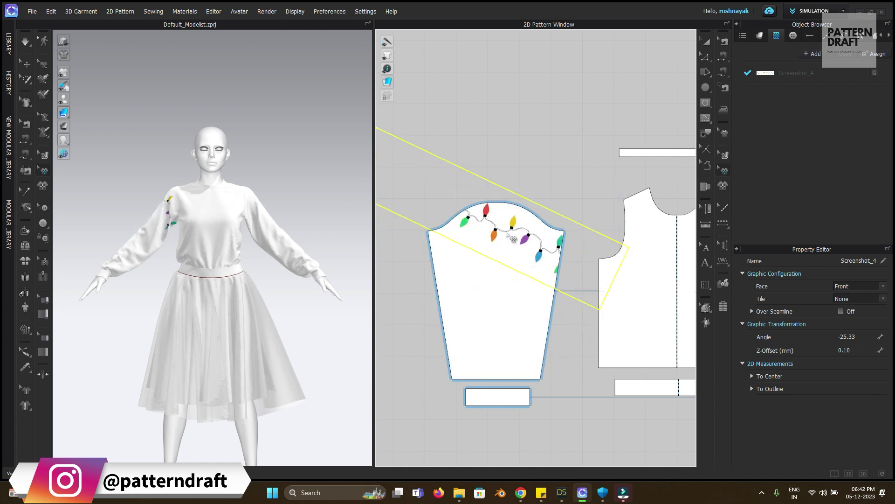
Copy and paste a second lights row lower on the sleeve.
key("ctrl+c")
key("ctrl+v")
left_click(477, 297)
left_click_drag(477, 297, 477, 284)
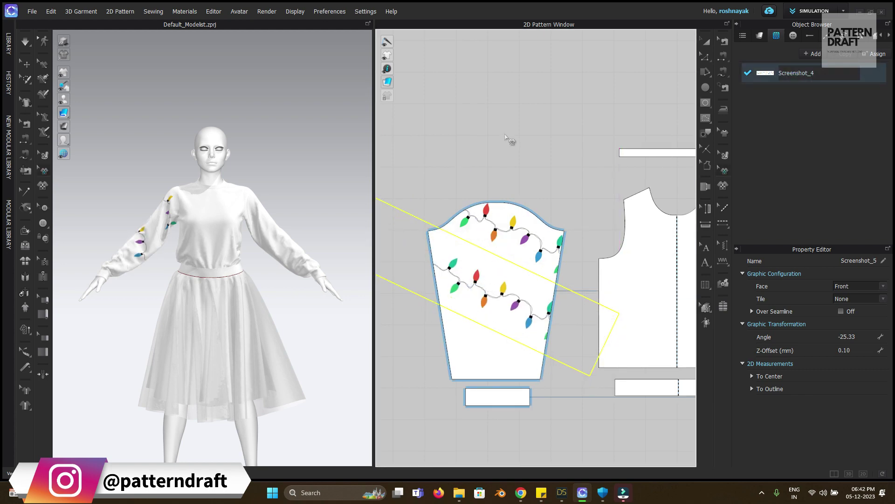
left_click(506, 138)
Check the decorated sleeve in 3D and move a lights row down toward the cuff.
right_click_drag(268, 298, 250, 263)
right_click_drag(319, 229, 276, 250)
scroll(303, 238, "down", 3)
scroll(276, 250, "up", 5)
right_click_drag(315, 296, 284, 287)
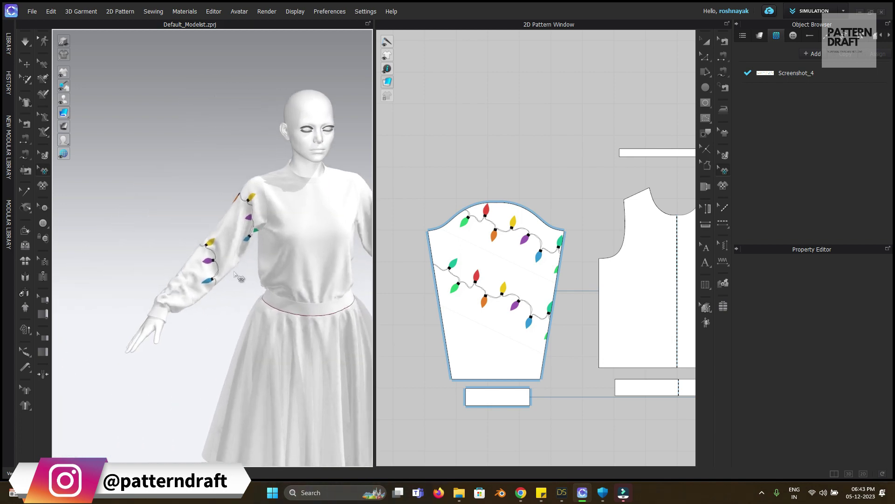
scroll(249, 287, "up", 3)
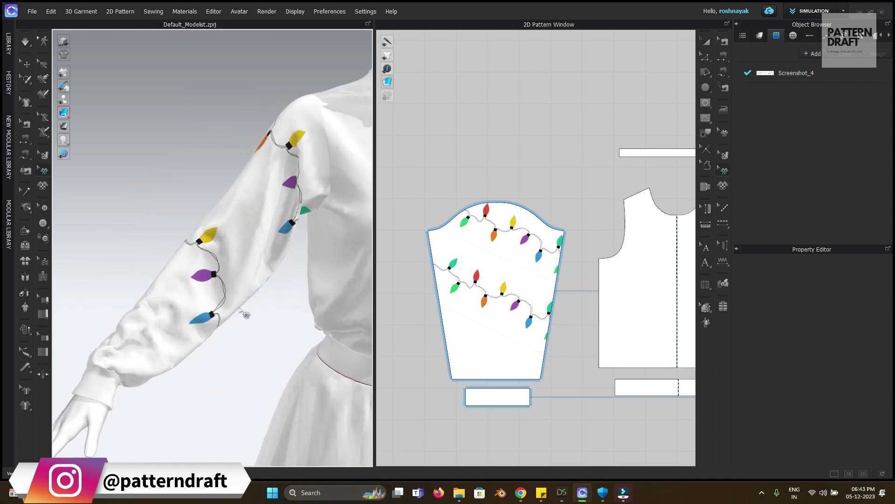
scroll(238, 311, "up", 4)
left_click(492, 301)
left_click_drag(497, 307, 467, 359)
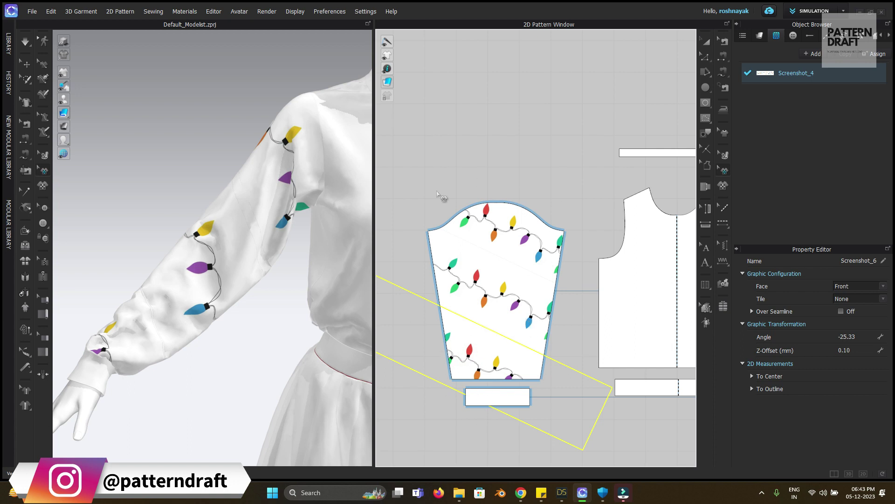
middle_click_drag(589, 312, 486, 305)
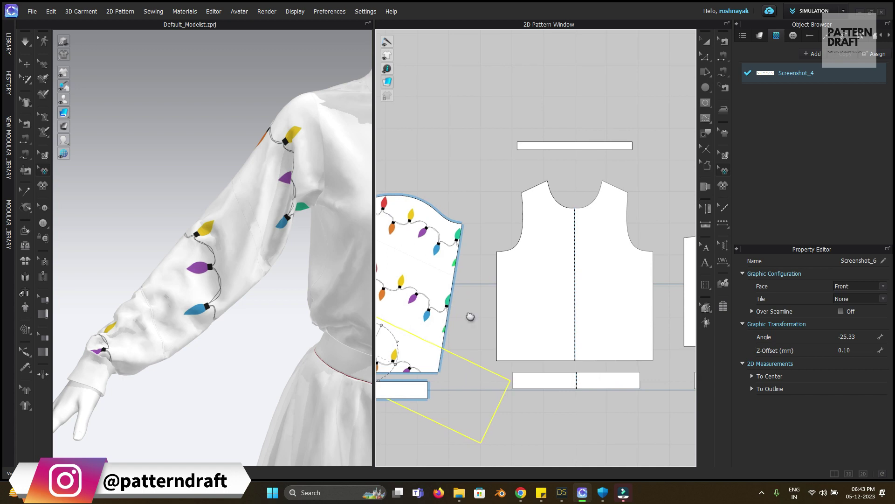
scroll(469, 314, "left", 2)
Place the pasted lights strand on the front bodice and angle it diagonally.
left_click_drag(431, 375, 589, 231)
left_click(586, 228)
middle_click_drag(330, 318, 152, 371)
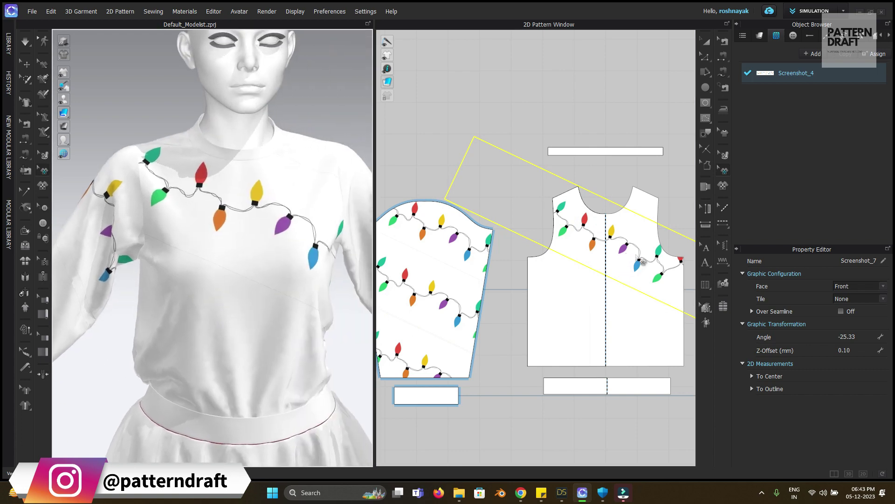
left_click_drag(629, 251, 601, 293)
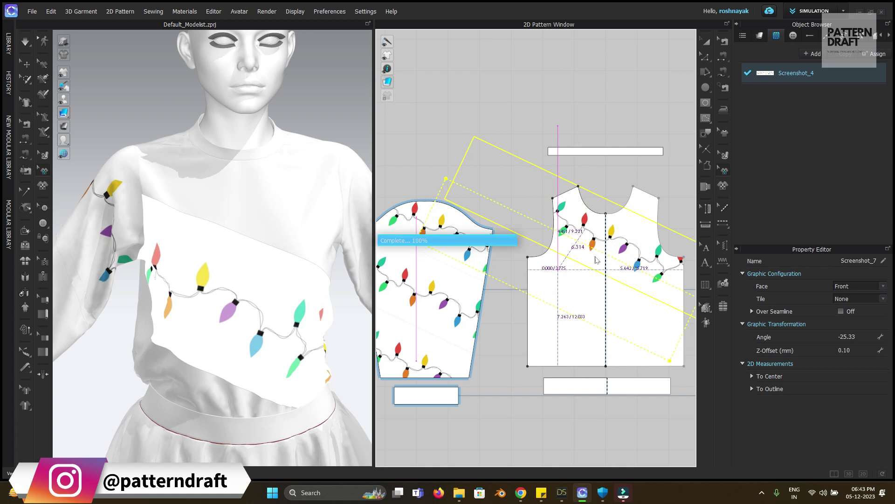
left_click_drag(596, 260, 595, 261)
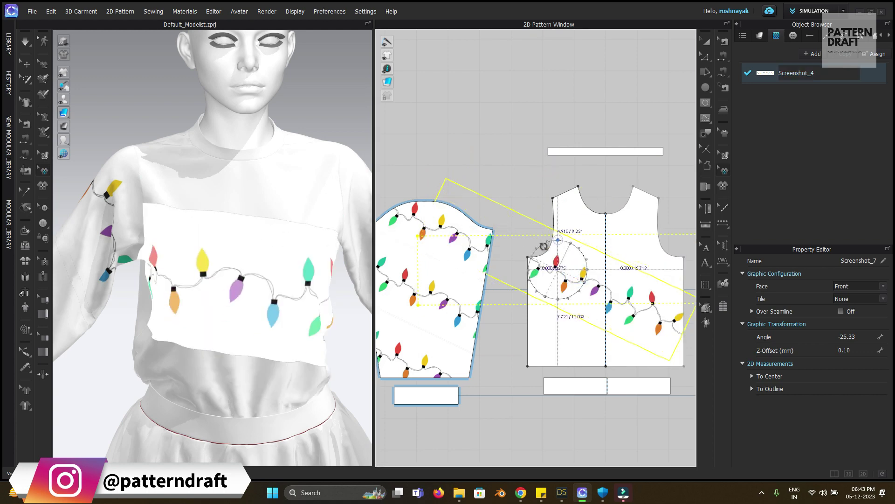
mouse_move(558, 242)
left_mouse_down()
mouse_move(583, 261)
mouse_move(572, 269)
mouse_move(569, 245)
left_mouse_up()
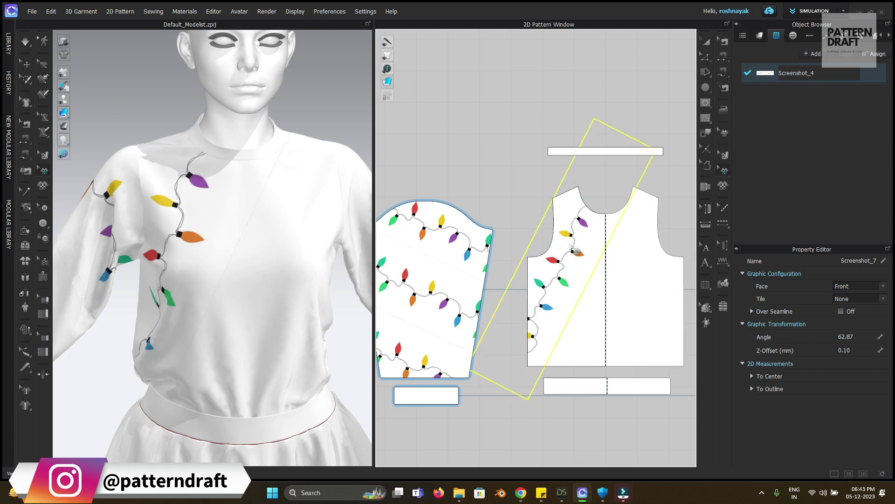
Paste another strand to its right, rotated to -54.95° and nudged into place.
key("ctrl+v")
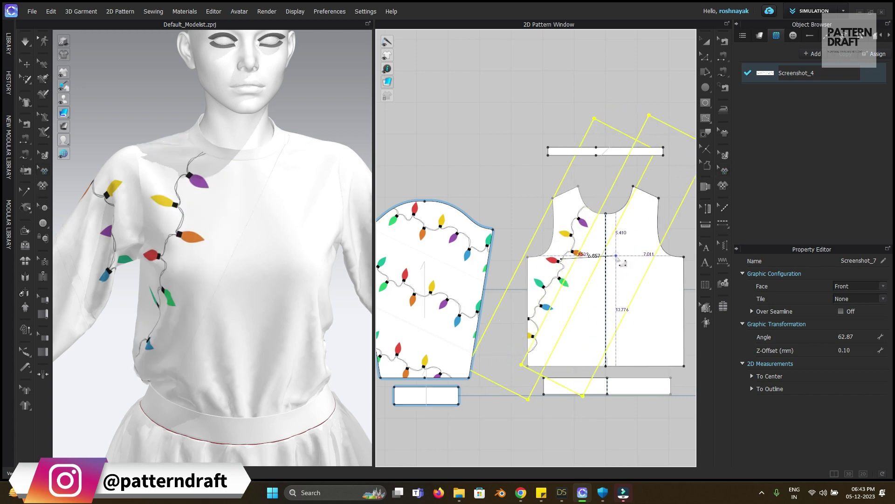
left_click(616, 256)
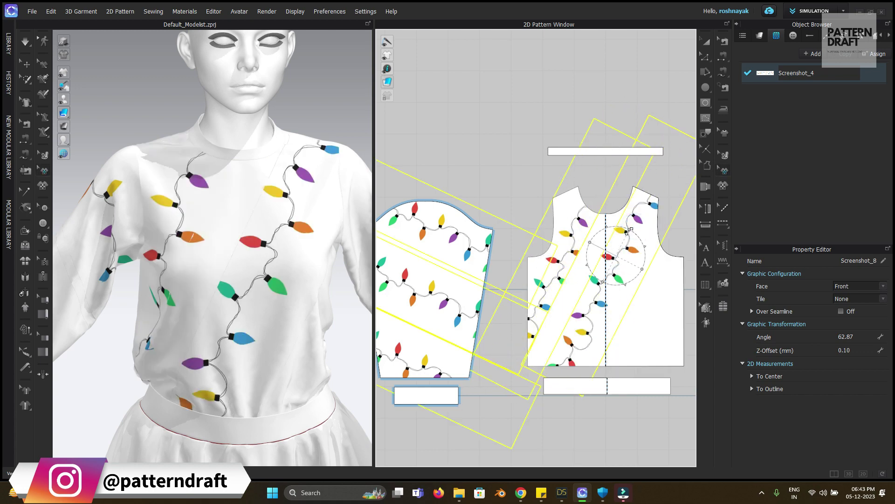
left_click_drag(643, 247, 664, 327)
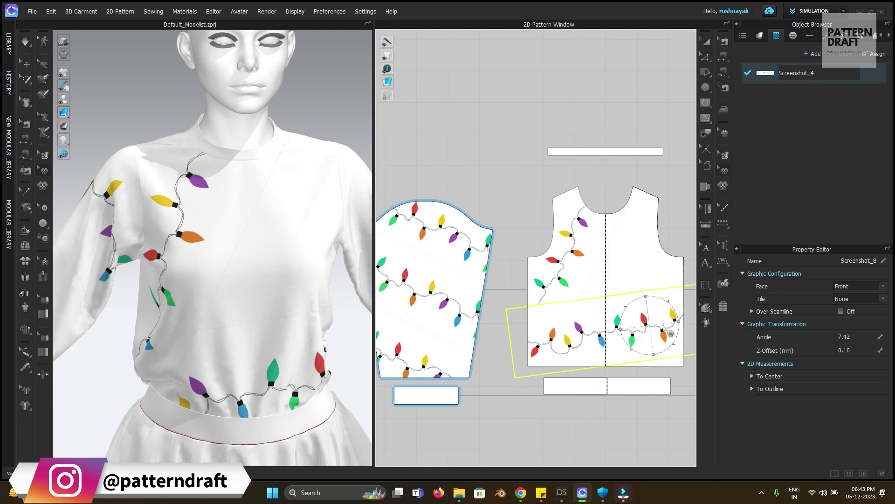
mouse_move(659, 297)
left_mouse_down()
mouse_move(679, 329)
mouse_move(675, 295)
mouse_move(662, 310)
left_mouse_up()
mouse_move(349, 291)
right_mouse_down()
mouse_move(327, 295)
mouse_move(338, 299)
right_mouse_up()
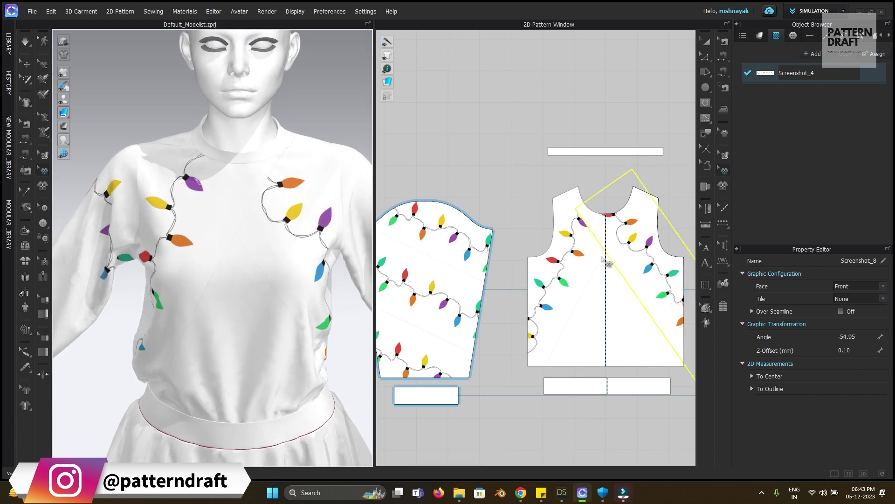
middle_click_drag(602, 256, 537, 284)
mouse_move(580, 273)
left_mouse_down()
mouse_move(588, 285)
mouse_move(582, 274)
left_mouse_up()
Nudge the front lights graphic slightly lower, then turn the view to the back piece.
left_click(582, 273)
left_click(609, 145)
right_click_drag(242, 282, 469, 296)
scroll(302, 306, "down", 5)
scroll(305, 310, "up", 8)
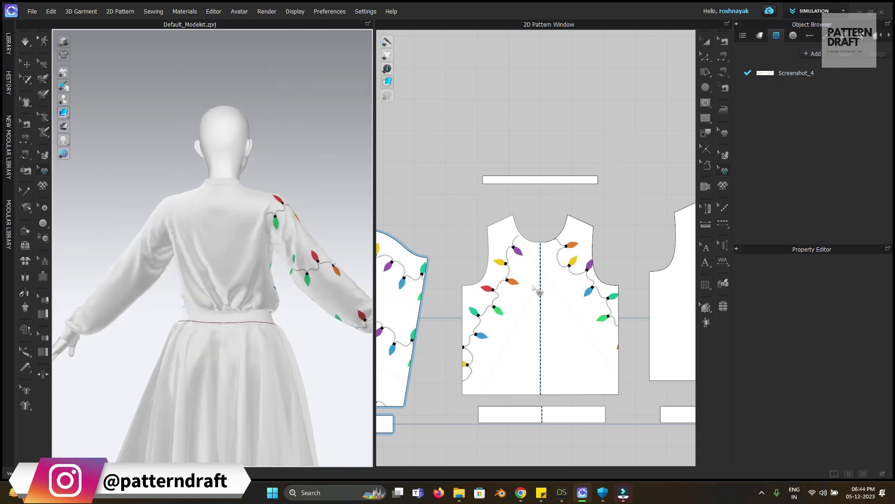
right_click_drag(546, 291, 430, 284)
Paste a copy of the lights strand onto the back bodice, shifted down and left.
left_click(448, 270)
key("ctrl+c")
key("ctrl+v")
left_click(632, 266)
left_click_drag(632, 266, 571, 322)
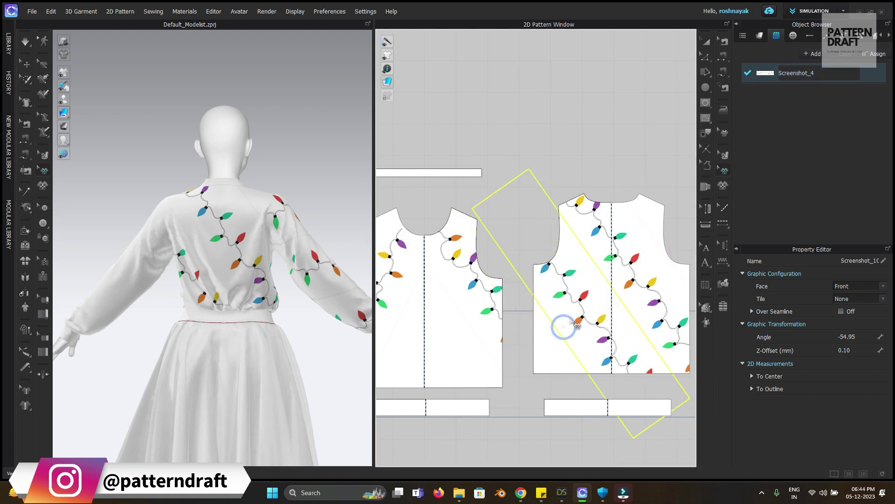
left_click(579, 302)
right_click_drag(303, 235, 484, 249)
scroll(643, 278, "down", 3)
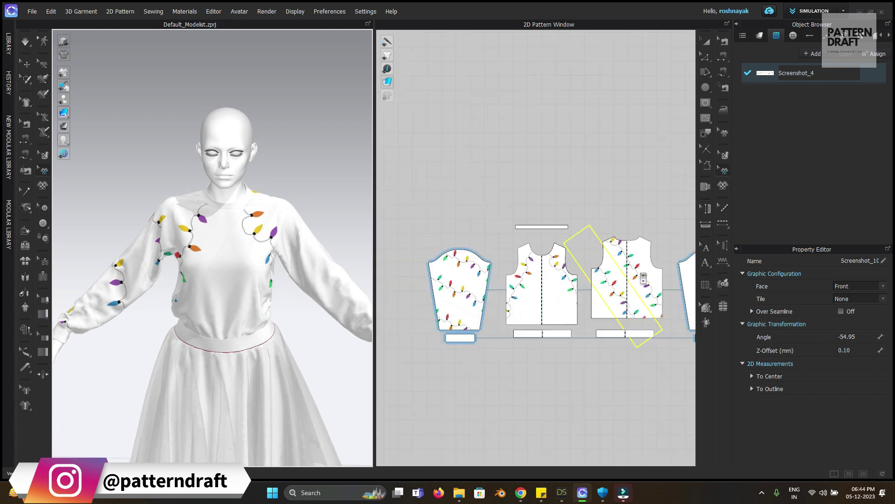
left_click(574, 168)
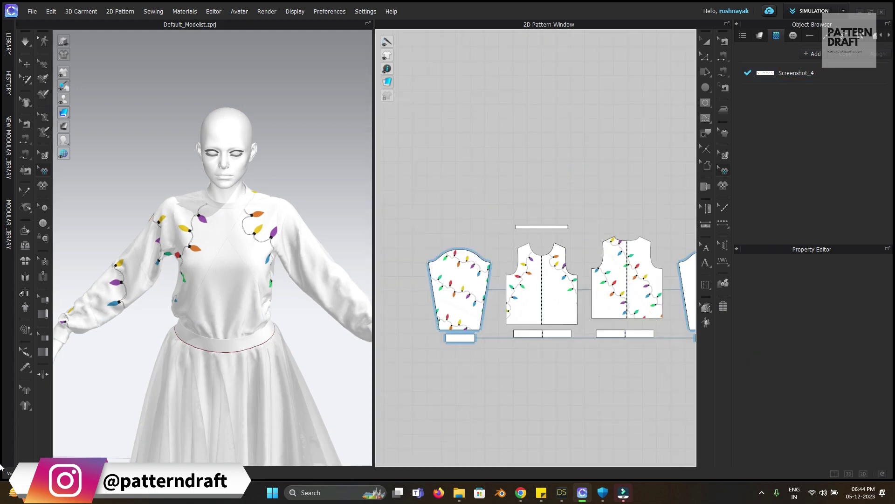
Enlarge the 2D pattern window to full width and zoom in on the neckline bulbs.
left_click(866, 472)
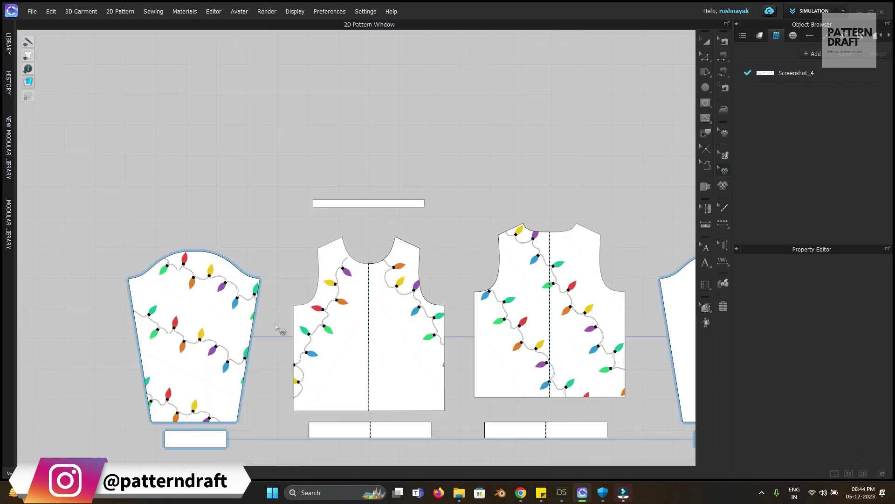
scroll(322, 311, "down", 5)
scroll(321, 311, "up", 15)
scroll(321, 311, "down", 12)
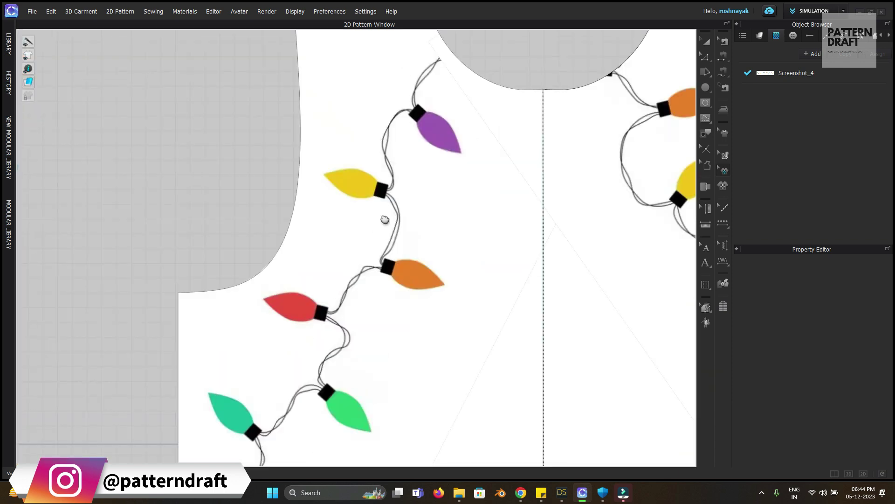
middle_click_drag(385, 220, 404, 356)
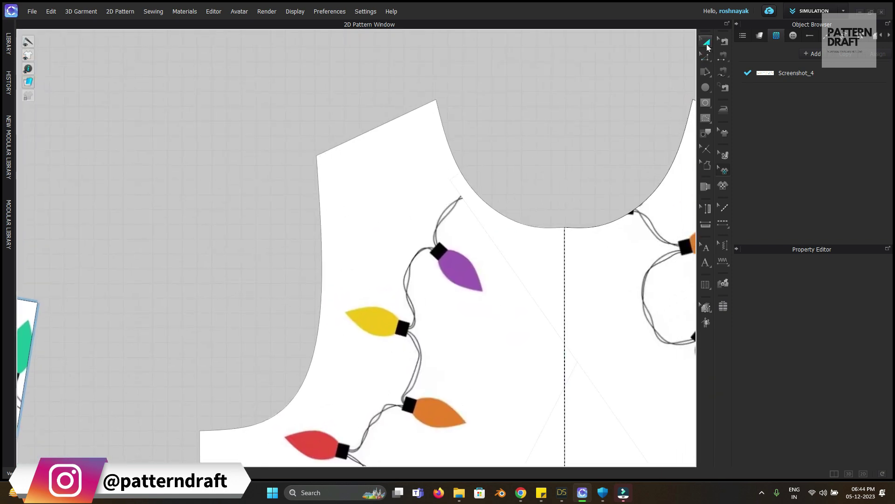
left_click(706, 47)
left_click(613, 130)
middle_click_drag(594, 209, 548, 120)
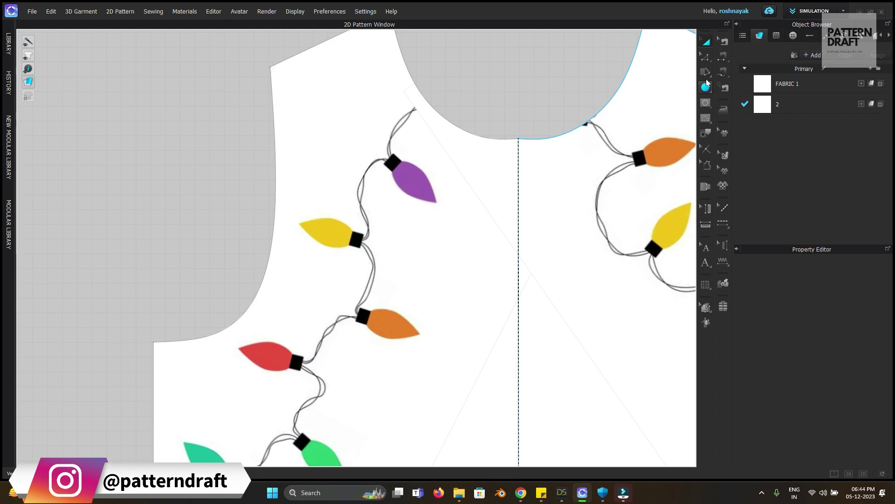
Trace a closed internal polygon around the purple bulb near the neckline.
left_click(705, 103)
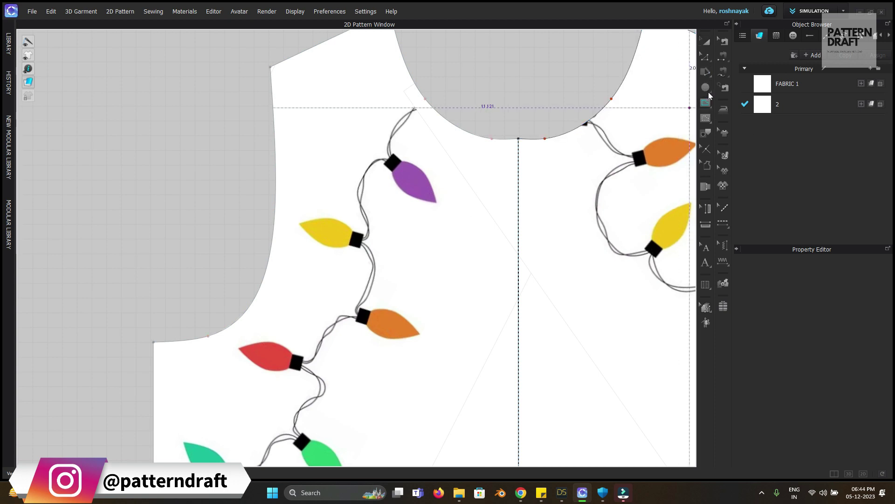
left_click(402, 160)
left_click(419, 167)
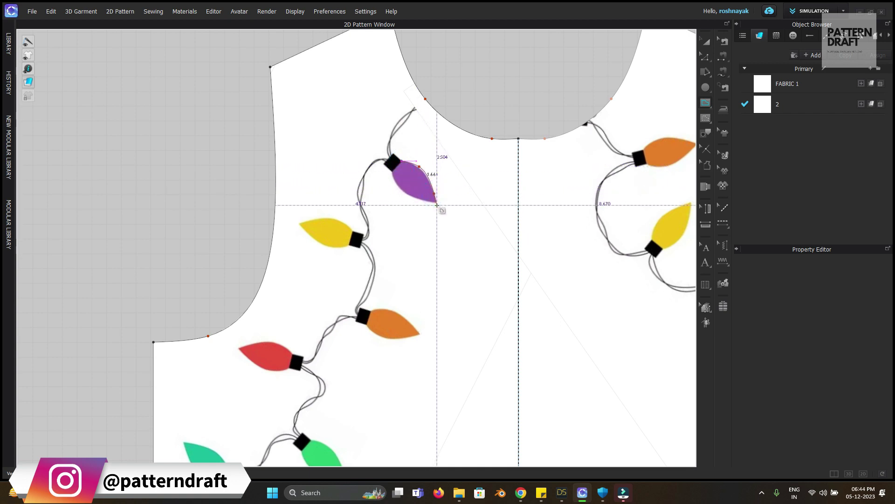
left_click(437, 204)
left_click(411, 197)
left_click(396, 183)
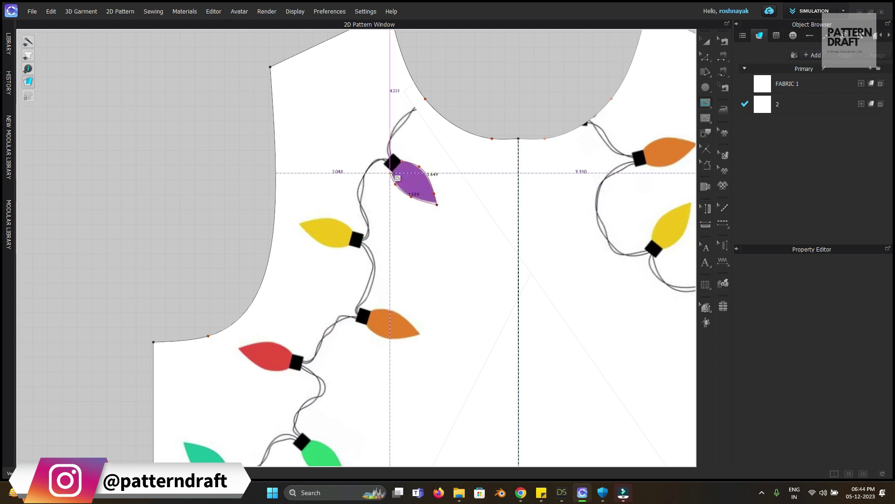
scroll(401, 180, "up", 5)
middle_click_drag(429, 131, 343, 394)
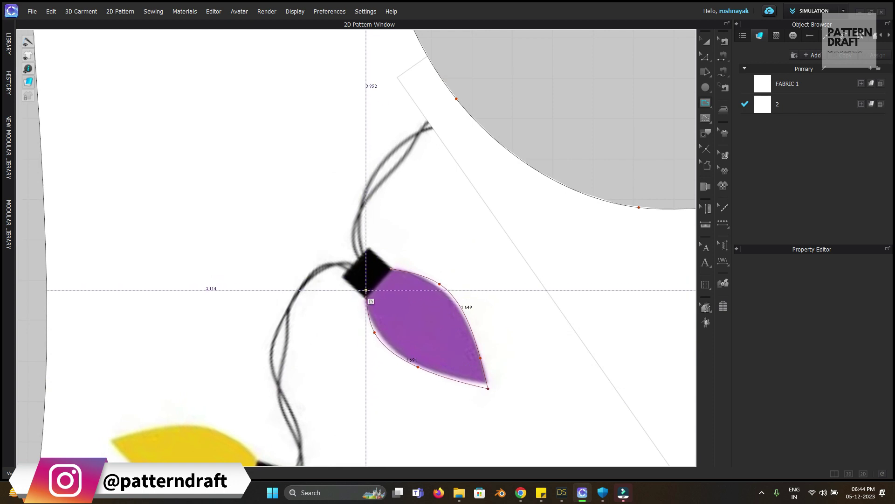
left_click(364, 296)
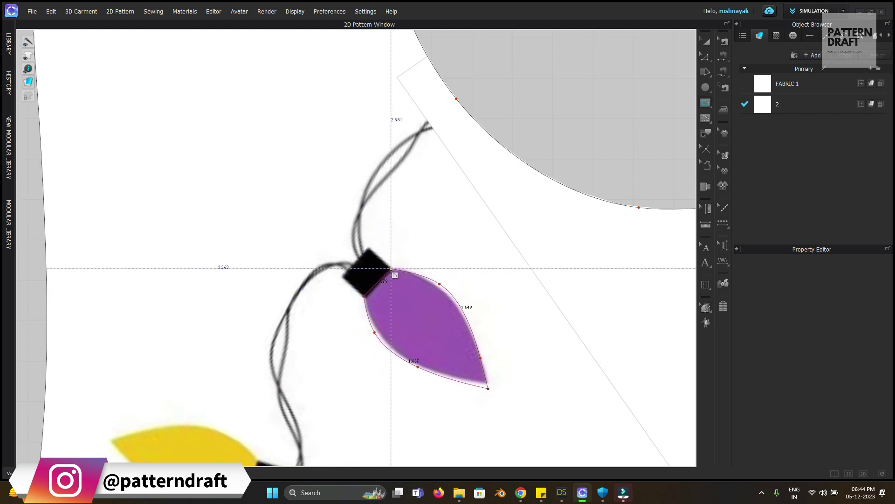
left_click(391, 269)
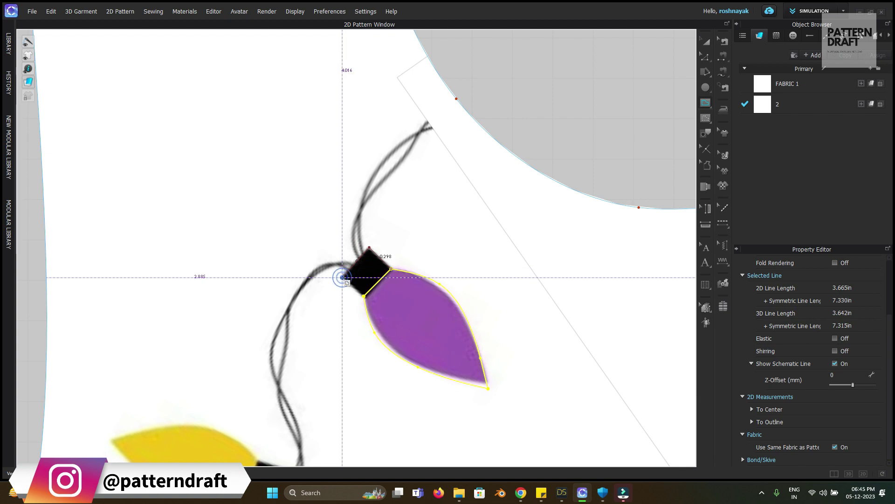
Outline the purple bulb's black cap and select it together with the bulb outline.
left_click(364, 296)
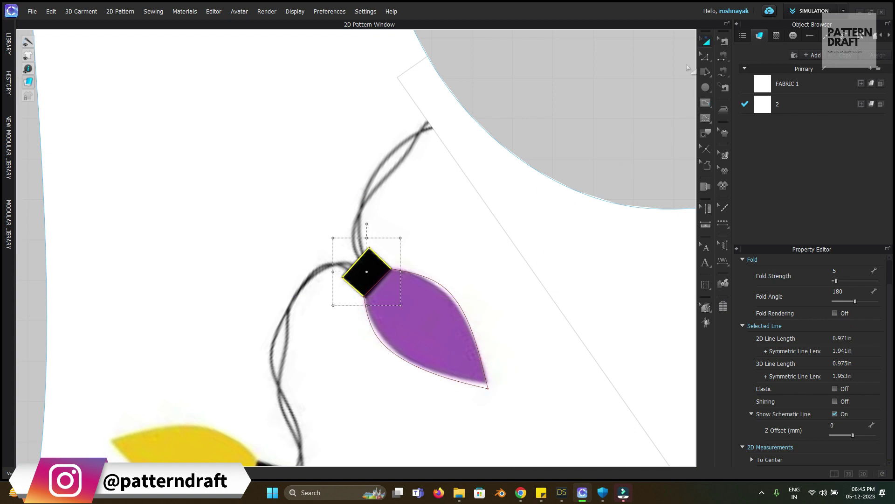
left_click(409, 276, "shift")
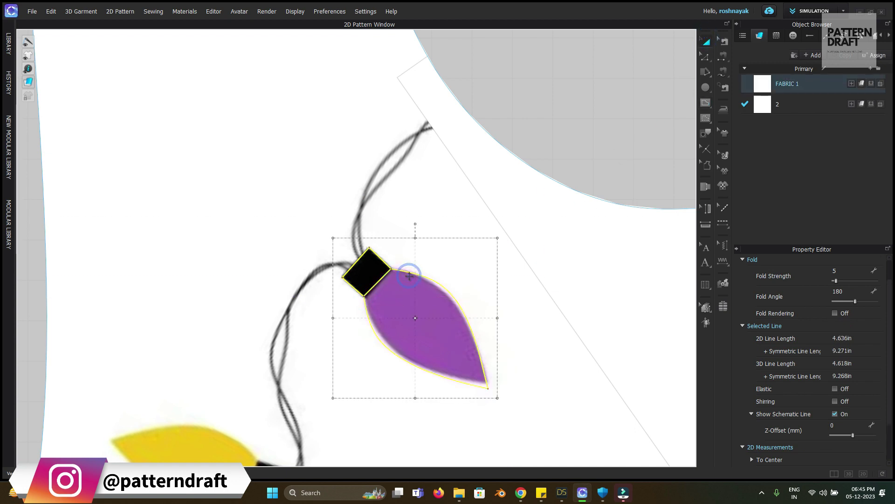
scroll(419, 292, "up", 5)
scroll(420, 293, "down", 6)
Move a copy of the bulb outline and align it over the yellow bulb.
middle_click_drag(421, 293, 463, 196)
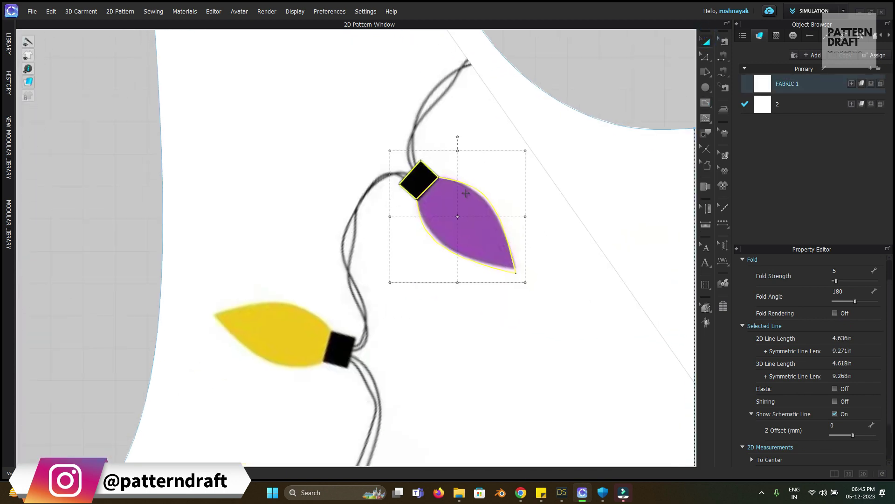
left_click_drag(474, 187, 295, 268)
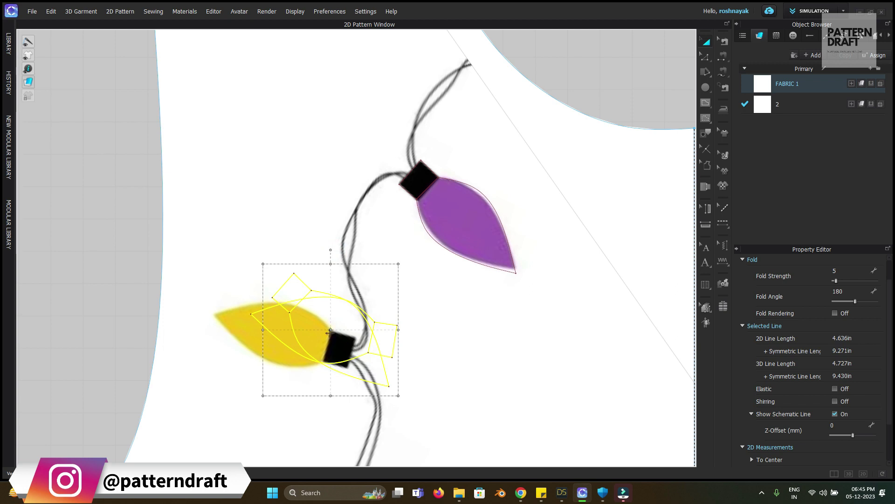
left_click_drag(302, 340, 303, 332)
left_click_drag(337, 282, 310, 282)
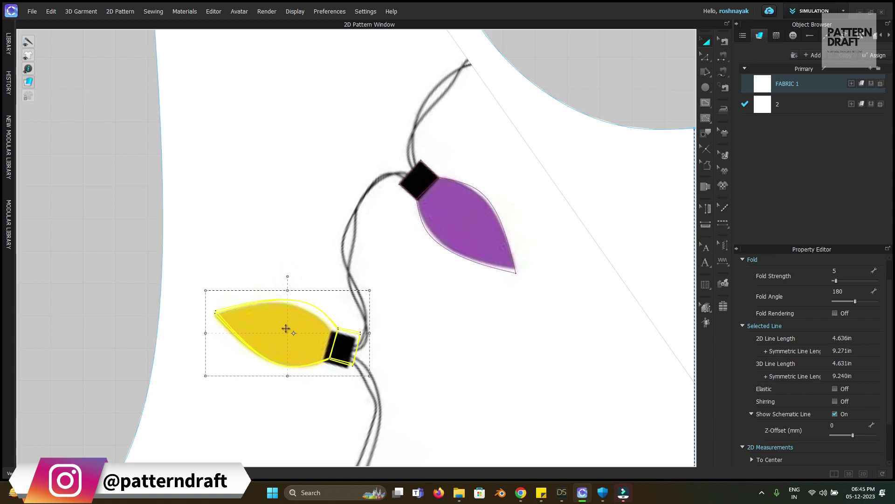
middle_click_drag(396, 328, 447, 147)
scroll(443, 156, "down", 3)
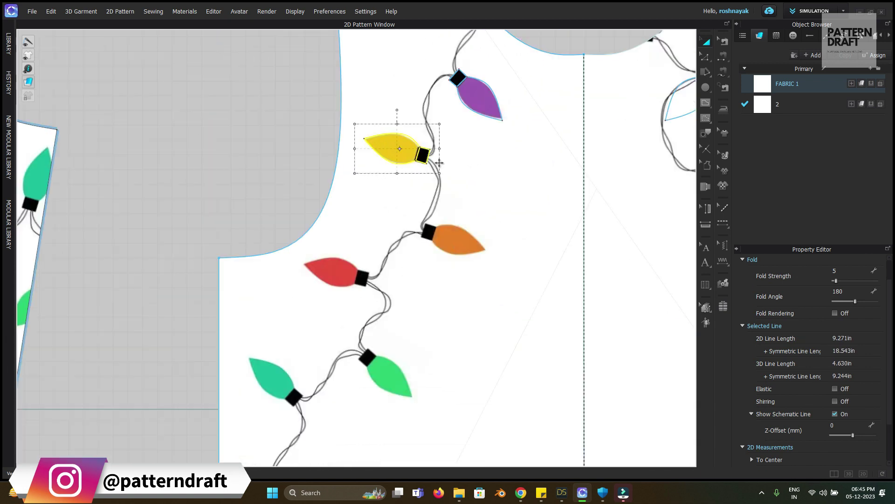
Place further outline copies over the orange, red and teal bulbs.
key("ctrl+d")
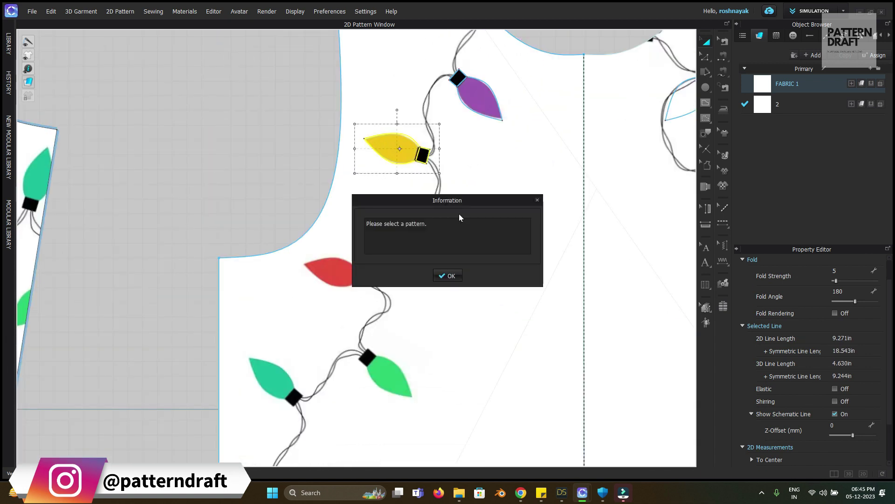
left_click(537, 200)
left_click_drag(396, 148, 449, 235)
left_click(453, 231)
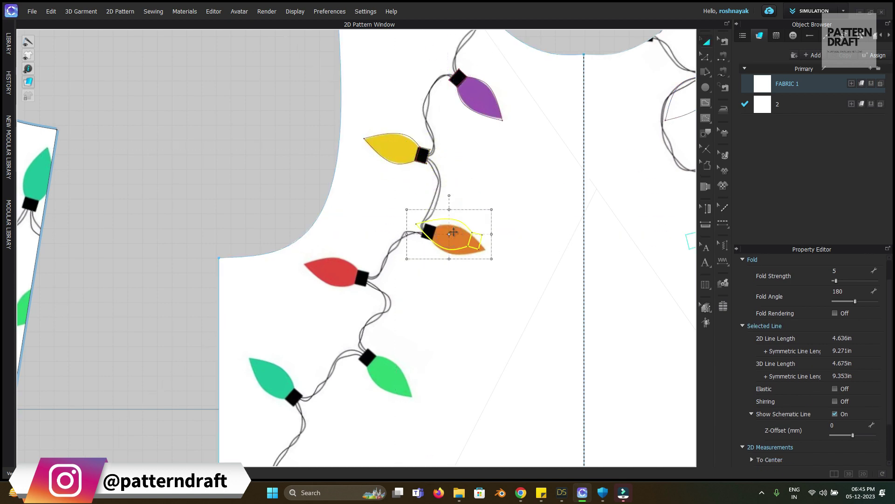
left_click_drag(383, 247, 272, 391)
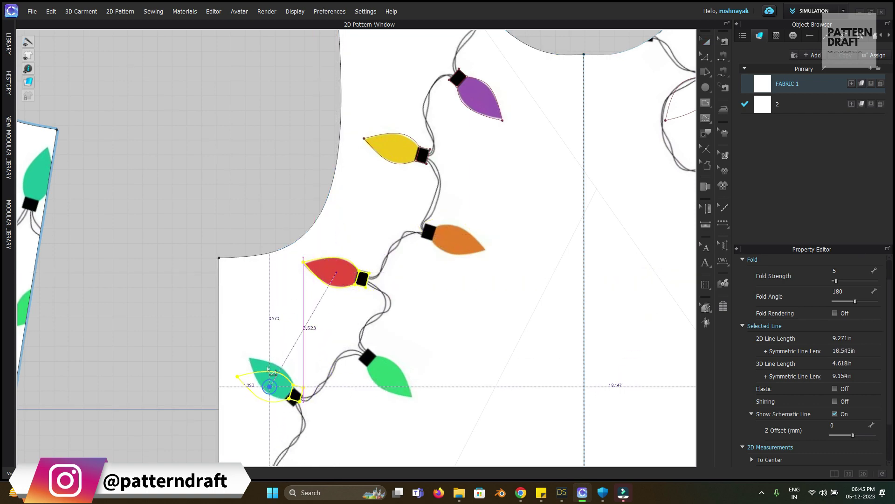
left_click_drag(278, 354, 276, 350)
middle_click_drag(428, 158, 371, 239)
left_click(371, 239)
Paste another bulb outline and rotate it to fit the green bulb.
key("ctrl+c")
key("ctrl+v")
left_click(409, 301)
left_click_drag(410, 301, 433, 281)
middle_click_drag(350, 396, 426, 261)
left_click_drag(408, 283, 422, 292)
scroll(422, 292, "down", 6)
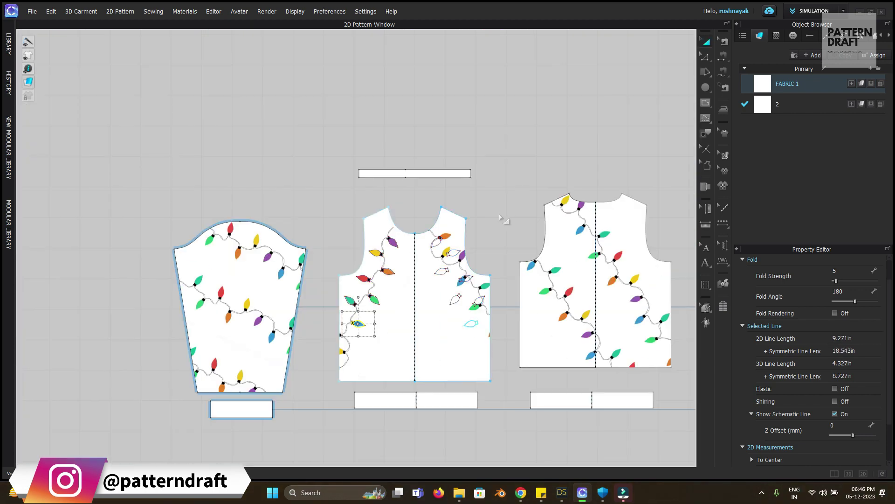
Copy all the front bulb outlines and paste them onto the back piece.
key("z")
left_click_drag(405, 227, 341, 335)
key("ctrl+c")
key("ctrl+v")
left_click(558, 279)
left_click(596, 215)
key("Delete")
key("ctrl+z")
key("a")
scroll(598, 217, "up", 5)
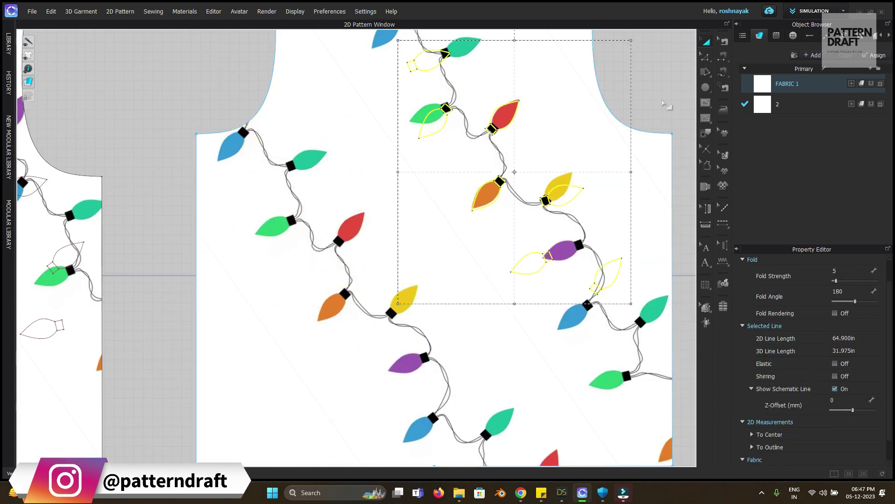
Move, rotate and reshape a copied outline onto the blue bulb, then start tracing the armhole wire.
key("z")
left_click(580, 185)
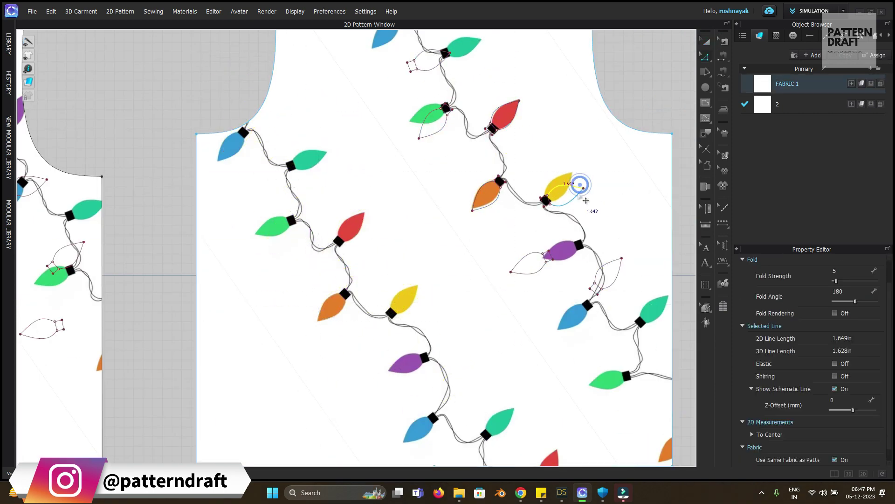
left_click_drag(563, 187, 589, 298)
left_click_drag(597, 266, 615, 370)
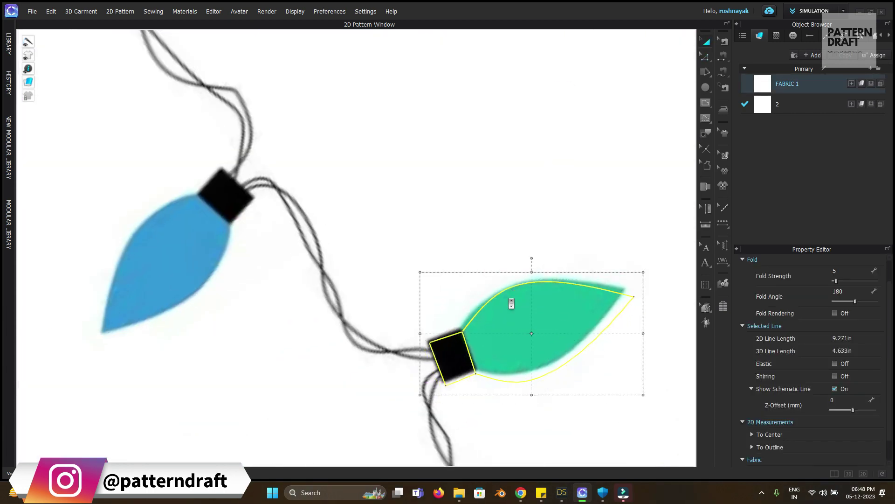
left_click_drag(514, 300, 209, 168)
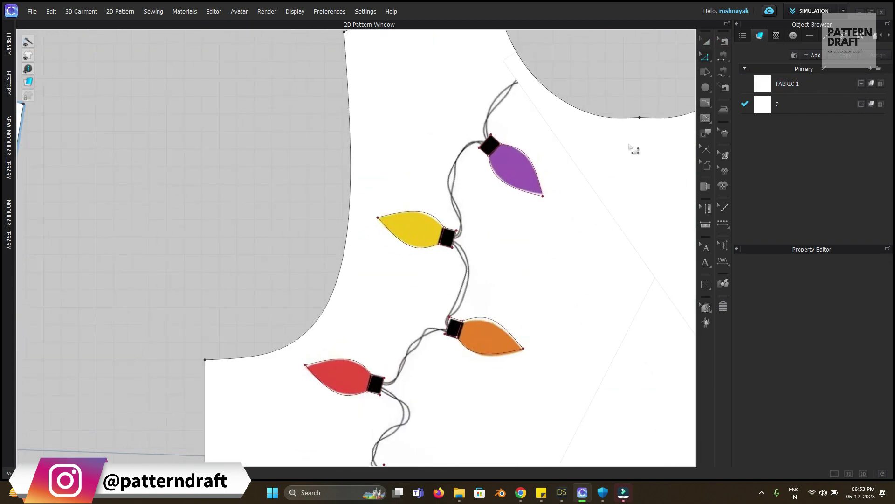
left_click(529, 71)
left_click(501, 91, "ctrl")
Draw a short internal line along the wire down to the purple bulb's socket.
left_click(485, 124, "ctrl")
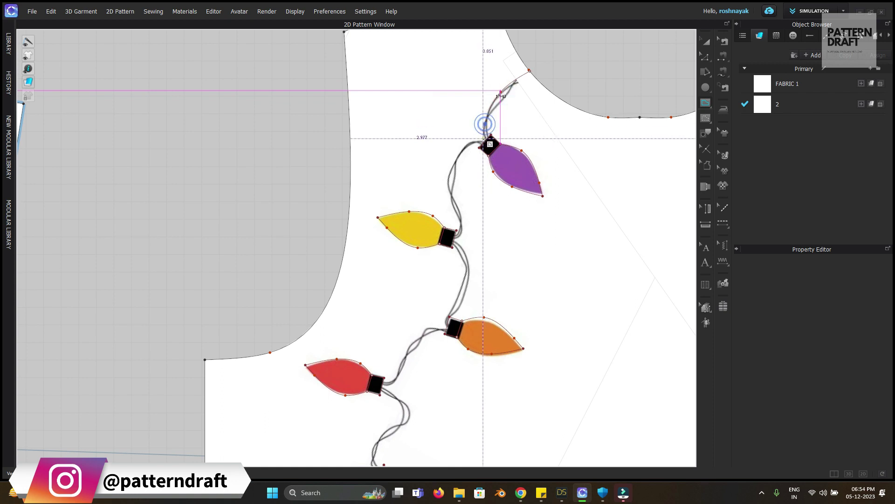
double_click(486, 140)
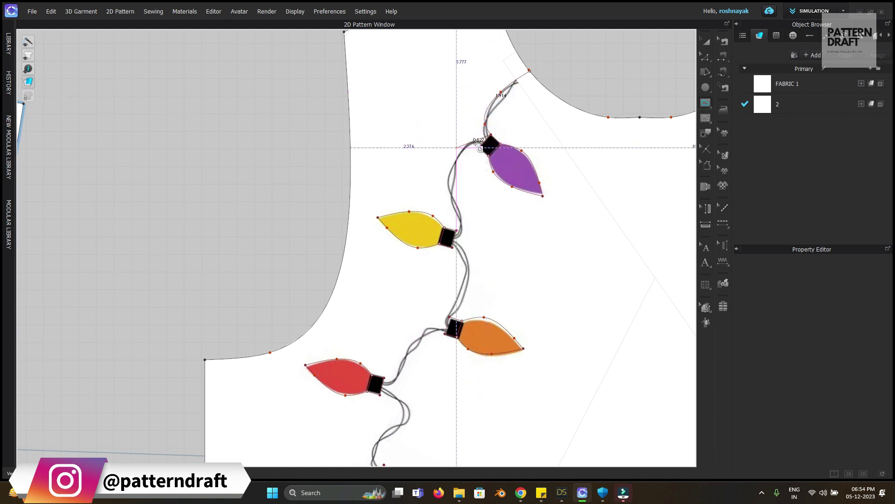
scroll(507, 122, "up", 5)
middle_click_drag(487, 163, 152, 425)
Start a new curve at the wire's top end and trace it down the cord.
left_click(501, 31)
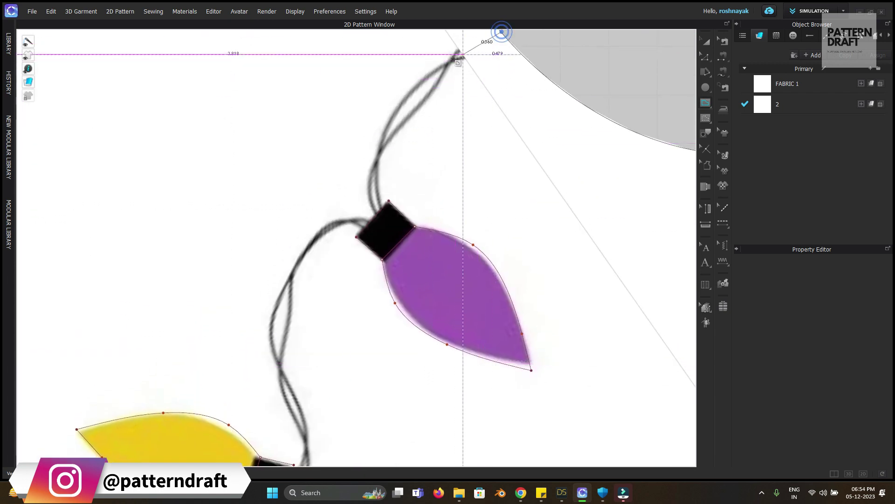
left_click(406, 91, "ctrl")
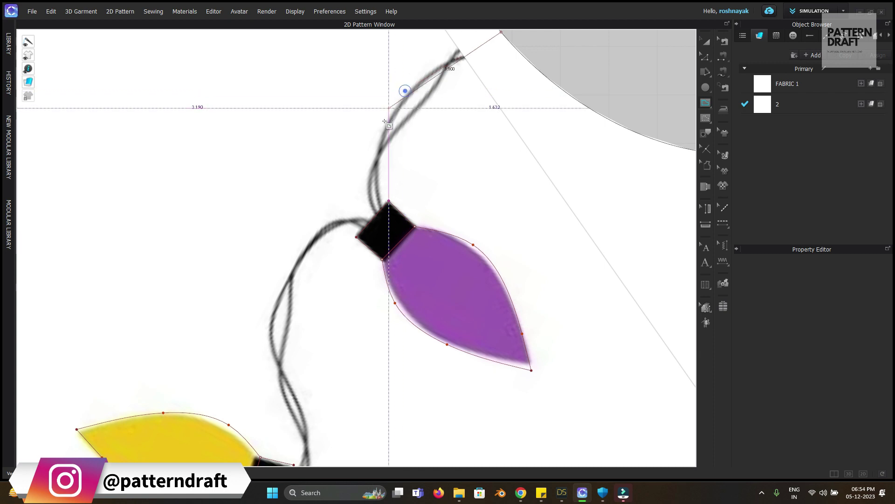
key("ctrl+z")
left_click(395, 94, "ctrl")
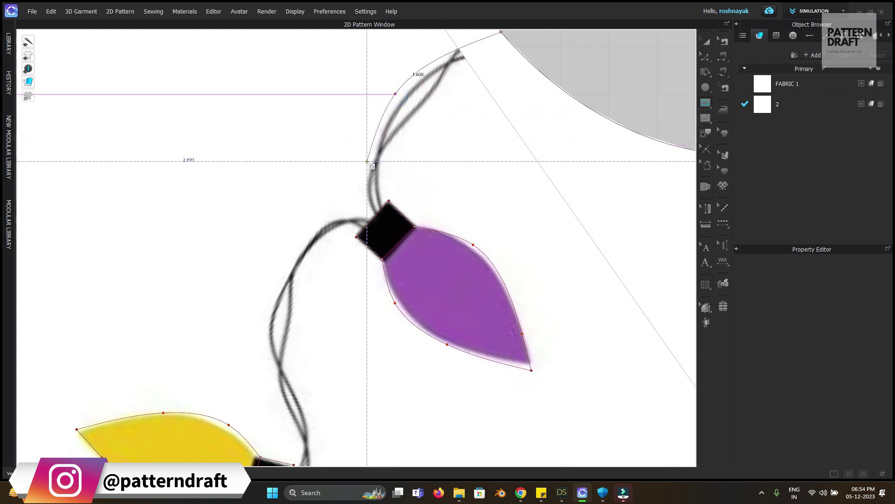
left_click(367, 161, "ctrl")
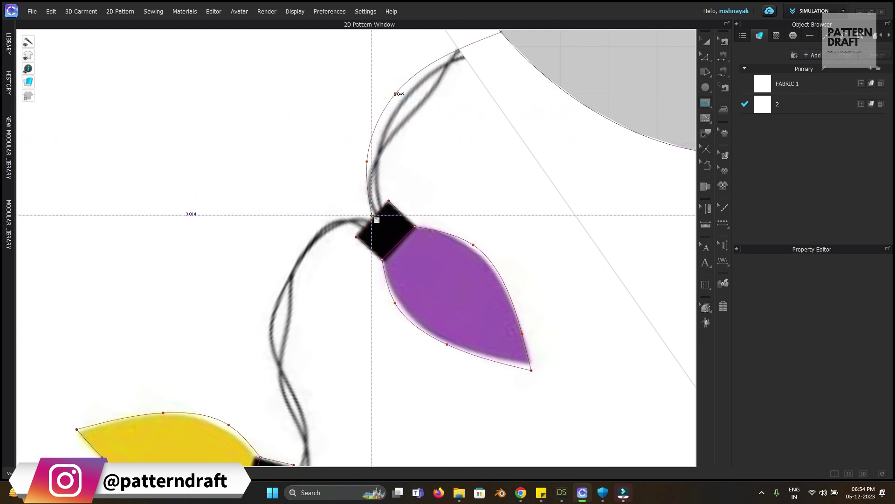
left_click(337, 220, "ctrl")
left_click(285, 276, "ctrl")
Continue the curve along the cord past the purple, yellow and blue bulb caps, then finish it.
middle_click_drag(329, 316, 393, 121)
left_click(353, 196, "ctrl")
left_click(373, 253, "ctrl")
left_click(368, 284, "ctrl")
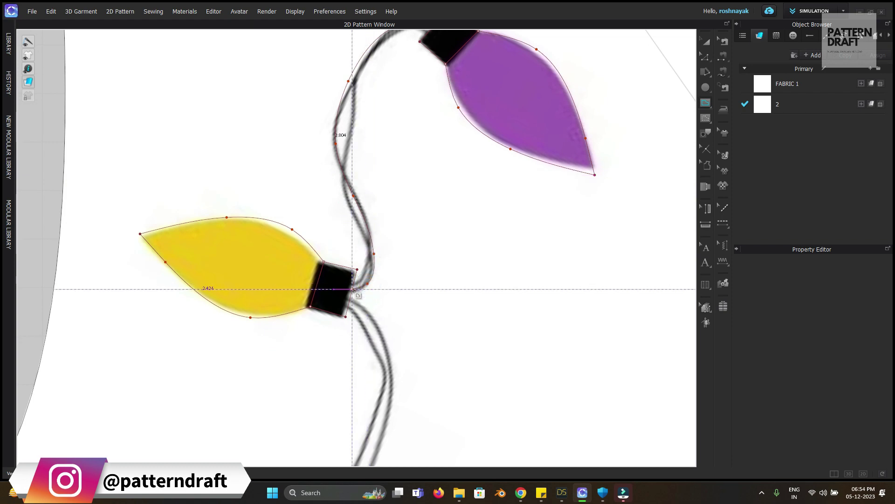
middle_click_drag(361, 336, 415, 83)
left_click(390, 240, "ctrl")
middle_click_drag(279, 396, 422, 118)
left_click(352, 301, "ctrl")
left_click(471, 139, "ctrl")
left_click(424, 256, "ctrl")
middle_click_drag(277, 399, 460, 84)
left_click(383, 95)
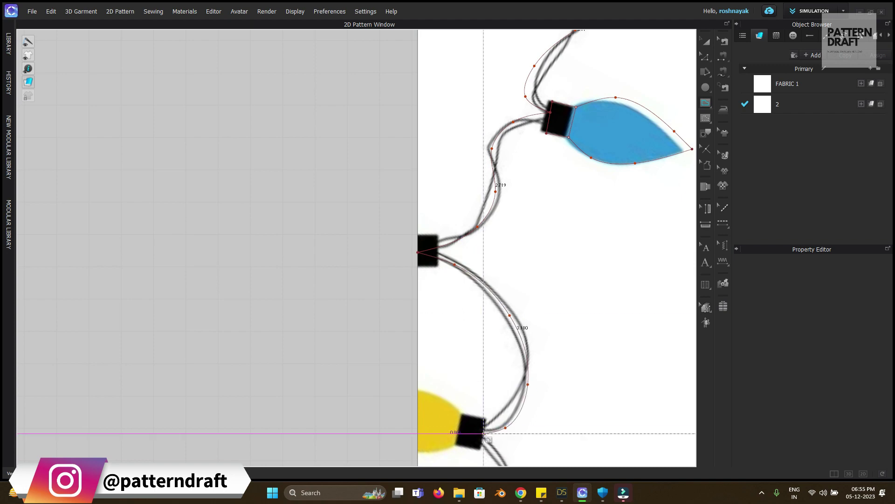
left_click(706, 56)
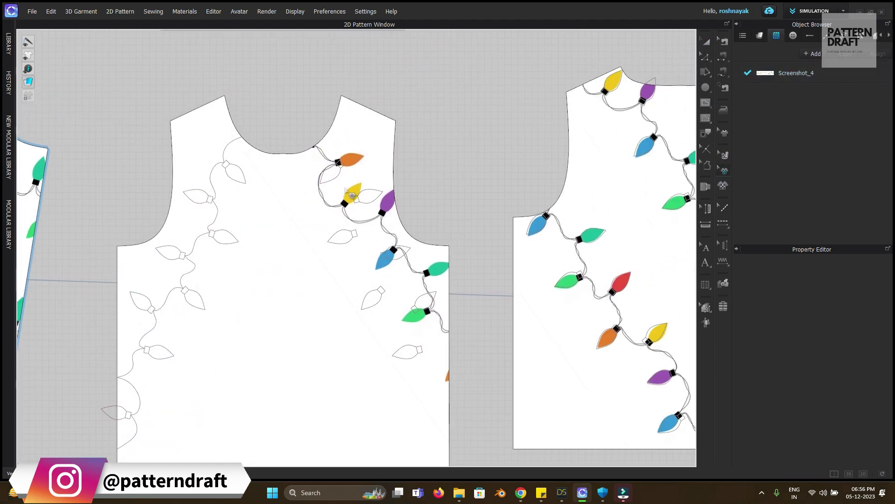
Select the Screenshot_4 light-string graphic on the front bodice.
left_click(455, 286)
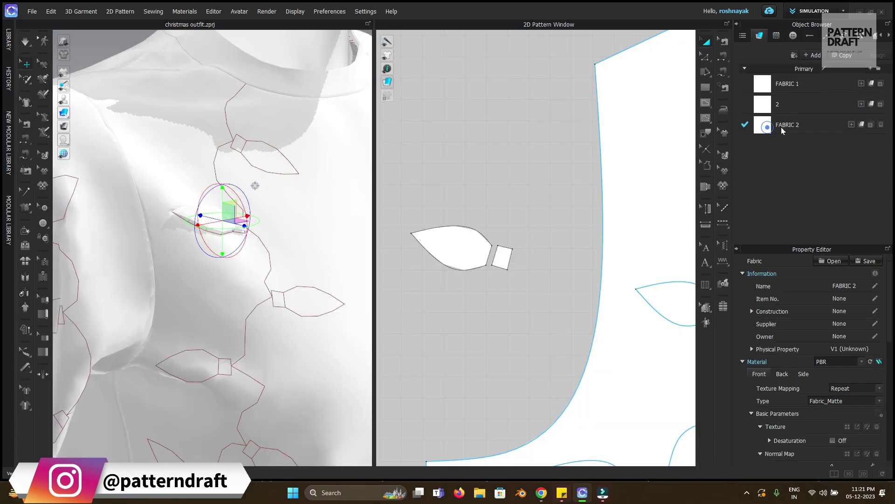
Apply the V1_Leather_Full_Grain_Leather physical preset to the Light fabric.
scroll(818, 349, "down", 2)
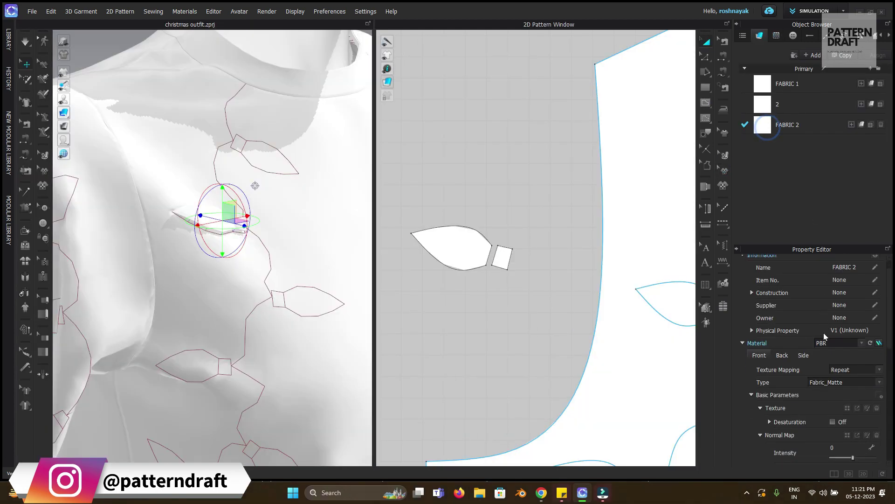
scroll(821, 407, "down", 5)
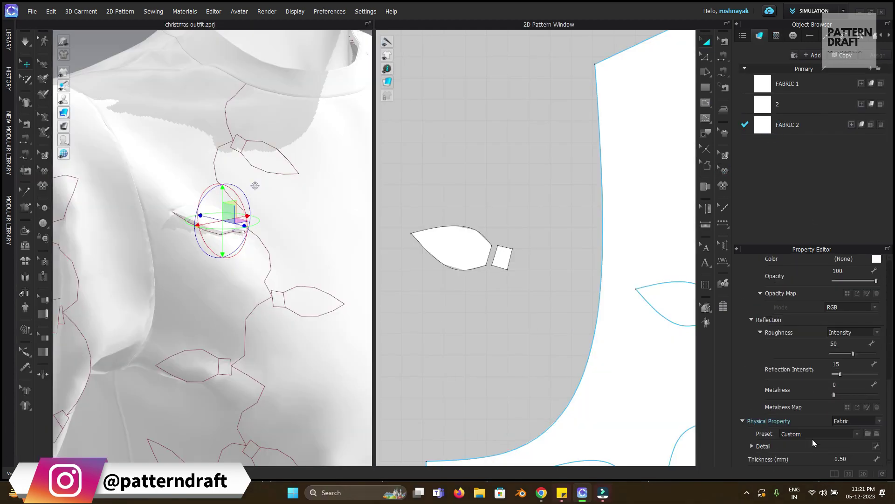
left_click(812, 433)
scroll(808, 363, "down", 5)
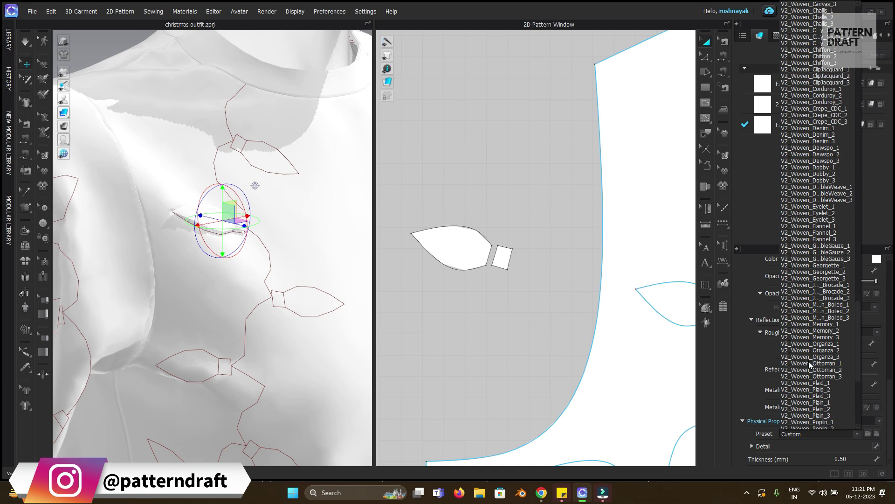
scroll(809, 362, "up", 13)
scroll(804, 178, "up", 18)
scroll(811, 86, "up", 9)
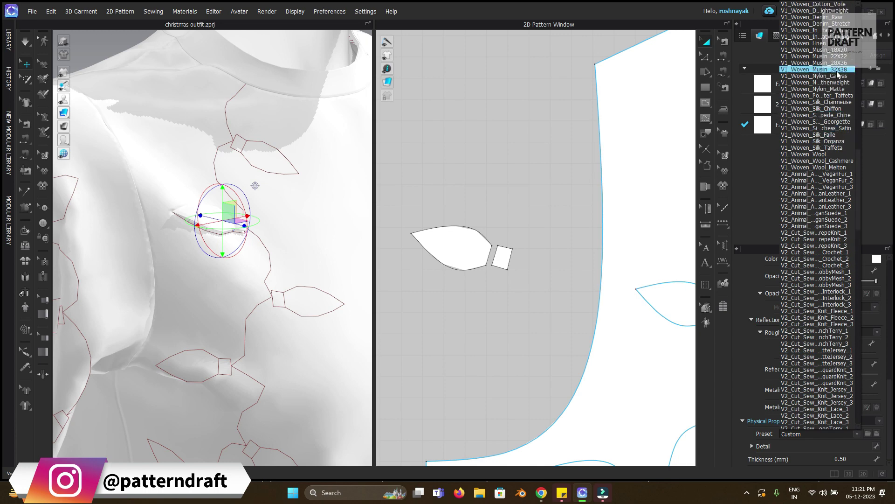
scroll(805, 118, "up", 5)
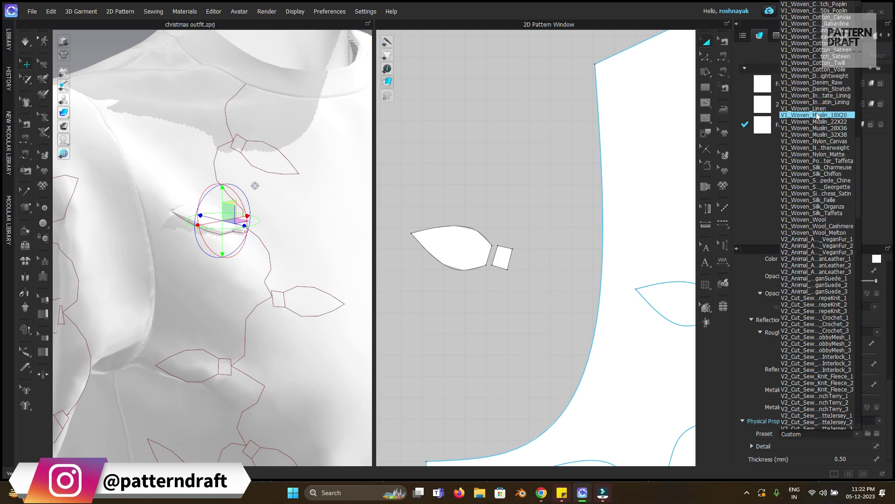
scroll(817, 103, "up", 9)
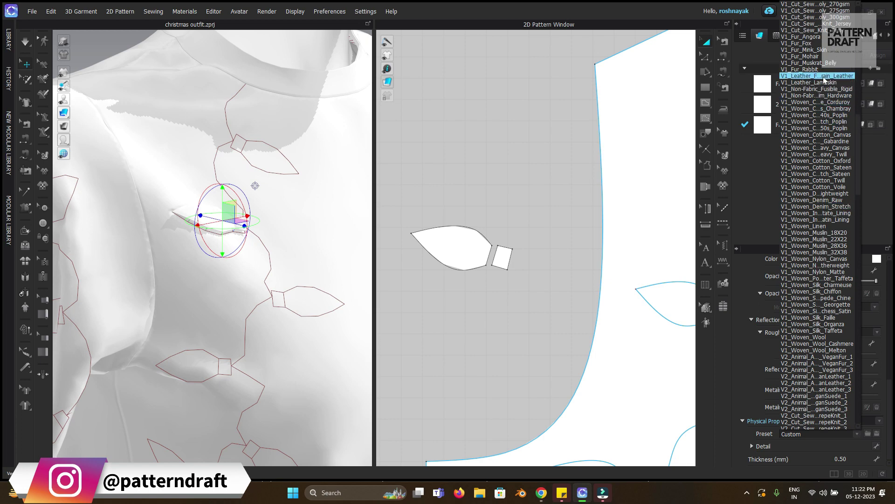
left_click(824, 77)
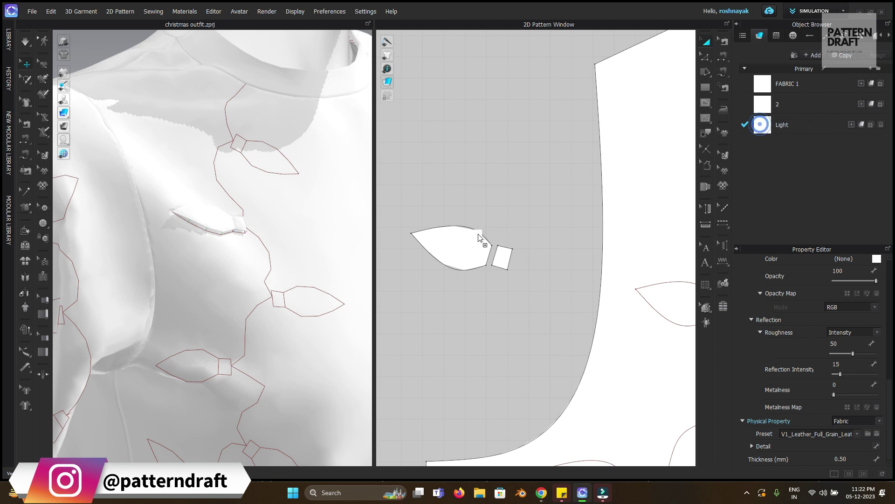
Duplicate the Light fabric and rename the copy 'Light 2'.
left_click(458, 251)
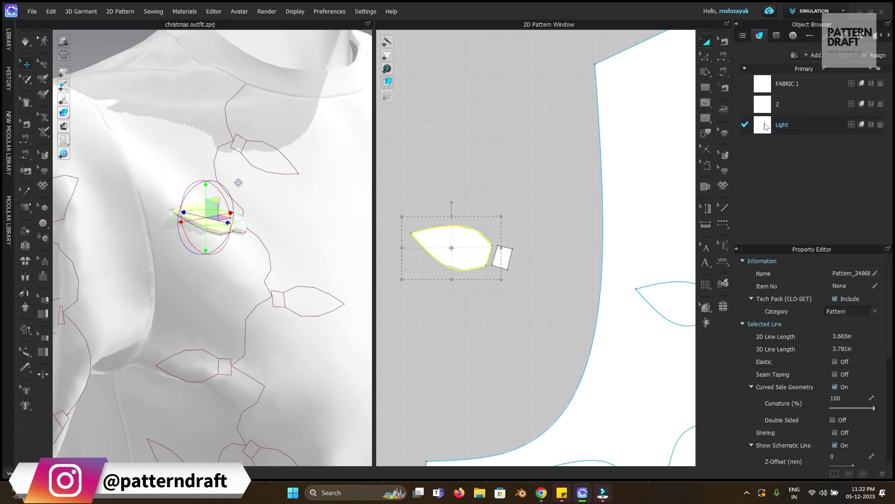
left_click(830, 125)
left_click(846, 55)
double_click(793, 145)
left_click(810, 145)
left_click_drag(808, 145, 788, 144)
key("BackSpace")
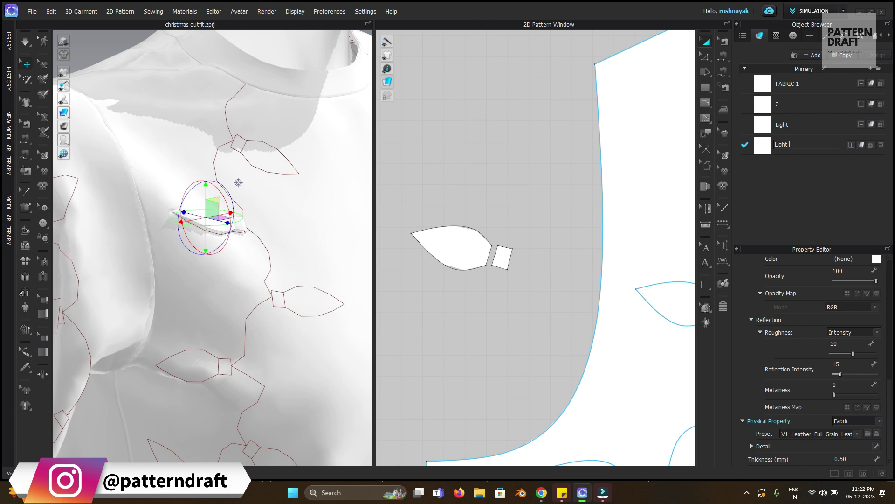
key("Return")
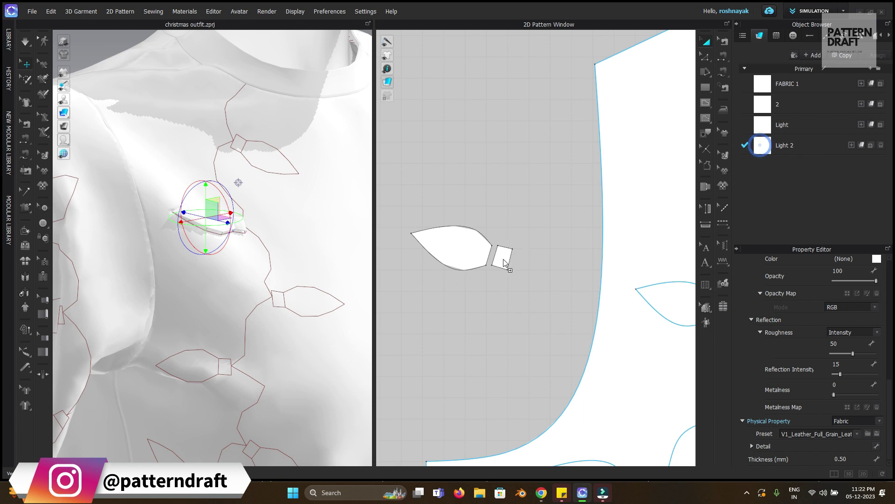
left_click(532, 216)
Set the Light 2 fabric colour to black.
left_click(765, 145)
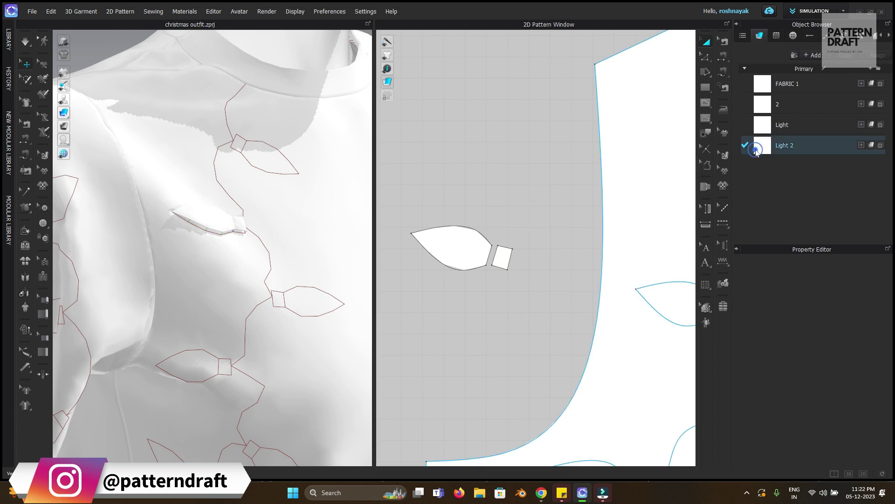
left_click(877, 259)
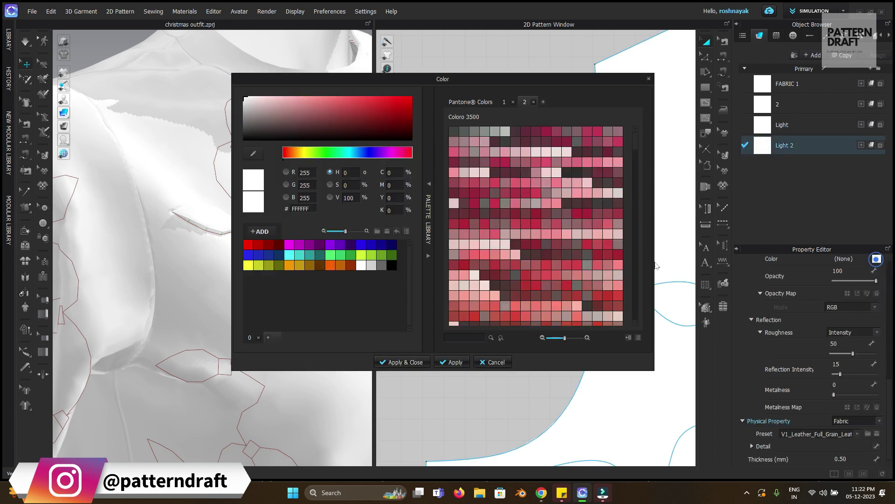
left_click(391, 265)
left_click(404, 363)
left_click(474, 147)
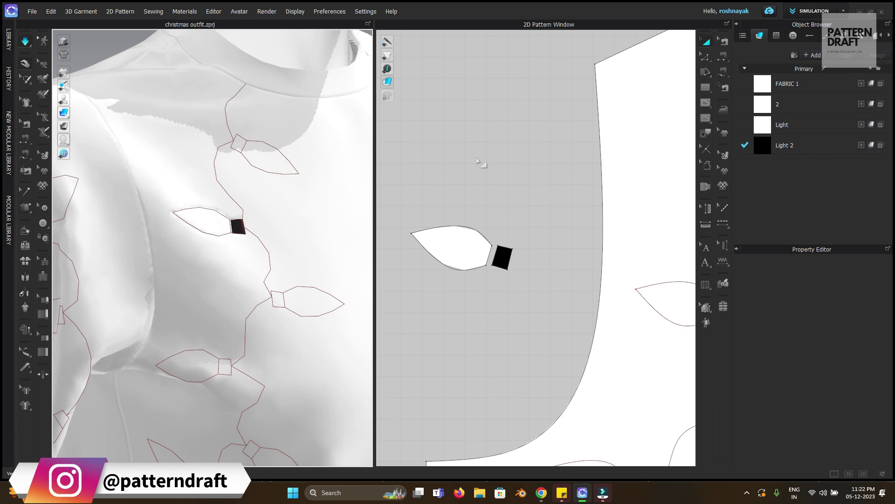
Set the bulb pieces' Add'l Thickness - Rendering to 1 and re-simulate them on the top.
key("space")
left_click_drag(409, 209, 528, 265)
scroll(849, 394, "down", 6)
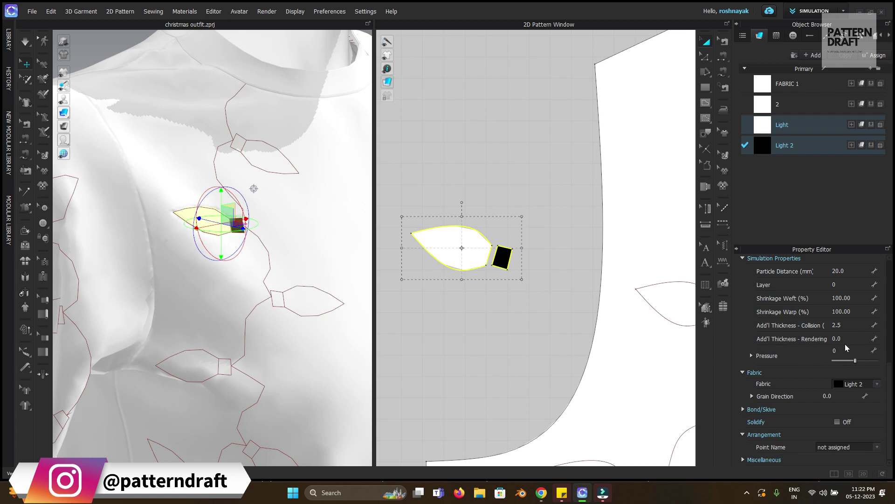
left_click(841, 339)
type("1")
left_click(478, 346)
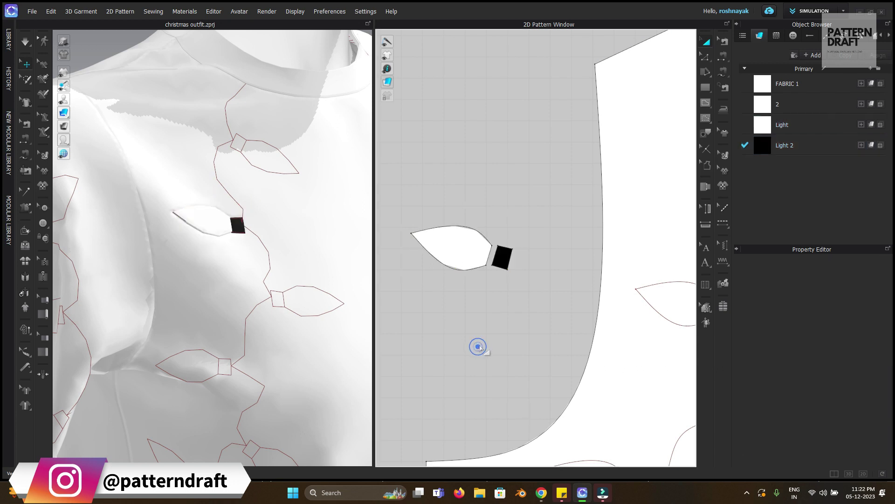
left_click(508, 192)
right_click_drag(244, 306, 221, 307)
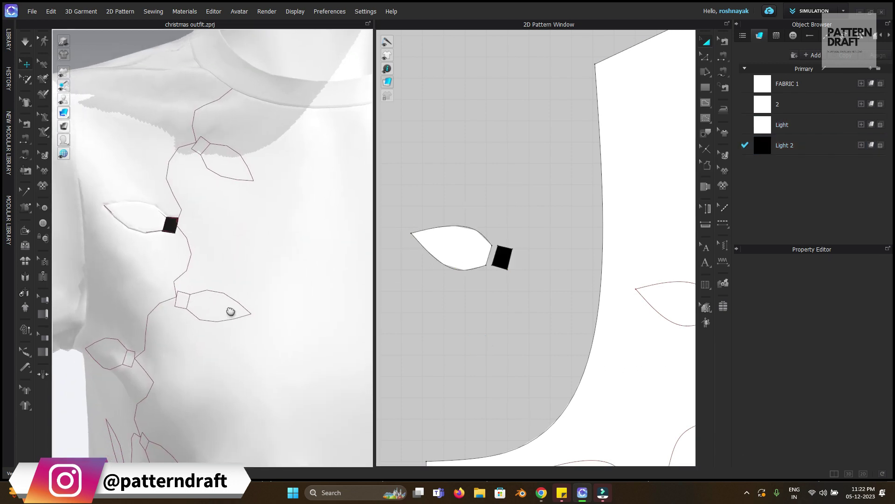
middle_click_drag(221, 306, 240, 311)
key("space")
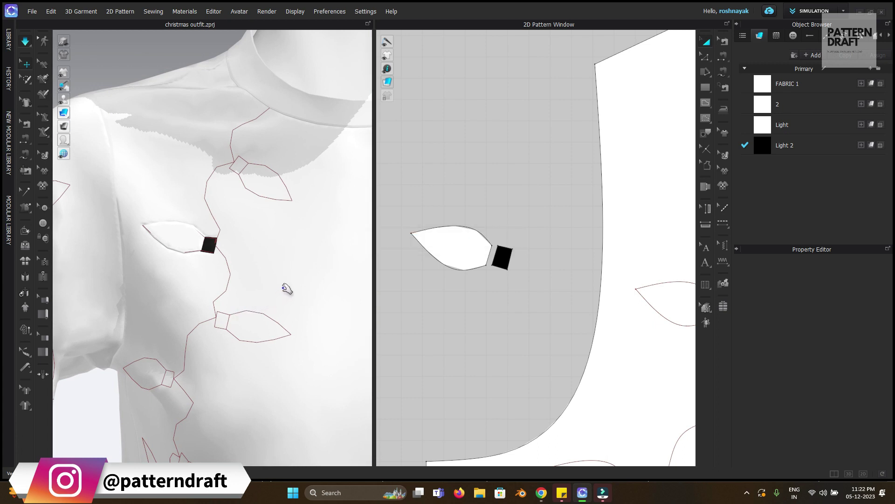
Give the bulb pieces a particle distance of 10 and simulate them onto the chest again.
key("space")
left_click_drag(403, 216, 536, 313)
scroll(849, 371, "up", 1)
left_click(846, 281)
type("10")
key("Return")
left_click(458, 322)
key("space")
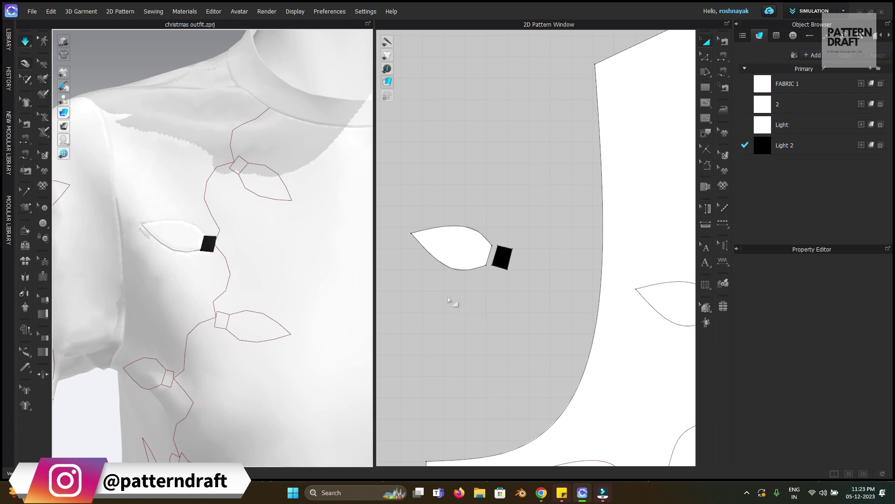
scroll(254, 297, "down", 2)
right_click_drag(254, 297, 286, 292)
key("space")
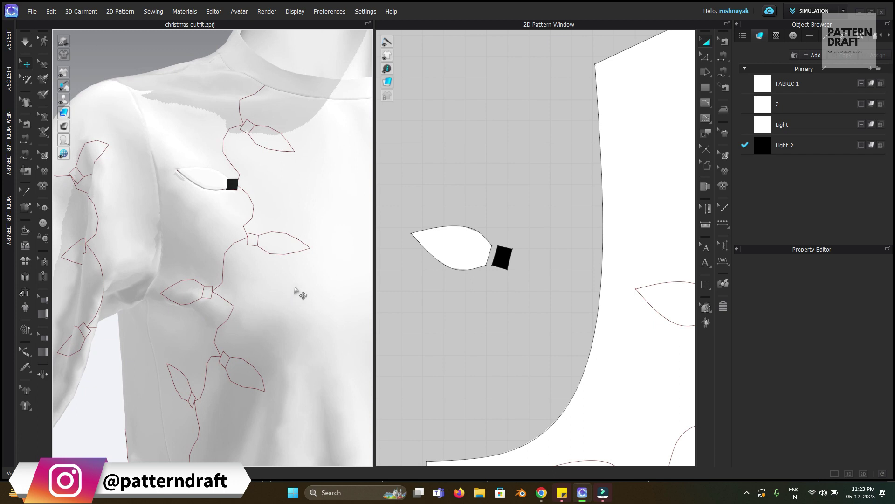
left_click(776, 37)
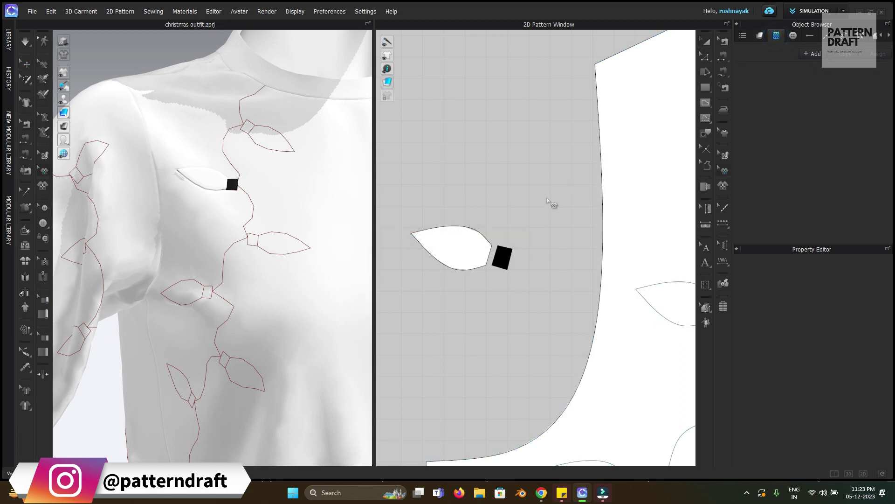
scroll(550, 203, "down", 5)
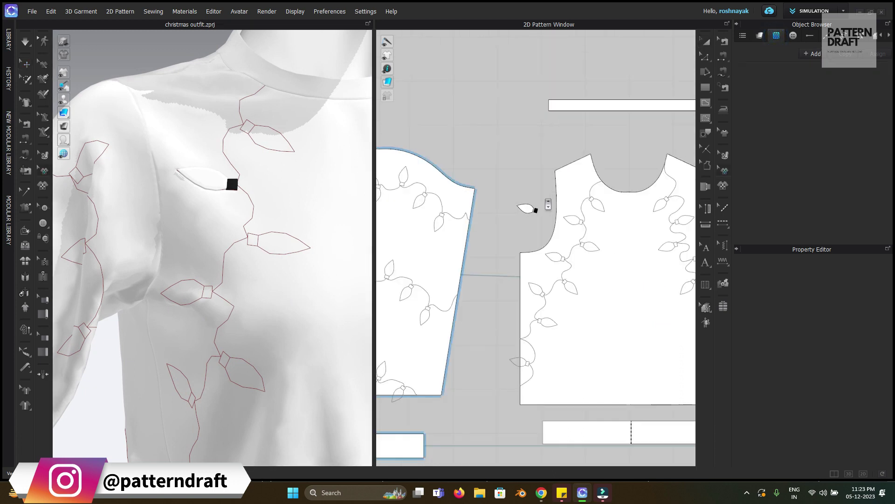
Copy the small light-bulb piece and place the copy just above the original on the bodice.
left_click(759, 35)
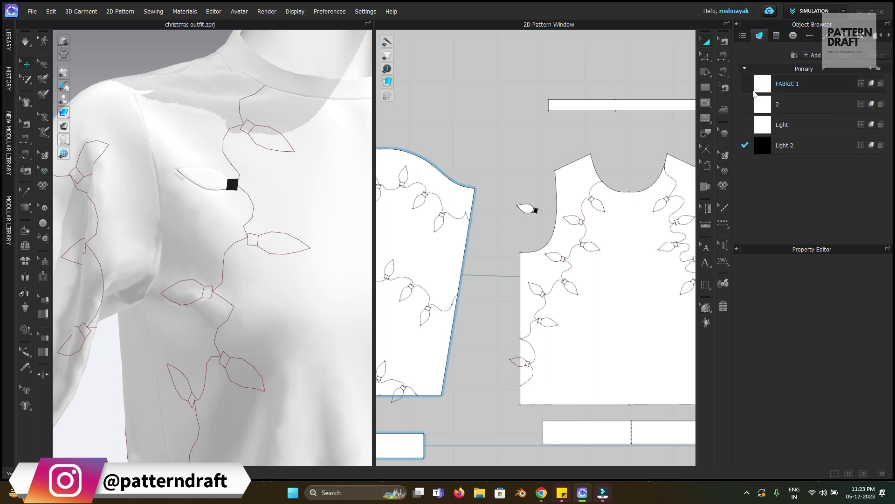
left_click(776, 35)
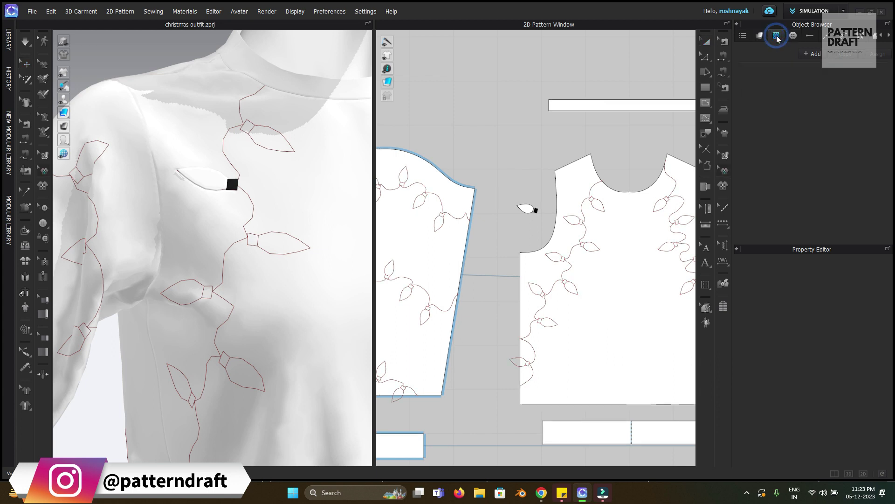
left_click(706, 42)
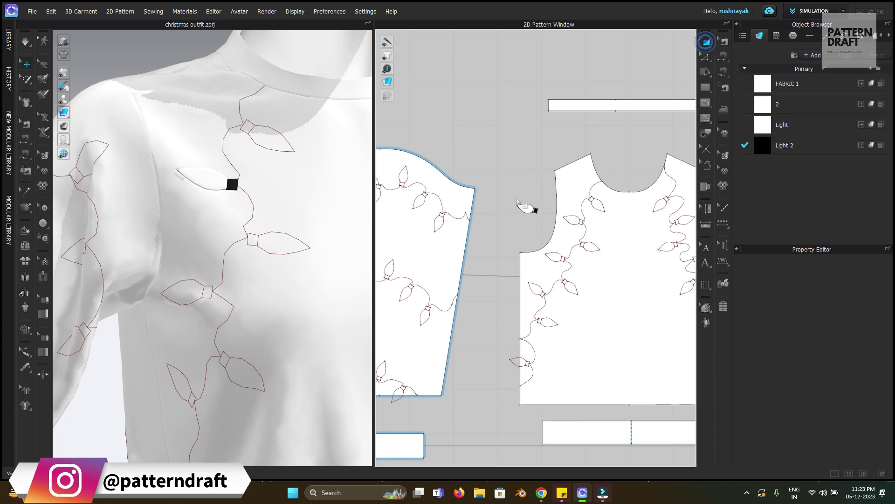
left_click(521, 204)
left_click_drag(530, 202, 547, 186)
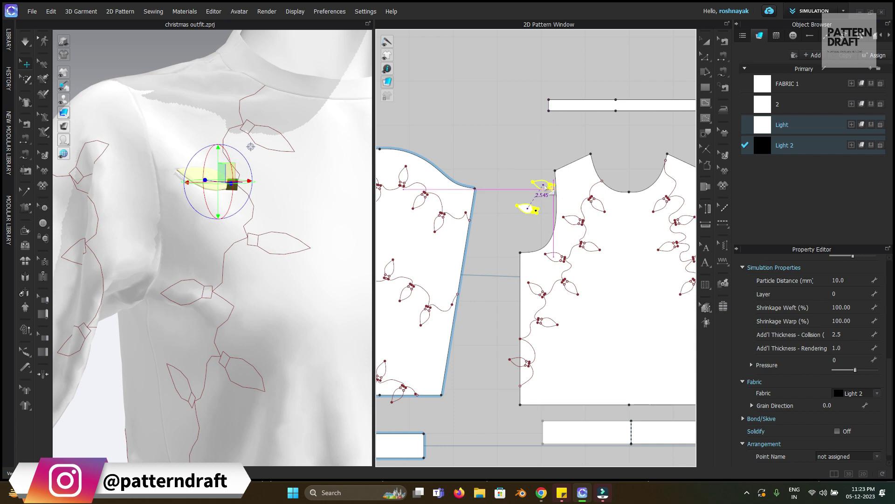
left_click(537, 185)
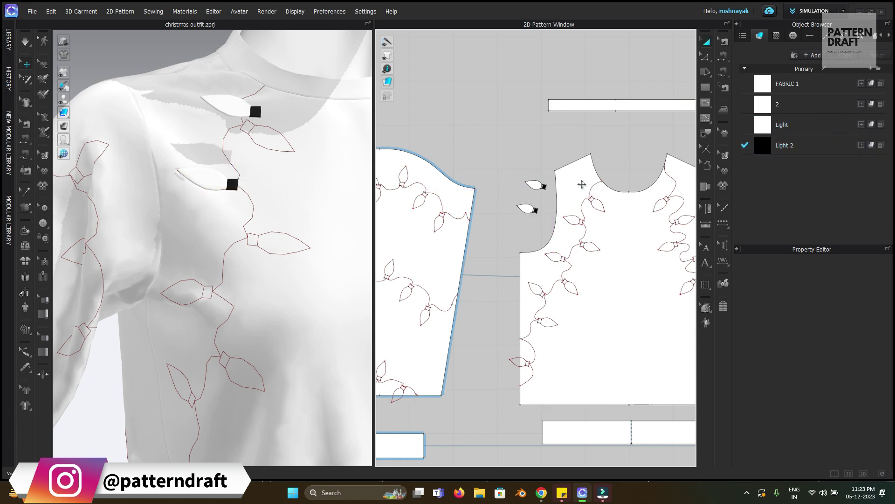
scroll(504, 185, "down", 5)
scroll(496, 184, "down", 3)
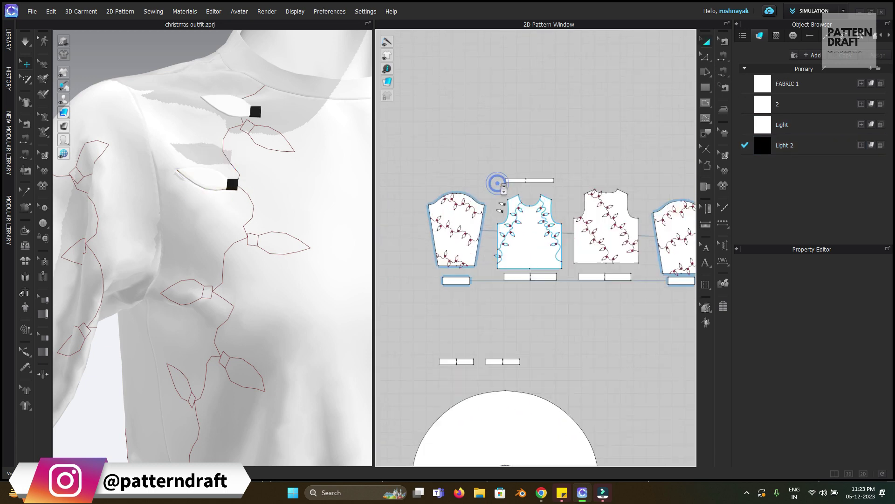
scroll(494, 186, "up", 10)
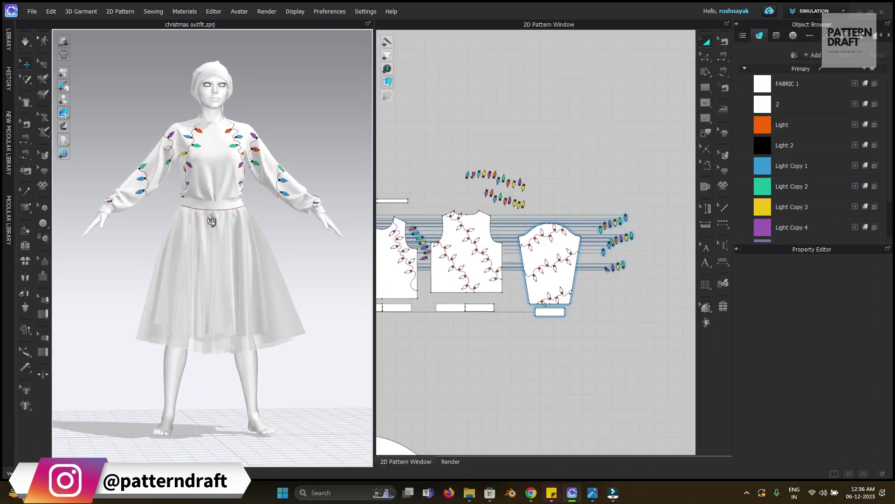
Orbit the outfit, then switch the workspace mode to UV Editor.
right_click_drag(211, 221, 178, 228)
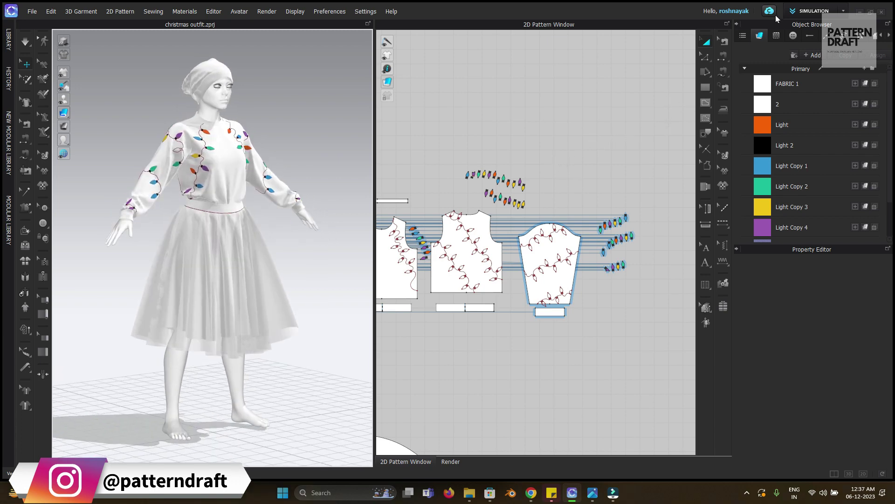
left_click(803, 13)
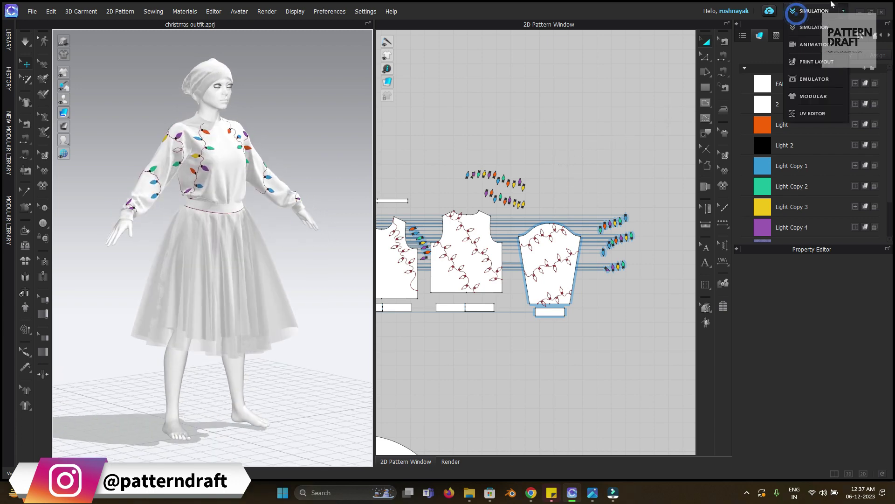
left_click(815, 114)
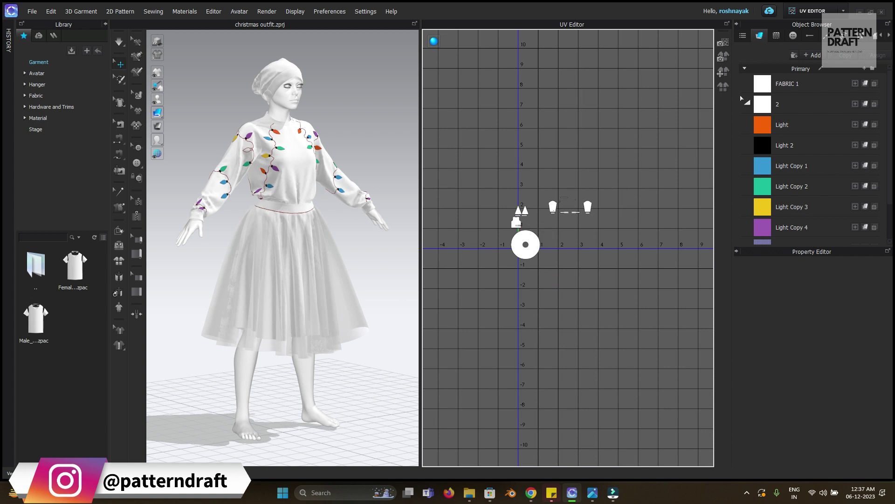
Pack the UV islands into the Selected Tile at U 3, V 1.
left_click(723, 86)
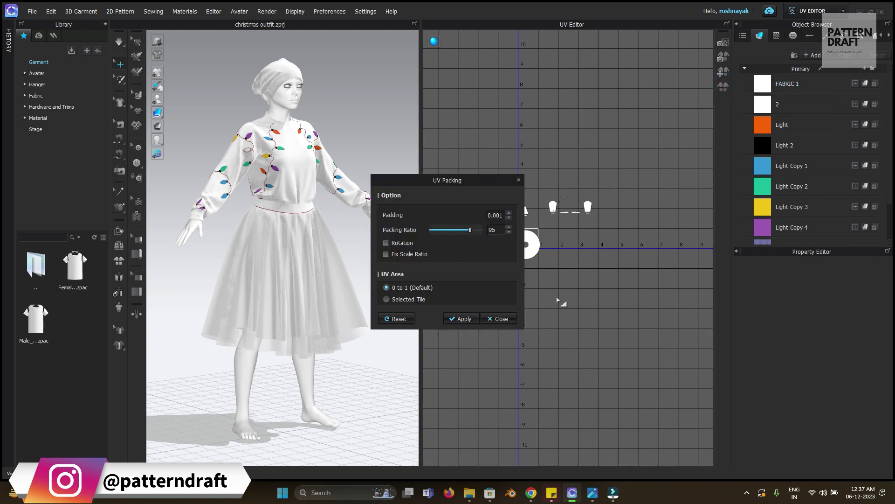
left_click(501, 319)
left_click(722, 86)
left_click(385, 299)
left_click(412, 311)
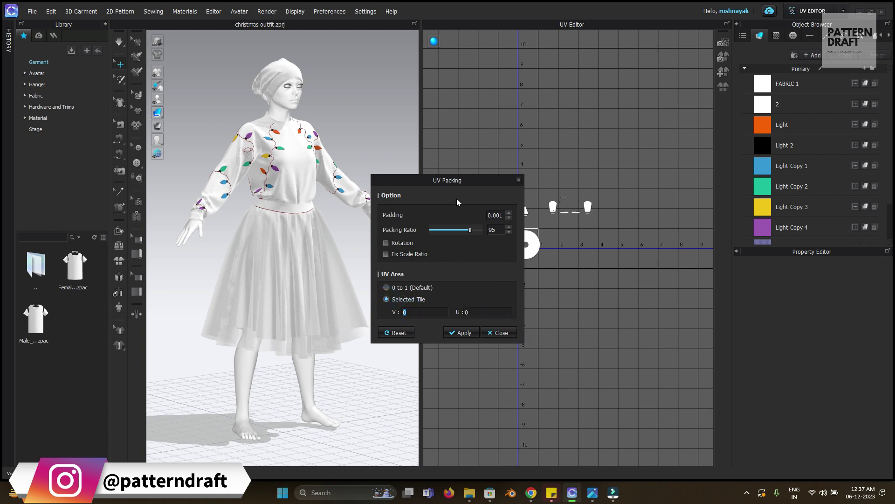
left_click_drag(475, 179, 455, 188)
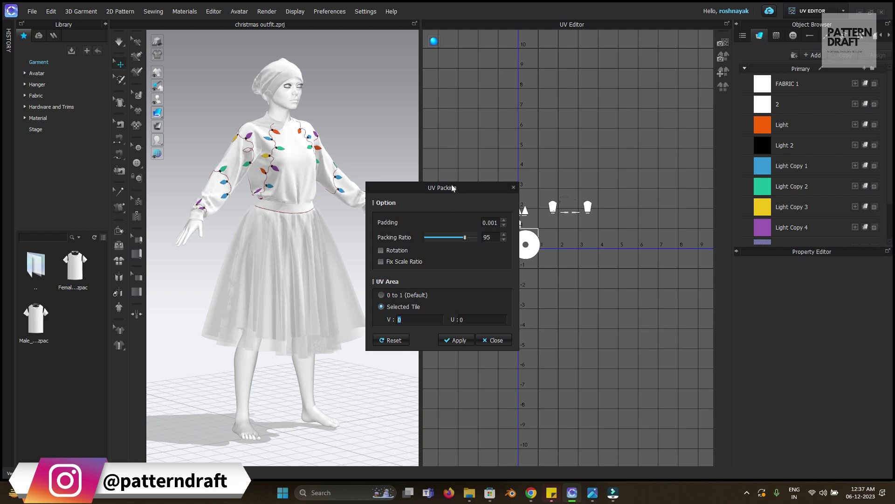
left_click_drag(451, 188, 406, 149)
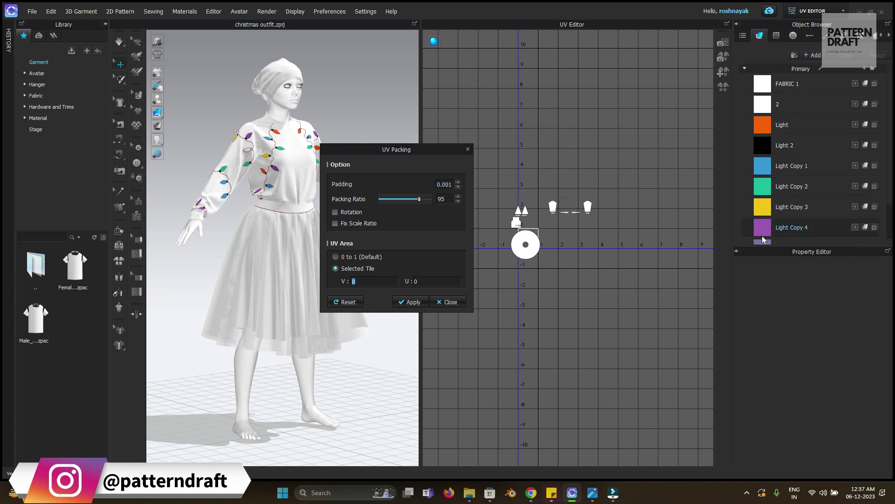
left_click_drag(407, 146, 497, 107)
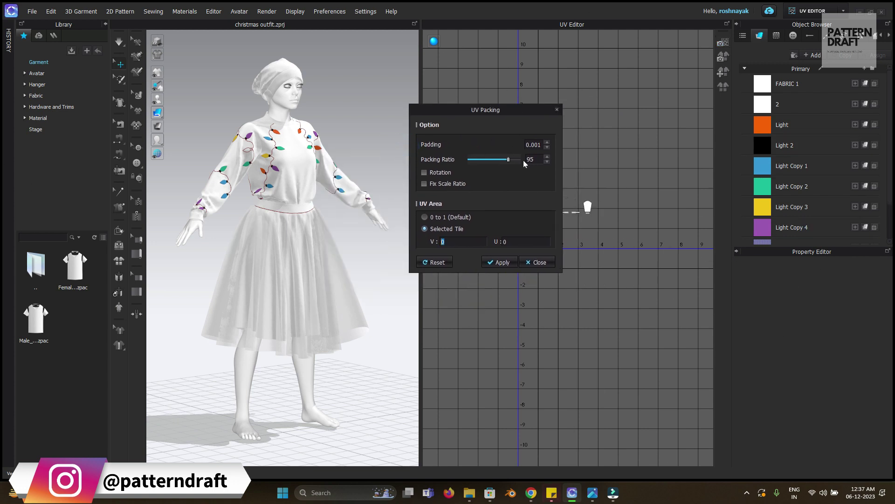
left_click_drag(456, 111, 397, 131)
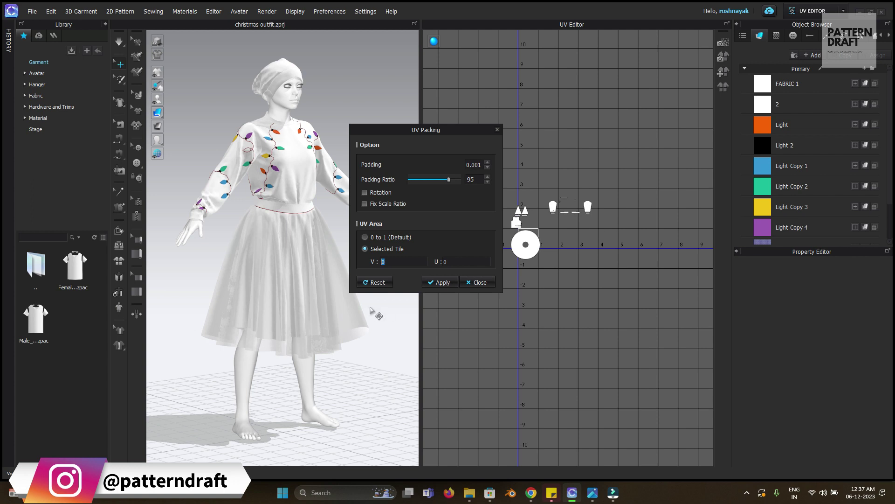
double_click(400, 260)
type("1")
double_click(457, 261)
type("3")
left_click(440, 282)
Deselect the islands, close UV Packing and centre the packed islands in view.
left_click(557, 278)
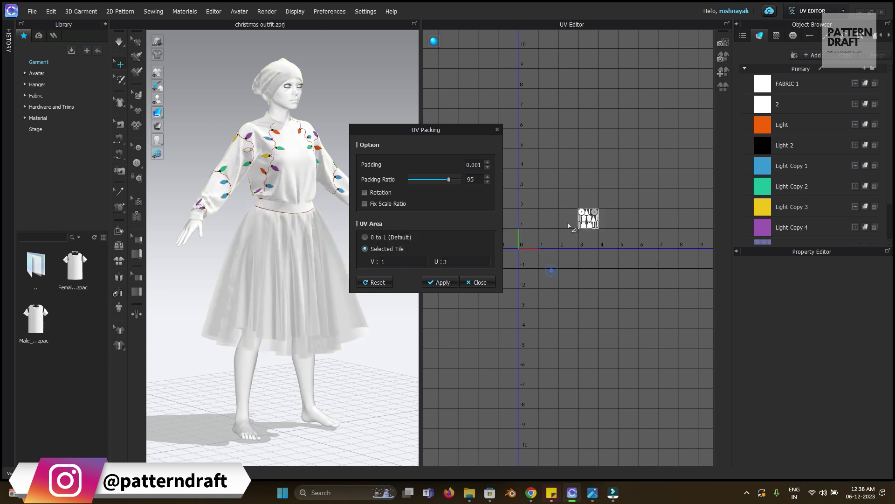
left_click(477, 283)
scroll(576, 236, "down", 10)
scroll(598, 222, "up", 5)
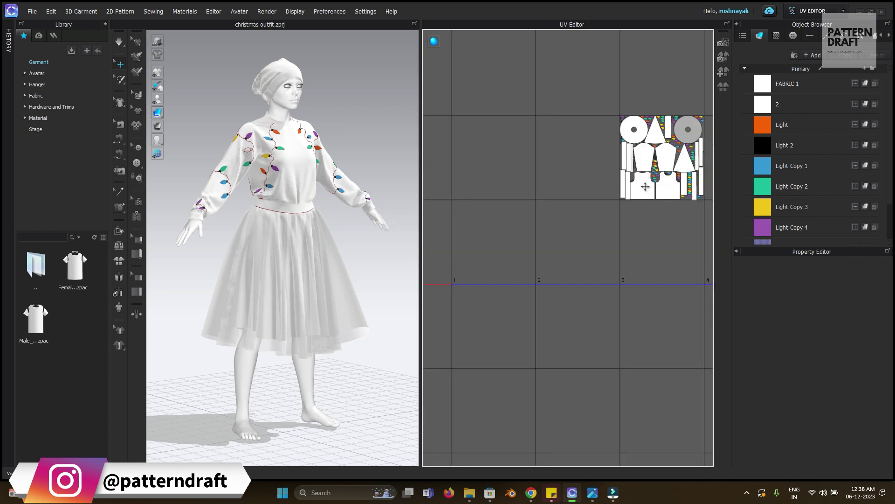
middle_click_drag(646, 186, 568, 286)
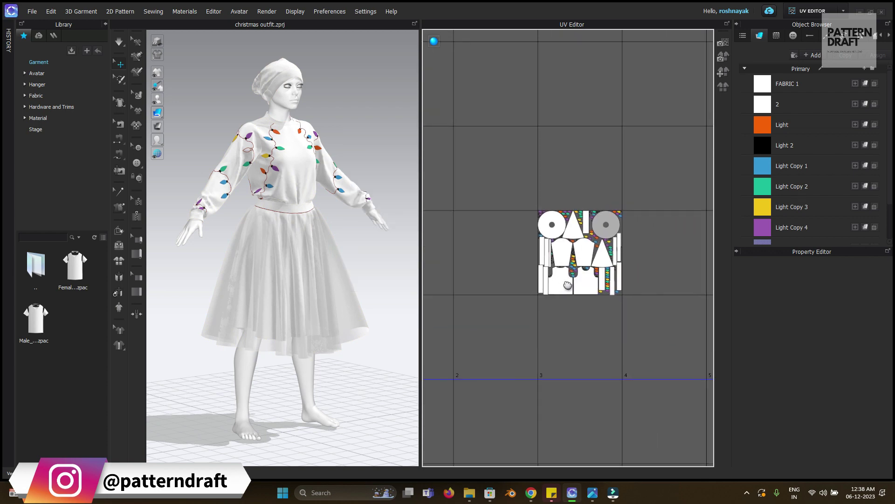
In UV Packing, set the tile V to 0 and switch to the 0 to 1 default tile.
left_click(723, 86)
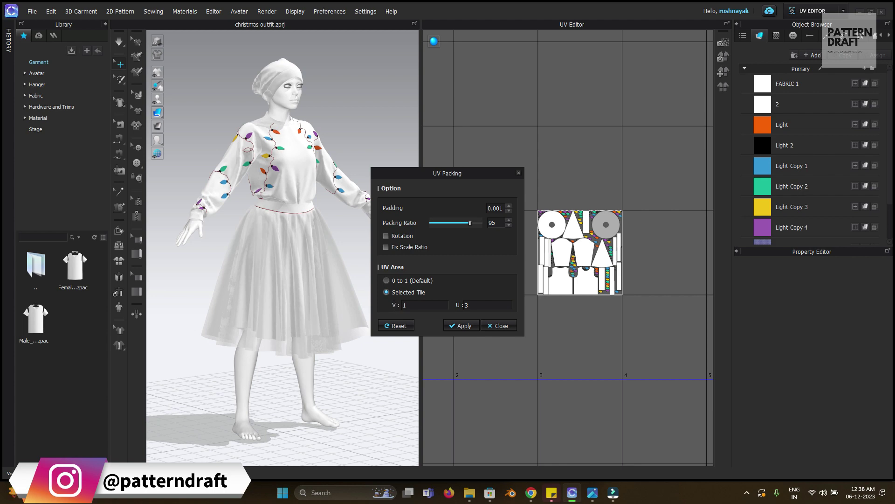
left_click_drag(438, 173, 321, 173)
scroll(621, 306, "up", 5)
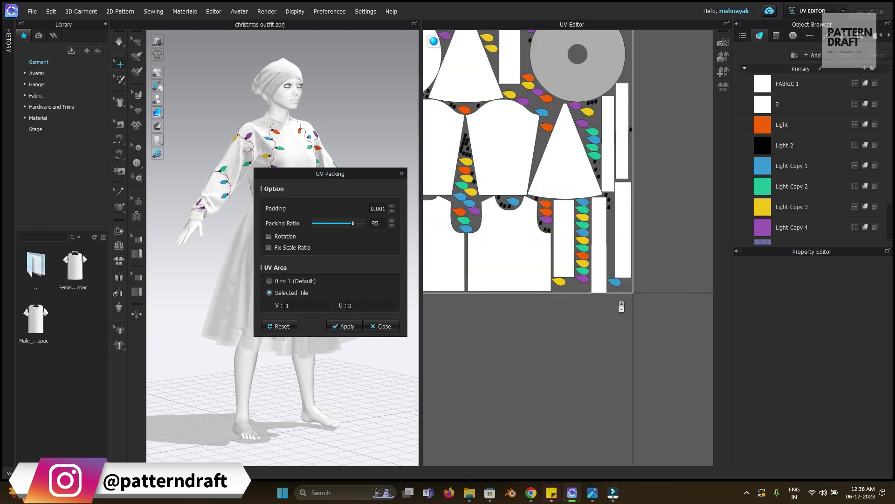
scroll(621, 307, "down", 10)
scroll(608, 316, "up", 10)
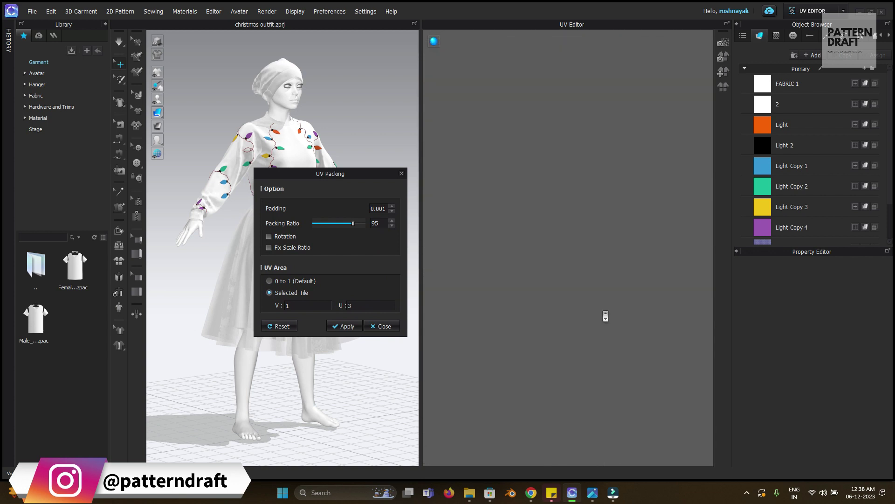
scroll(606, 316, "up", 10)
scroll(602, 317, "down", 3)
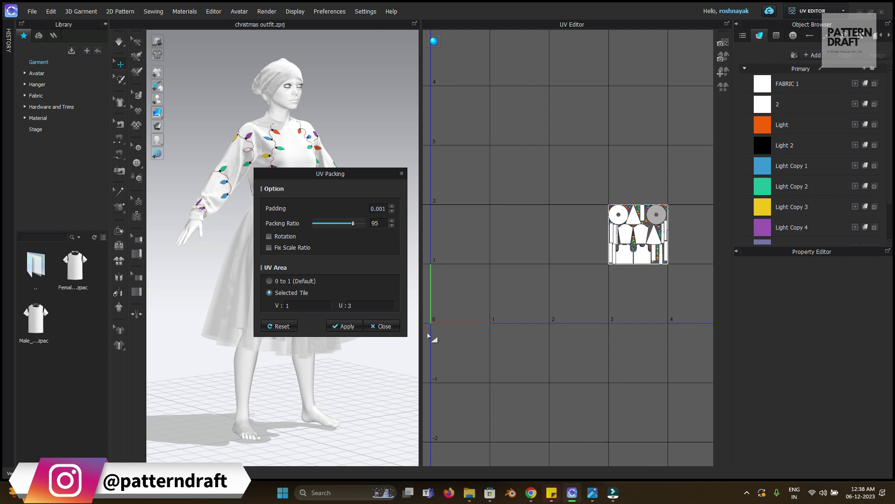
double_click(300, 305)
type("0")
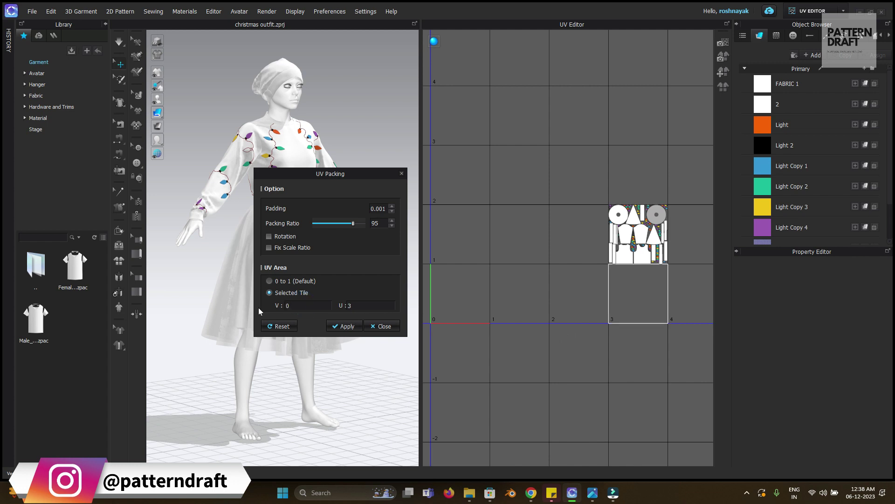
left_click(299, 280)
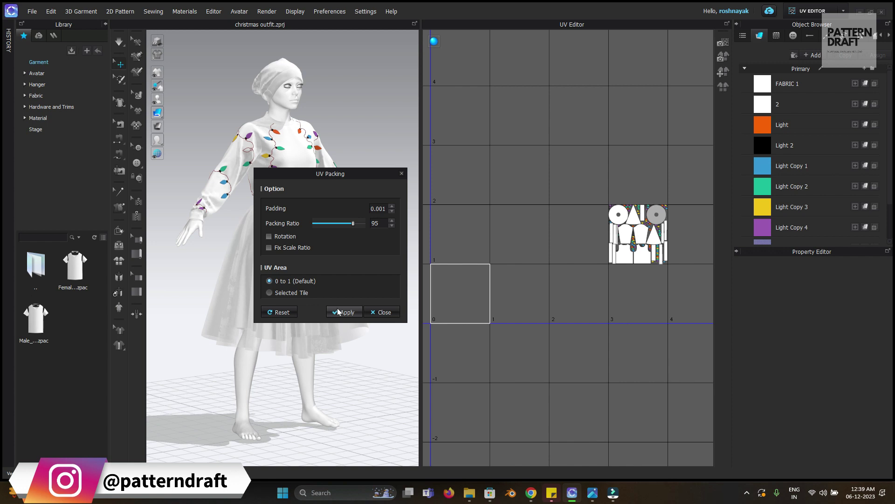
left_click(402, 173)
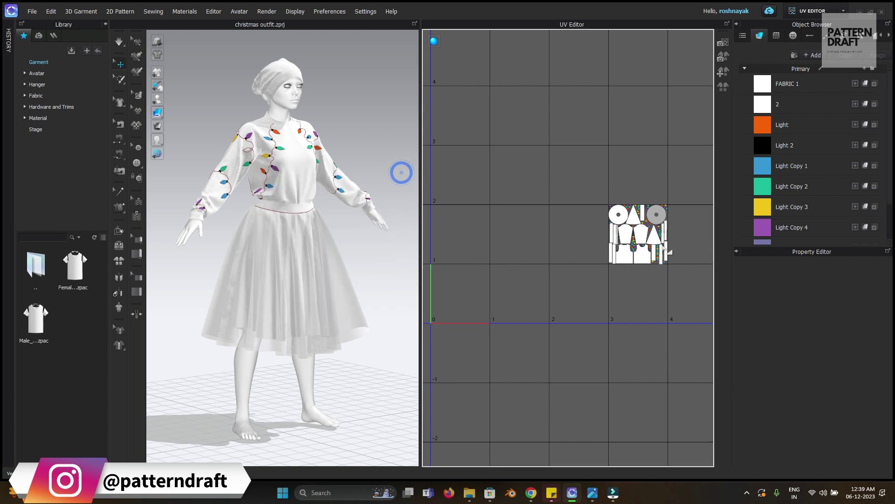
left_click(723, 86)
Repack all UV islands into the 0 to 1 default tile and synchronize the garment.
left_click(461, 317)
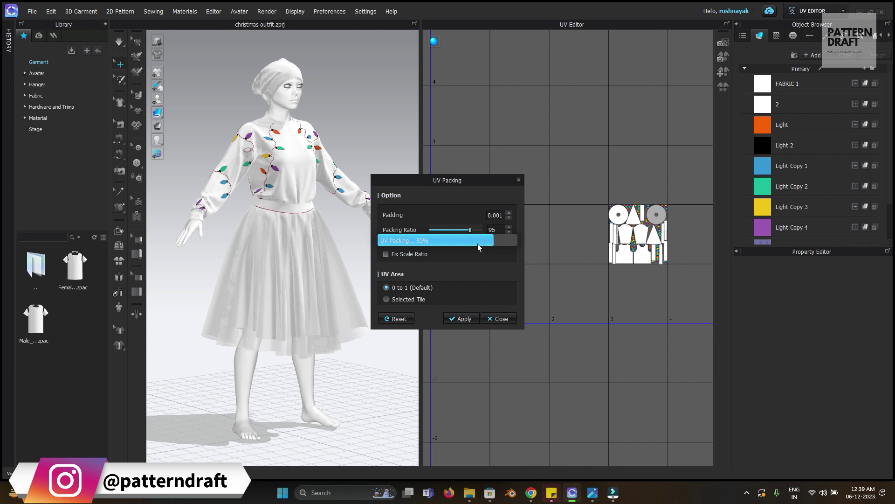
left_click_drag(439, 182, 603, 146)
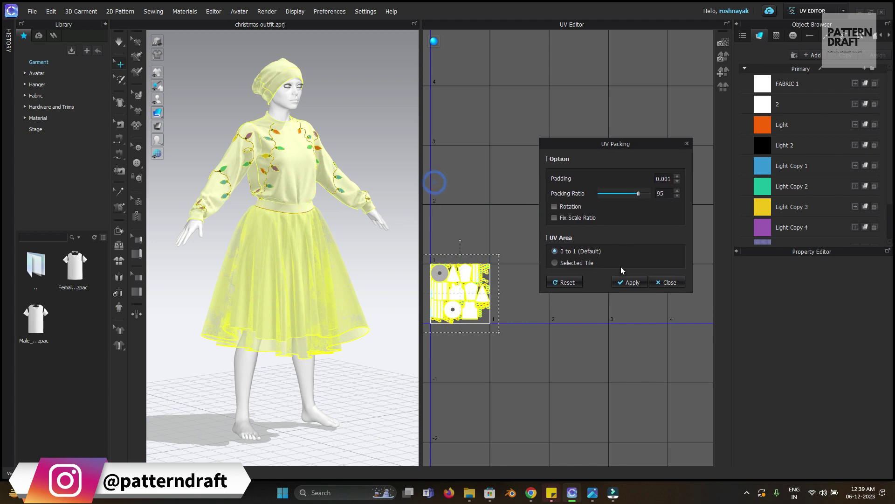
left_click(656, 285)
left_click(532, 290)
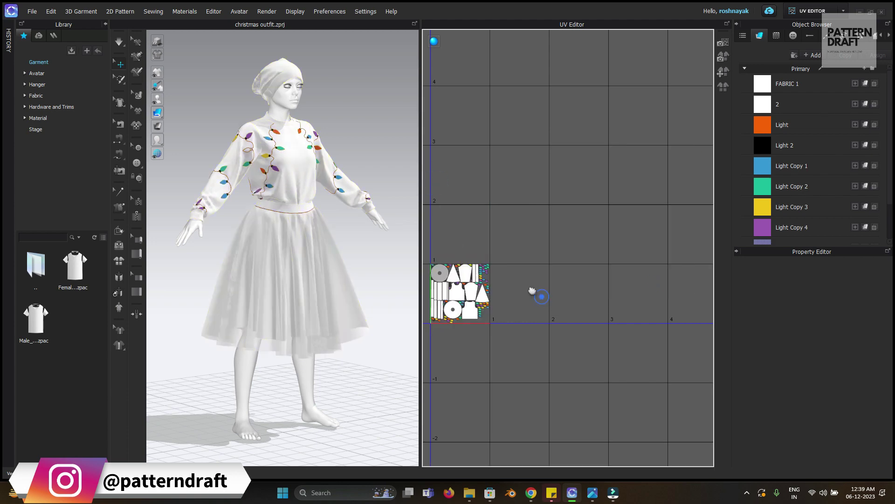
middle_click_drag(482, 300, 576, 276)
left_click(550, 268)
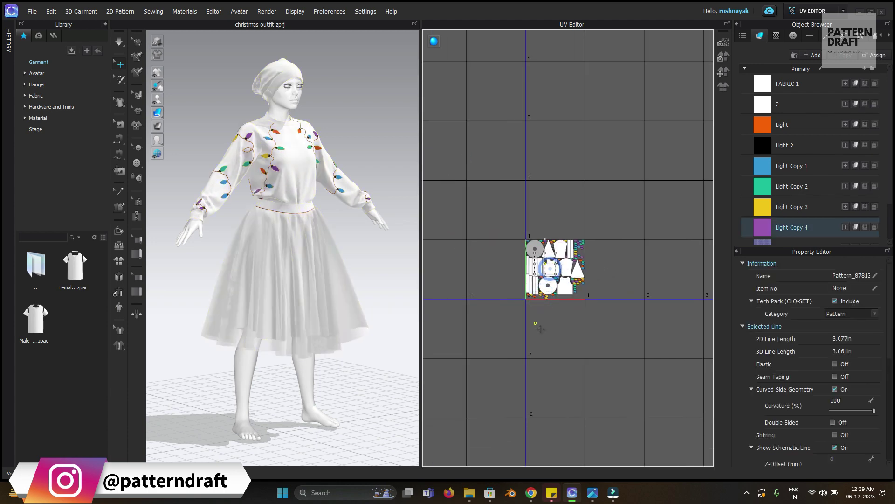
left_click(642, 275)
Move the bodice, sleeve, strip and circle UV islands out of the tile, below and rightward.
scroll(607, 284, "up", 2)
scroll(611, 283, "up", 4)
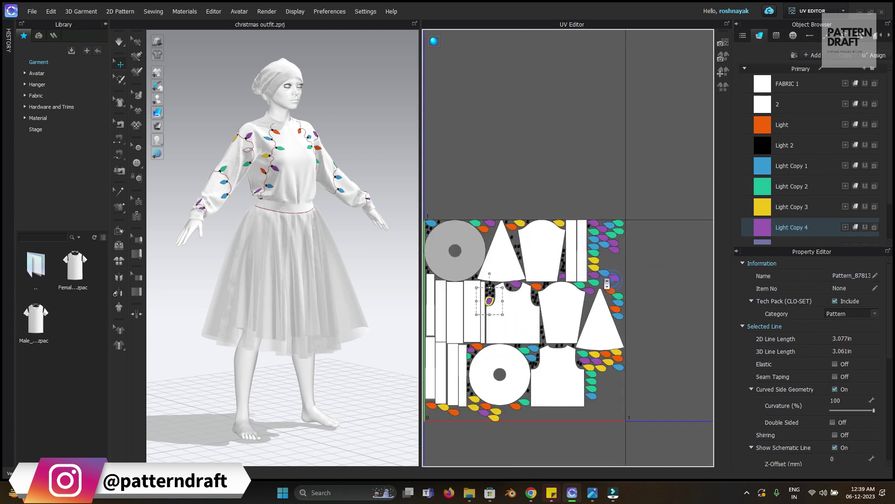
left_click(578, 222)
left_click(624, 219, "shift")
left_click(600, 293, "shift")
left_click(586, 147, "shift")
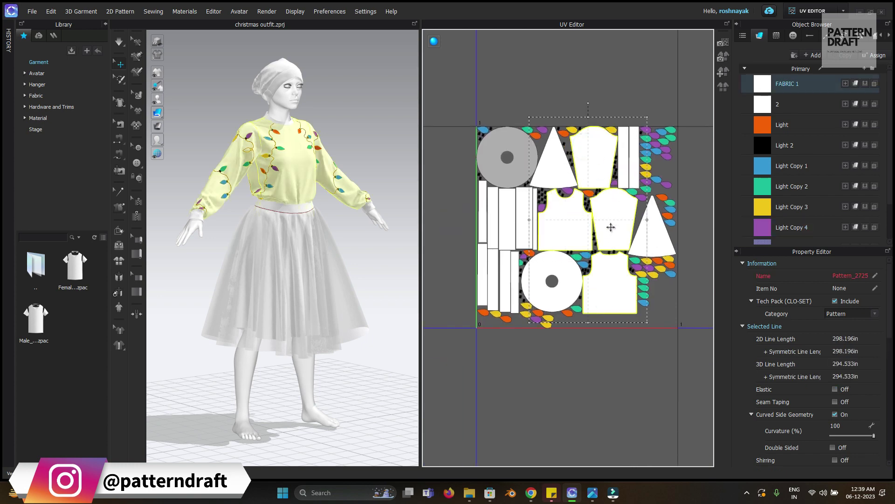
left_click_drag(611, 206, 599, 402)
left_click_drag(524, 218, 653, 401)
left_click_drag(508, 218, 685, 401)
scroll(572, 246, "up", 3)
left_click(569, 290)
scroll(544, 198, "down", 6)
left_click_drag(531, 242, 686, 253)
left_click_drag(515, 243, 667, 253)
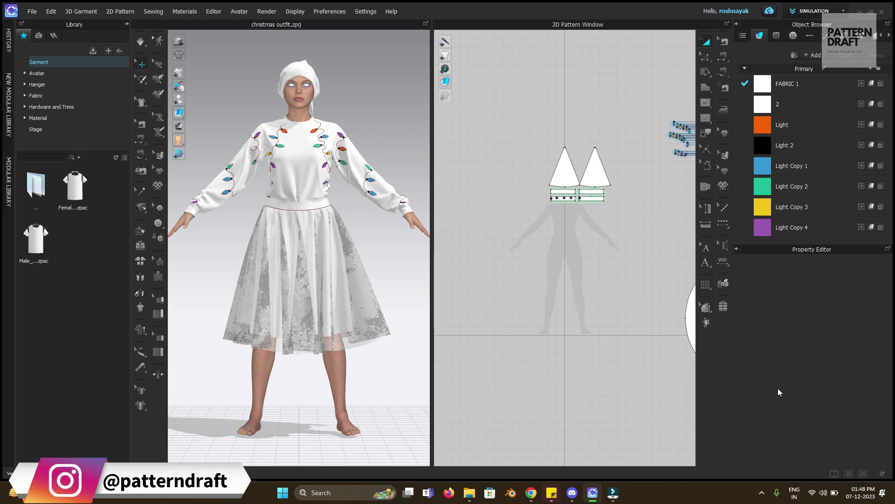
Orbit the avatar, browse the Fabric library, and select then deselect the light pattern pieces.
right_click_drag(334, 250, 378, 250)
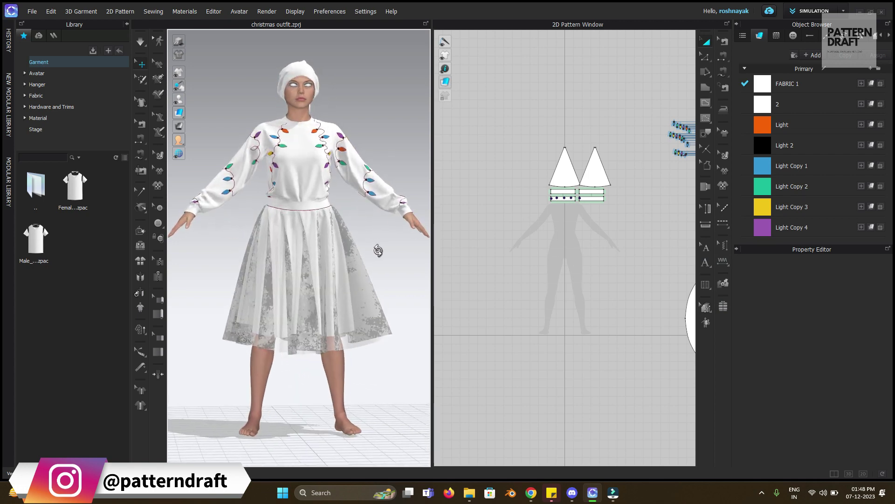
left_click(59, 97)
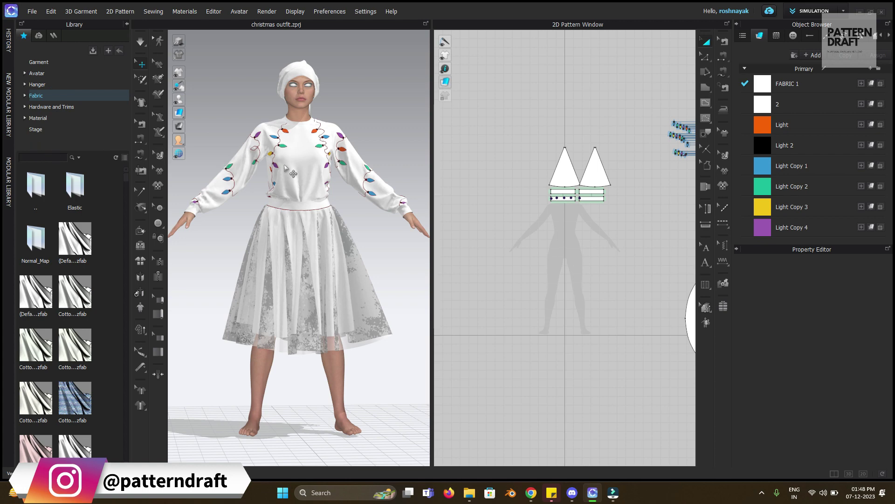
scroll(310, 279, "up", 10)
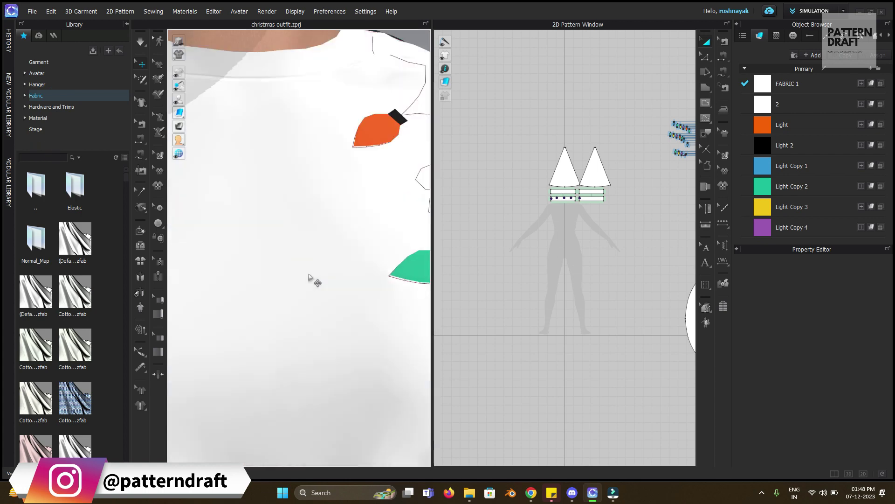
scroll(311, 279, "down", 8)
scroll(280, 252, "up", 2)
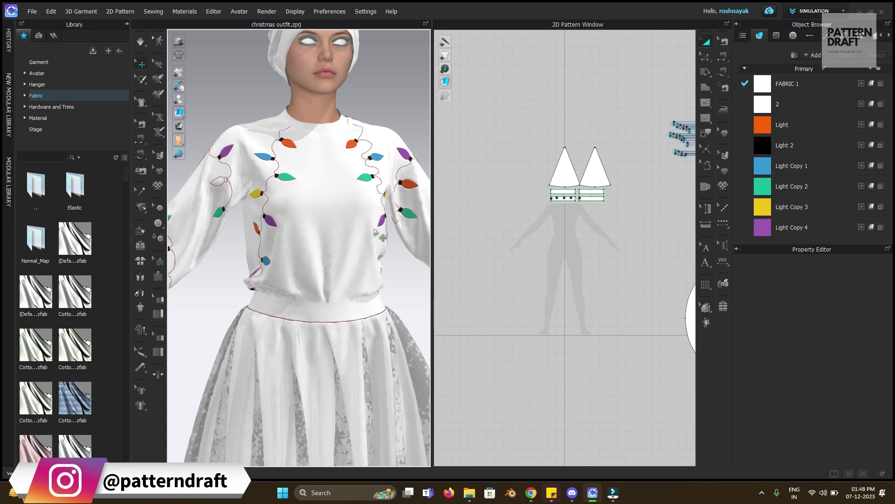
middle_click_drag(561, 138, 468, 181)
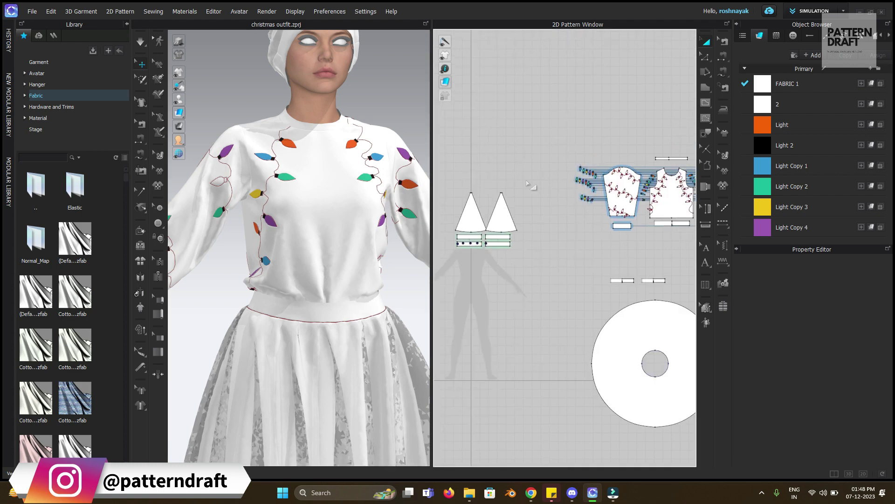
left_click_drag(497, 157, 547, 245)
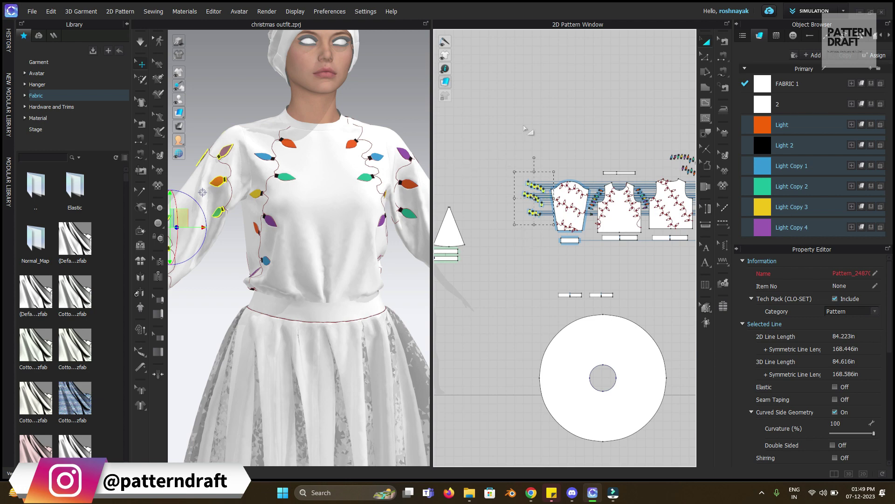
left_click(523, 125)
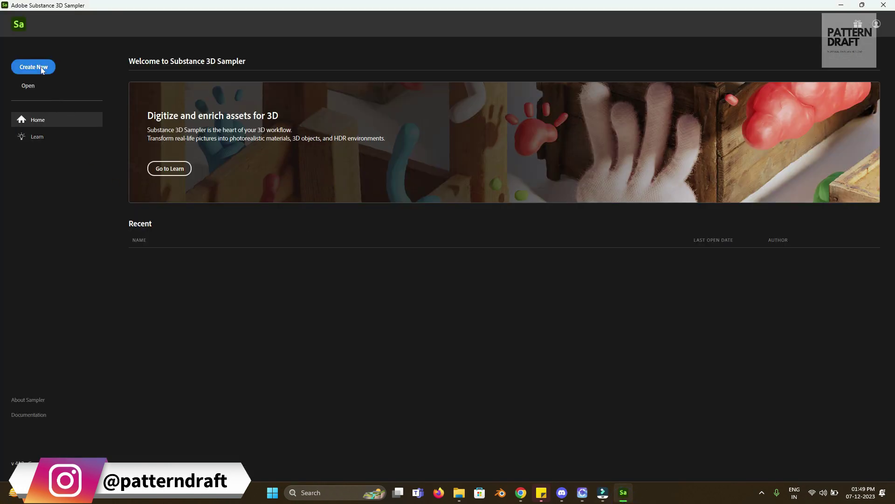
Create a new untitled material and show its layer stack.
left_click(40, 66)
left_click_drag(420, 254, 397, 258)
left_click(826, 41)
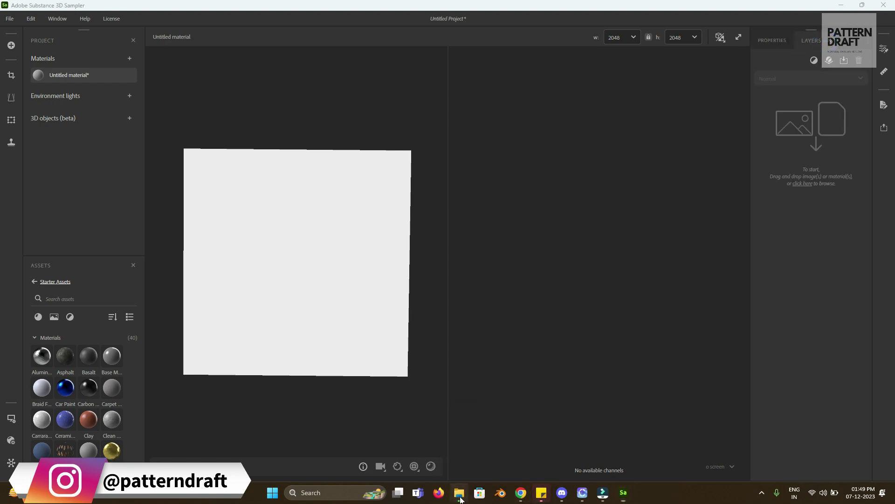
Drag the Minnie Mouse PNG from D:\CLO\Christmas outfit into the material.
left_click(460, 494)
left_click(431, 332)
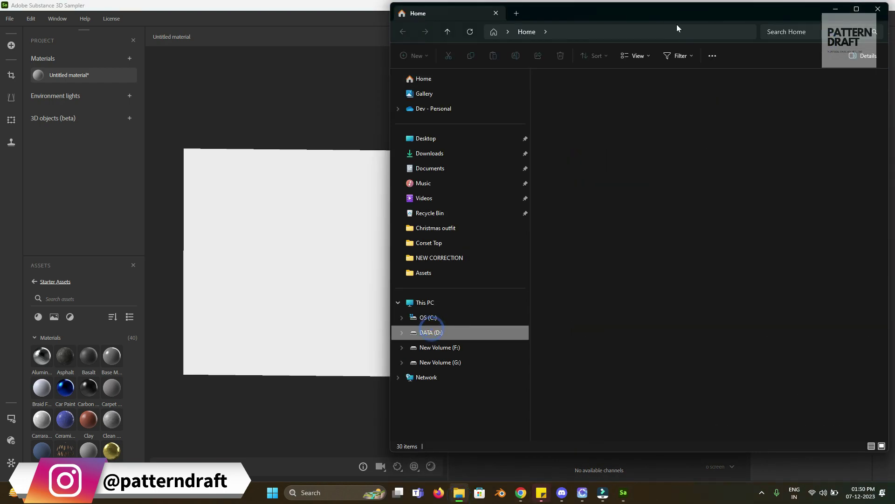
double_click(847, 99)
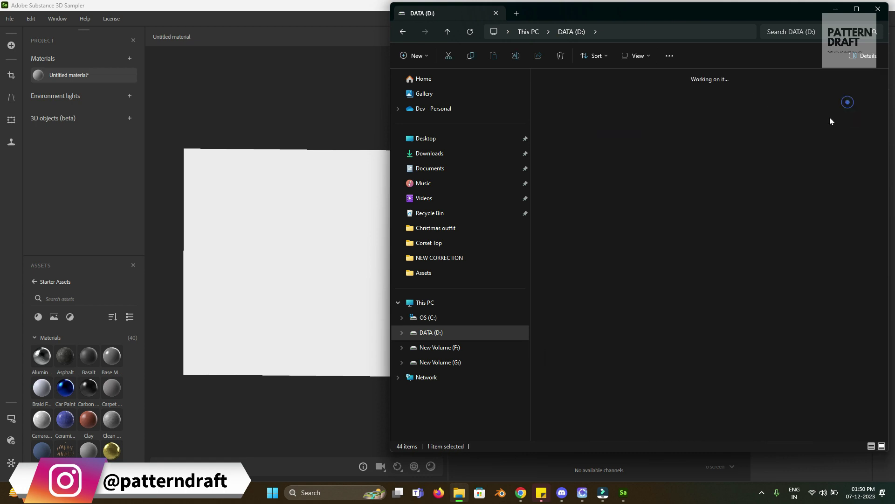
left_click(595, 241)
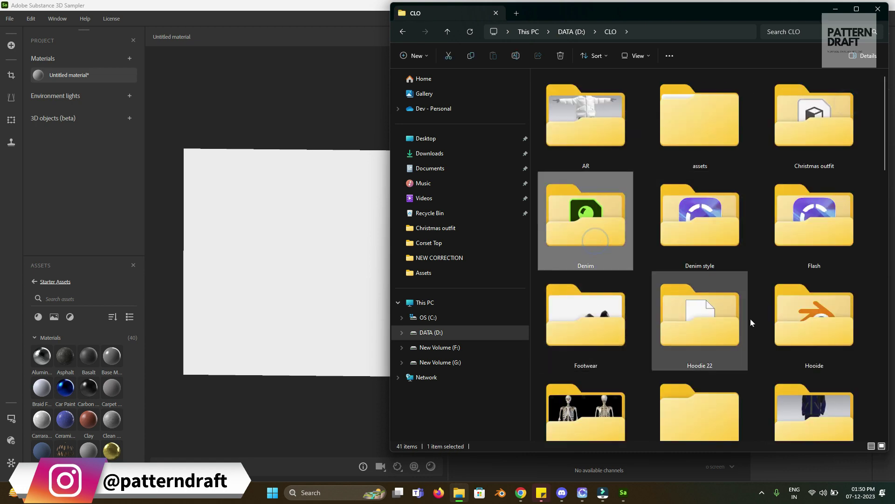
double_click(845, 135)
left_click_drag(600, 17, 304, 46)
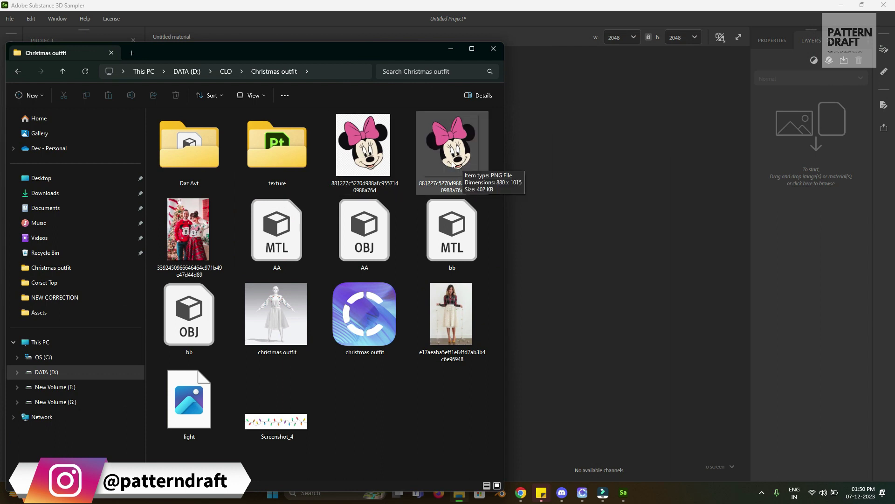
left_click_drag(452, 164, 812, 140)
left_click(450, 49)
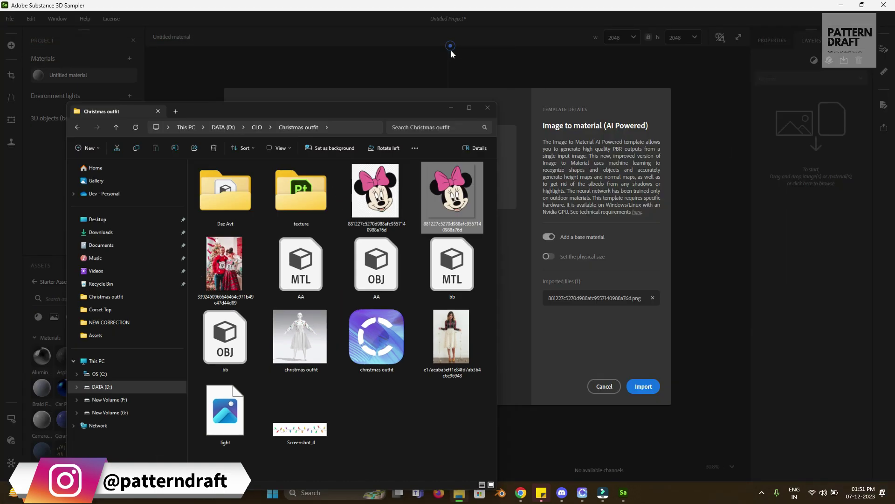
Import the Minnie PNG with the B2M image-to-material variant and check the Base Material properties.
left_click(295, 200)
left_click(249, 236)
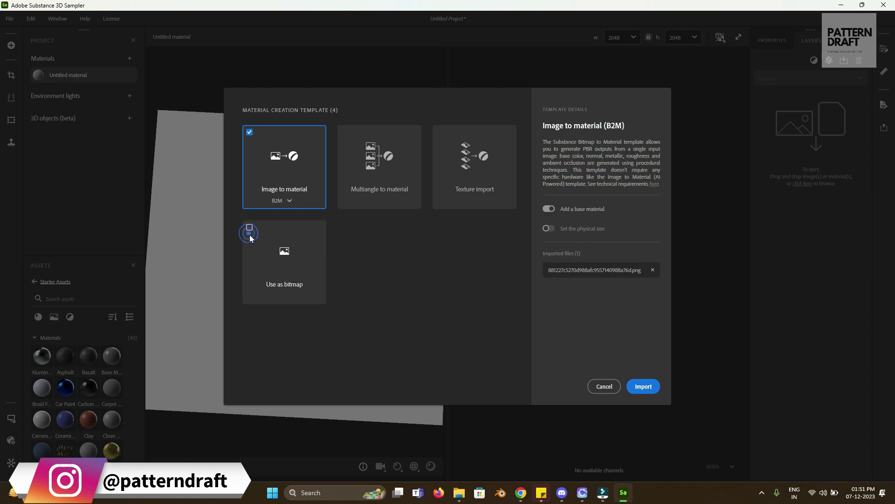
left_click(644, 386)
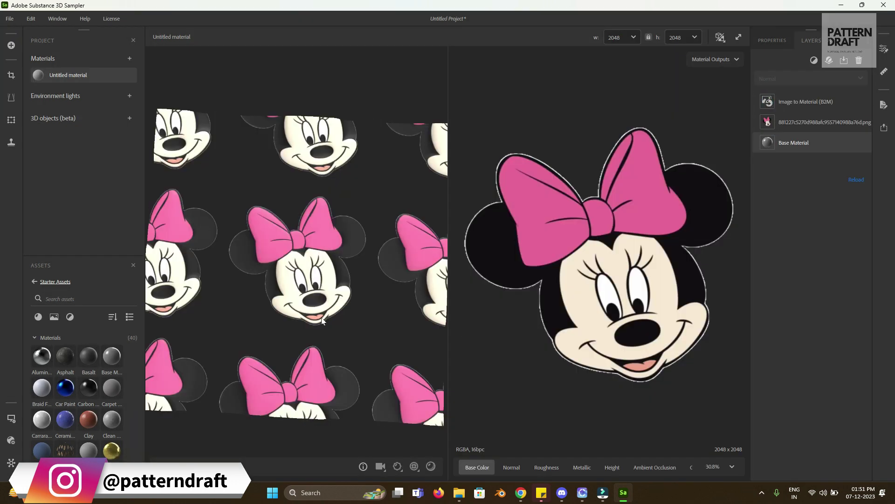
scroll(346, 297, "down", 3)
left_click_drag(346, 297, 335, 285)
scroll(335, 284, "up", 4)
mouse_move(352, 345)
left_mouse_down()
mouse_move(318, 259)
mouse_move(362, 309)
mouse_move(338, 335)
left_mouse_up()
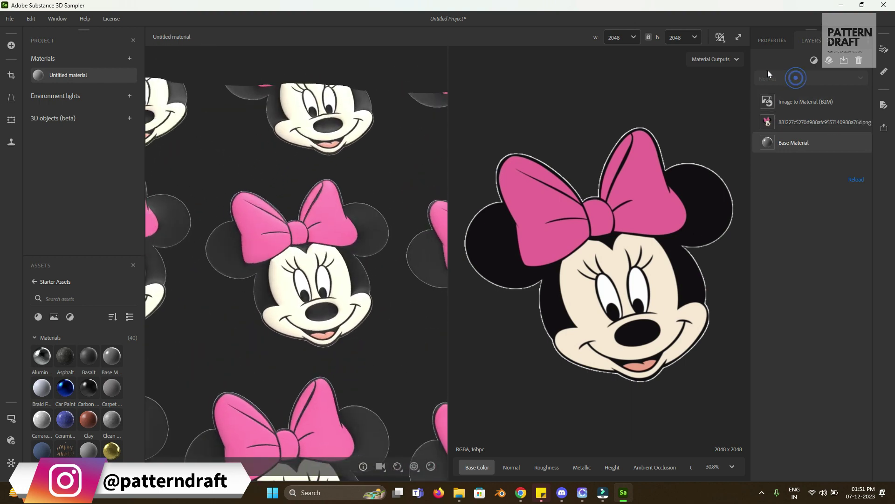
left_click(771, 41)
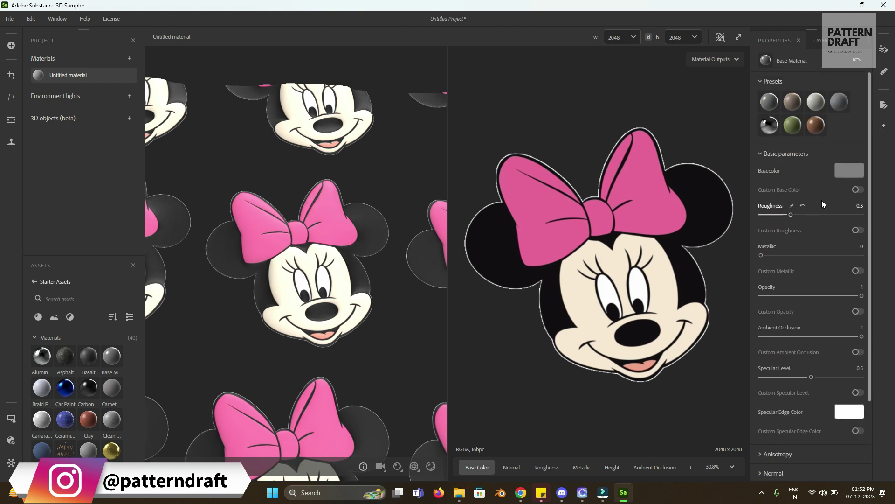
left_click(825, 41)
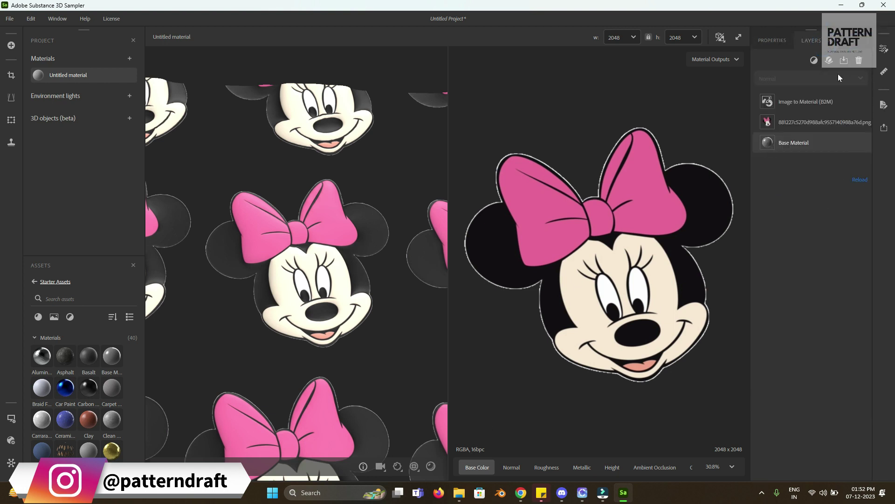
Add the Embroidery filter found by searching 'emb'.
left_click(814, 60)
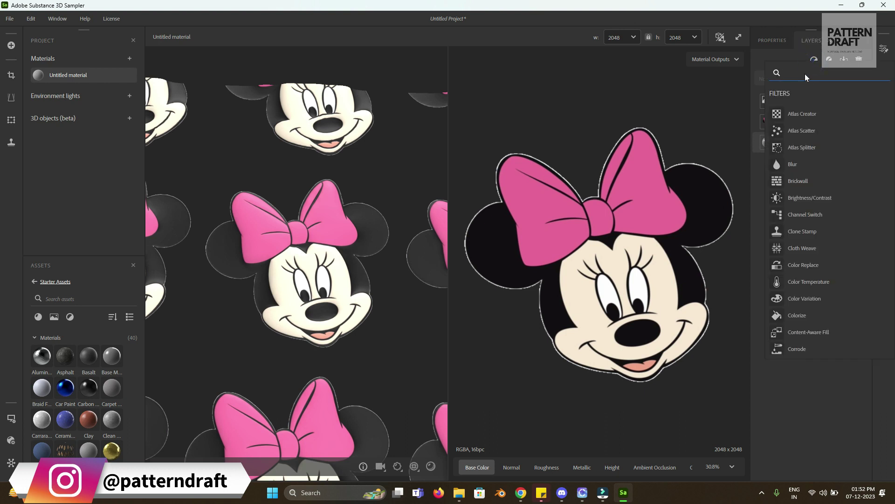
type("emb")
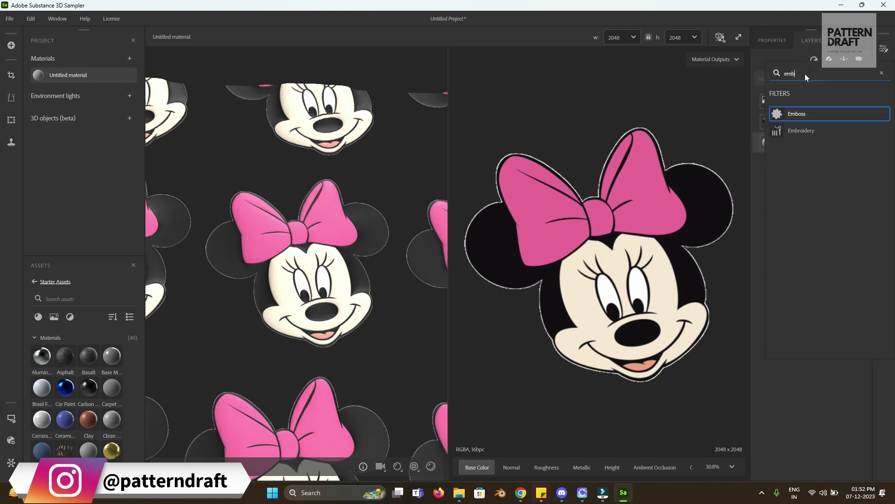
left_click(809, 130)
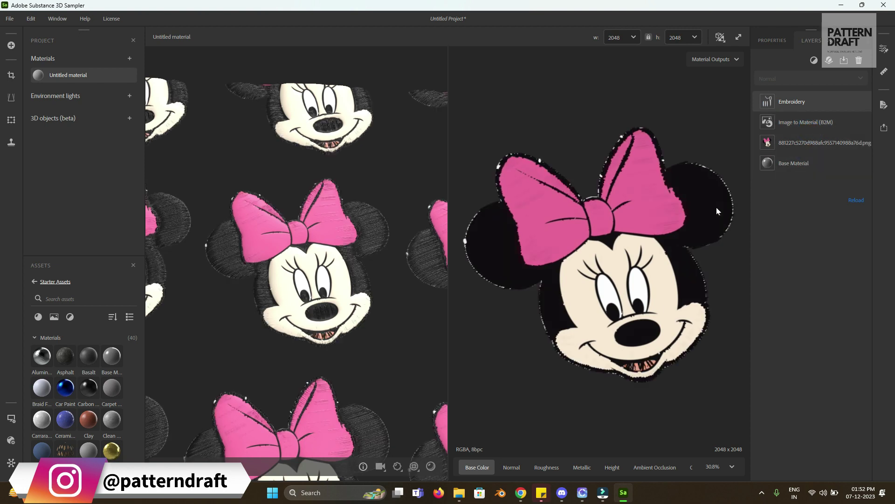
left_click_drag(408, 296, 362, 290)
scroll(336, 311, "up", 5)
left_click_drag(331, 316, 347, 265)
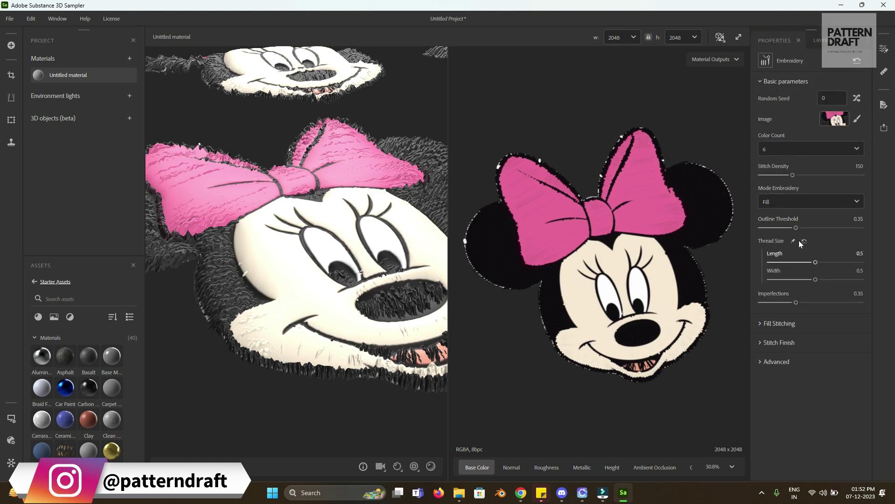
Set Embroidery outline threshold 0.81, thread width 0.6, length 0.53, keeping colour count at 6.
left_click_drag(795, 228, 842, 229)
scroll(280, 228, "down", 3)
left_click_drag(286, 270, 262, 275)
scroll(276, 232, "up", 3)
middle_click_drag(276, 229, 308, 273)
left_click_drag(816, 279, 849, 281)
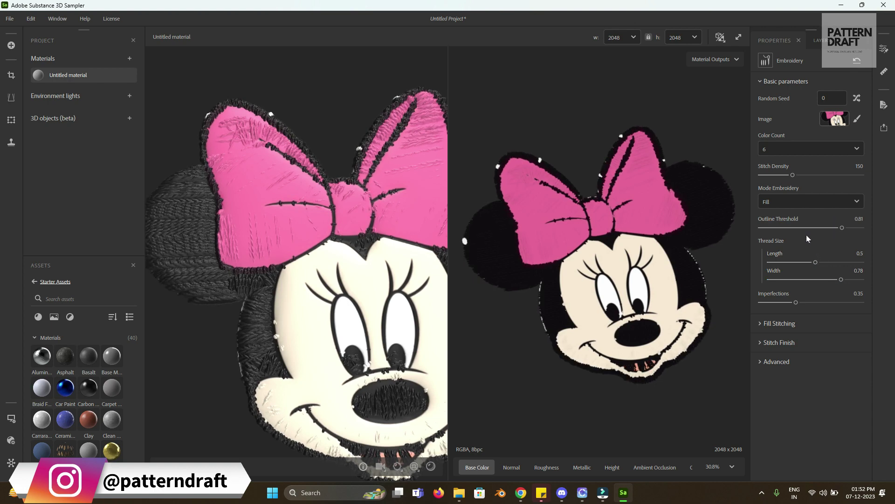
left_click(799, 148)
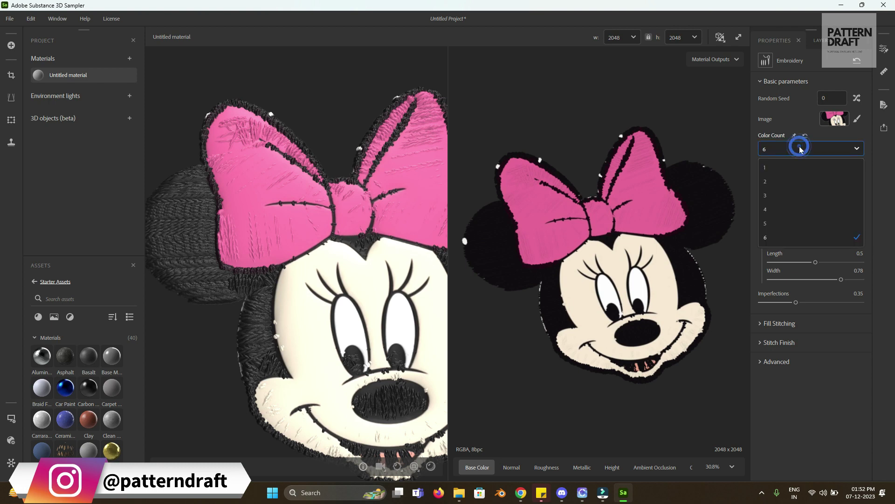
left_click(798, 237)
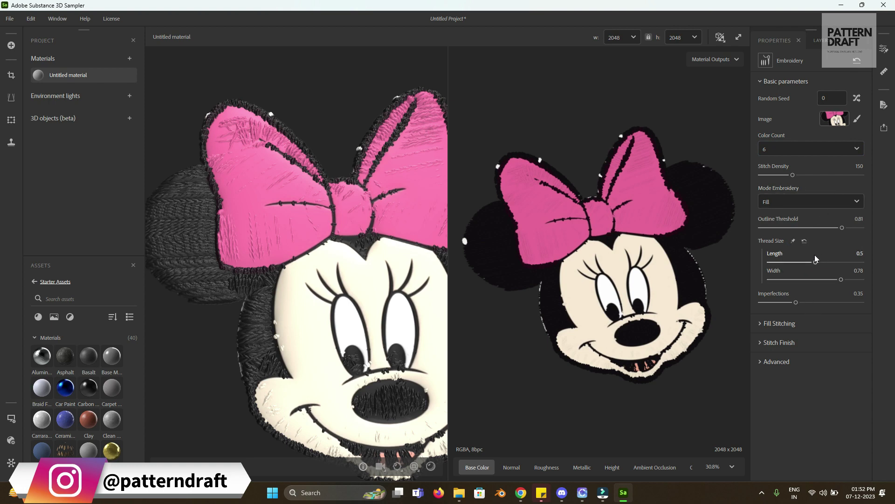
left_click_drag(817, 263, 731, 297)
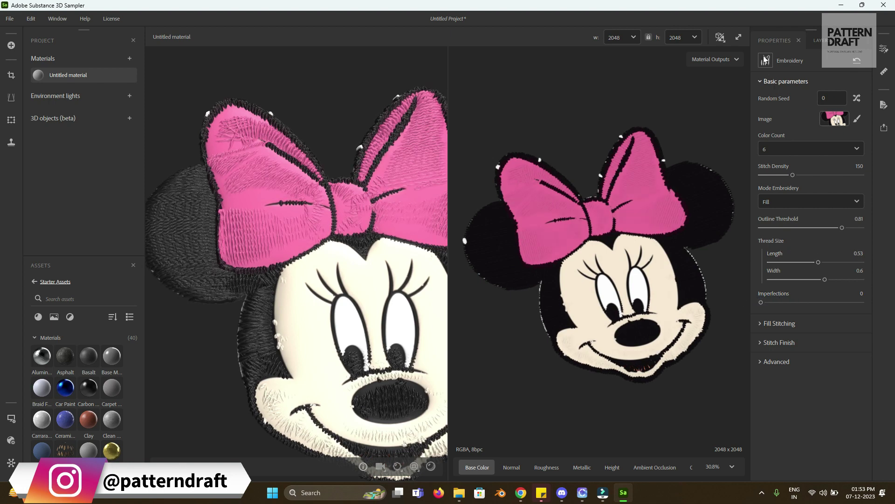
left_click(822, 41)
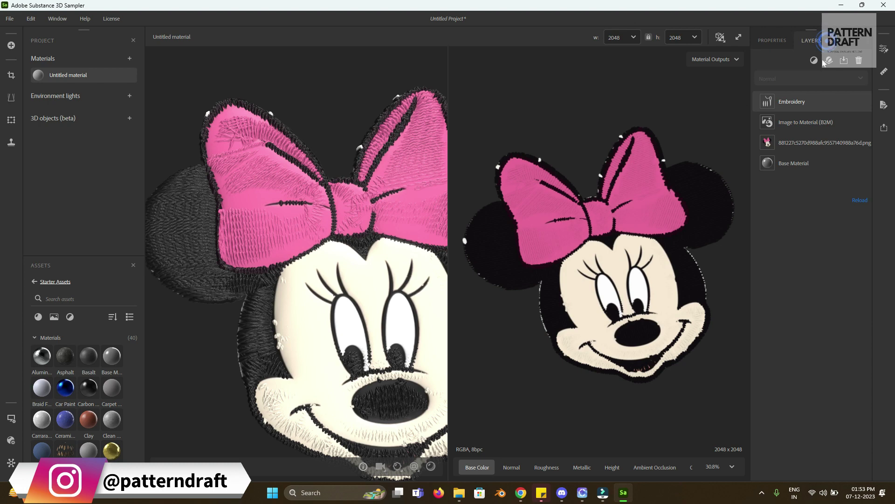
Delete the Image to Material (B2M) layer from the stack.
left_click(785, 121)
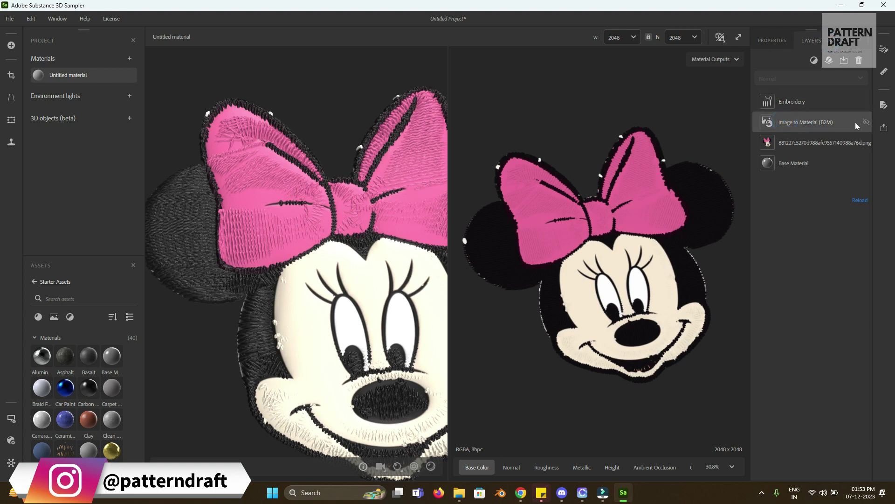
left_click(860, 60)
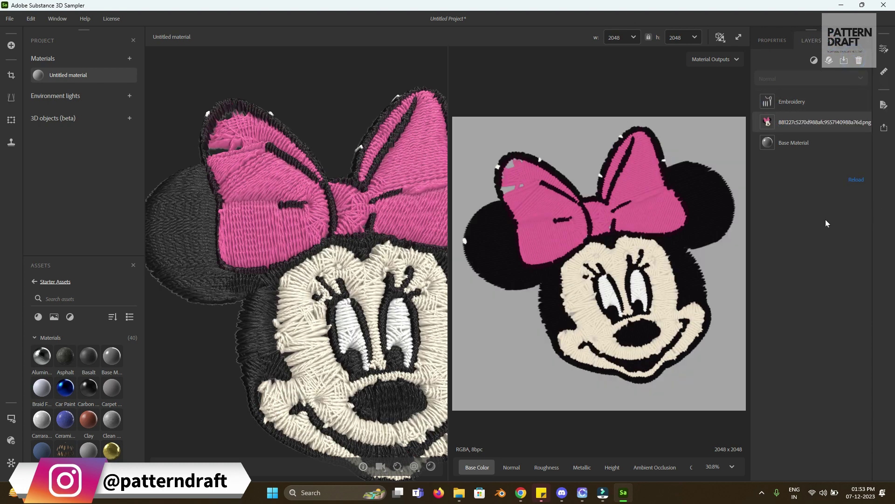
left_click(769, 38)
left_click(820, 41)
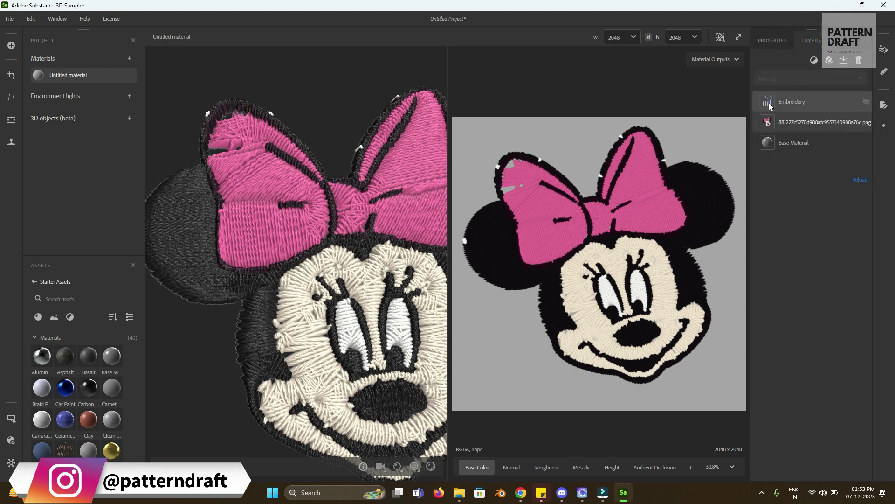
Select the Embroidery layer and make its threads narrower.
left_click(768, 102)
left_click(769, 41)
scroll(373, 256, "down", 3)
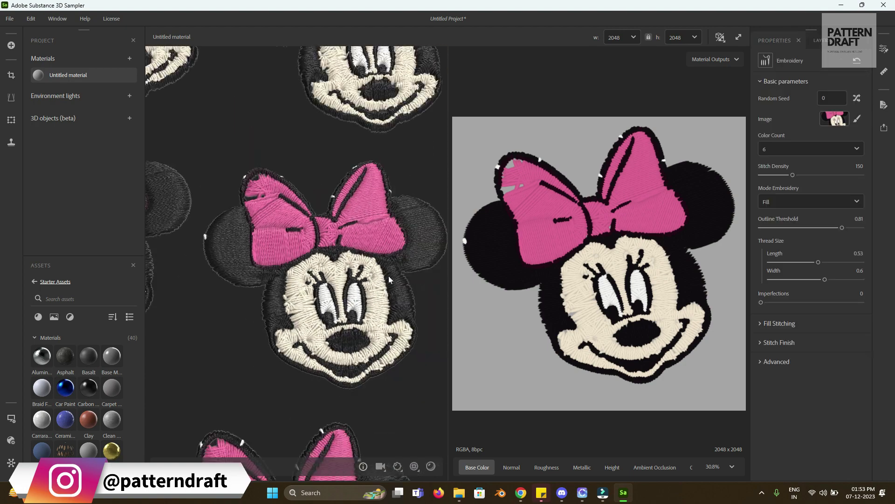
scroll(371, 258, "up", 3)
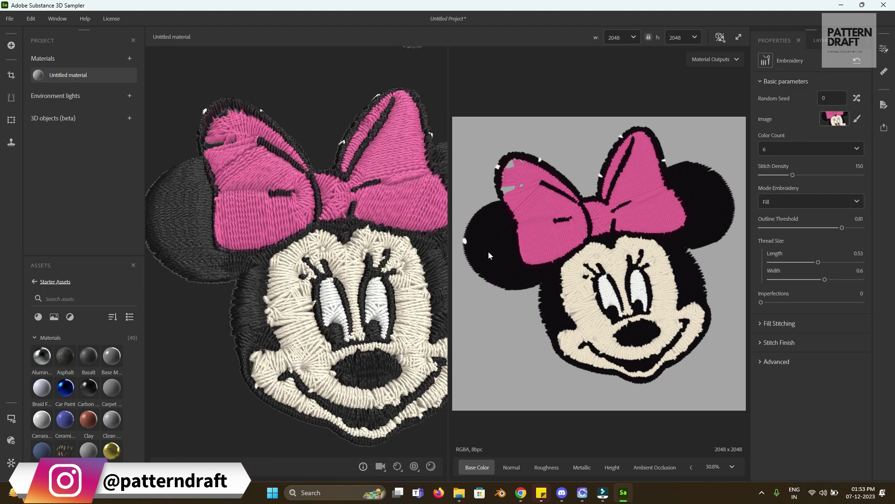
mouse_move(824, 280)
left_mouse_down()
mouse_move(799, 280)
mouse_move(823, 265)
mouse_move(797, 262)
mouse_move(815, 262)
mouse_move(812, 281)
left_mouse_up()
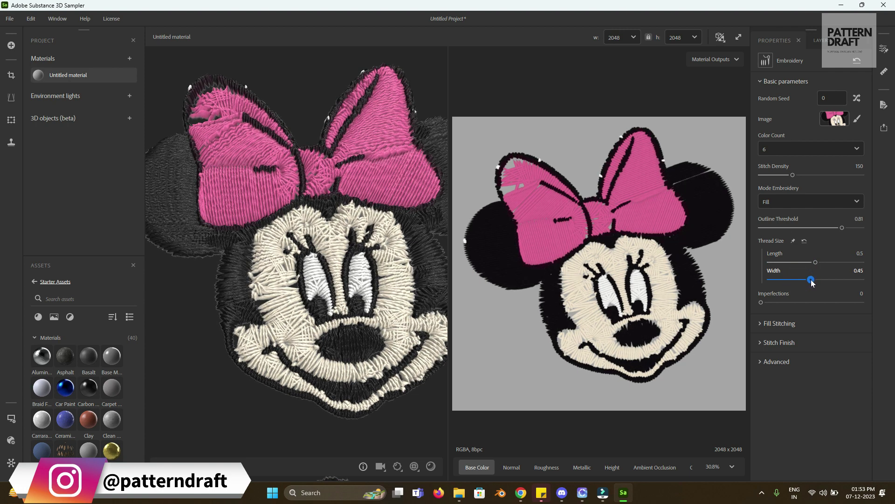
Work the embroidery Imperfections slider up and down, settling near 0.84 for rough, uneven stitching.
left_click_drag(765, 303, 802, 303)
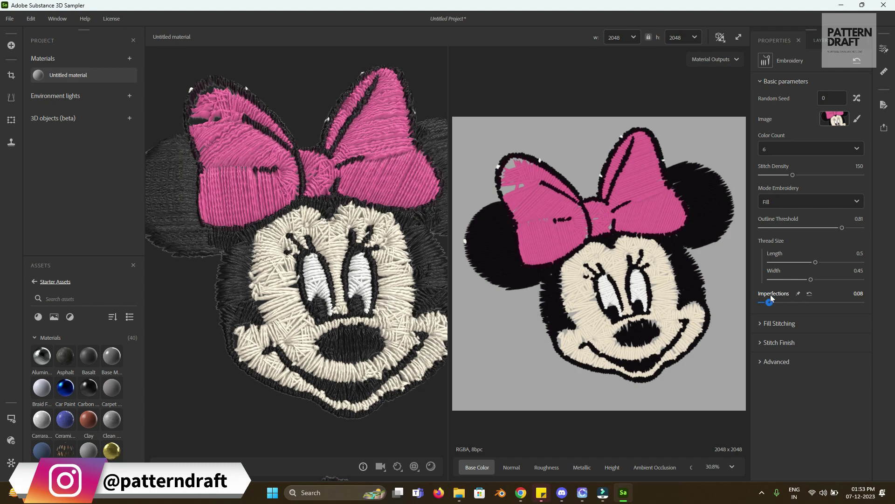
left_click_drag(772, 300, 829, 299)
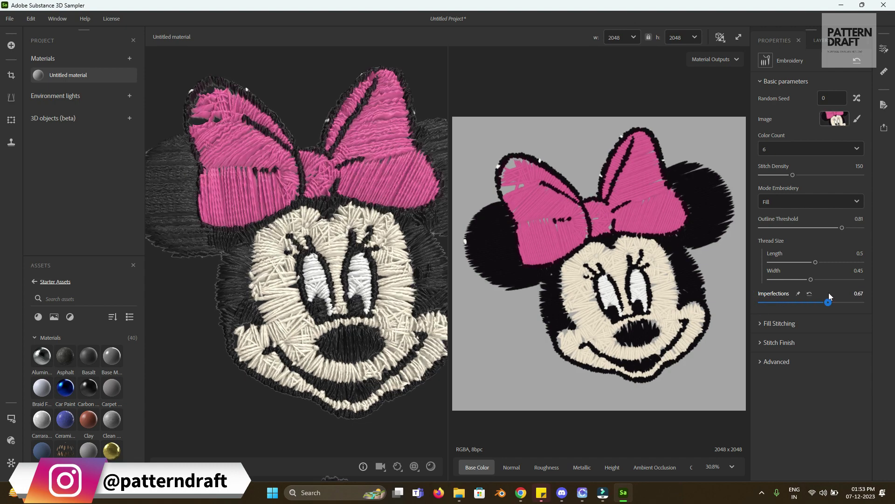
left_click_drag(771, 294, 757, 294)
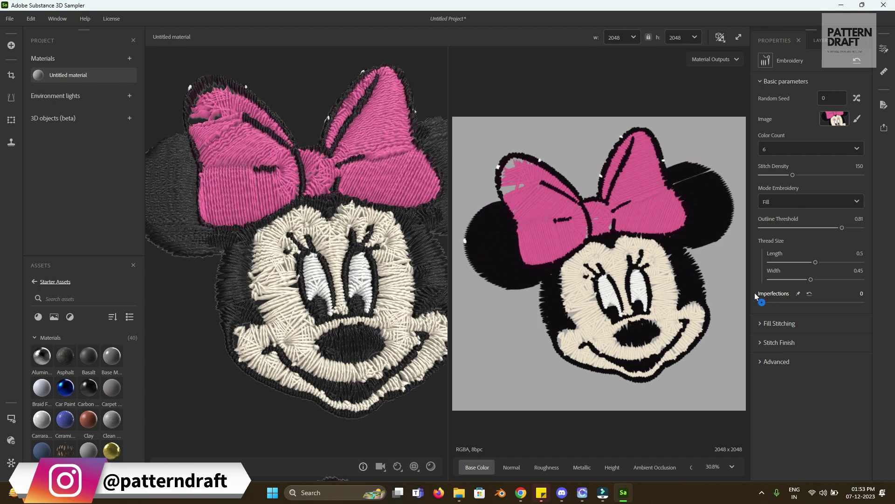
left_click_drag(766, 301, 821, 279)
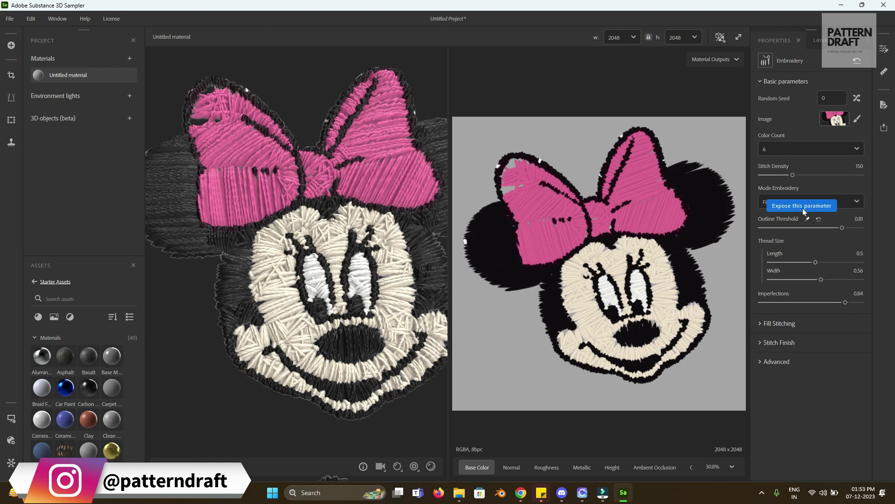
Switch the embroidery mode to Fill + Outline and lower Imperfections to 0.59.
left_click(805, 208)
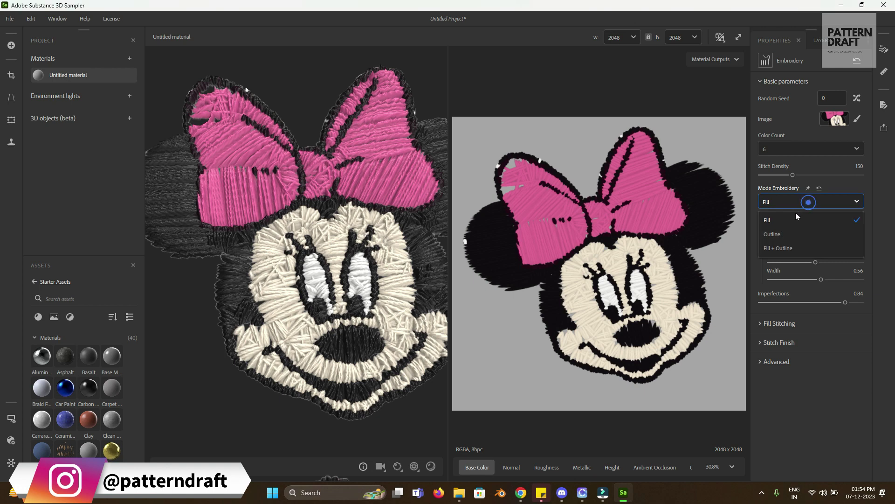
left_click(781, 250)
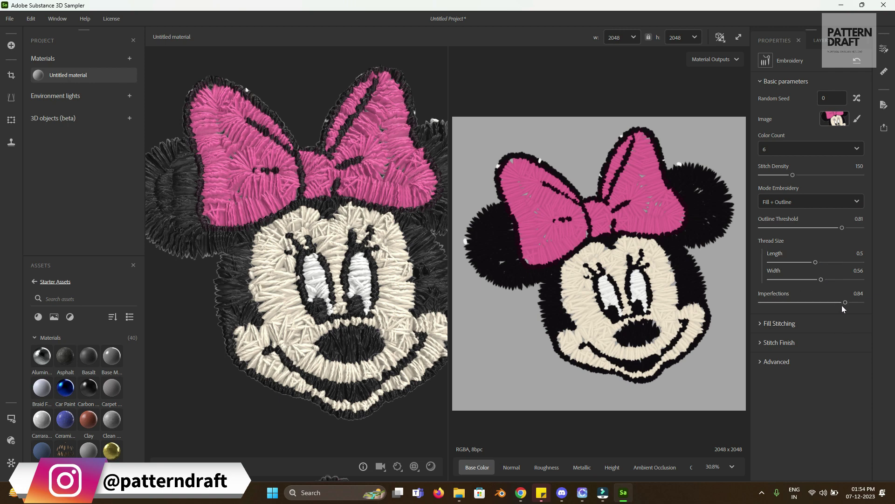
left_click_drag(845, 303, 821, 304)
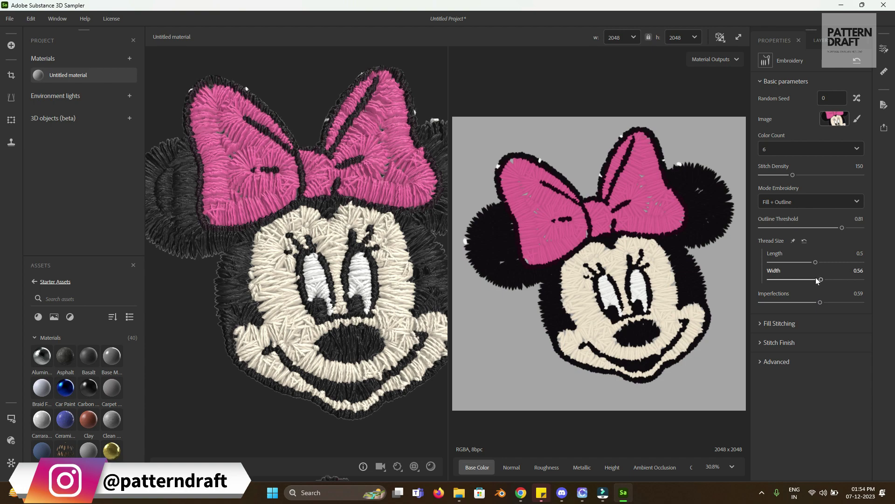
Set the thread size to width 0.44 and length 0.56.
left_click_drag(821, 280, 803, 288)
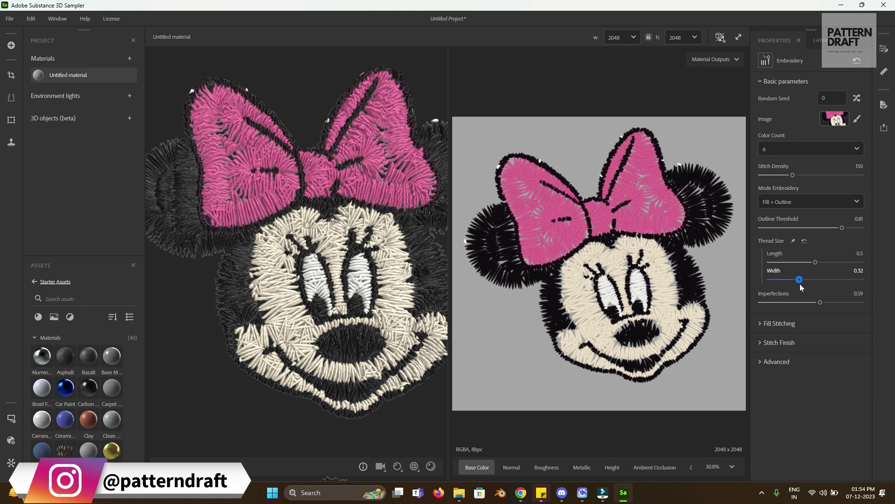
left_click_drag(373, 280, 307, 283)
scroll(330, 240, "up", 6)
scroll(323, 301, "down", 7)
scroll(307, 282, "up", 4)
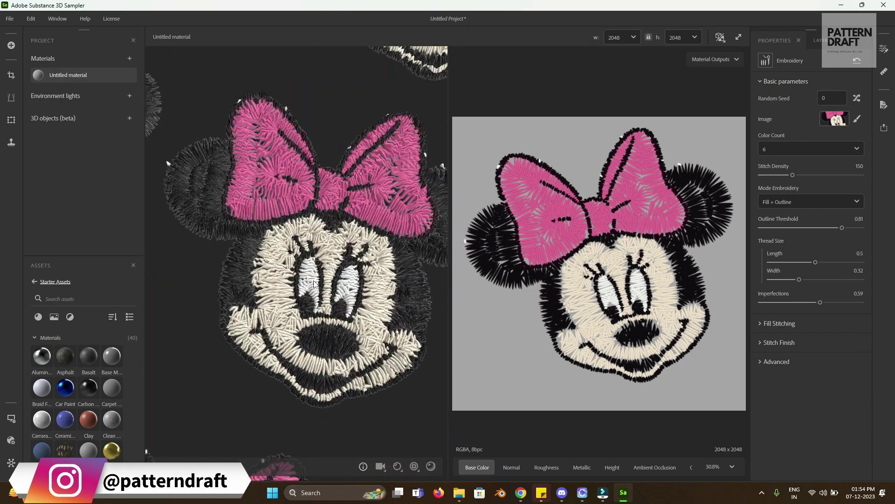
scroll(326, 225, "up", 4)
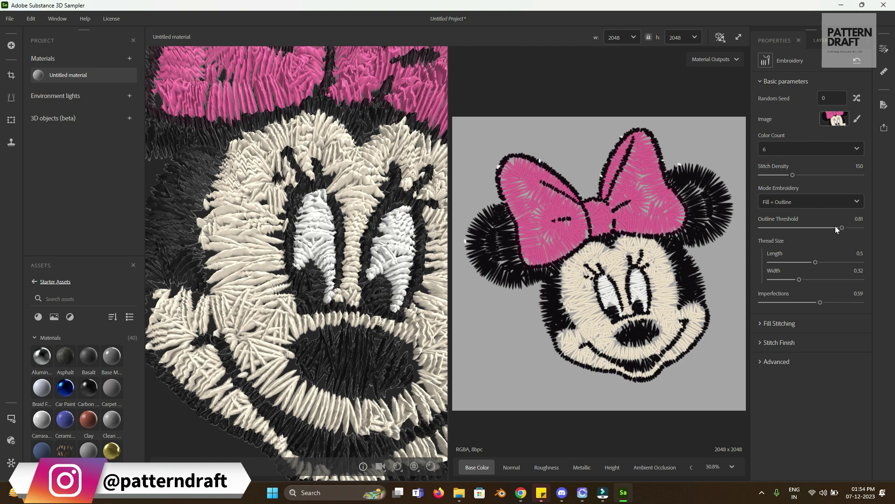
left_click_drag(815, 261, 812, 282)
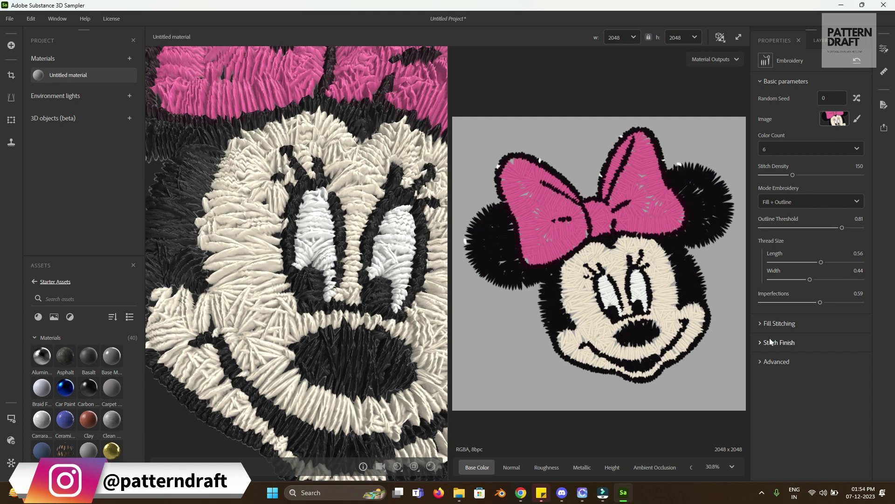
left_click(756, 324)
Try Twill on Fill Stitching 1, then revert it to Satin.
scroll(810, 290, "down", 6)
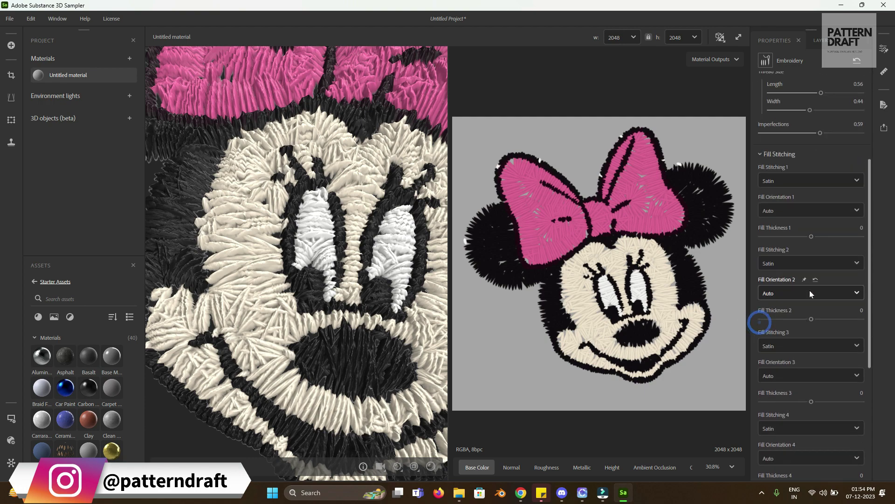
scroll(794, 232, "up", 6)
scroll(793, 233, "up", 2)
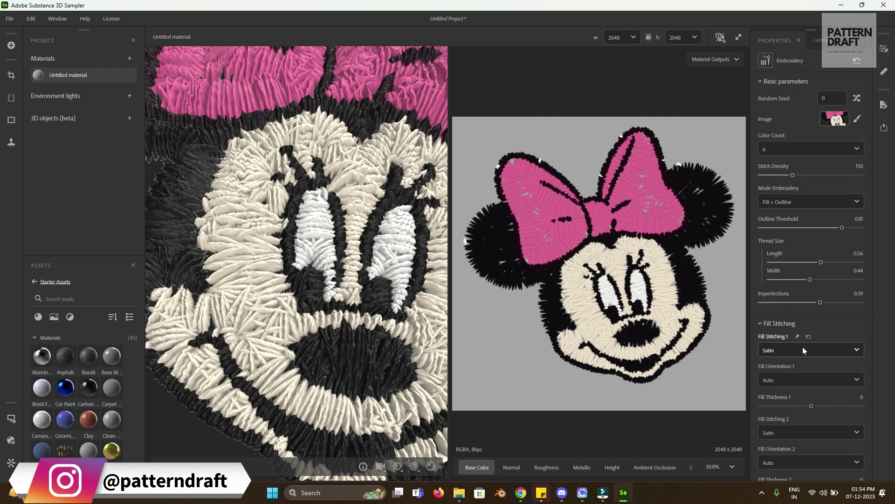
left_click(802, 349)
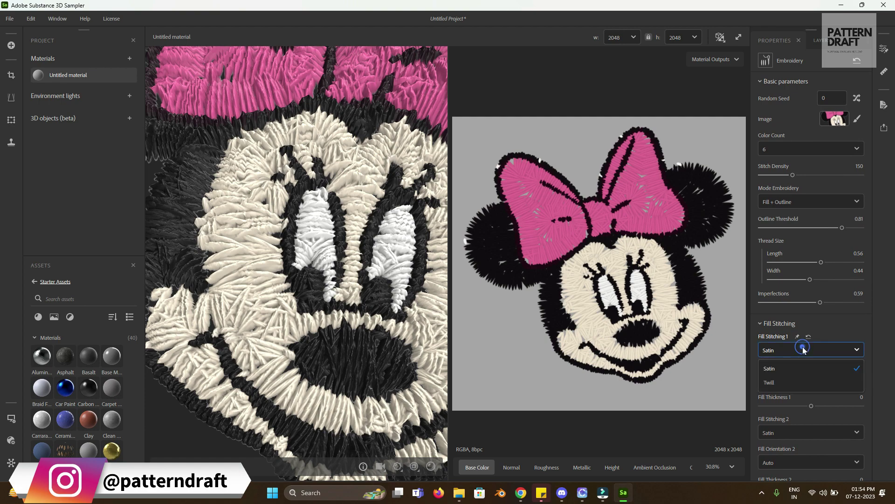
left_click(771, 383)
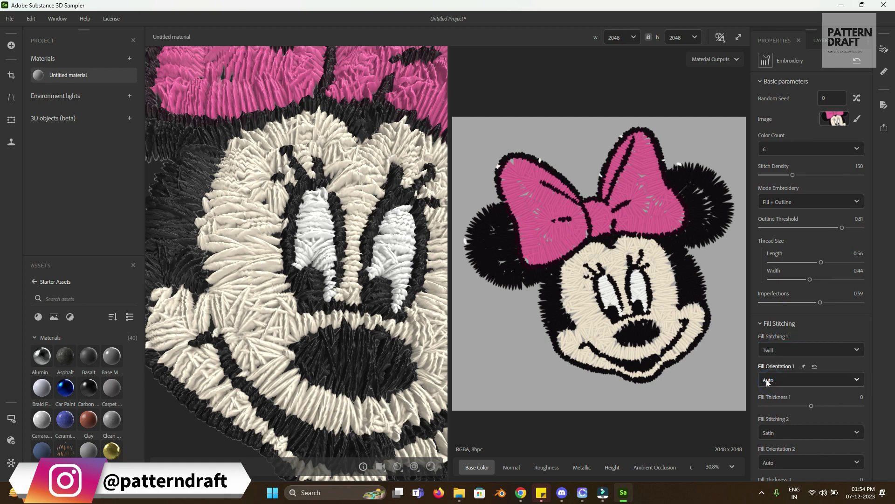
scroll(371, 237, "down", 6)
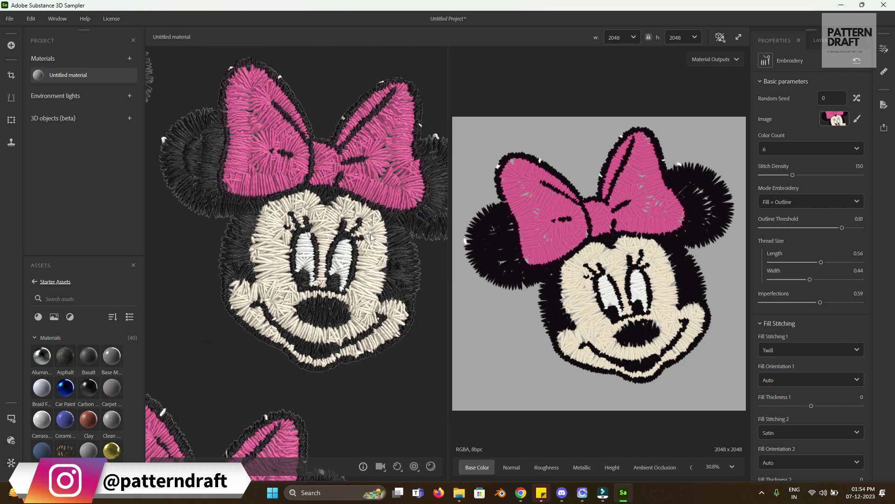
left_click(793, 349)
left_click(779, 368)
scroll(799, 345, "down", 8)
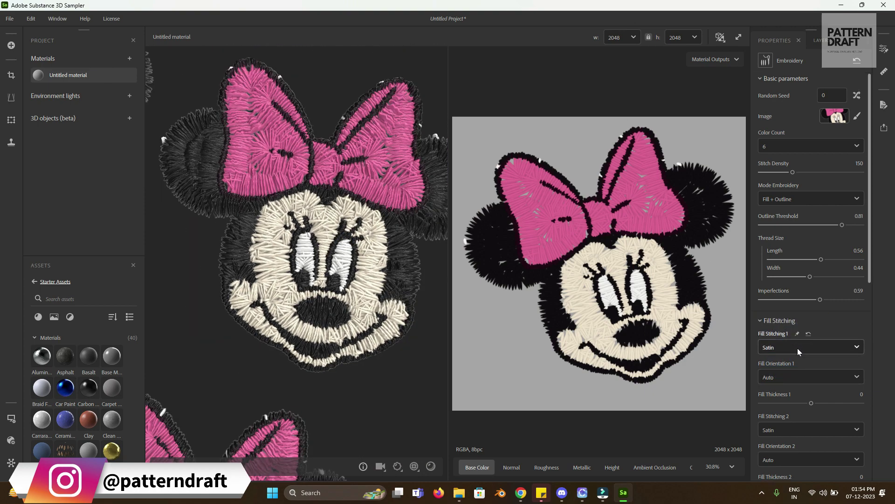
scroll(787, 234, "up", 8)
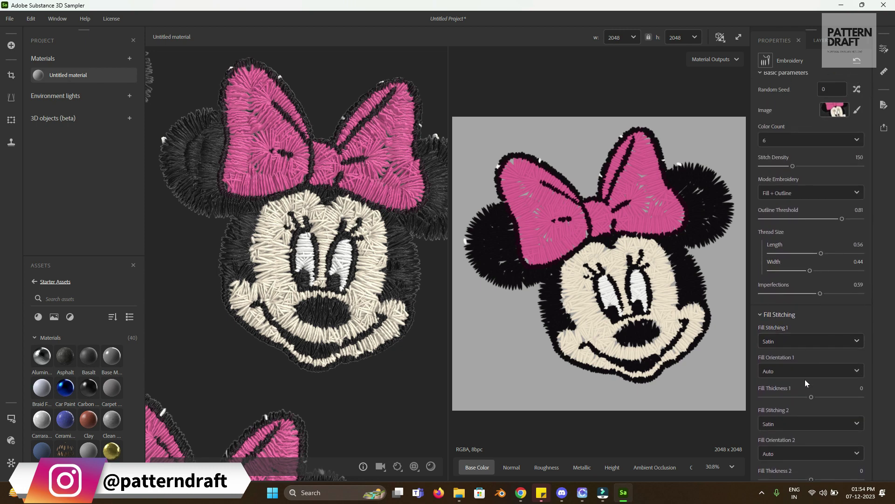
Set Fill Stitching 2, 3 and 4 to Twill.
left_click(797, 425)
scroll(838, 380, "down", 4)
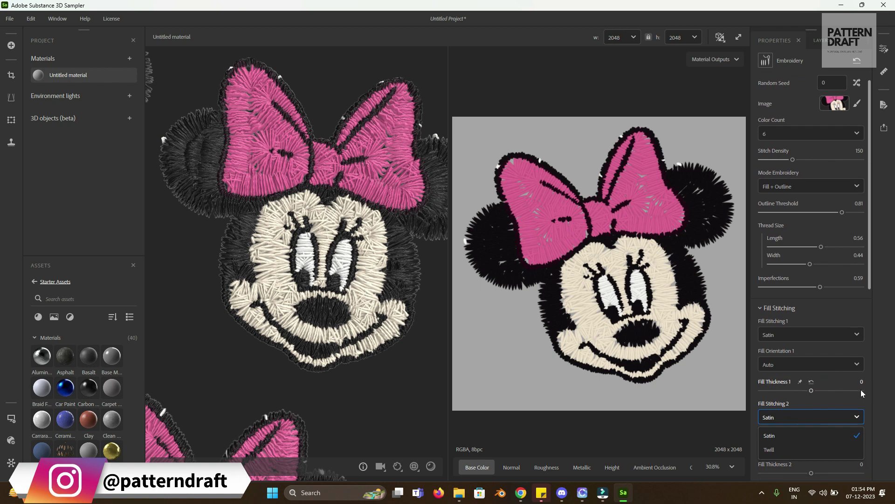
left_click(771, 284)
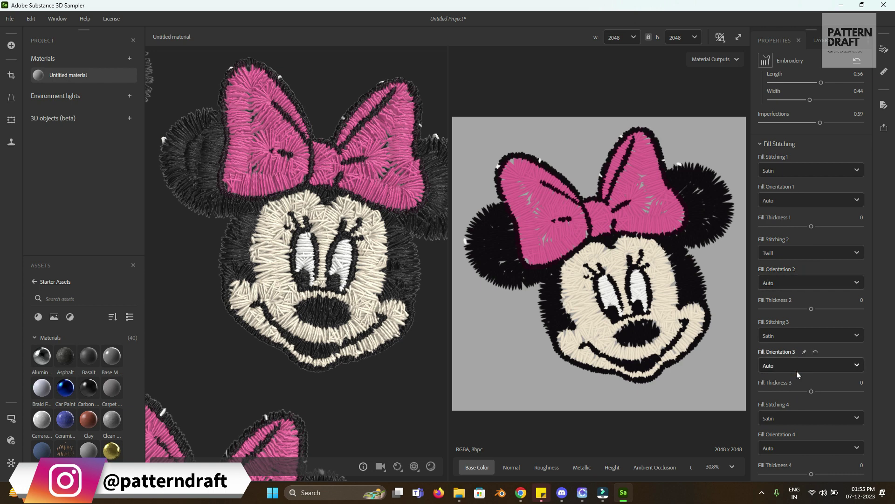
left_click(796, 336)
left_click(779, 368)
scroll(781, 366, "down", 5)
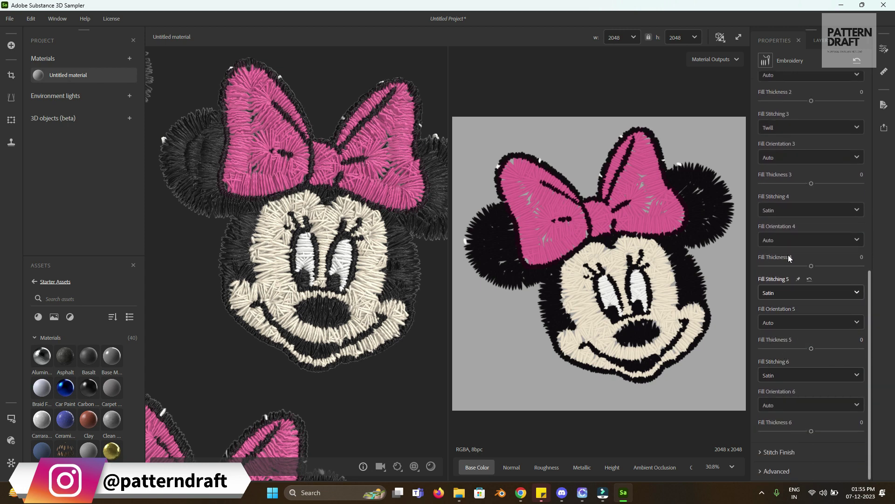
left_click(784, 211)
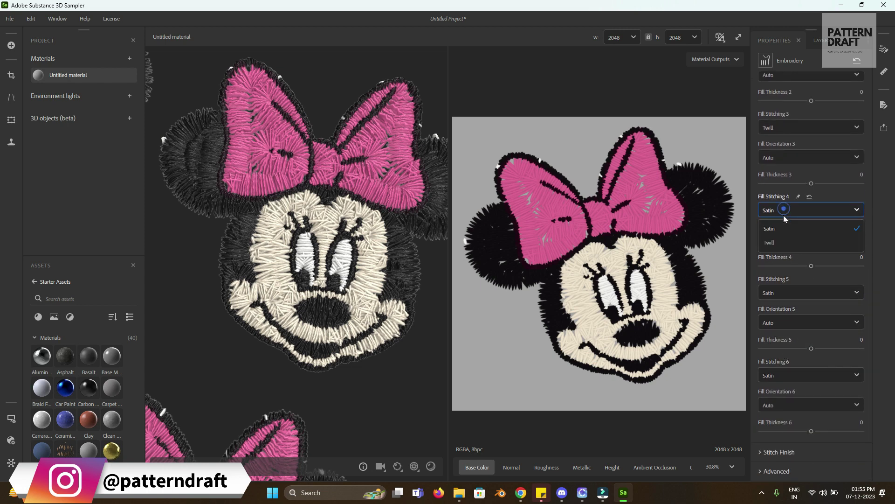
left_click(778, 244)
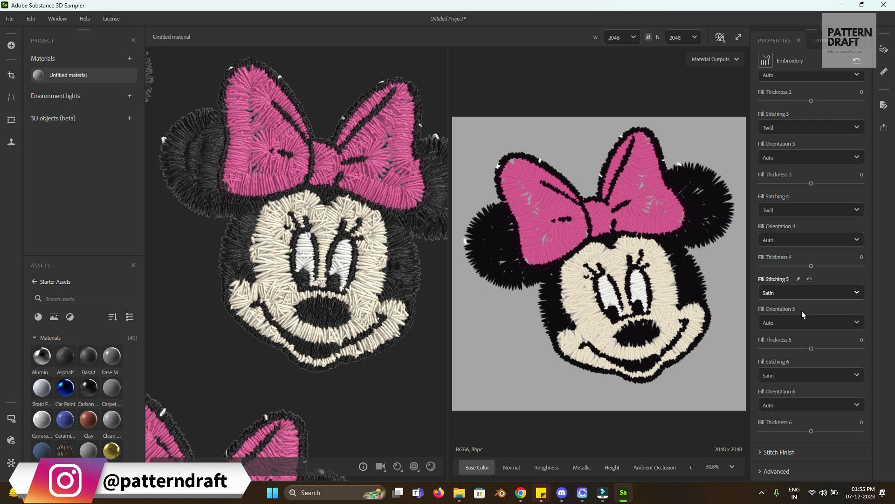
Set Fill Stitching 6 to Twill, leaving its orientation unchanged.
left_click(782, 371)
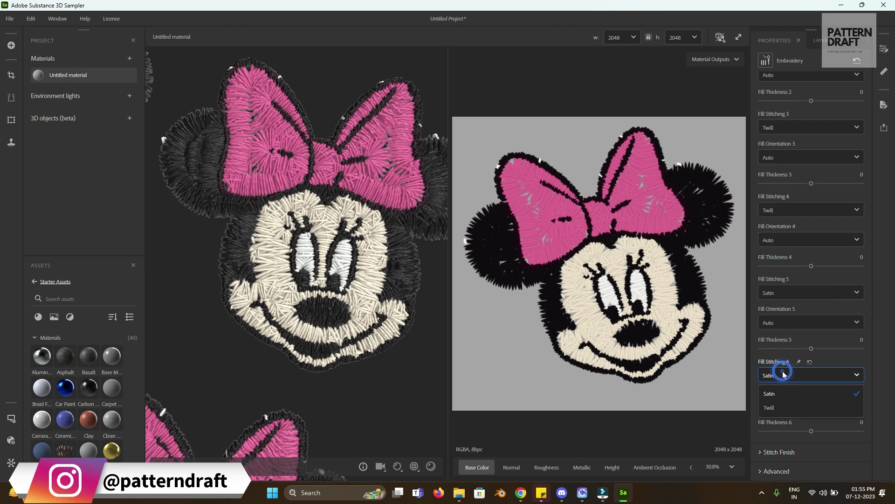
left_click(785, 403)
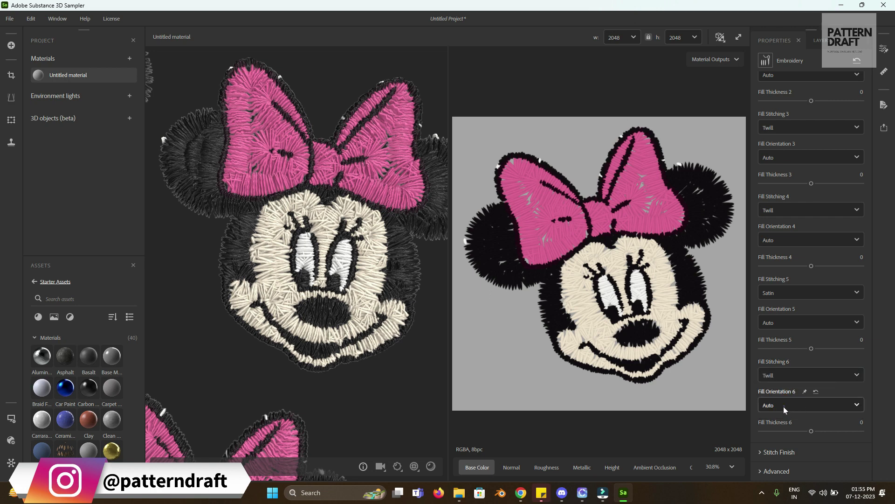
left_click(784, 405)
left_click(751, 302)
left_click(764, 450)
scroll(775, 431, "down", 2)
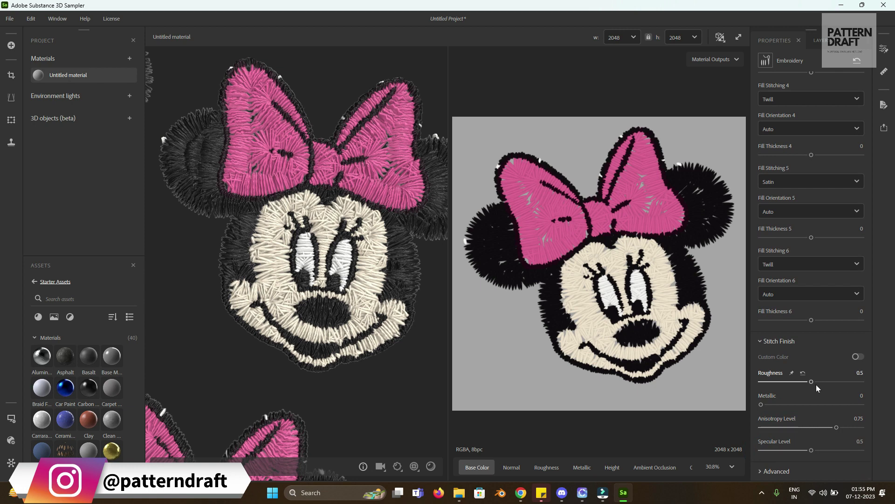
Set the stitch finish to roughness 0.59, anisotropy 0.83 and specular 0.52.
left_click_drag(811, 381, 833, 382)
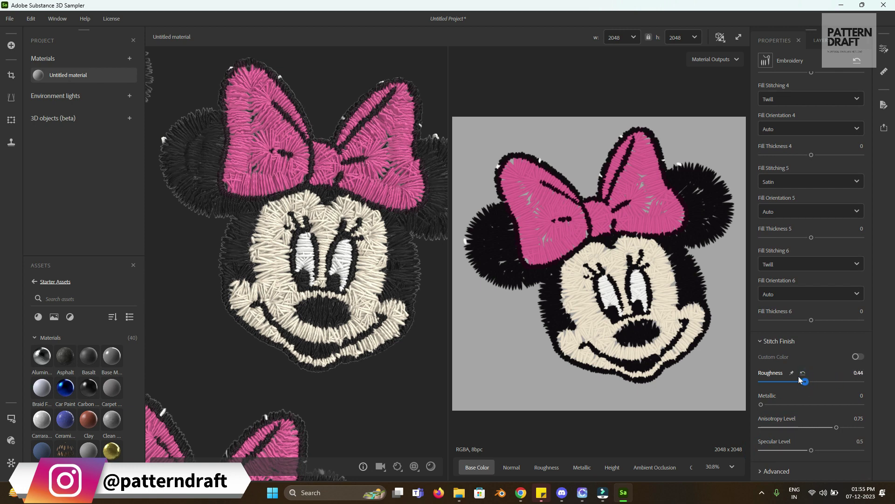
left_click_drag(798, 376, 821, 375)
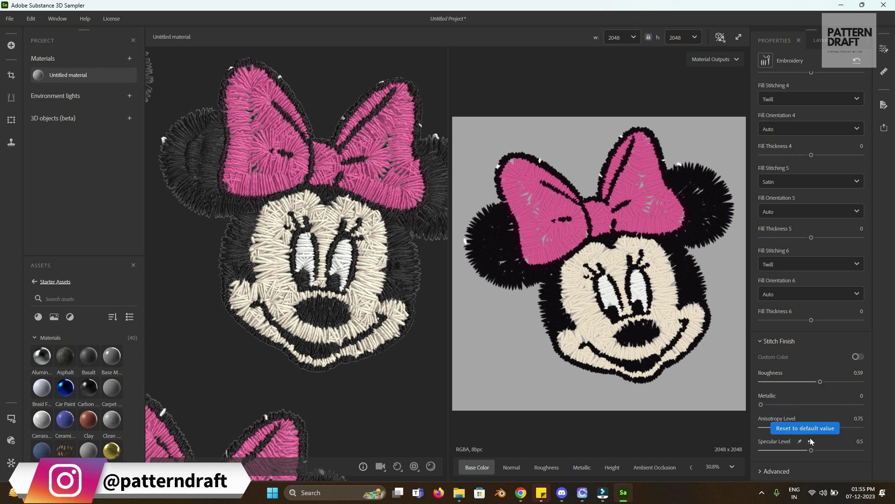
left_click_drag(834, 427, 823, 425)
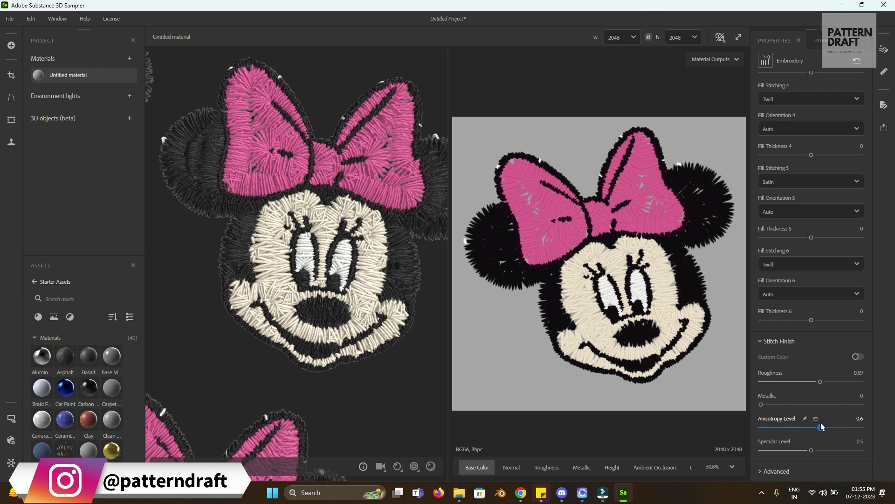
left_click_drag(821, 425, 844, 424)
mouse_move(345, 292)
left_mouse_down()
mouse_move(364, 251)
mouse_move(366, 295)
mouse_move(350, 302)
left_mouse_up()
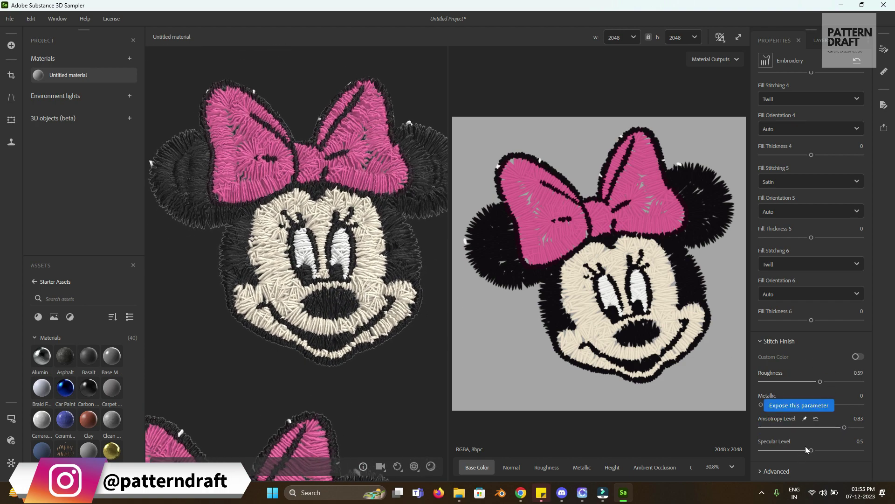
mouse_move(812, 449)
left_mouse_down()
mouse_move(821, 450)
mouse_move(812, 449)
left_mouse_up()
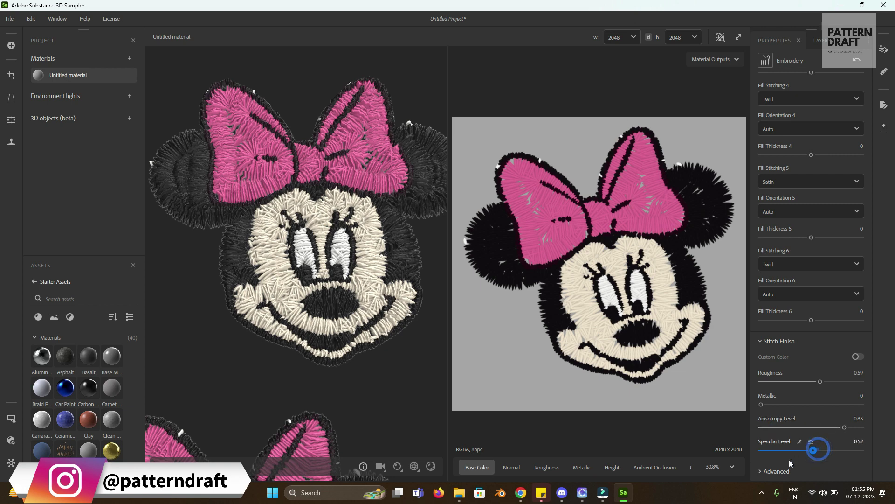
In Advanced, set normal intensity 0.45, height position 0.5 and ambient occlusion 0.41.
left_click(760, 471)
scroll(771, 433, "down", 2)
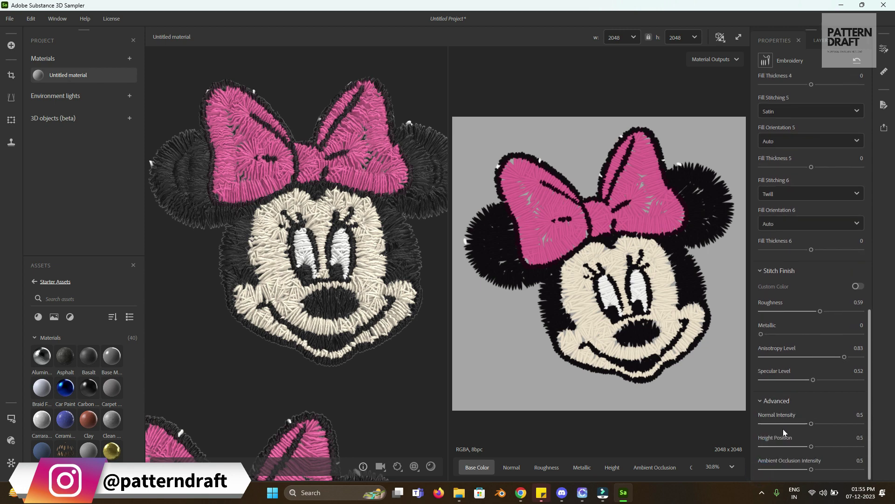
left_click_drag(811, 425, 809, 445)
left_click(810, 441)
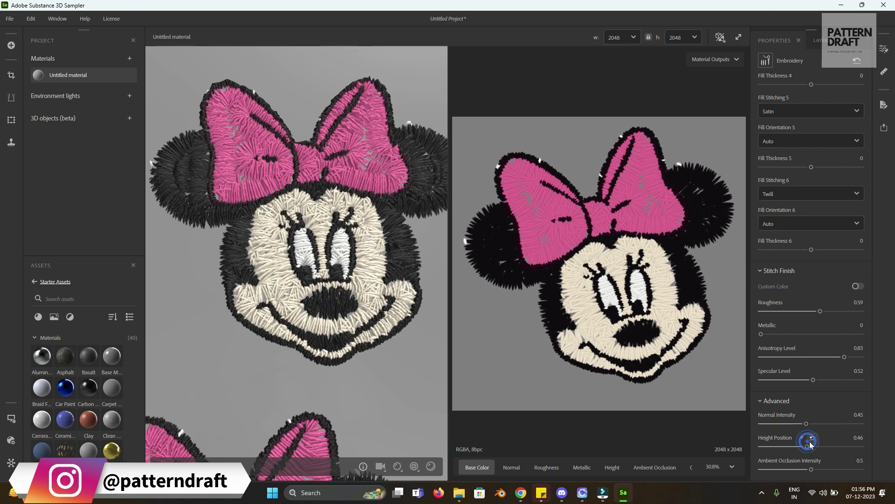
left_click_drag(355, 341, 388, 273)
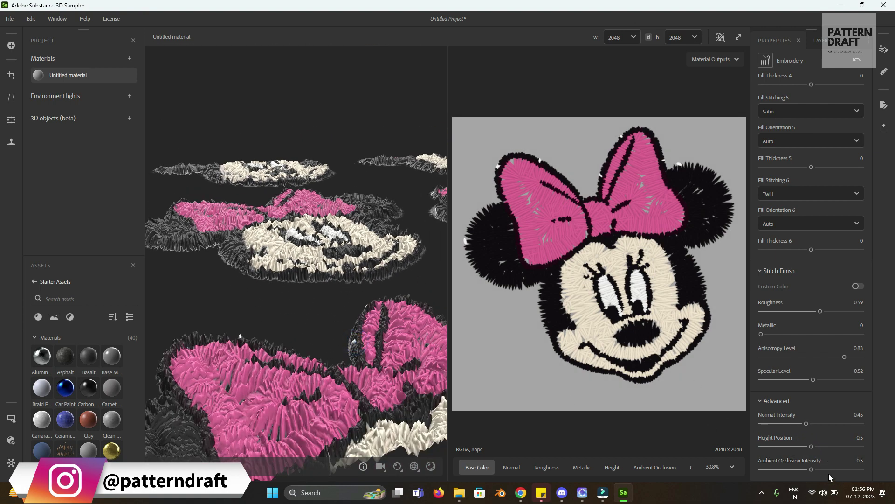
left_click(815, 471)
left_click_drag(815, 471, 802, 472)
left_click_drag(366, 249, 339, 307)
Turn on preview shadows and drop the displacement Height Scale to 0.01.
left_click(430, 466)
left_click(421, 469)
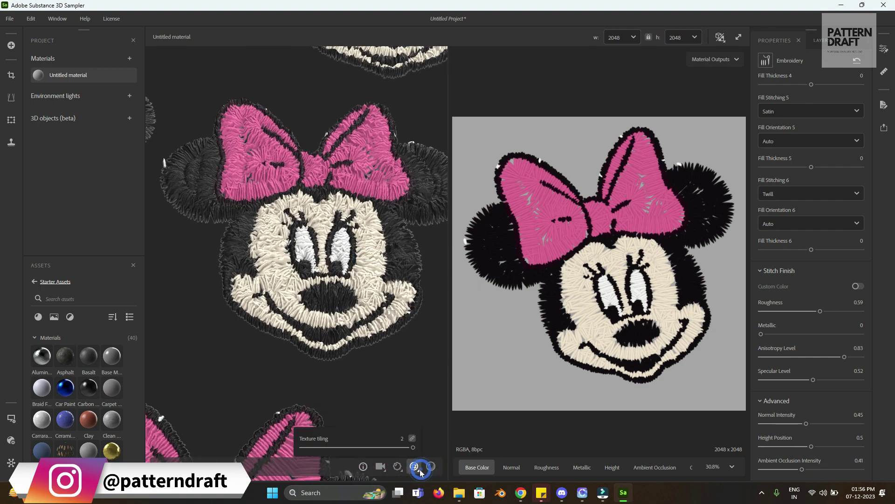
left_click(397, 466)
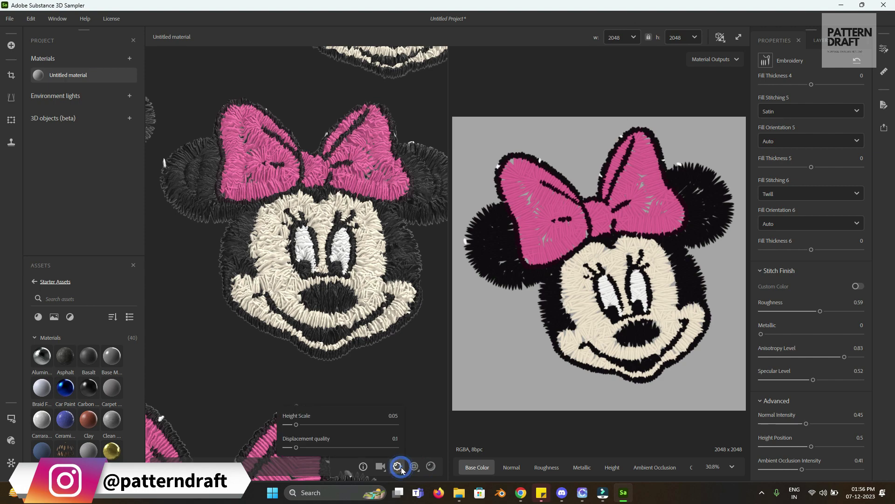
left_click_drag(297, 425, 290, 424)
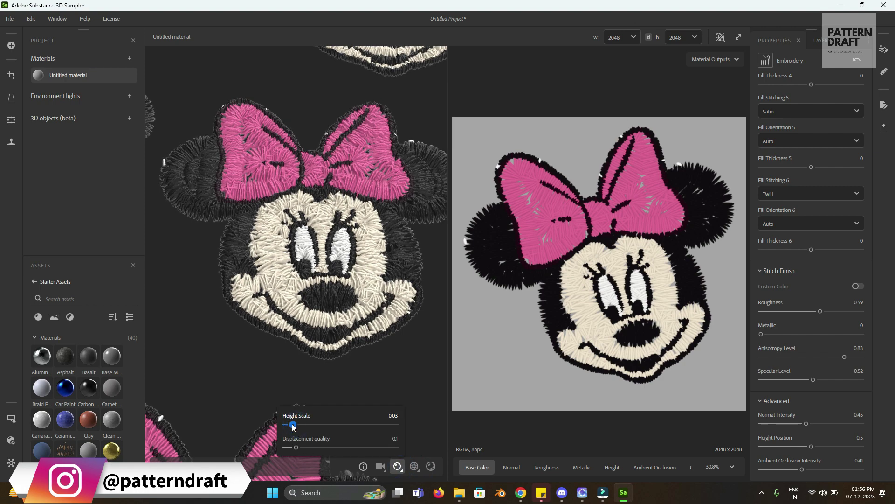
left_click_drag(307, 334, 362, 295)
scroll(333, 278, "up", 4)
scroll(365, 278, "down", 5)
scroll(338, 276, "down", 3)
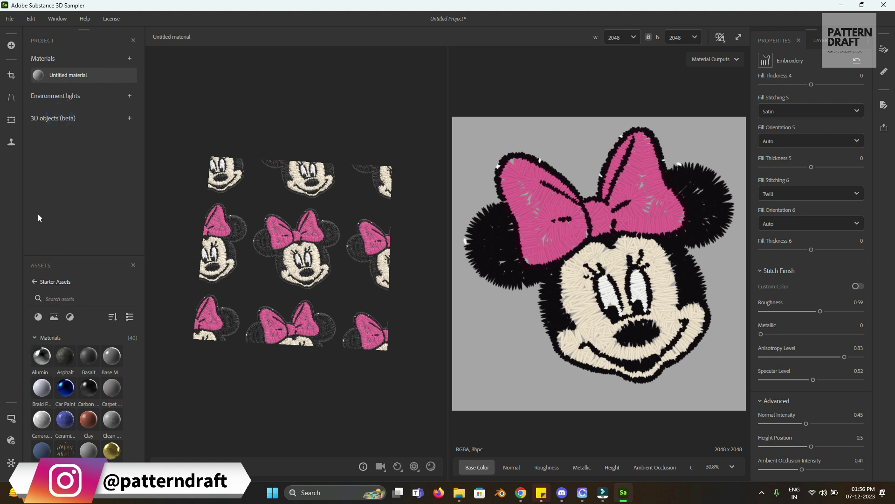
left_click(821, 41)
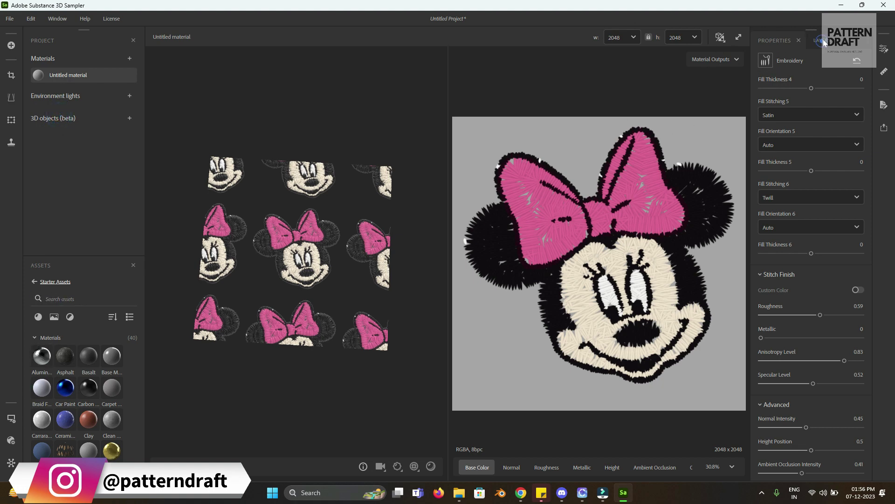
left_click(793, 116)
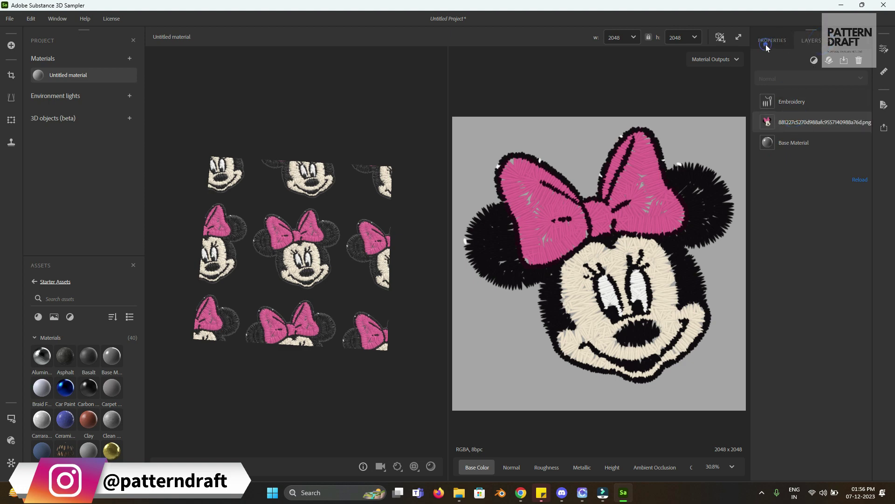
left_click(767, 42)
left_click(796, 129)
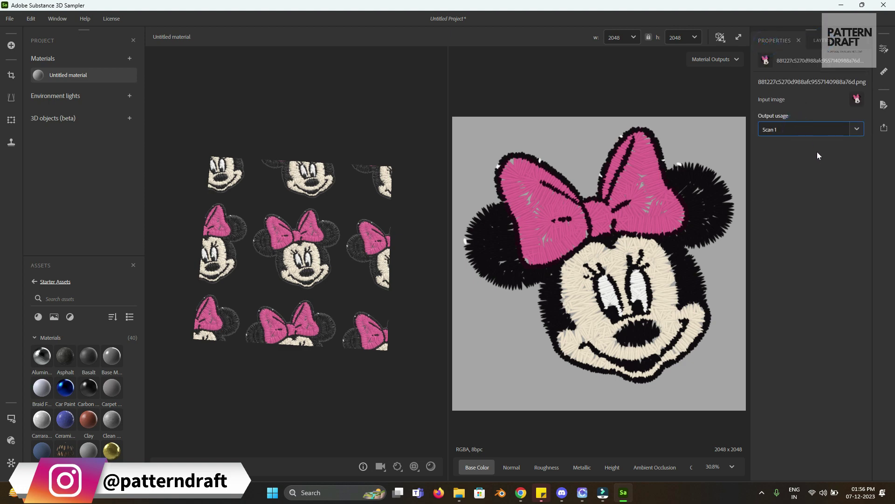
left_click(820, 41)
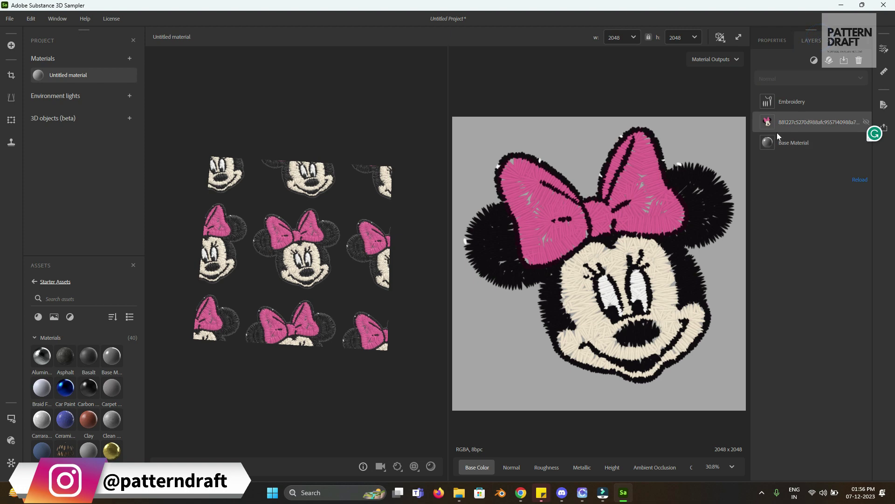
left_click(773, 97)
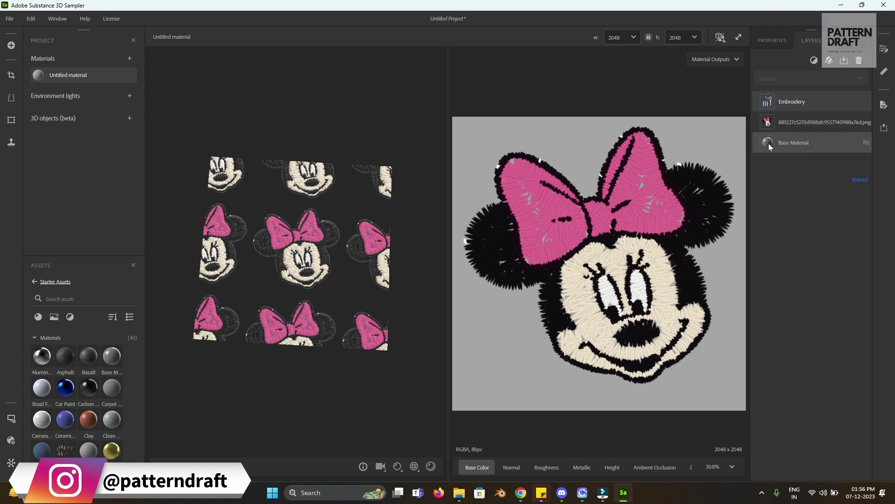
left_click(771, 42)
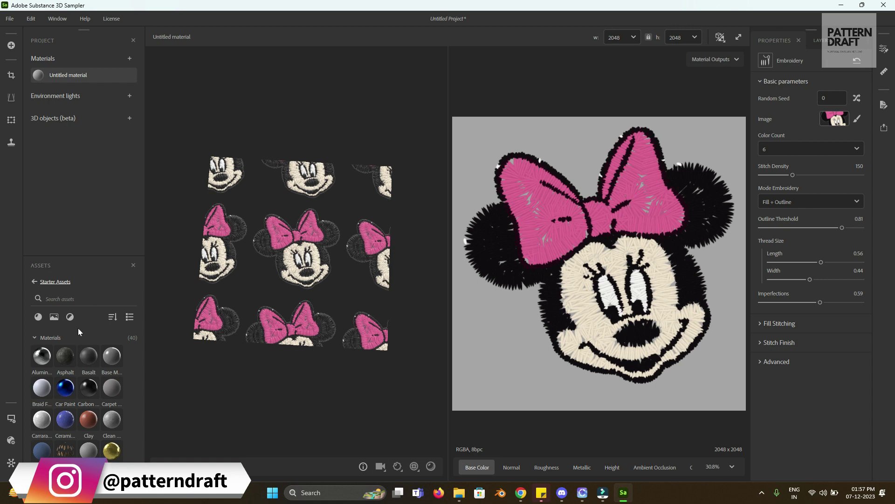
Set the preview's texture tiling to about 1 in Viewer Settings.
mouse_move(52, 406)
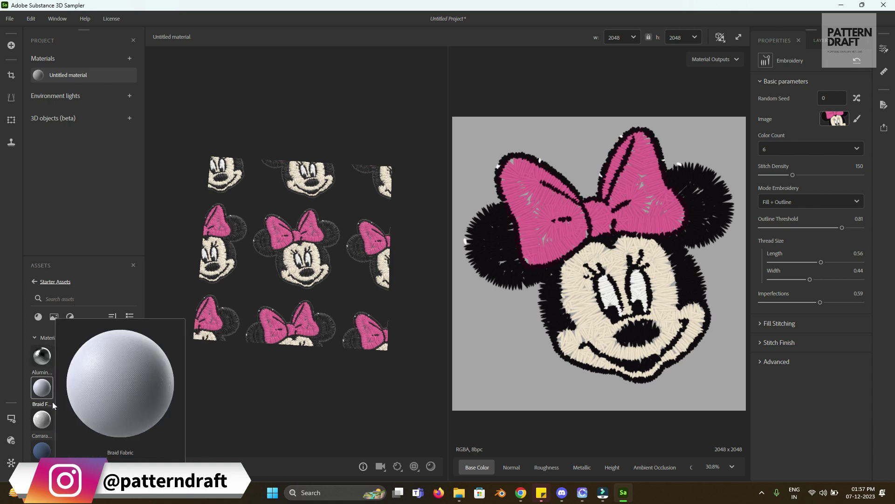
left_click(12, 419)
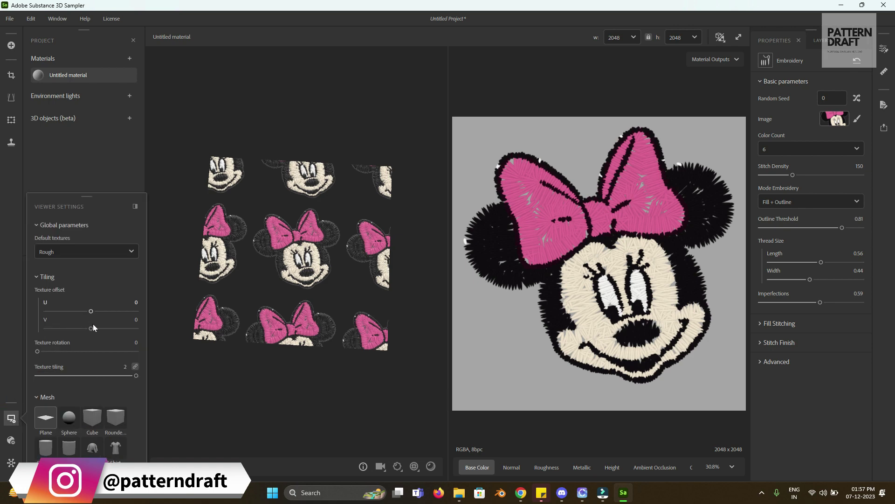
left_click(126, 366)
type("1")
left_click(111, 389)
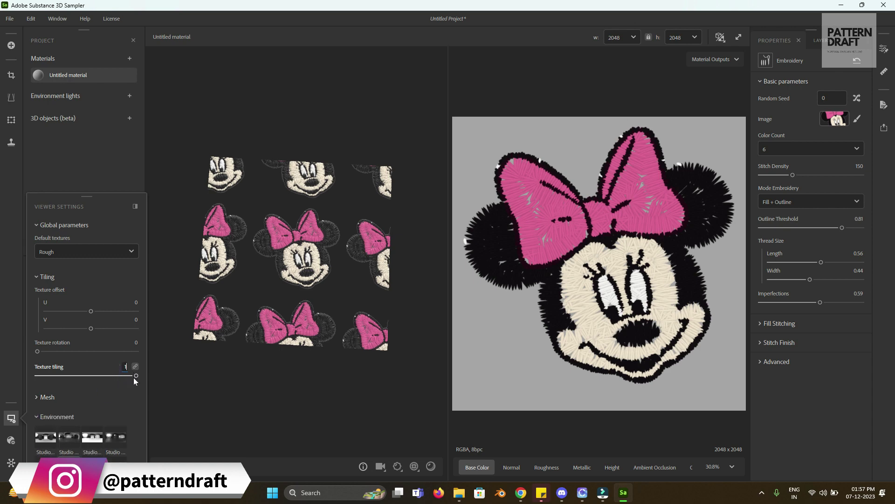
scroll(304, 262, "up", 5)
left_click_drag(136, 376, 89, 380)
scroll(181, 318, "down", 5)
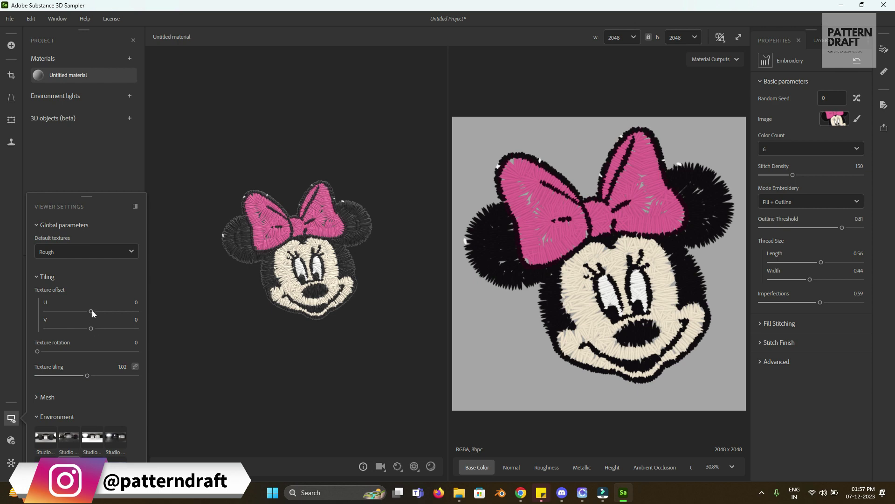
Set the U and V texture offsets to 1 and collapse the Tiling section.
type("1")
key("Tab")
type("1")
left_click(119, 280)
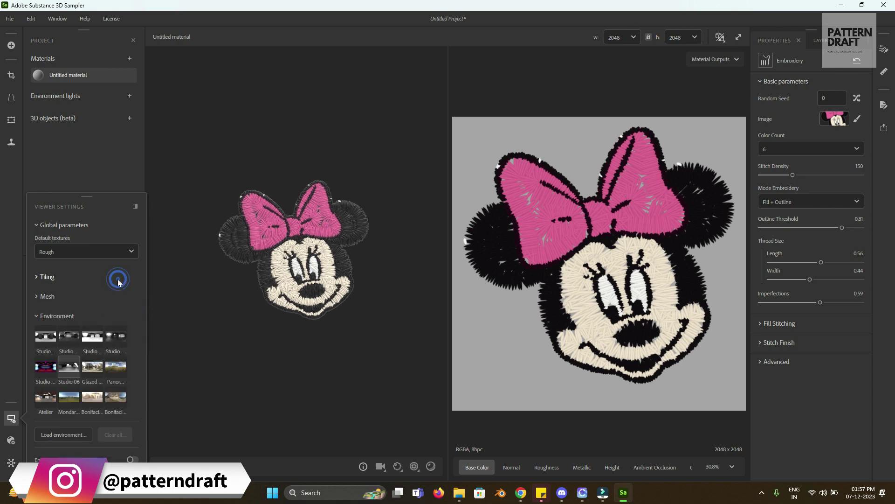
Try the T-Shirt and other preview meshes, then settle on the flat Plane.
left_click(39, 296)
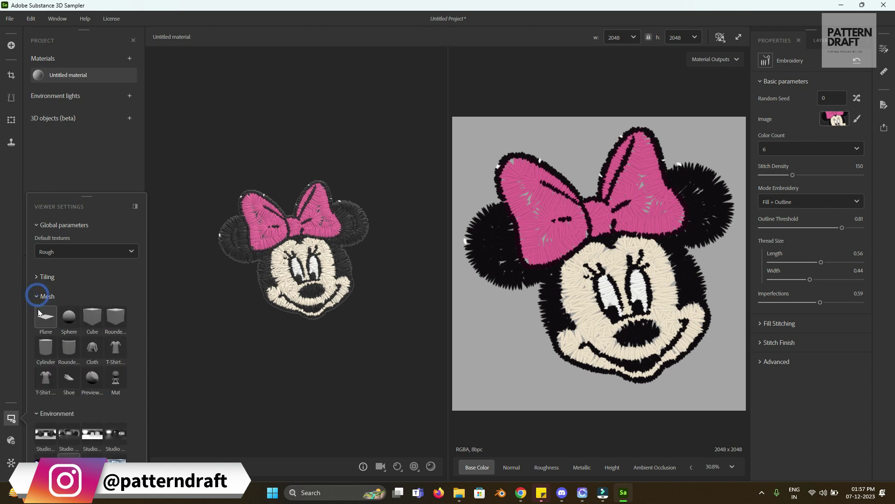
left_click(115, 349)
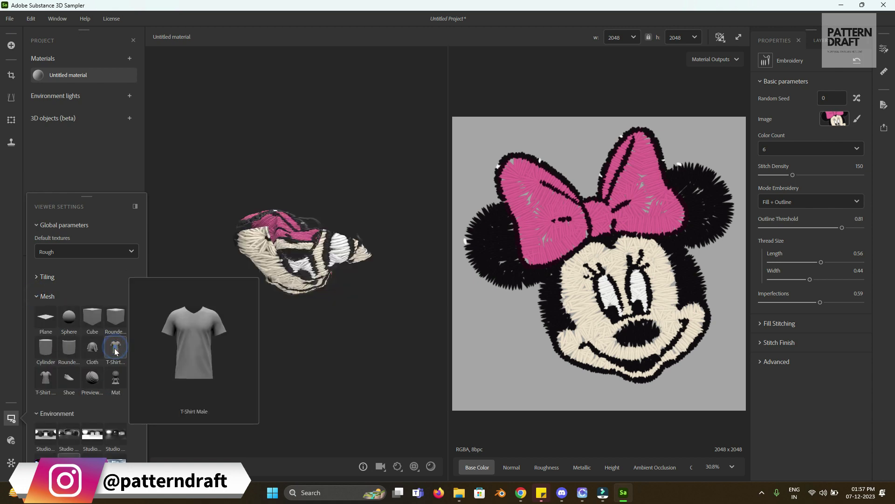
left_click(92, 348)
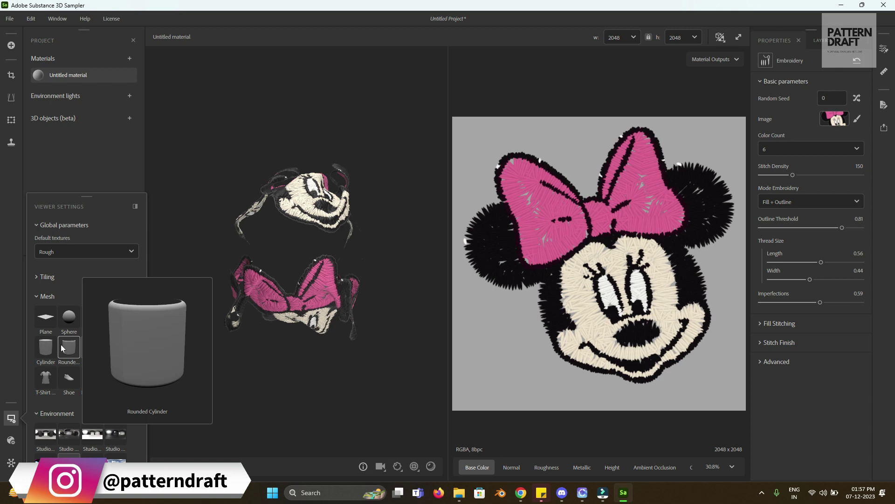
left_click(51, 321)
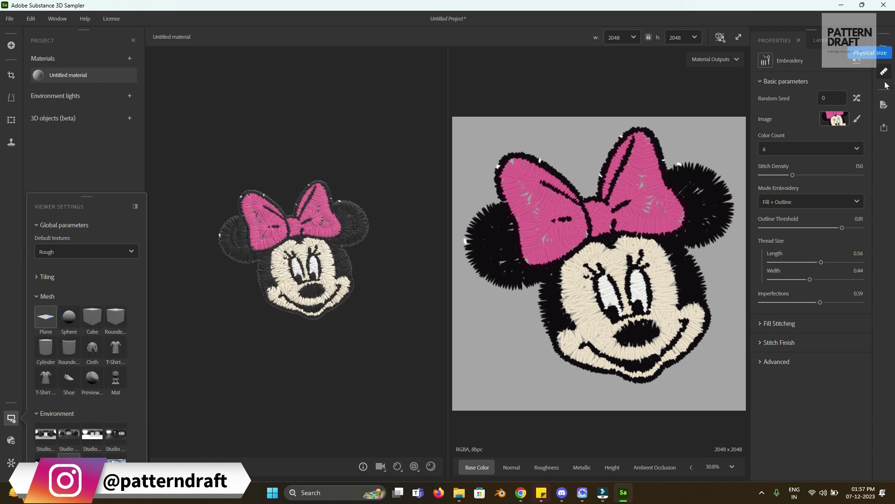
scroll(323, 288, "up", 5)
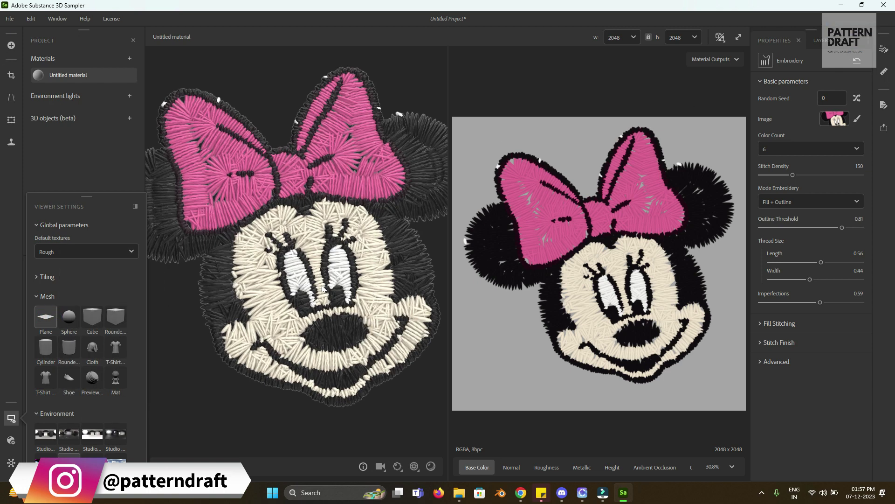
Raise the preview displacement Height Scale to 0.02.
left_click_drag(370, 328, 348, 216)
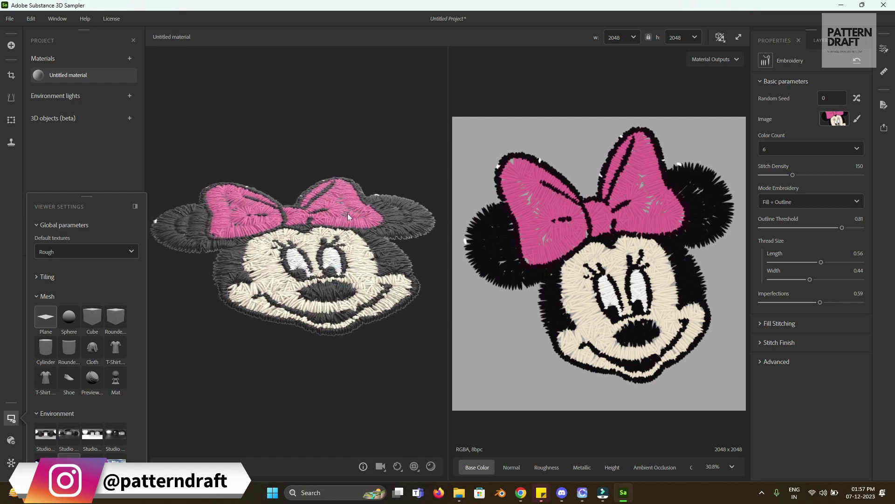
left_click(397, 467)
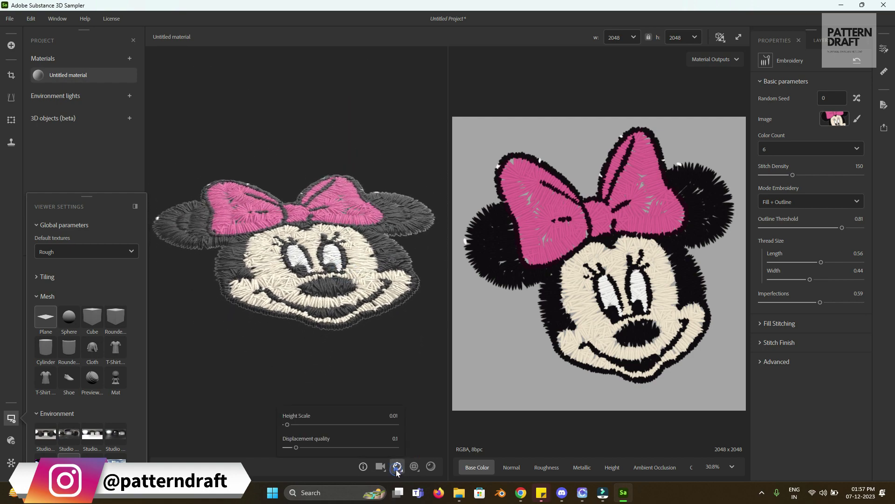
left_click_drag(287, 424, 291, 424)
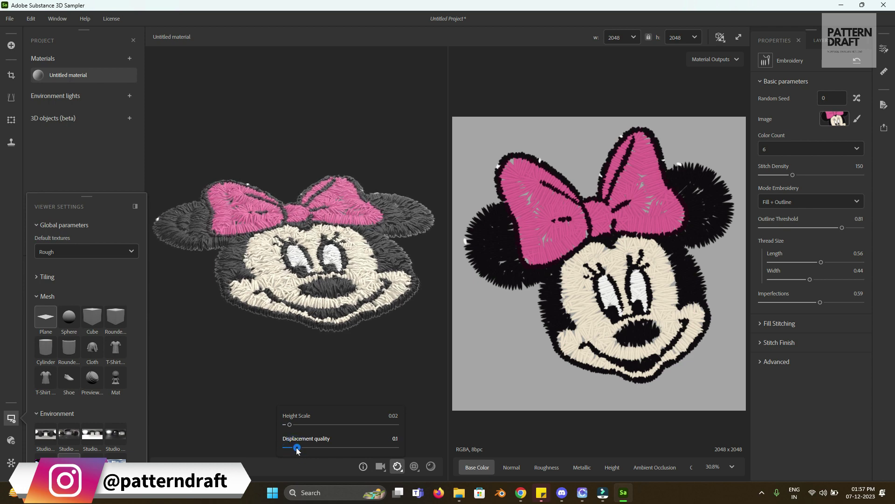
left_click_drag(313, 339, 329, 361)
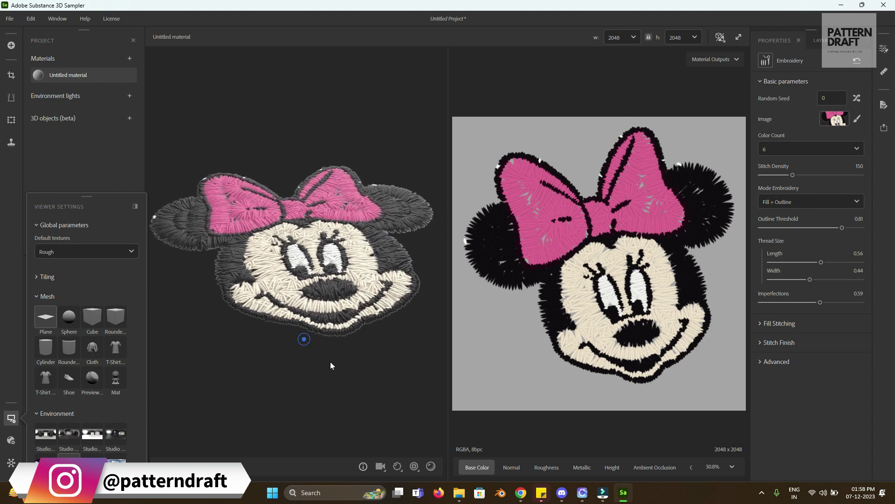
Set the preview texture tiling to exactly 1.
left_click(414, 466)
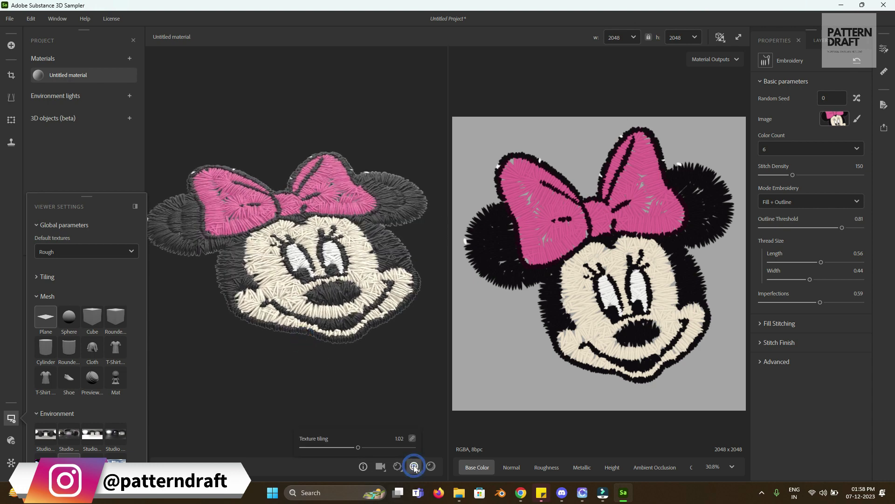
left_click(354, 447)
left_click_drag(354, 447, 357, 446)
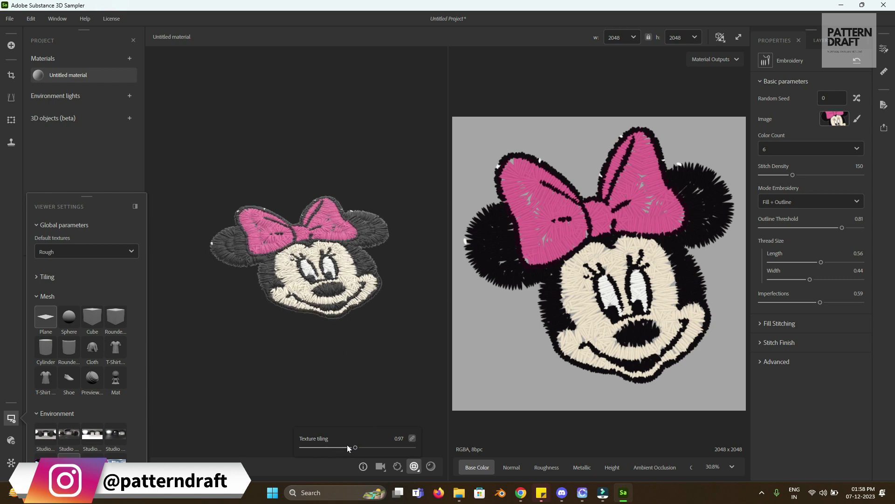
left_click(402, 439)
type("0")
key("Return")
left_click_drag(368, 448, 358, 449)
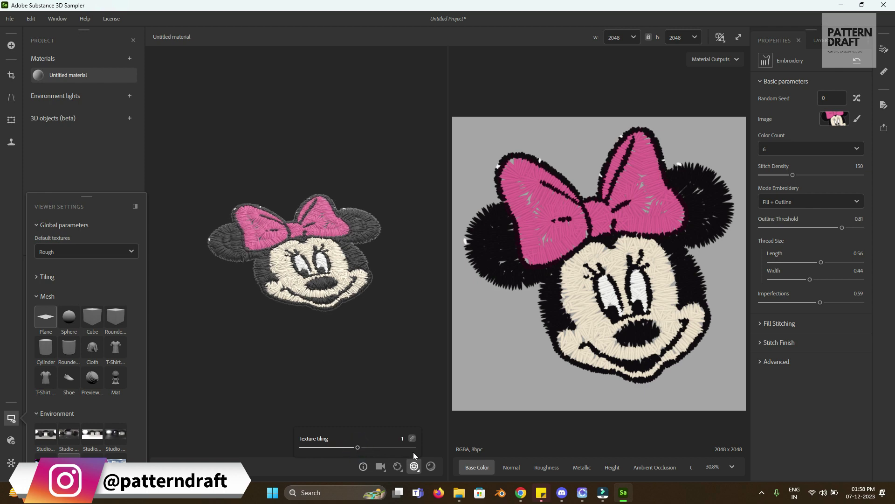
left_click(432, 466)
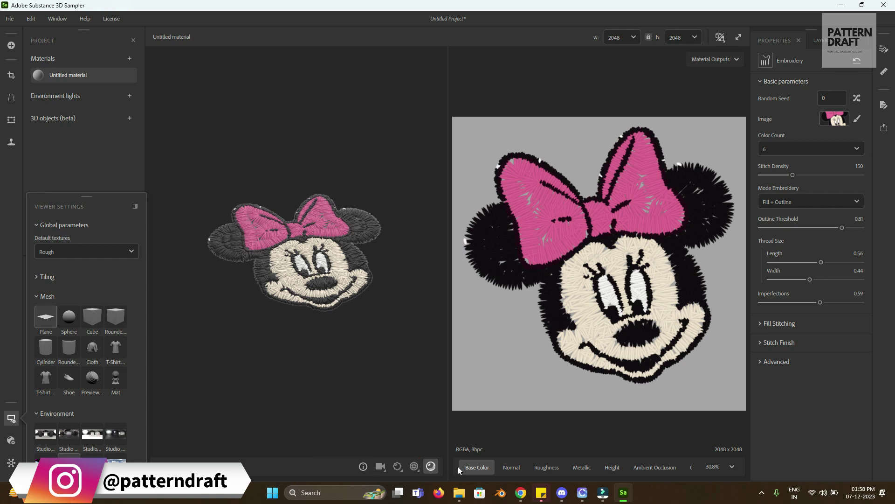
Step through the Normal, Roughness, Metallic, Height, AO and Opacity maps in the 2D view.
left_click(511, 468)
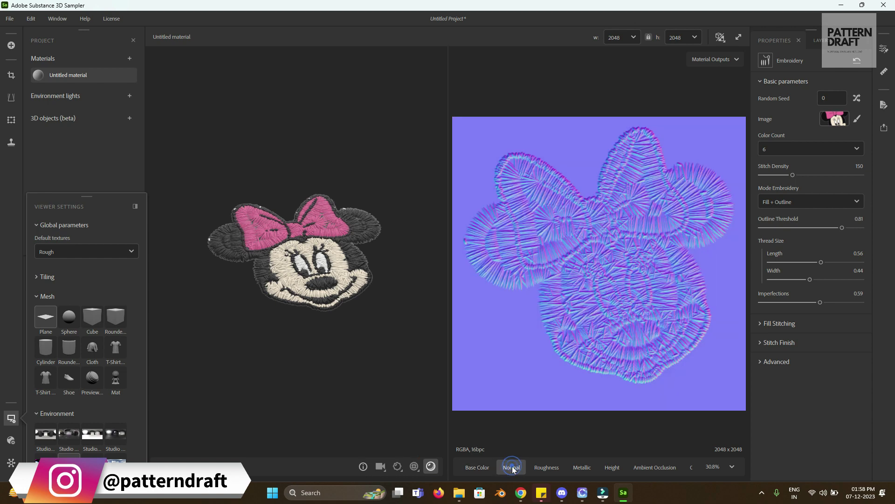
left_click(549, 468)
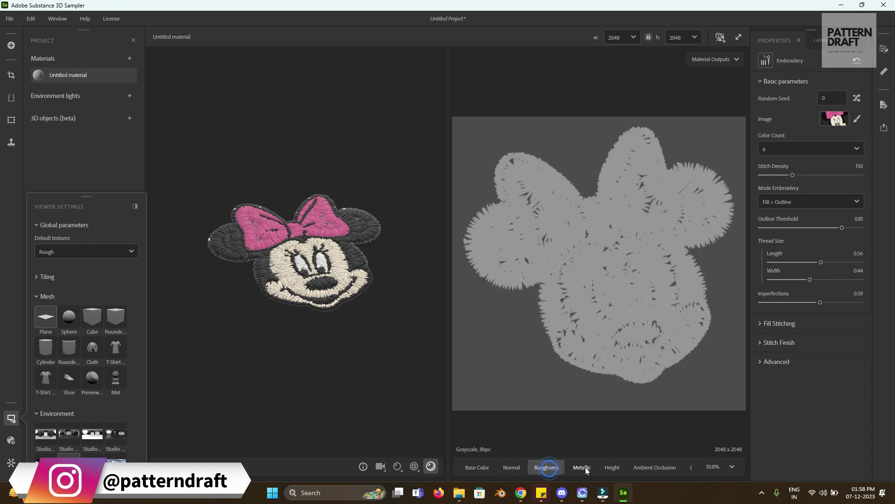
left_click(582, 467)
left_click(612, 468)
left_click(655, 468)
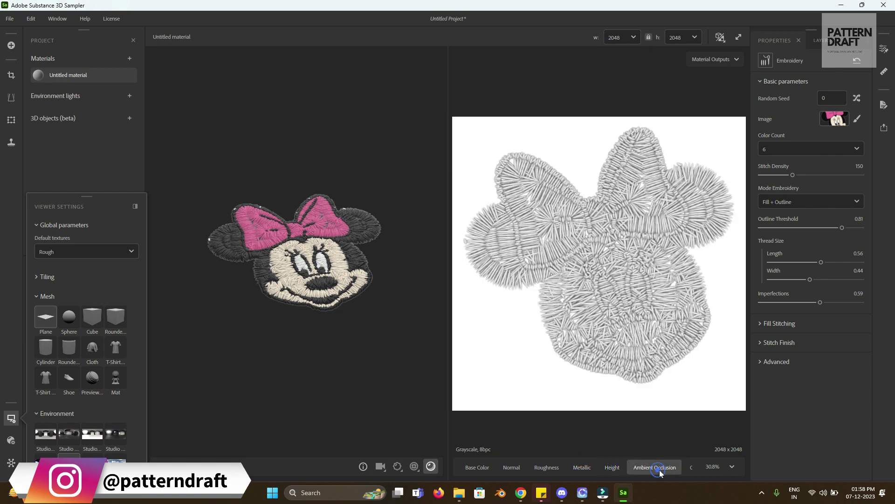
left_click(685, 469)
Zoom the 3D view and bring up the Share and export options.
left_click(708, 467)
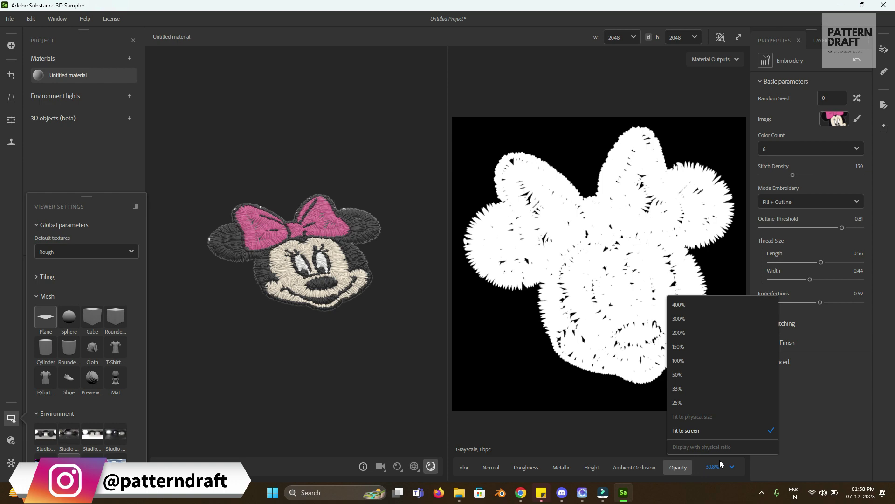
left_click(819, 465)
scroll(362, 310, "up", 2)
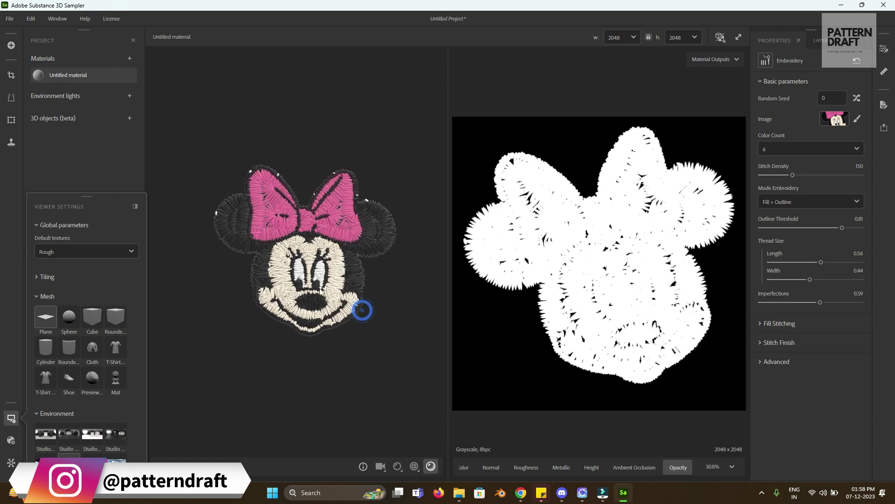
scroll(328, 313, "up", 4)
scroll(317, 280, "down", 5)
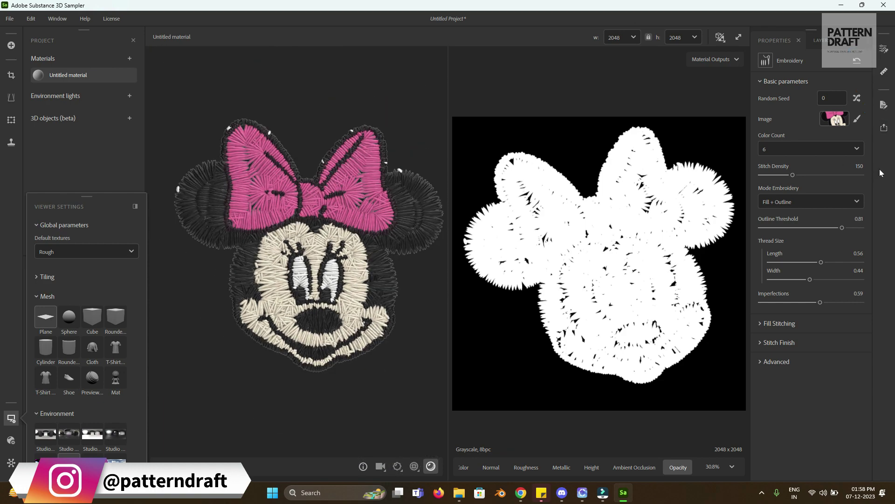
left_click(884, 126)
Start Export as... and rename the material to EMBB.
left_click(814, 233)
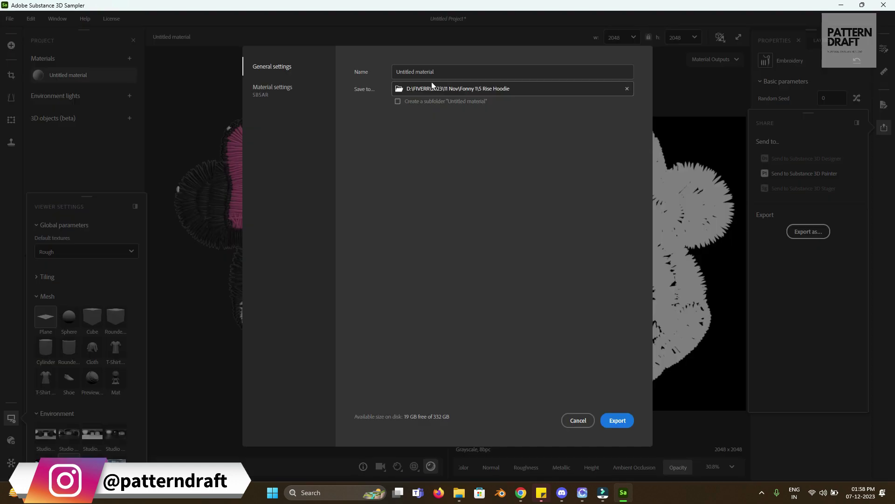
left_click(444, 70)
type("EMBB")
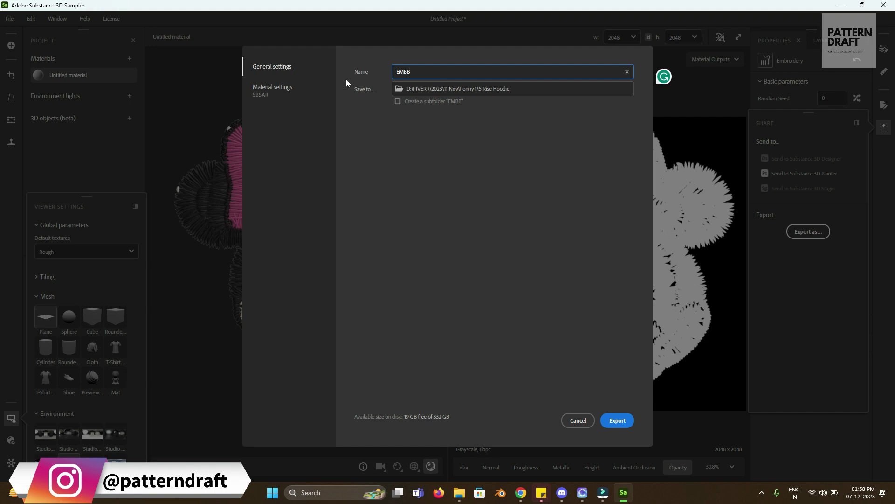
Set the export folder to D:\CLO\Christmas outfit.
left_click(458, 88)
double_click(589, 88)
left_click(399, 89)
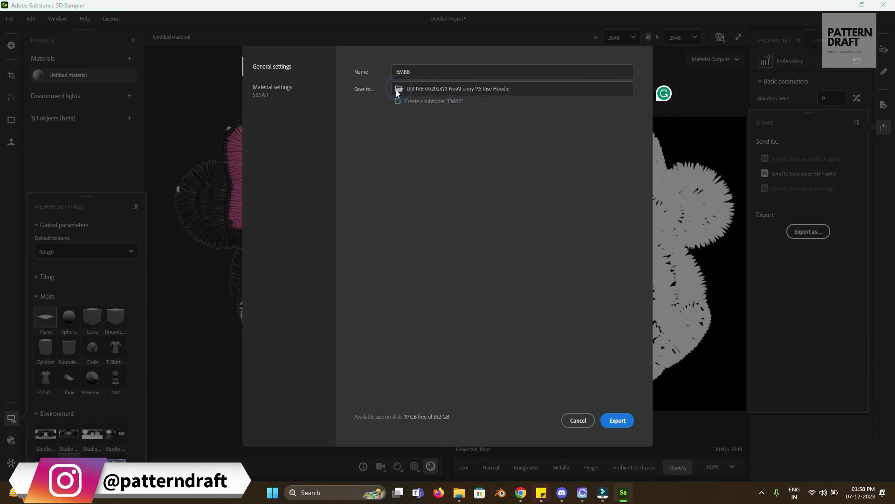
left_click(51, 300)
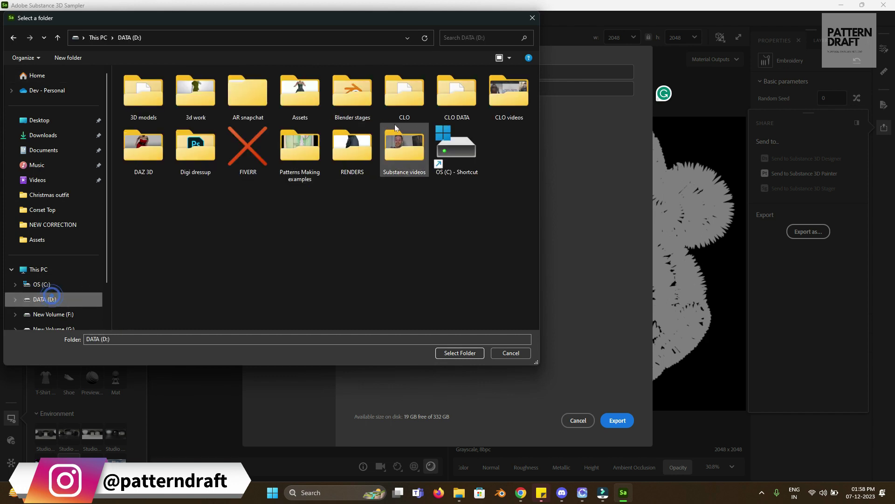
double_click(428, 99)
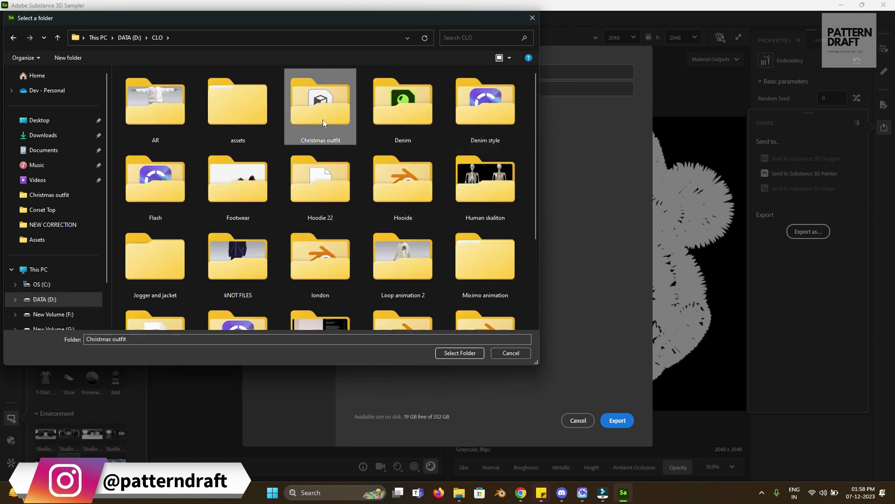
double_click(322, 120)
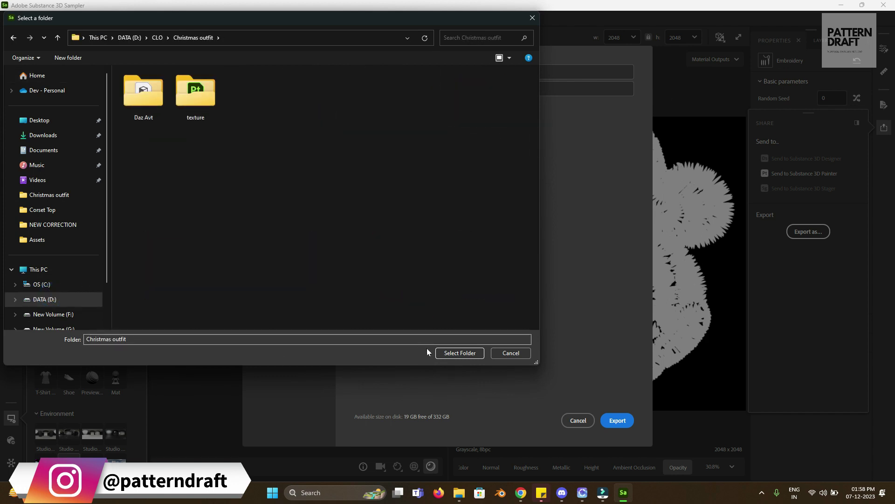
left_click(127, 339)
type("en")
key("BackSpace")
key("BackSpace")
key("BackSpace")
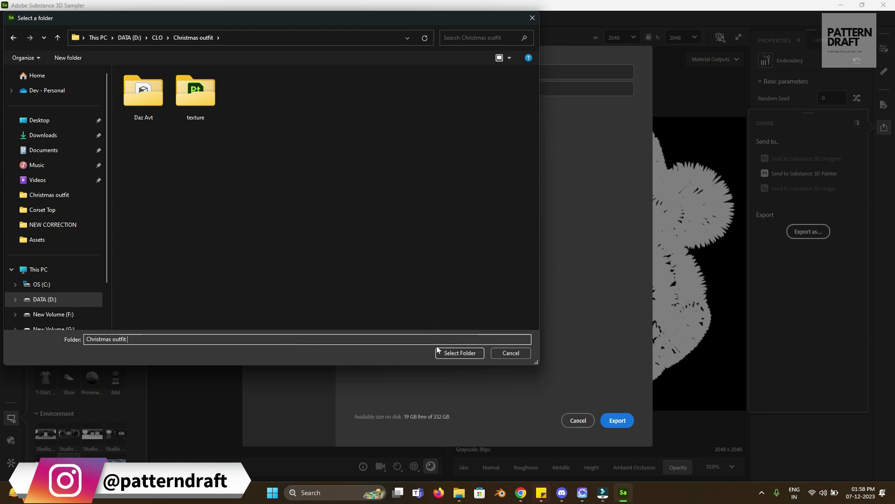
left_click(460, 352)
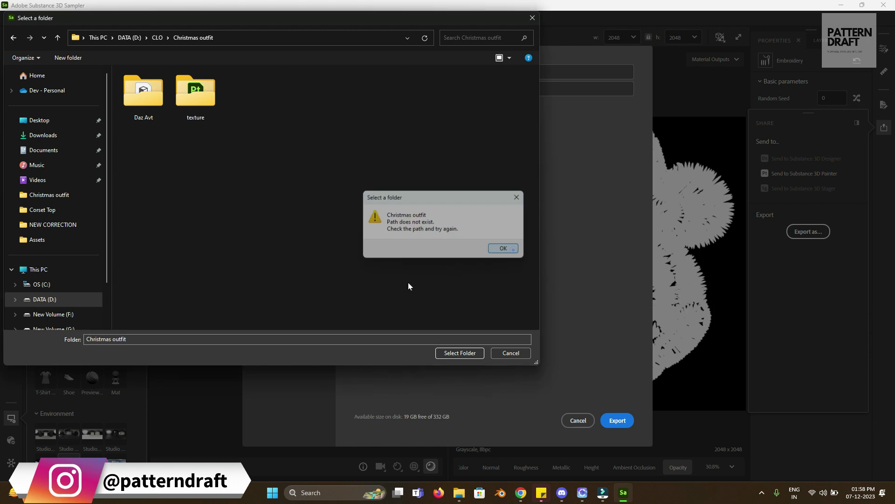
left_click(504, 248)
key("BackSpace")
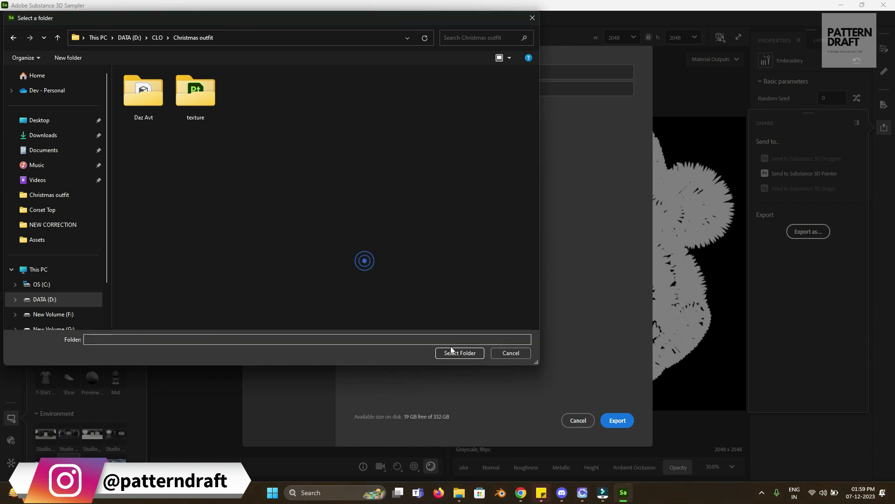
left_click(458, 353)
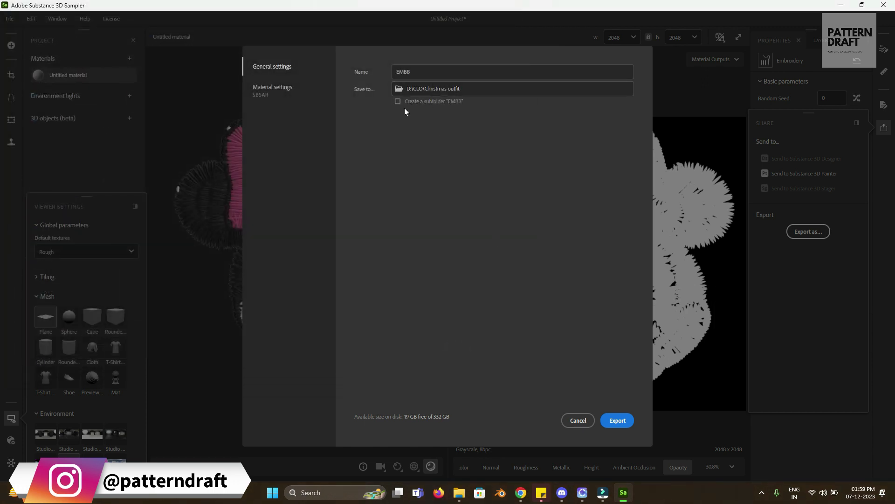
Keep Standard type and Auto compression, choose .sbs format, and export.
left_click(274, 91)
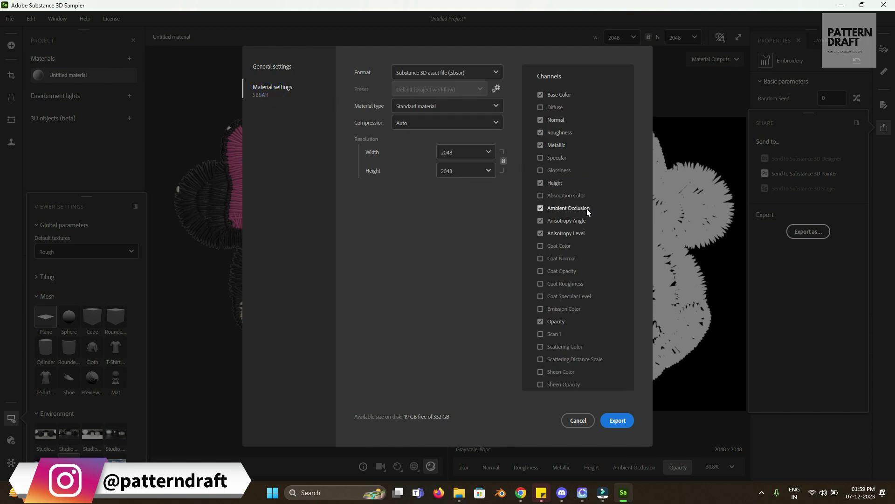
left_click(443, 107)
left_click(443, 107)
left_click(437, 125)
left_click(437, 124)
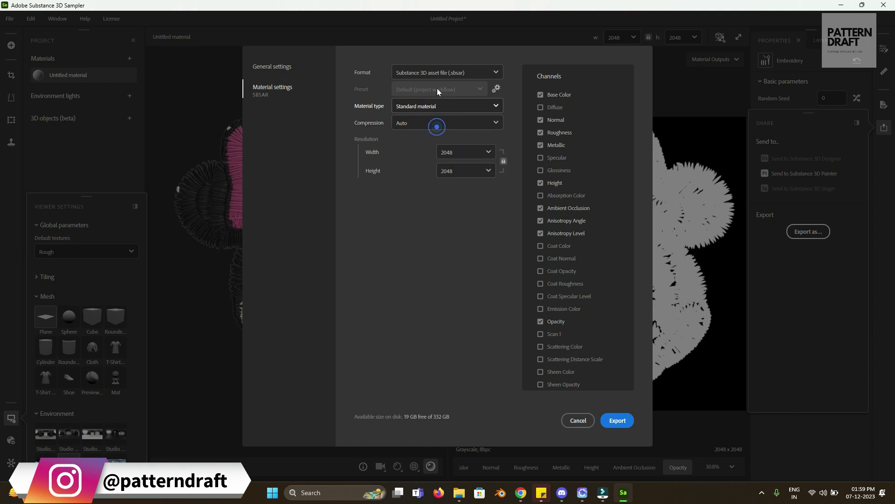
left_click(439, 72)
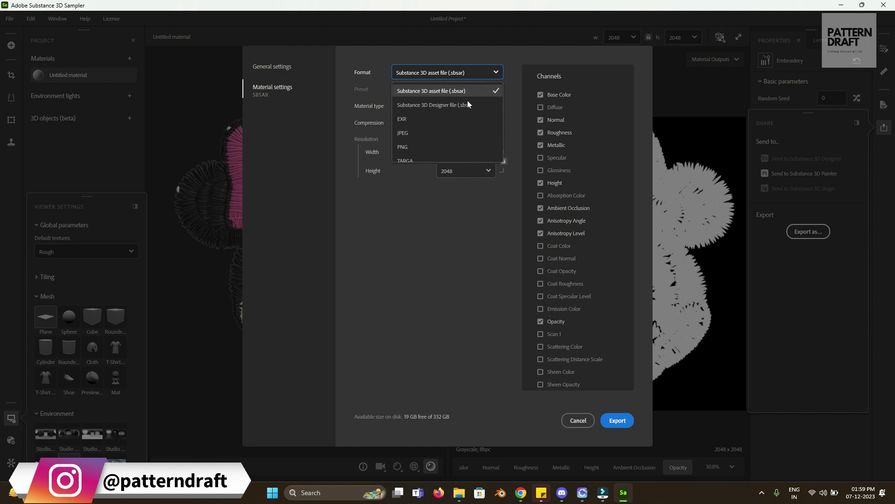
left_click(469, 105)
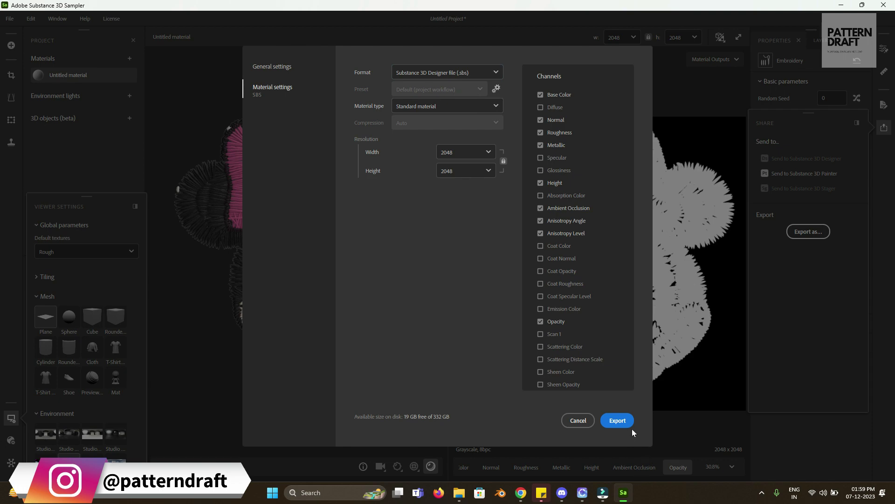
left_click(622, 420)
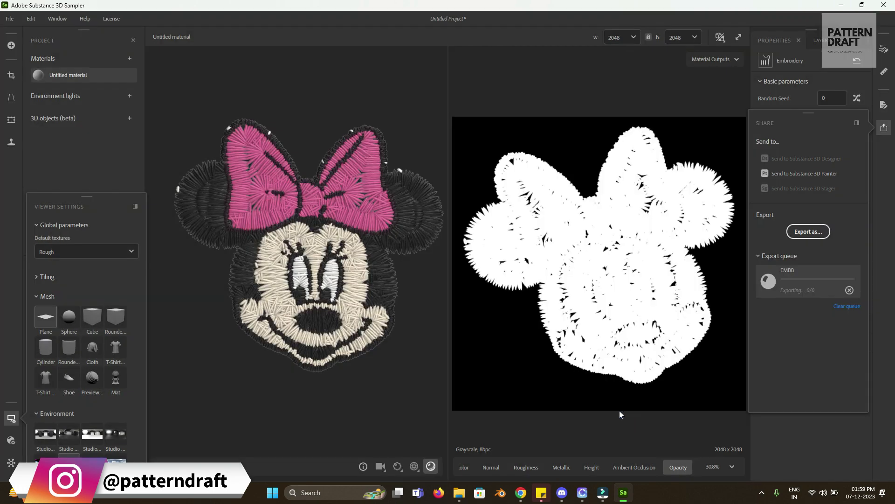
Drag the first SBSAR from the dependencies folder into CLO 3D's Graphic list.
left_click(582, 493)
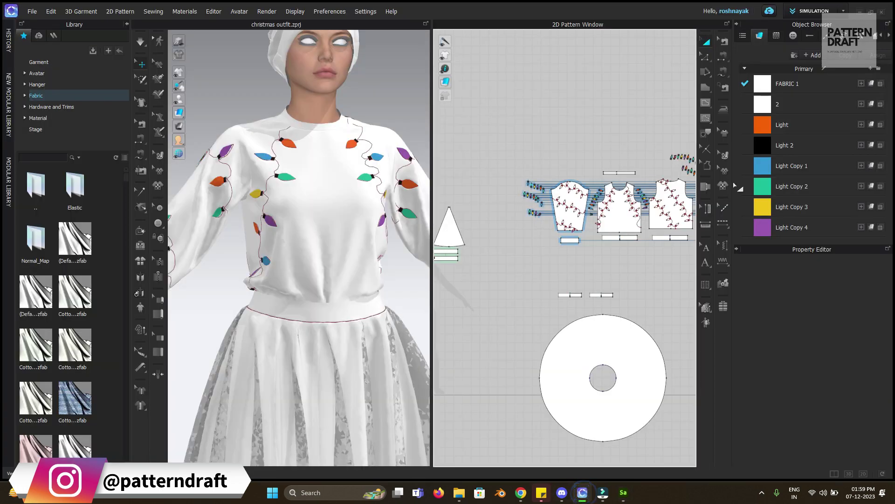
left_click(777, 36)
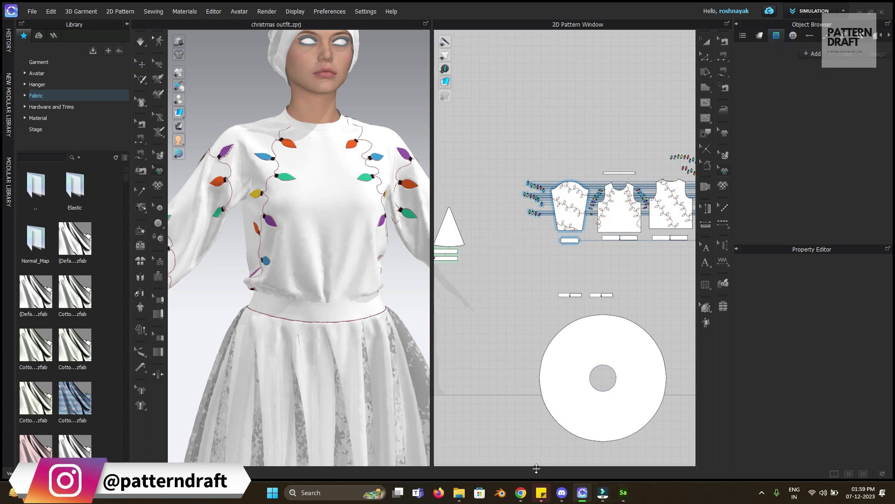
left_click(459, 492)
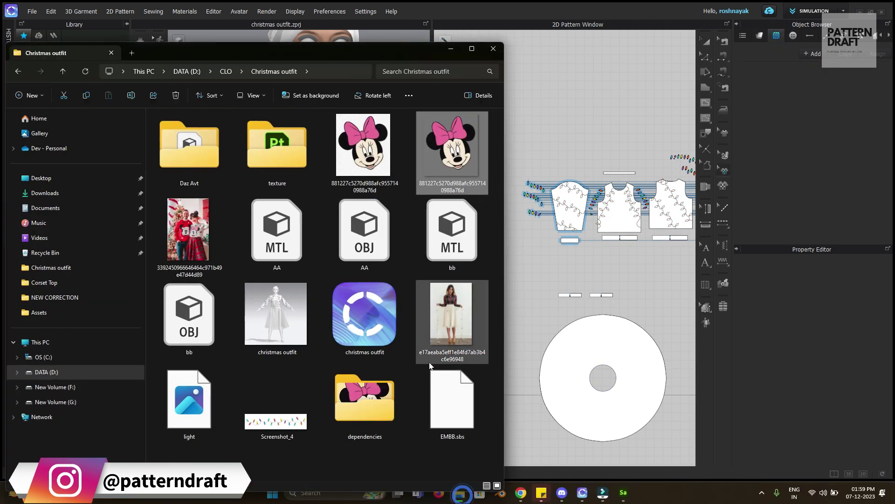
double_click(361, 394)
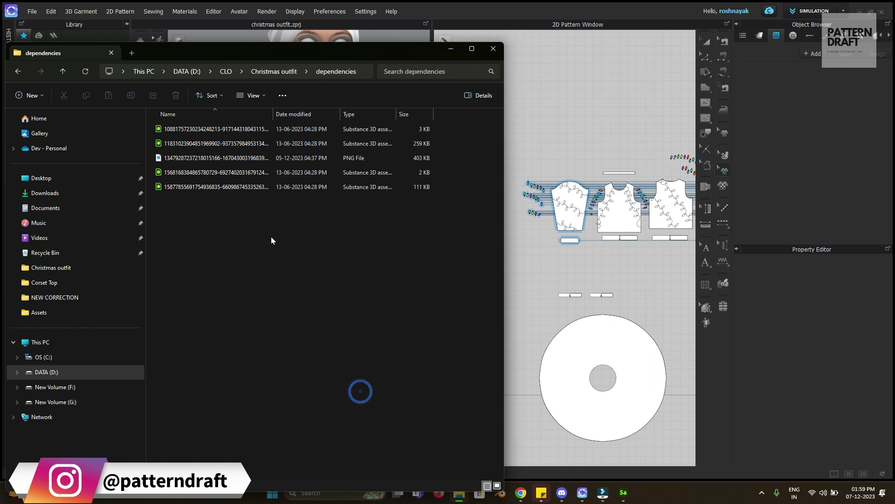
scroll(231, 239, "up", 3, "ctrl")
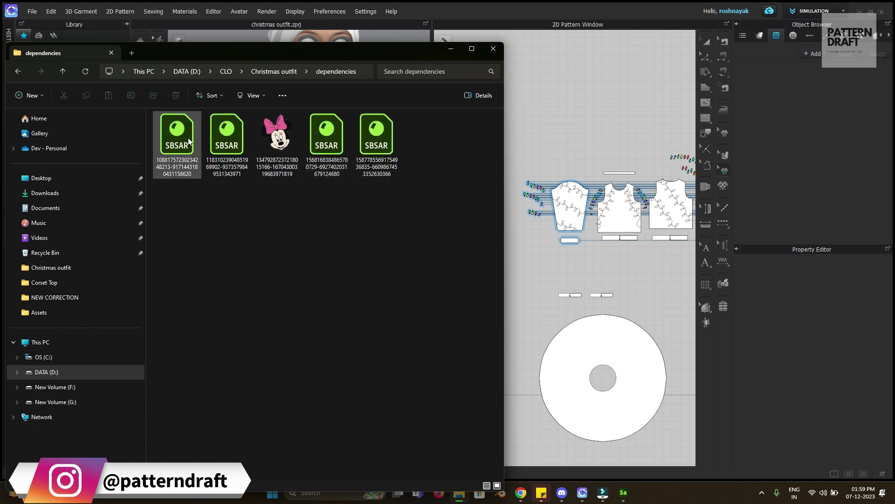
left_click(189, 138)
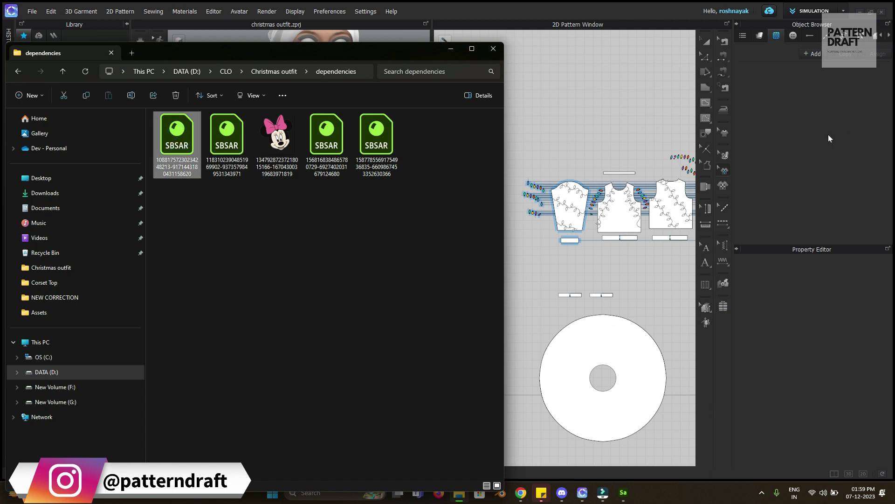
left_click_drag(188, 138, 825, 137)
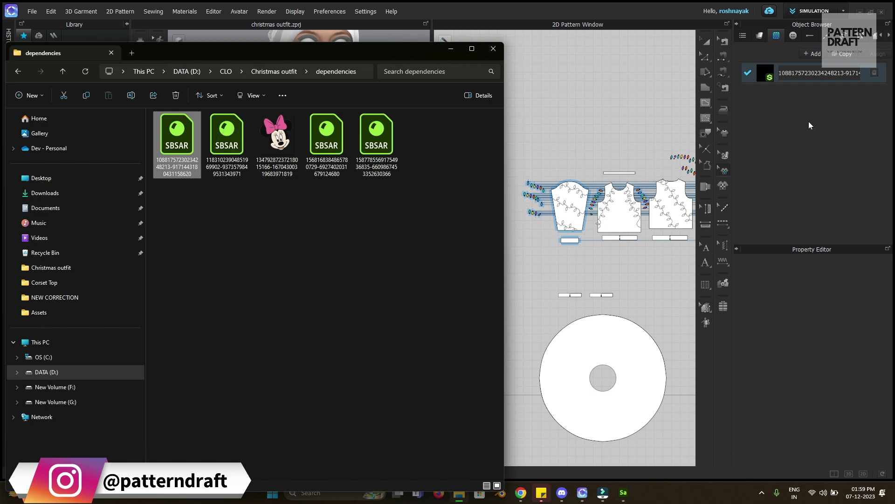
Drag in a second SBSAR file, then delete the newly added graphic.
left_click_drag(227, 139, 807, 121)
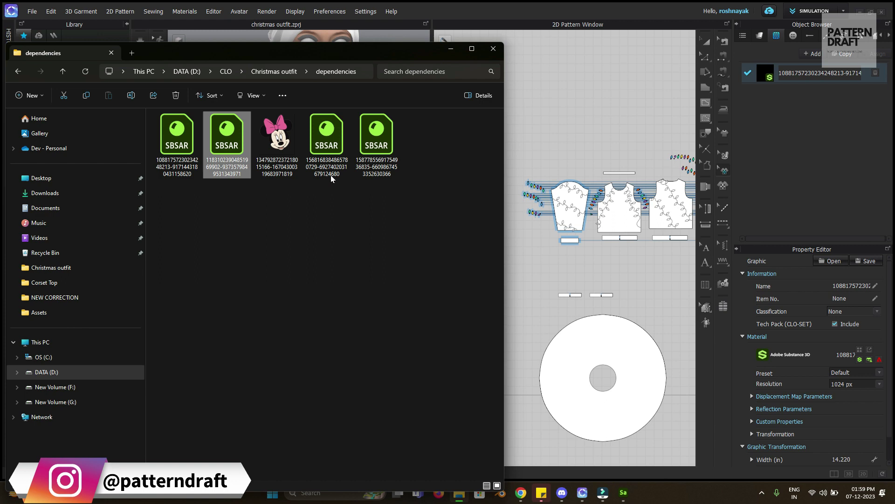
left_click(816, 122)
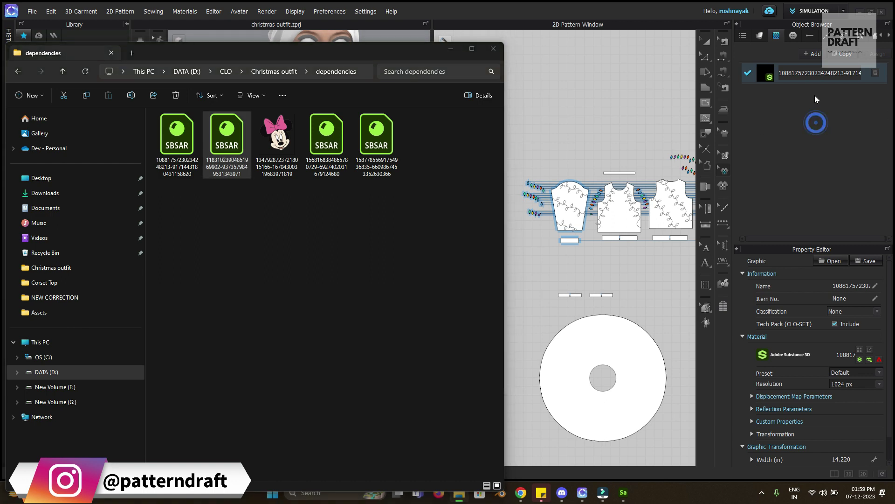
left_click(875, 72)
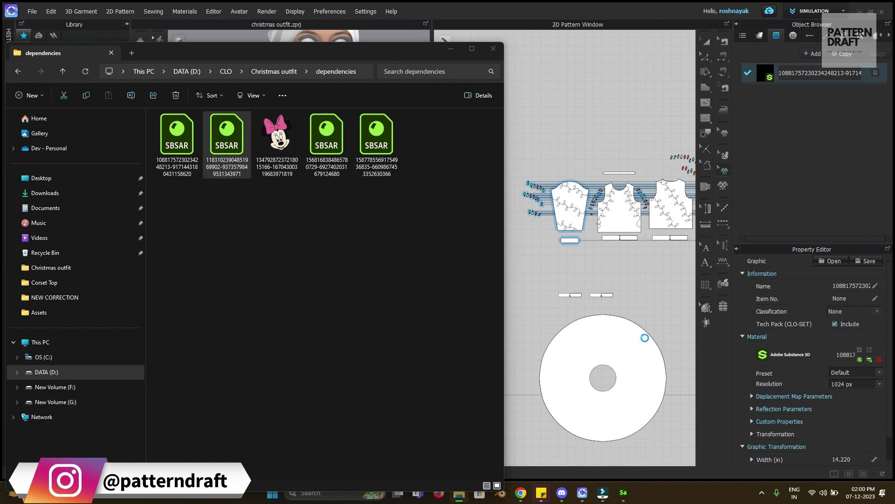
Bring Substance 3D Sampler forward, showing the Minnie Mouse embroidery material.
left_click(622, 499)
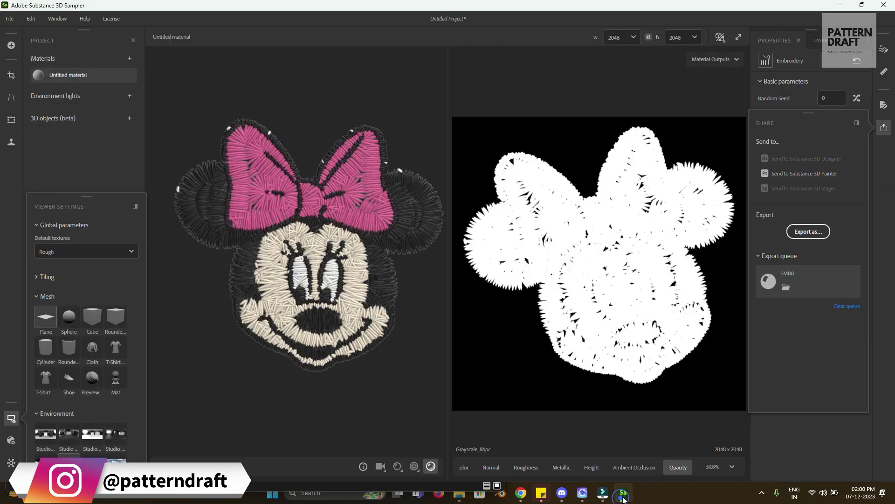
Export the embroidery material as 'emb2' in .sbsar format, then go back to CLO 3D.
left_click(809, 235)
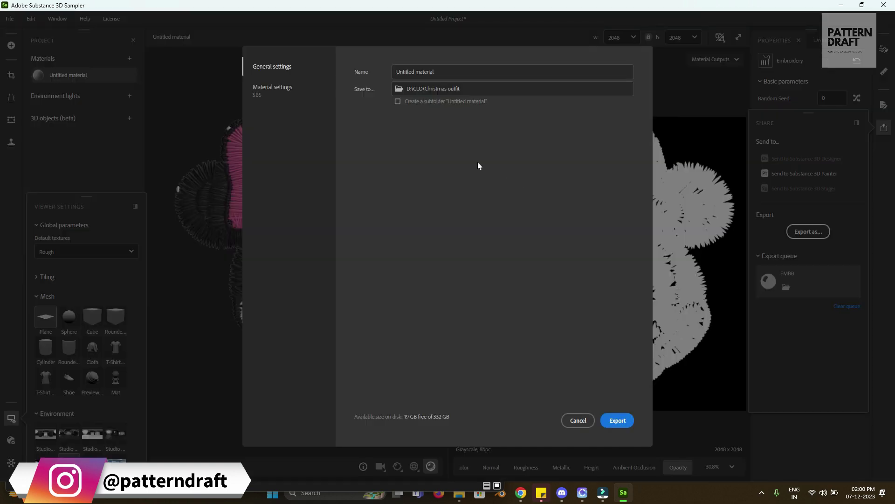
left_click_drag(454, 69, 356, 71)
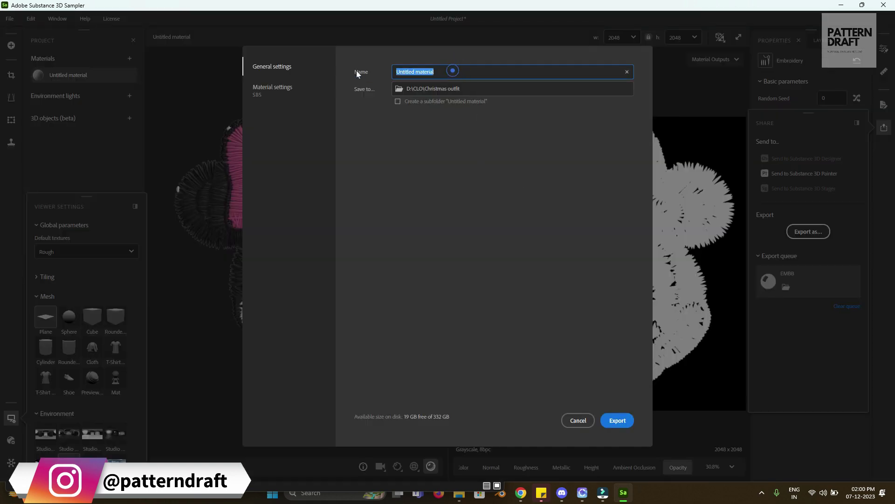
type("emb2")
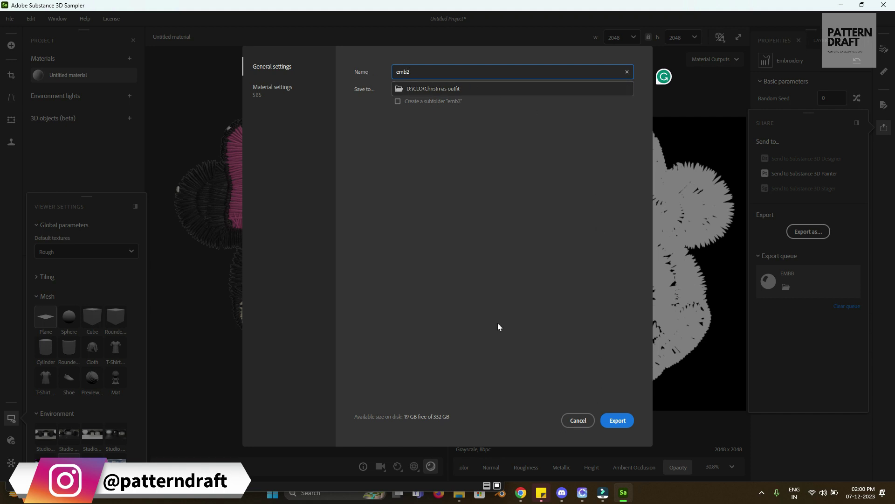
left_click(281, 80)
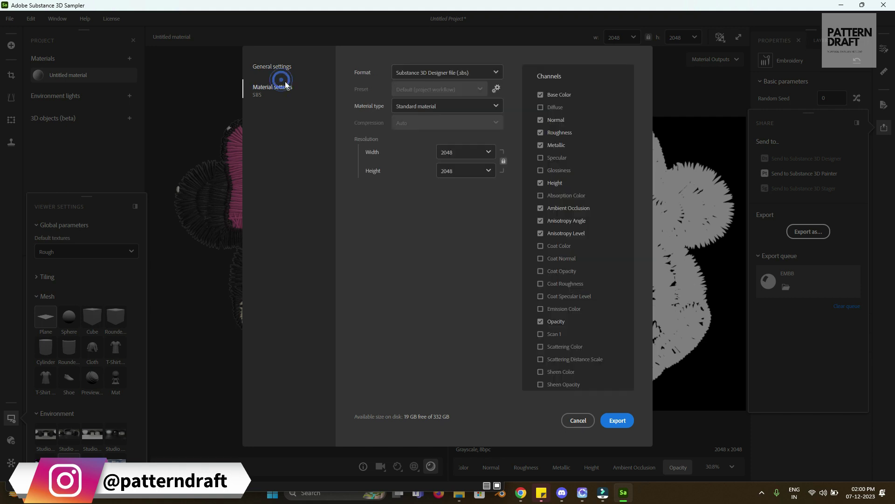
left_click(449, 72)
left_click(453, 91)
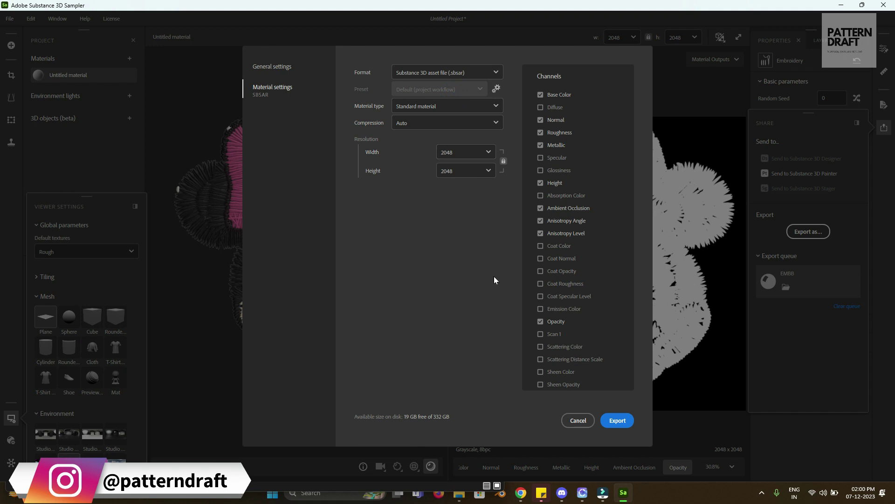
left_click(614, 423)
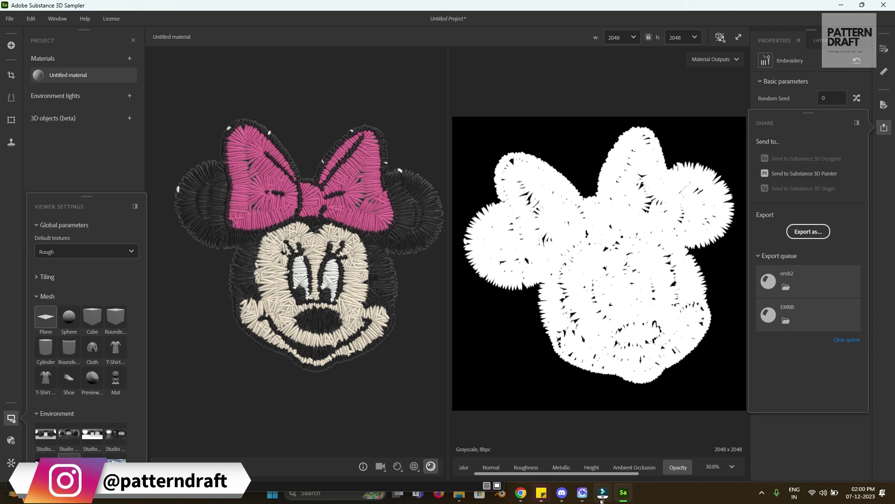
left_click(582, 493)
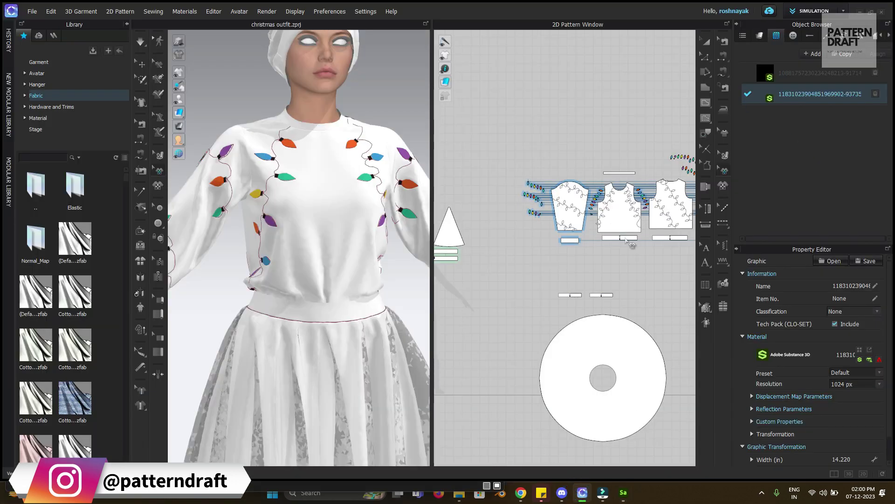
Drag the existing graphic onto the front bodice piece and adjust its position.
scroll(590, 157, "down", 6)
scroll(590, 156, "up", 8)
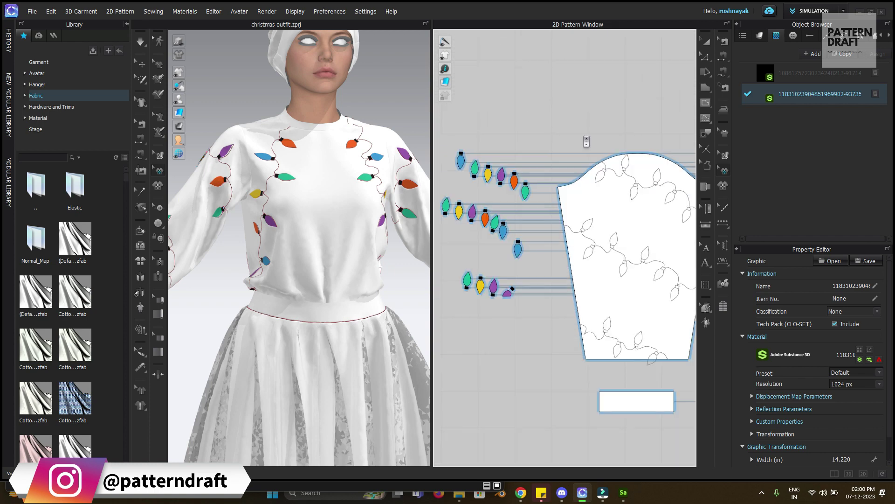
left_click_drag(773, 103, 545, 199)
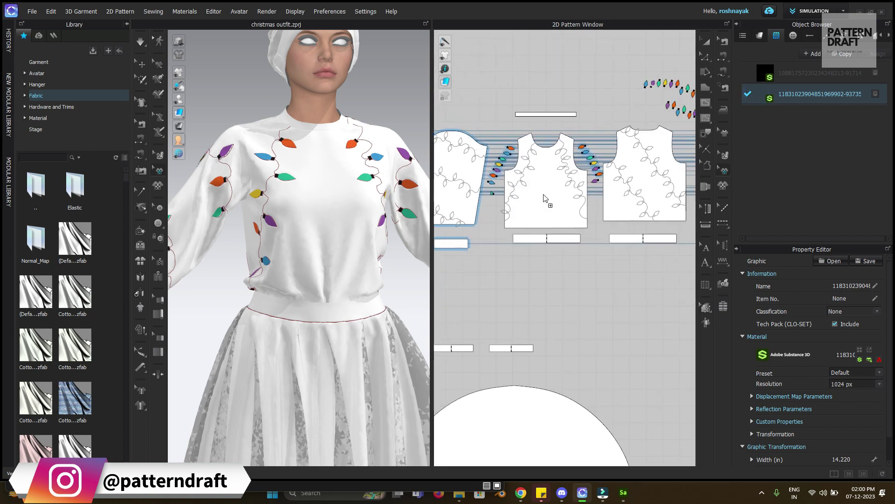
left_click_drag(543, 194, 547, 186)
Import emb2.sbsar from the Christmas outfit folder into the graphics list and delete an old entry.
left_click(458, 499)
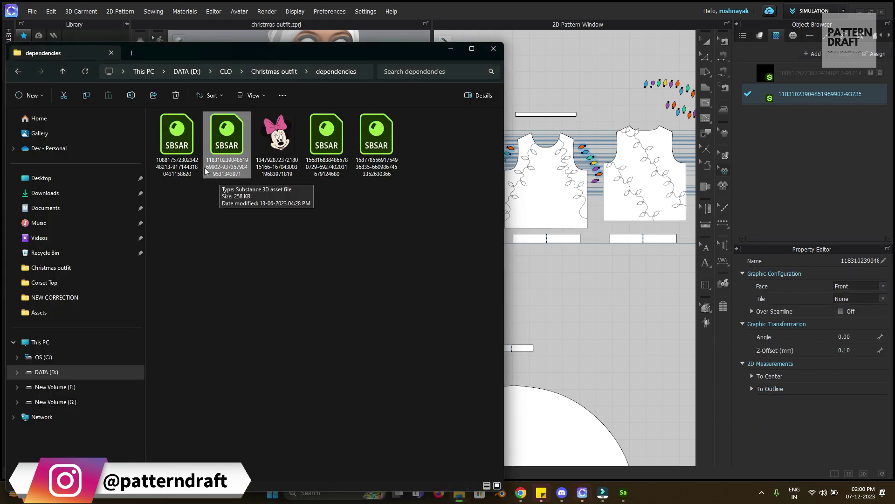
left_click(19, 72)
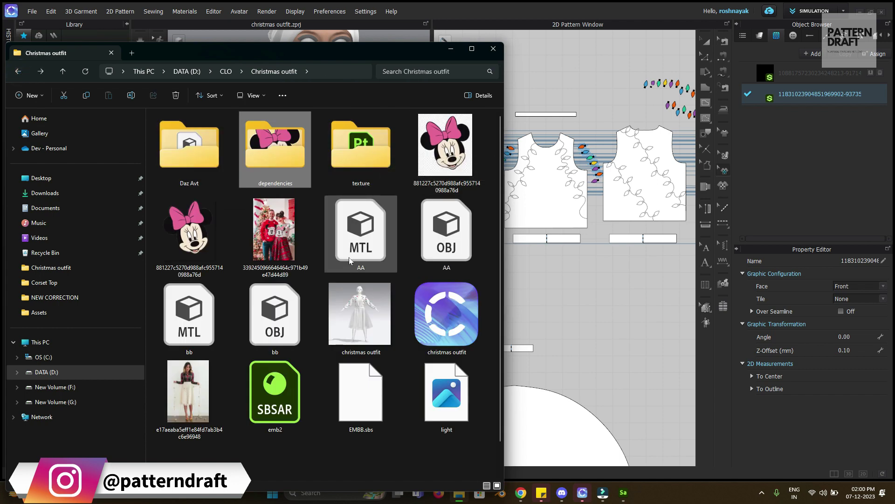
scroll(356, 248, "down", 1)
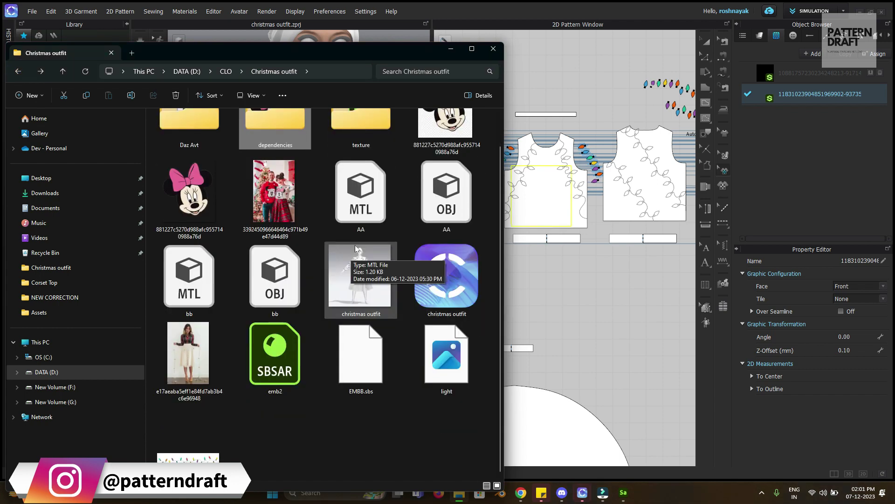
left_click_drag(283, 349, 825, 170)
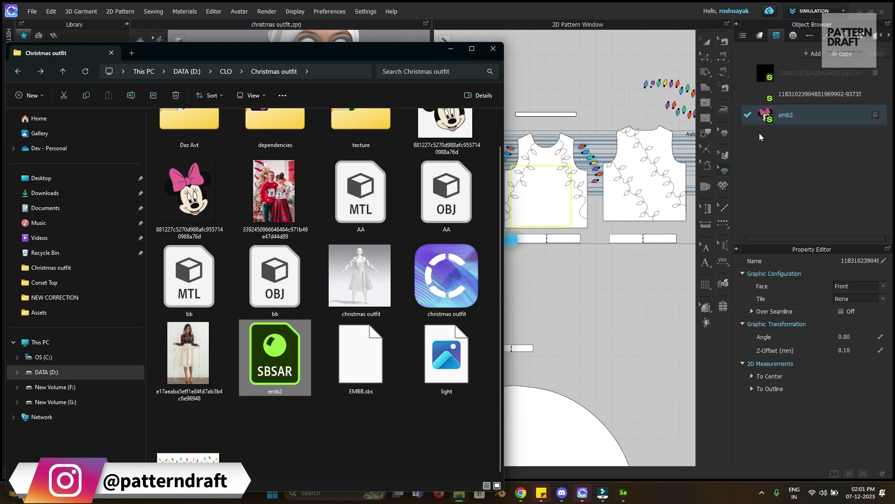
left_click(771, 159)
left_click(876, 74)
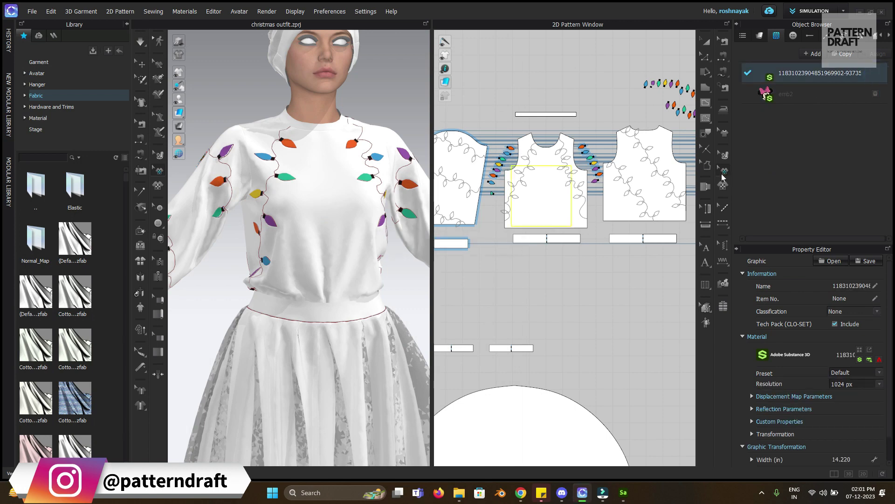
Delete the remaining old graphic and place the emb2 Minnie graphic on the front bodice.
left_click(548, 205)
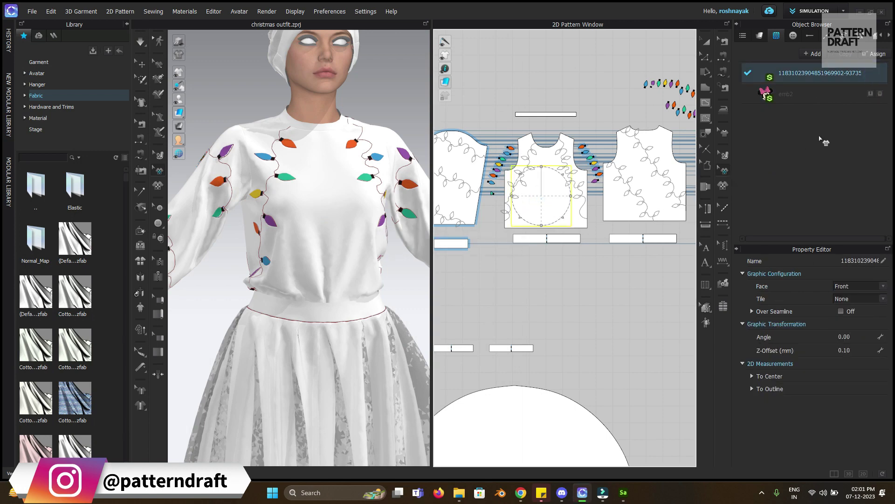
left_click(589, 118)
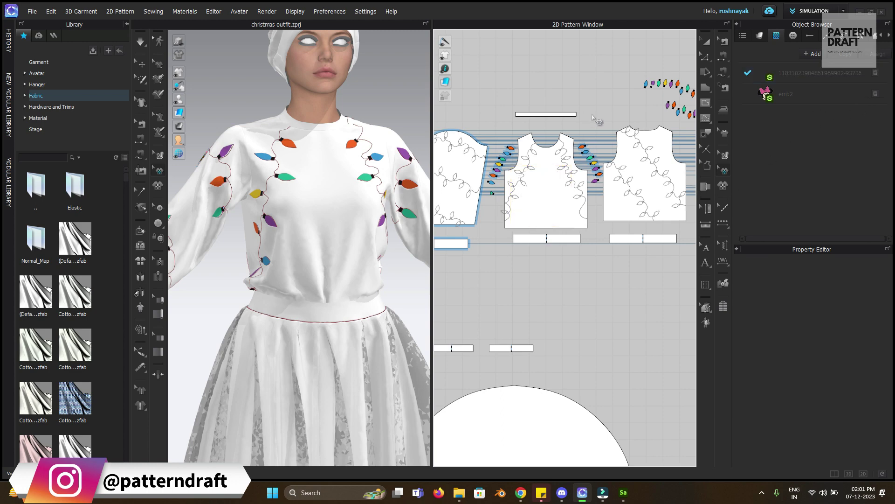
left_click(875, 73)
left_click(771, 78)
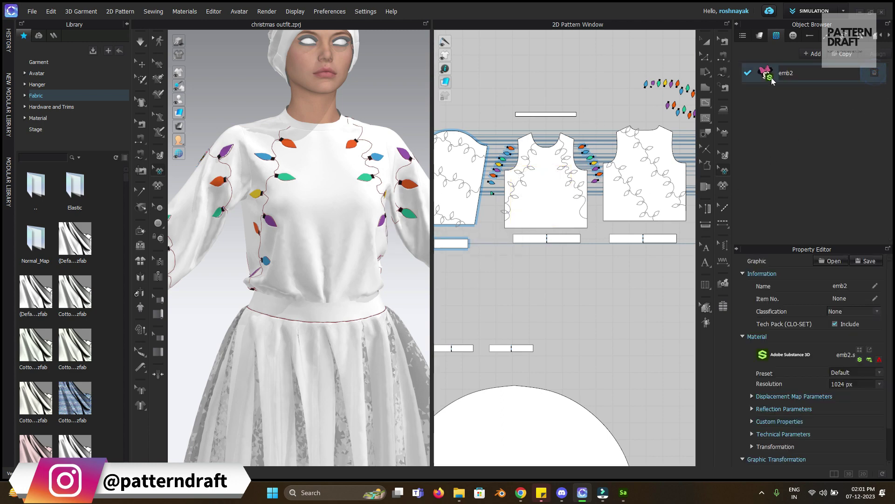
left_click(539, 195)
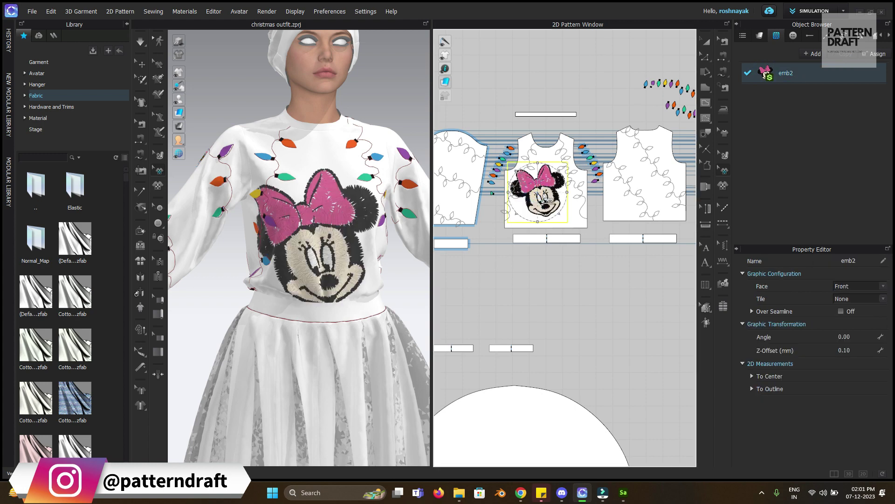
Move the Minnie graphic higher on the chest and orbit the avatar to check it.
scroll(551, 201, "up", 10)
scroll(558, 194, "down", 5)
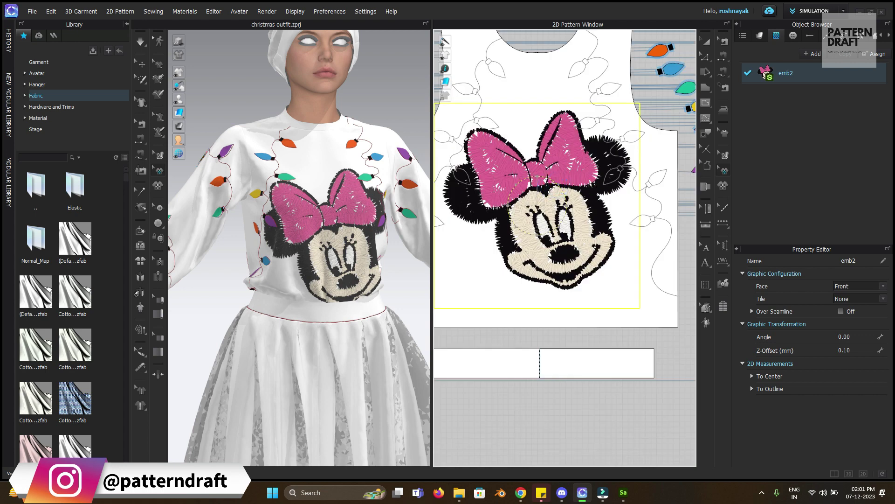
left_click(549, 191)
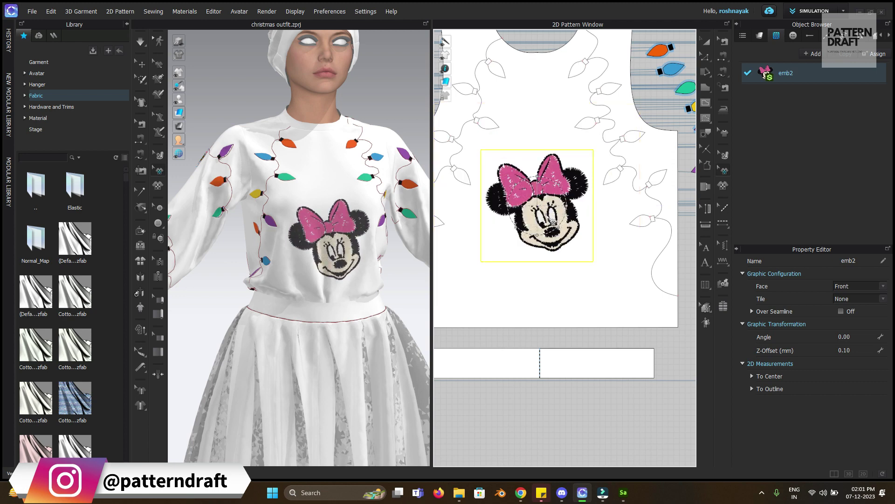
left_click_drag(546, 180, 553, 173)
mouse_move(367, 227)
right_mouse_down()
mouse_move(308, 220)
mouse_move(354, 221)
right_mouse_up()
scroll(350, 219, "up", 5)
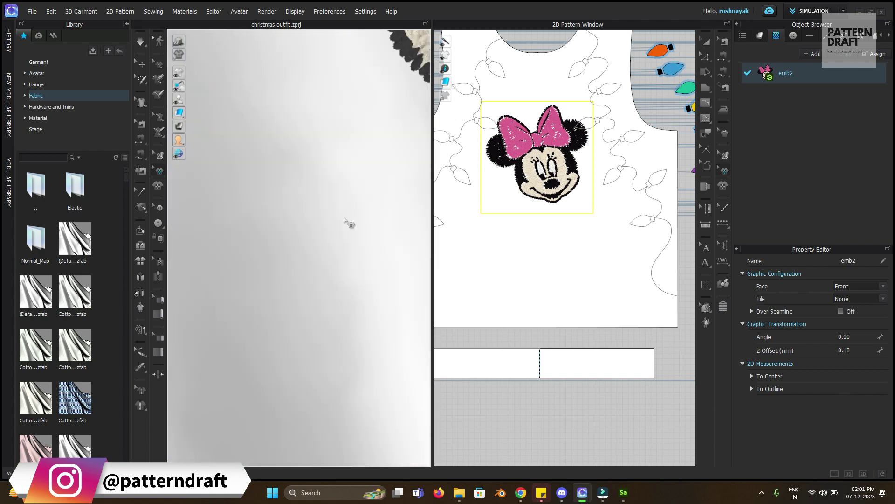
scroll(349, 215, "down", 4)
middle_click_drag(353, 182, 344, 234)
right_click_drag(344, 233, 365, 241)
Select the right-hand light-bulb pieces in the 2D pattern window and lift them higher.
left_click(705, 40)
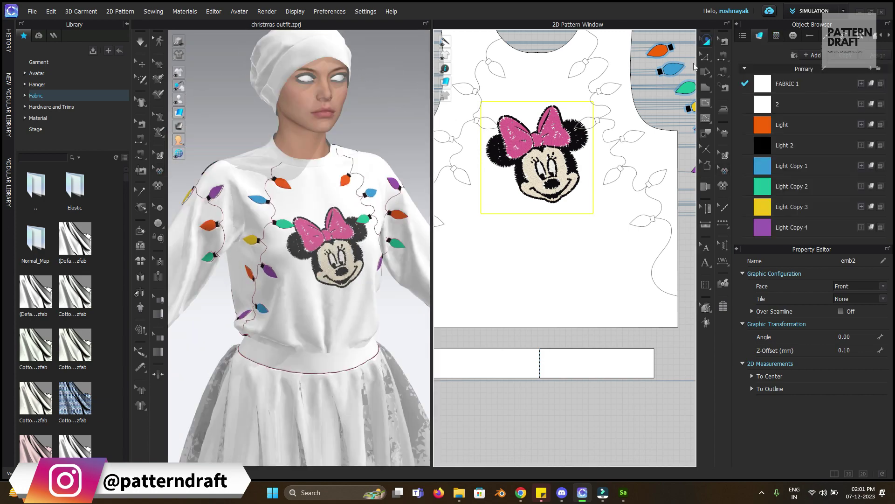
scroll(567, 160, "down", 10)
scroll(586, 165, "up", 15)
scroll(586, 165, "down", 5)
scroll(586, 165, "down", 5)
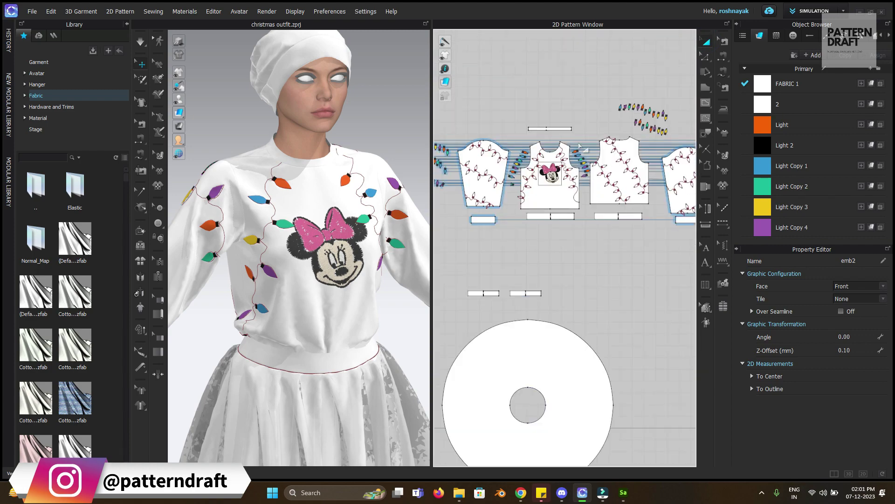
scroll(591, 160, "up", 8)
scroll(596, 186, "down", 7)
middle_click_drag(593, 231, 569, 202)
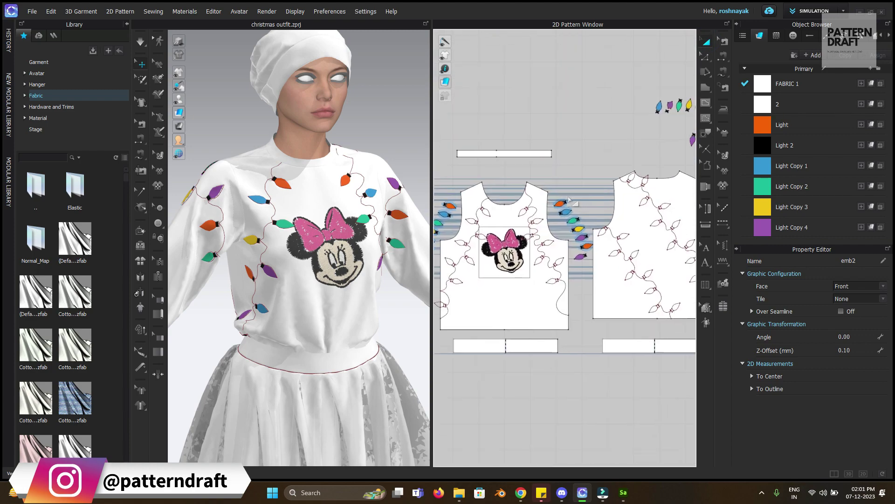
left_click_drag(554, 185, 601, 272)
left_click(580, 159)
left_click_drag(557, 188, 592, 73)
right_click_drag(552, 154, 675, 138)
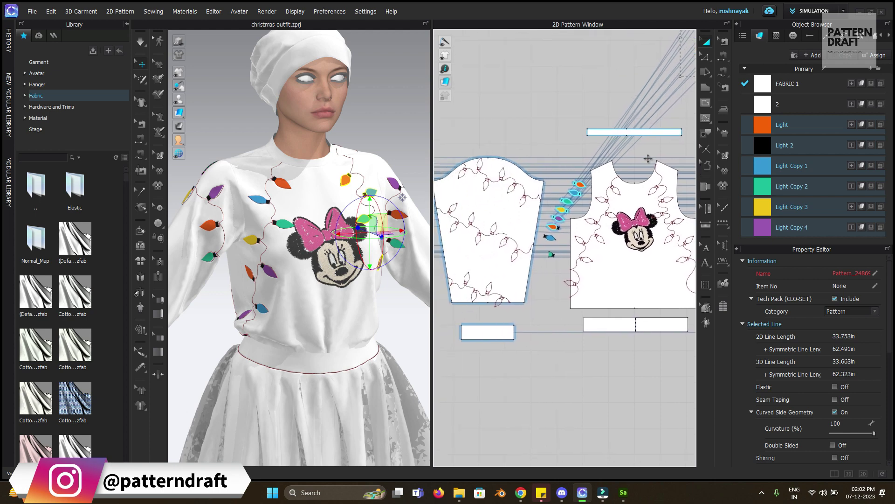
Move the other light pieces, including the orange and small black bulbs, up level with the rest.
left_click_drag(543, 154, 574, 272)
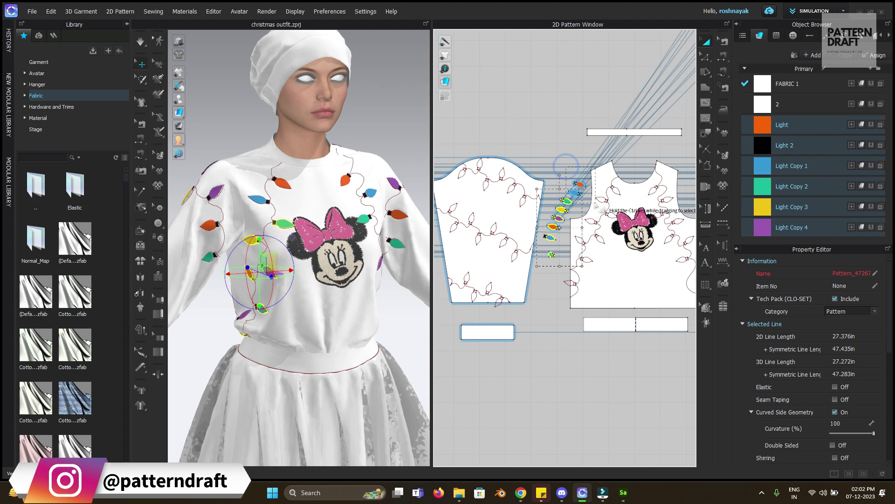
left_click(581, 184, "shift")
left_click_drag(580, 184, 579, 42)
middle_click_drag(631, 79, 559, 272)
left_click_drag(507, 235, 523, 195)
left_click(639, 354)
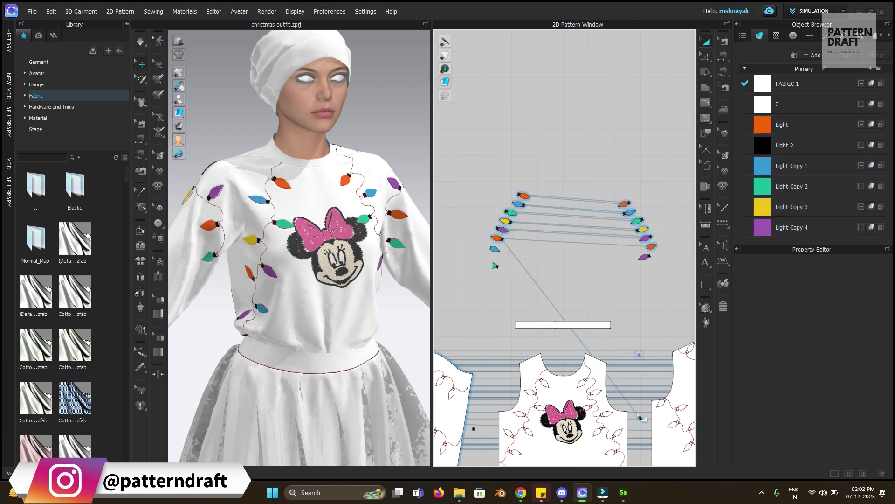
left_click(637, 401)
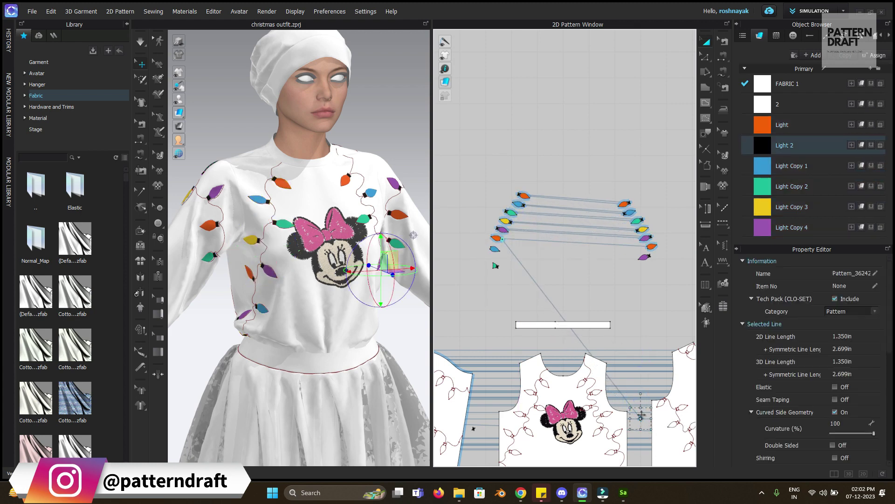
left_click(643, 414)
left_click_drag(643, 414, 658, 254)
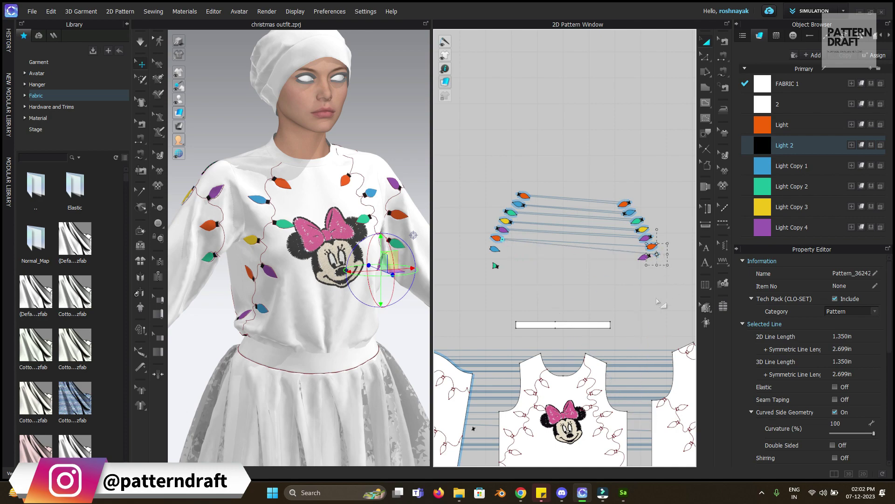
Orbit and pan the 3D view back toward the avatar's front.
scroll(368, 325, "down", 3)
right_click_drag(357, 319, 292, 373)
middle_click_drag(286, 379, 282, 310)
right_click_drag(281, 311, 264, 299)
middle_click_drag(313, 296, 311, 246)
Snap to the front view and apply the pink JacquardKnit_1 library fabric to FABRIC 1.
key("2")
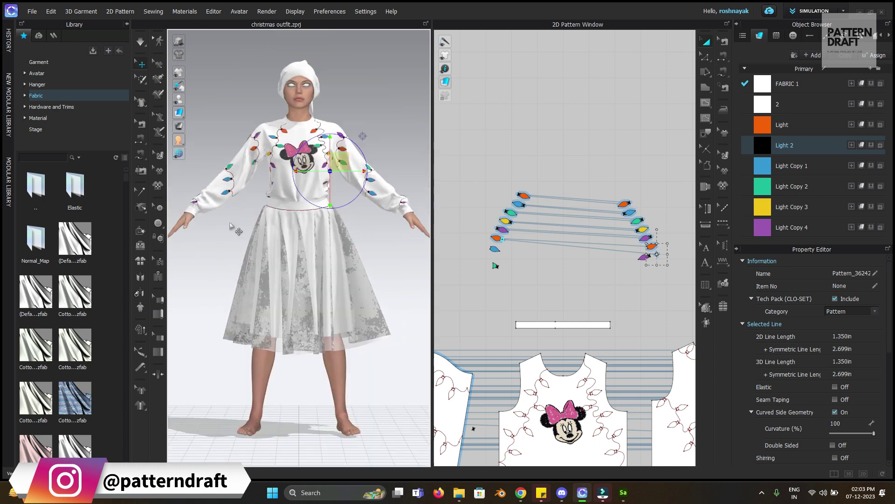
scroll(69, 326, "down", 10)
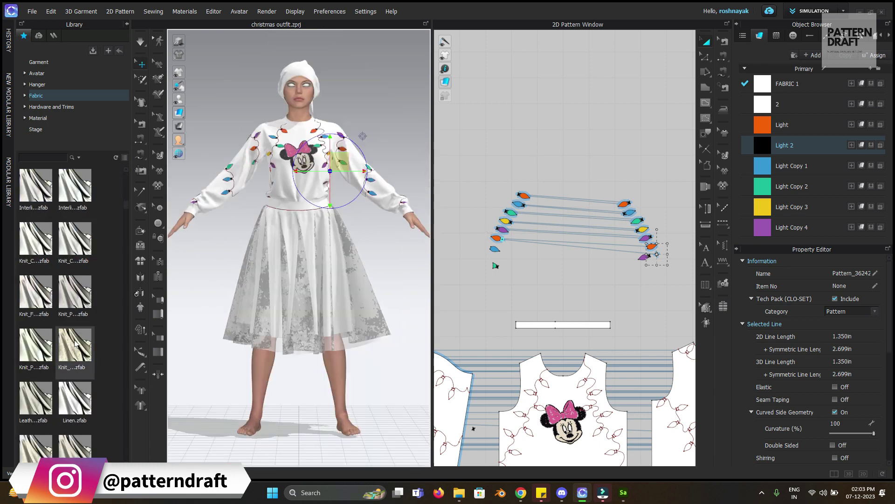
scroll(70, 349, "down", 10)
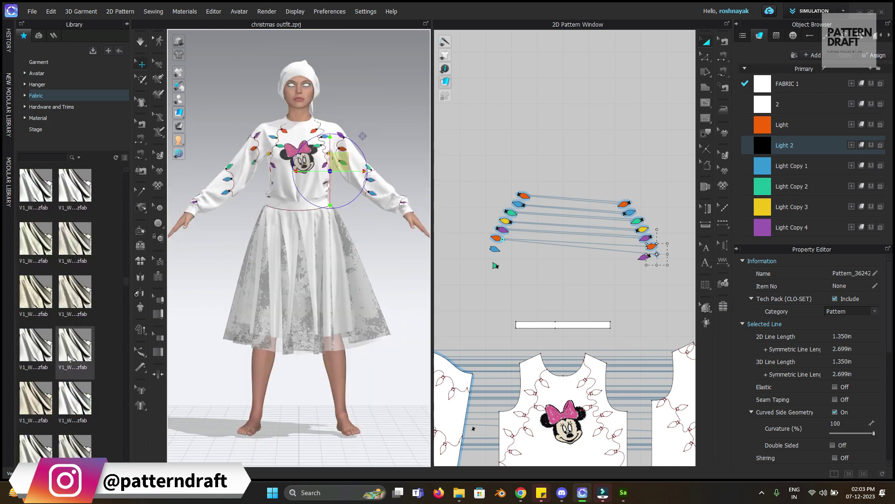
scroll(67, 361, "down", 10)
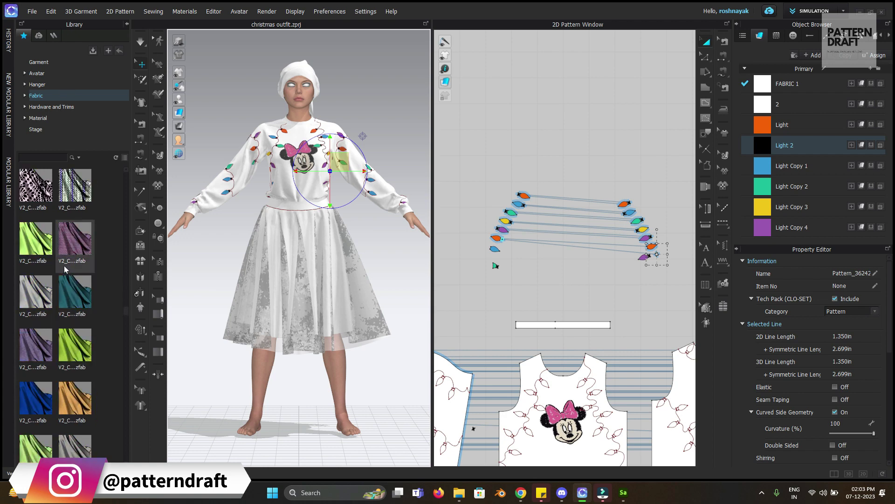
mouse_move(48, 258)
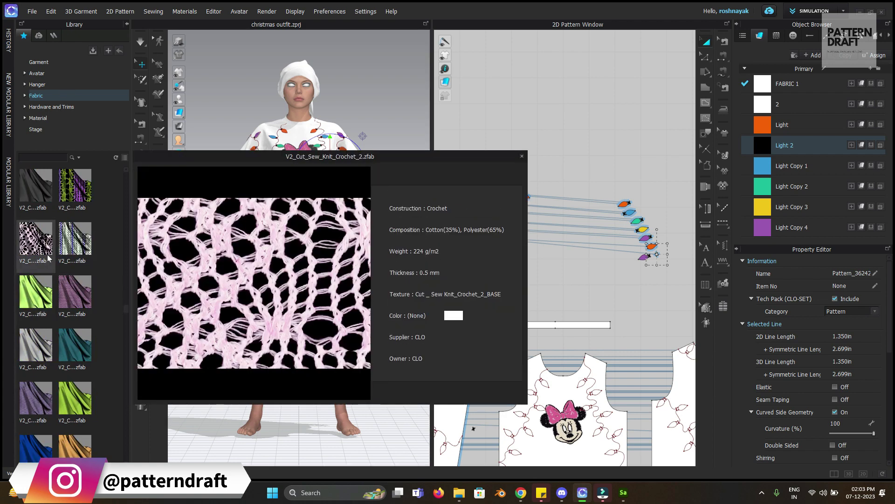
mouse_move(73, 245)
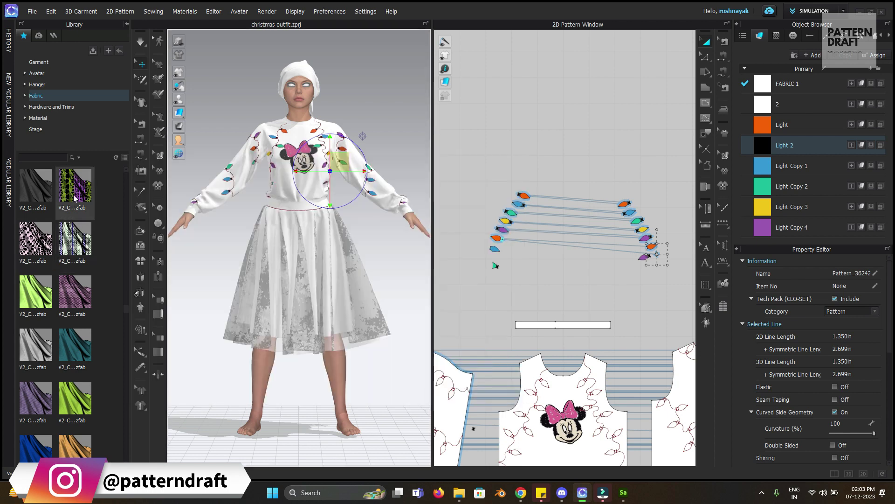
mouse_move(76, 196)
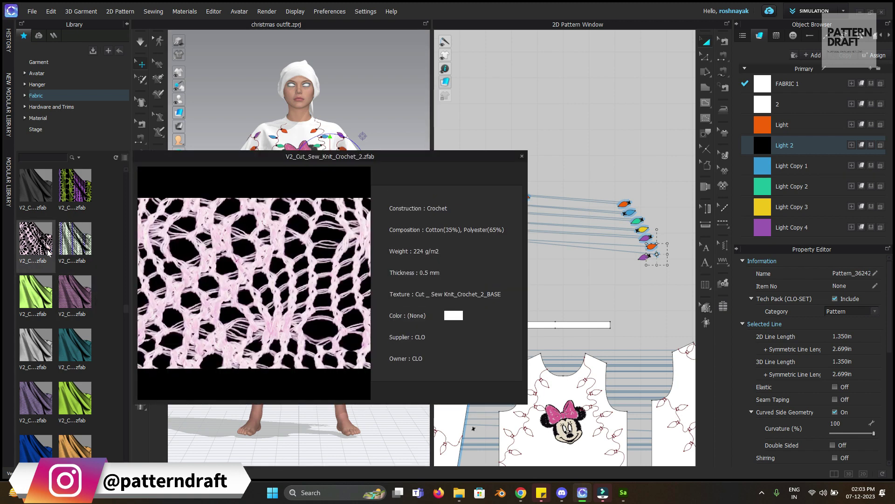
scroll(69, 305, "down", 4)
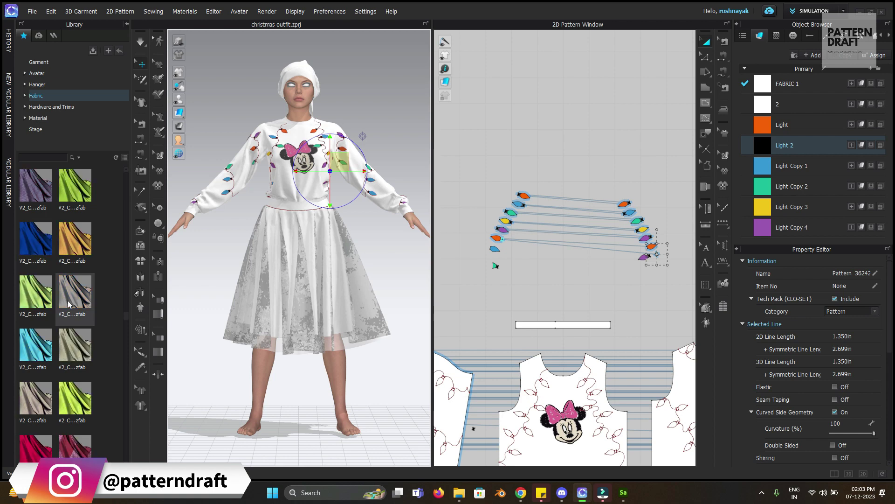
scroll(69, 304, "down", 2)
mouse_move(83, 352)
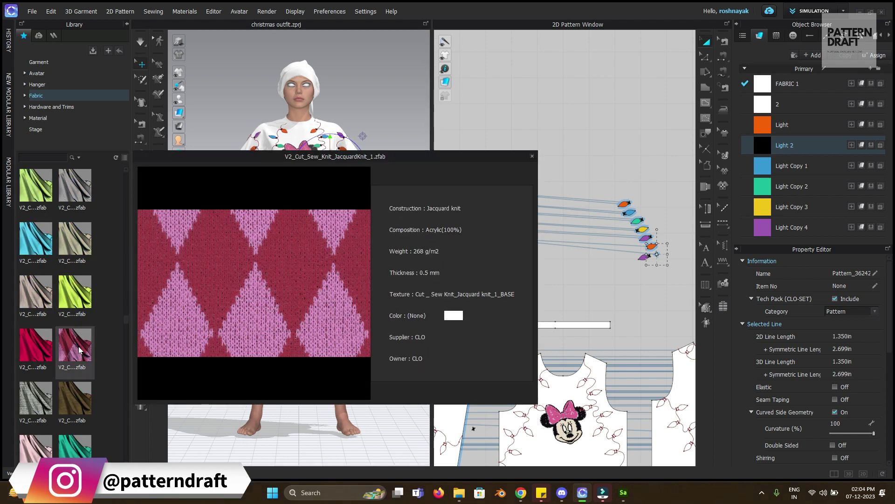
left_click_drag(79, 349, 768, 86)
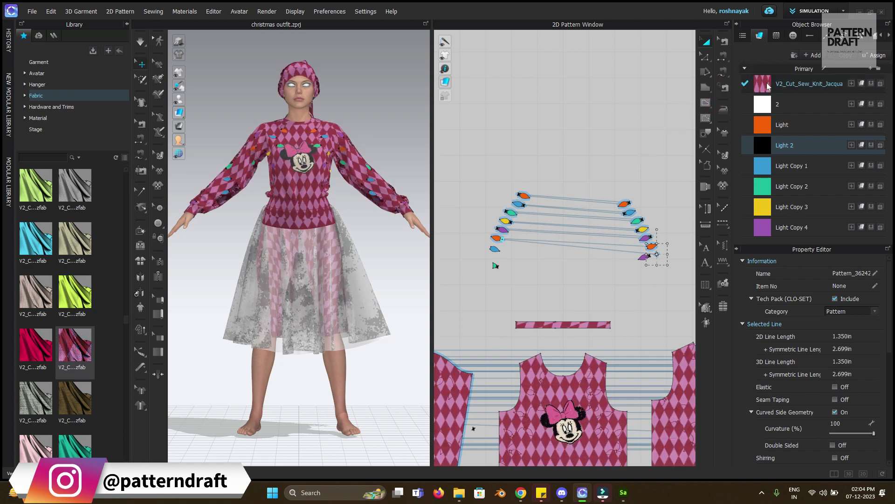
Add a new white FABRIC 1 copy and apply it to the skirt.
scroll(662, 293, "down", 10)
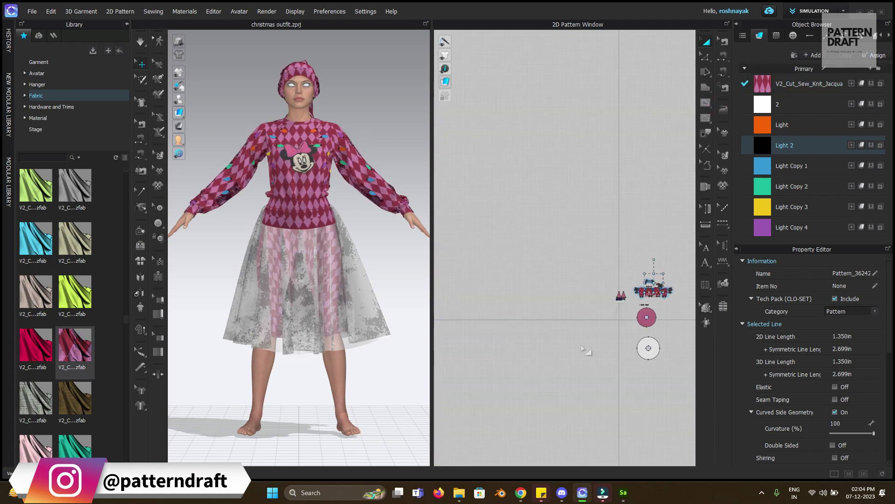
middle_click_drag(662, 292, 627, 245)
scroll(614, 278, "up", 15)
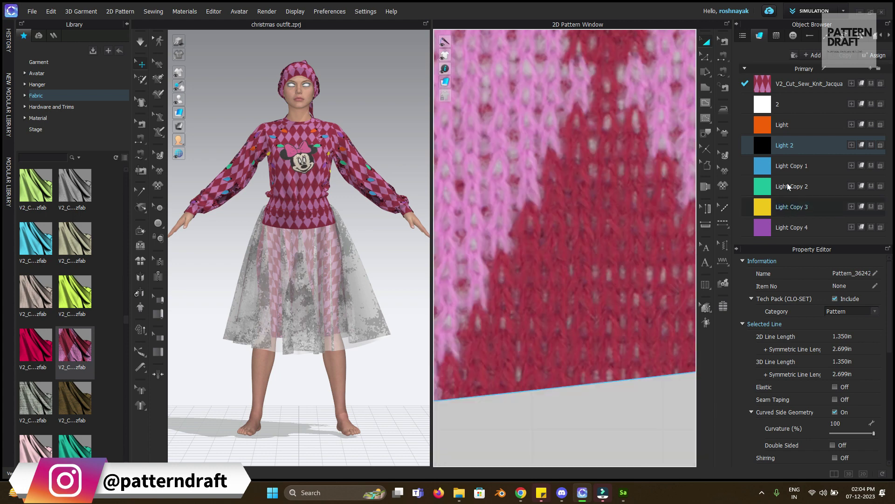
left_click(770, 84)
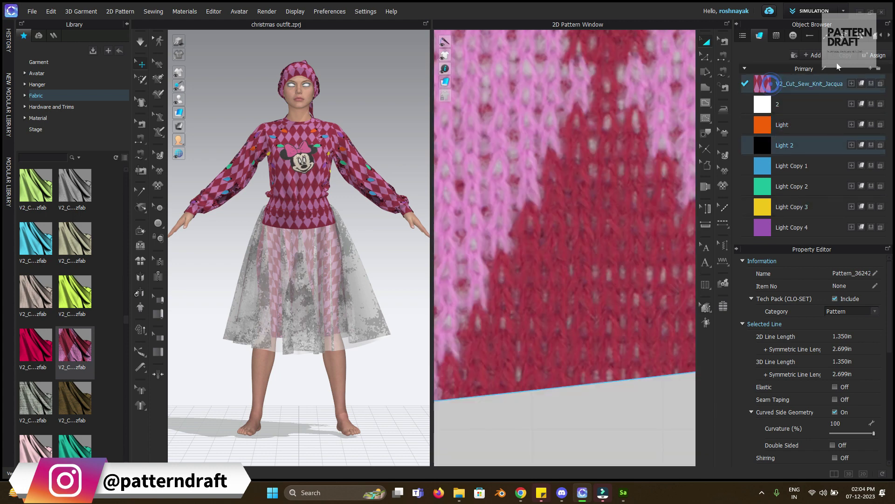
left_click(813, 55)
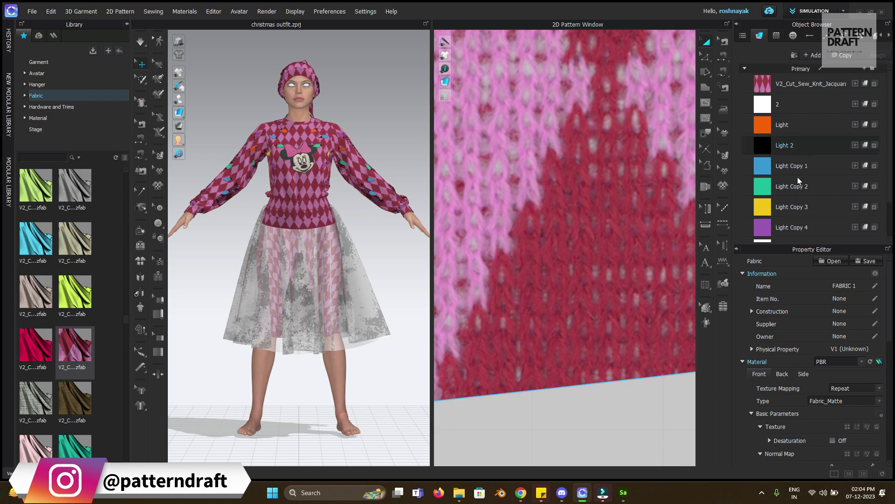
left_click(632, 235)
Apply the white FABRIC 1 to all four hat pattern pieces.
scroll(625, 224, "down", 8)
scroll(627, 327, "up", 10)
scroll(490, 290, "down", 6)
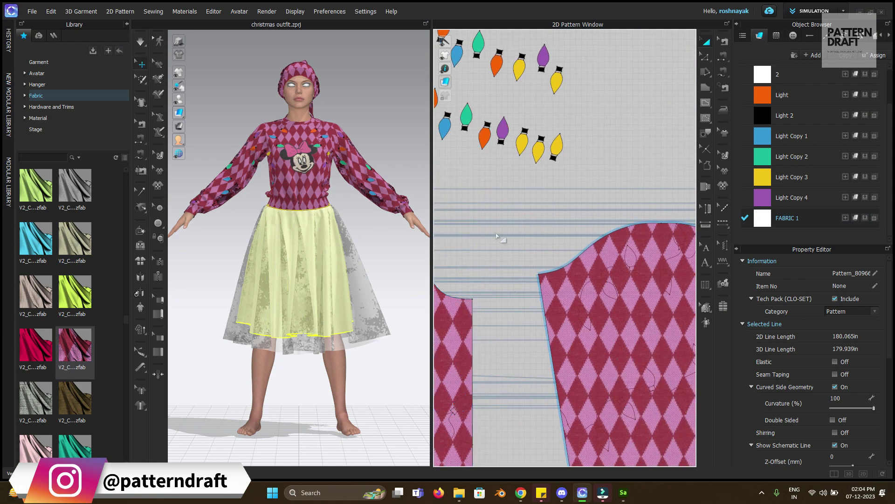
scroll(500, 208, "down", 8)
scroll(610, 196, "down", 8)
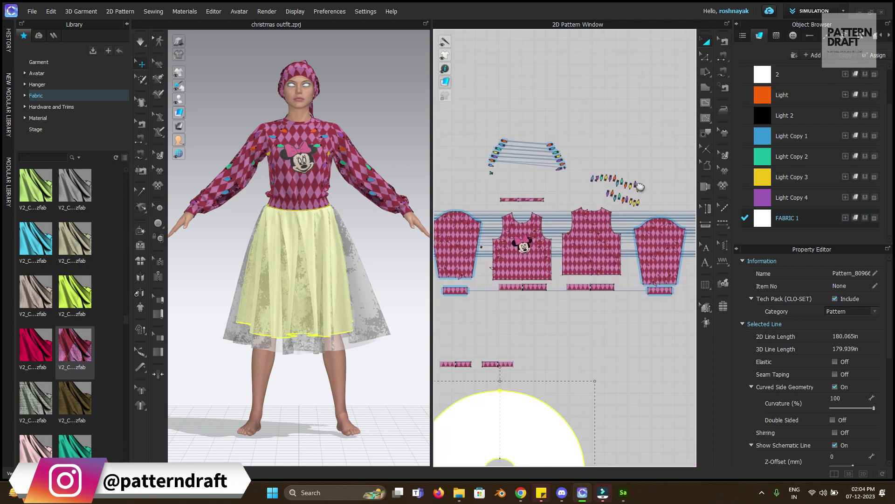
middle_click_drag(581, 260, 564, 276)
scroll(564, 276, "up", 8)
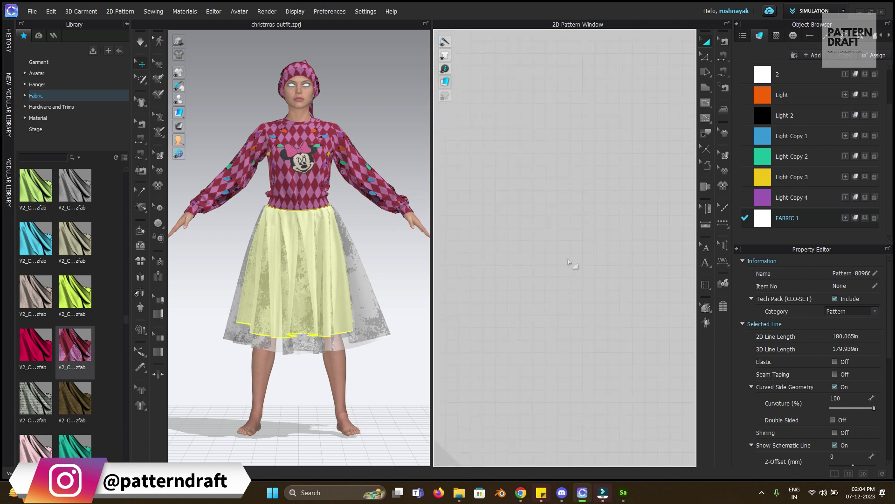
scroll(607, 292, "down", 8)
middle_click_drag(575, 262, 644, 306)
scroll(577, 261, "up", 5)
scroll(644, 306, "down", 3)
left_click_drag(516, 192, 662, 304)
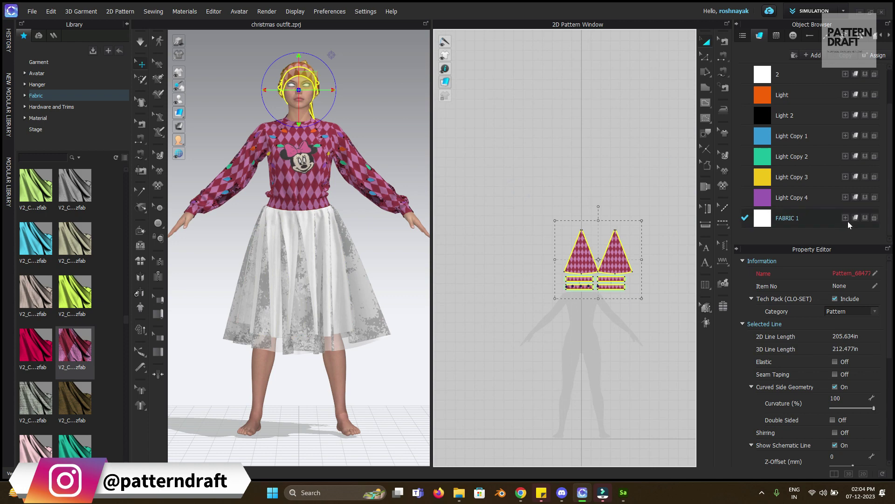
left_click(865, 218)
left_click(452, 244)
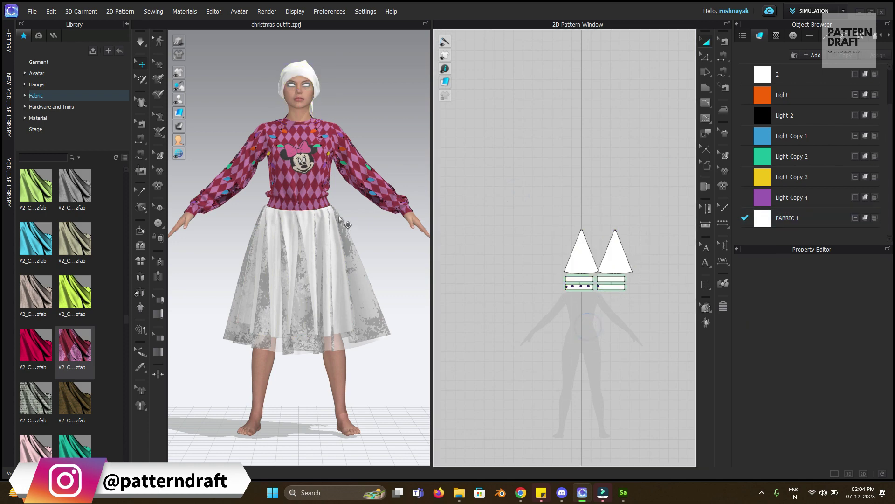
Orbit and zoom the avatar to inspect the argyle knit above the bow.
mouse_move(334, 209)
right_mouse_down()
mouse_move(458, 202)
mouse_move(350, 215)
right_mouse_up()
scroll(349, 201, "down", 5)
scroll(348, 191, "up", 5)
scroll(347, 213, "up", 4)
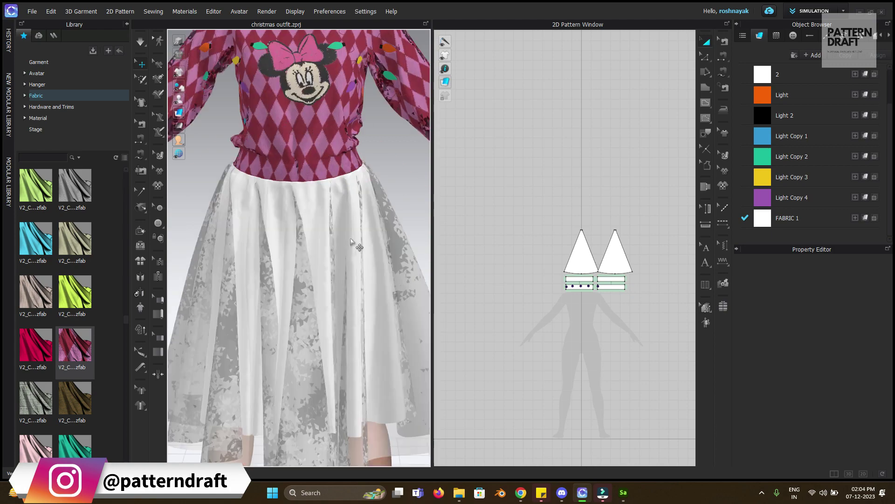
scroll(358, 197, "down", 3)
scroll(347, 208, "up", 8)
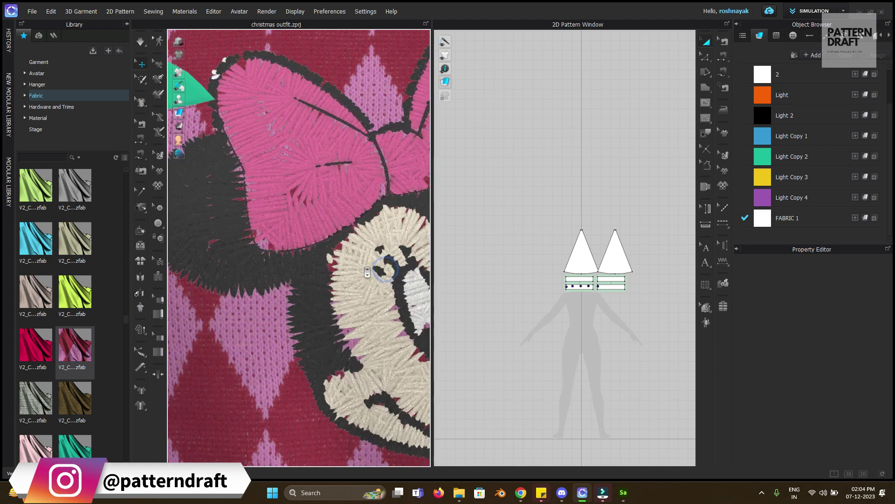
middle_click_drag(342, 214, 317, 427)
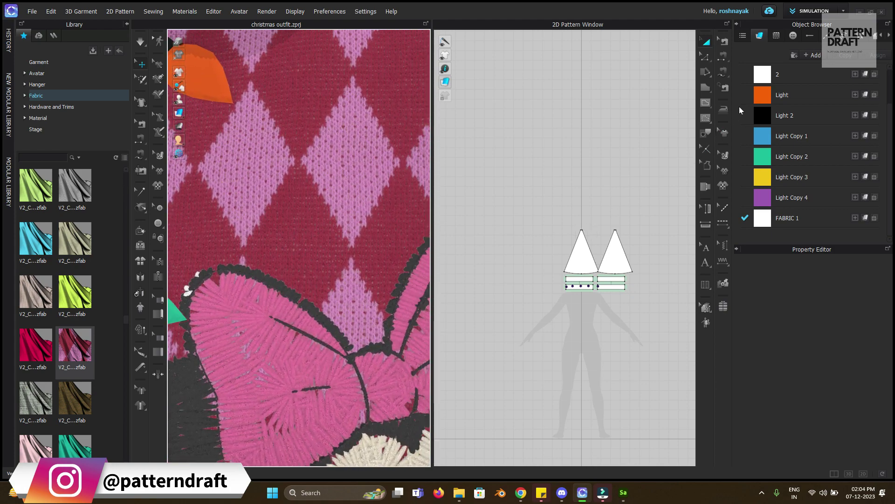
scroll(758, 136, "up", 2)
Turn Texture Desaturation on for the jacquard knit fabric.
left_click(759, 84)
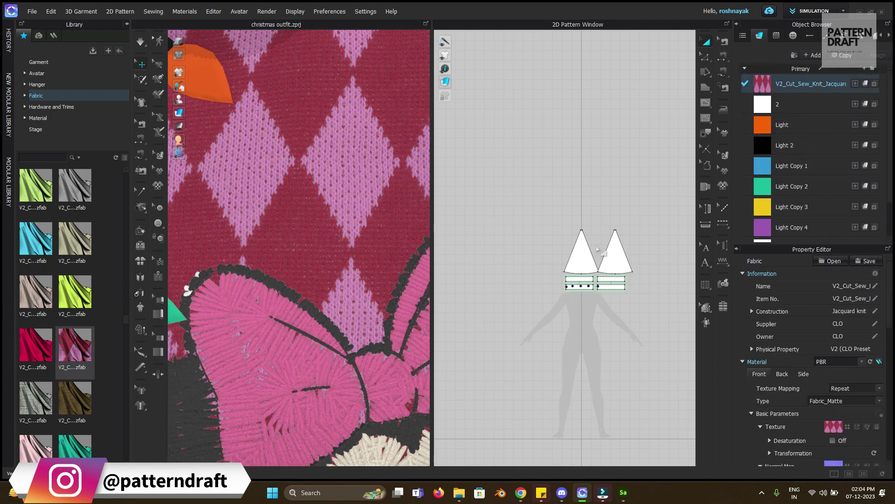
scroll(845, 420, "down", 1)
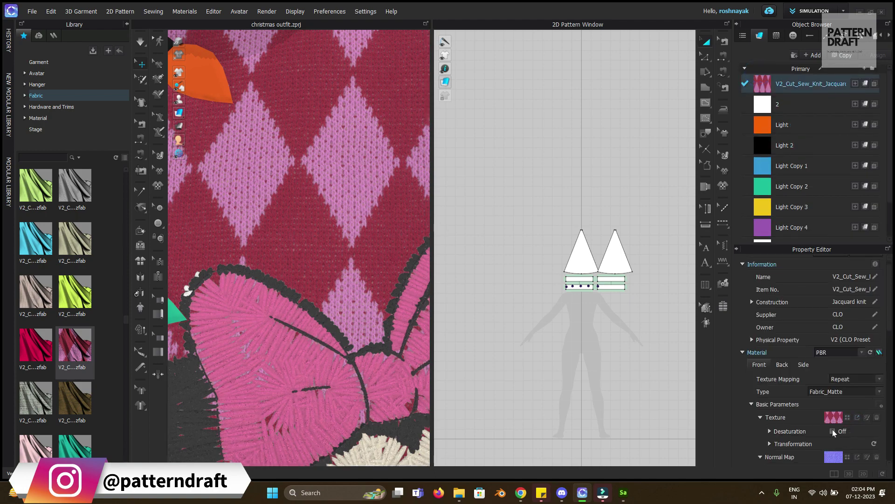
left_click(833, 431)
scroll(381, 300, "up", 5)
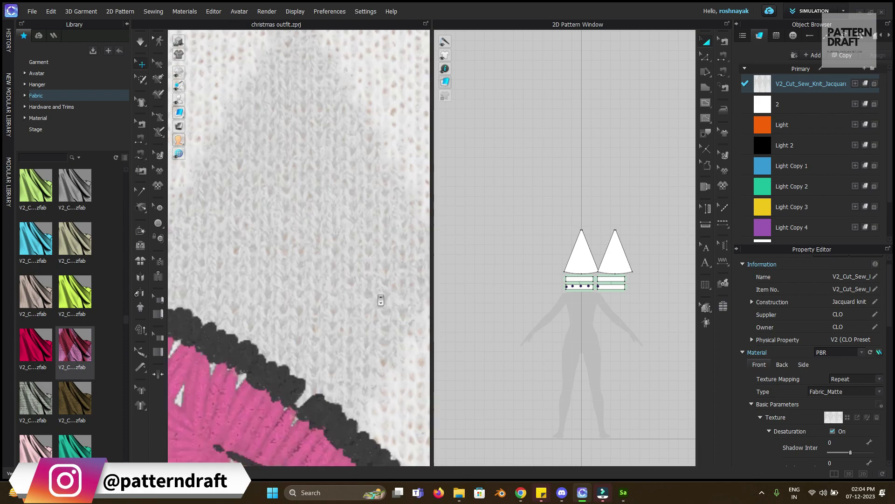
scroll(381, 300, "down", 5)
scroll(377, 308, "up", 6)
scroll(376, 309, "down", 4)
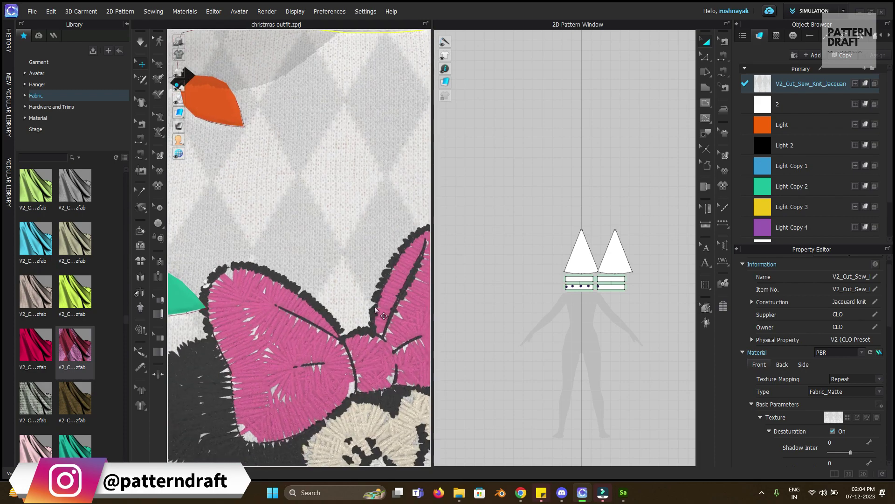
scroll(376, 310, "up", 2)
scroll(370, 310, "down", 5)
scroll(400, 322, "up", 5)
scroll(400, 323, "down", 5)
Orbit the sweater to check the white argyle, then select the light-bulb pattern pieces.
mouse_move(402, 325)
right_mouse_down()
mouse_move(321, 301)
mouse_move(416, 309)
mouse_move(399, 310)
right_mouse_up()
scroll(626, 337, "up", 5)
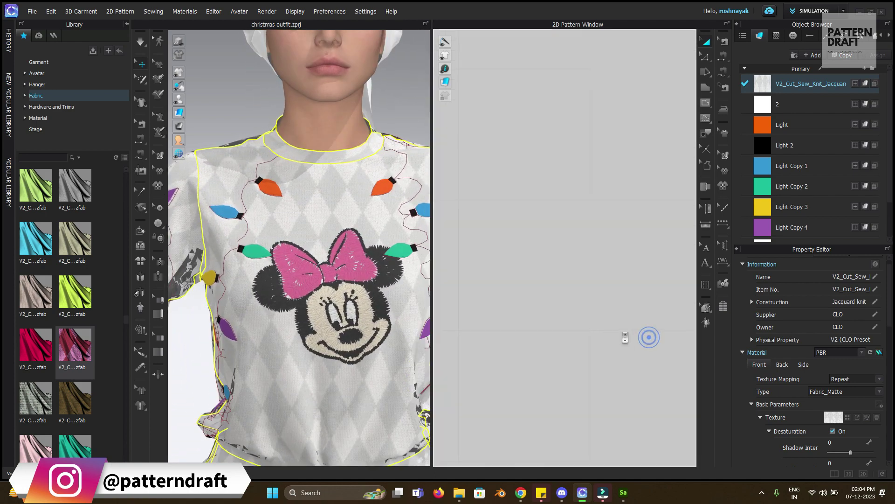
scroll(677, 362, "down", 5)
scroll(509, 260, "up", 5)
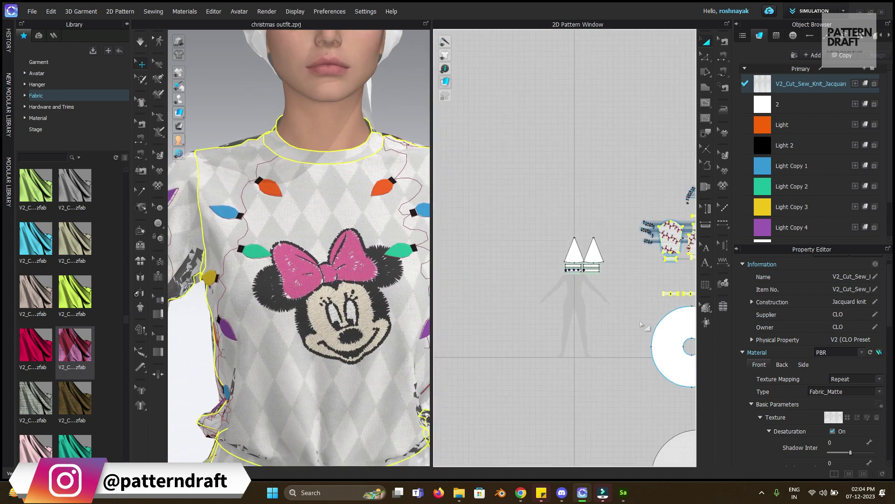
scroll(510, 260, "up", 3)
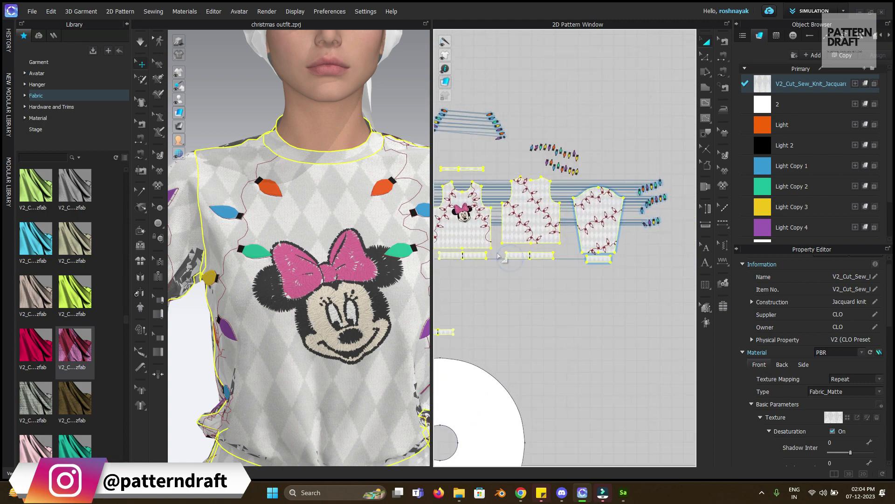
left_click_drag(560, 184, 615, 236)
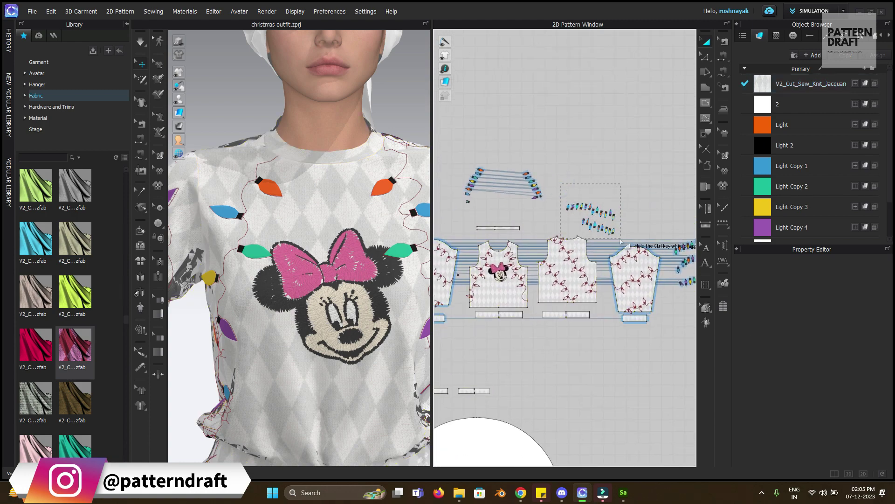
Move the bulb pieces from both sides of the sleeve up beside the gathered bulbs.
left_click(572, 161)
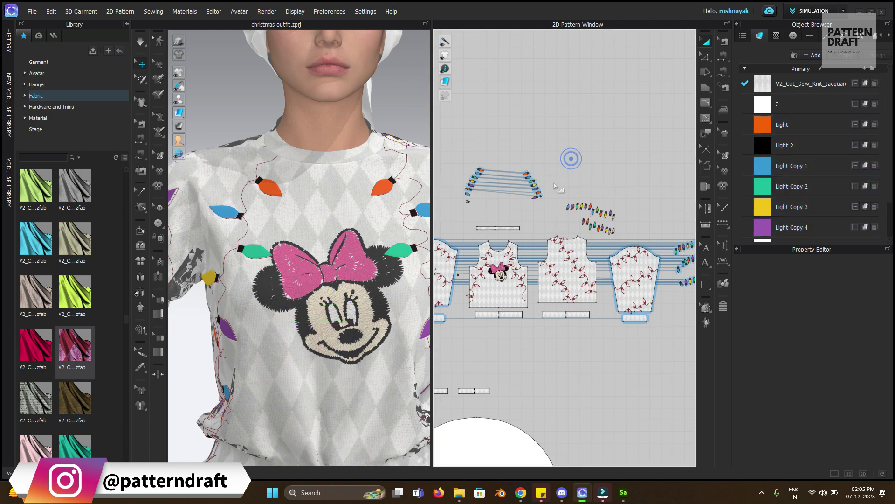
left_click_drag(556, 185, 595, 204)
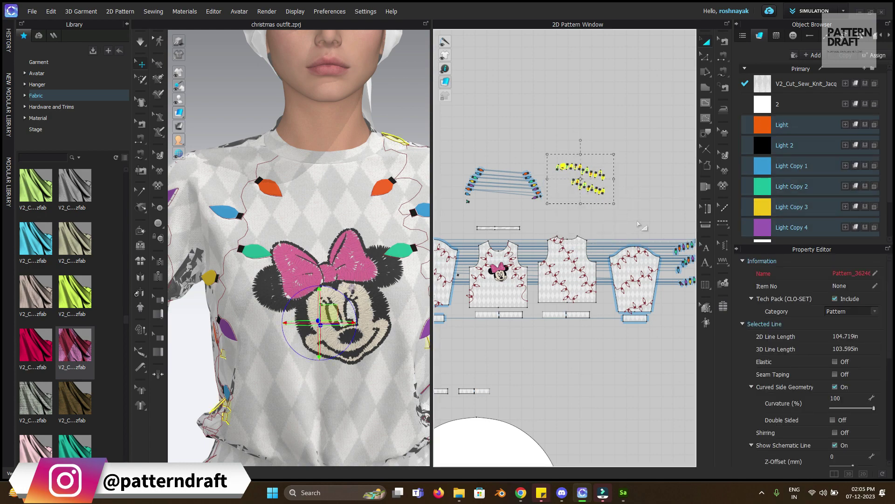
middle_click_drag(638, 223, 535, 218)
left_click_drag(639, 178, 564, 308)
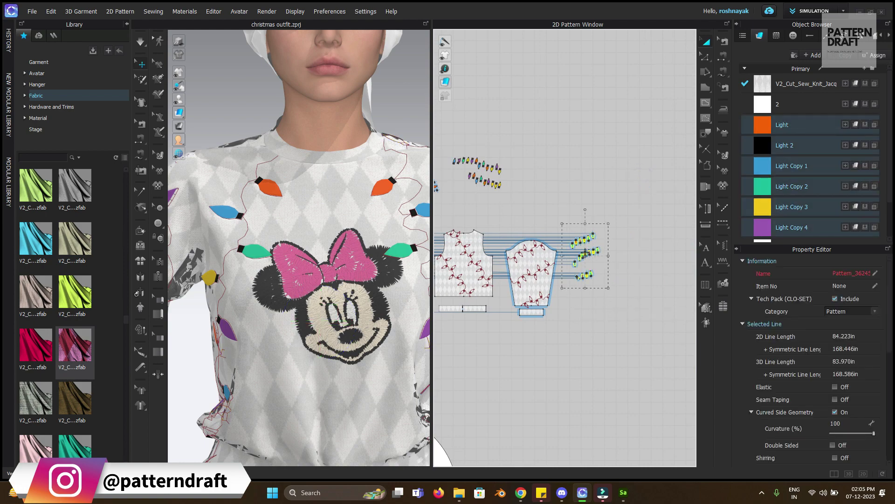
left_click_drag(584, 204, 563, 163)
middle_click_drag(457, 209, 717, 234)
left_click_drag(510, 224, 566, 335)
left_click_drag(548, 284, 555, 193)
Re-simulate the sweater and view the whole avatar from the front.
left_click(518, 156)
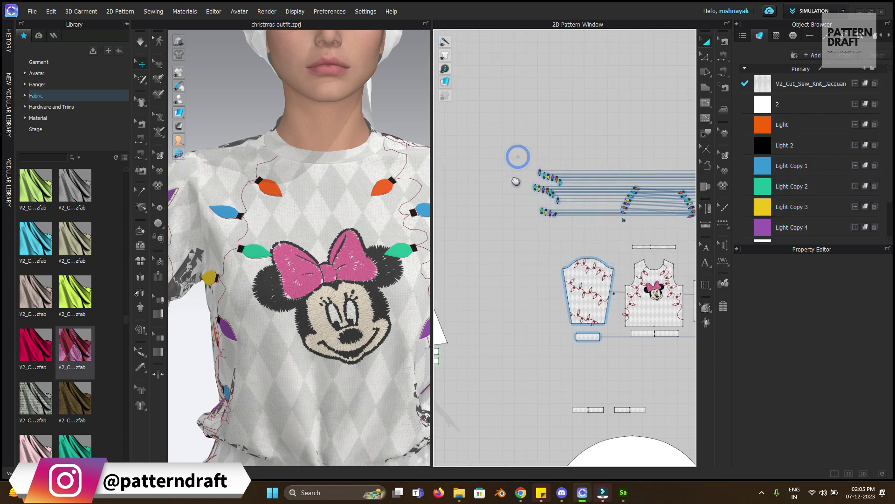
scroll(501, 182, "down", 7)
left_click_drag(481, 157, 585, 195)
scroll(848, 438, "down", 3)
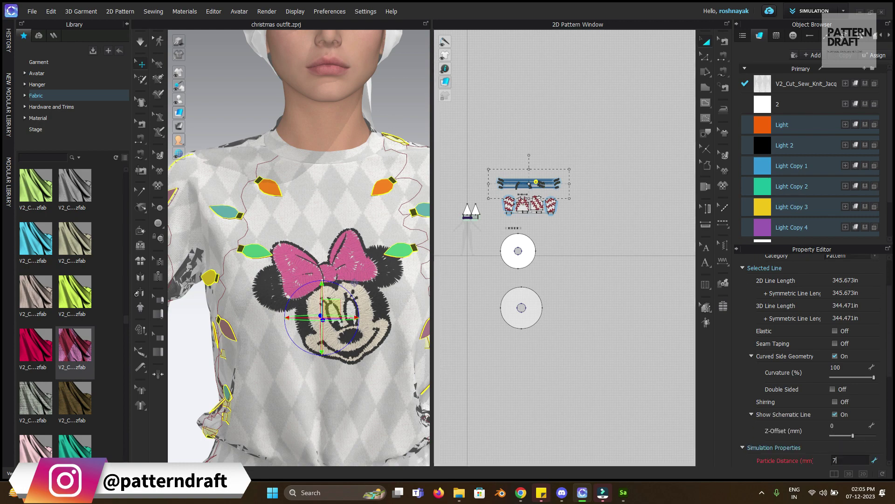
left_click(602, 286)
key("space")
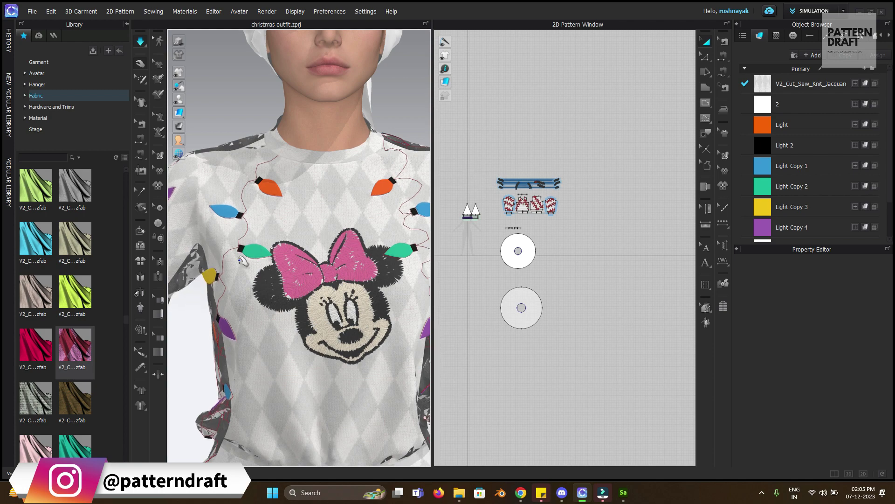
key("2")
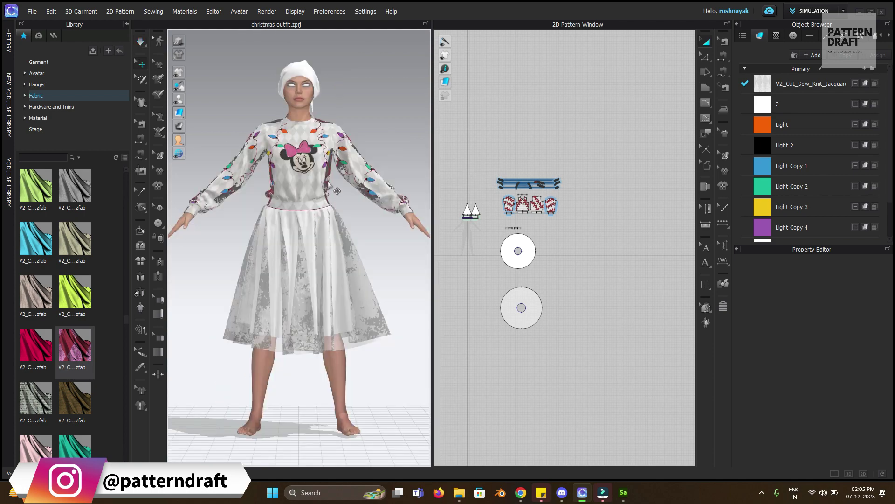
scroll(337, 191, "down", 2)
scroll(327, 205, "up", 6)
middle_click_drag(327, 207, 310, 284)
scroll(311, 281, "up", 3)
middle_click_drag(316, 225, 292, 328)
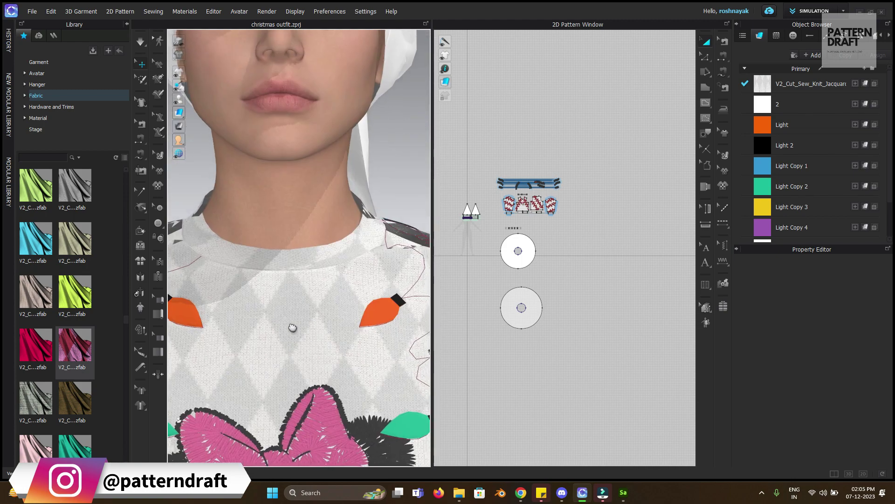
scroll(522, 214, "up", 5)
scroll(524, 224, "down", 5)
scroll(556, 251, "up", 3)
middle_click_drag(577, 185, 520, 252)
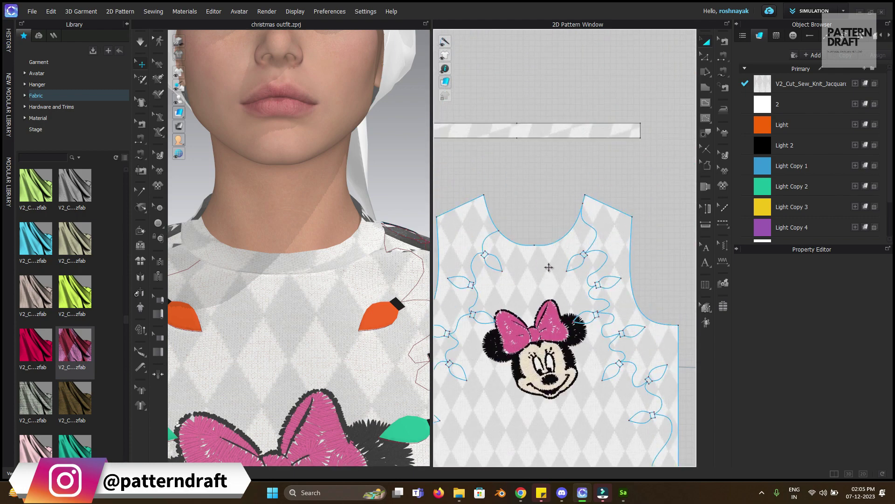
mouse_move(197, 121)
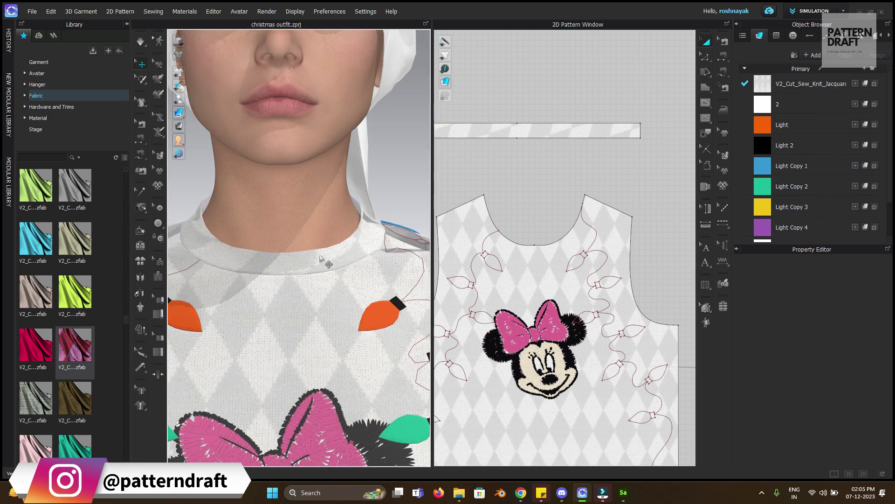
scroll(406, 294, "down", 2)
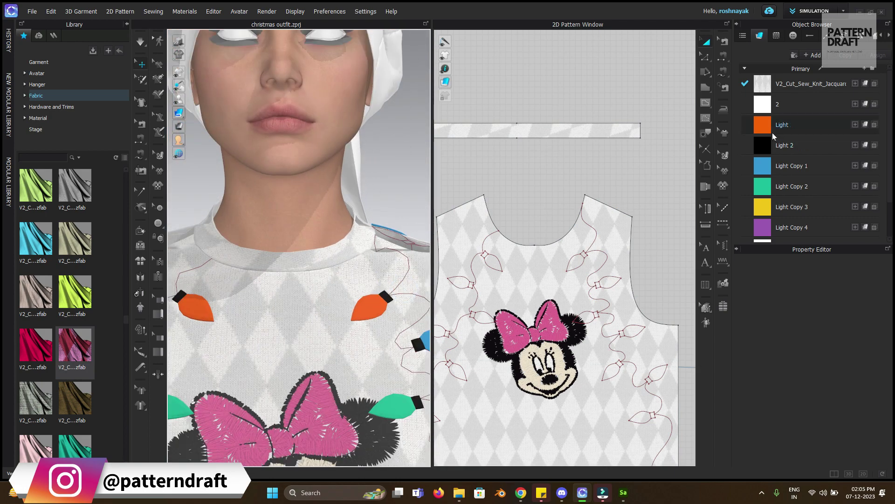
Make the Light fabric a Fur (Render Only) material with the Angora fur preset.
left_click(768, 123)
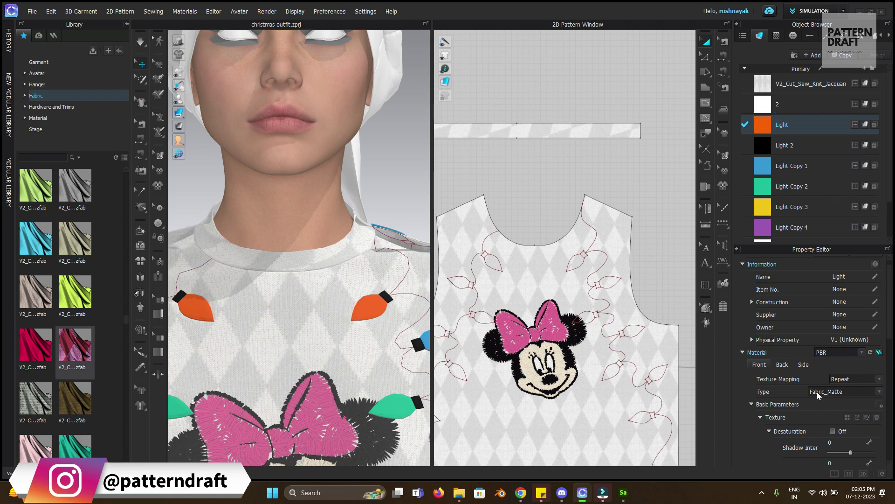
scroll(822, 385, "down", 3)
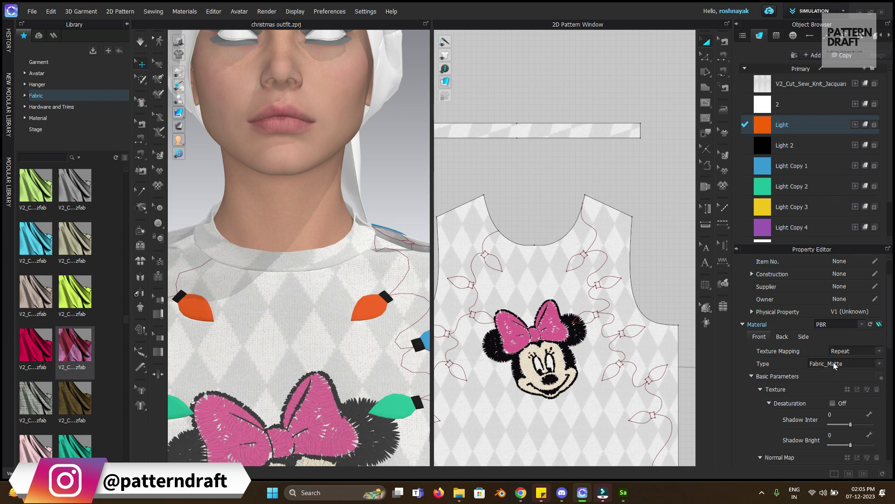
scroll(839, 354, "down", 3)
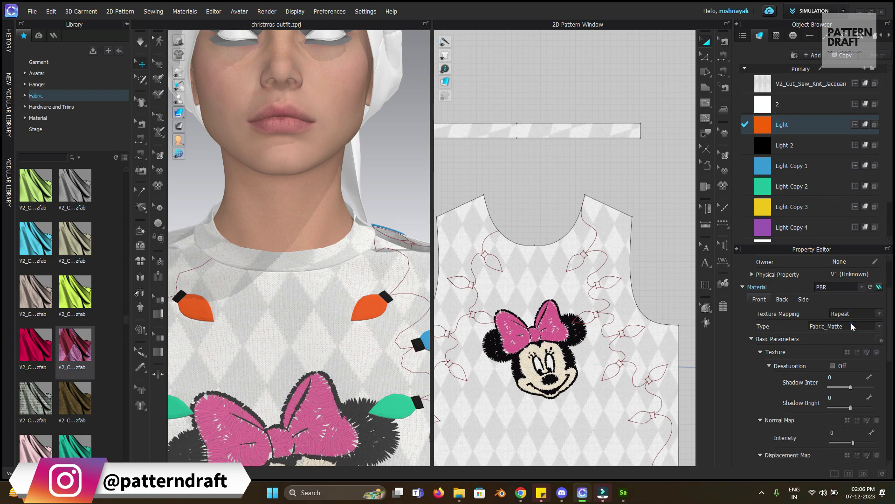
left_click(851, 326)
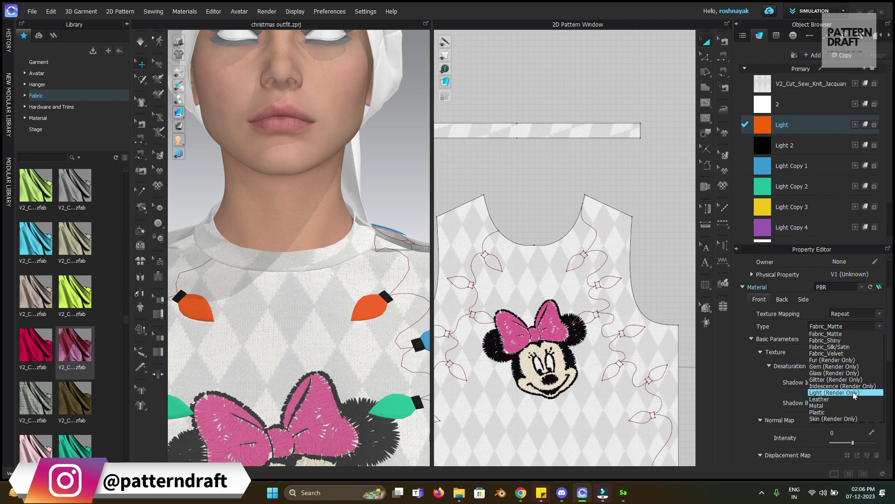
left_click(848, 360)
left_click(852, 339)
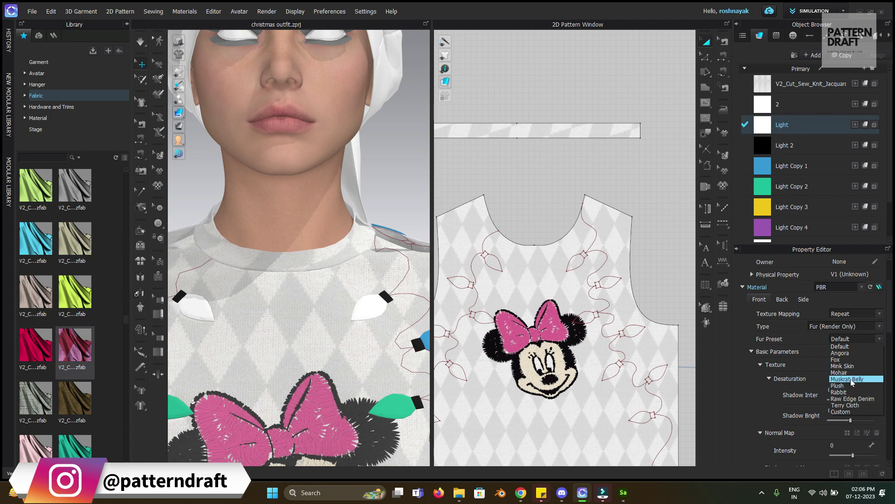
left_click(850, 353)
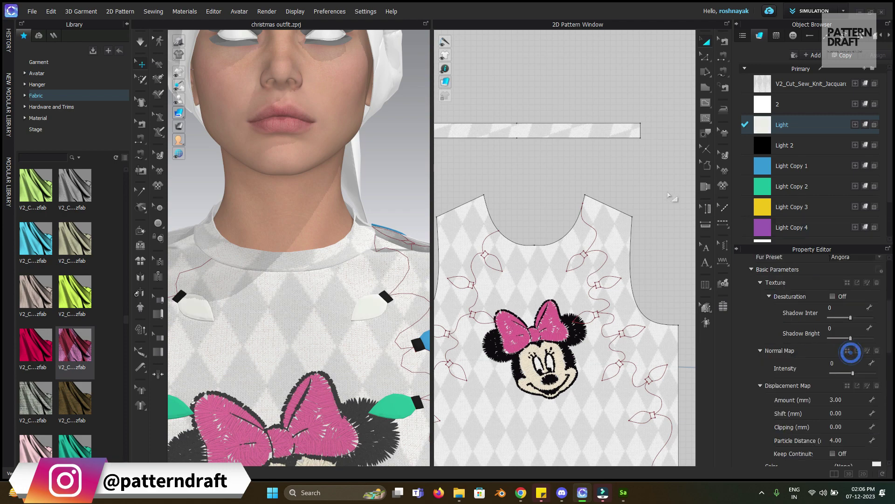
Colour the Light fabric Orange 5 and check the orange bulbs on the sweater chest.
left_click(625, 198)
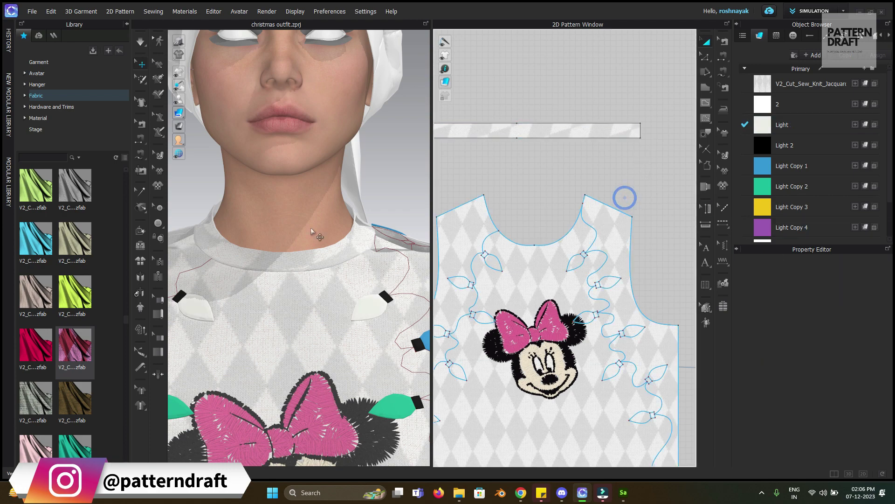
scroll(294, 248, "up", 3)
scroll(294, 249, "down", 8)
right_click_drag(364, 245, 364, 245)
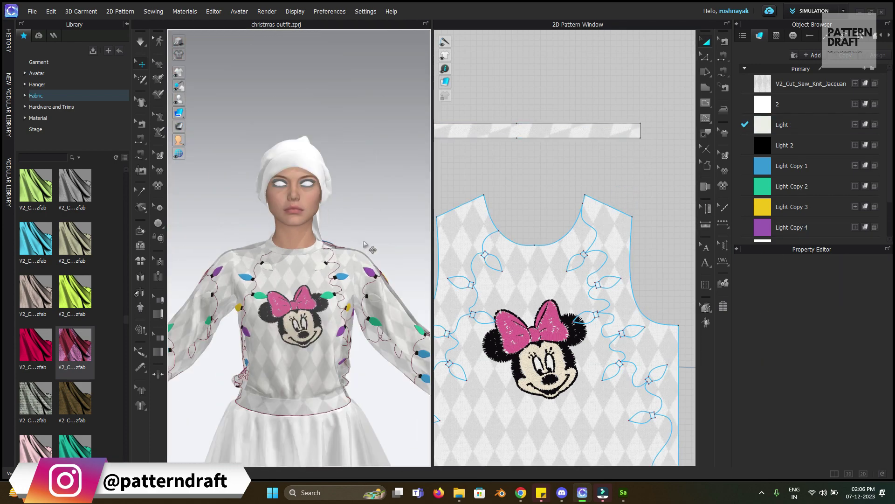
scroll(338, 259, "down", 5)
scroll(336, 262, "up", 10)
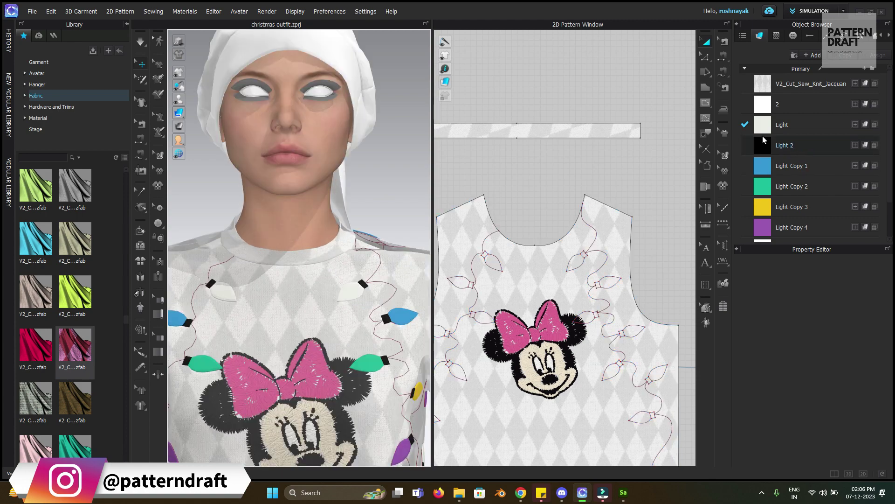
left_click(783, 125)
scroll(858, 373, "down", 5)
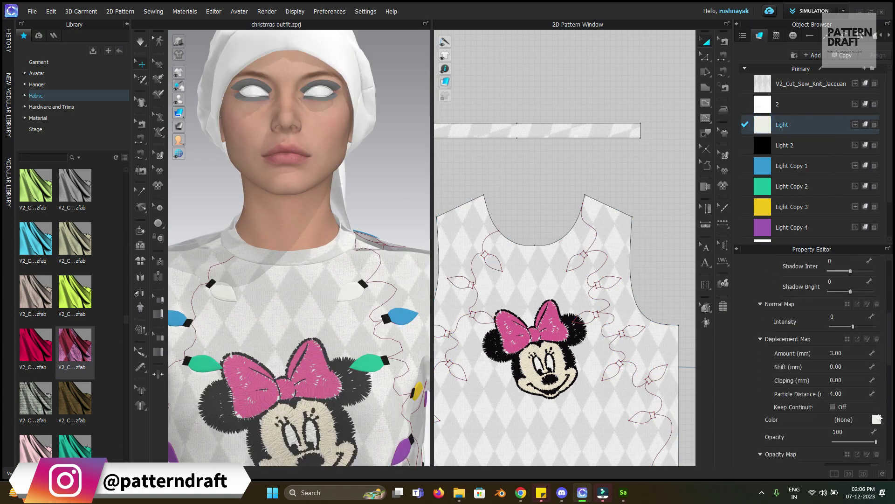
left_click(877, 419)
left_click(345, 265)
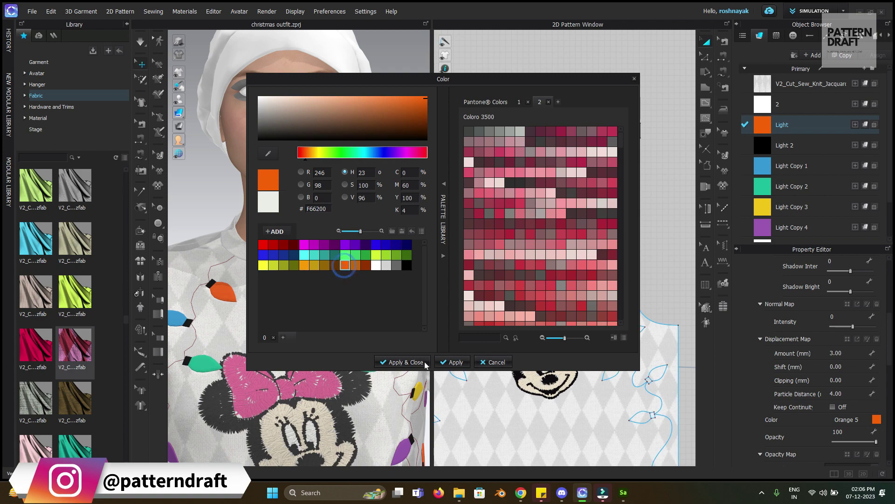
left_click(425, 364)
right_click_drag(415, 356, 354, 252)
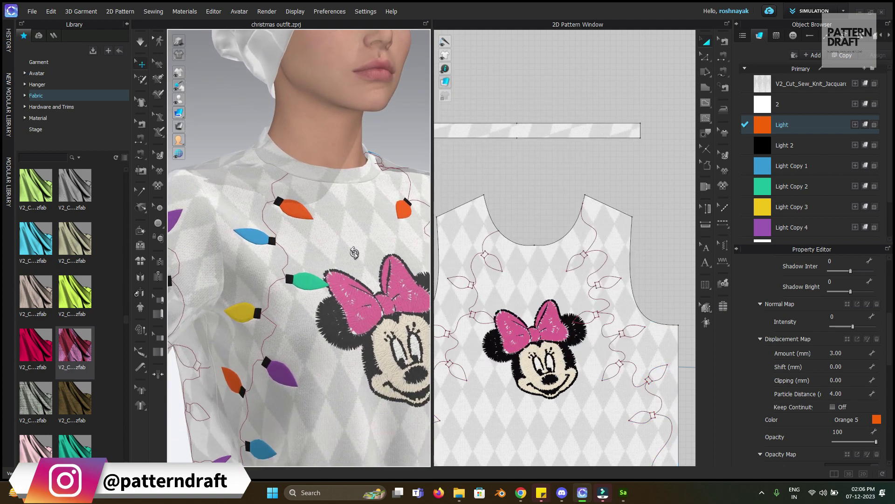
middle_click_drag(370, 240, 352, 253)
scroll(354, 253, "up", 2)
middle_click_drag(344, 200, 326, 211)
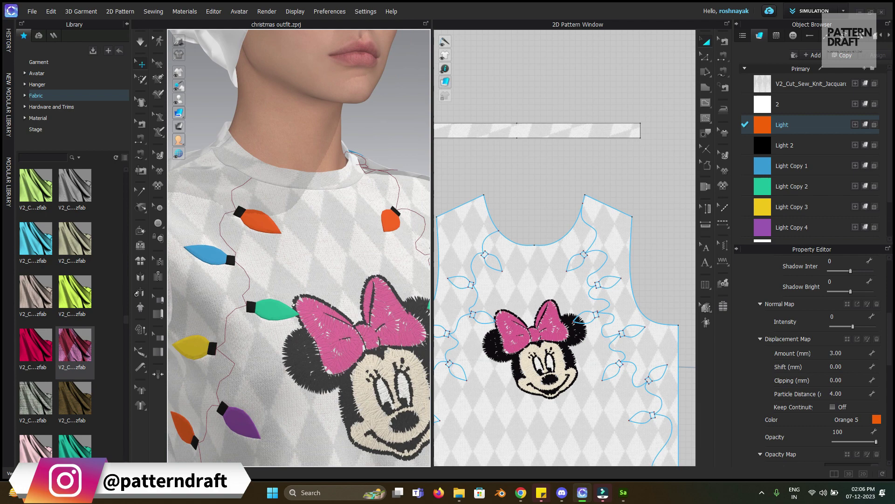
Set the emb2 Minnie embroidery's displacement map amount to 1 mm.
left_click(776, 35)
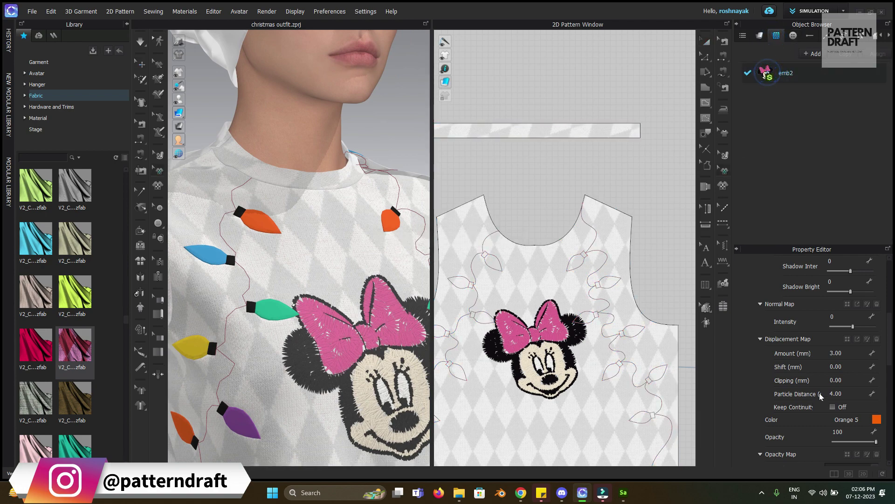
scroll(793, 373, "down", 1)
left_click(752, 378)
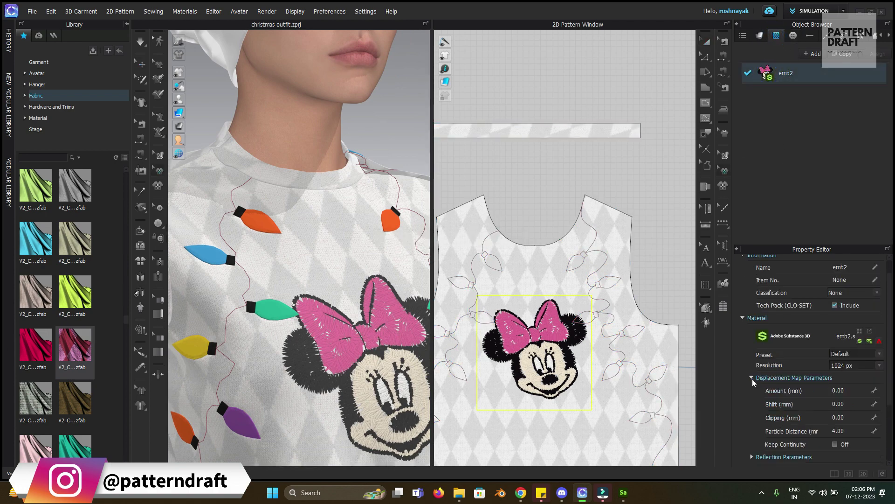
scroll(752, 382, "down", 1)
double_click(847, 372)
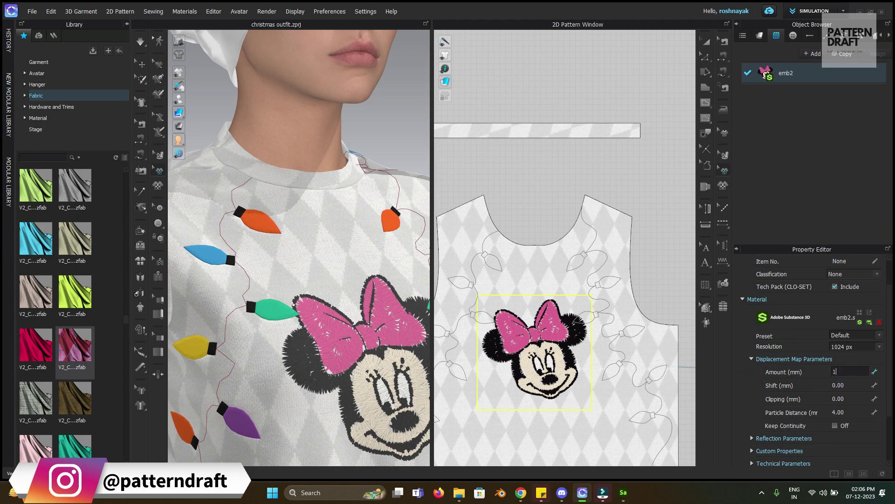
left_click(639, 208)
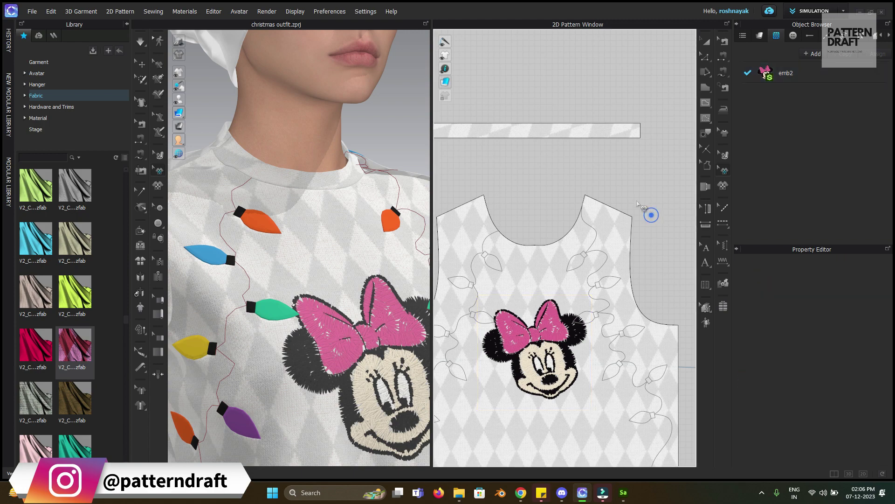
Open the Render window from the Render menu beside the 3D view.
middle_click_drag(353, 311, 323, 254)
middle_click_drag(295, 144, 336, 171)
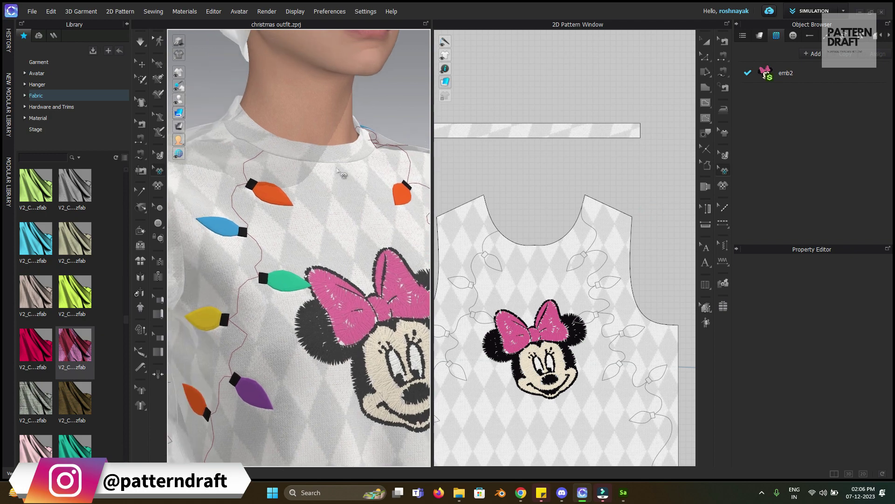
scroll(339, 172, "down", 5)
scroll(341, 173, "up", 5)
left_click(273, 14)
left_click(271, 22)
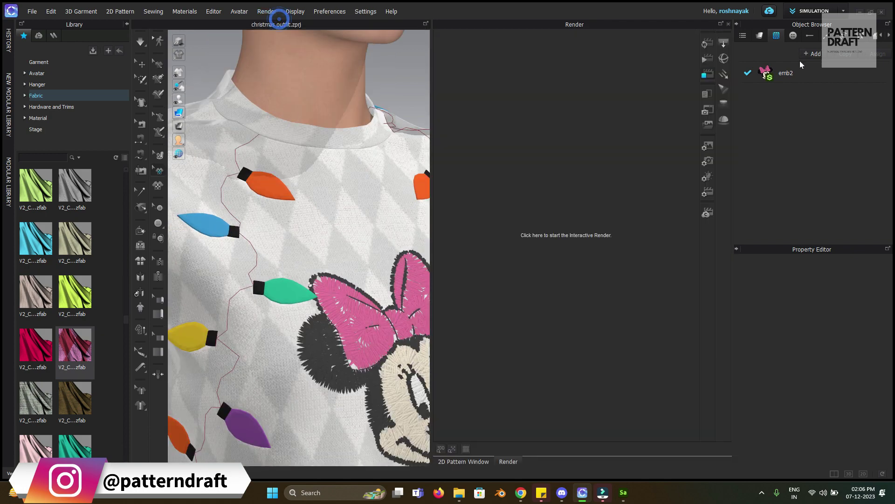
Start a 480 x 640 interactive render and frame the full avatar with a wider render panel.
left_click(708, 61)
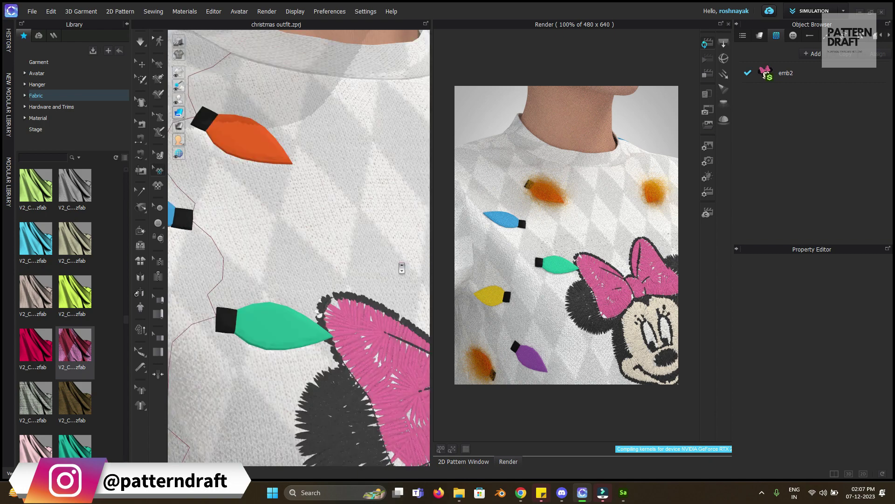
scroll(405, 269, "down", 5)
scroll(401, 268, "down", 8)
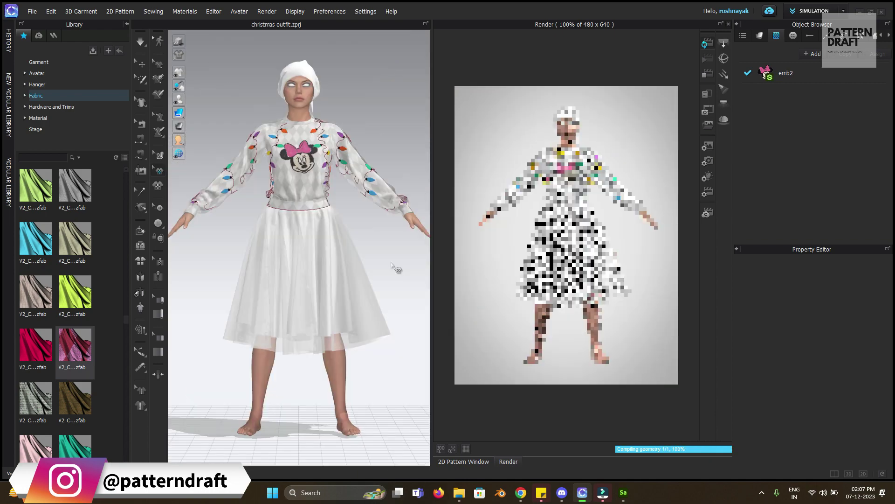
middle_click_drag(391, 241, 397, 342)
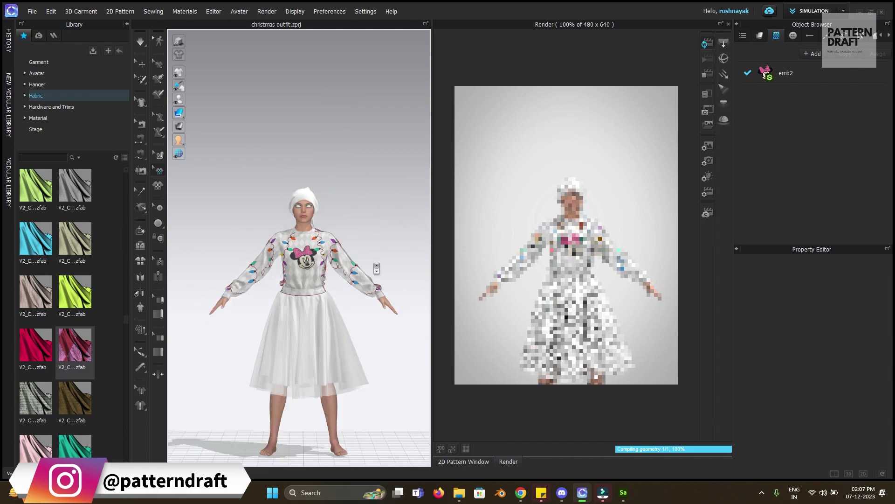
scroll(373, 265, "up", 10)
scroll(373, 265, "down", 3)
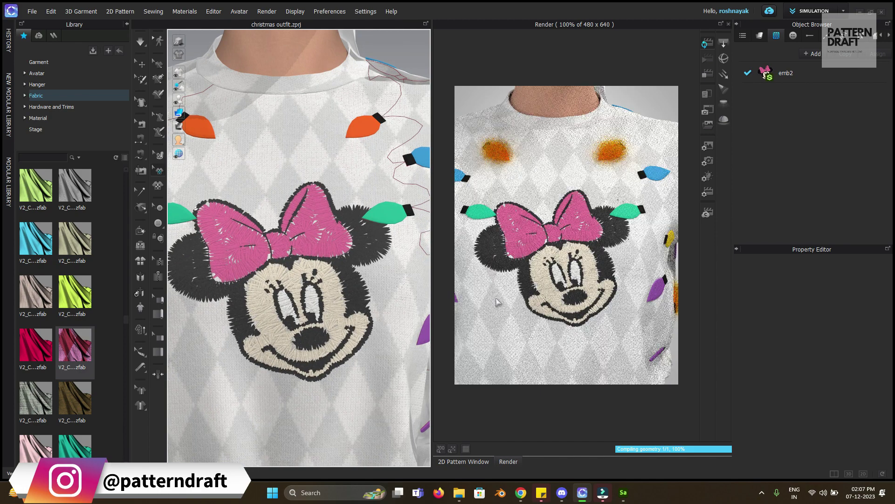
left_click_drag(432, 314, 441, 315)
scroll(394, 316, "up", 2)
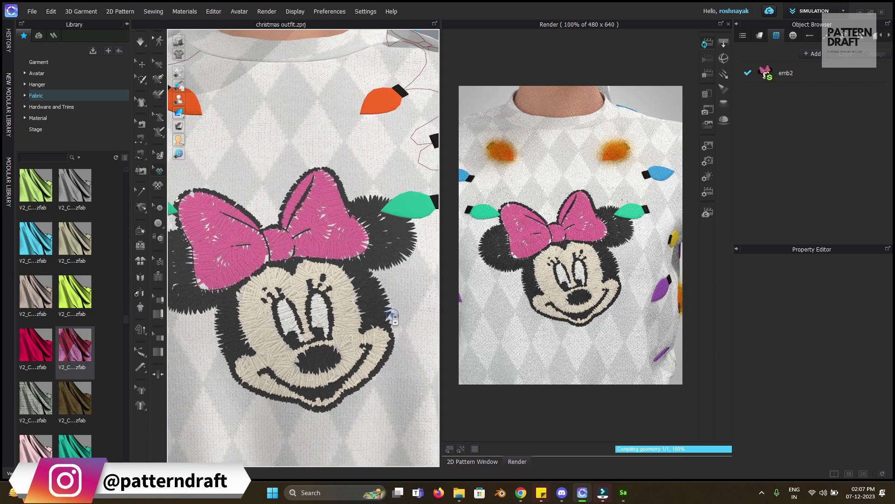
scroll(399, 322, "down", 6)
scroll(402, 326, "up", 2)
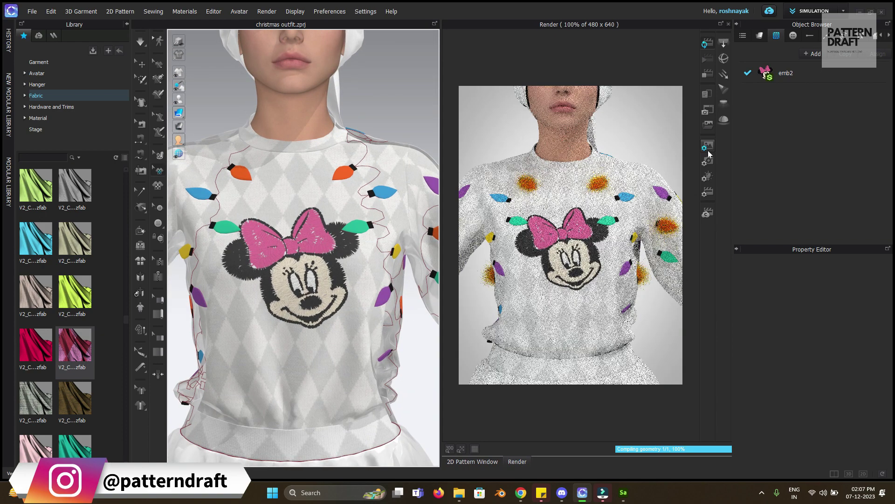
Set the render image size to A4 (2480 x 3508) and restart rendering.
left_click(708, 147)
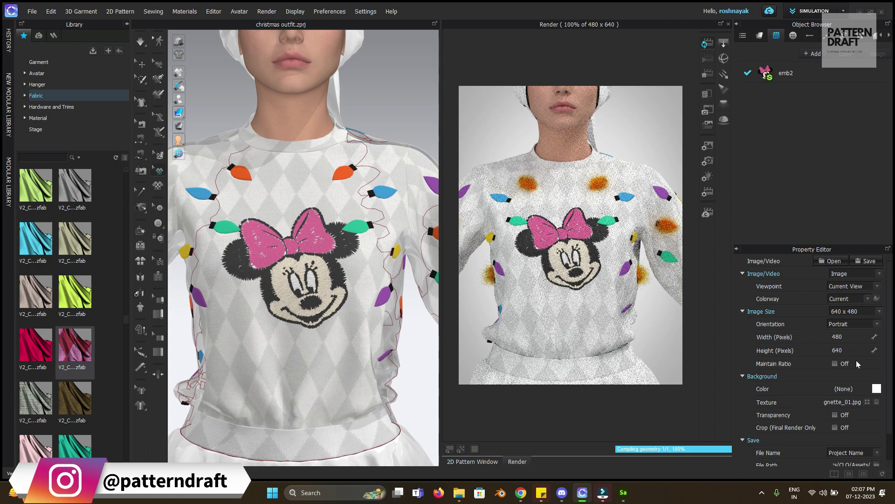
left_click(857, 312)
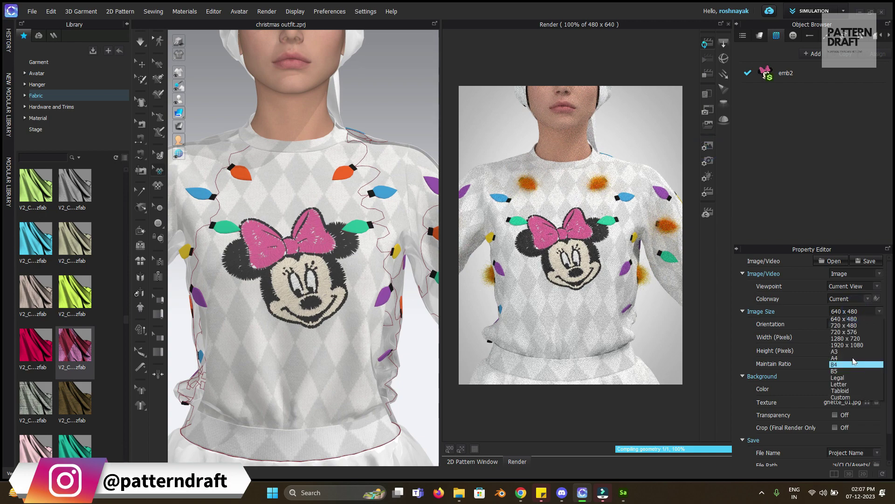
left_click(856, 358)
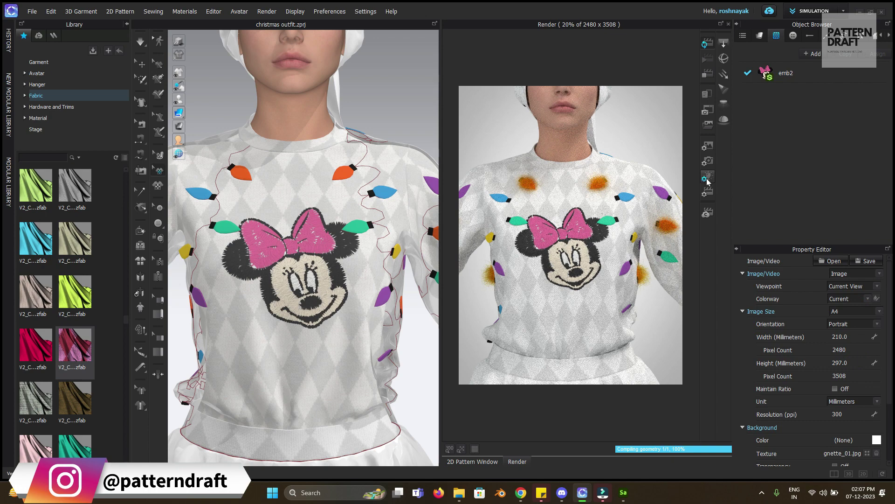
left_click(707, 146)
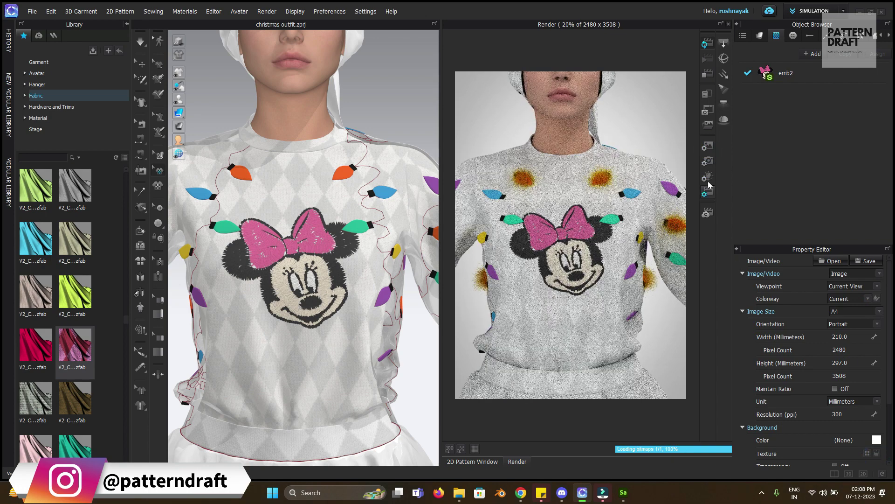
Switch the render lighting to the Galleryhouse preset.
left_click(708, 176)
left_click(835, 274)
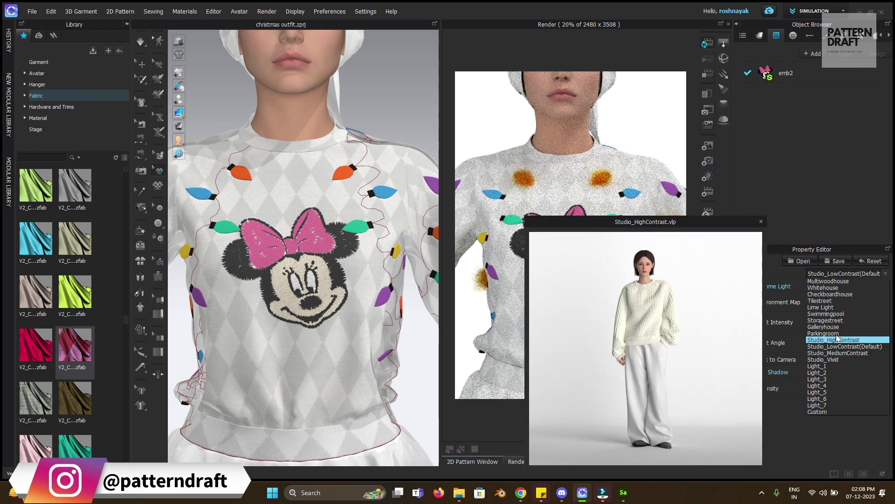
left_click(806, 191)
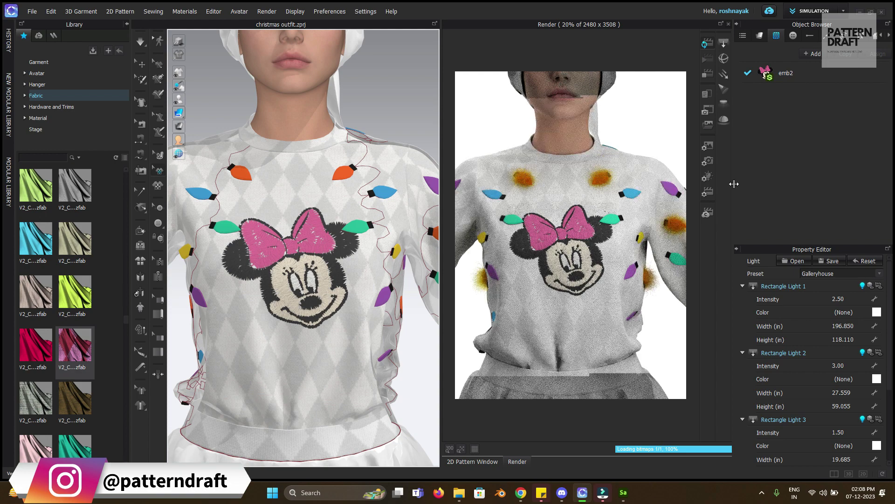
Delete the argyle texture map from the jacquard knit fabric and view the Minnie embroidery close-up.
left_click(760, 40)
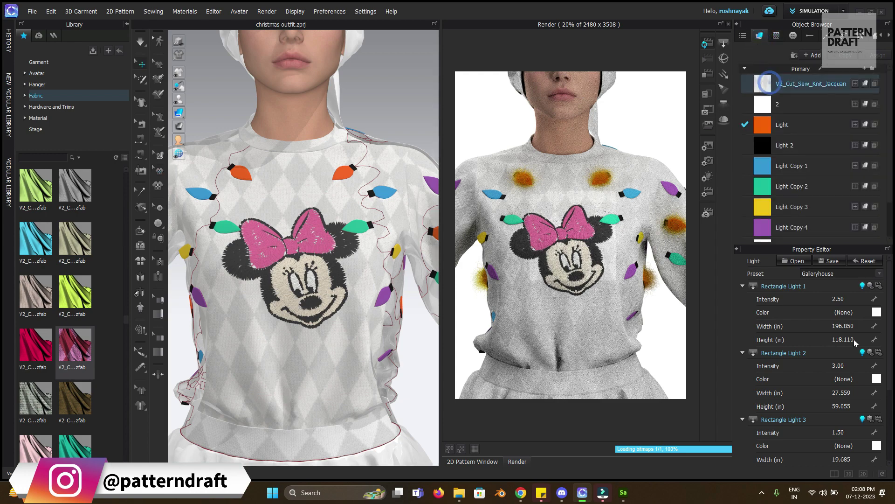
scroll(871, 341, "down", 6)
scroll(870, 341, "up", 4)
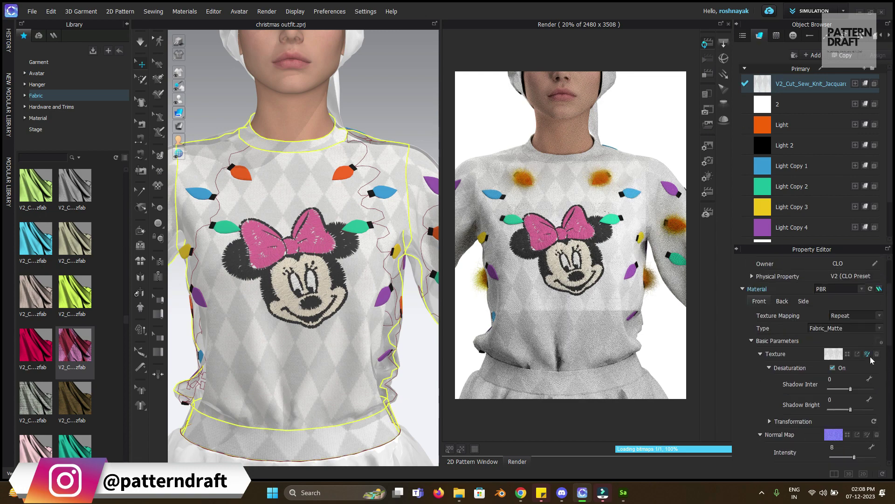
left_click(868, 354)
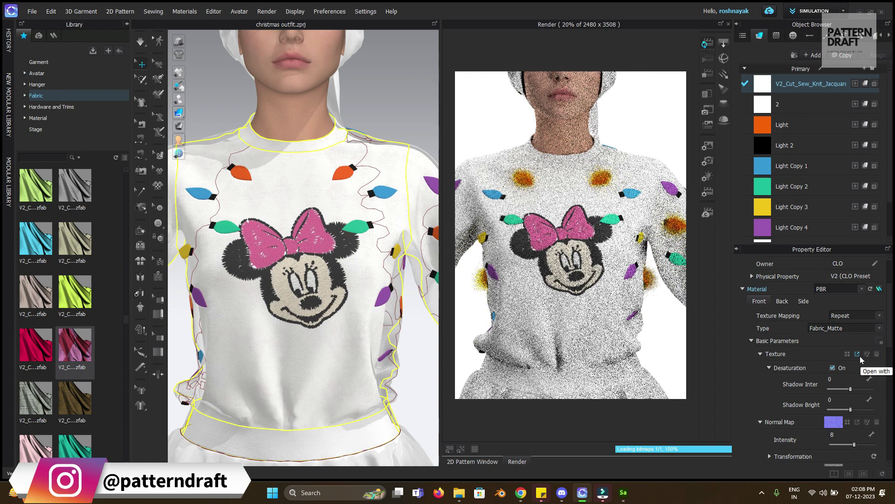
scroll(846, 397, "down", 1)
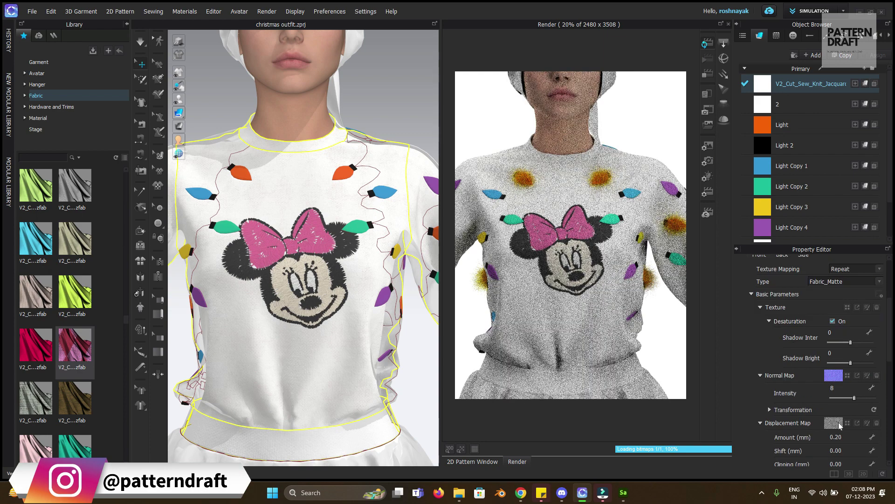
scroll(860, 417, "down", 1)
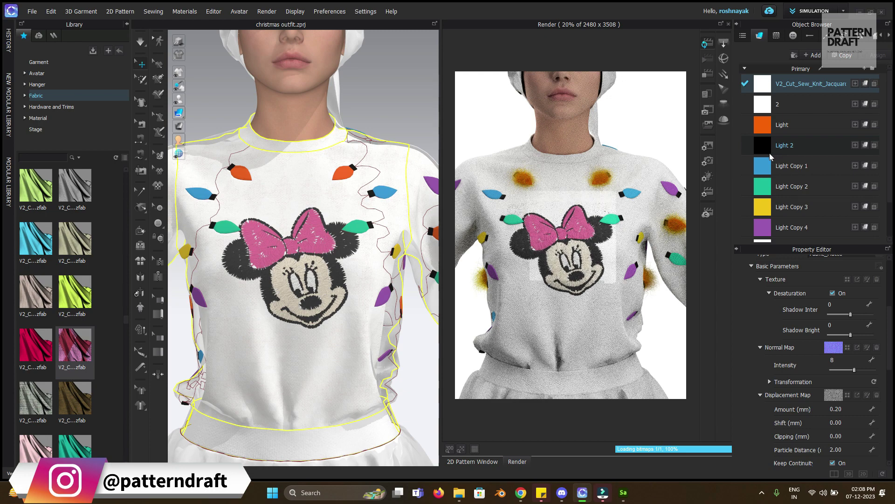
scroll(819, 387, "up", 2)
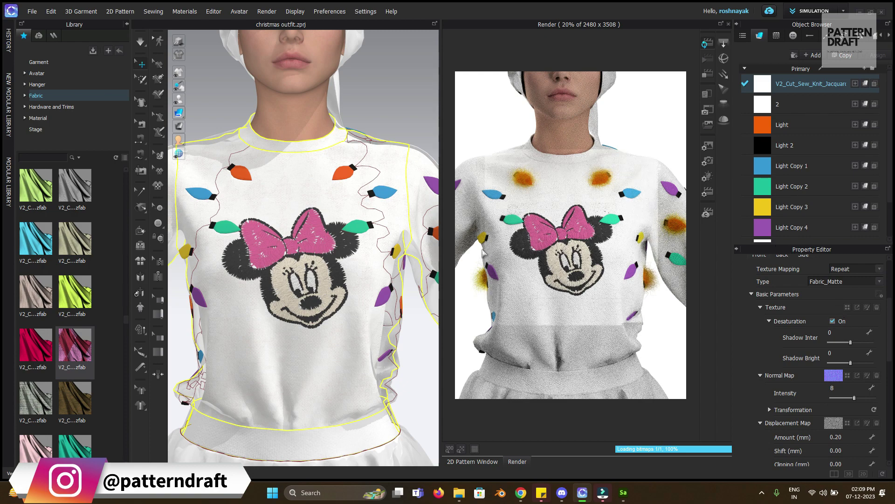
scroll(322, 143, "up", 5)
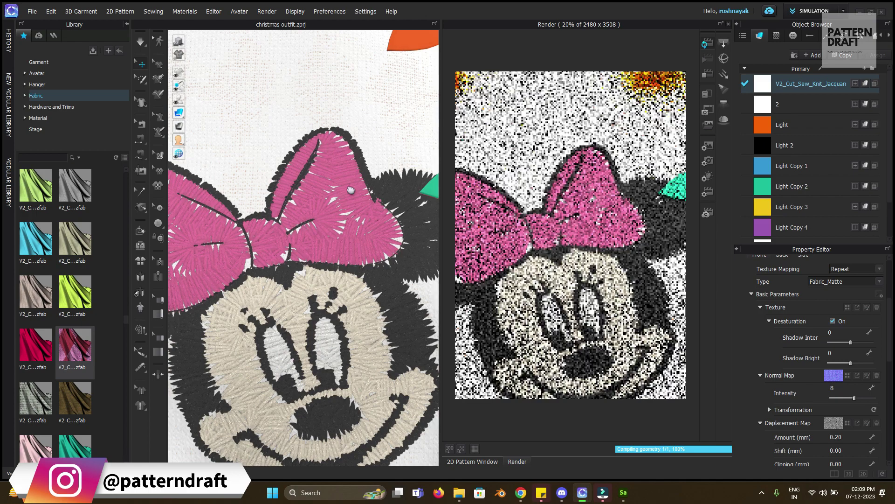
middle_click_drag(352, 242, 362, 311)
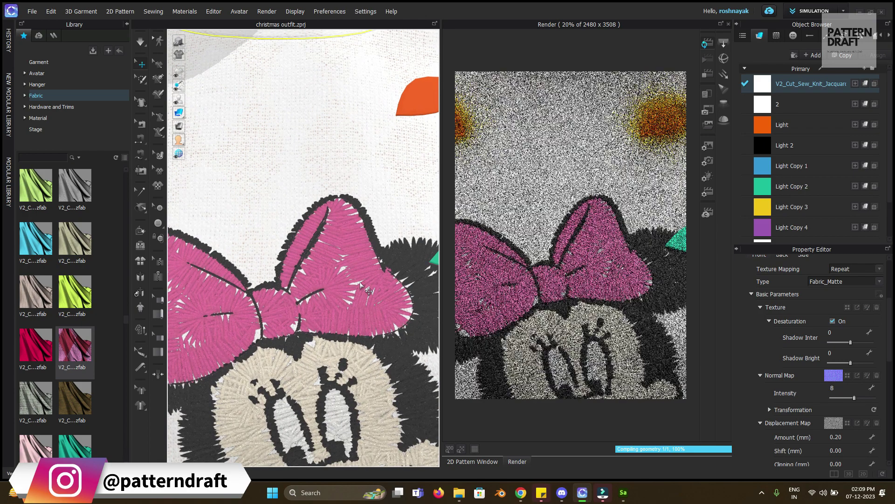
scroll(368, 291, "down", 10)
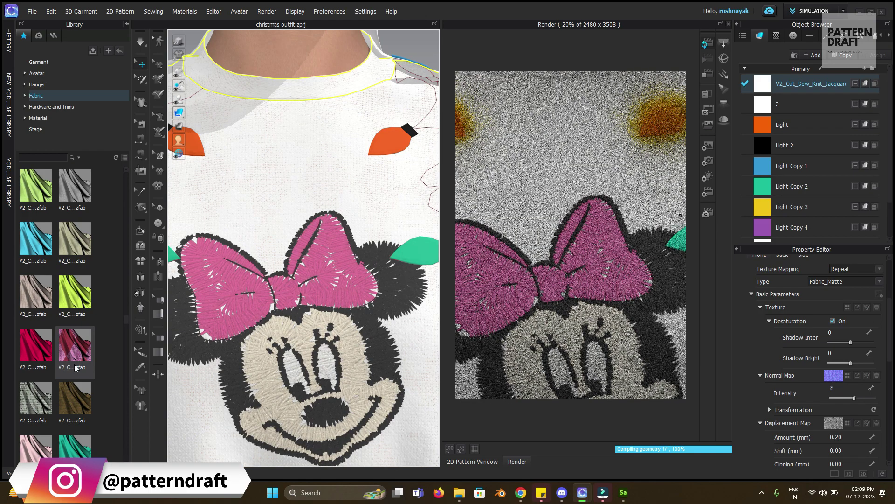
mouse_move(72, 357)
scroll(68, 393, "down", 1)
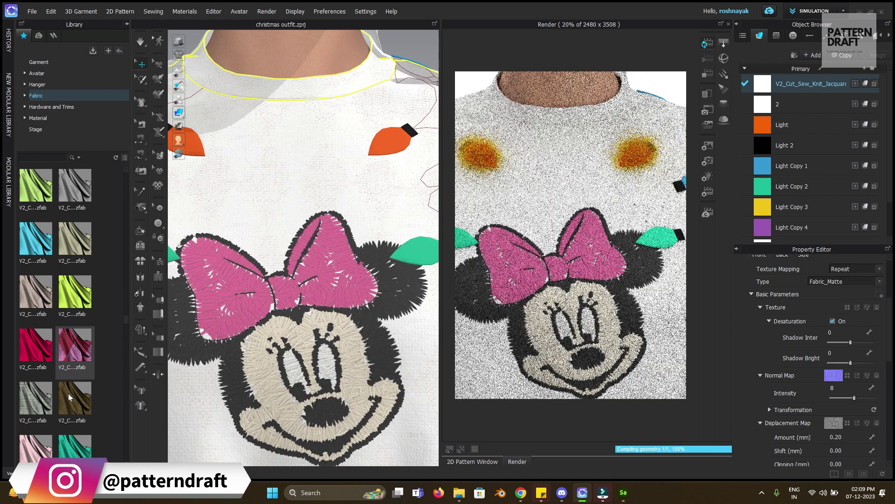
Drop the teal jersey fabric onto the sweater's fabric and restart the render.
mouse_move(69, 391)
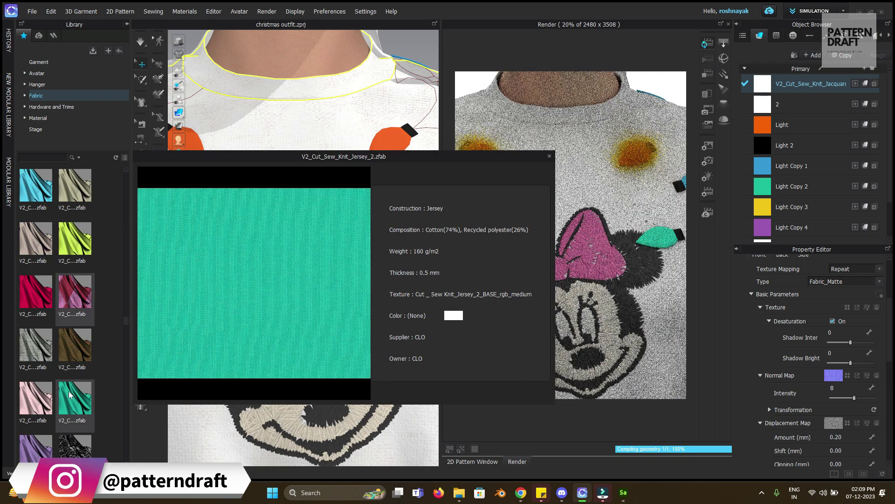
left_click_drag(68, 390, 765, 84)
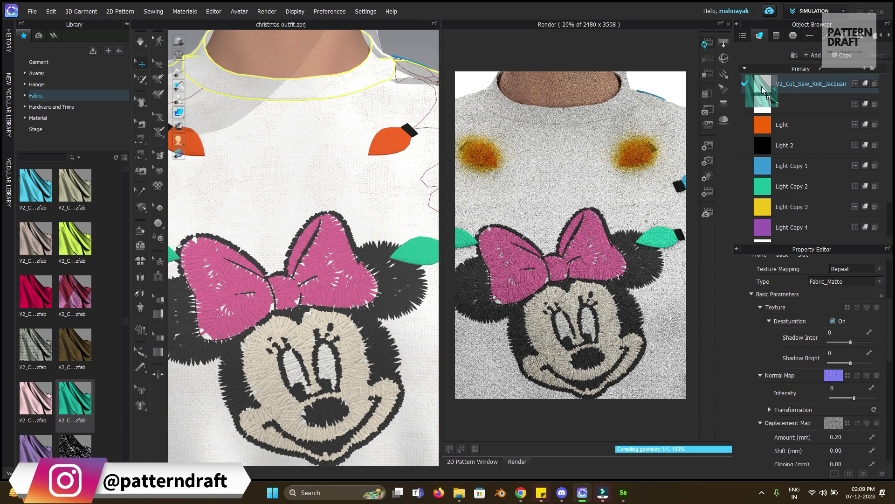
mouse_move(763, 87)
left_mouse_down()
mouse_move(772, 88)
mouse_move(765, 91)
left_mouse_up()
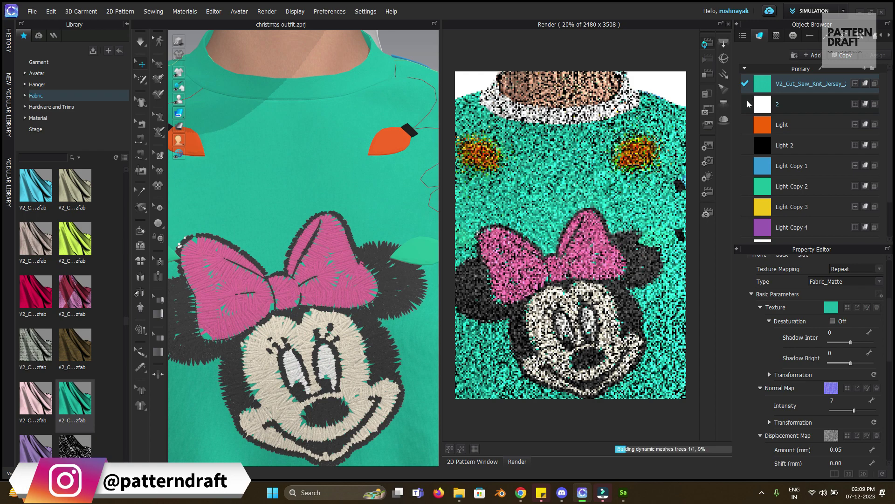
left_click(708, 74)
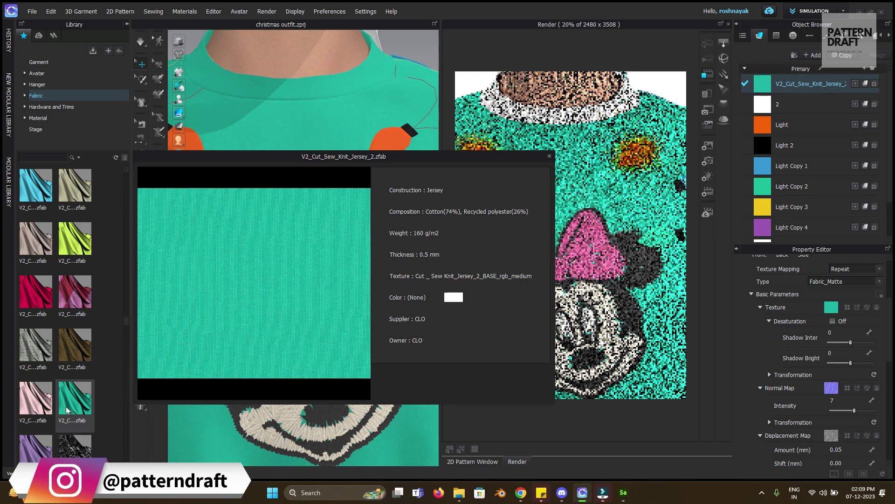
Replace the sweater fabric with V2_Cut_Sew_Knit_LowGaugeKnit_1 from the library.
scroll(80, 405, "down", 1)
mouse_move(73, 410)
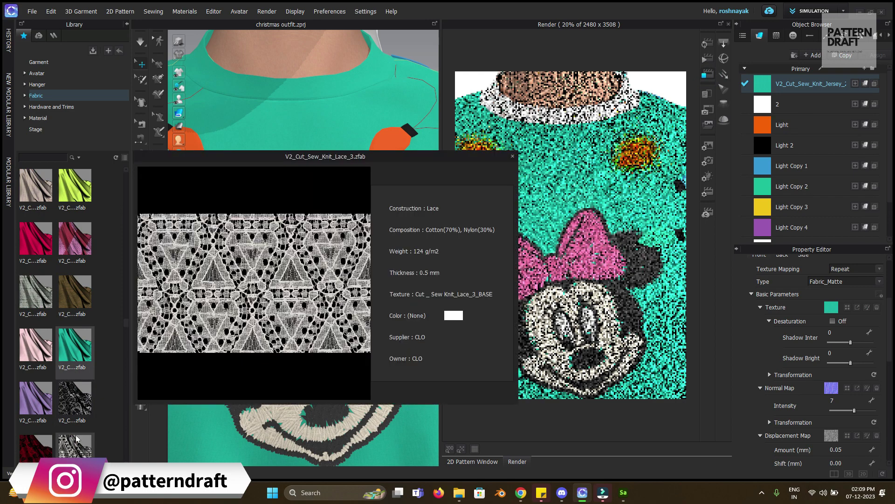
mouse_move(67, 354)
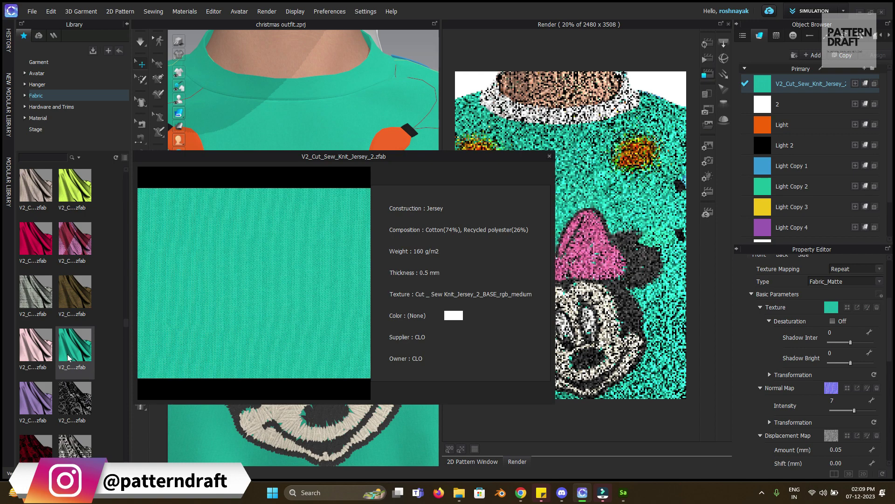
scroll(49, 373, "down", 3)
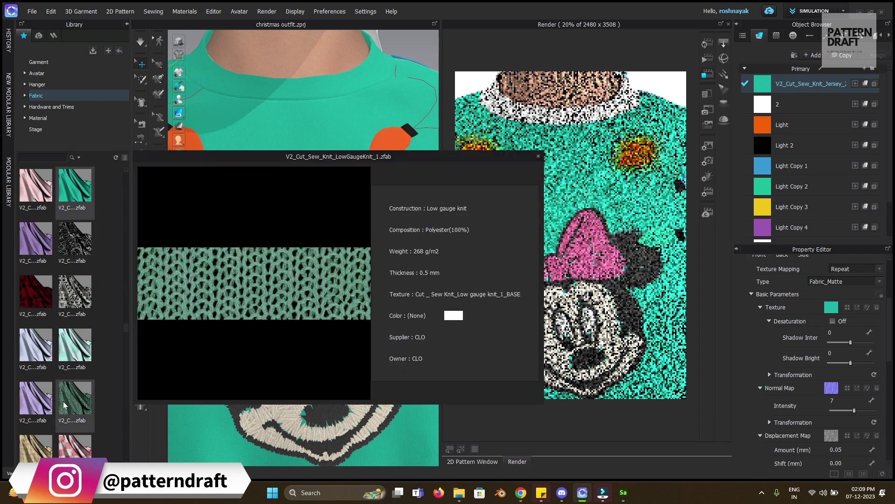
left_click_drag(64, 405, 765, 87)
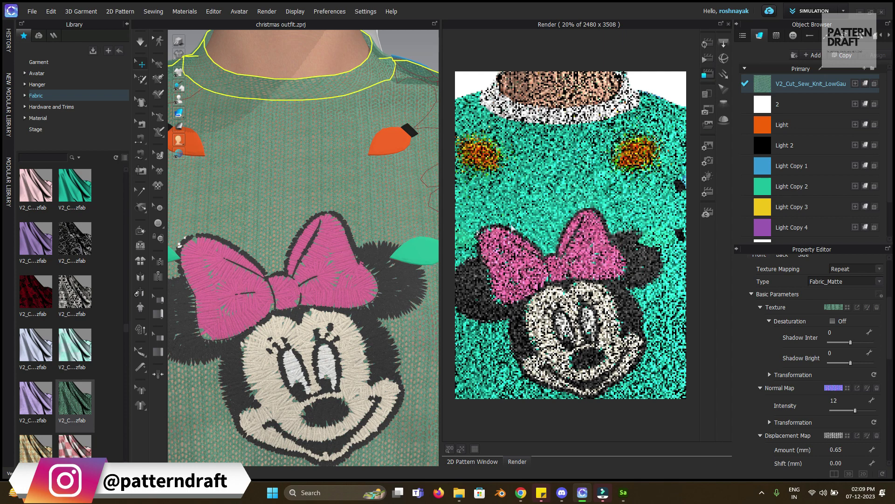
Turn desaturation on for the knit fabric and tint it Coloro salmon pink EF8E83.
left_click(833, 320)
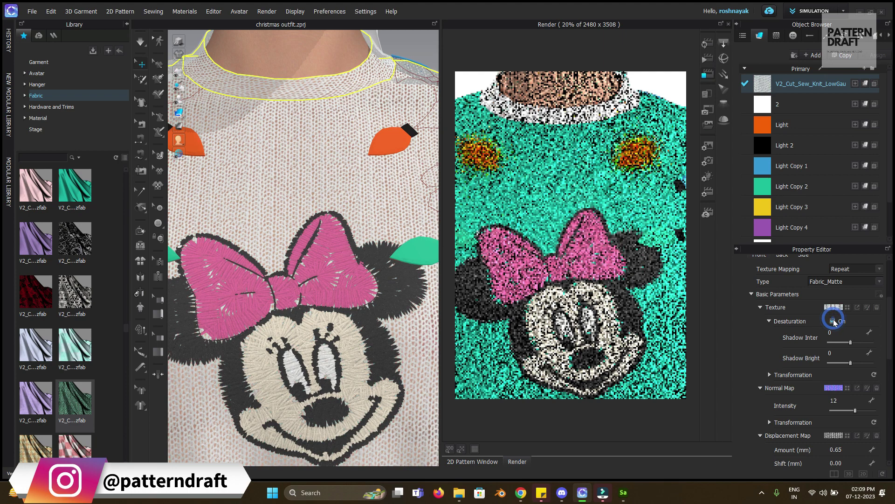
scroll(334, 262, "up", 5)
scroll(339, 262, "down", 7)
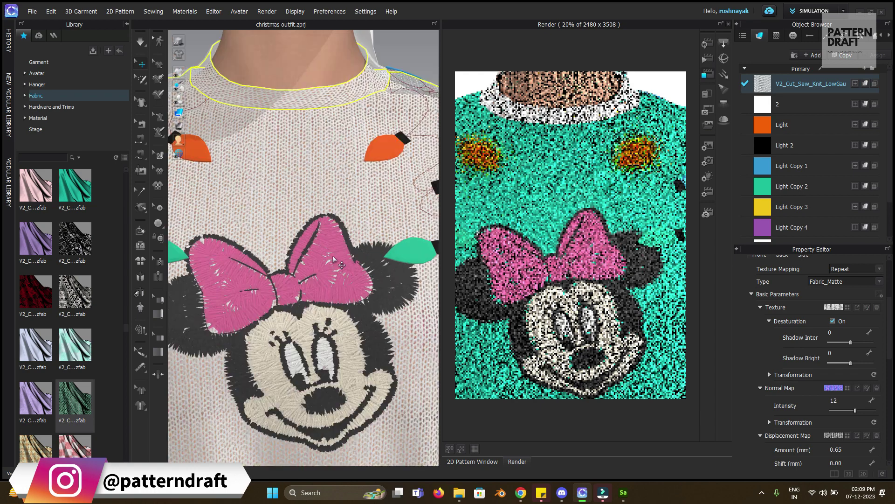
scroll(879, 381, "down", 5)
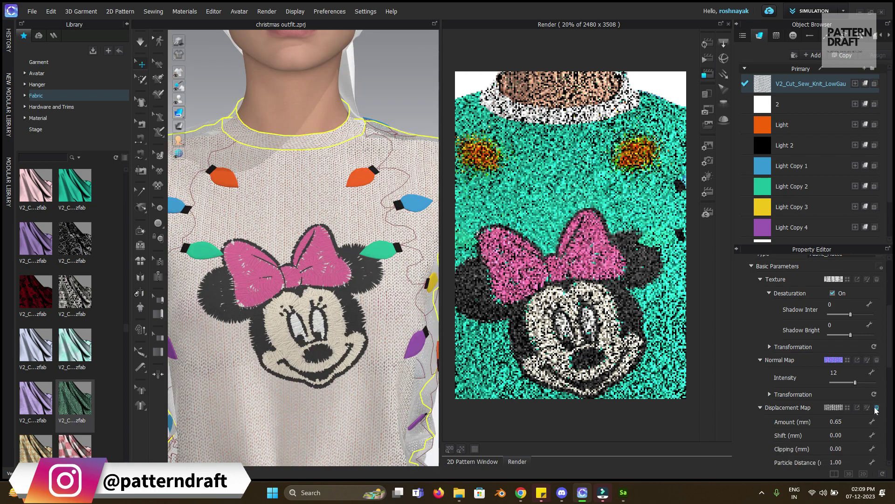
left_click(877, 462)
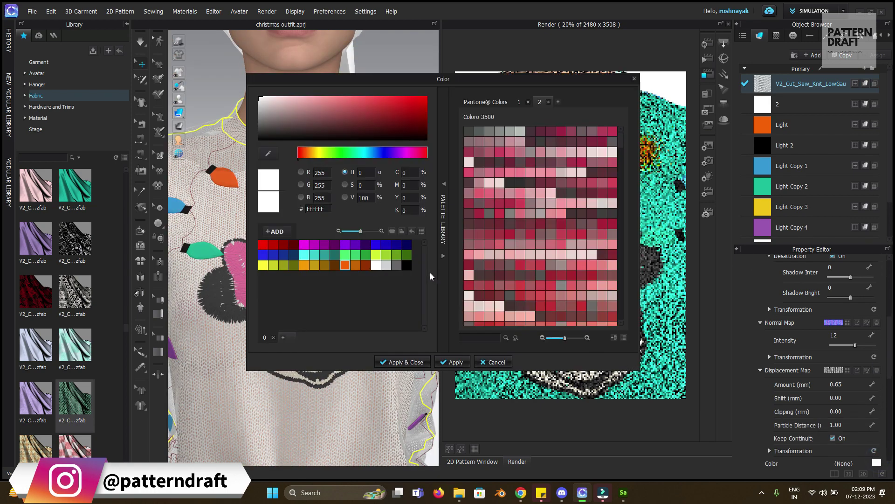
left_click(486, 316)
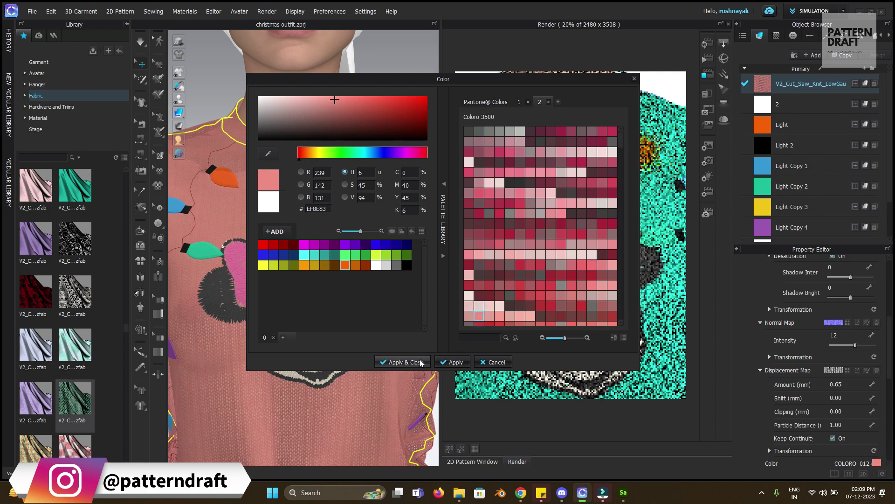
left_click(401, 362)
left_click(406, 100)
scroll(370, 206, "down", 5)
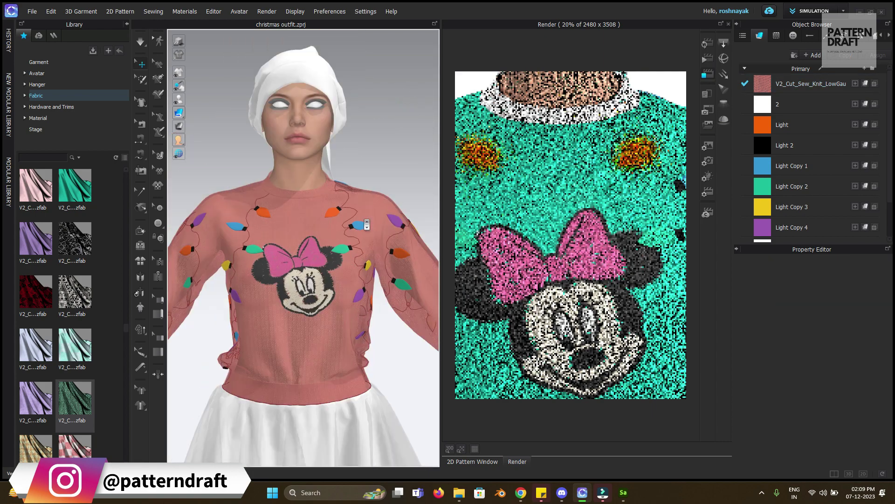
Switch the Light fabric's fur preset to Terry Cloth.
left_click(752, 125)
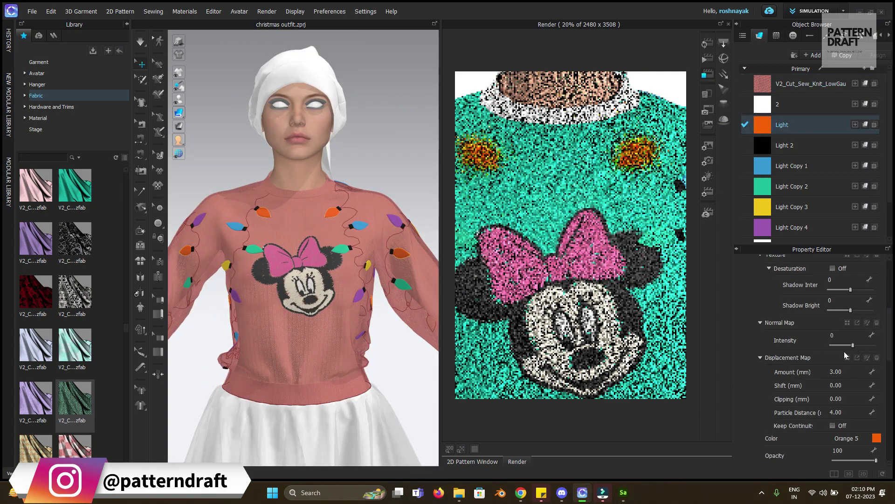
scroll(848, 316, "up", 2)
left_click(850, 304)
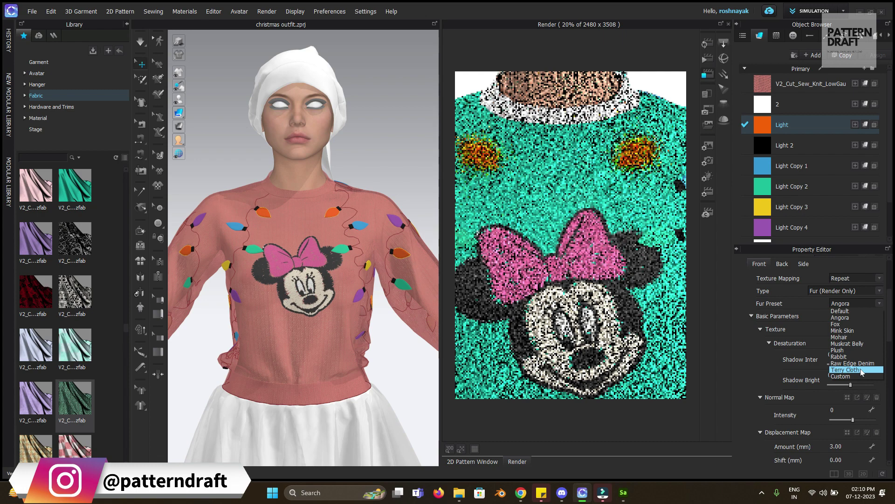
left_click(847, 370)
Colour the Light fabric Orange 5 and start rendering the outfit.
scroll(305, 234, "up", 3)
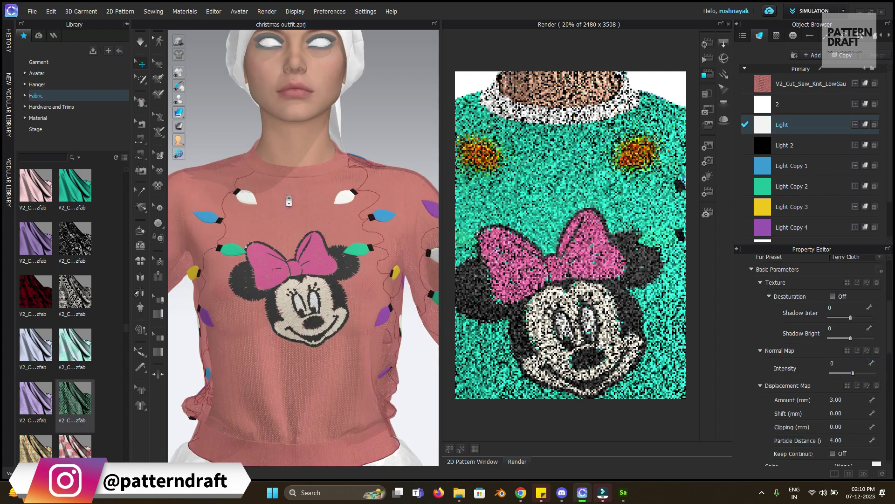
scroll(816, 373, "down", 1)
left_click(877, 438)
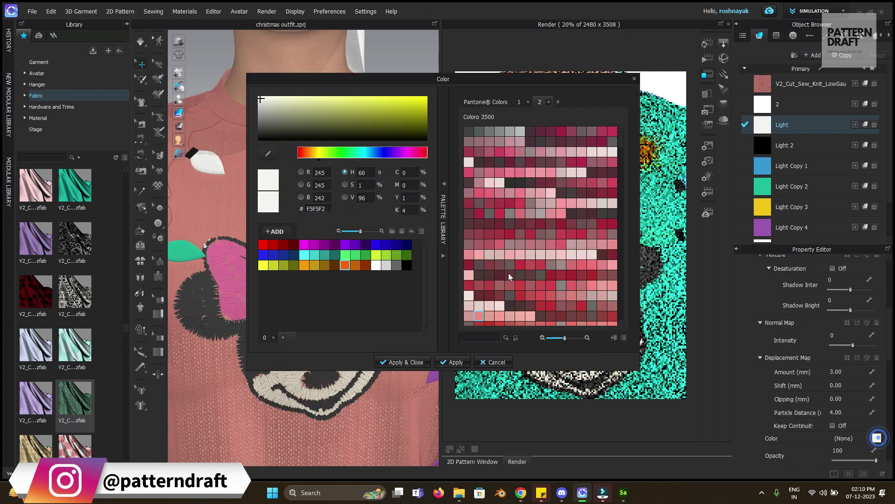
left_click(344, 263)
left_click(413, 360)
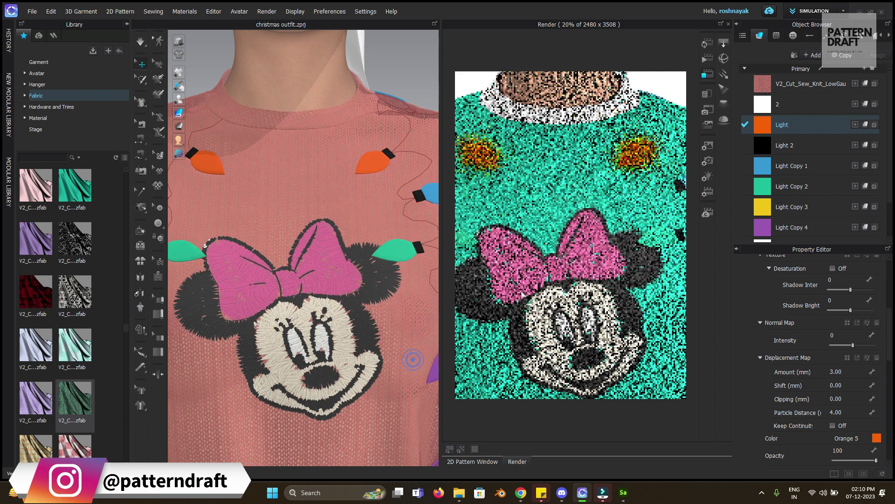
scroll(385, 269, "down", 5)
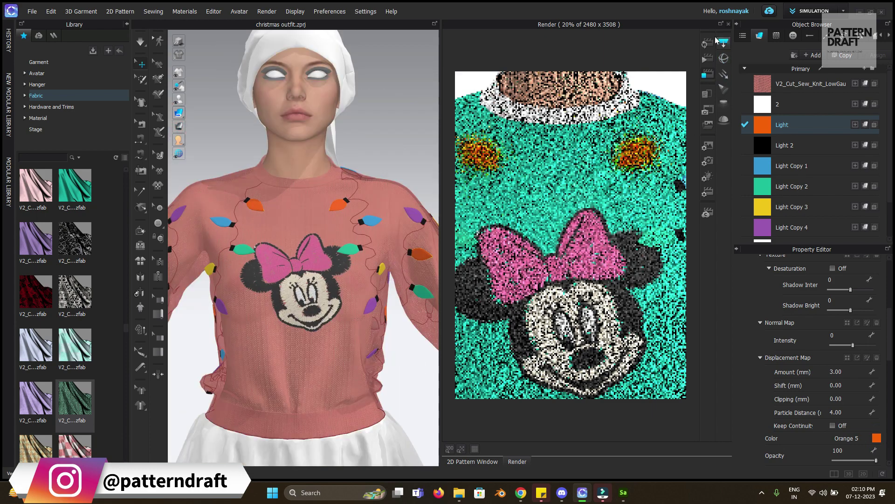
left_click(706, 43)
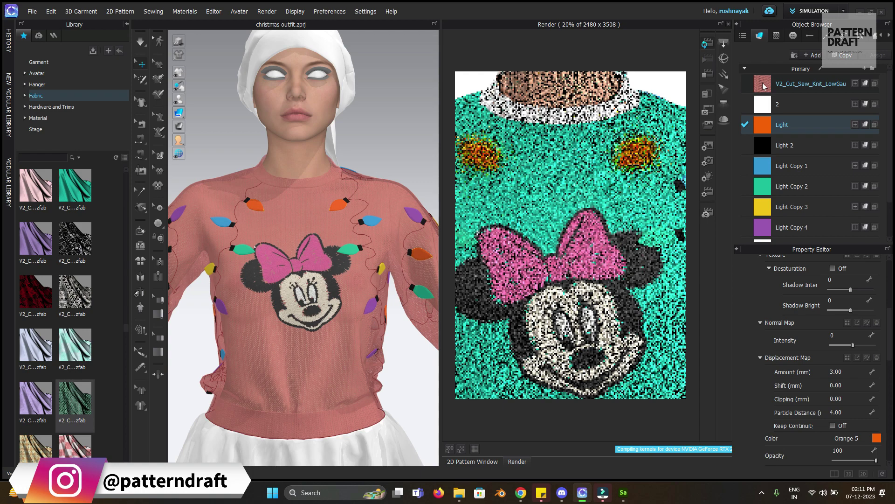
Recolour the sweater's knit fabric dark red Red 3 (930000).
left_click(764, 87)
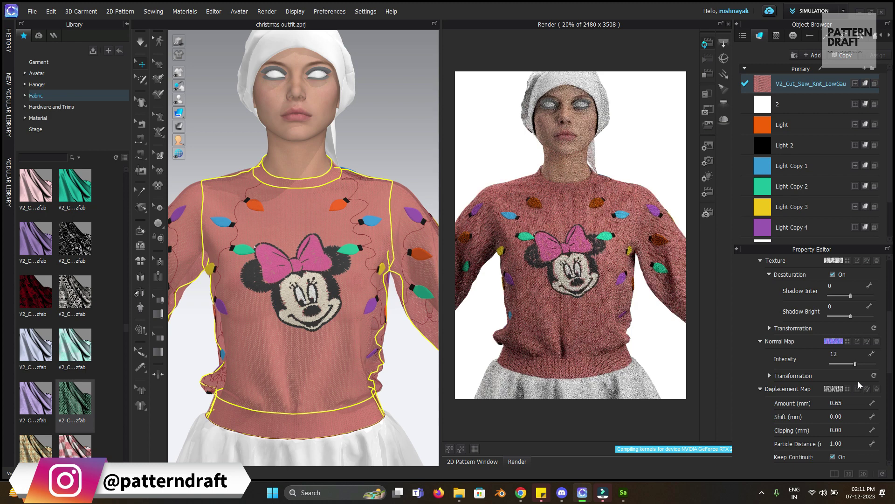
scroll(865, 369, "down", 2)
left_click(877, 426)
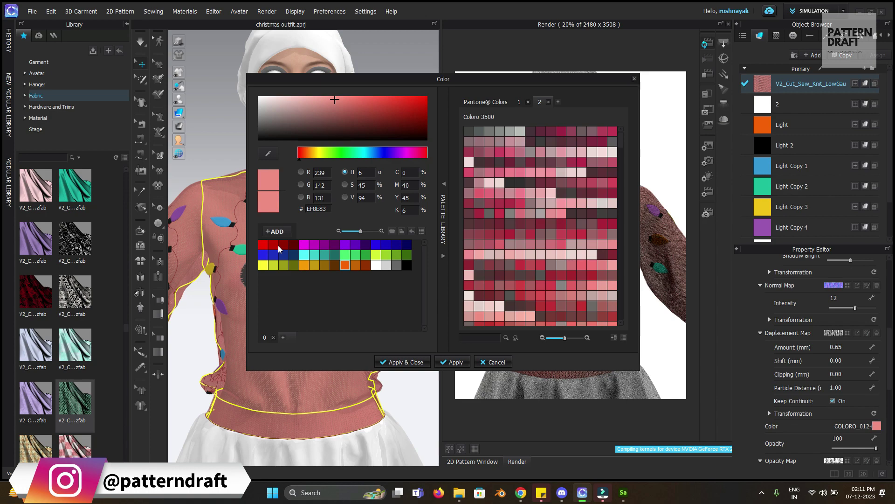
left_click(283, 244)
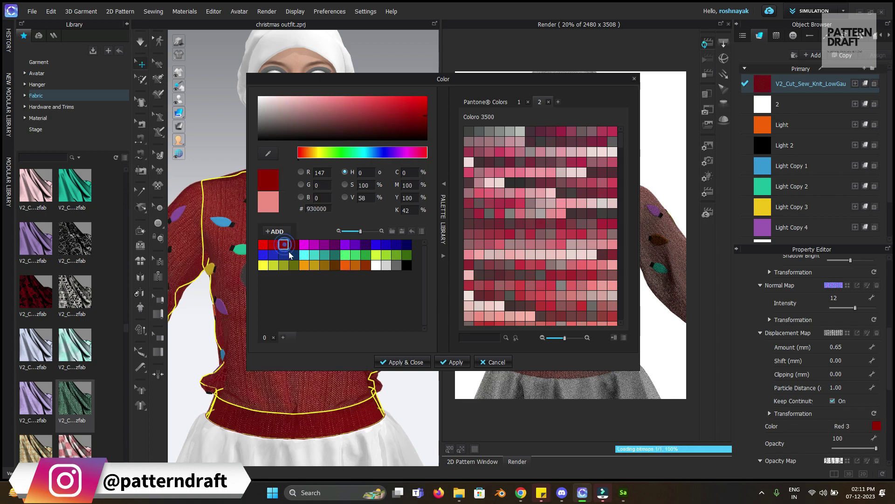
left_click(396, 362)
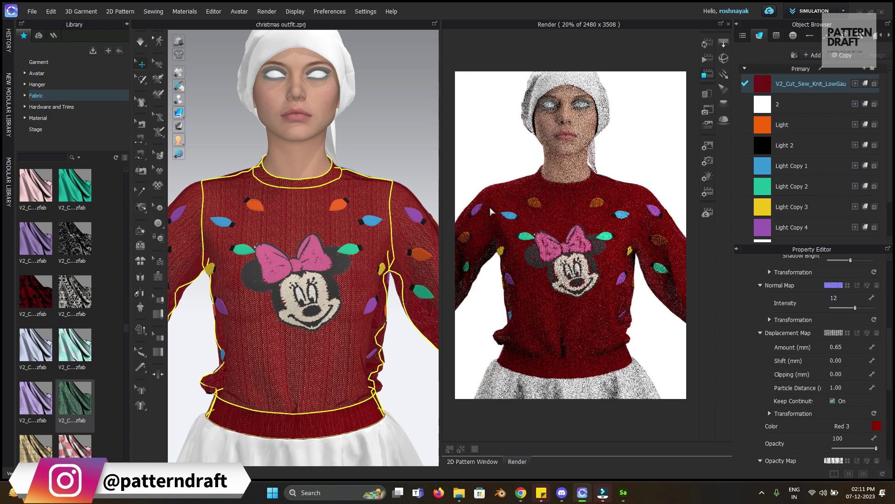
Zoom onto the left orange bulb by the neckline and refresh the render.
scroll(321, 207, "up", 5)
scroll(320, 206, "up", 3)
middle_click_drag(322, 210, 527, 342)
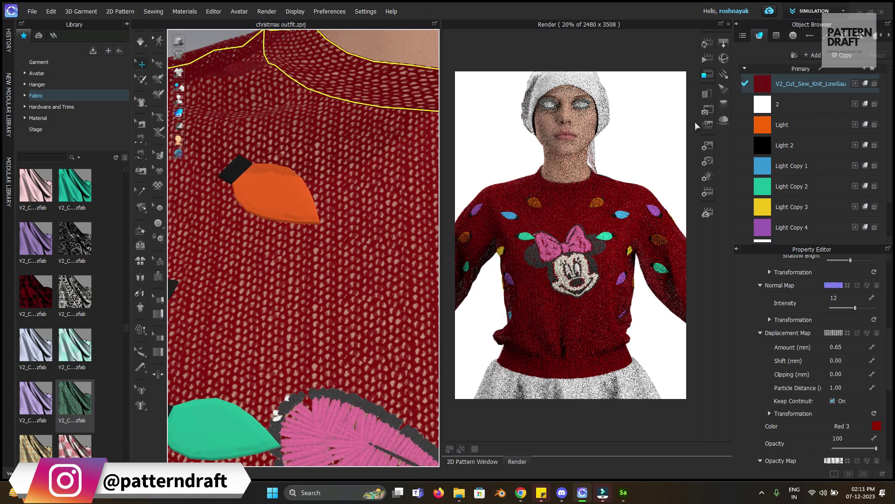
left_click(705, 43)
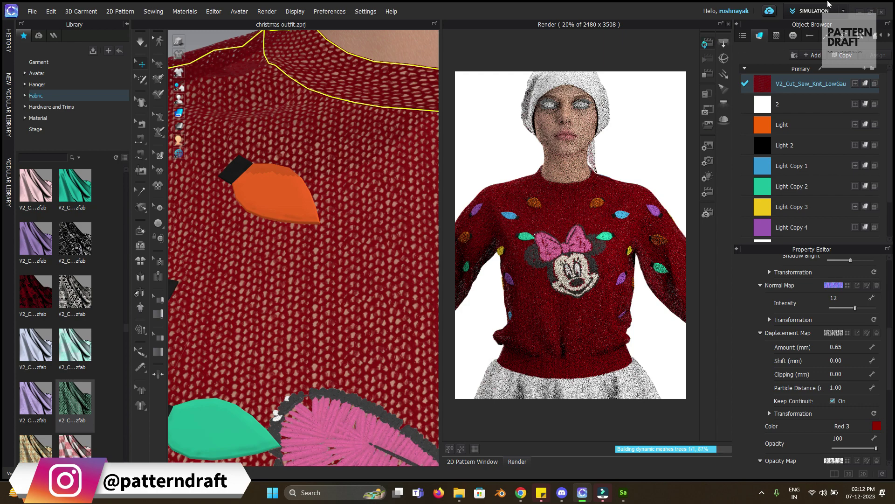
Set the emb2 graphic's Displacement Map Amount to 2.00 mm.
left_click(777, 37)
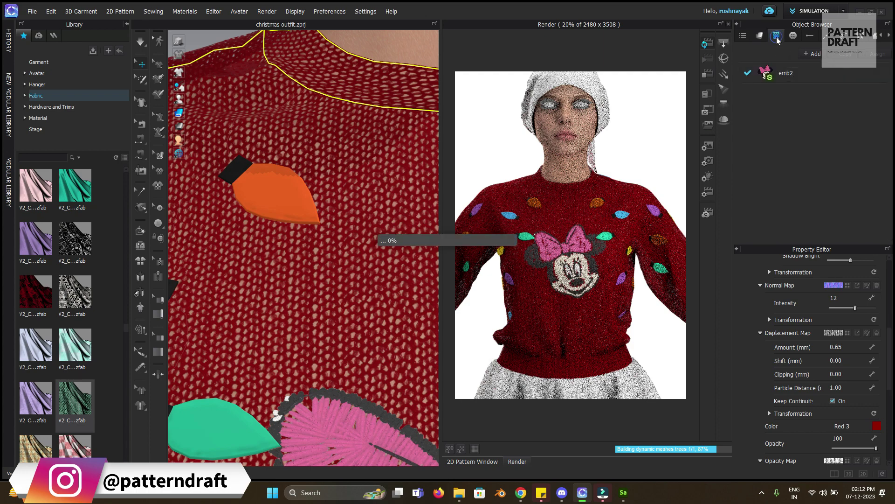
left_click(772, 76)
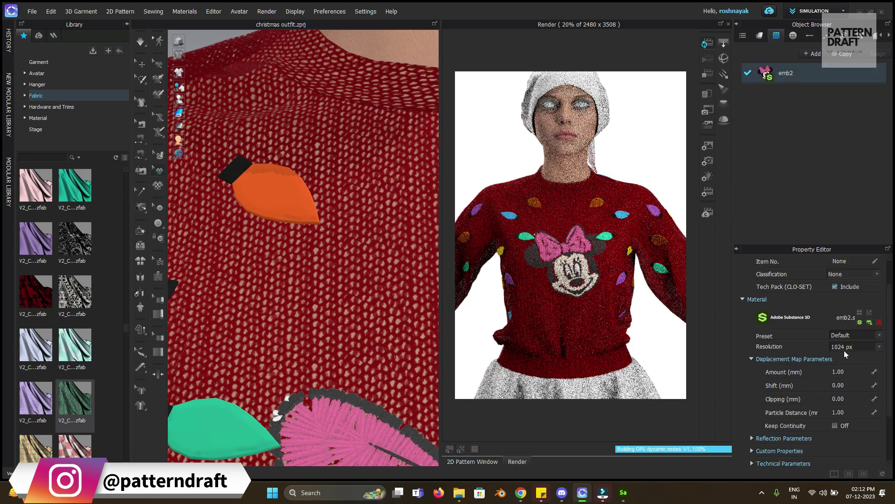
left_click(842, 372)
type("2")
key("Return")
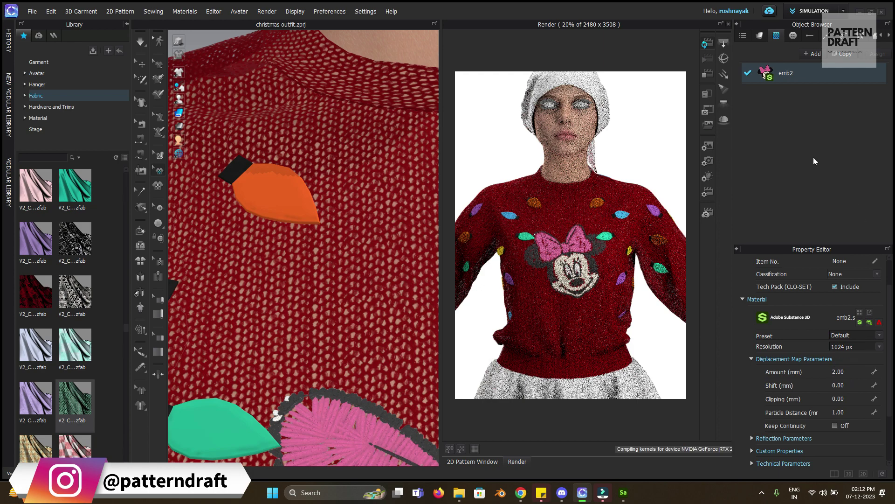
scroll(802, 433, "down", 1)
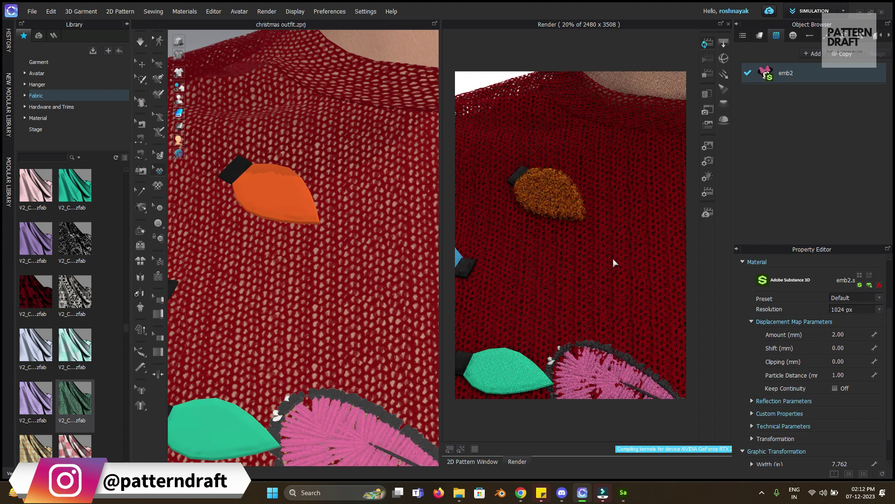
Make Light Copy 1 a Fur (Render Only) material with the Terry Cloth preset.
left_click(760, 35)
left_click(779, 125)
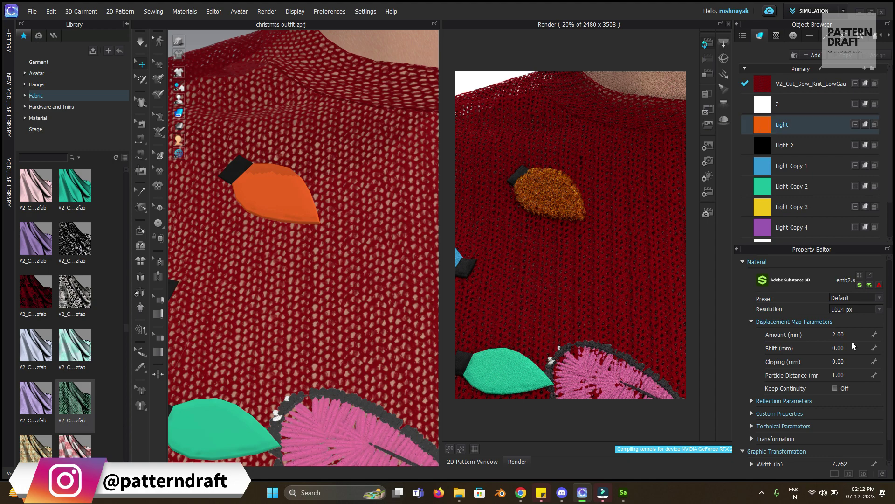
scroll(777, 305, "down", 2)
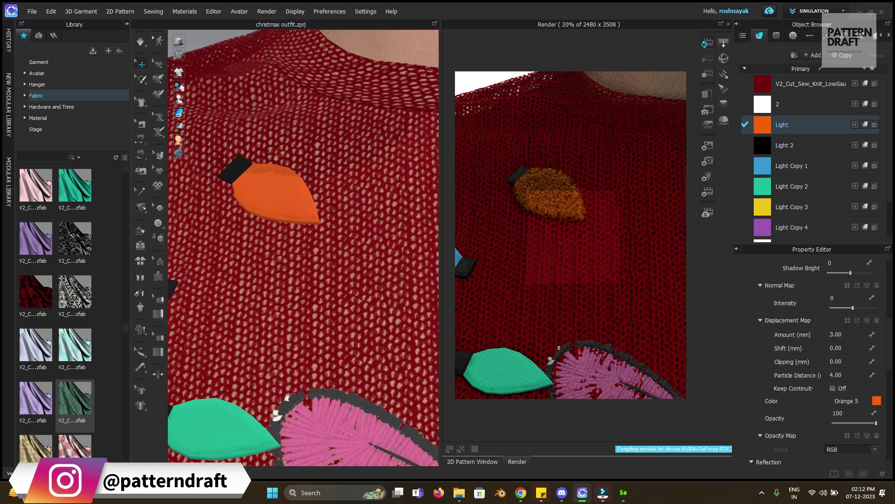
scroll(863, 364, "down", 1)
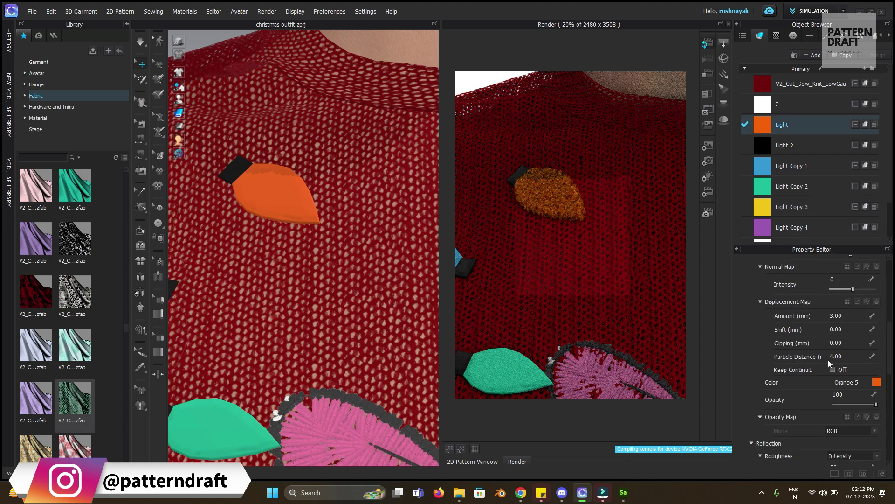
scroll(854, 354, "down", 3)
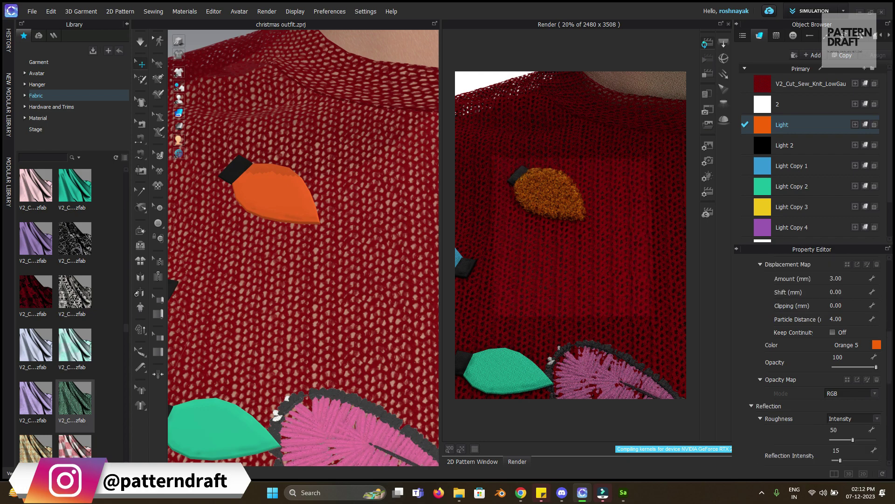
scroll(860, 352, "up", 5)
scroll(860, 348, "up", 5)
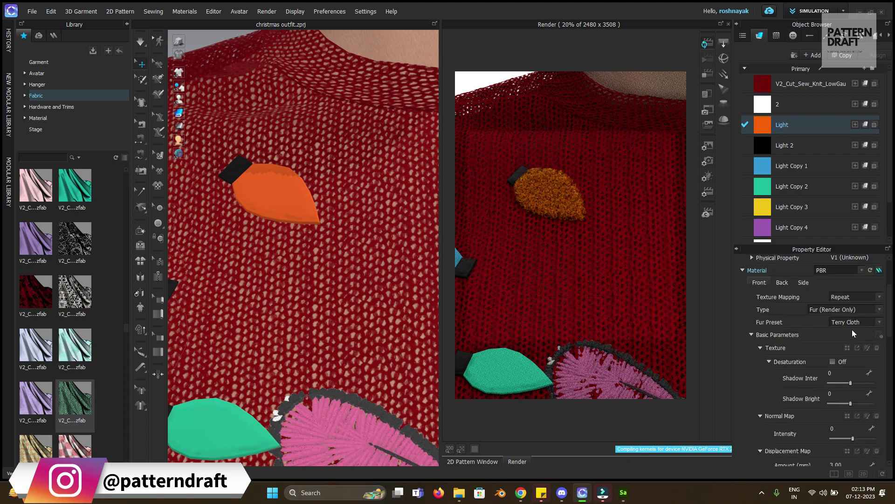
left_click(765, 168)
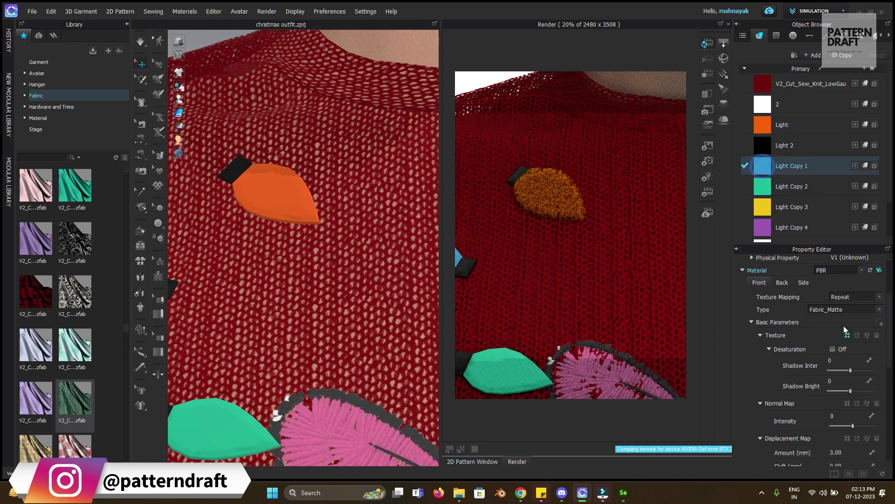
left_click(841, 310)
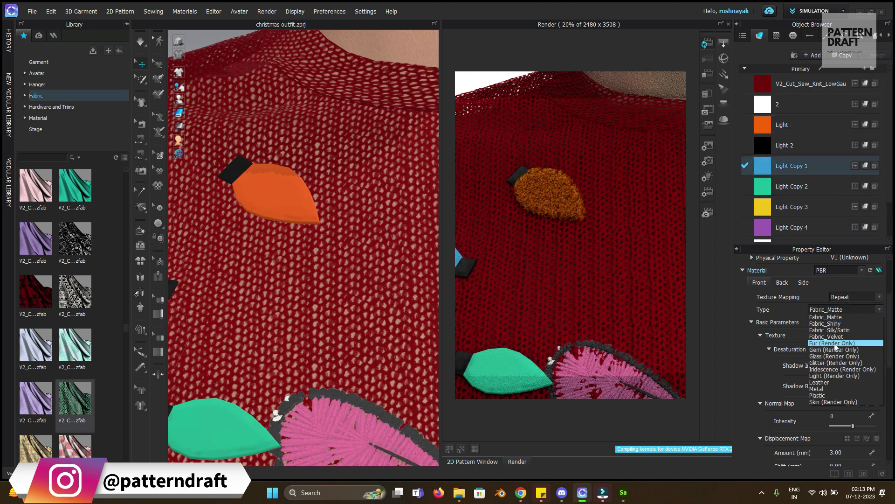
left_click(834, 343)
left_click(847, 321)
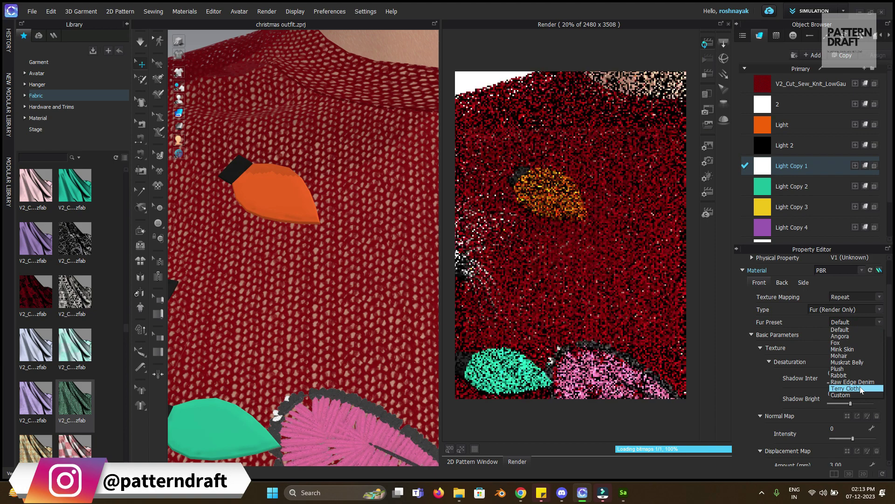
left_click(845, 388)
Colour the Light Copy 1 fur Magenta 2.
scroll(845, 383, "down", 2)
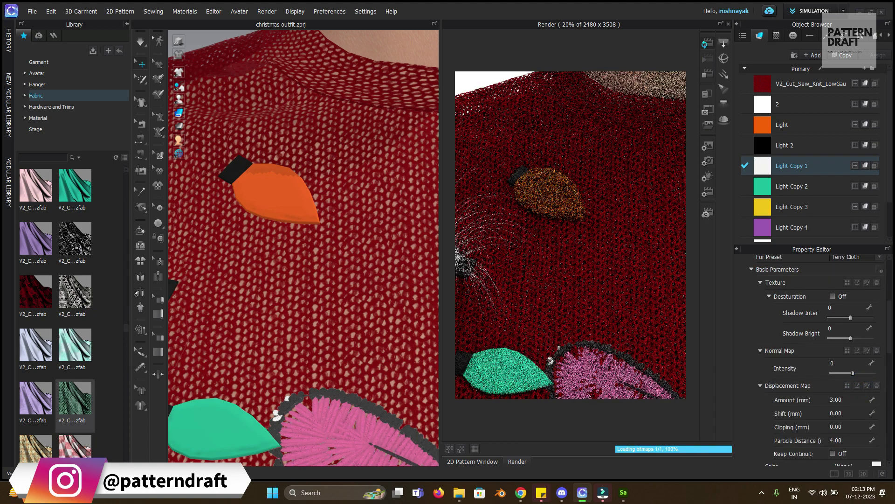
scroll(310, 331, "down", 6)
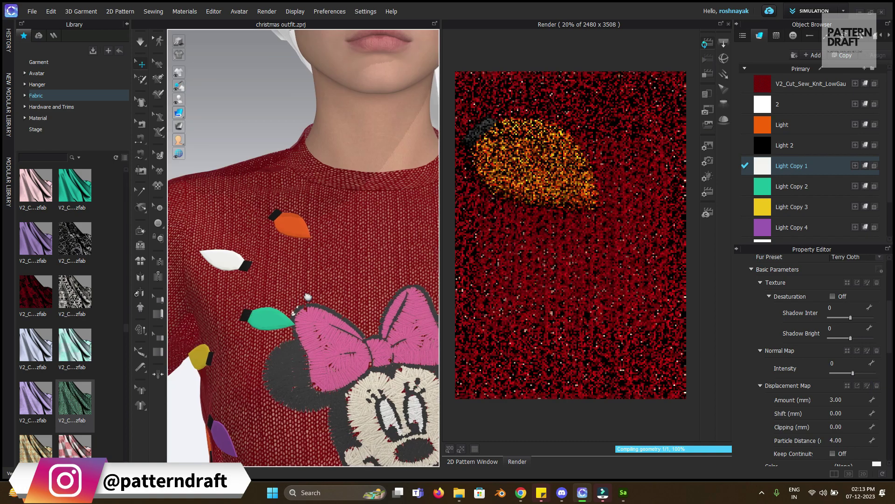
middle_click_drag(309, 296, 330, 287)
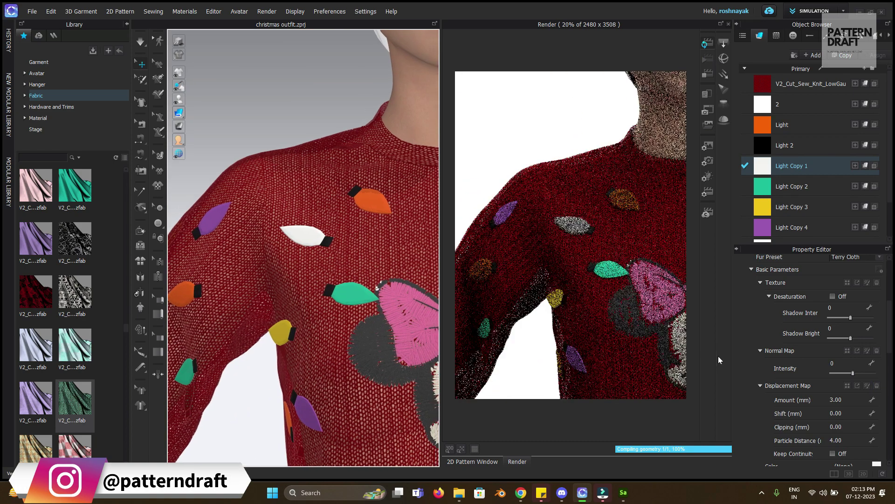
scroll(867, 411, "down", 1)
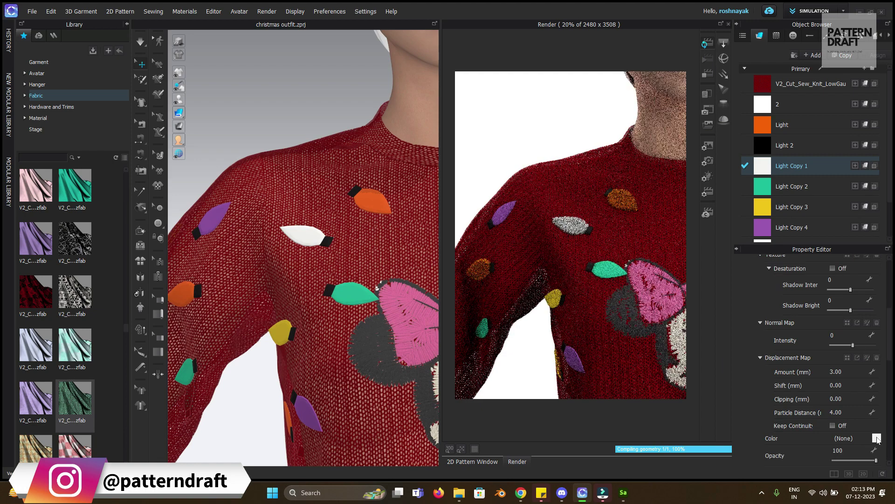
left_click(876, 437)
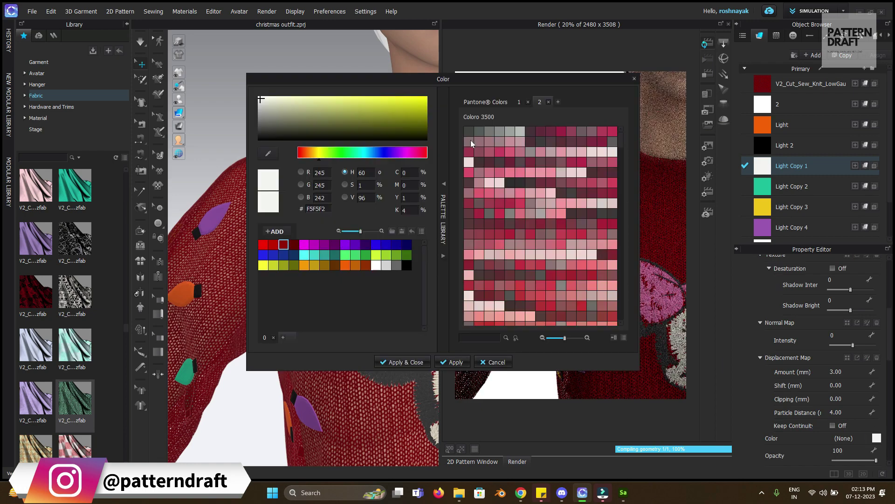
left_click(304, 244)
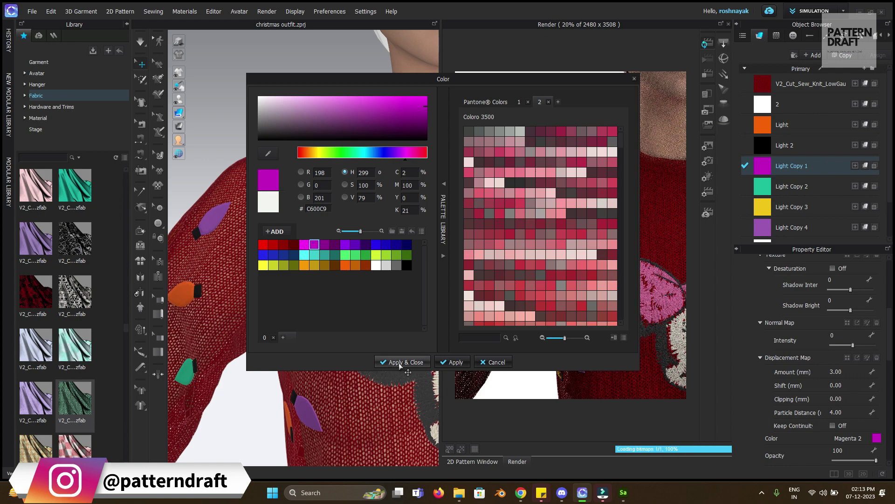
left_click(401, 361)
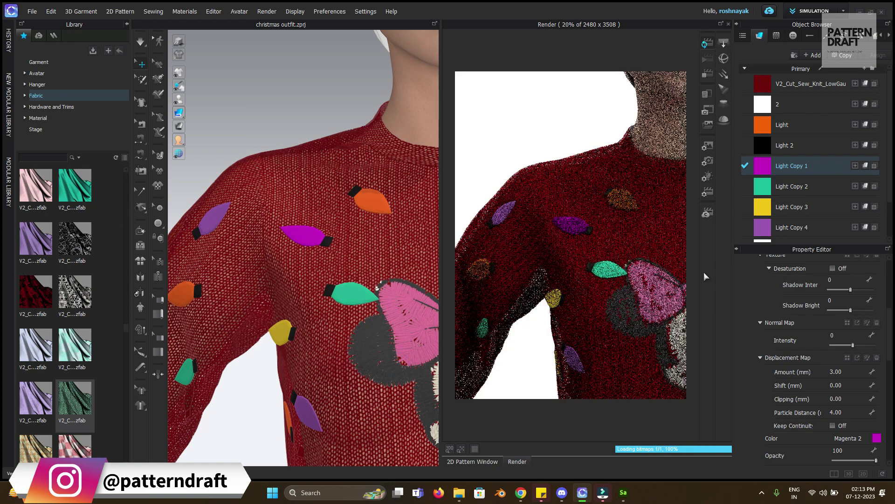
left_click(765, 188)
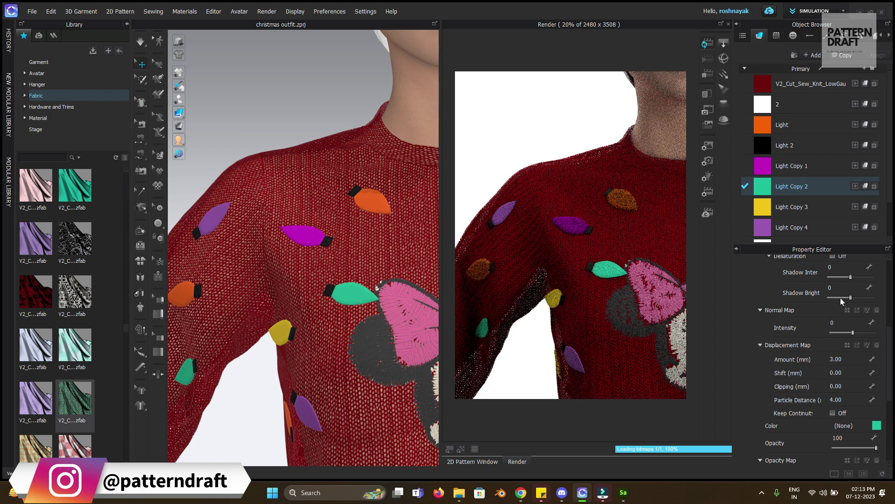
Set Light Copy 2 to Fur (Render Only) with the Terry Cloth preset.
scroll(840, 297, "up", 2)
scroll(840, 299, "up", 2)
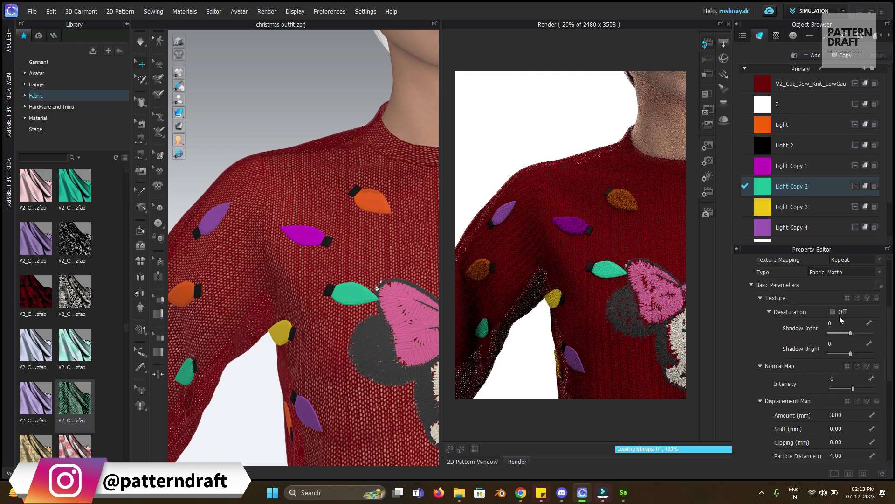
scroll(838, 294, "up", 1)
left_click(837, 281)
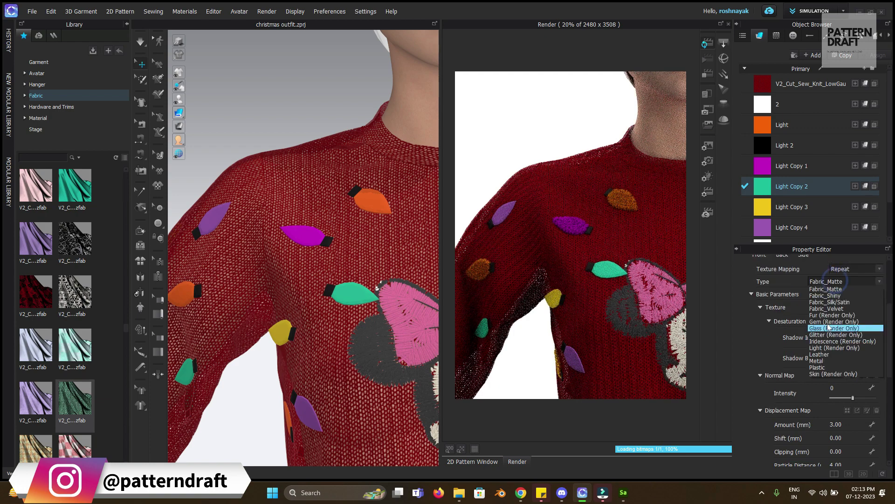
left_click(832, 315)
left_click(856, 294)
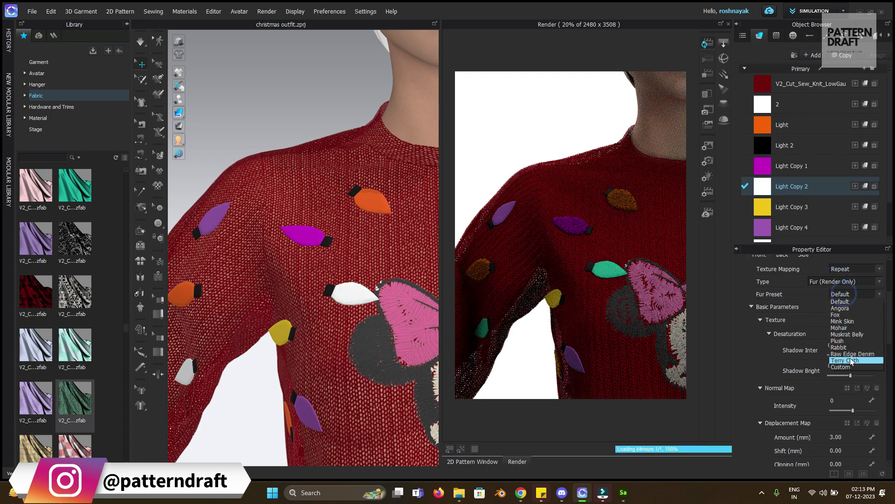
left_click(852, 361)
Colour the Light Copy 2 fur Green 3.
scroll(872, 421, "down", 3)
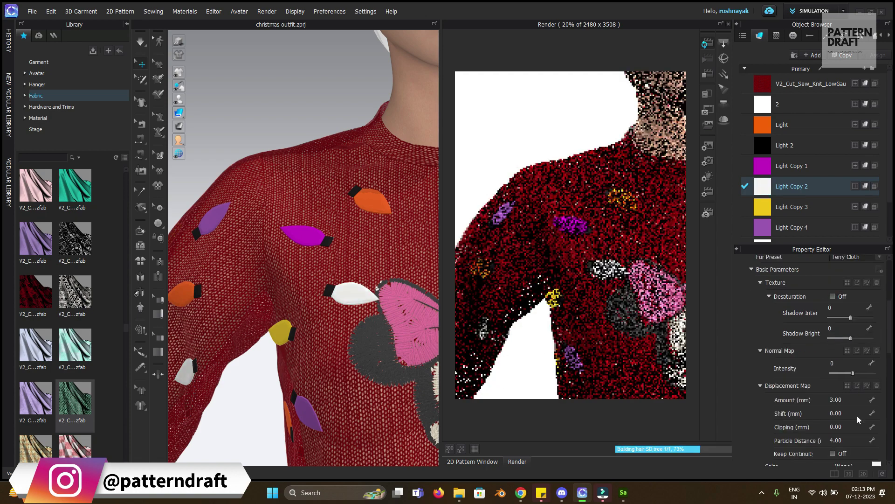
left_click(877, 439)
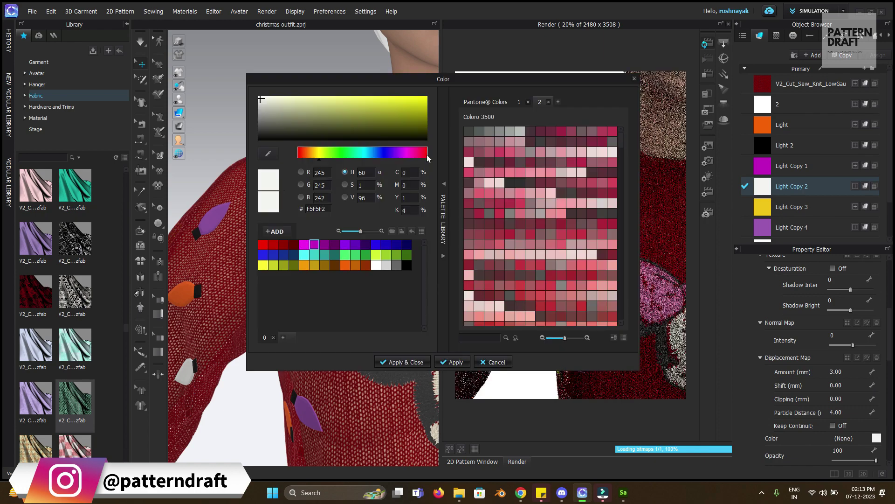
left_click_drag(454, 81, 723, 141)
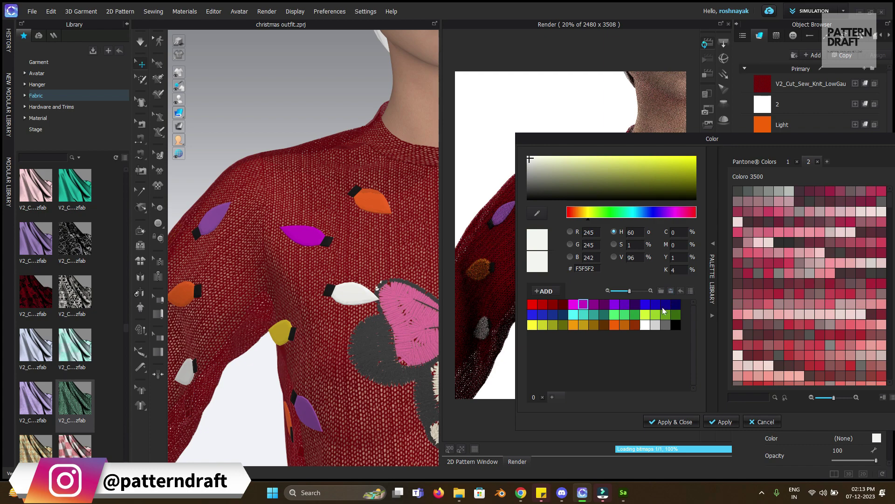
left_click(638, 315)
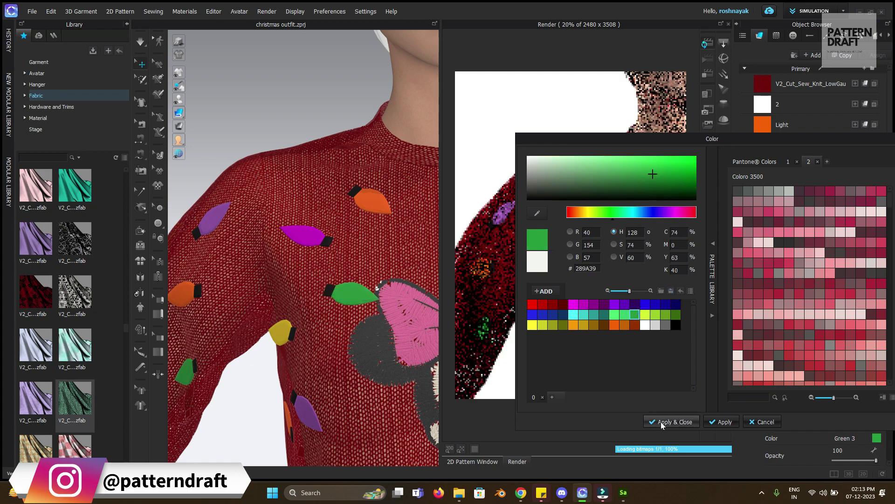
left_click(660, 421)
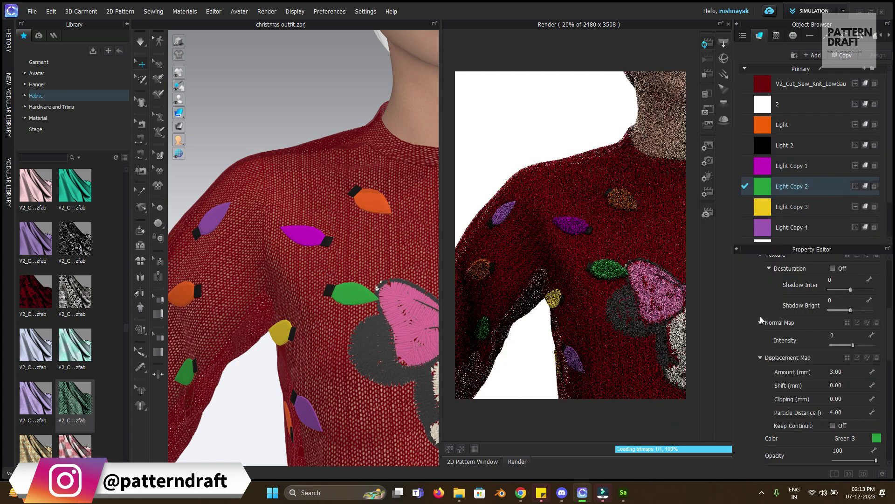
left_click(792, 207)
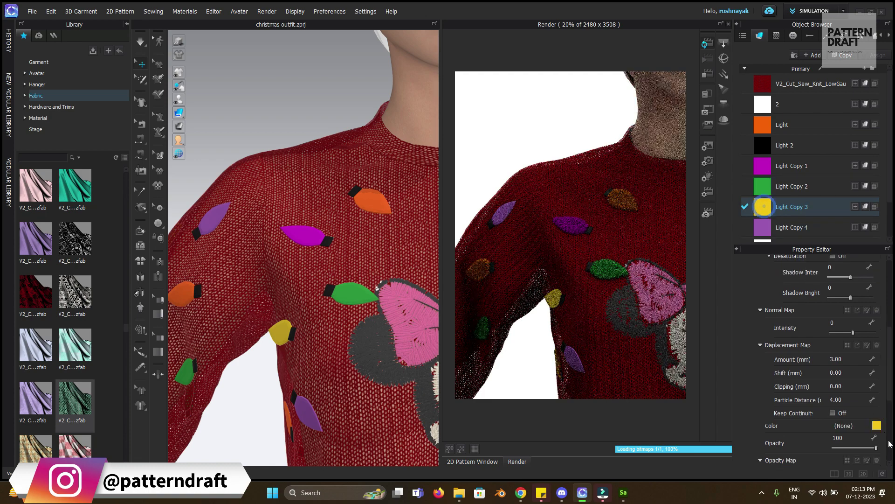
Switch Light Copy 3 to Fur (Render Only) and colour it Yellow 1.
scroll(852, 326, "up", 4)
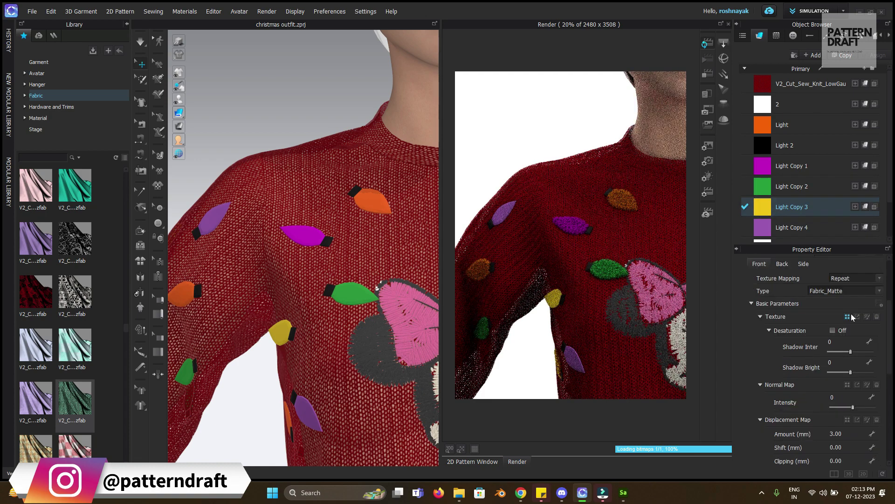
left_click(826, 290)
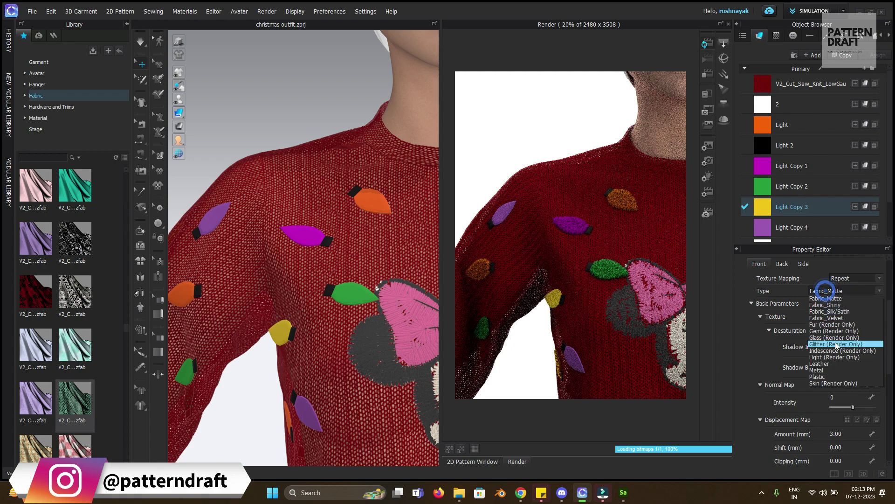
left_click(832, 325)
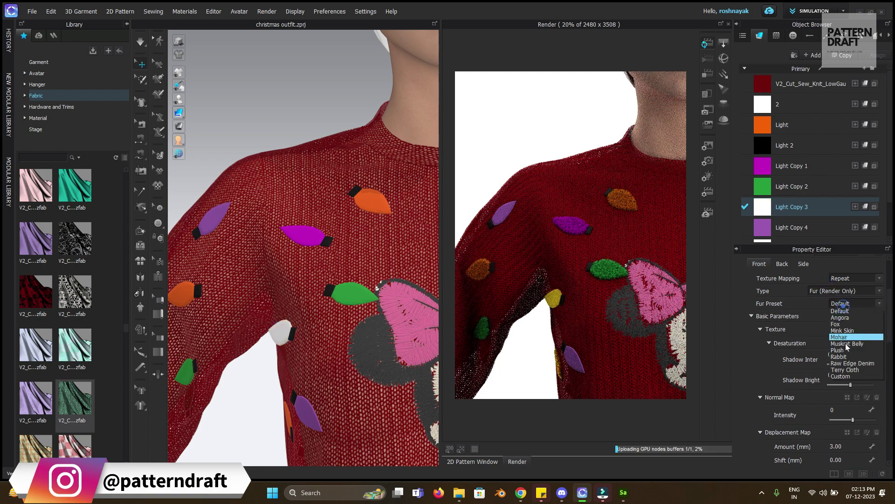
scroll(847, 386, "down", 4)
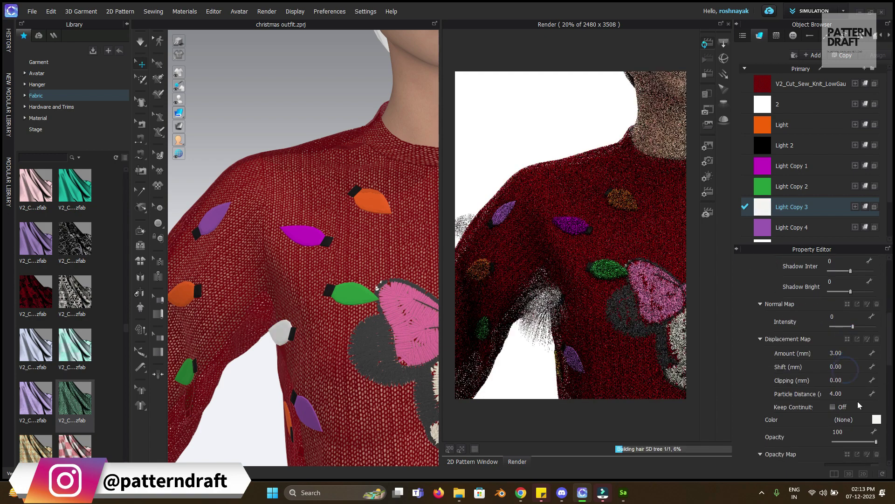
left_click(877, 384)
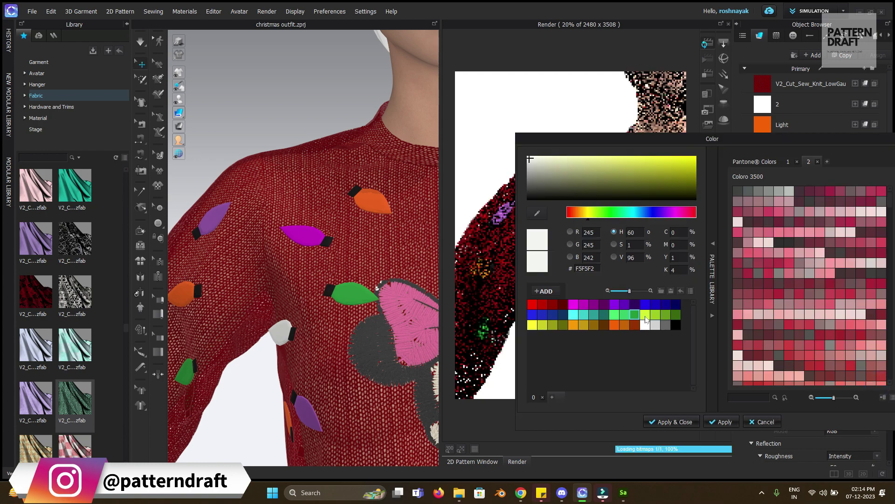
left_click(532, 324)
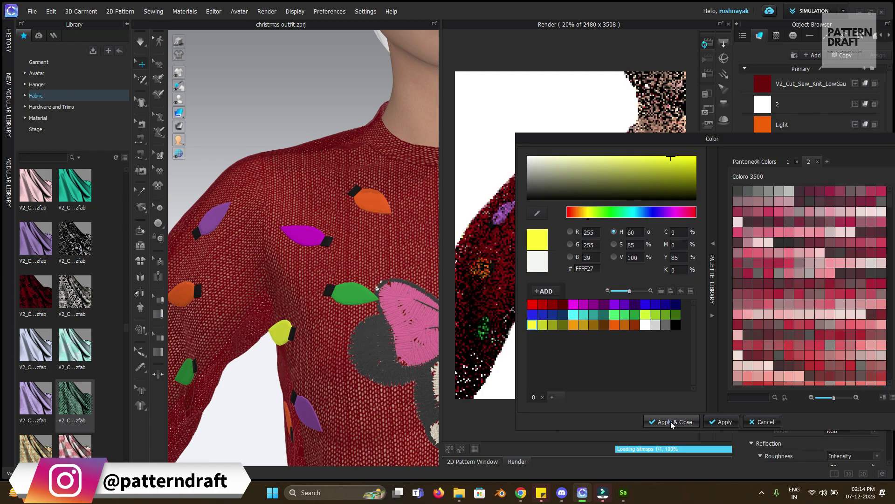
left_click(671, 422)
scroll(338, 296, "up", 5)
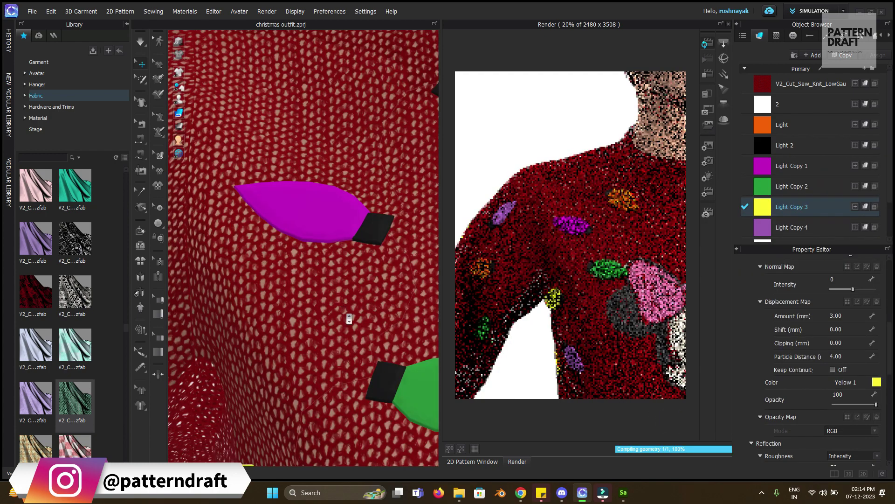
scroll(349, 319, "down", 8)
scroll(774, 219, "down", 1)
Make Light Copy 4 a fur material with the Default preset, coloured Cyan 1.
left_click(763, 199)
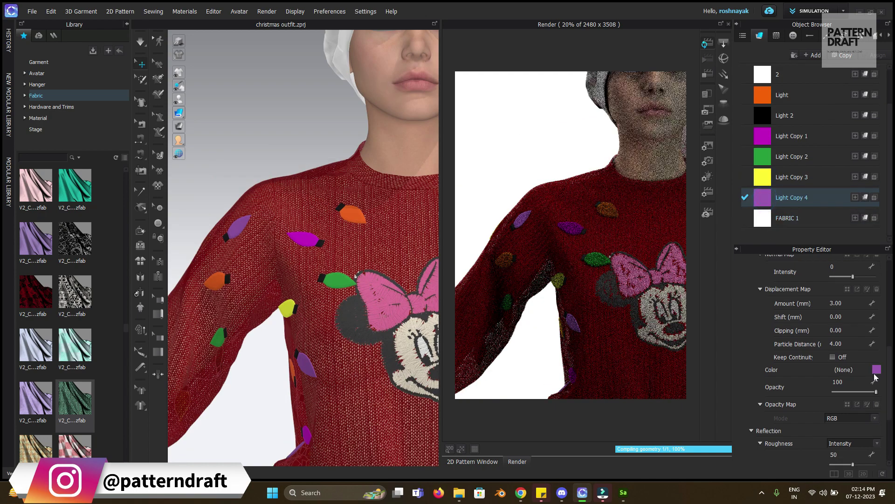
scroll(839, 322, "up", 4)
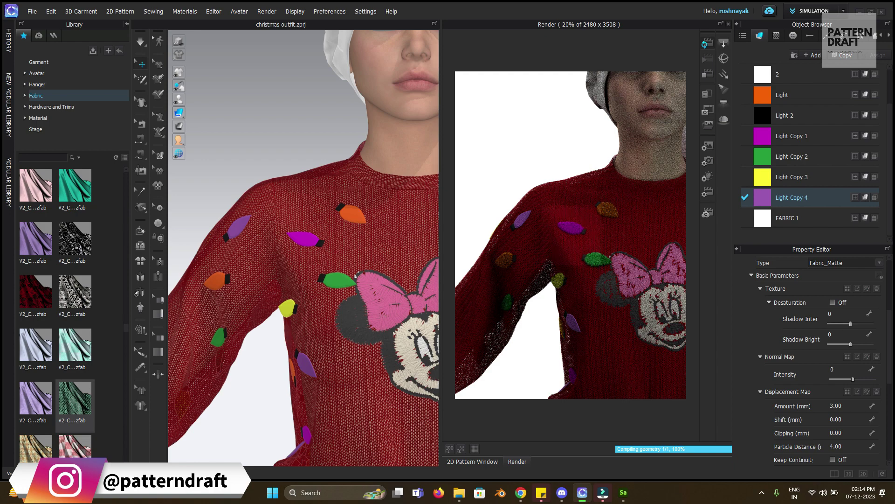
scroll(833, 318, "up", 2)
left_click(831, 317)
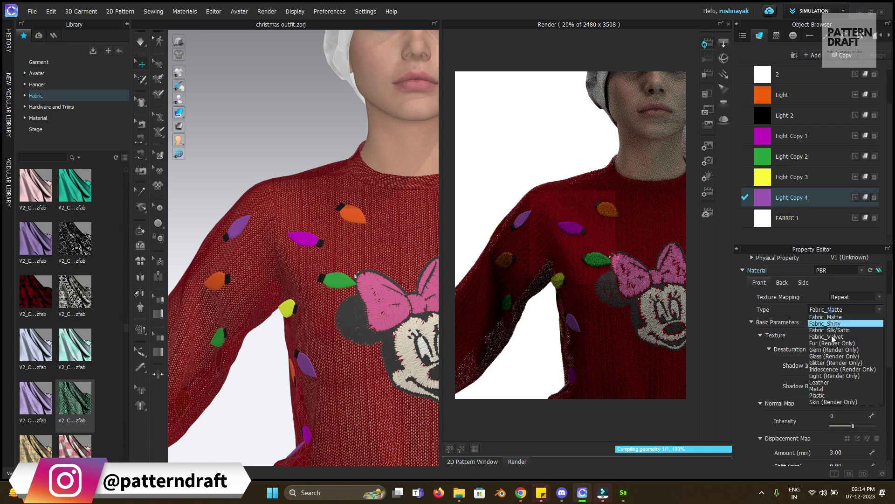
left_click(837, 348)
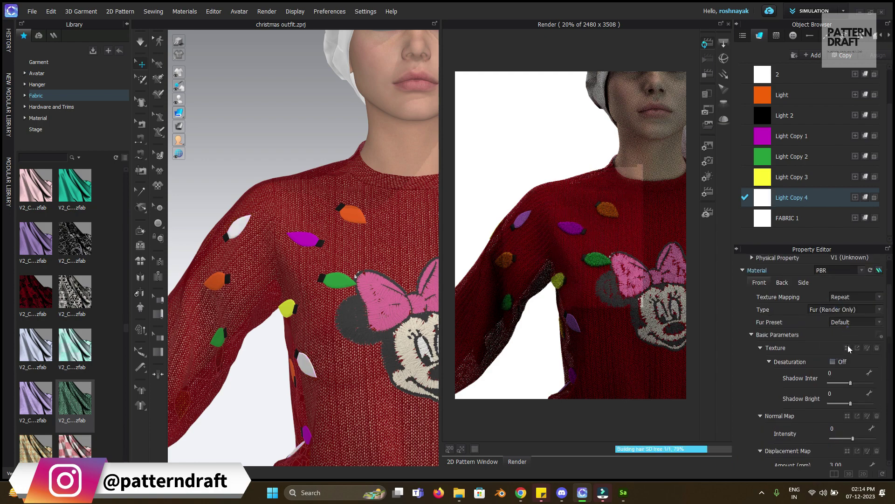
left_click(849, 322)
left_click(857, 382)
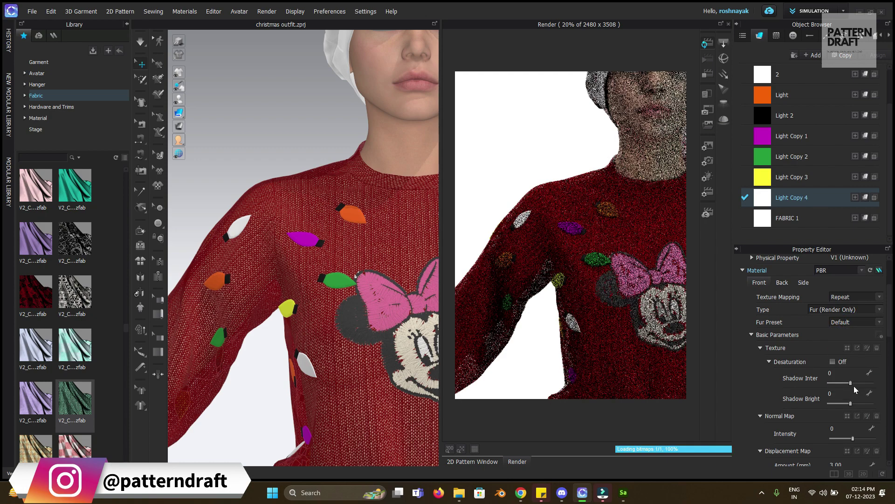
scroll(856, 389, "down", 5)
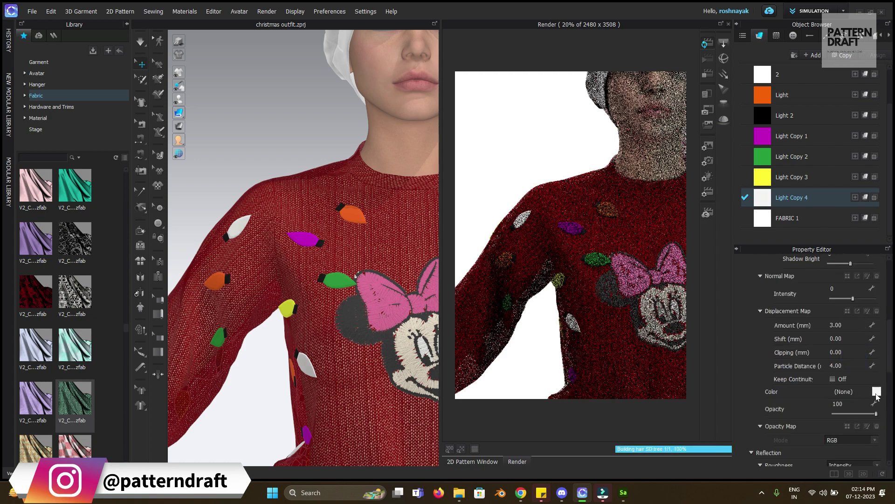
left_click(877, 394)
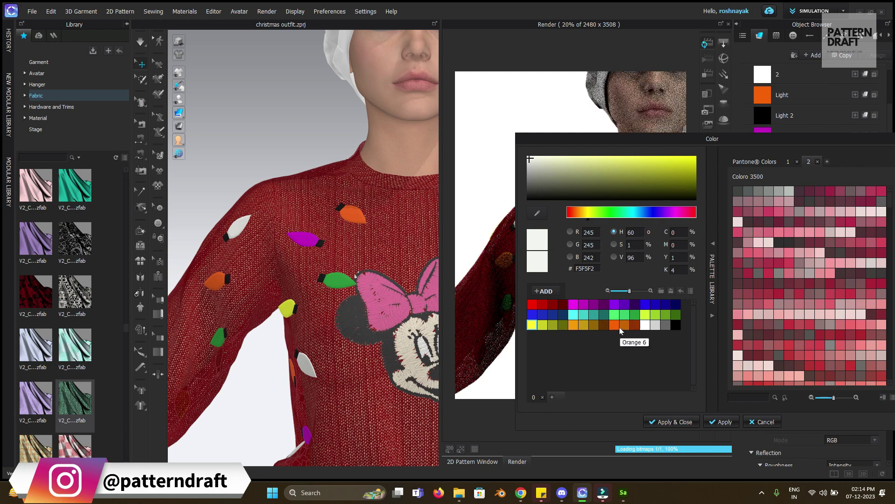
left_click(574, 319)
left_click(658, 422)
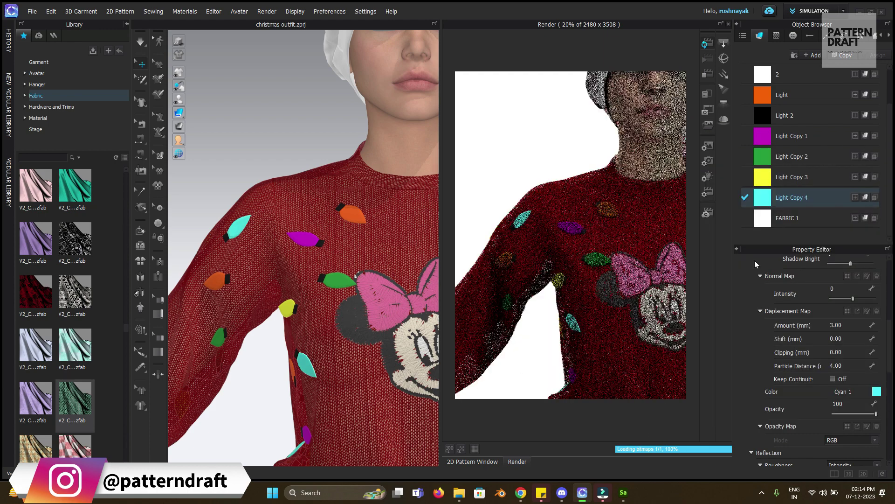
Orbit and zoom around the avatar to inspect the hat, face and sweater.
left_click(764, 223)
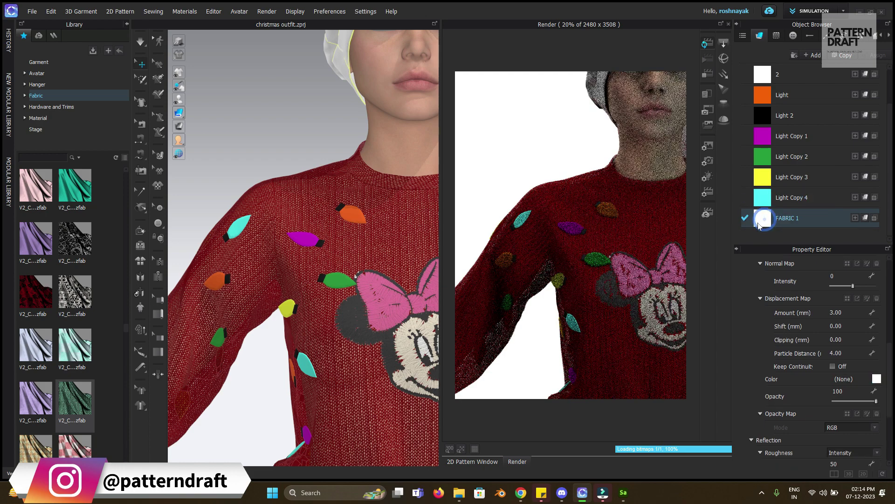
scroll(332, 283, "down", 5)
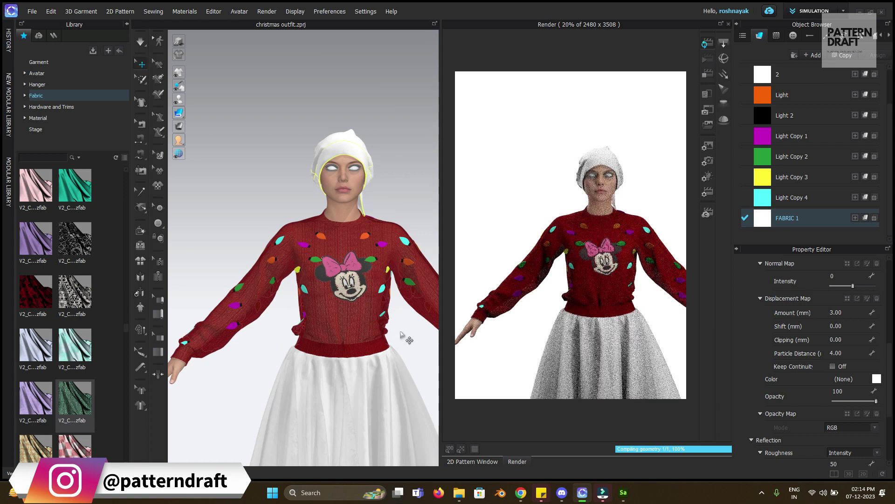
mouse_move(428, 250)
right_mouse_down()
mouse_move(259, 256)
mouse_move(419, 252)
right_mouse_up()
scroll(386, 223, "down", 4)
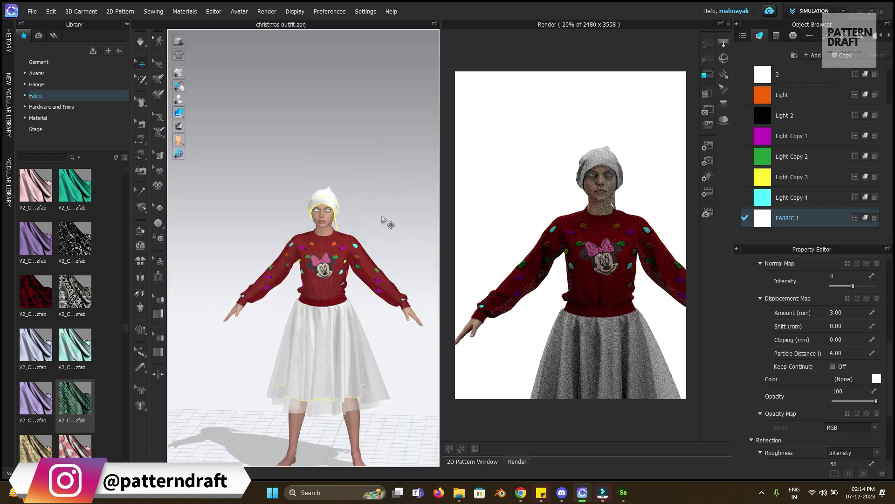
scroll(383, 217, "up", 5)
middle_click_drag(380, 215, 294, 429)
right_click_drag(283, 239, 407, 234)
left_click(766, 217)
middle_click_drag(343, 368, 308, 79)
right_click_drag(307, 273, 259, 285)
scroll(321, 343, "down", 3)
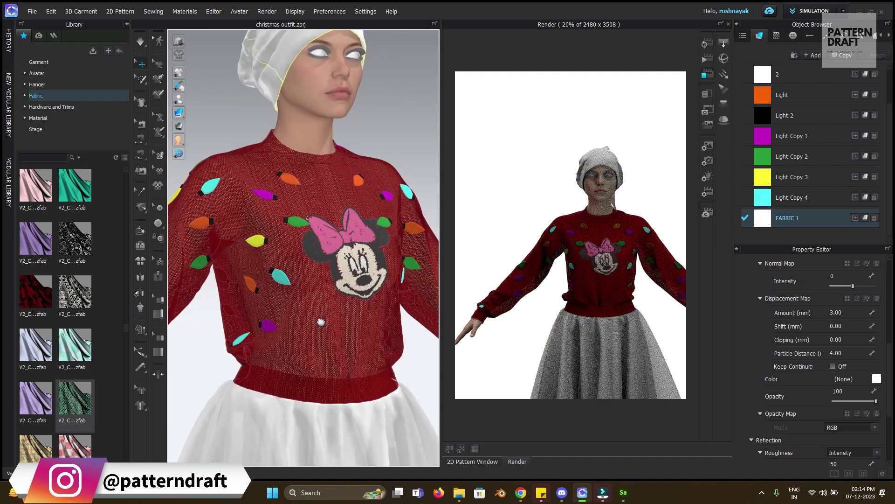
middle_click_drag(320, 322, 306, 164)
scroll(325, 293, "down", 5)
scroll(787, 136, "up", 2)
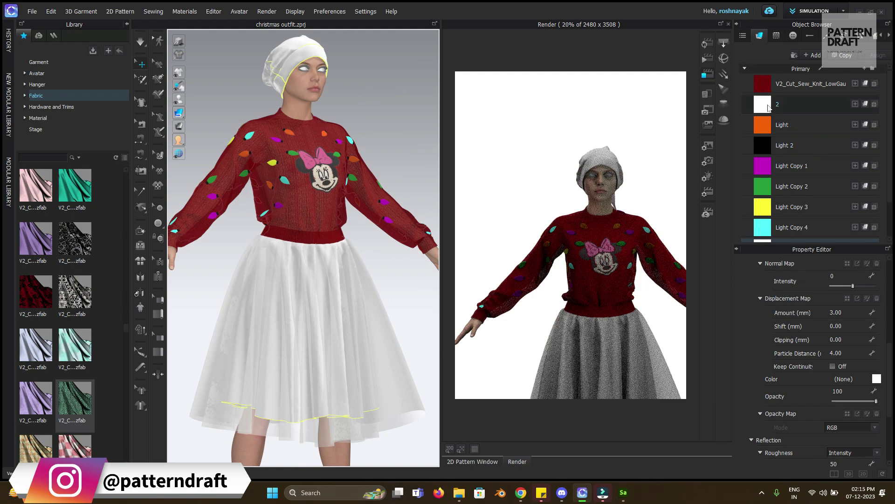
Select fabric 2 and show the 2D Pattern Window with its pieces in view.
left_click(768, 108)
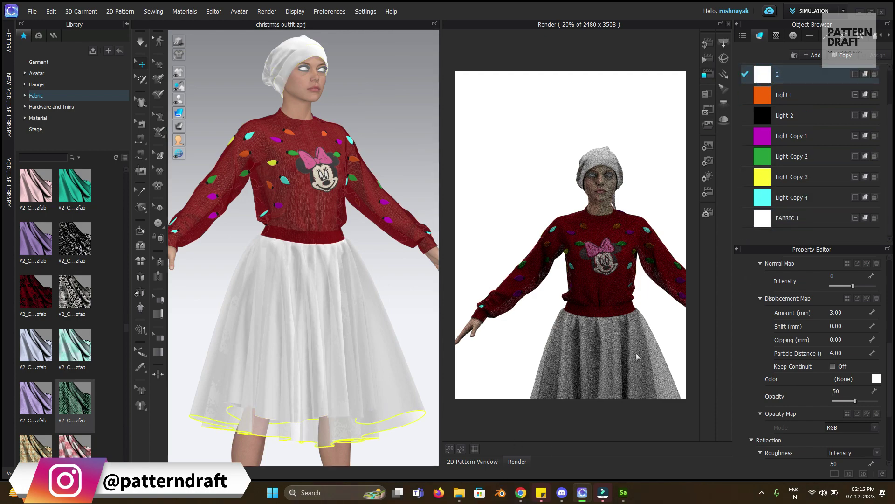
left_click(490, 463)
scroll(626, 328, "up", 5)
scroll(627, 329, "down", 10)
middle_click_drag(626, 350, 590, 214)
scroll(589, 245, "up", 5)
scroll(595, 267, "down", 3)
middle_click_drag(595, 266, 597, 205)
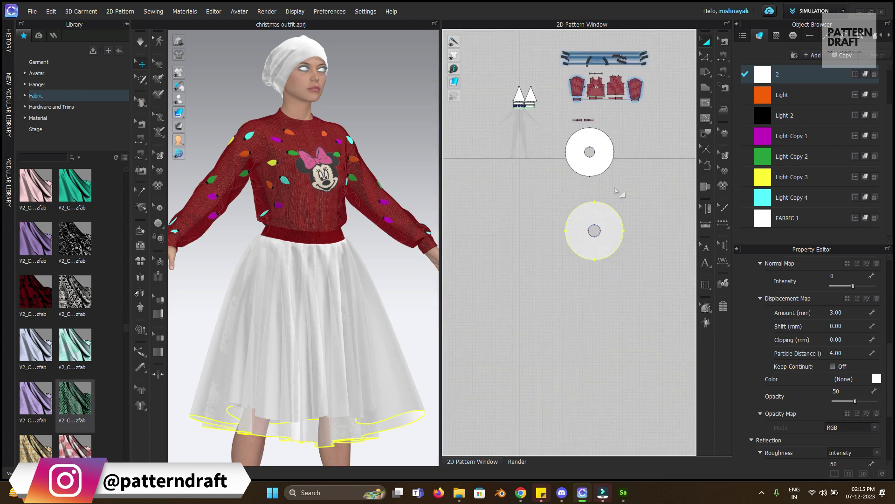
Switch FABRIC 1 to the Fabric_Silk/Satin material type.
scroll(613, 188, "up", 2)
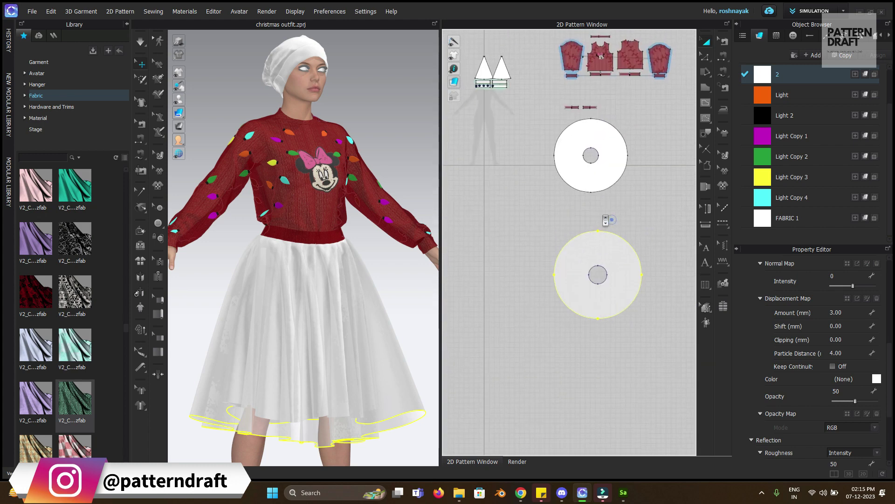
scroll(605, 219, "up", 4)
scroll(612, 222, "down", 2)
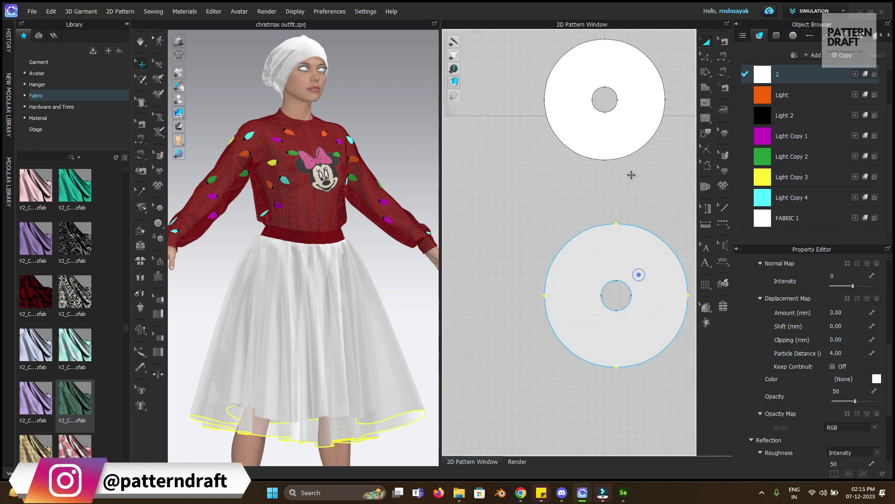
left_click(632, 132)
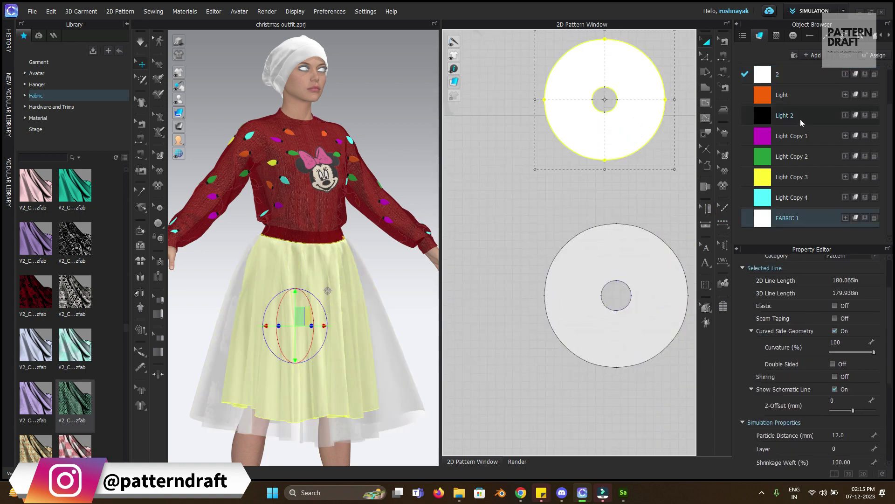
left_click(766, 226)
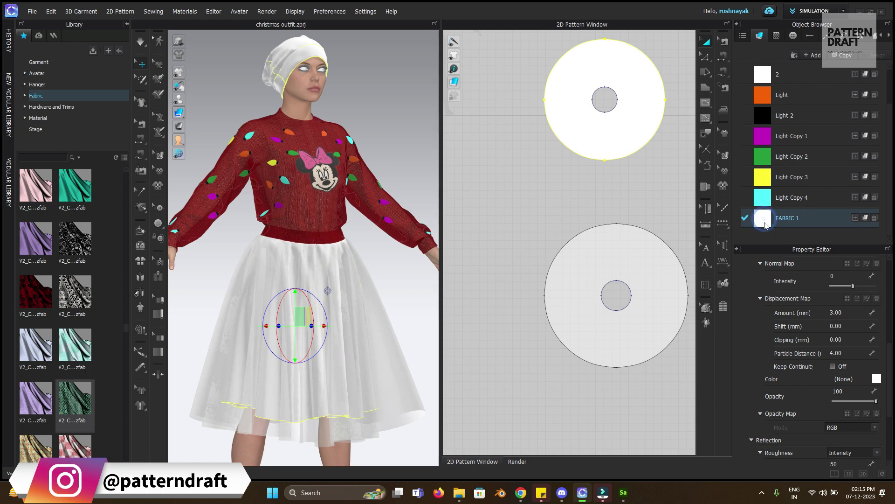
scroll(850, 331, "up", 4)
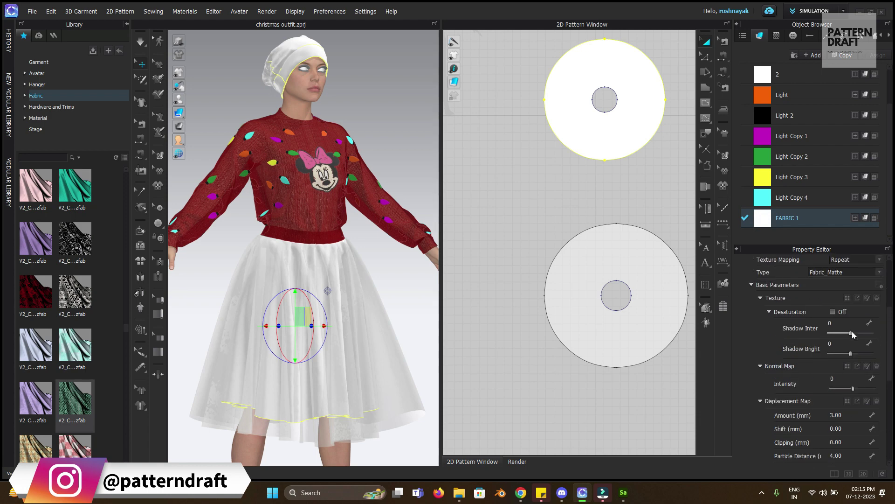
left_click(840, 347)
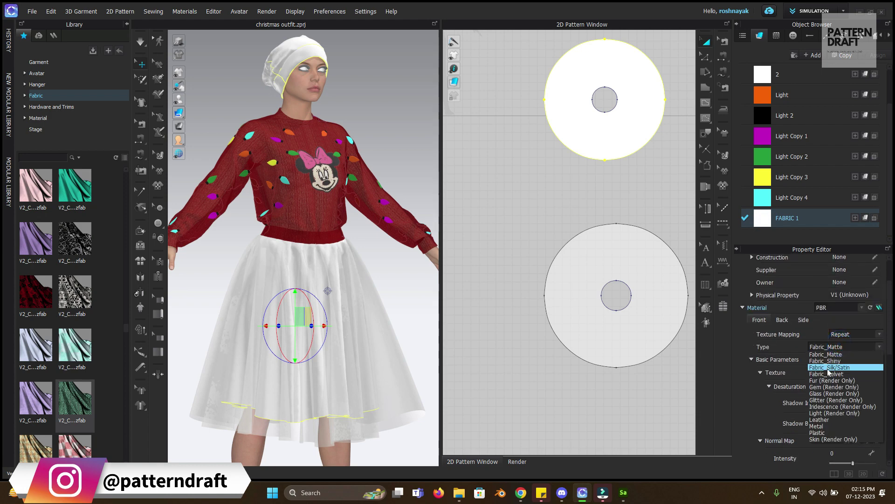
left_click(828, 371)
left_click(524, 373)
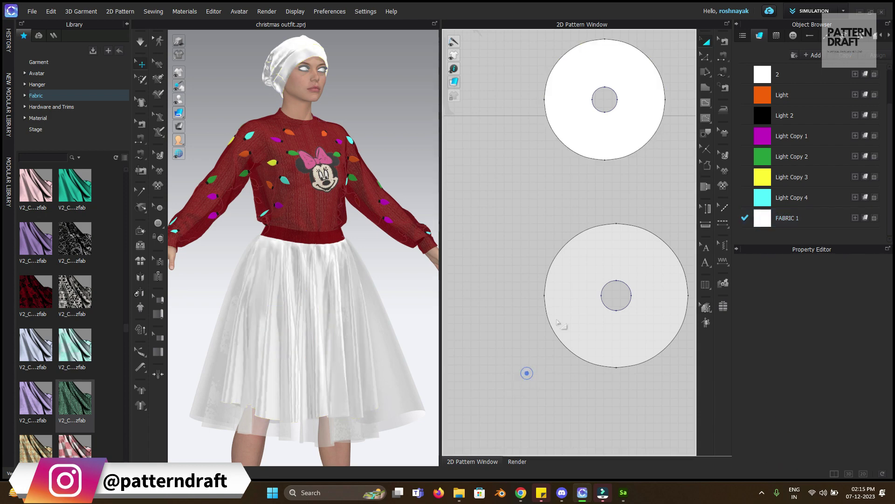
left_click(566, 289)
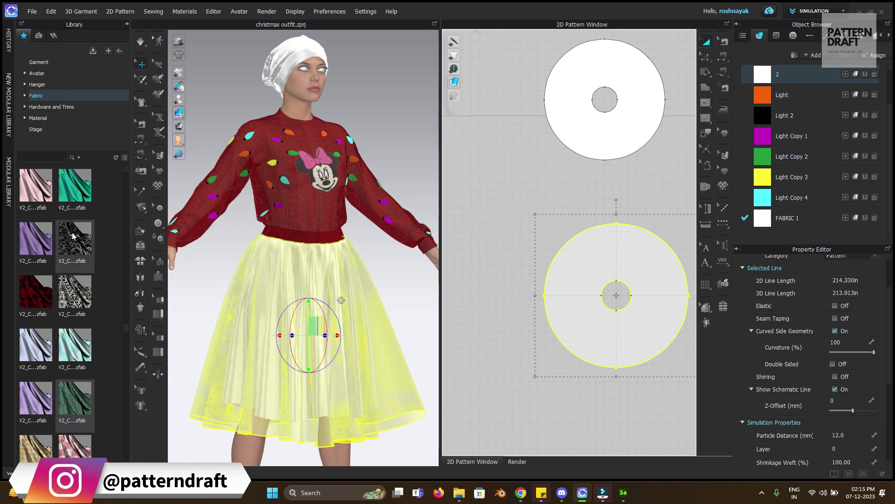
Apply the V2_Cut_Sew_Knit_Lace_1 lace fabric to the lower skirt ring.
mouse_move(72, 236)
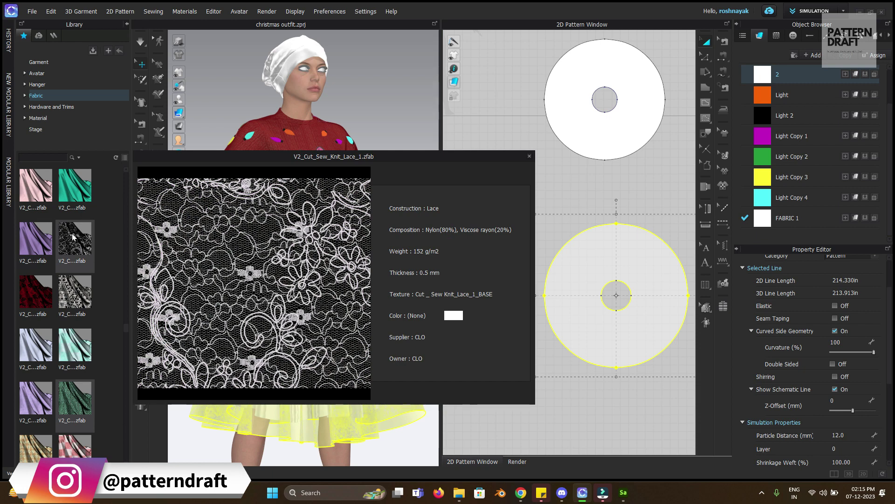
left_click_drag(72, 237, 581, 265)
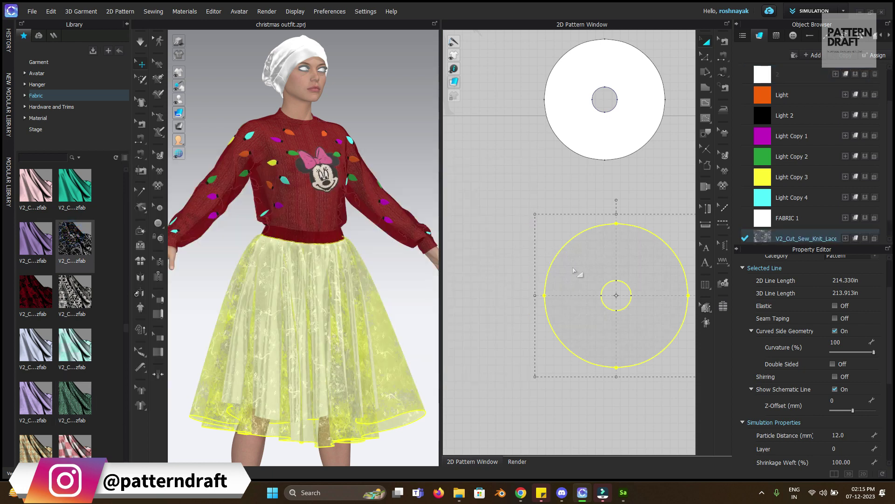
left_click(410, 302)
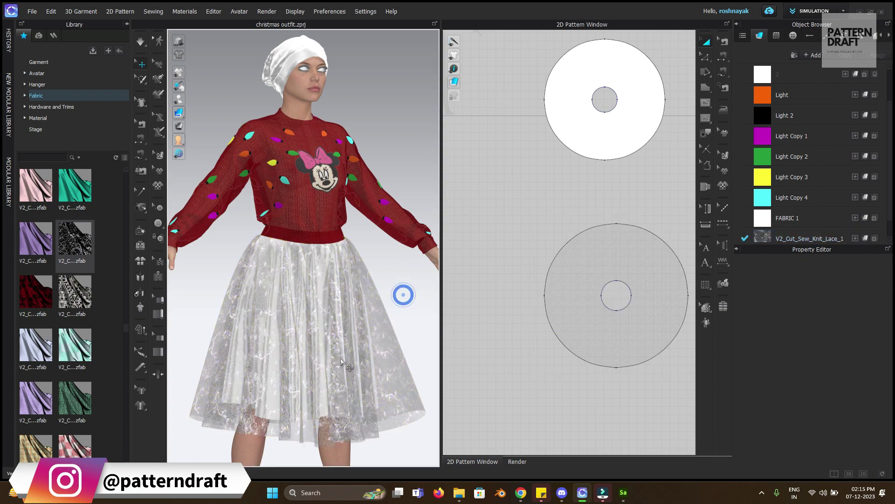
scroll(381, 320, "up", 10)
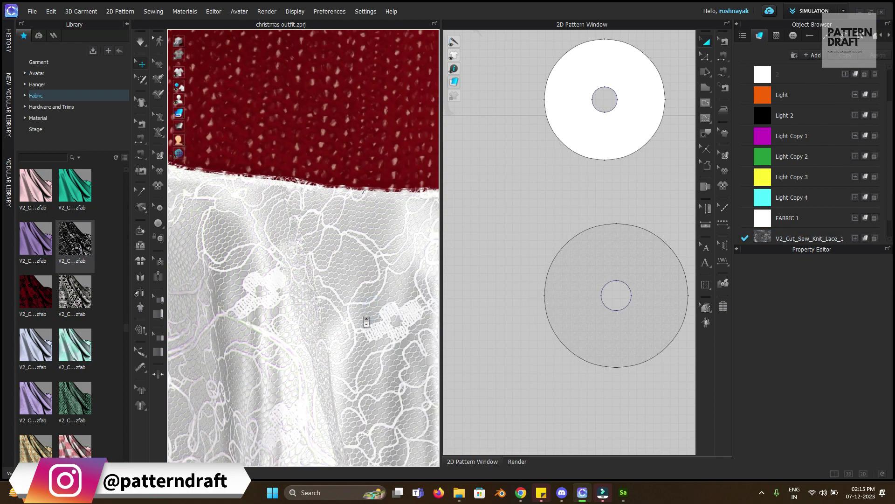
left_click(767, 237)
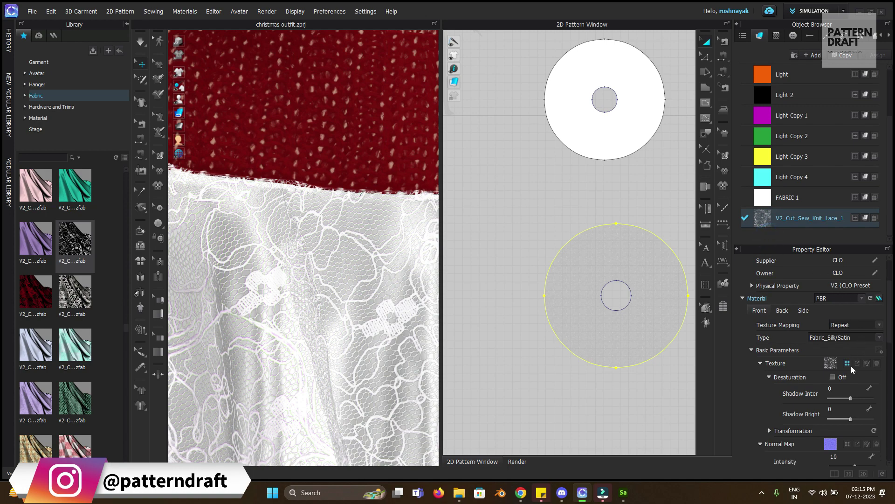
Colour the lace red C40000.
scroll(849, 384, "down", 1)
scroll(853, 387, "down", 10)
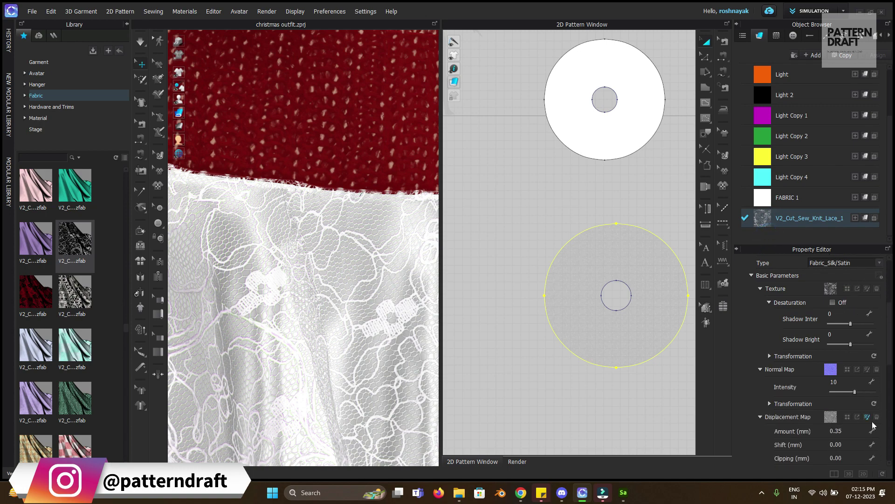
left_click(876, 425)
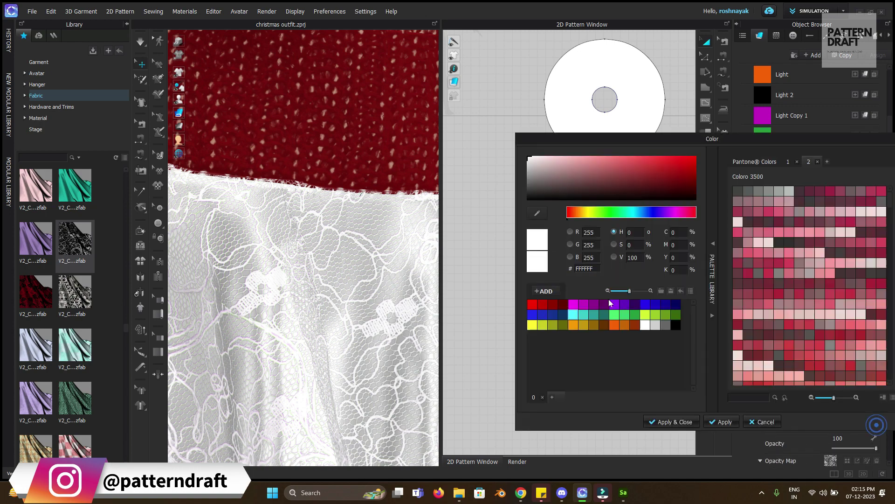
left_click(532, 304)
scroll(304, 320, "down", 10)
scroll(303, 321, "up", 6)
key("2")
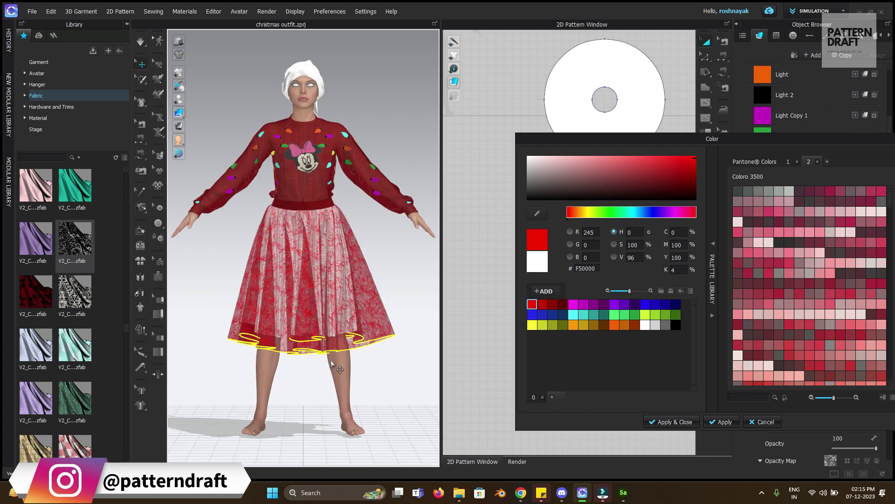
left_click(420, 352)
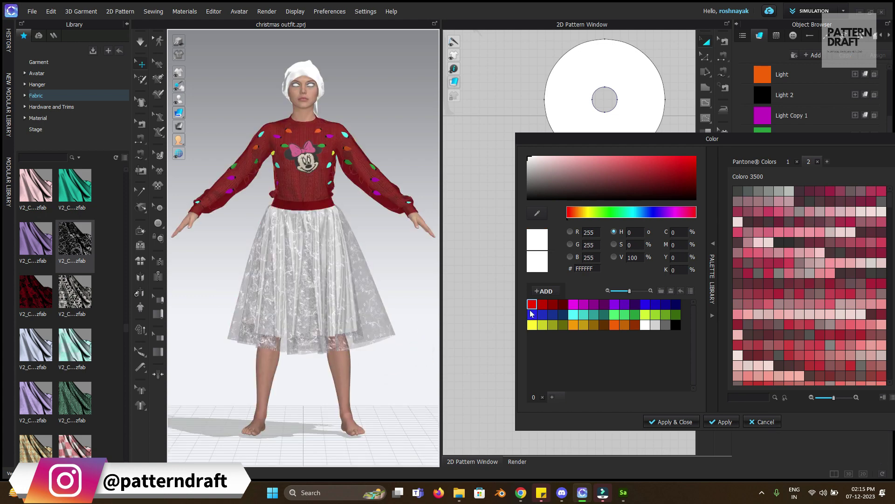
left_click(532, 305)
left_click(552, 305)
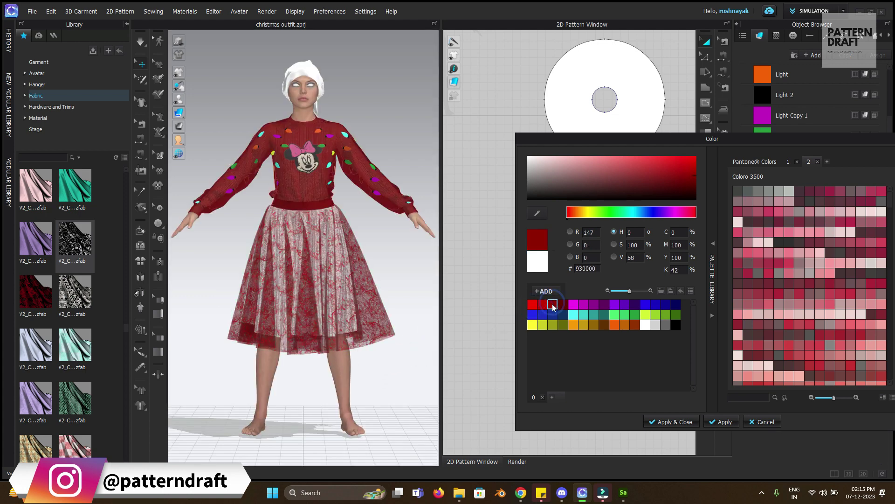
left_click(542, 304)
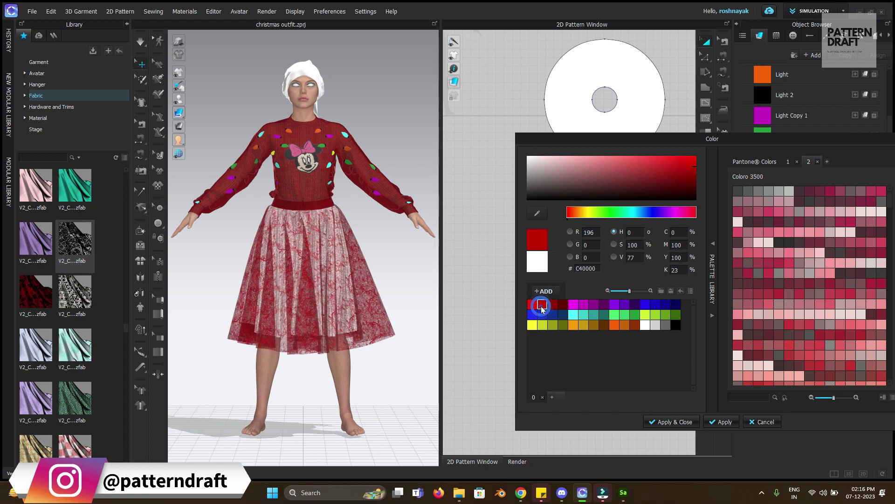
left_click(671, 422)
left_click(402, 368)
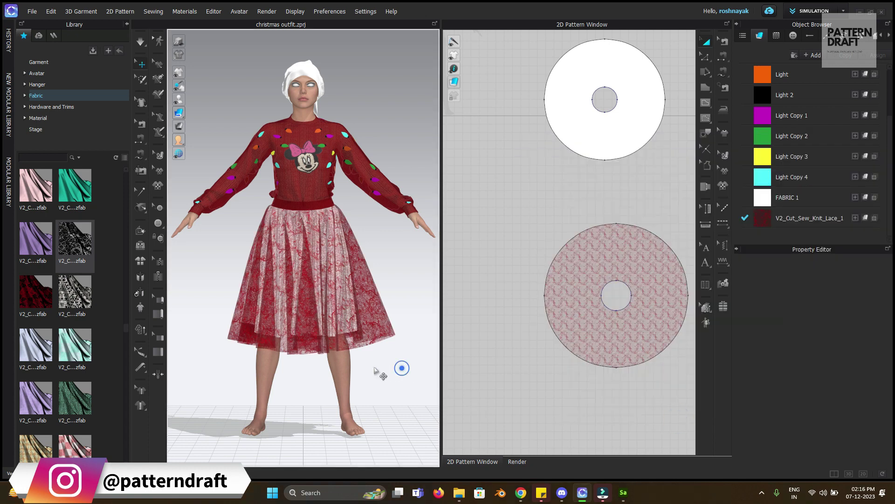
Change FABRIC 1's type to Fabric_Velvet.
scroll(380, 366, "up", 5)
middle_click_drag(372, 227, 359, 363)
scroll(323, 252, "up", 8)
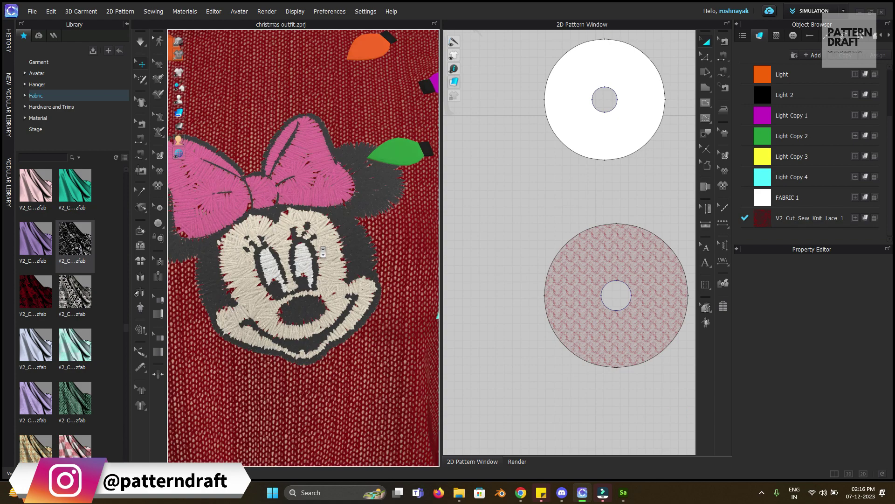
scroll(329, 248, "down", 8)
scroll(337, 259, "down", 15)
scroll(390, 266, "up", 12)
mouse_move(368, 307)
right_mouse_down()
mouse_move(330, 317)
mouse_move(385, 308)
right_mouse_up()
left_click(765, 199)
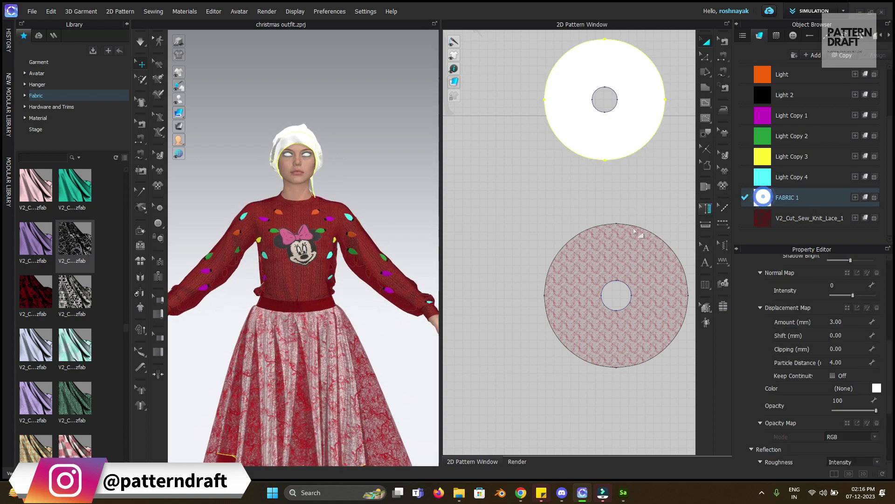
scroll(823, 350, "up", 5)
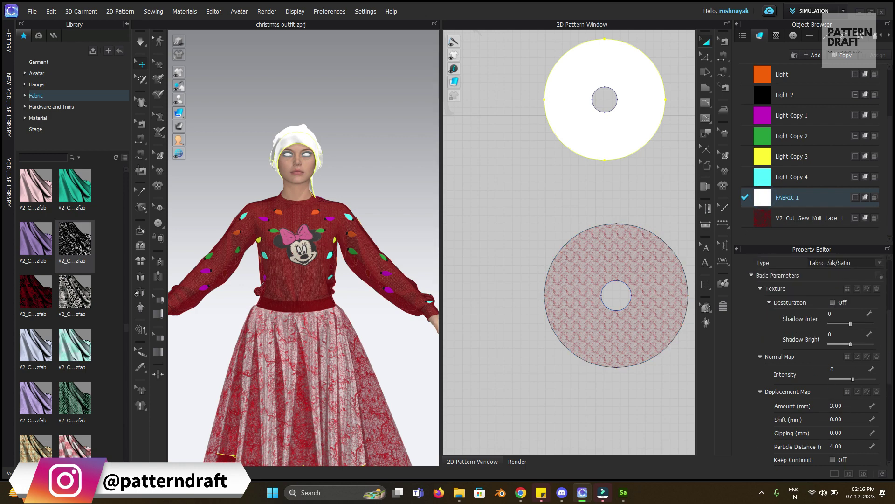
left_click(844, 329)
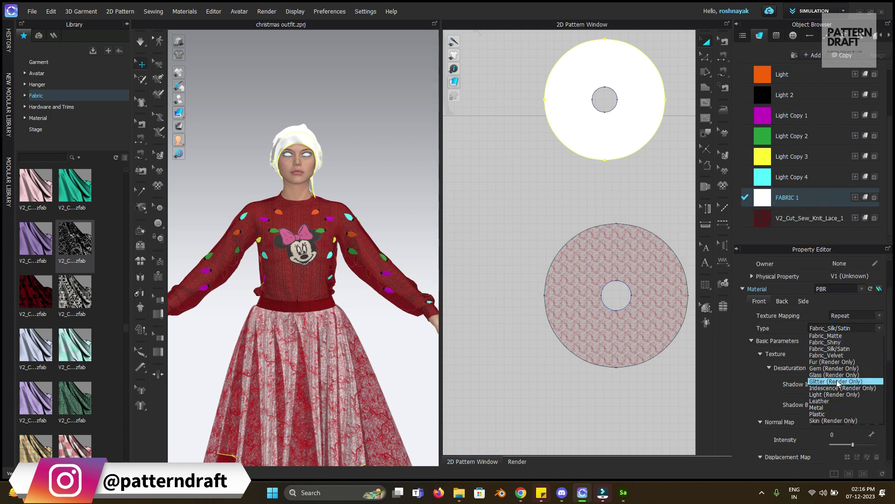
left_click(838, 355)
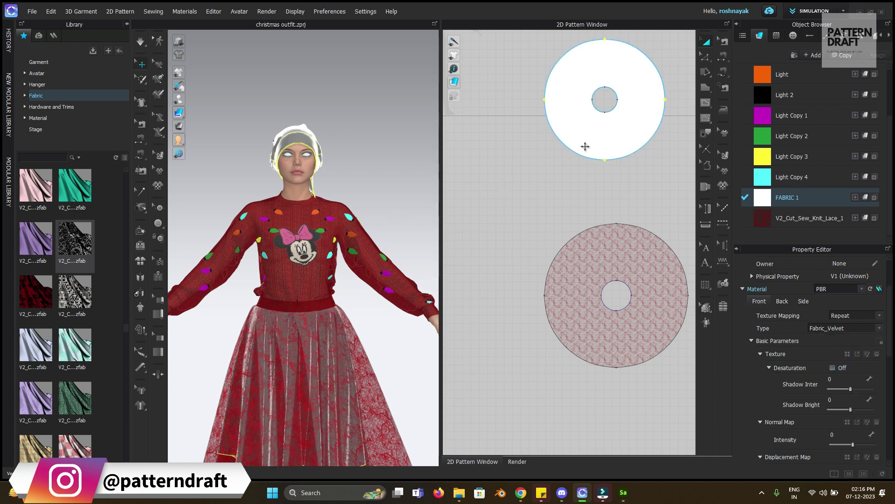
Colour the FABRIC 1 velvet dark Red 3.
scroll(875, 426, "down", 4)
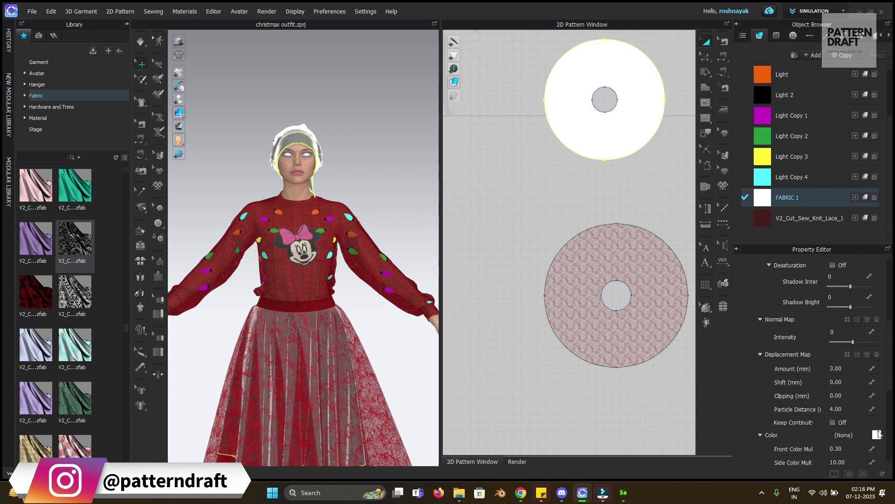
left_click(877, 434)
left_click(542, 304)
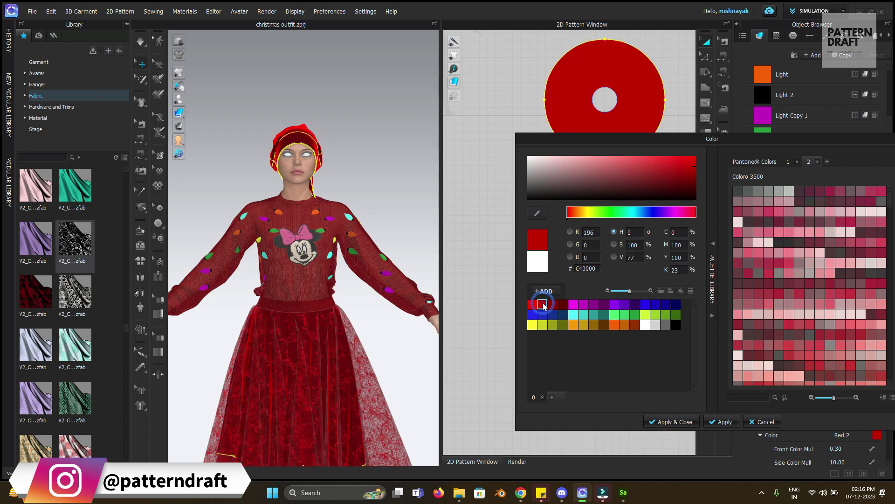
left_click(532, 304)
left_click(553, 305)
left_click(562, 306)
left_click(562, 314)
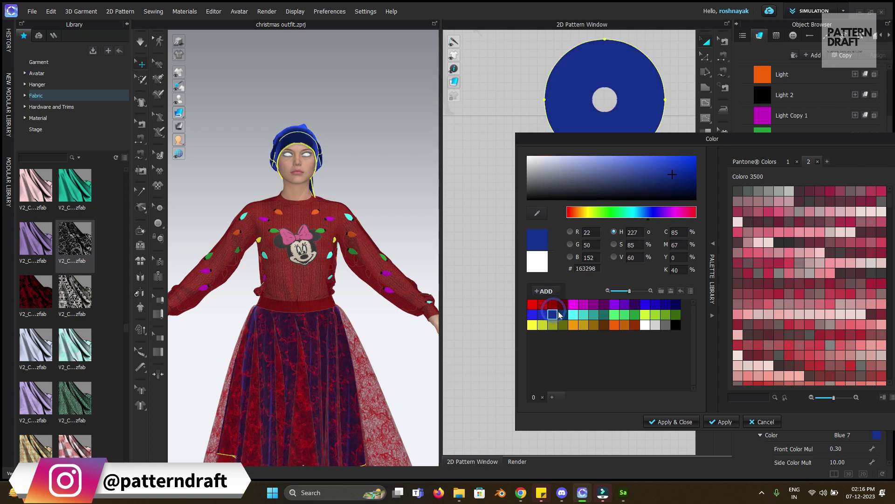
left_click(553, 304)
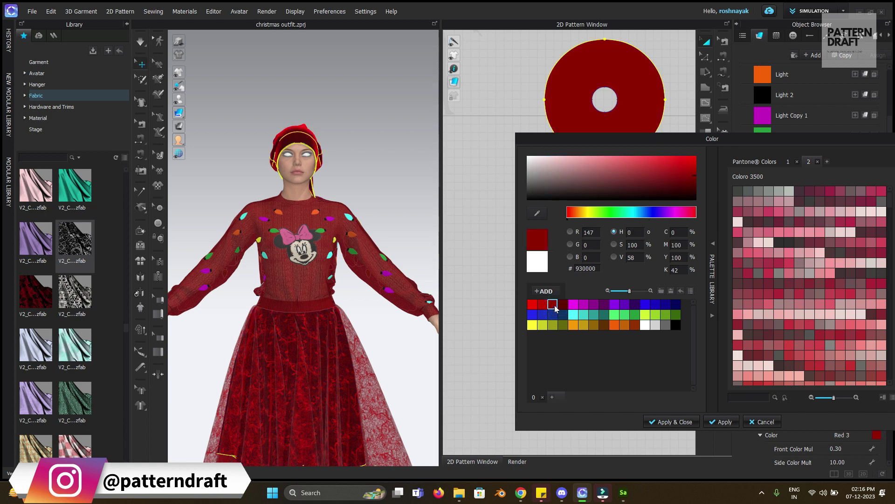
left_click(670, 421)
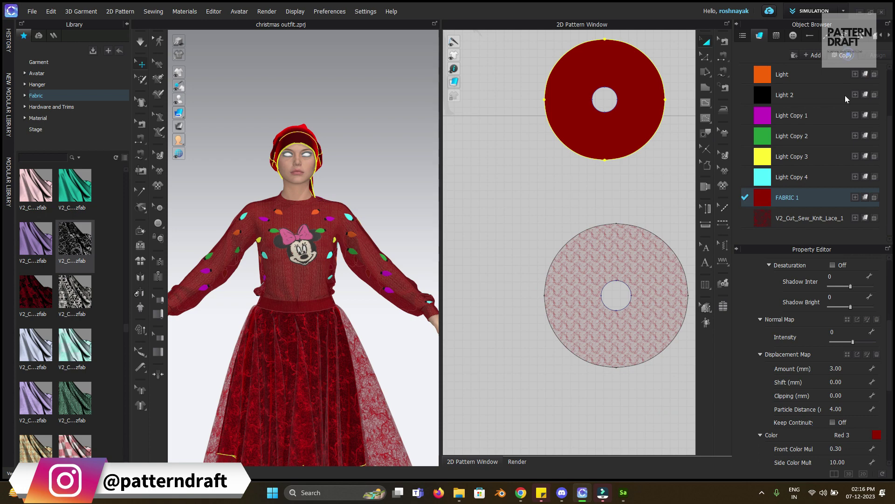
Switch FABRIC 1 Copy 1 to Fabric_Silk/Satin and apply it to the upper skirt ring.
scroll(845, 95, "up", 2)
scroll(808, 155, "down", 4)
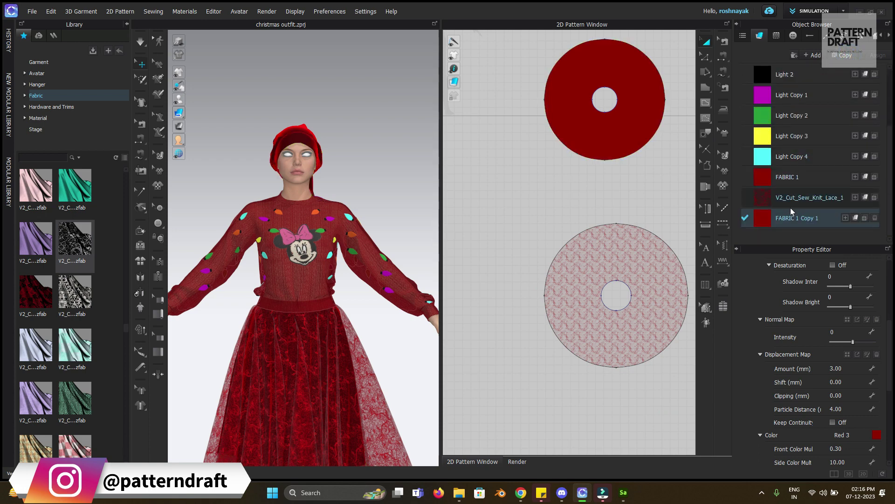
scroll(840, 298, "up", 5)
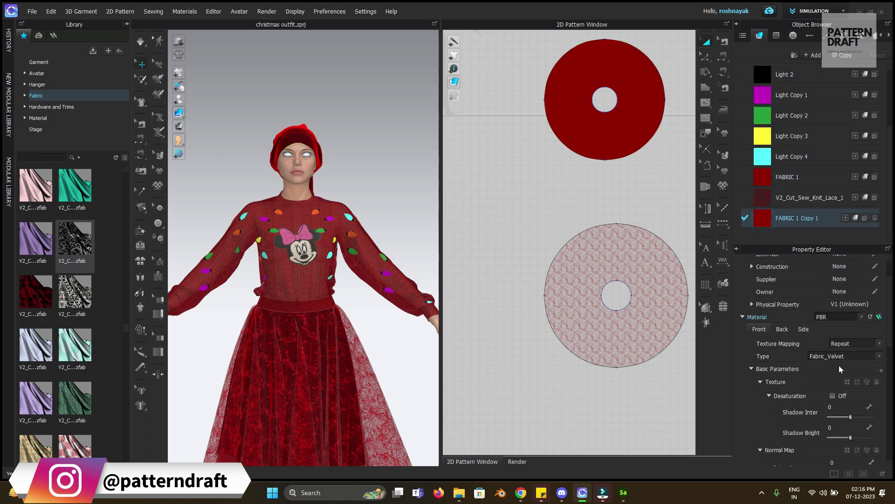
left_click(843, 357)
left_click(852, 379)
scroll(850, 348, "down", 1)
left_click_drag(765, 218, 628, 120)
Colour FABRIC 1 Copy 1 white and check the outfit from the front.
scroll(875, 397, "down", 1)
scroll(874, 401, "down", 2)
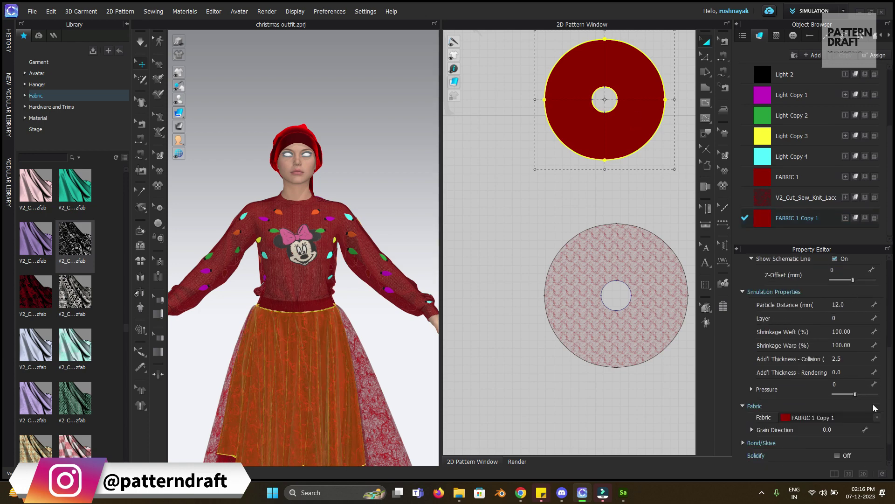
left_click(774, 219)
scroll(876, 401, "down", 4)
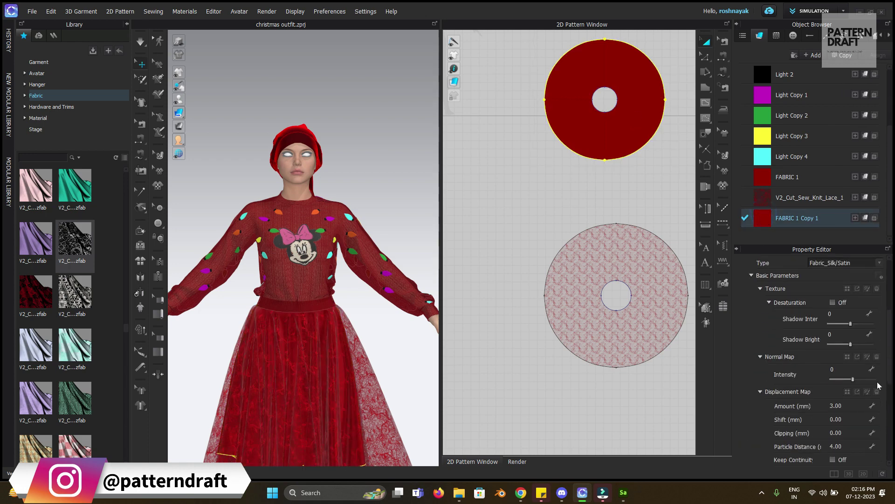
left_click(876, 398)
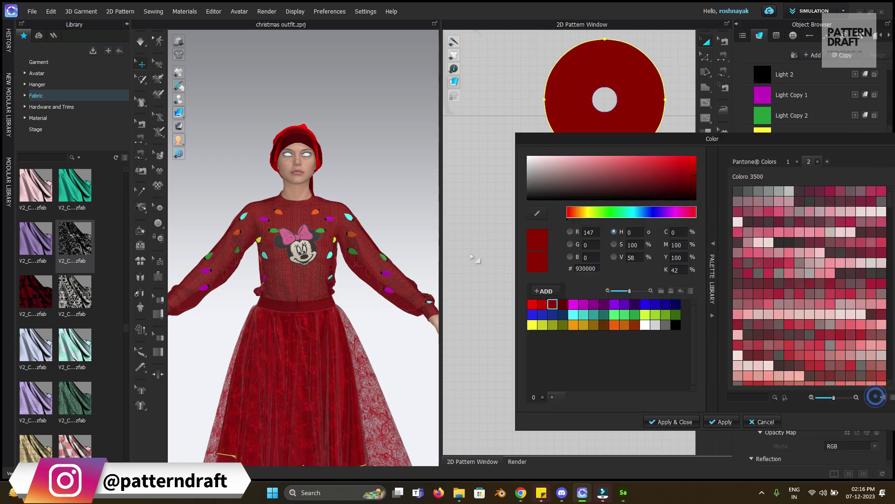
left_click(644, 325)
left_click(664, 422)
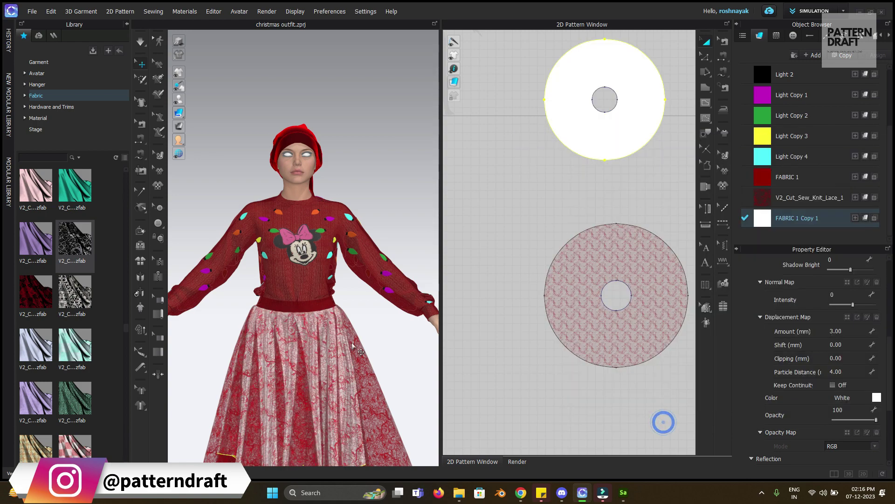
left_click(397, 336)
key("2")
right_click_drag(386, 292, 476, 245)
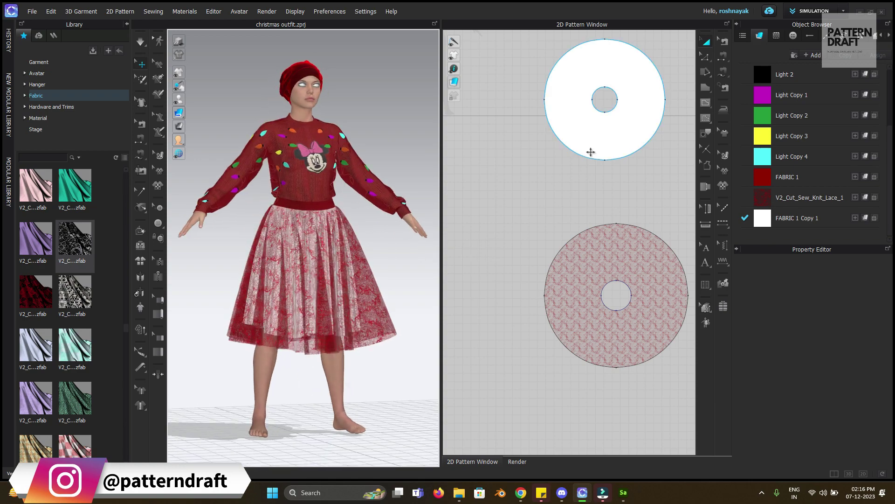
scroll(590, 152, "down", 6)
middle_click_drag(601, 168, 609, 254)
Rename the FABRIC 1 Copy 1 fabric to 'Skirt'.
scroll(566, 205, "down", 2)
left_click(798, 218)
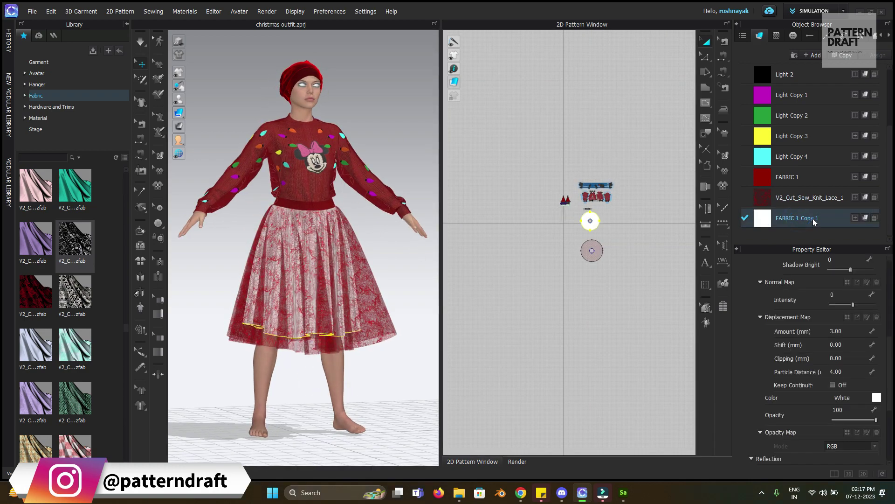
left_click(809, 221)
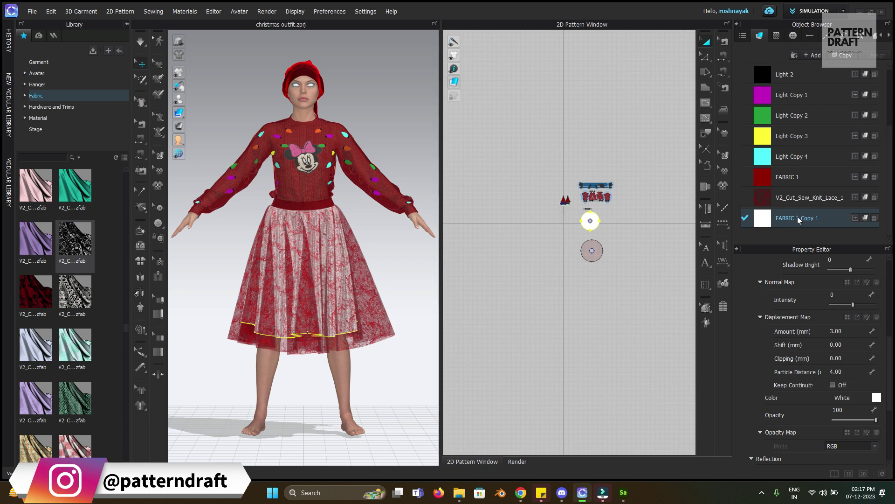
left_click(799, 221)
right_click(809, 218)
left_click(828, 233)
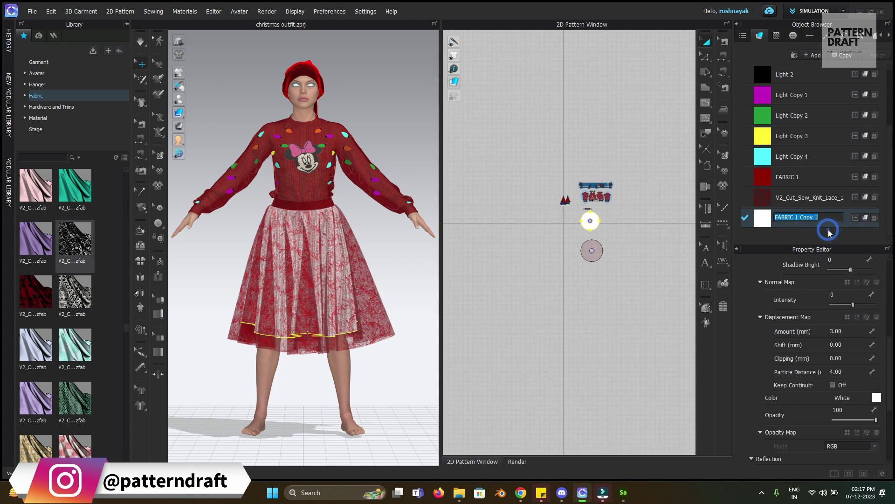
type("Skirt")
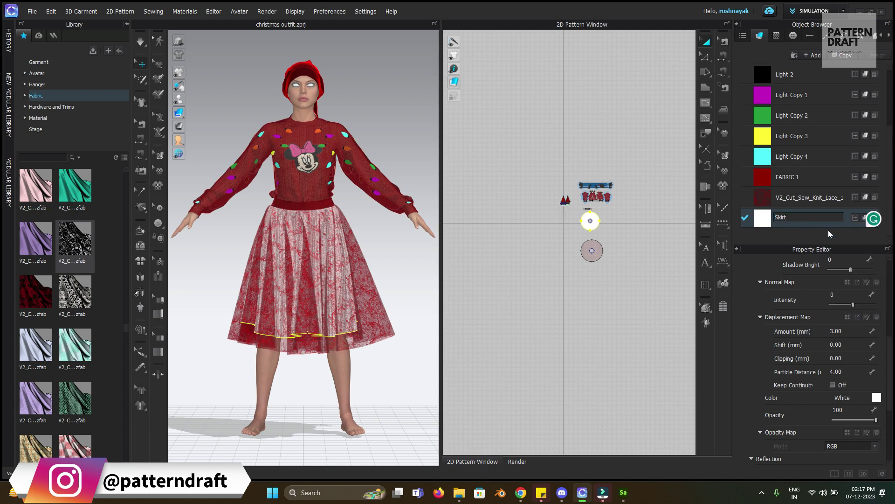
key("Return")
Rename FABRIC 1 to 'Hat' and duplicate it as Hat Copy 1.
left_click(789, 180)
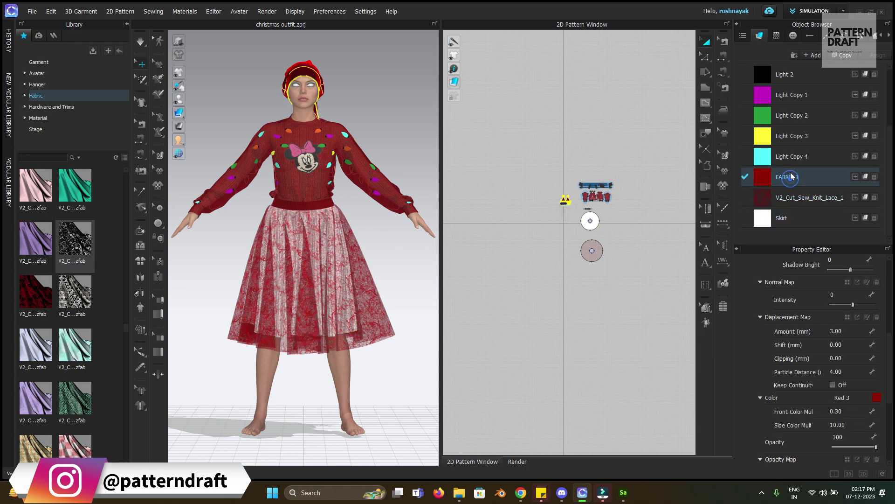
left_click(789, 177)
type("Ha")
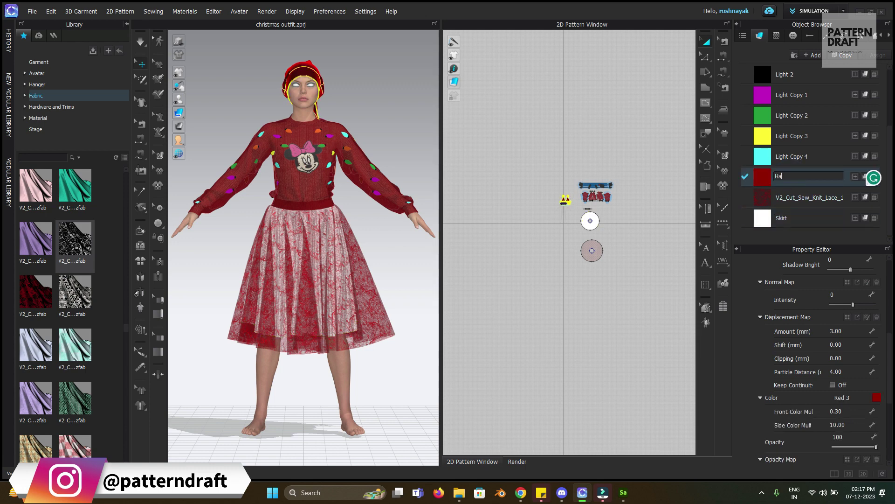
type("t")
key("Return")
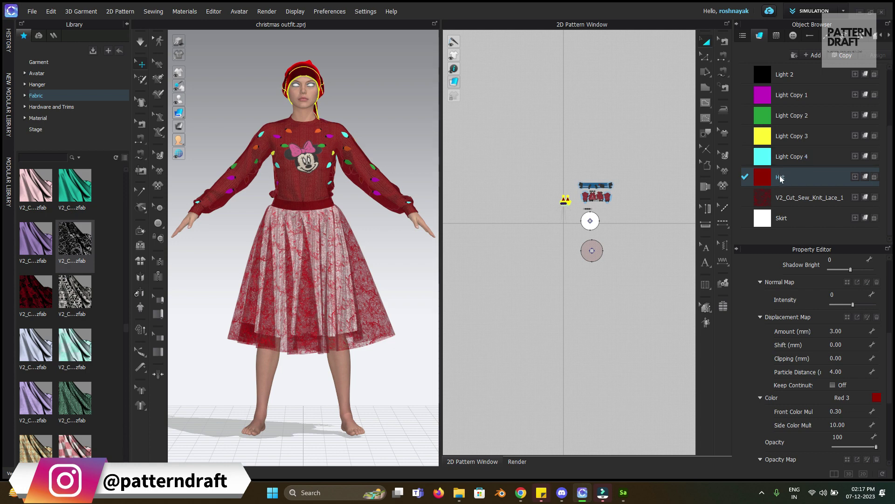
left_click(843, 55)
scroll(788, 182, "down", 2)
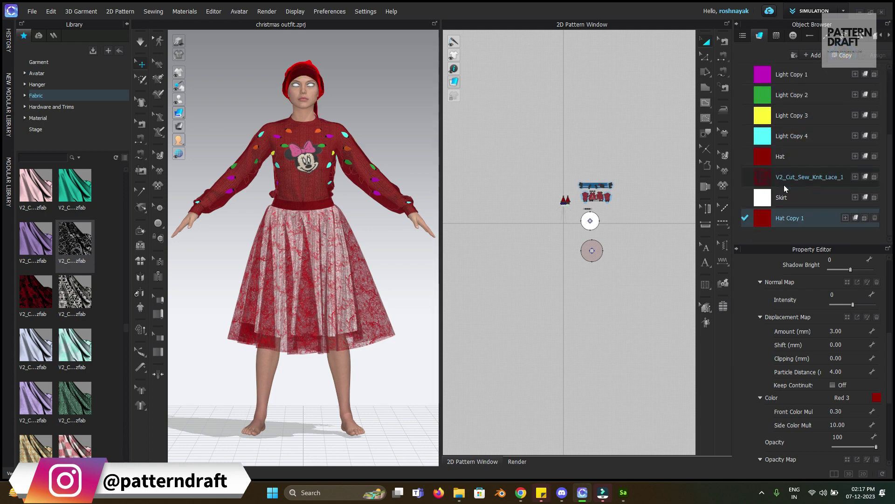
Colour the Hat Copy 1 fabric white.
left_click_drag(769, 196, 773, 166)
left_click_drag(767, 219, 787, 208)
left_click(769, 218)
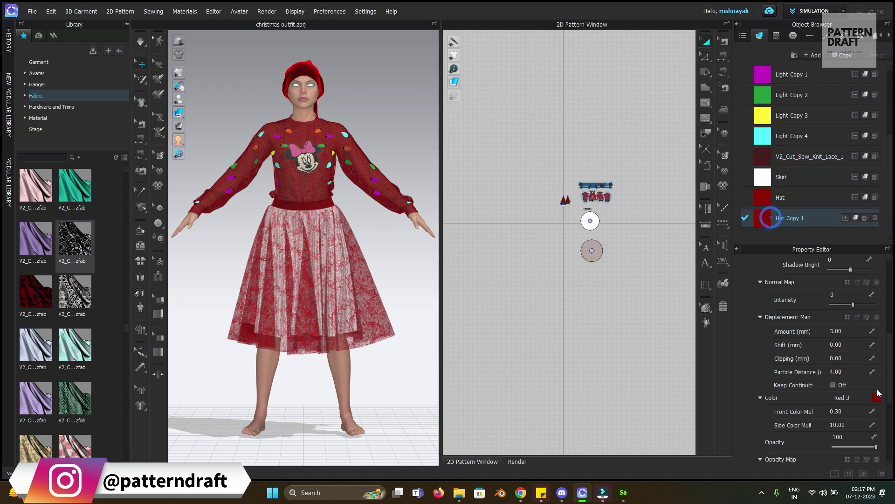
left_click(647, 325)
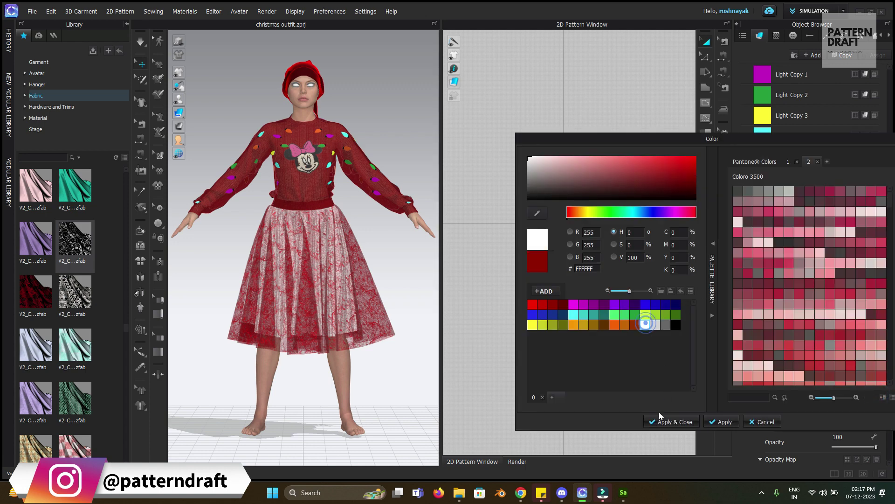
left_click(671, 422)
scroll(573, 215, "up", 2)
scroll(575, 210, "up", 6)
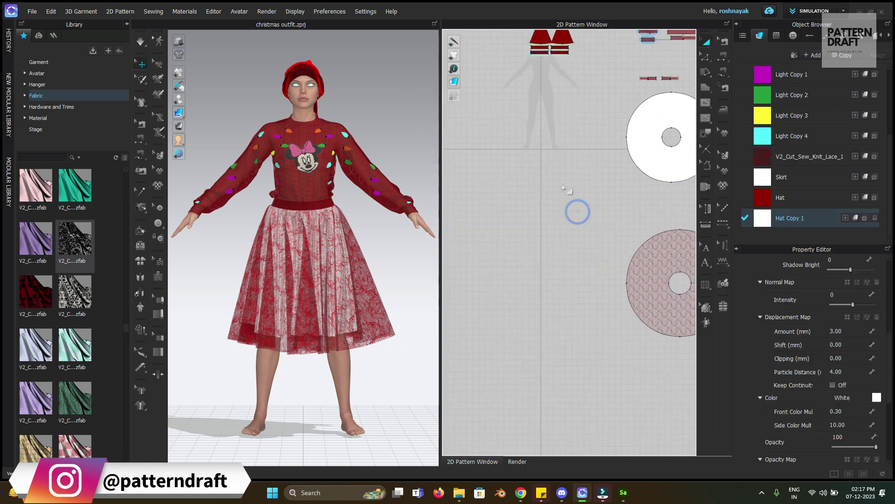
scroll(591, 187, "down", 3)
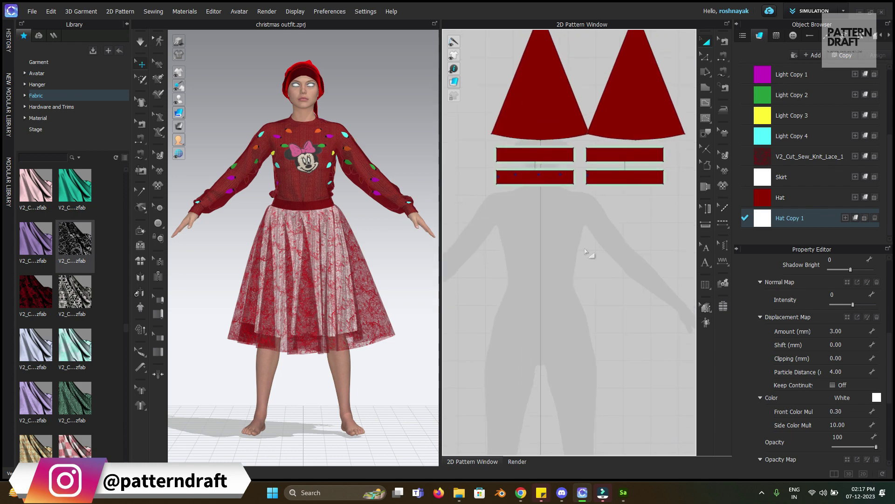
Apply the white Hat Copy 1 fabric to the four rectangular hat trim pieces.
left_click(846, 219)
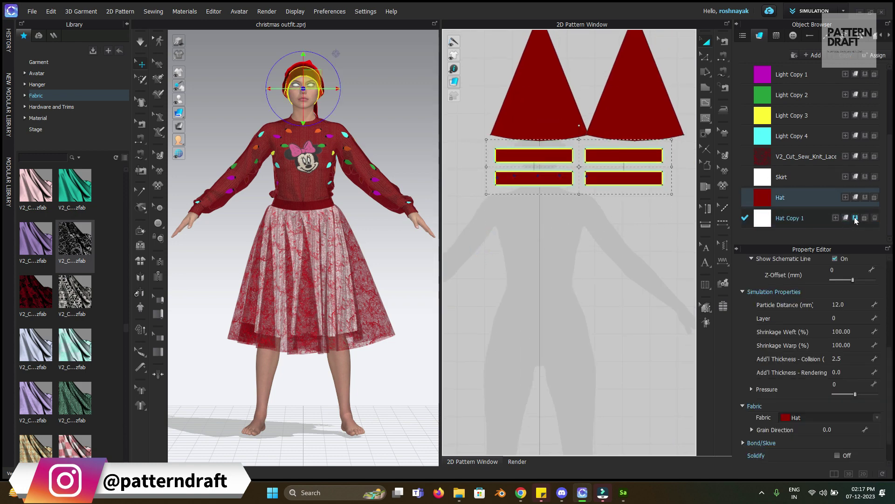
left_click(856, 221)
left_click(600, 266)
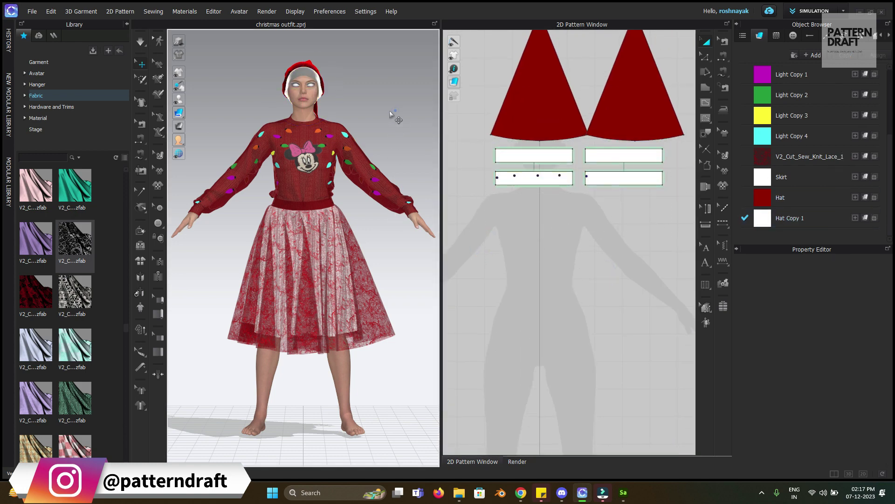
scroll(398, 111, "down", 3)
scroll(405, 186, "up", 6)
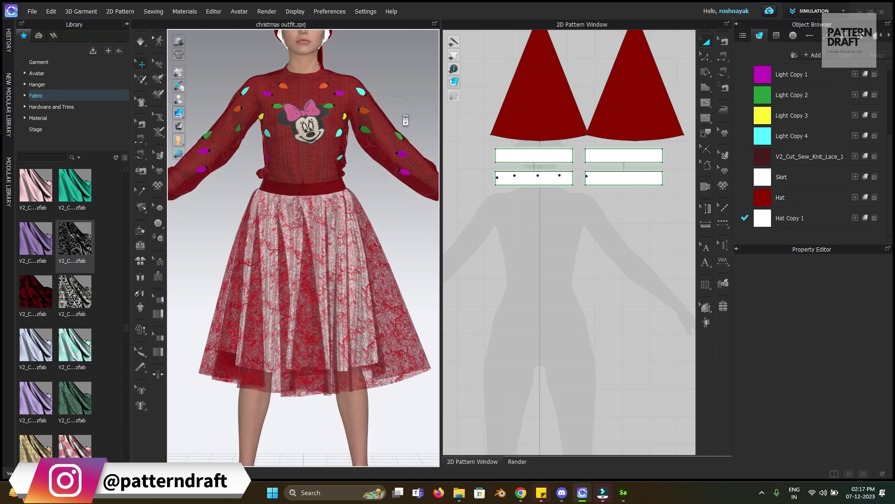
right_click_drag(409, 215, 376, 191)
middle_click_drag(375, 192, 394, 347)
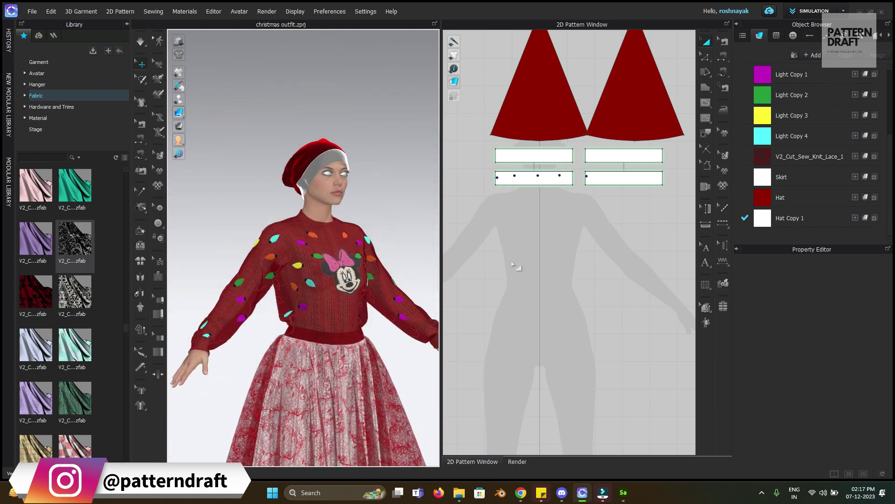
Set Hat Copy 1's material type to Fur (Render Only) with the Terry Cloth preset.
left_click(552, 179)
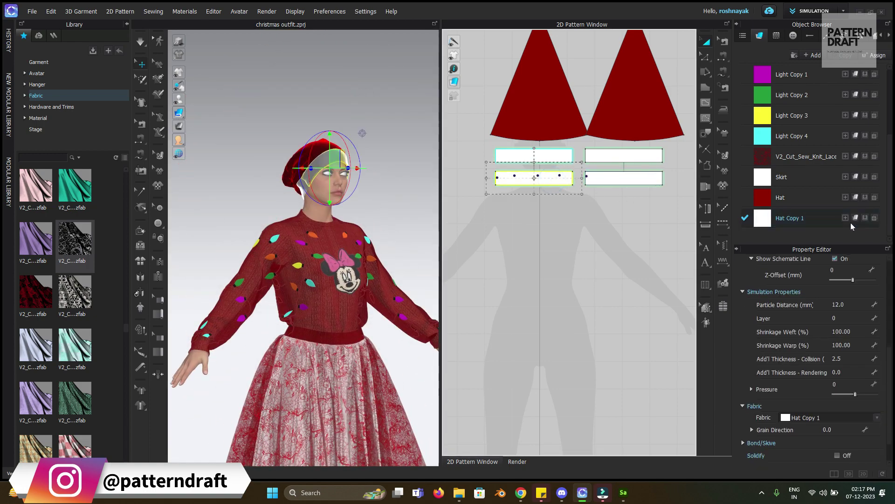
left_click(774, 218)
scroll(835, 312, "up", 4)
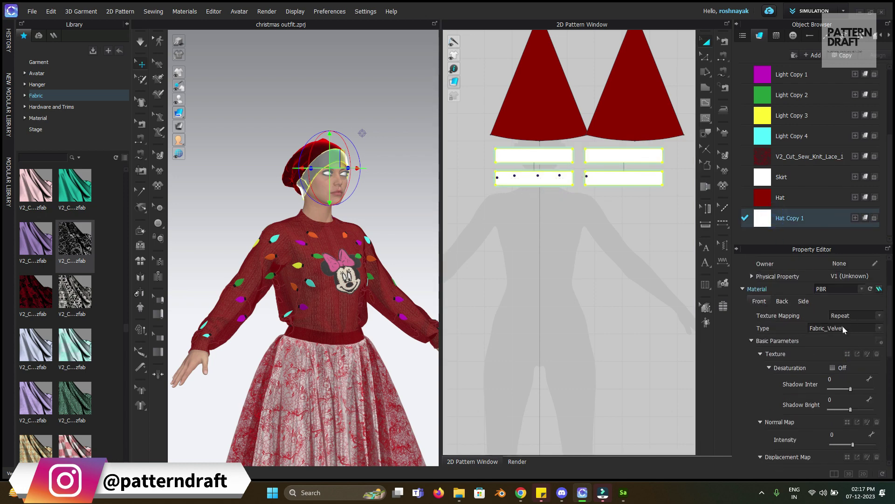
left_click(843, 328)
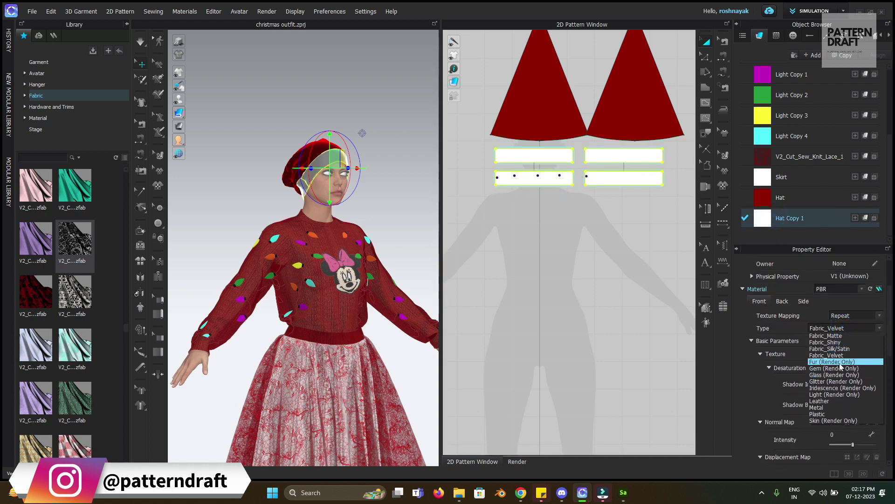
left_click(842, 362)
left_click(848, 340)
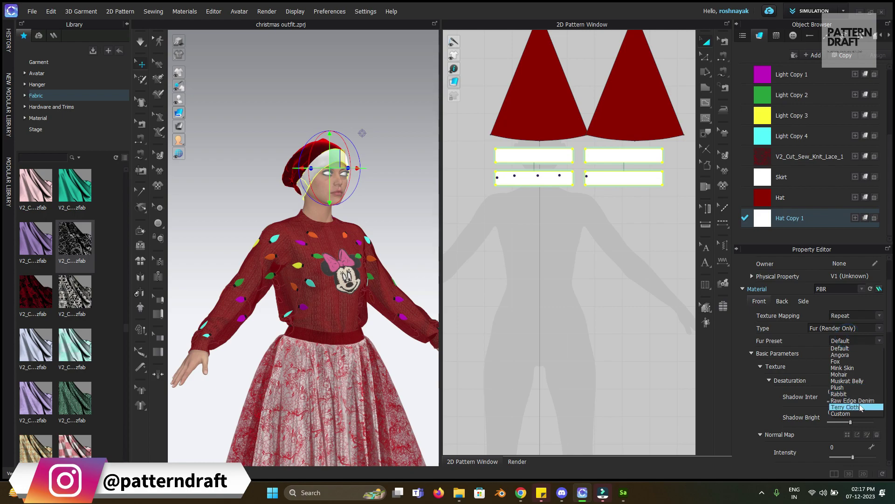
left_click(849, 405)
left_click(655, 317)
key("2")
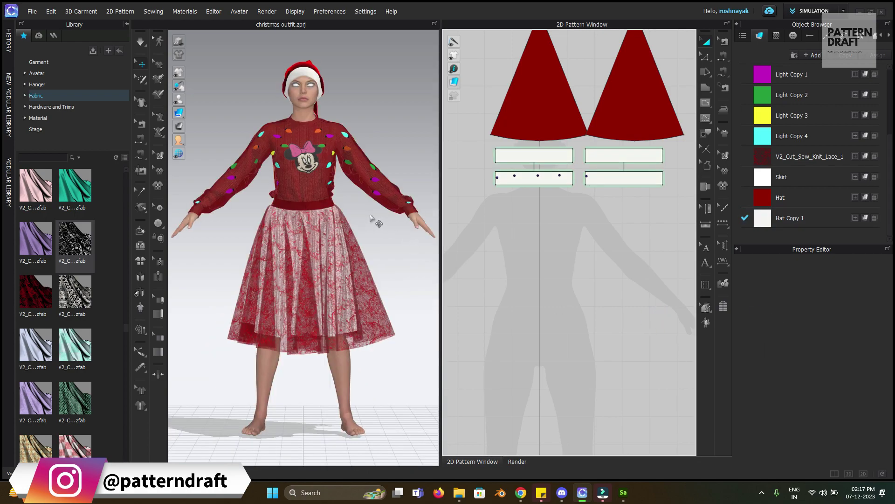
Add the dark red V2_Cut_Sew_Knit_Lace_2 fabric from the Library to the project.
scroll(347, 240, "up", 10)
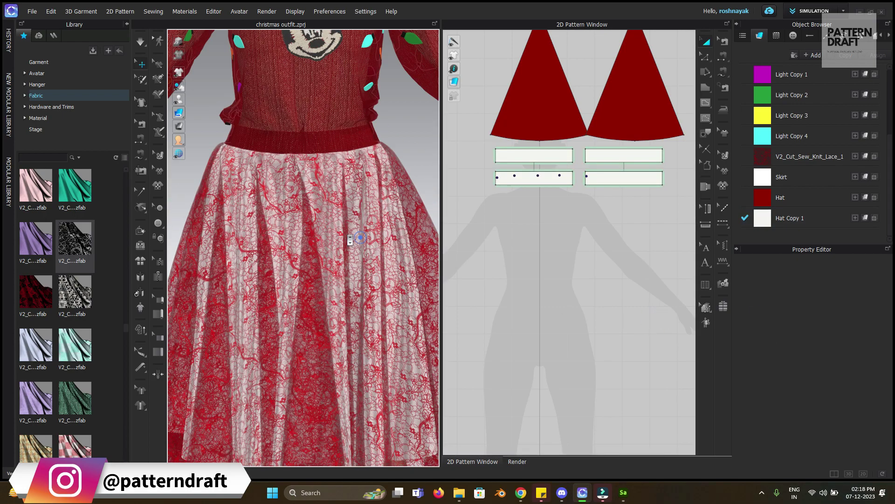
scroll(340, 237, "up", 3)
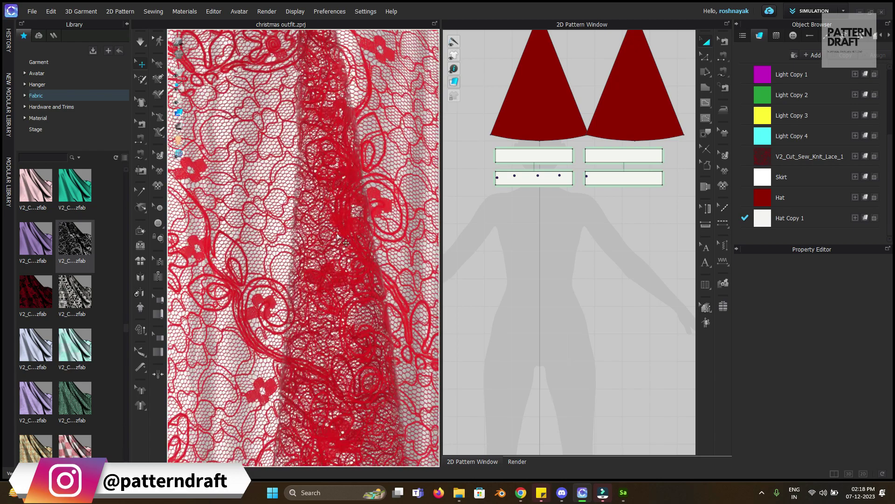
left_click(339, 239)
scroll(339, 238, "down", 5)
scroll(347, 219, "down", 8)
left_click(401, 194)
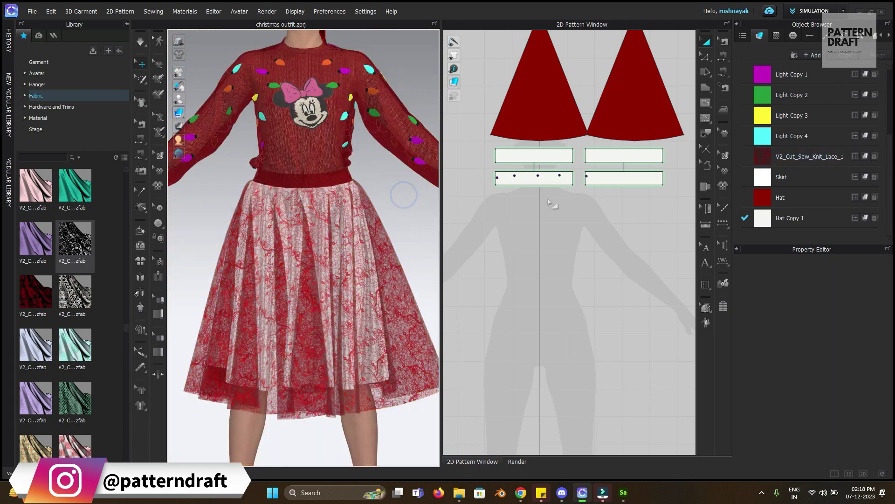
scroll(549, 201, "down", 10)
scroll(436, 203, "down", 4)
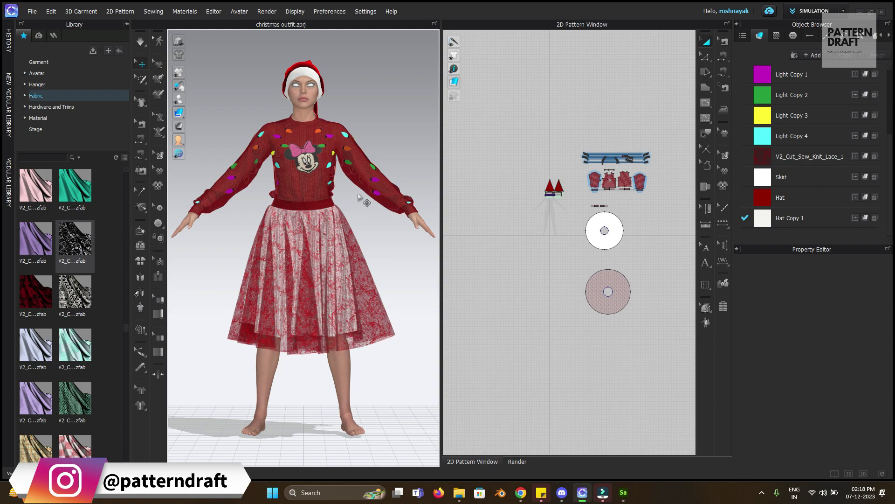
mouse_move(21, 290)
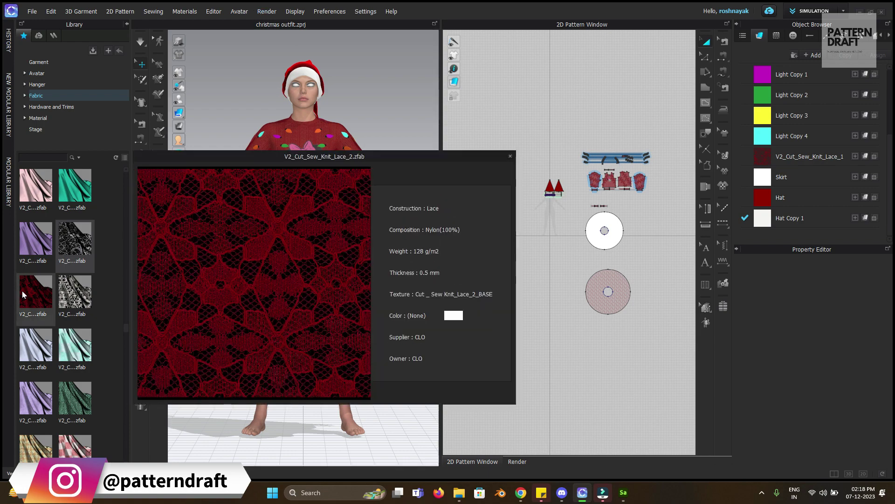
mouse_move(85, 296)
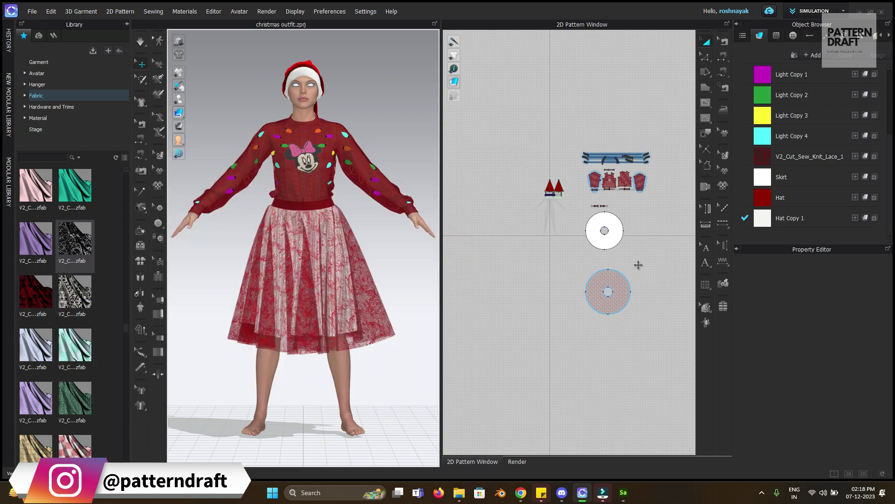
left_click_drag(43, 295, 802, 250)
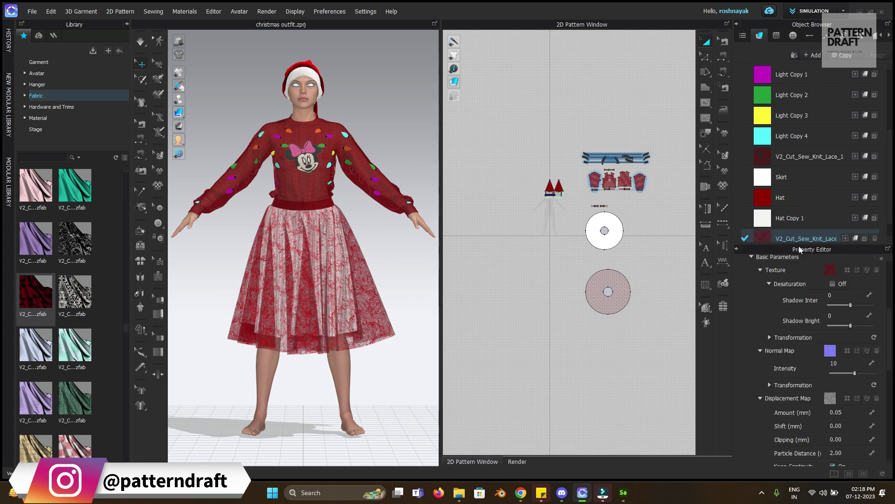
Apply V2_Cut_Sew_Knit_Lace_2 to the lower circle skirt pattern, replacing Lace_1.
left_click_drag(799, 243, 798, 287)
left_click_drag(765, 260, 613, 306)
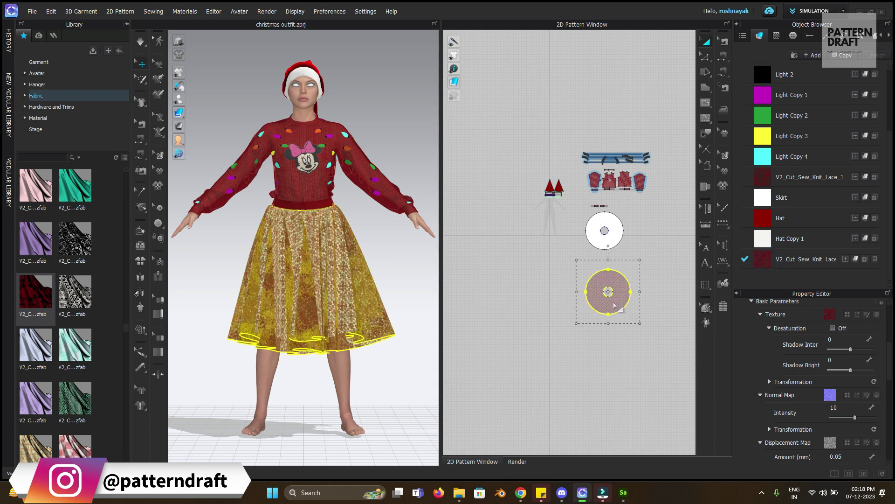
left_click(400, 296)
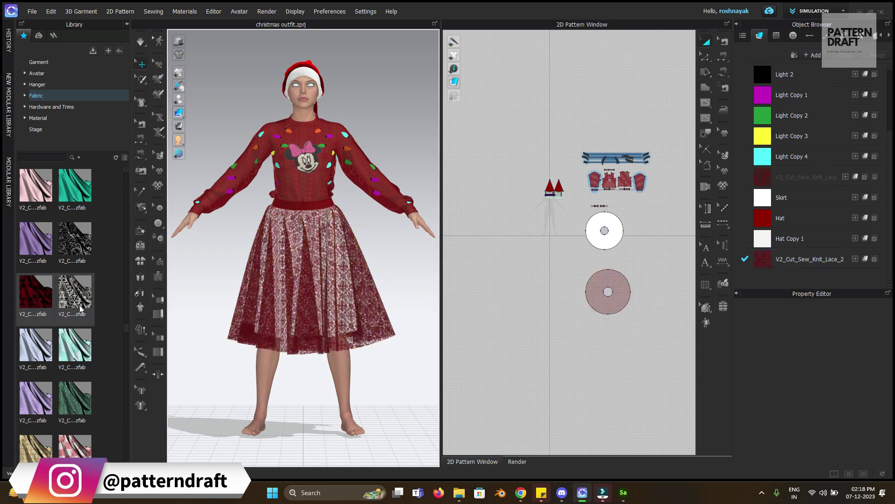
scroll(68, 324, "down", 2)
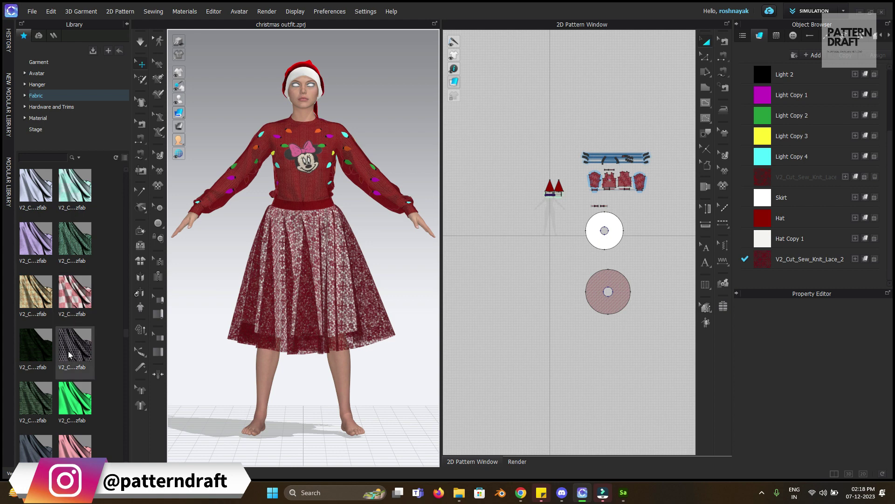
scroll(68, 355, "down", 3)
scroll(63, 361, "down", 3)
Open the Render window and start rendering the outfit.
left_click(263, 12)
left_click(273, 24)
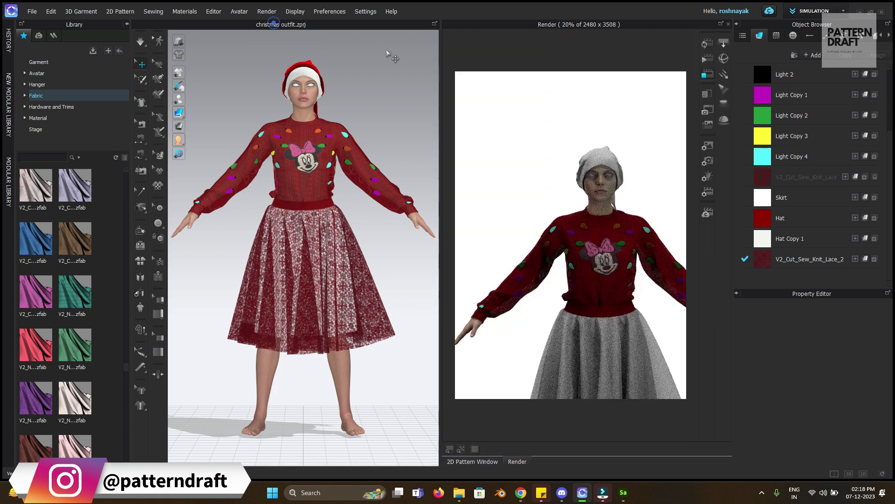
left_click(702, 53)
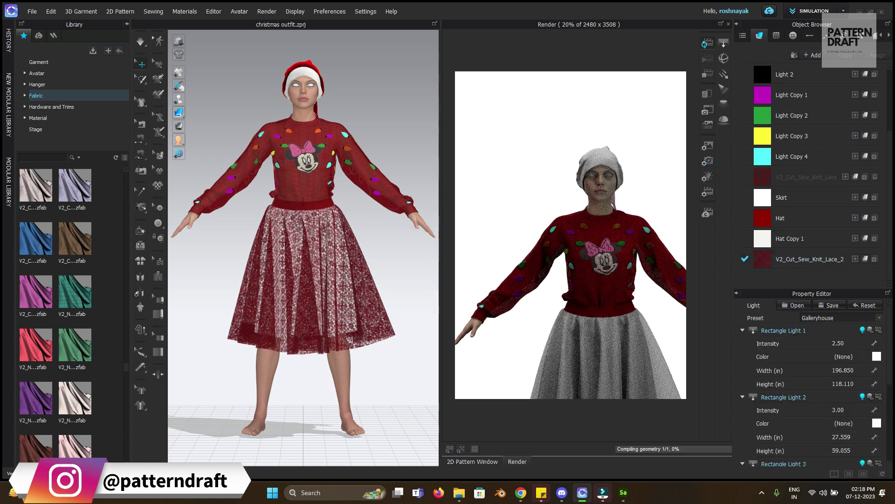
Enable Ground Shadow in the render lighting settings.
scroll(812, 380, "down", 3)
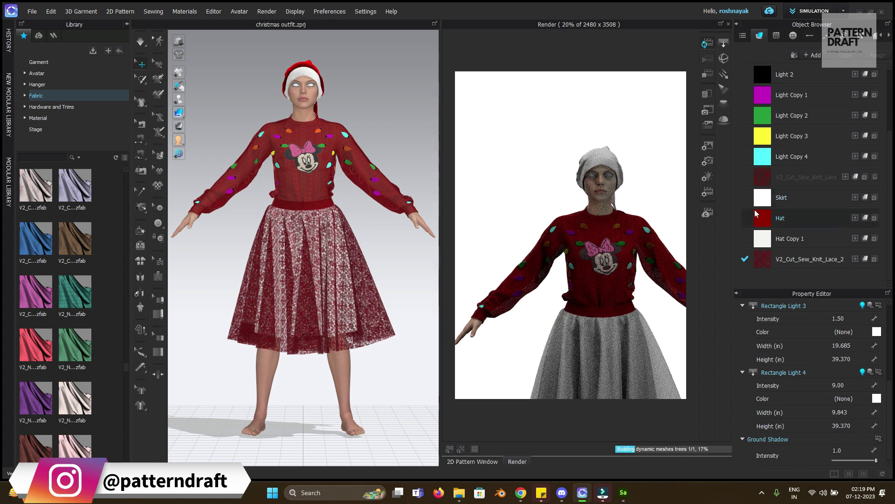
scroll(768, 168, "up", 2)
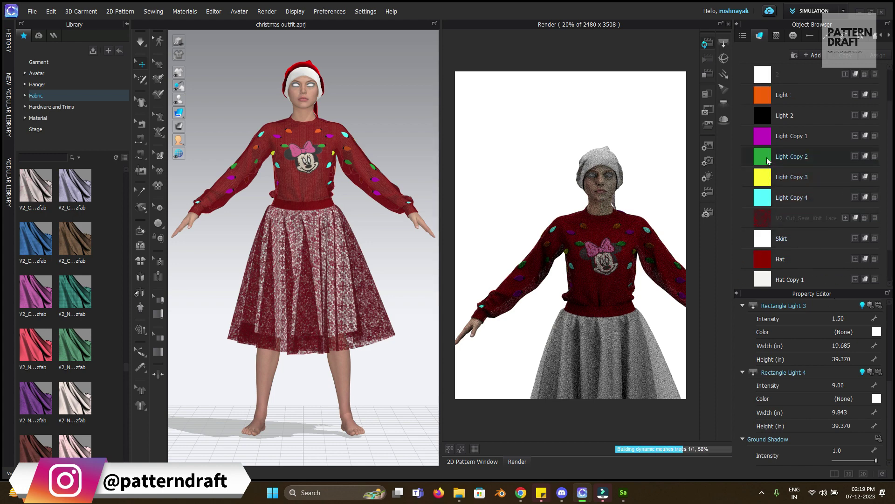
left_click(712, 176)
left_click(881, 436)
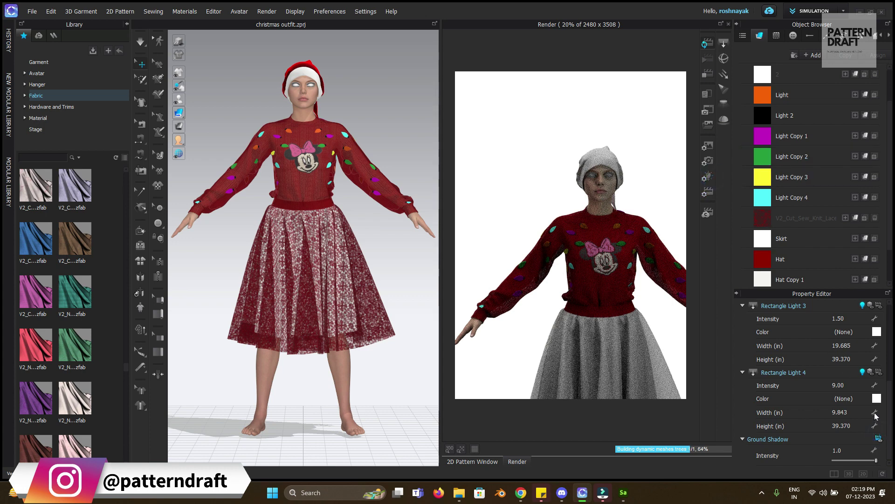
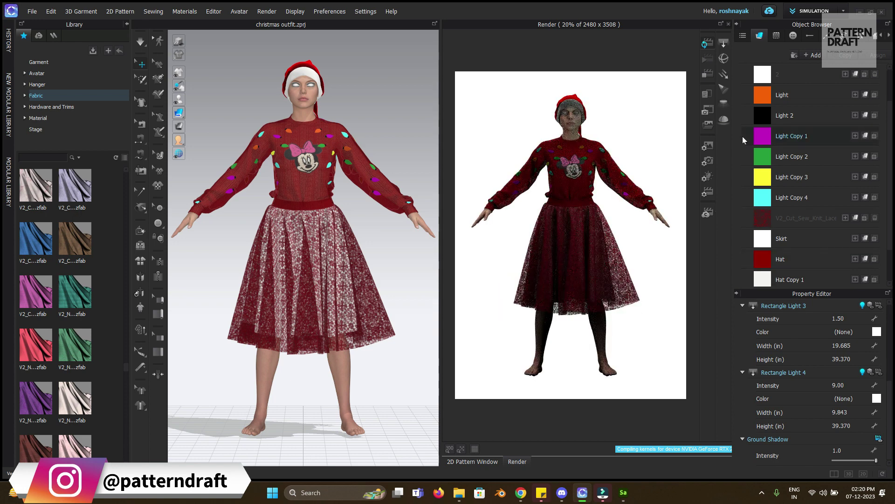
Stop the finished render and switch back to the 2D pattern layout.
left_click(706, 73)
left_click(474, 462)
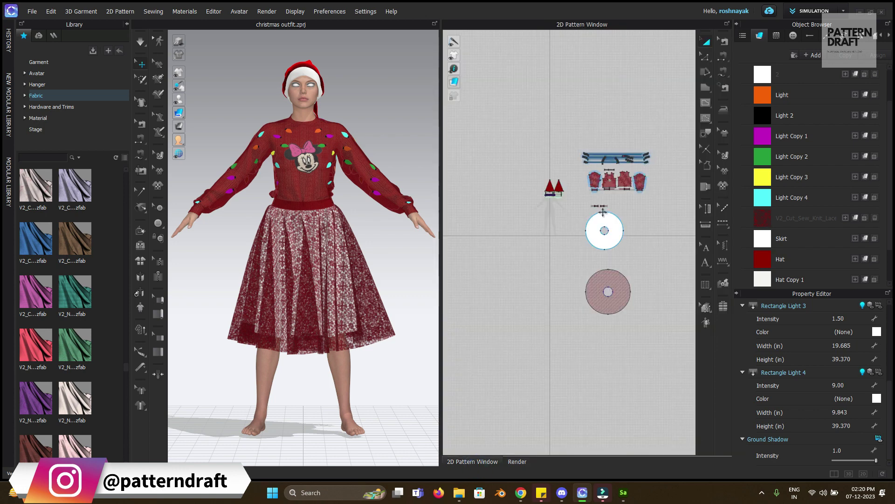
Select the two waistband pattern pieces and drop the Skirt fabric onto them.
scroll(620, 209, "up", 5)
middle_click_drag(620, 208, 608, 252)
scroll(602, 246, "up", 7)
scroll(595, 292, "down", 3)
middle_click_drag(504, 286, 554, 279)
left_click_drag(477, 230, 682, 277)
scroll(776, 276, "down", 1)
left_click_drag(763, 218, 648, 241)
Duplicate the Skirt fabric as Skirt Copy 1 and apply it to the waistband strips.
left_click(763, 219)
left_click(843, 55)
scroll(821, 198, "down", 5)
left_click_drag(765, 259, 545, 246)
left_click_drag(765, 259, 640, 244)
left_click(569, 273)
From Library My Items, drag the PD-00247052 rose lace onto the skirt's lace fabric.
scroll(429, 262, "up", 6)
scroll(430, 261, "down", 4)
scroll(75, 350, "down", 5)
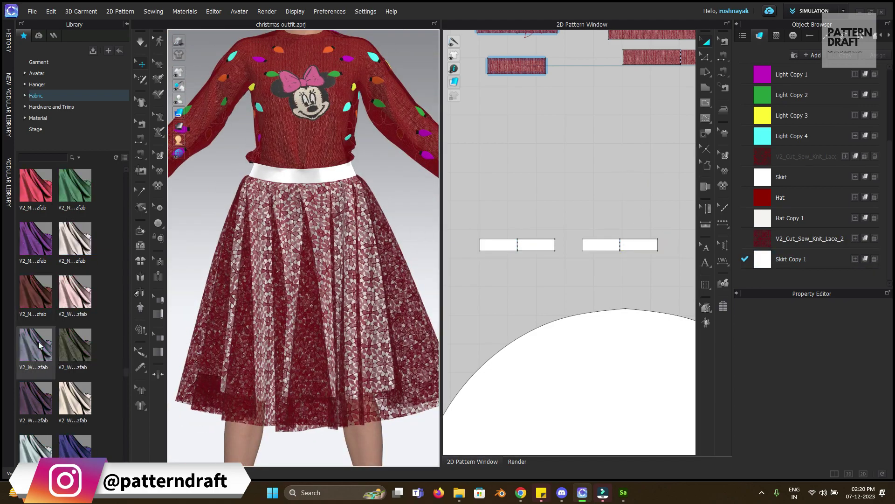
mouse_move(75, 401)
scroll(71, 396, "down", 1)
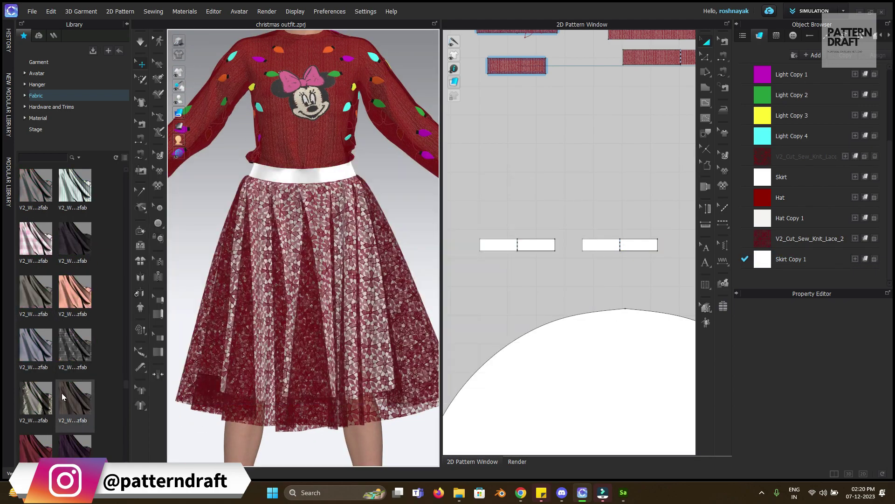
scroll(33, 387, "down", 5)
scroll(44, 382, "down", 5)
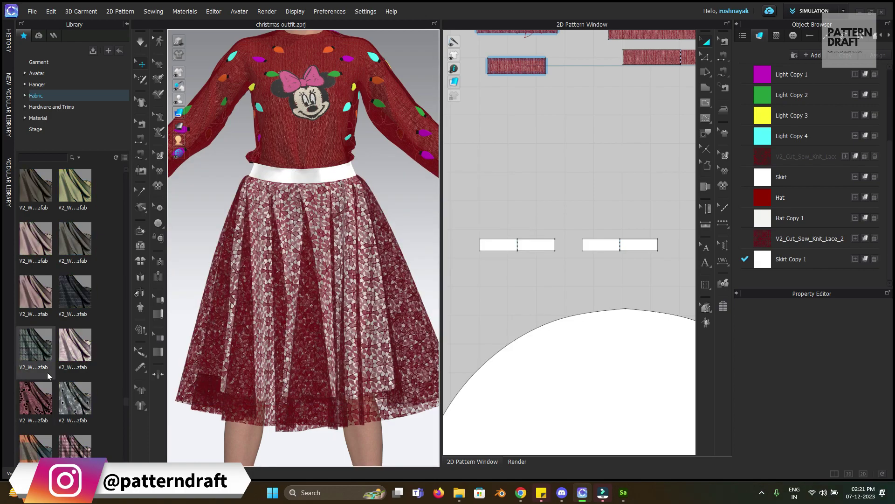
scroll(69, 397, "down", 5)
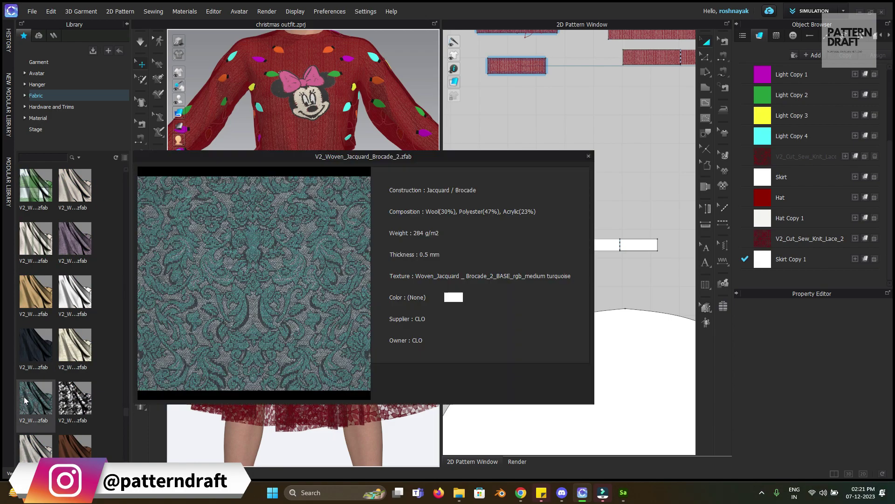
scroll(24, 396, "down", 3)
scroll(32, 392, "down", 3)
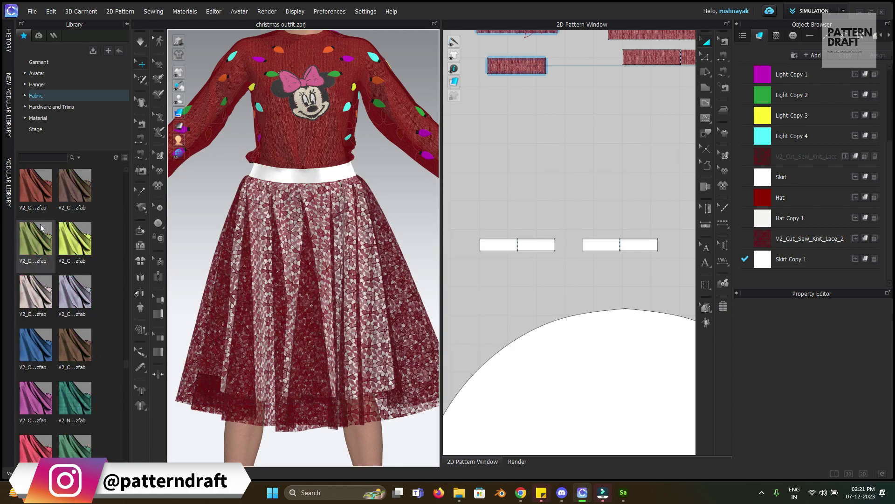
left_click(53, 36)
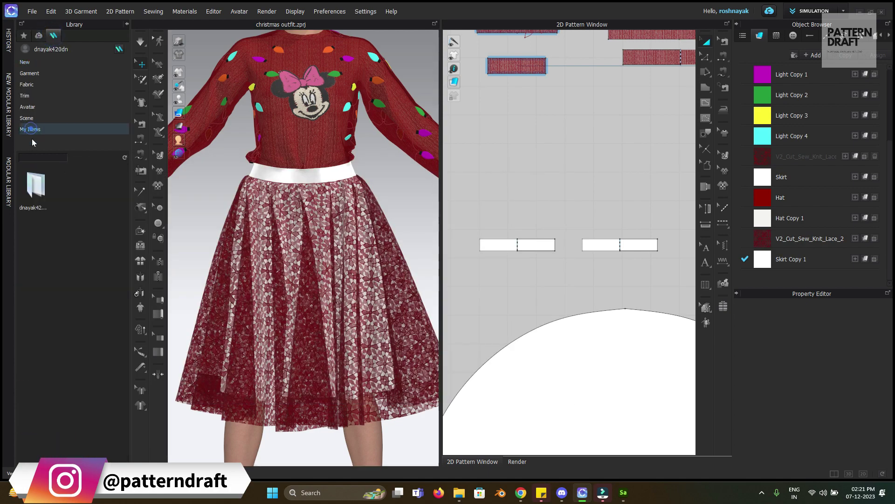
scroll(60, 301, "down", 5)
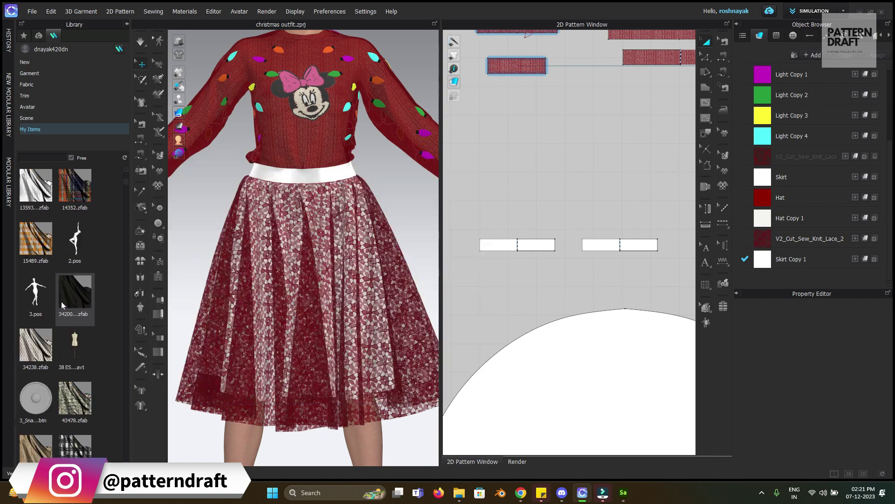
scroll(82, 350, "down", 10)
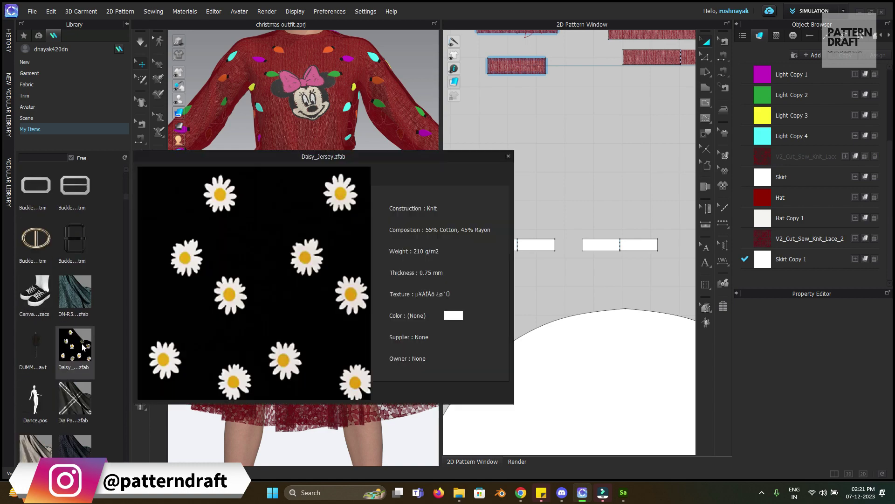
scroll(83, 349, "down", 10)
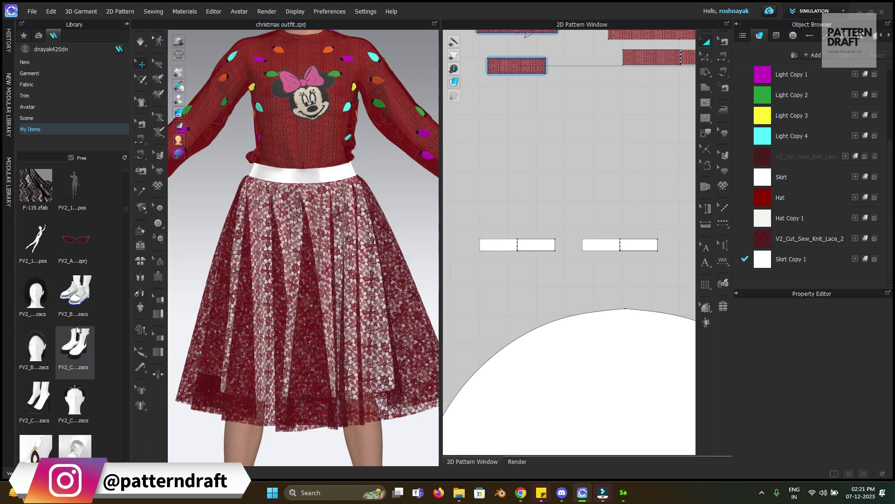
scroll(46, 327, "down", 10)
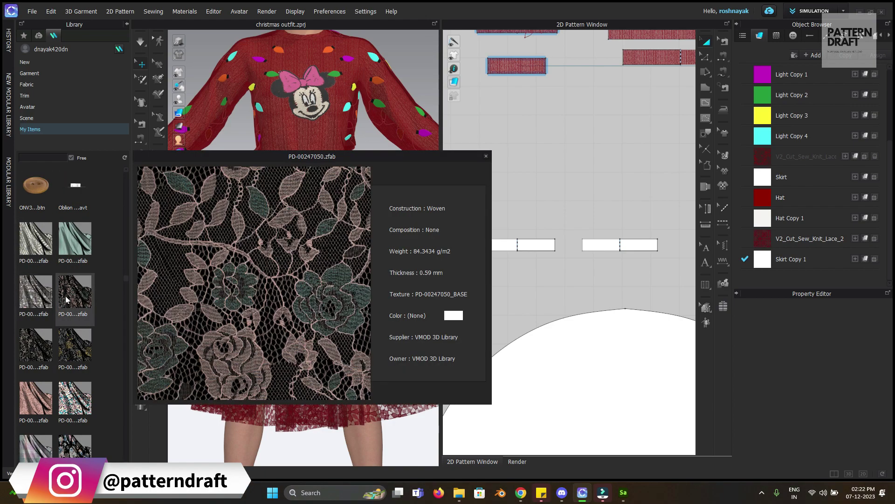
left_click_drag(73, 315, 764, 238)
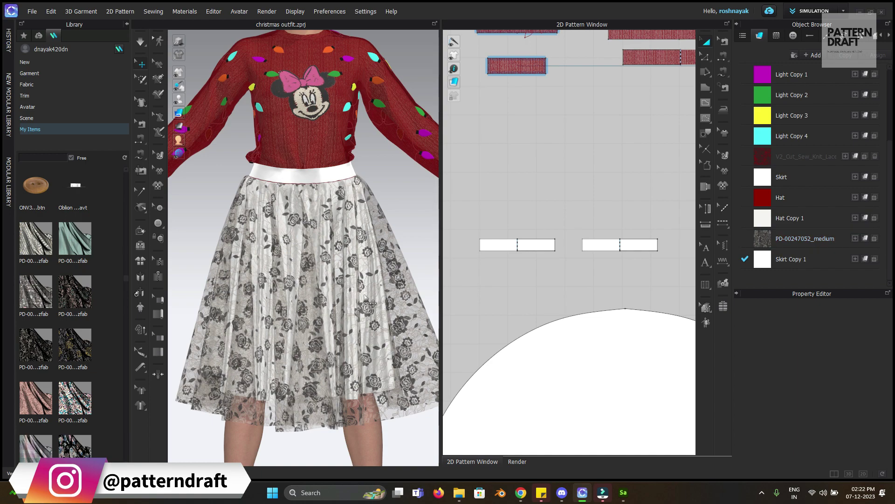
Change the rose lace fabric's colour to pink.
scroll(304, 248, "down", 3)
left_click(805, 238)
Run the simulation and check the lace's physical property presets, leaving them unchanged.
scroll(811, 396, "down", 10)
left_click(877, 442)
left_click(553, 304)
left_click_drag(615, 163, 613, 147)
left_click(671, 422)
left_click(417, 274)
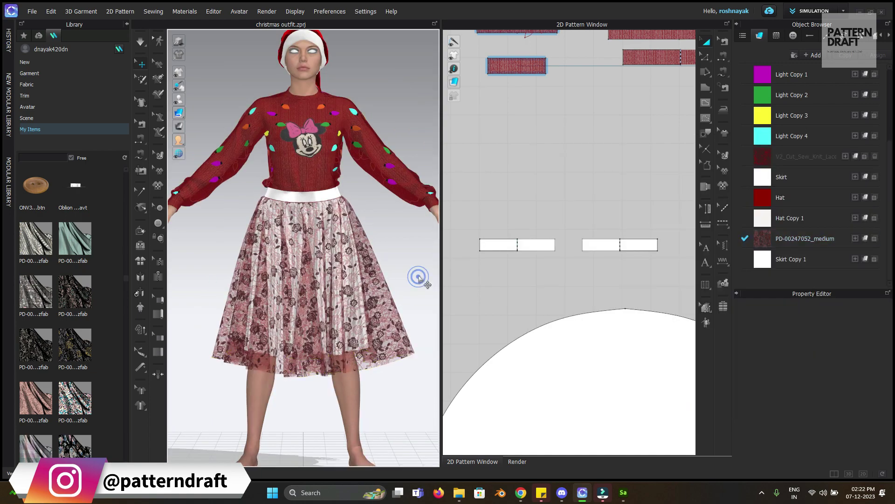
scroll(419, 277, "down", 3)
scroll(427, 291, "up", 1)
key("space")
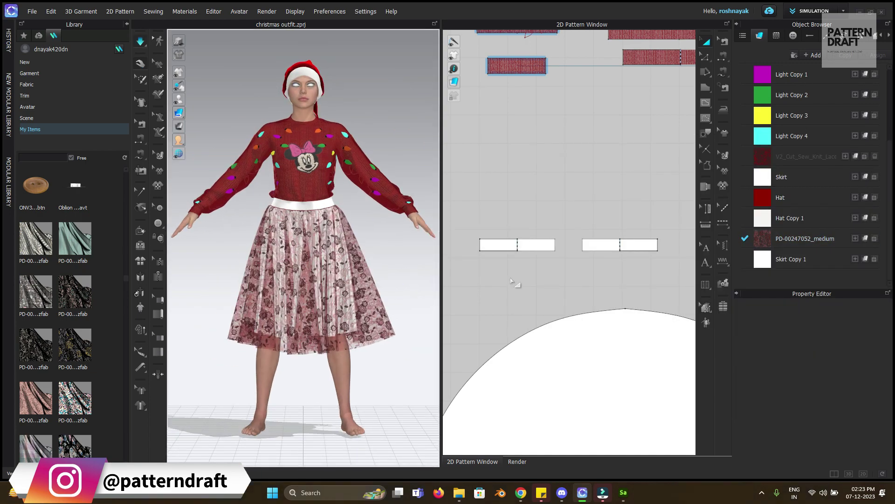
left_click(759, 236)
Set Particle Distance 8 on all pattern pieces and save the project.
scroll(811, 396, "down", 10)
left_click(817, 433)
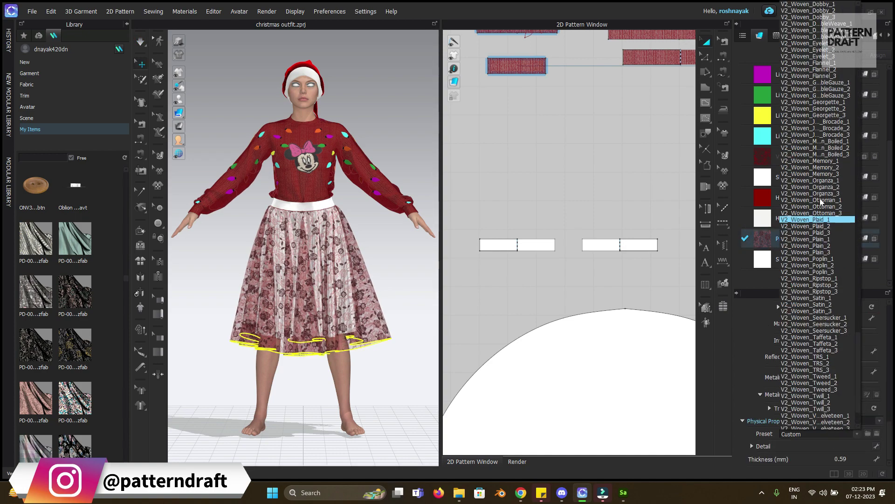
scroll(821, 202, "up", 15)
left_click(830, 108)
left_click(528, 203)
key("space")
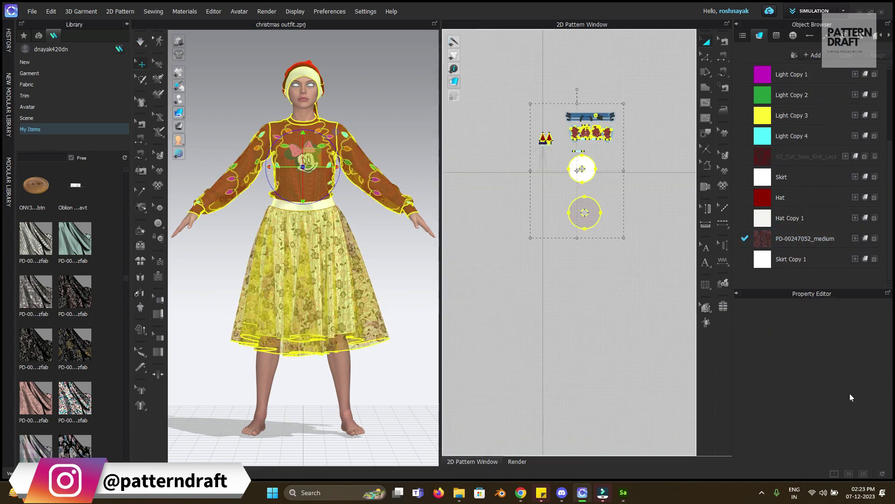
type("8")
key("Return")
scroll(561, 319, "down", 3)
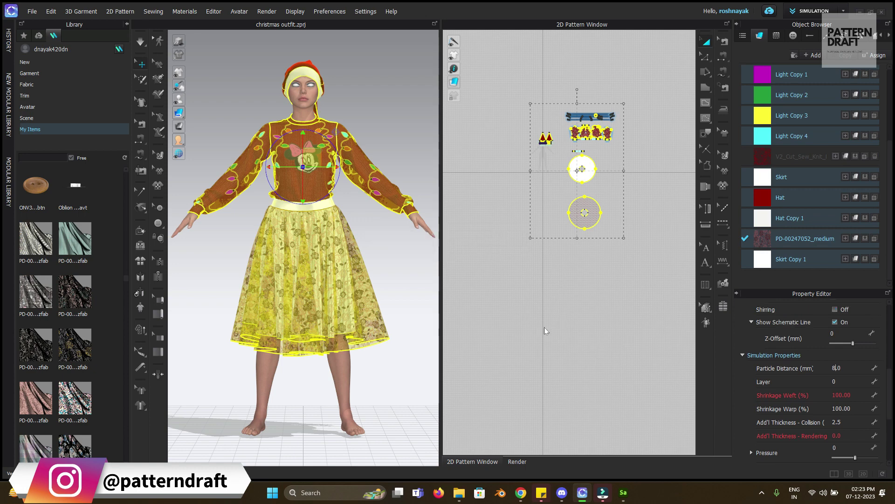
left_click(544, 326)
key("ctrl+s")
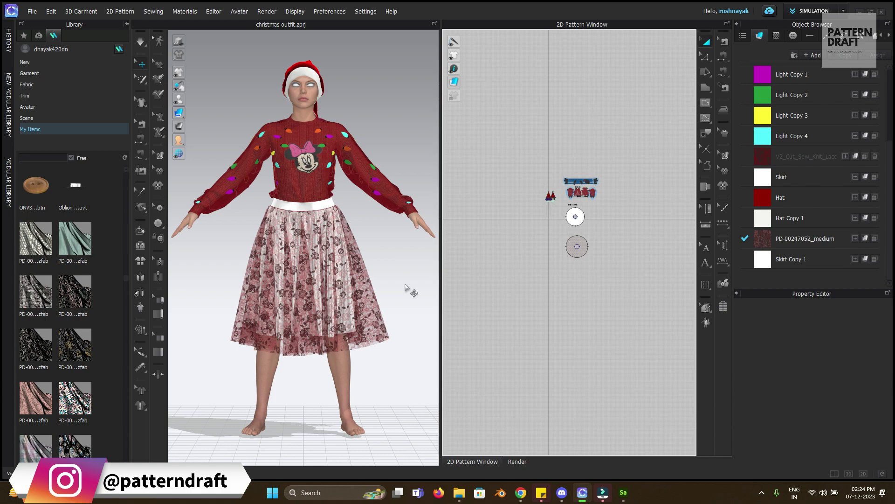
Simulate again, then start a live render of the outfit in the Render window.
key("space")
mouse_move(411, 294)
right_mouse_down()
mouse_move(164, 286)
mouse_move(410, 292)
right_mouse_up()
left_click(266, 11)
left_click(277, 24)
left_click(708, 176)
scroll(811, 334, "down", 10)
left_click(708, 43)
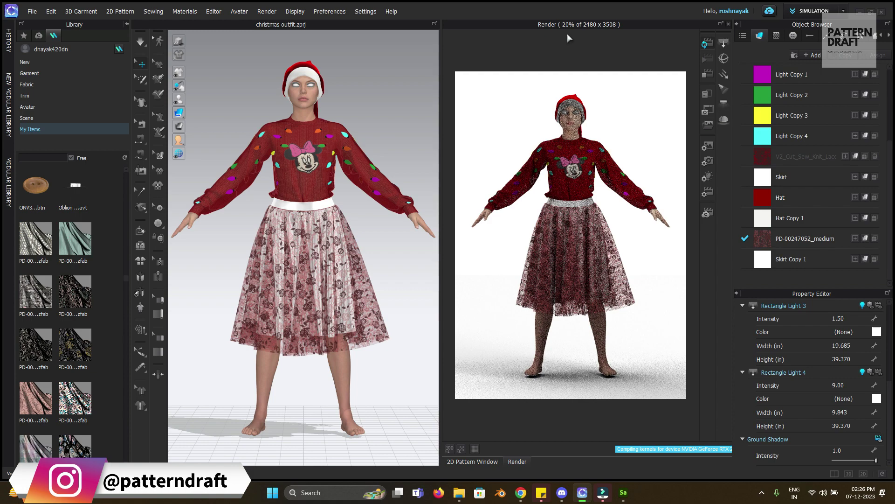
Stop rendering, return to the 2D pattern layout, and show the Object Browser's Topstitch list.
left_click(707, 73)
left_click(728, 24)
scroll(70, 303, "down", 10)
left_click(827, 35)
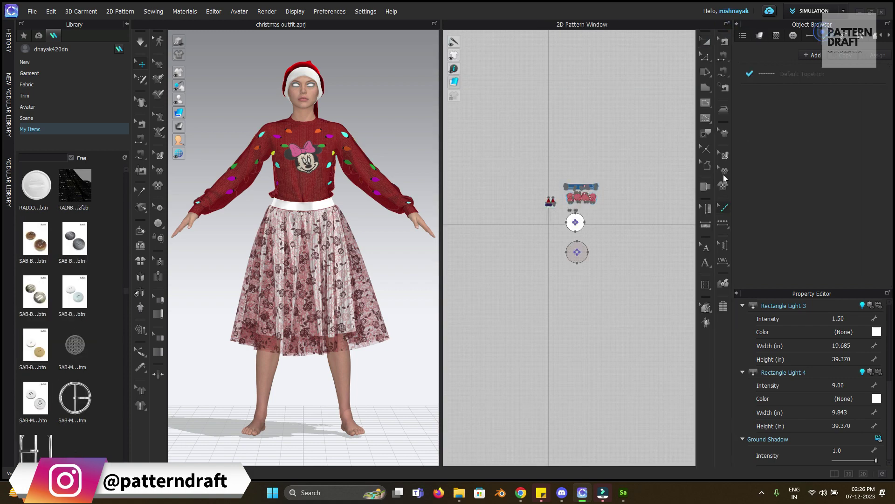
scroll(64, 303, "up", 5)
scroll(60, 292, "down", 10)
Add the chain_02 topstitch style and switch to free topstitch drawing.
scroll(74, 355, "down", 5)
double_click(50, 304)
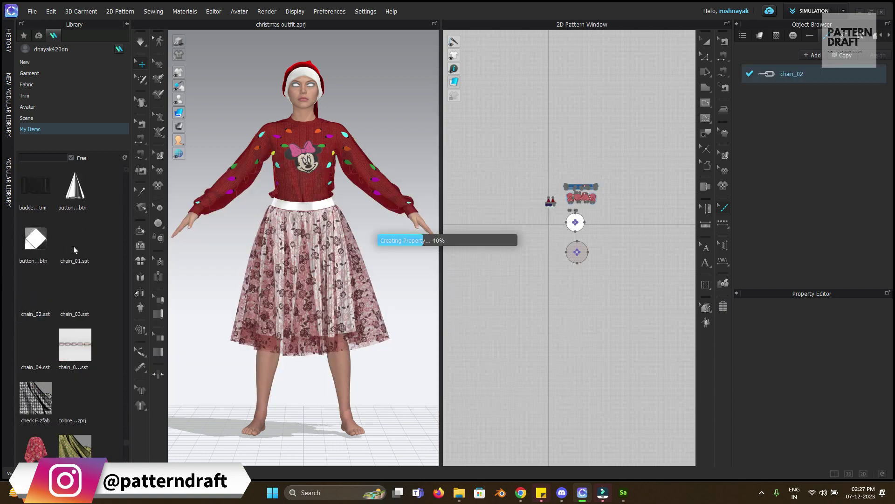
scroll(665, 230, "up", 10)
left_click(723, 222)
left_click(763, 234)
Lay chain_02 along the upper, middle and lower wavy light curves on the sleeve.
left_click(455, 82)
middle_click_drag(466, 58, 567, 211)
left_click(566, 209)
middle_click_drag(686, 255, 562, 261)
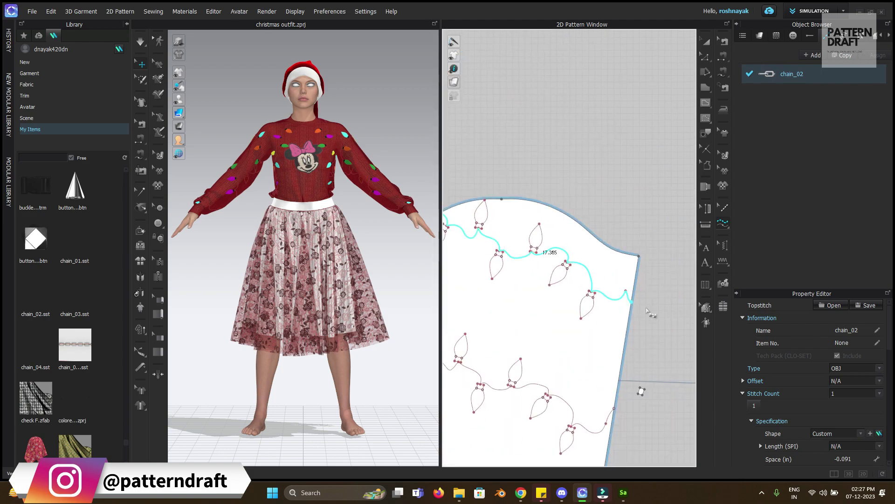
left_click(634, 302)
scroll(355, 303, "up", 10)
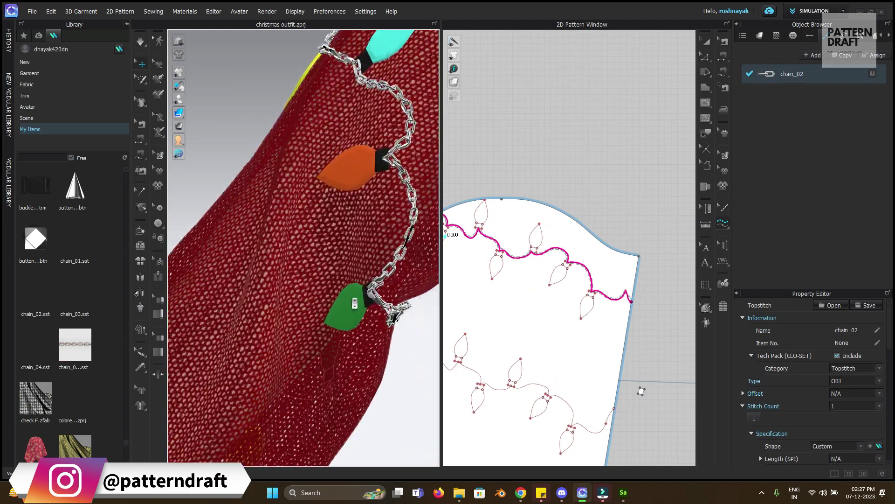
scroll(78, 286, "up", 1)
scroll(241, 193, "down", 10)
middle_click_drag(513, 326, 593, 225)
left_click(459, 221)
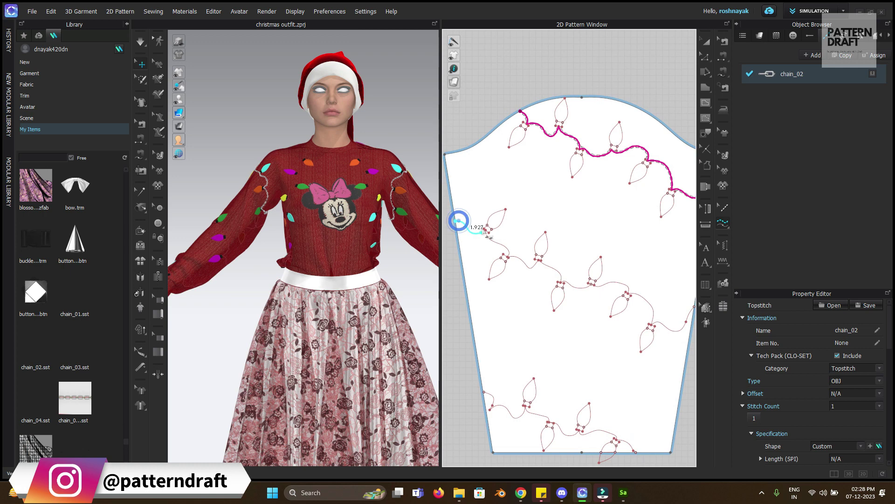
left_click(591, 283)
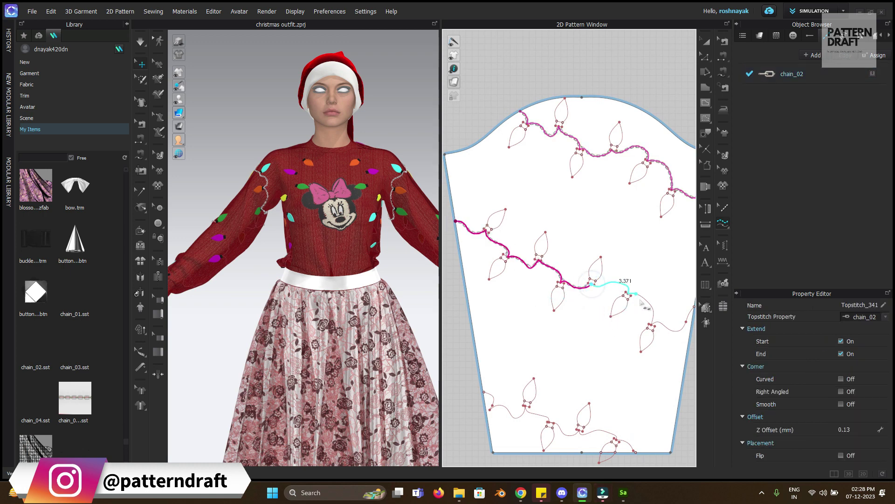
left_click(694, 306)
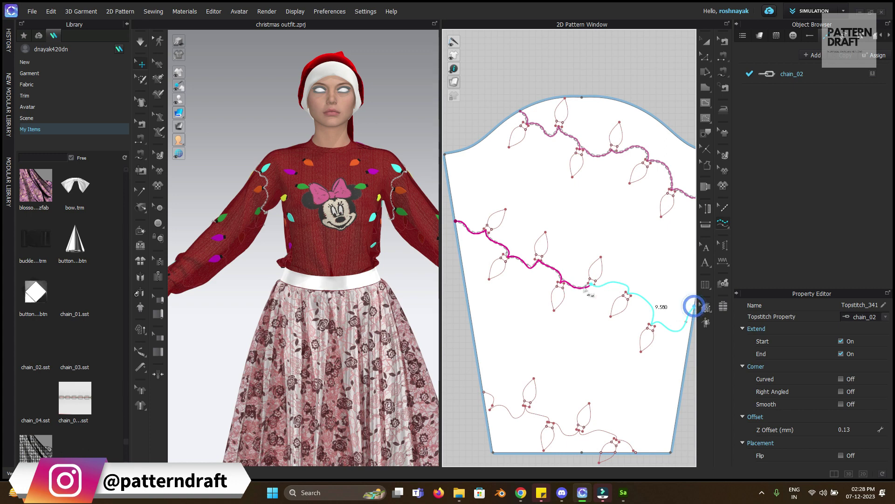
middle_click_drag(588, 257, 640, 148)
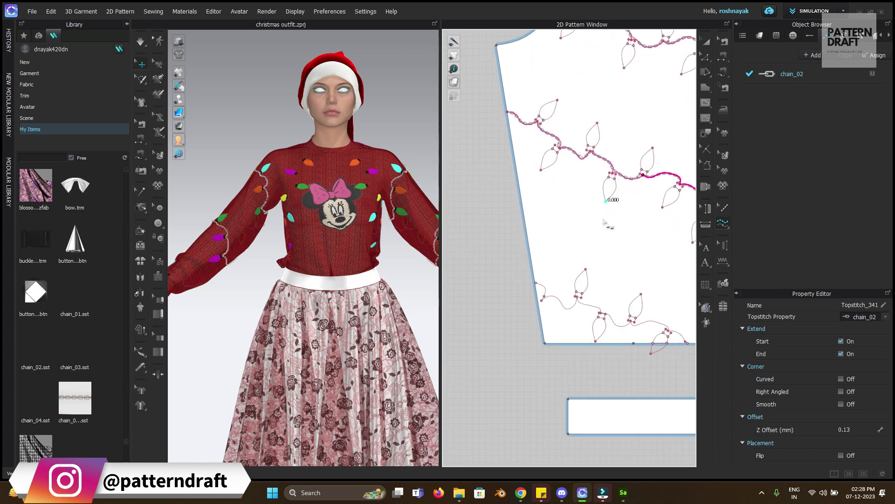
left_click(537, 283)
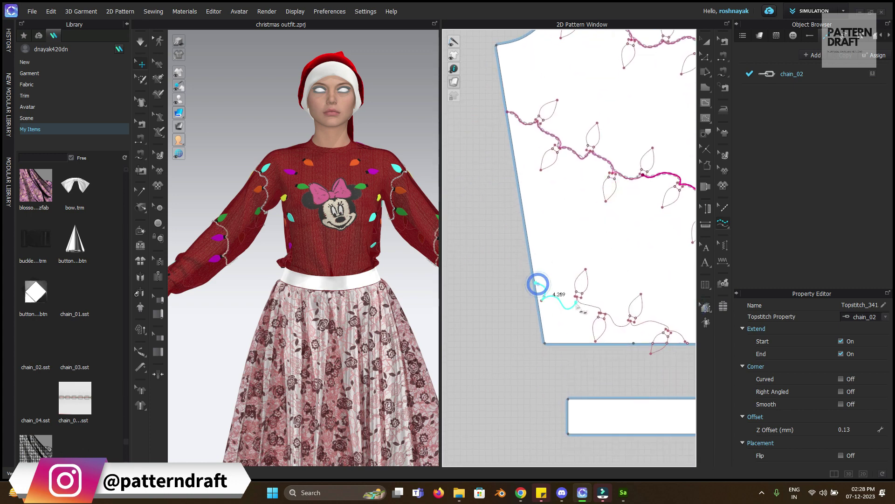
left_click(689, 344)
Run chain_02 along the front body's light curves, from bottom edge to neckline and lower corner.
middle_click_drag(637, 228, 490, 257)
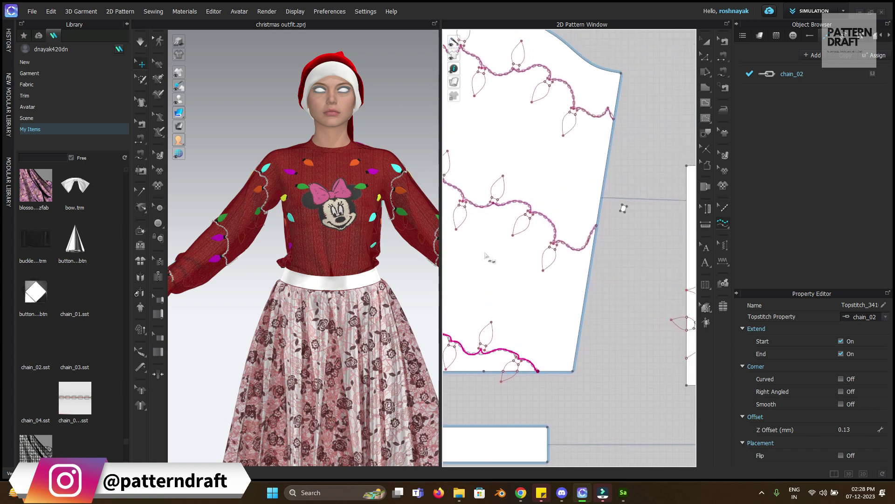
middle_click_drag(676, 216, 489, 259)
left_click(502, 402)
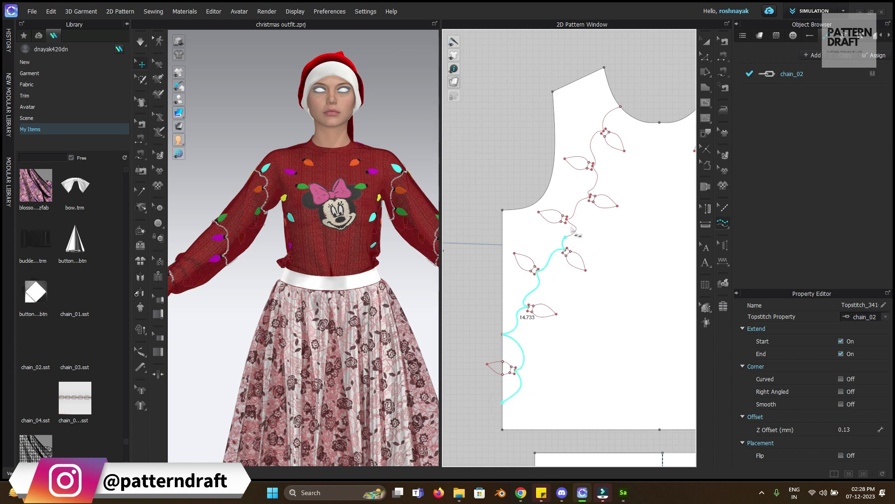
left_click(621, 108)
middle_click_drag(644, 216, 470, 228)
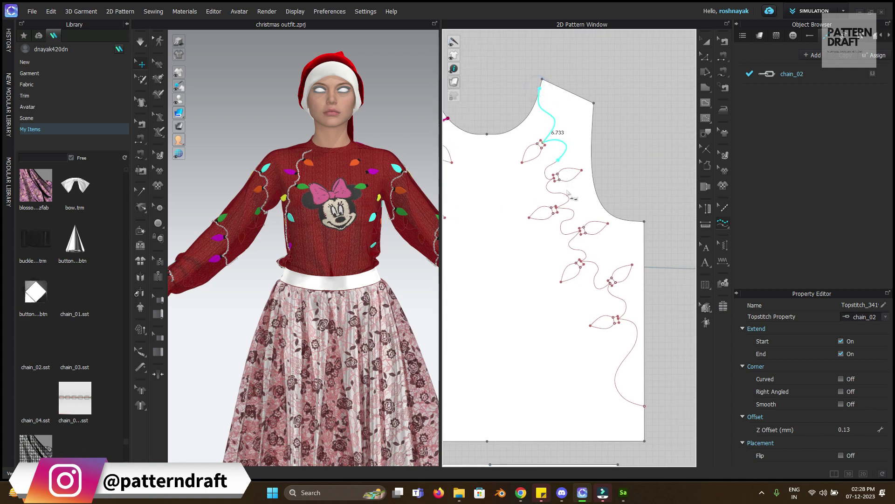
left_click(611, 281)
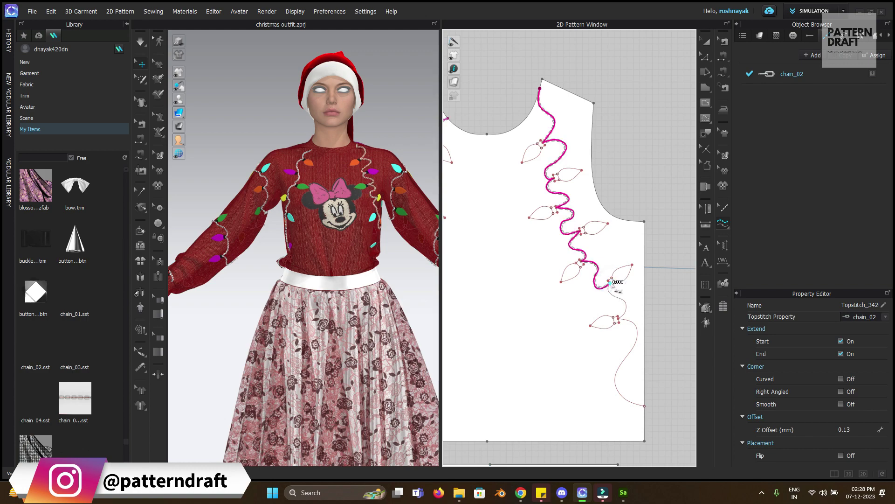
left_click(645, 408)
Add two chain_02 strands across the back bodice, hem to left edge and right edge to neckline.
right_click_drag(381, 291, 102, 274)
scroll(548, 288, "up", 6)
middle_click_drag(603, 280, 513, 275)
scroll(519, 285, "down", 8)
scroll(517, 286, "down", 2)
scroll(540, 277, "down", 4)
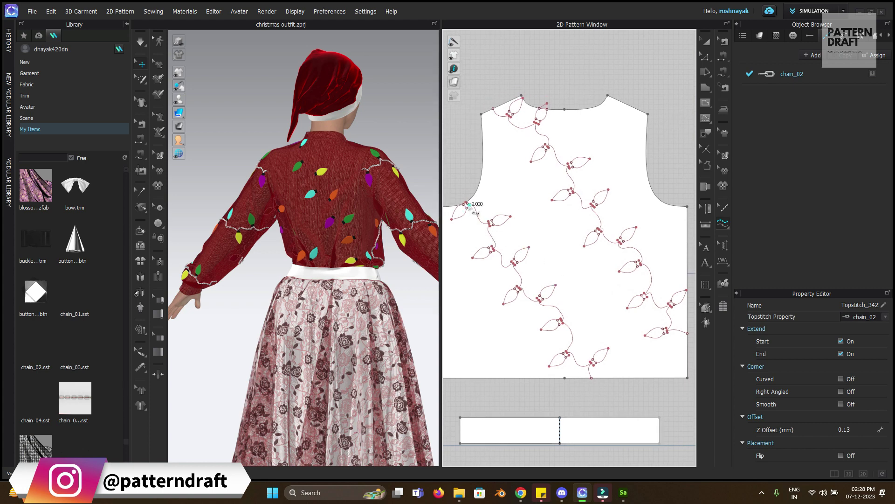
left_click(468, 204)
left_click(592, 378)
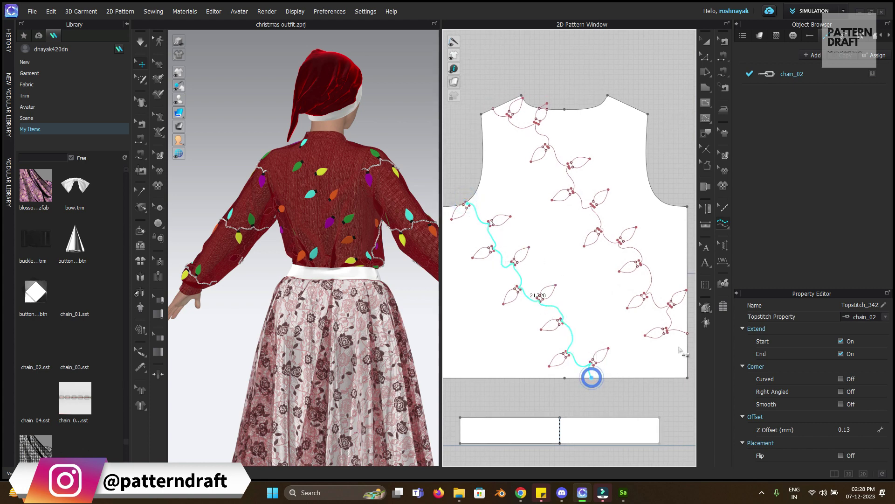
left_click(676, 322)
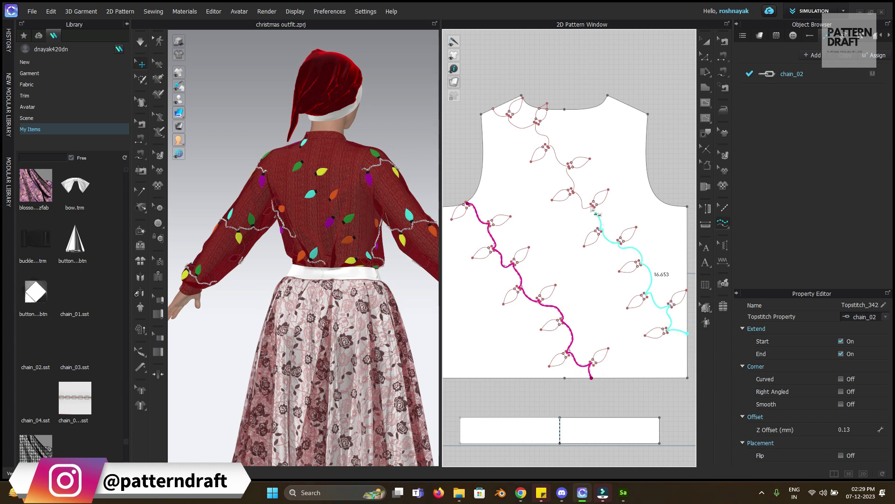
left_click(493, 109)
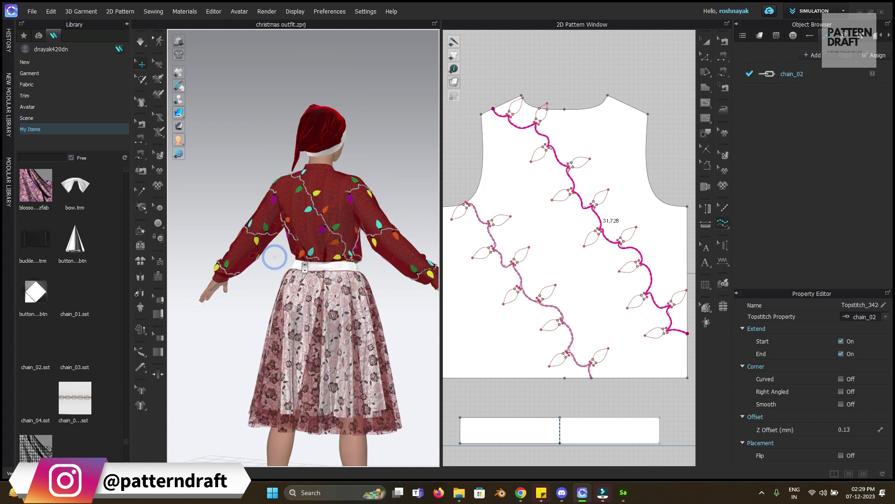
Select the waistband on the 3D model.
scroll(274, 256, "up", 5)
left_click(352, 311)
key("shift+q")
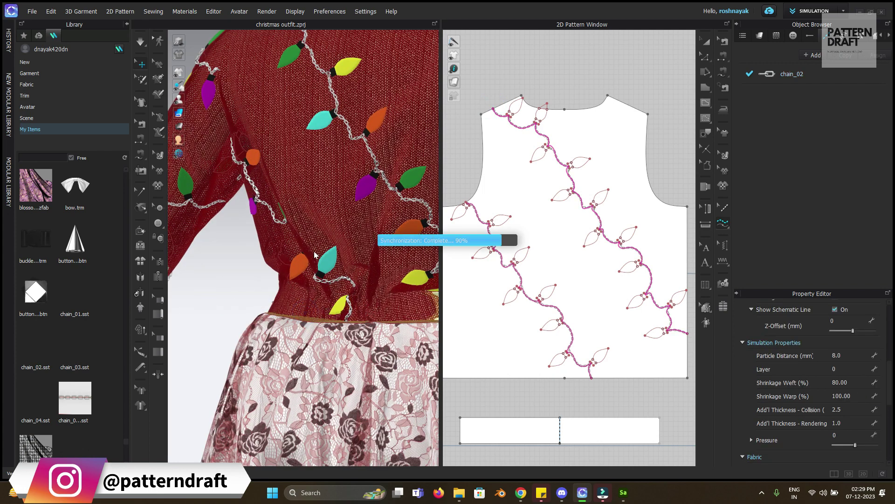
Show the Fabric list, then reset, zoom and orbit the 3D view to inspect the chained sweater lights.
left_click(706, 43)
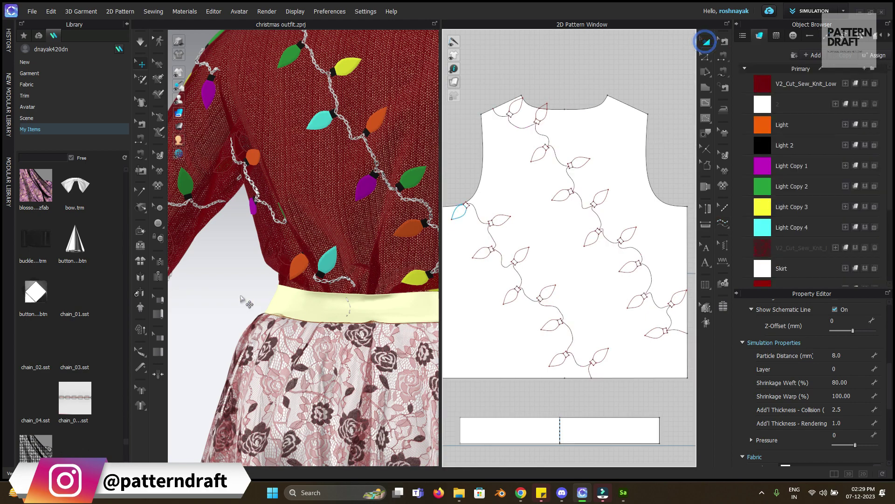
left_click(183, 299)
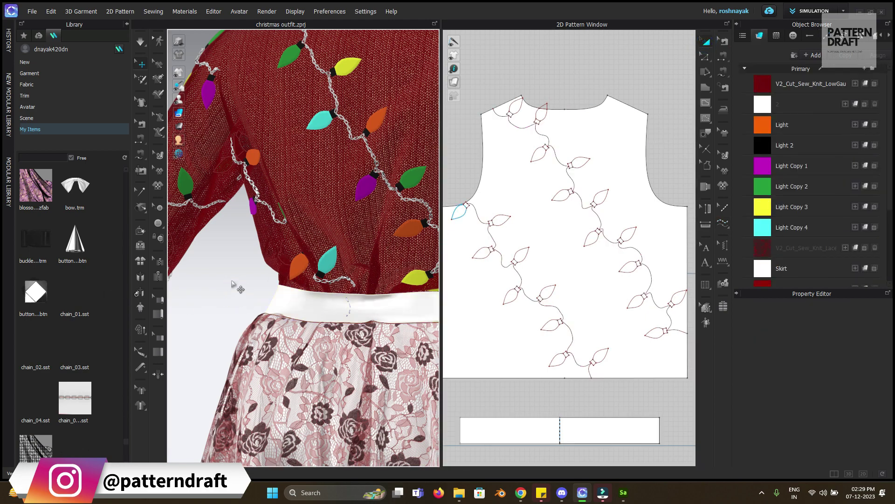
key("2")
scroll(359, 177, "down", 3)
scroll(356, 176, "up", 8)
middle_click_drag(394, 119, 405, 265)
scroll(400, 269, "down", 3)
scroll(391, 258, "up", 3)
scroll(391, 259, "up", 8)
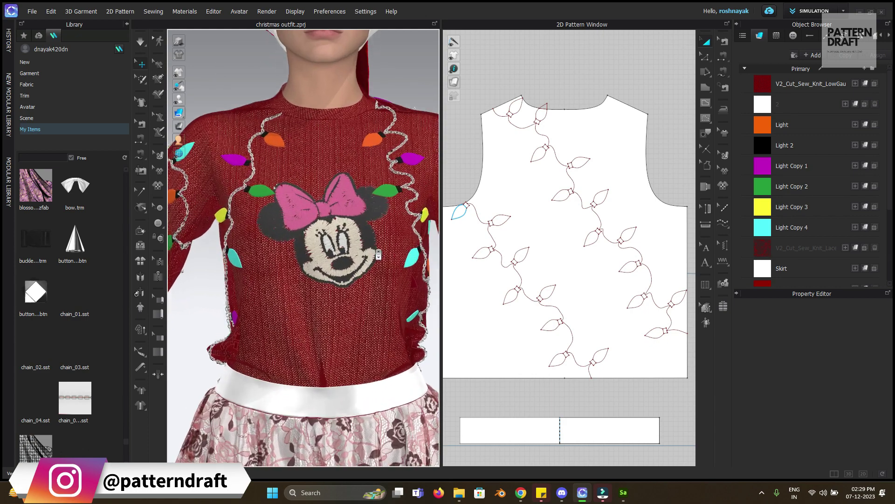
scroll(270, 194, "down", 4)
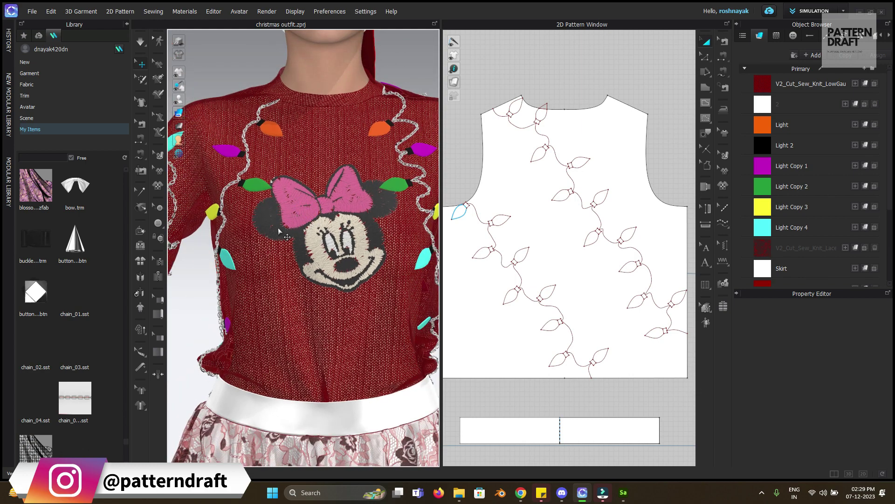
right_click_drag(260, 239, 326, 278)
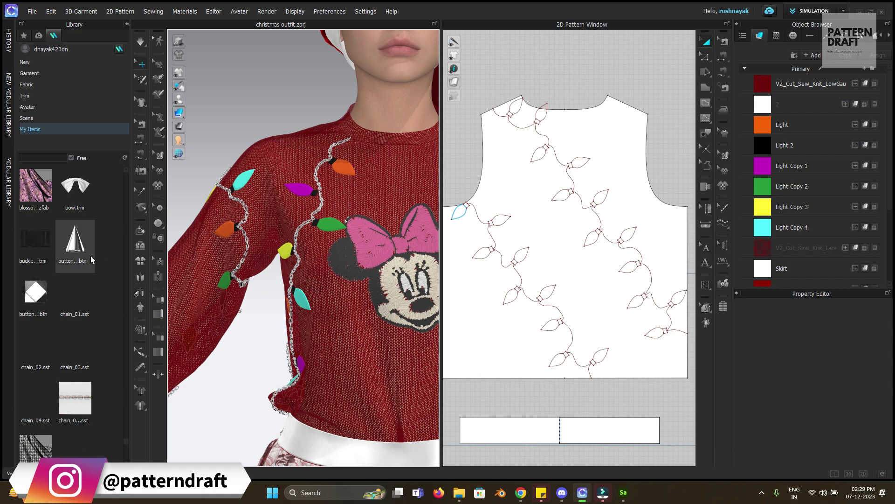
scroll(56, 216, "up", 2)
scroll(56, 216, "up", 2)
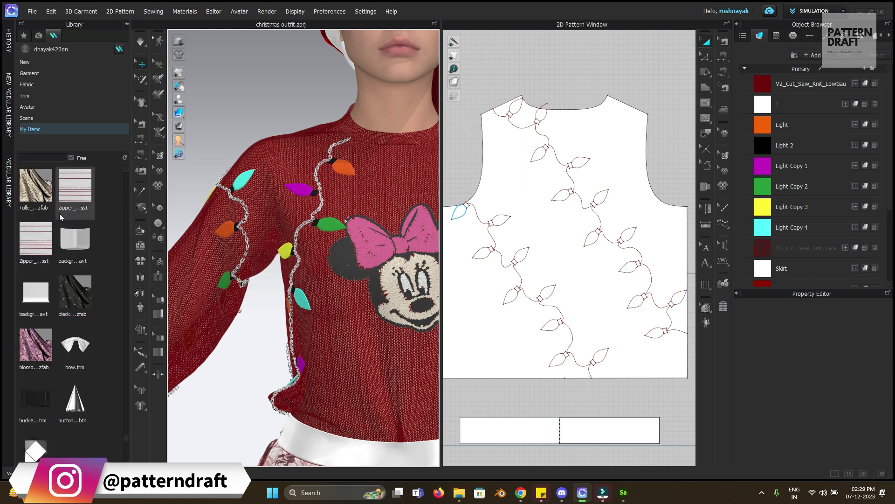
Add Sequin_22_1 from the Library, then apply the Sequin_3_1A topstitch instead.
left_click(46, 236)
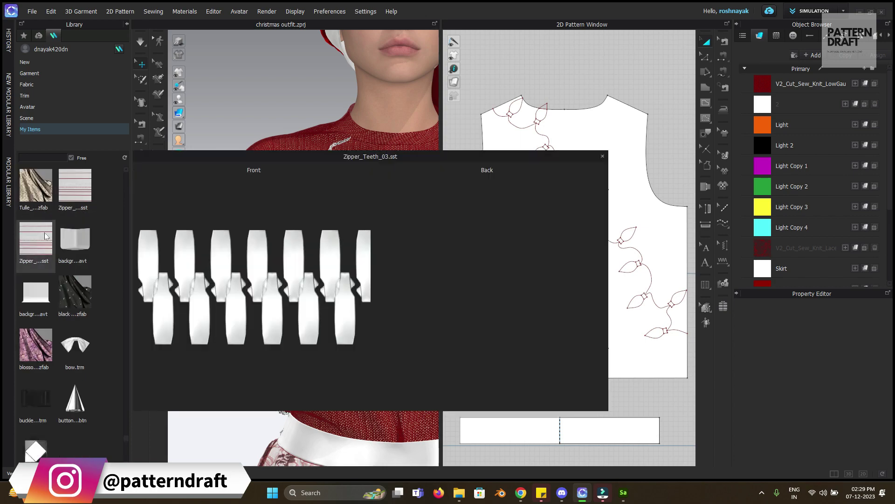
scroll(63, 215, "up", 1)
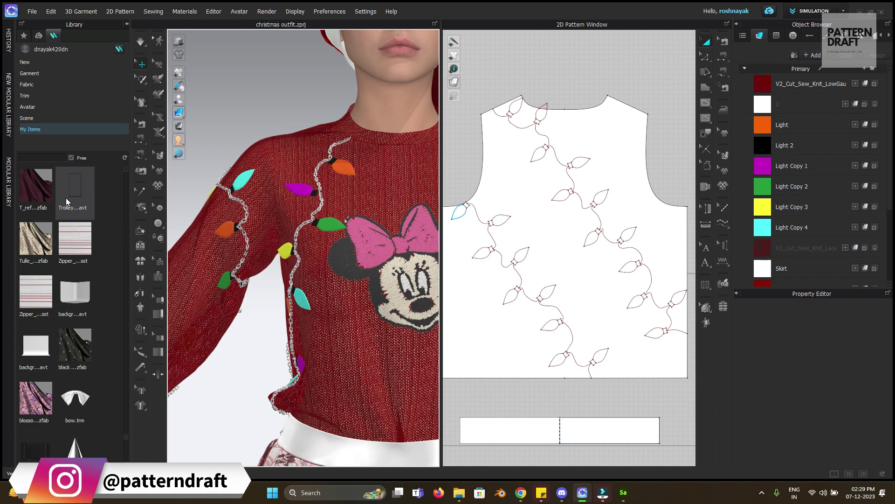
scroll(67, 201, "up", 2)
mouse_move(67, 202)
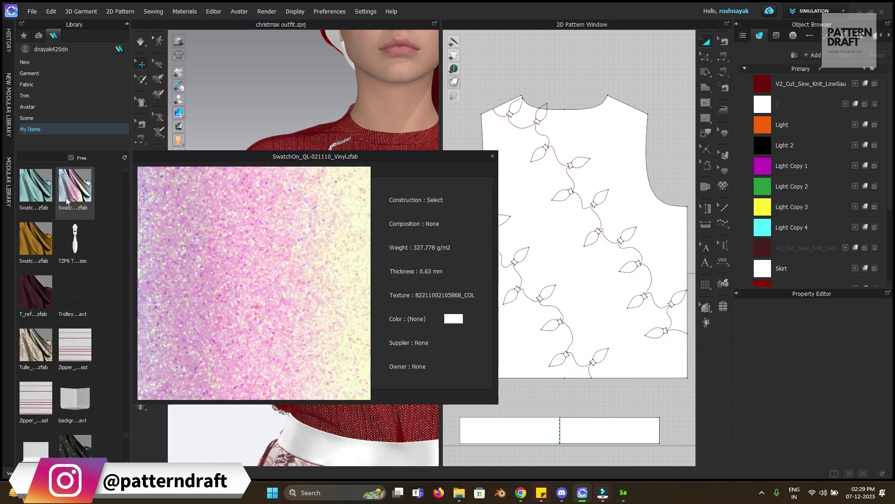
scroll(66, 202, "down", 5)
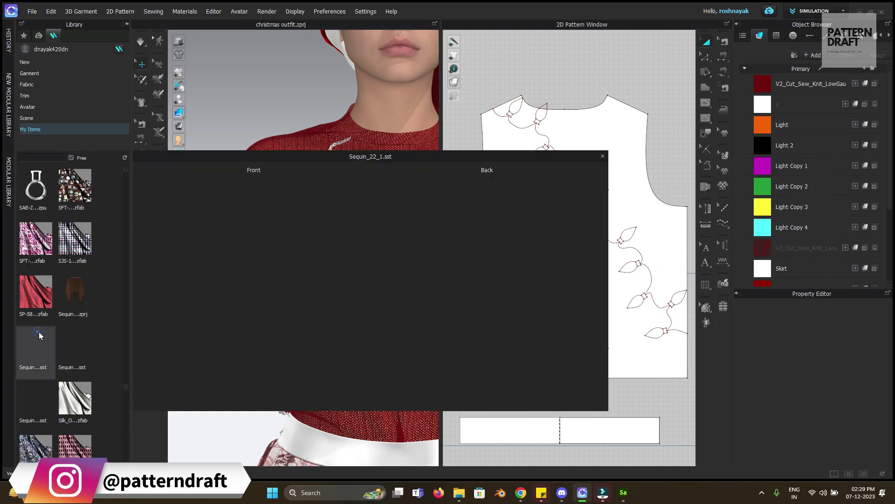
double_click(39, 335)
left_click(773, 74)
double_click(73, 347)
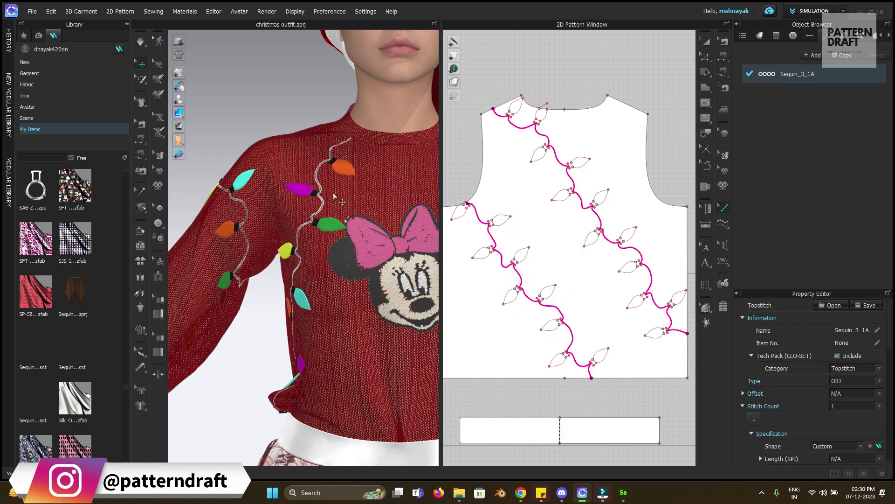
Return to the selection tool and reset both the 2D pattern and 3D views.
scroll(335, 197, "up", 5)
scroll(850, 417, "down", 5)
scroll(831, 403, "down", 3)
scroll(358, 336, "down", 10)
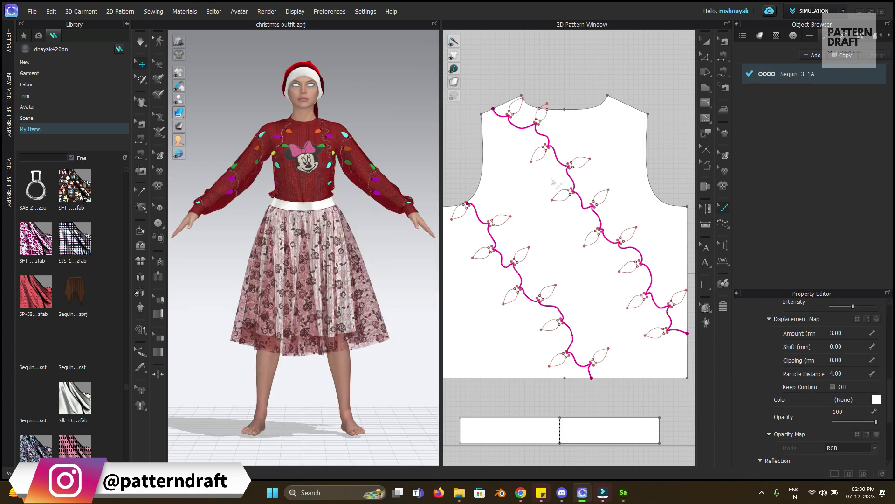
key("a")
scroll(553, 177, "down", 10)
key("3")
key("2")
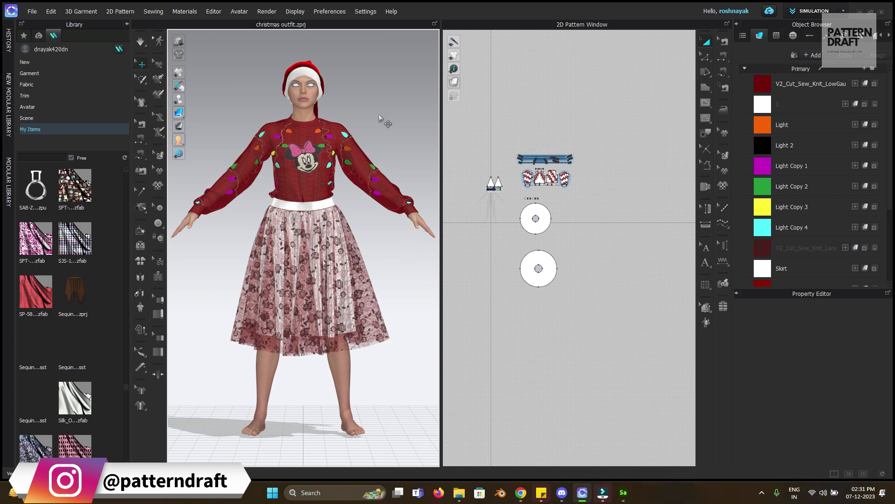
Start a render preview of the outfit, then stop the render.
left_click(267, 12)
left_click(274, 23)
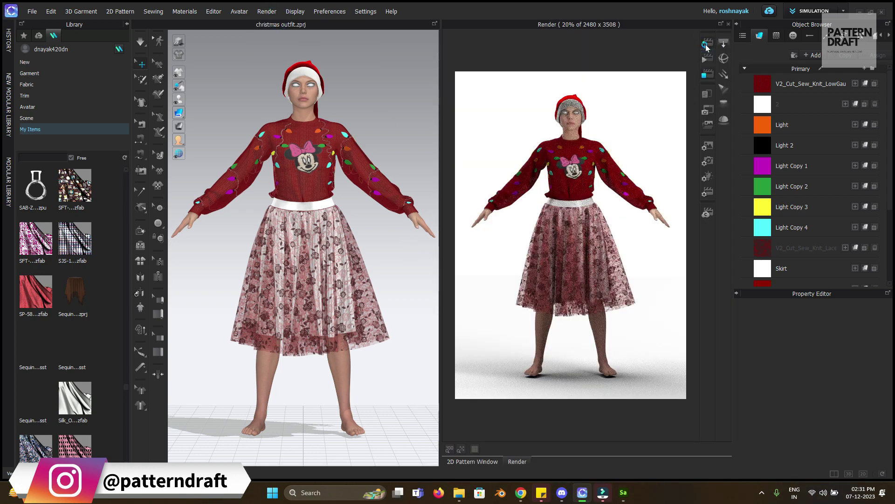
left_click(707, 46)
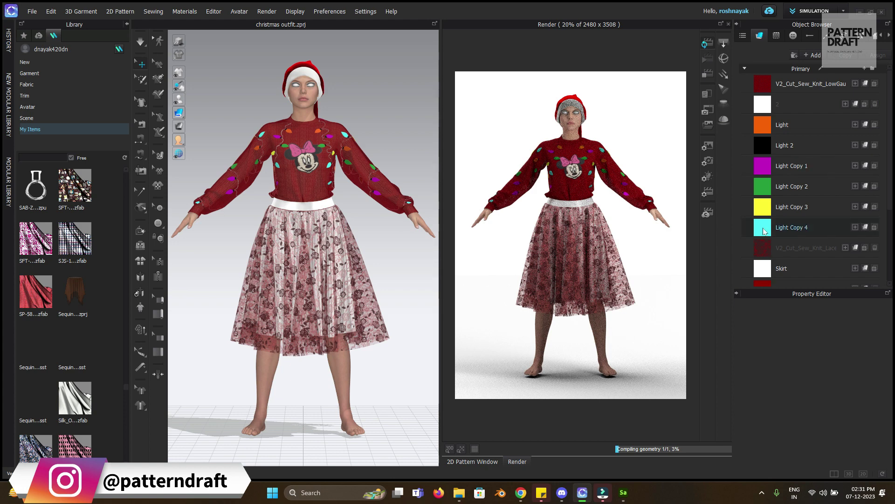
mouse_move(43, 257)
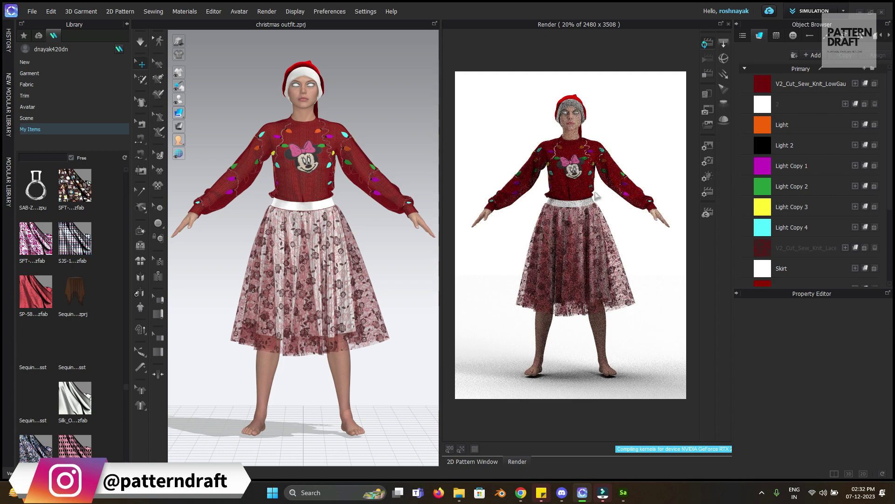
left_click(707, 76)
In the 2D pattern view, select both waistband pieces and copy-paste them.
middle_click_drag(348, 95, 348, 186)
scroll(348, 186, "up", 6)
right_click_drag(347, 186, 280, 187)
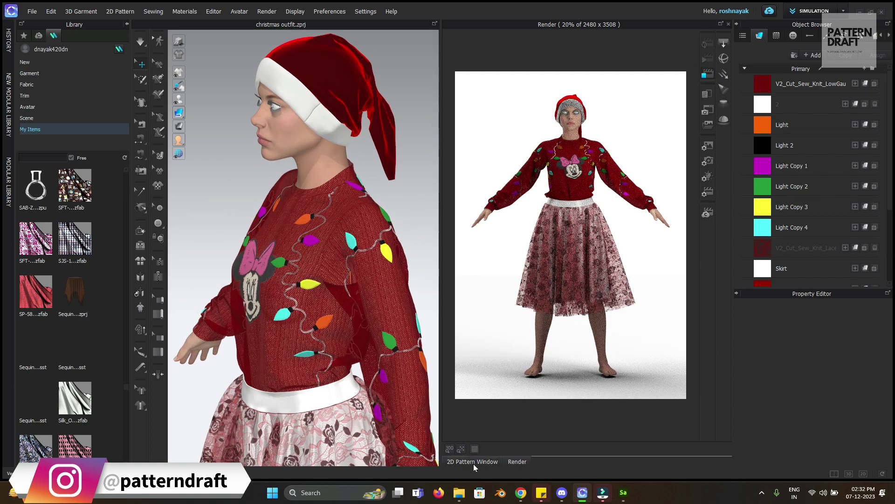
left_click(473, 462)
scroll(545, 217, "up", 10)
left_click(537, 244)
left_click(660, 244, "shift")
key("ctrl+c")
key("ctrl+v")
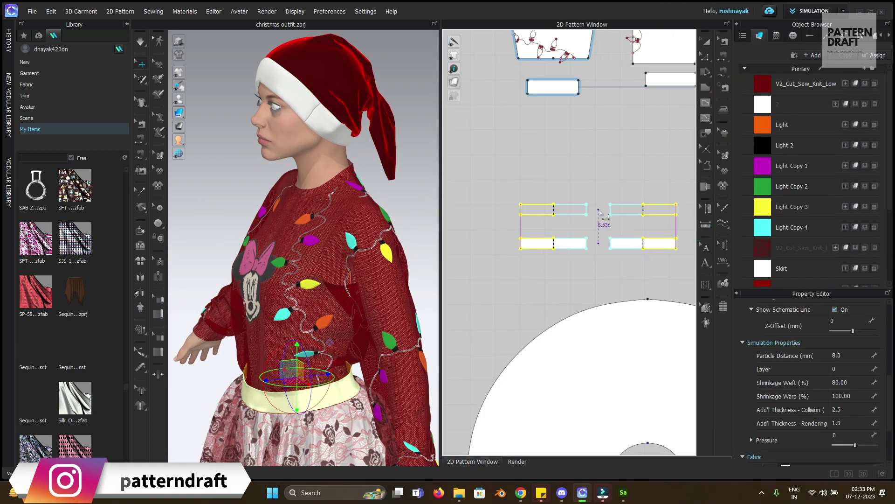
Apply the PD-00247052_medium fabric to the top-left and top-right waistband pieces.
left_click(601, 180)
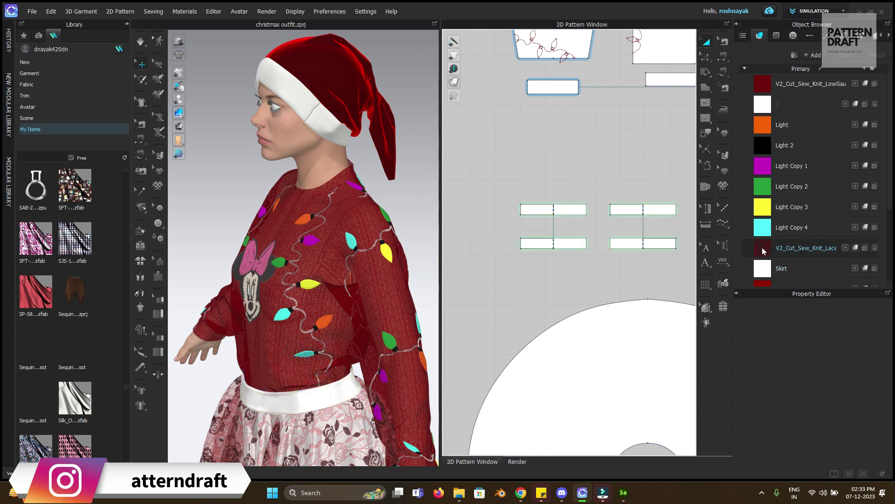
scroll(760, 251, "down", 3)
left_click(761, 241)
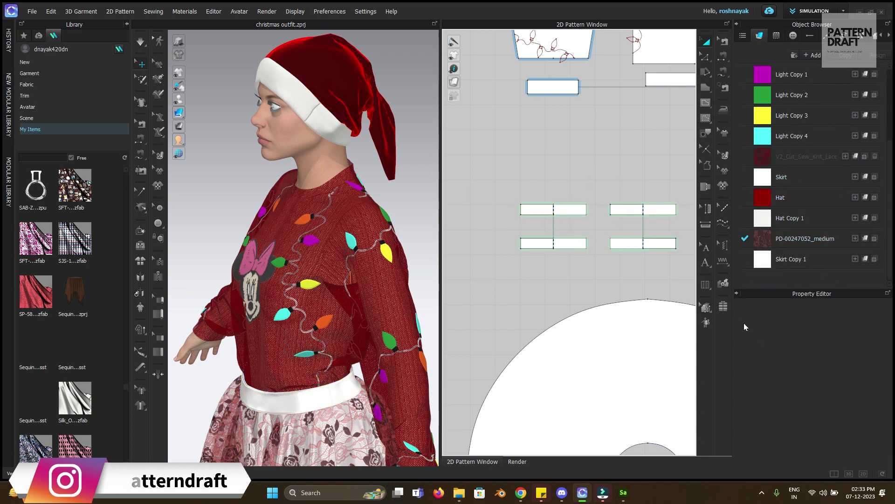
left_click_drag(761, 241, 541, 205)
left_click_drag(766, 237, 649, 207)
Check the new waistband fabric from the front view and save the project.
left_click(639, 166)
key("2")
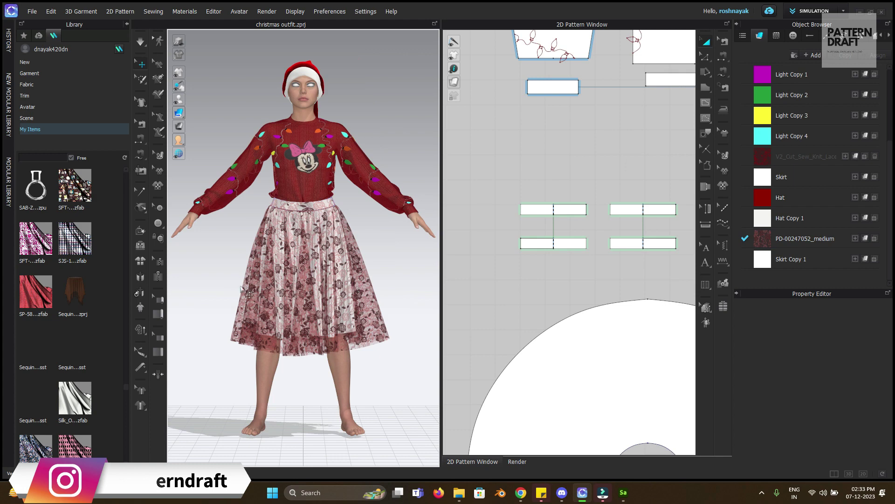
right_click_drag(202, 288, 390, 280)
key("2")
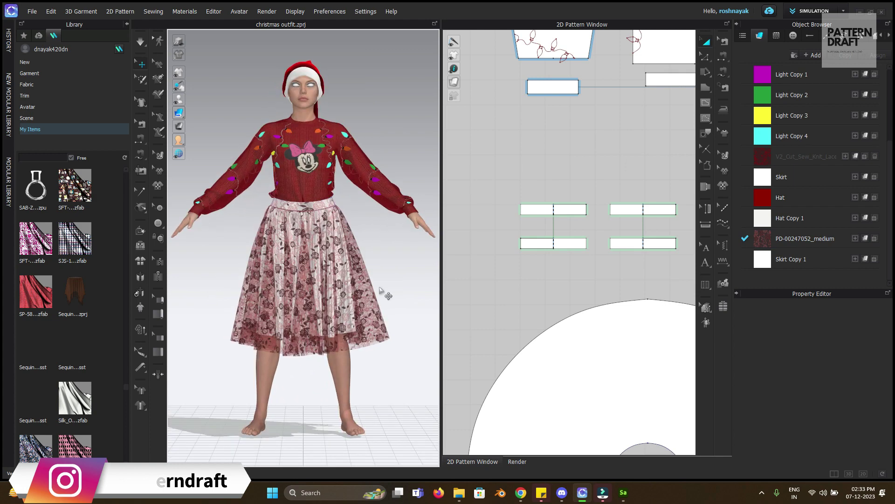